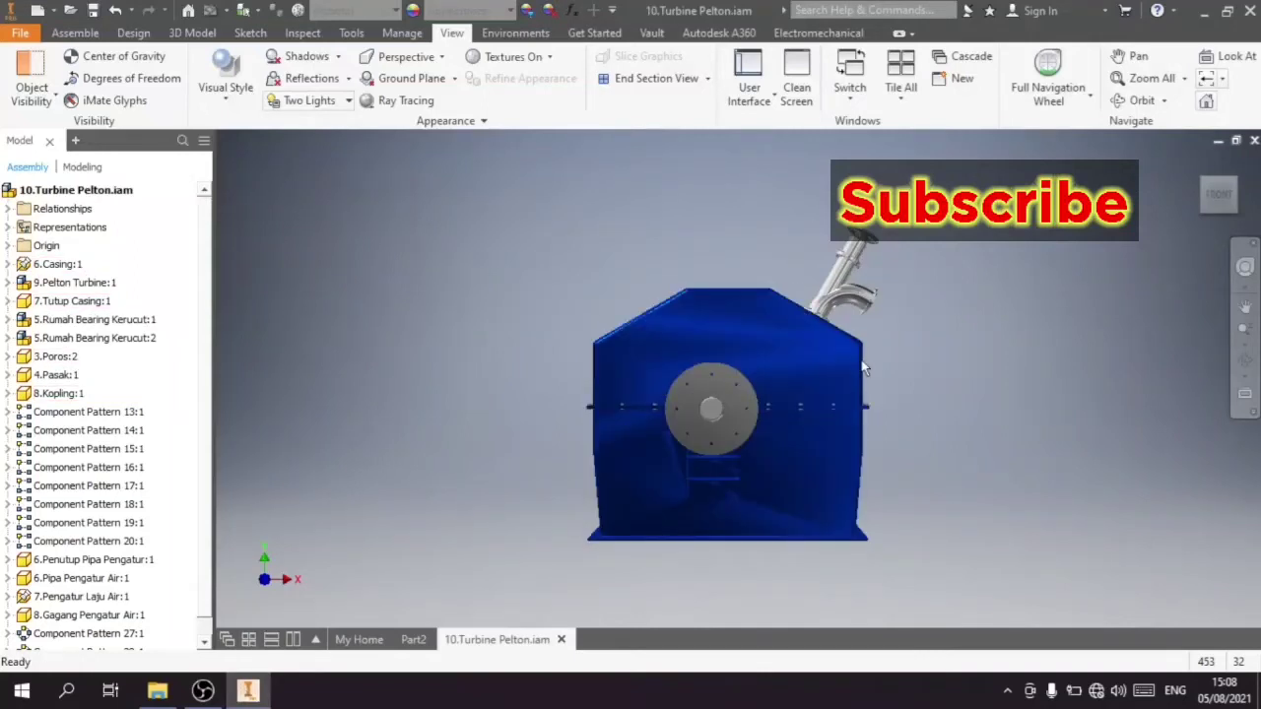
Step: Orbit the turbine assembly with the ViewCube to inspect it from all sides
left_click(1238, 200)
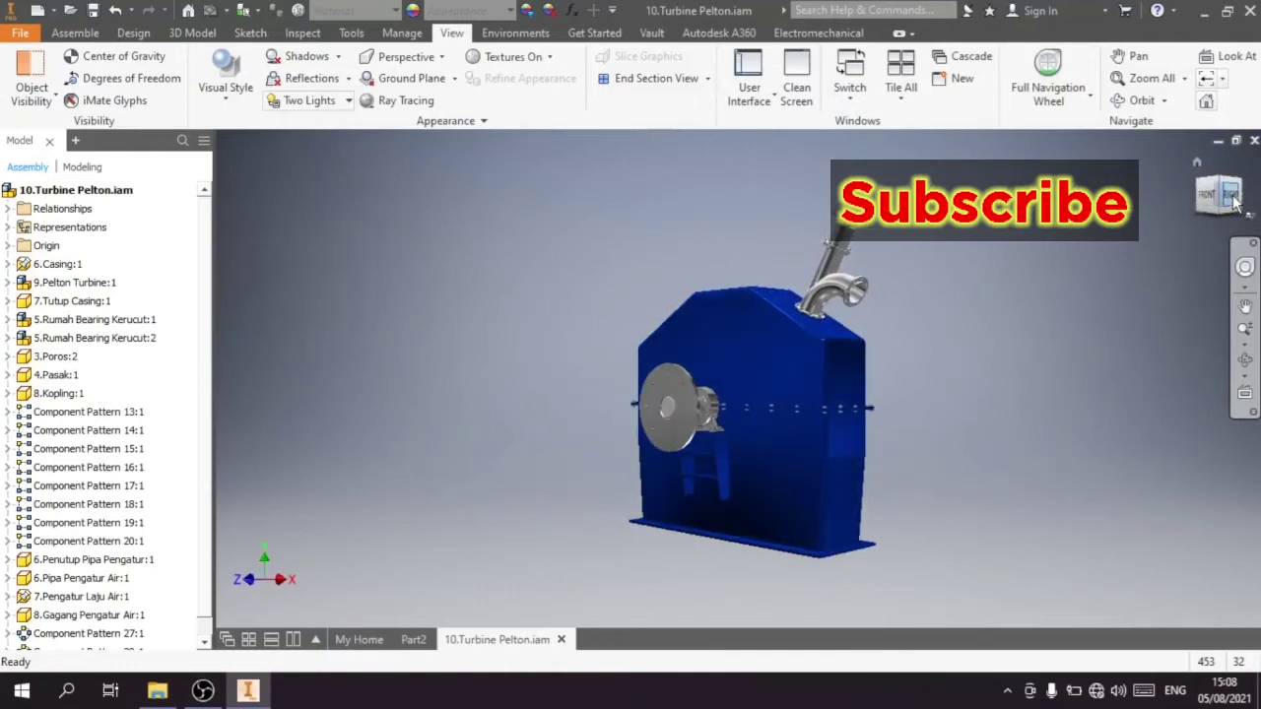
left_click(1237, 201)
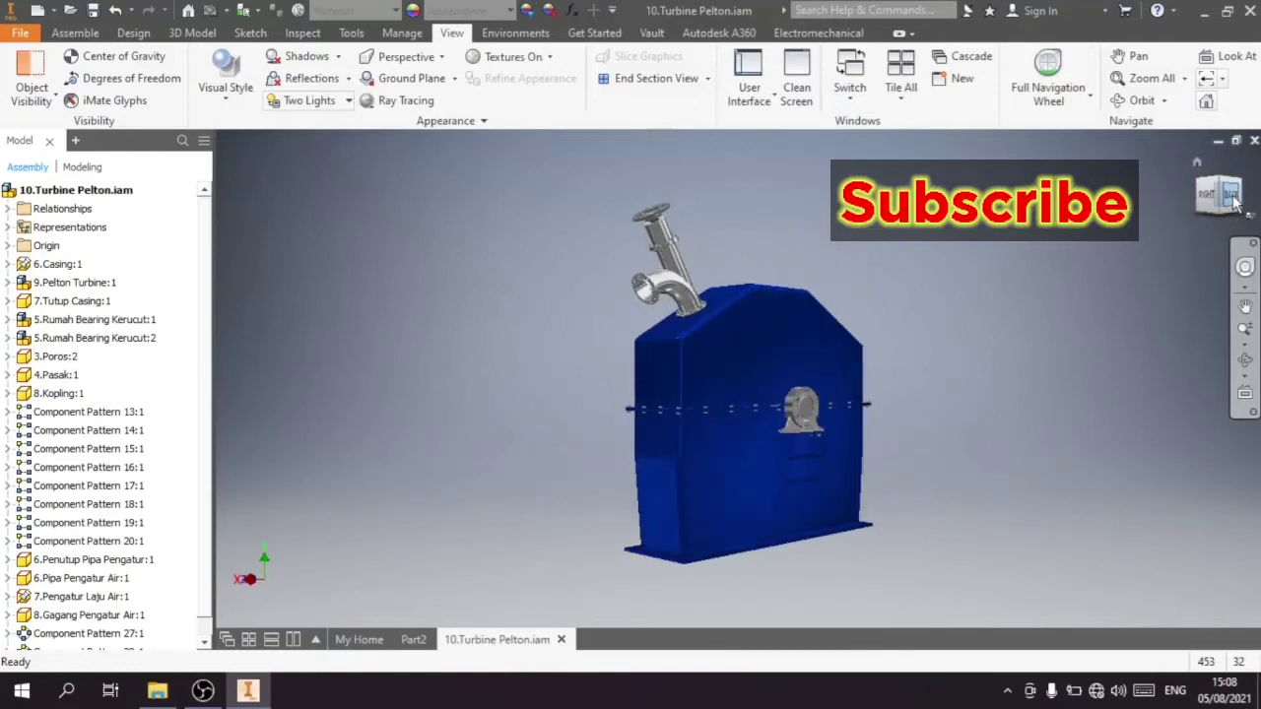
left_click(1240, 193)
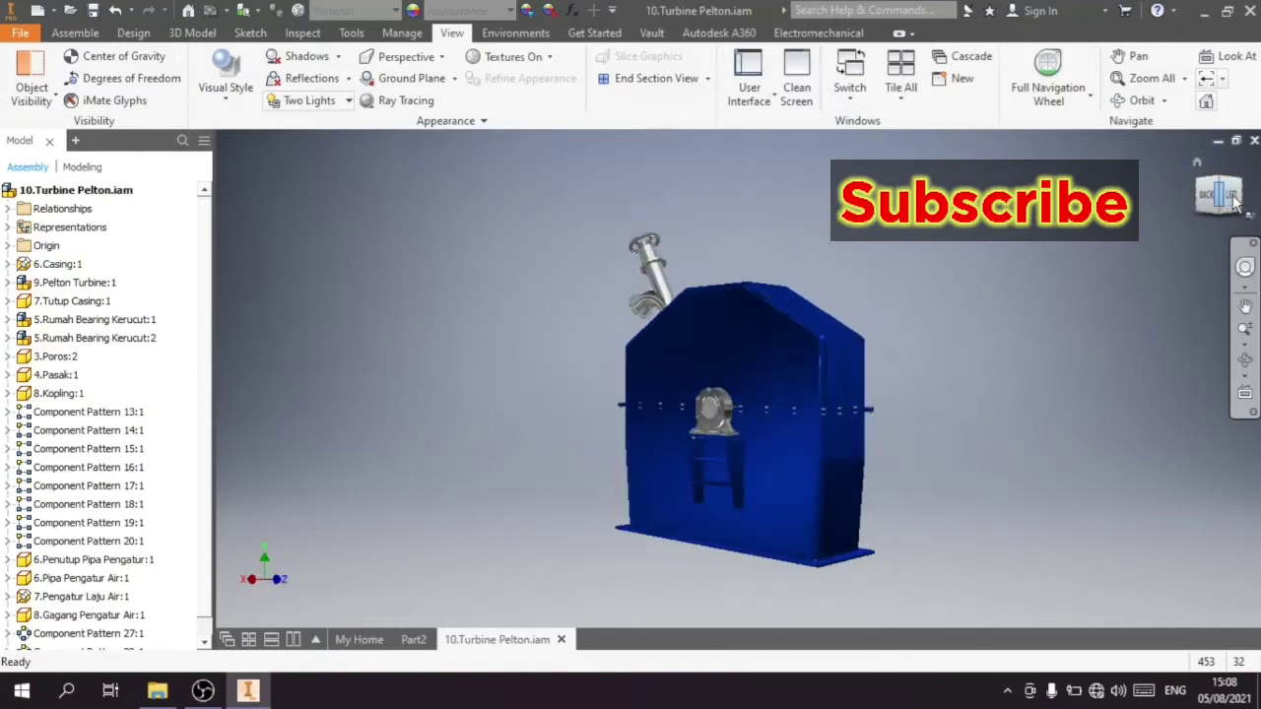
left_click(1241, 192)
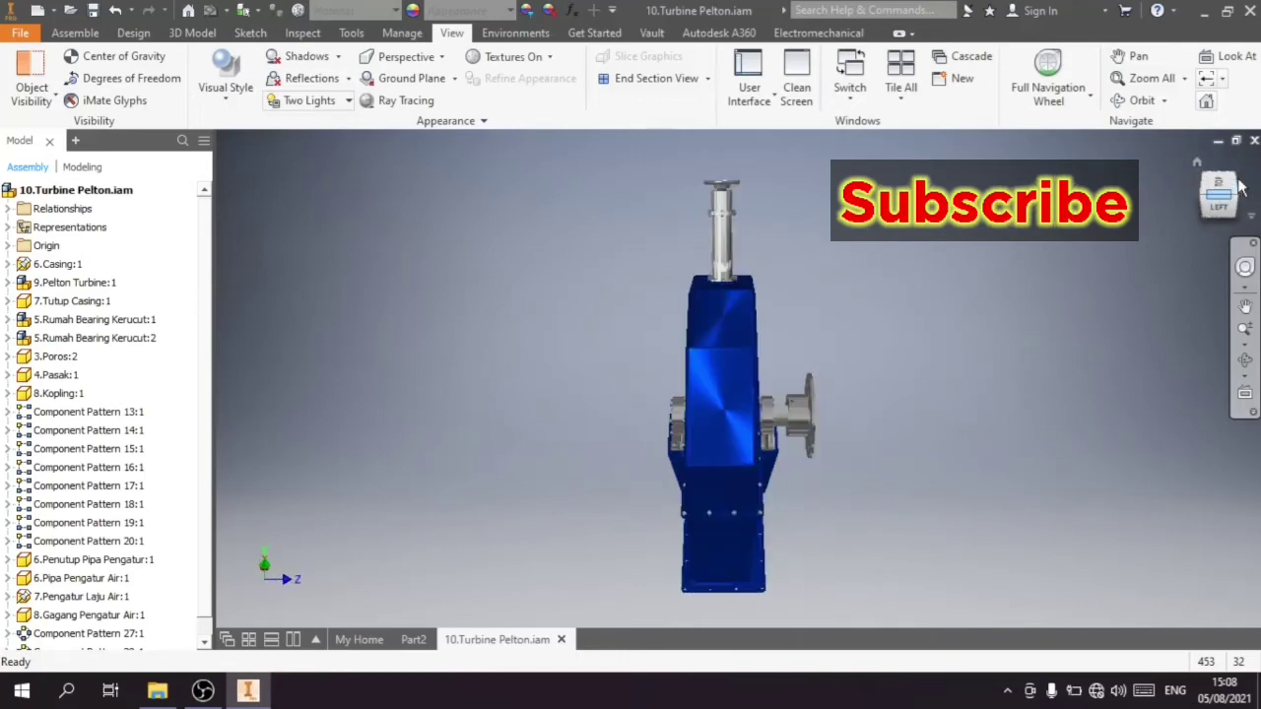
left_click(1239, 200)
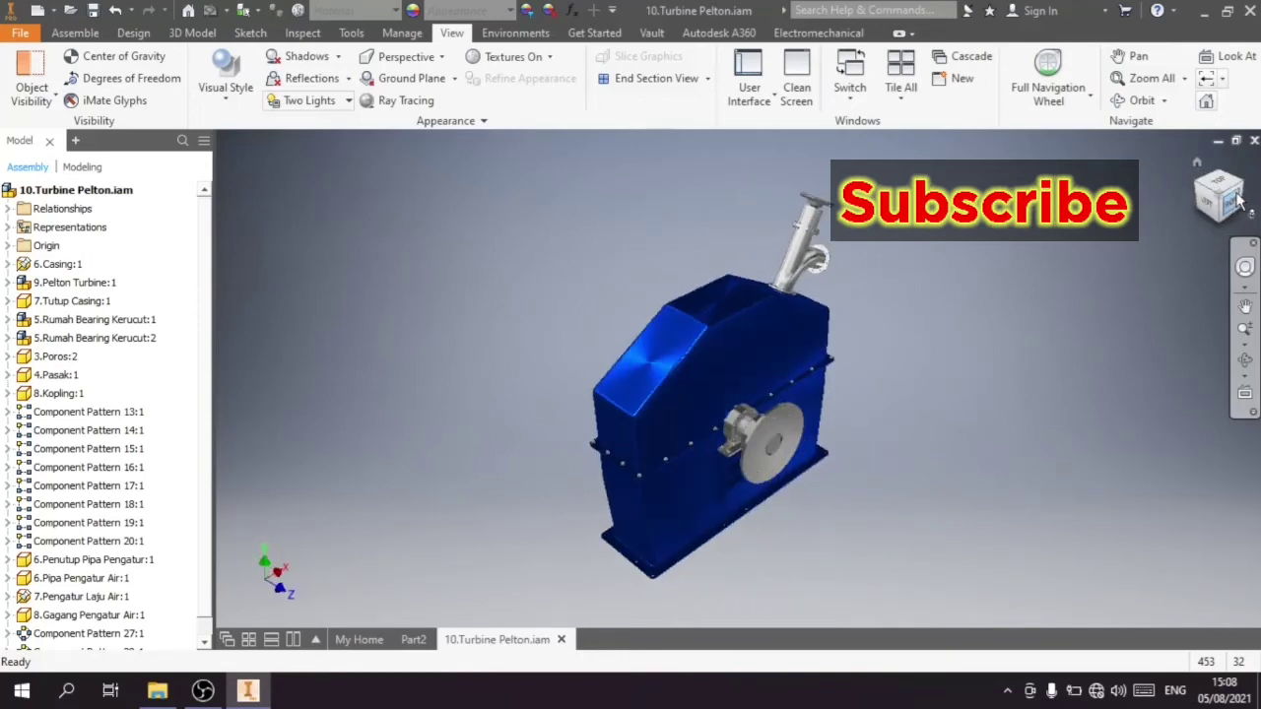
left_click(1244, 193)
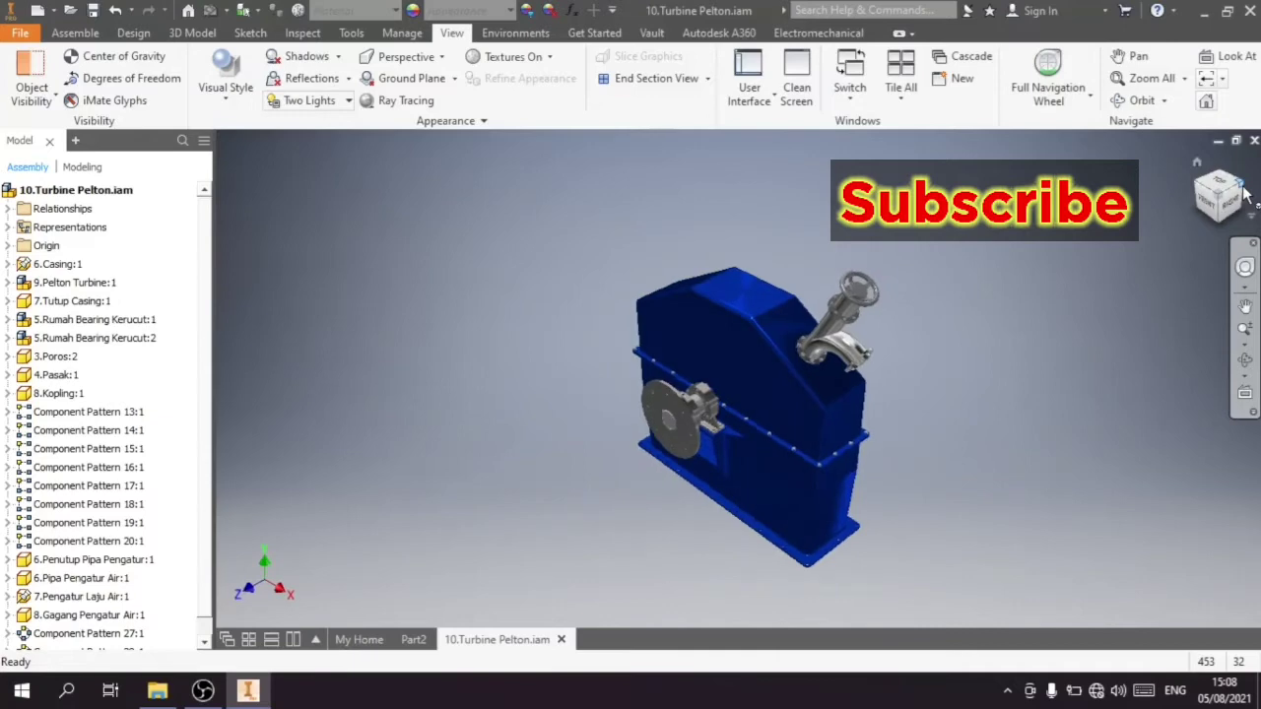
left_click(1244, 194)
left_click(1244, 194)
left_click(1244, 194)
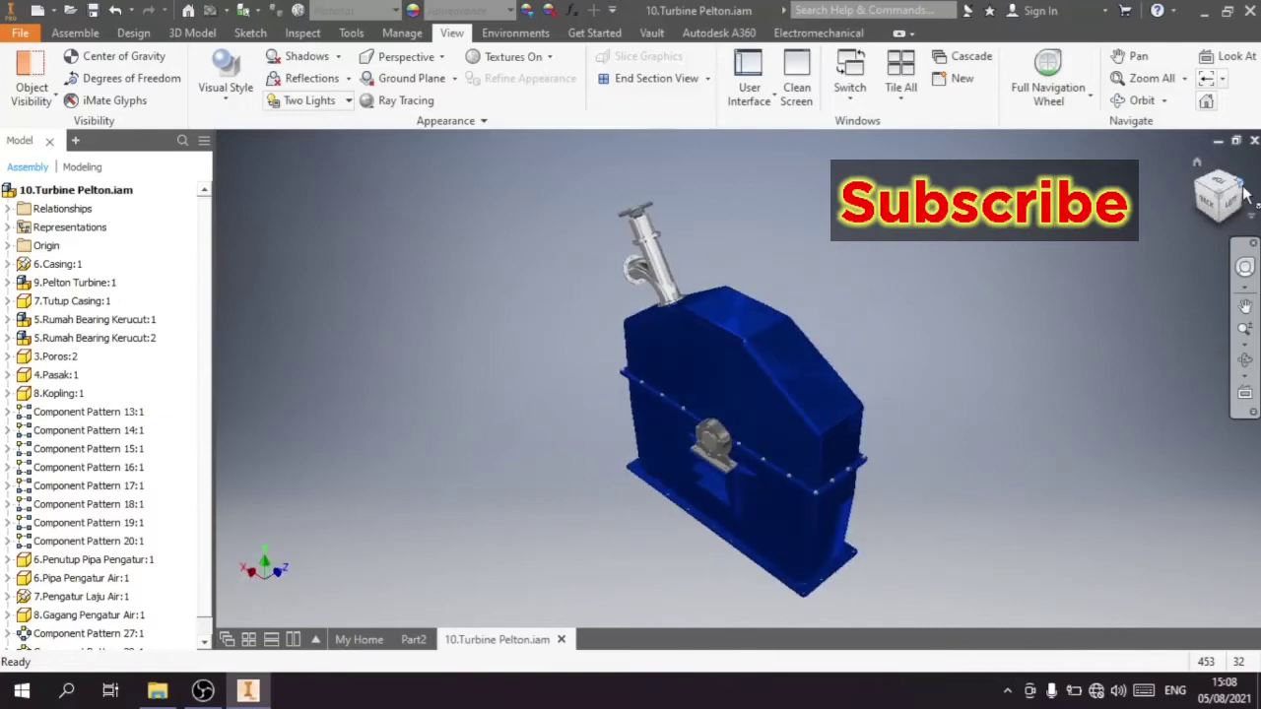
left_click(1244, 194)
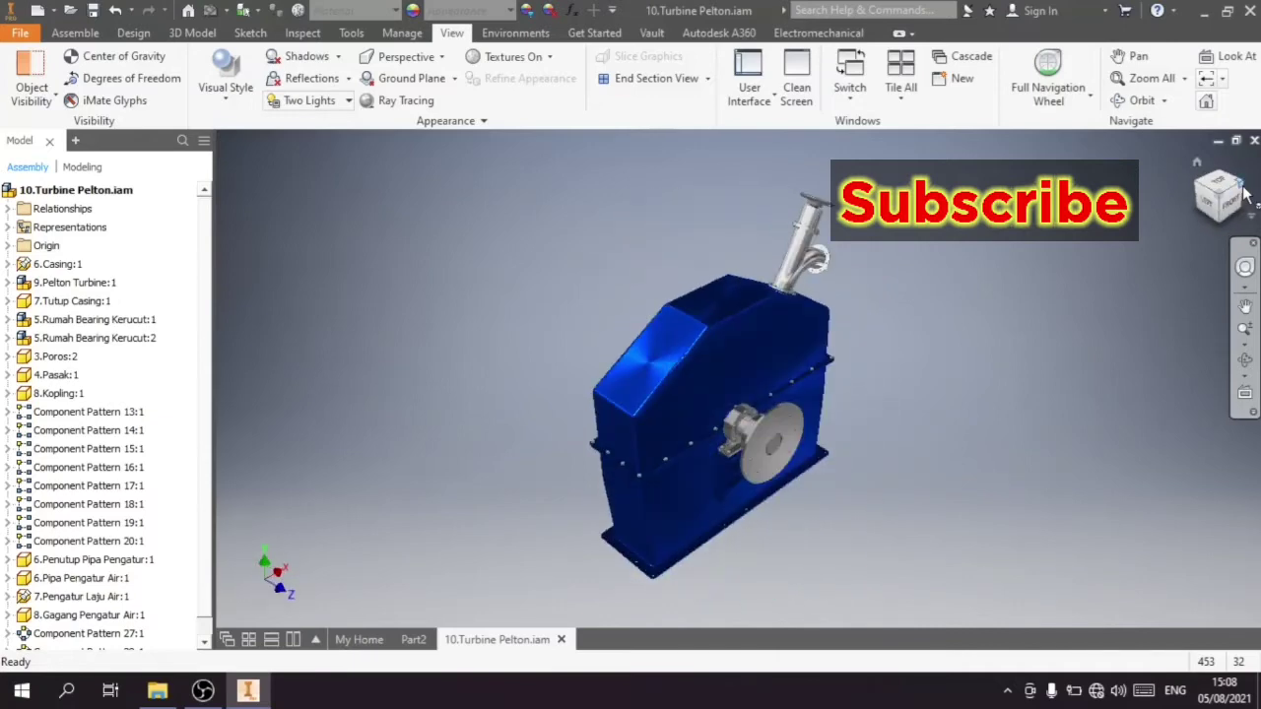
Step: Hide the Tutup Casing cover to expose the turbine inside
left_click(734, 370)
right_click(732, 365)
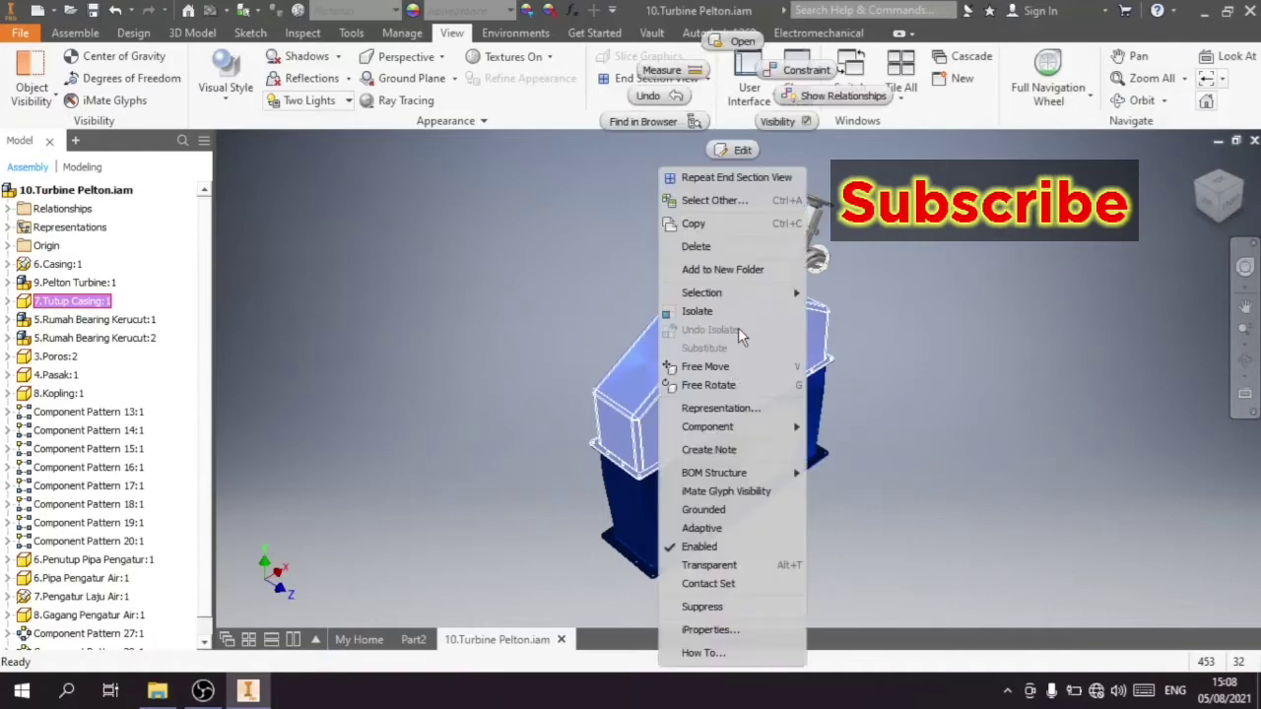
left_click(811, 183)
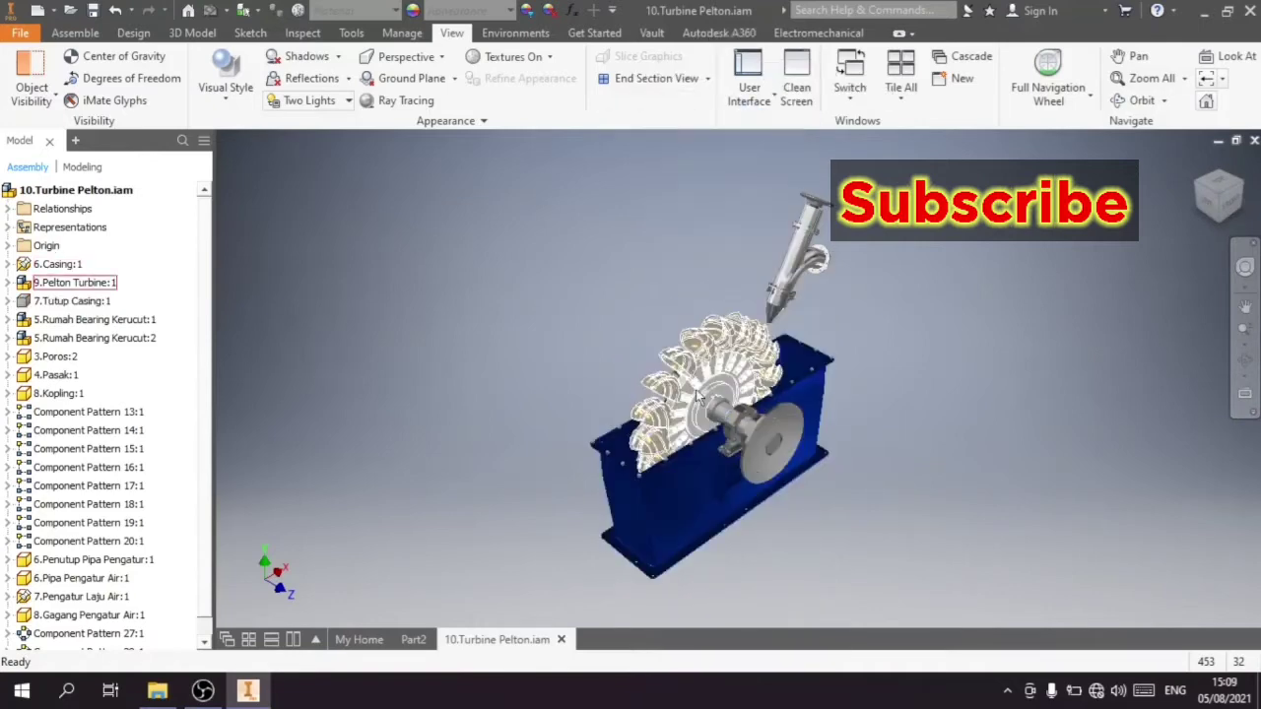
scroll(663, 433, "up", 4)
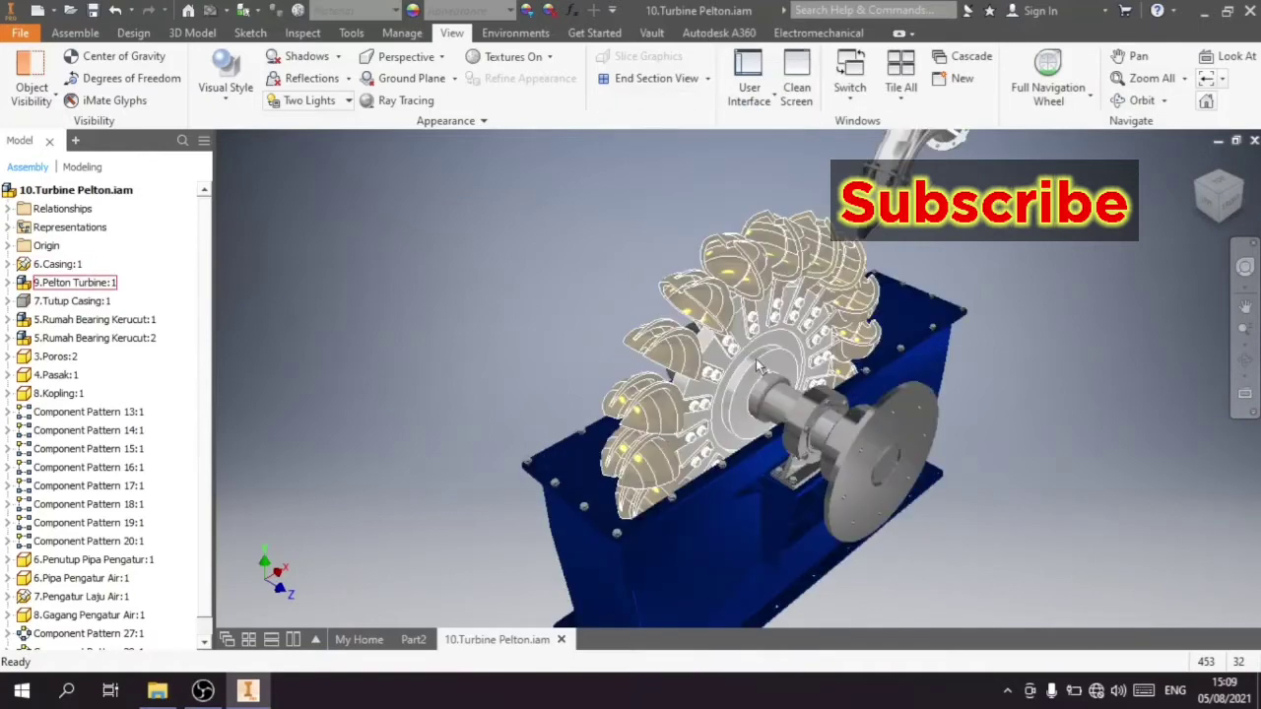
Step: Inspect the exposed Pelton runner from back, top, front and isometric views, zooming in and out
left_click(1200, 192)
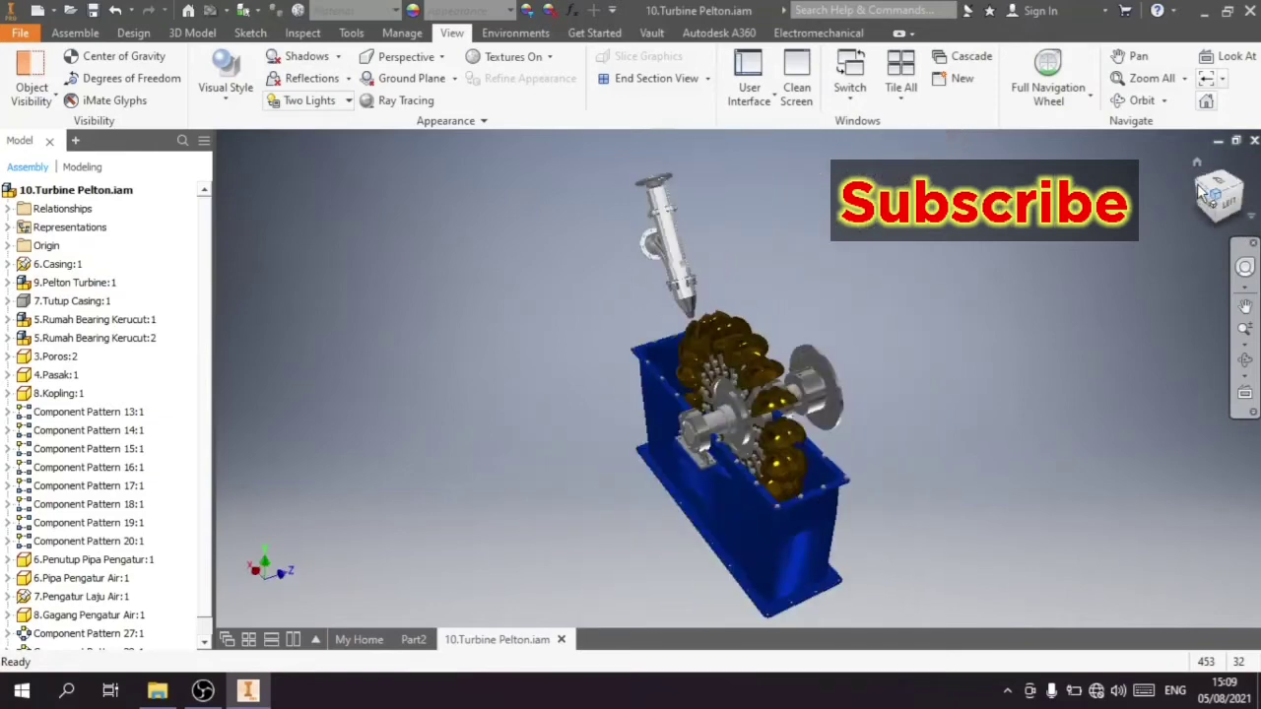
left_click(1202, 193)
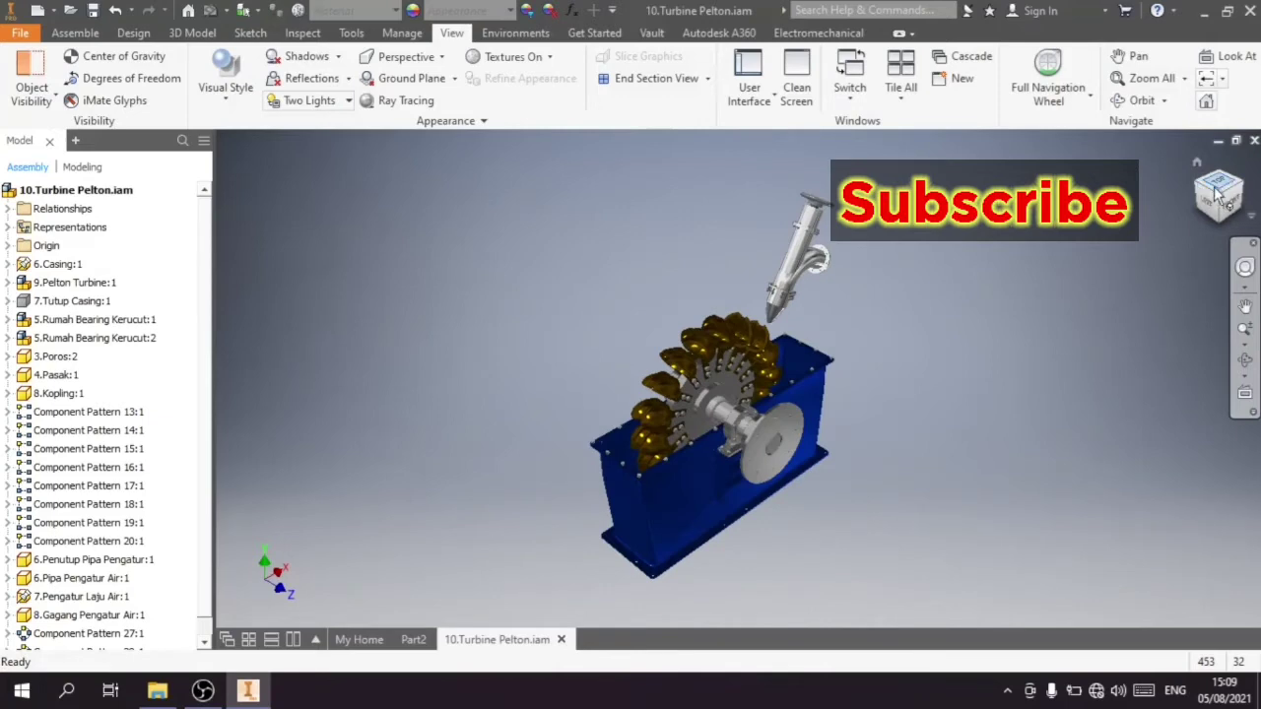
left_click(1219, 194)
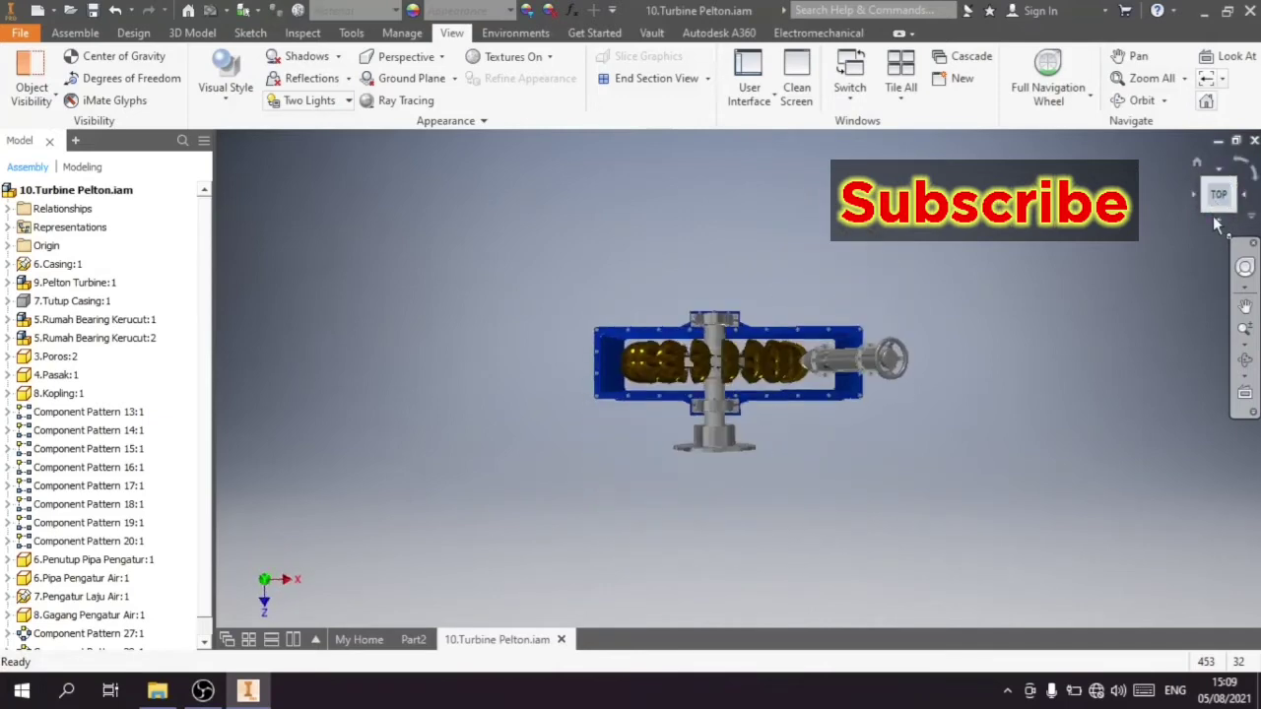
left_click(1222, 228)
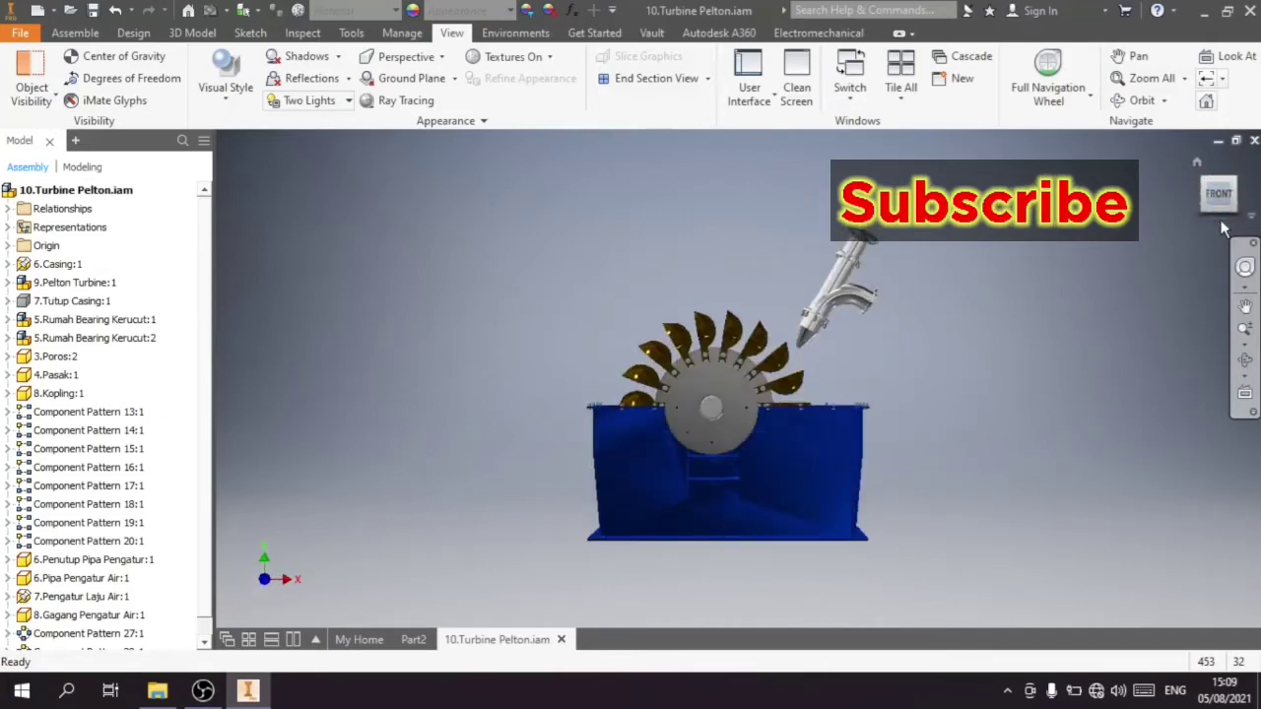
left_click(1222, 228)
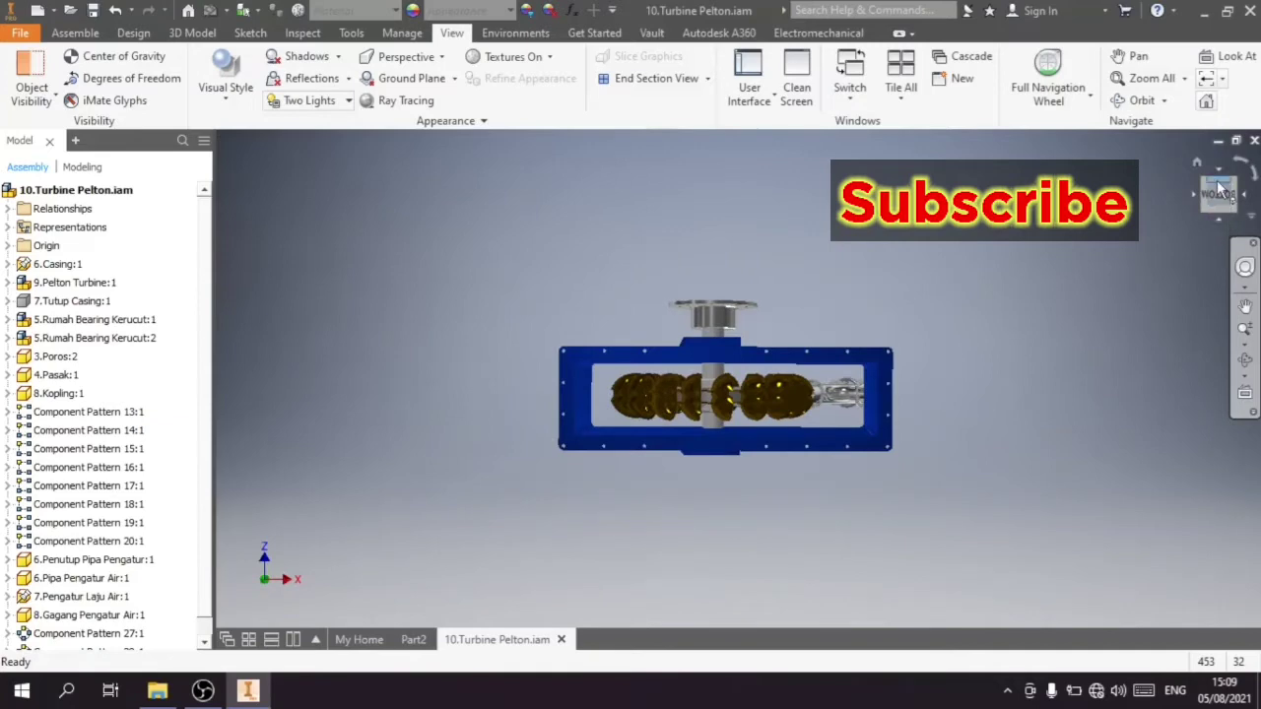
left_click(1218, 189)
left_click(1221, 189)
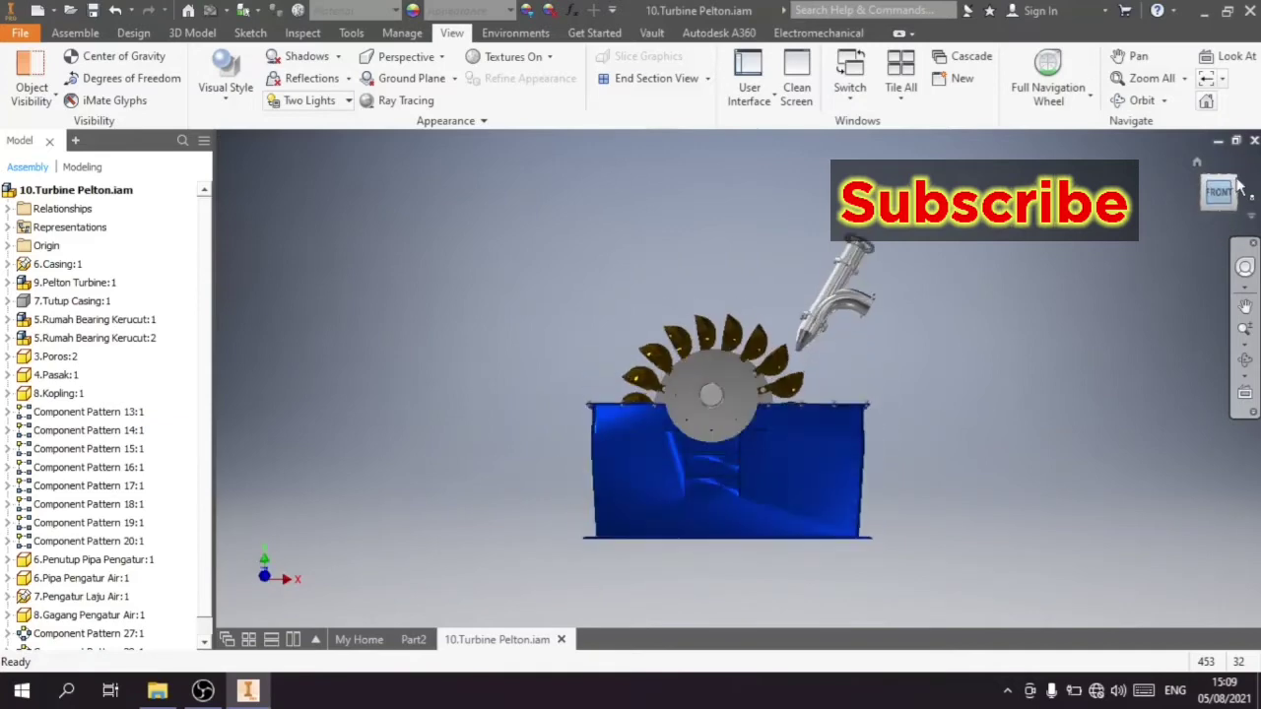
left_click(1239, 183)
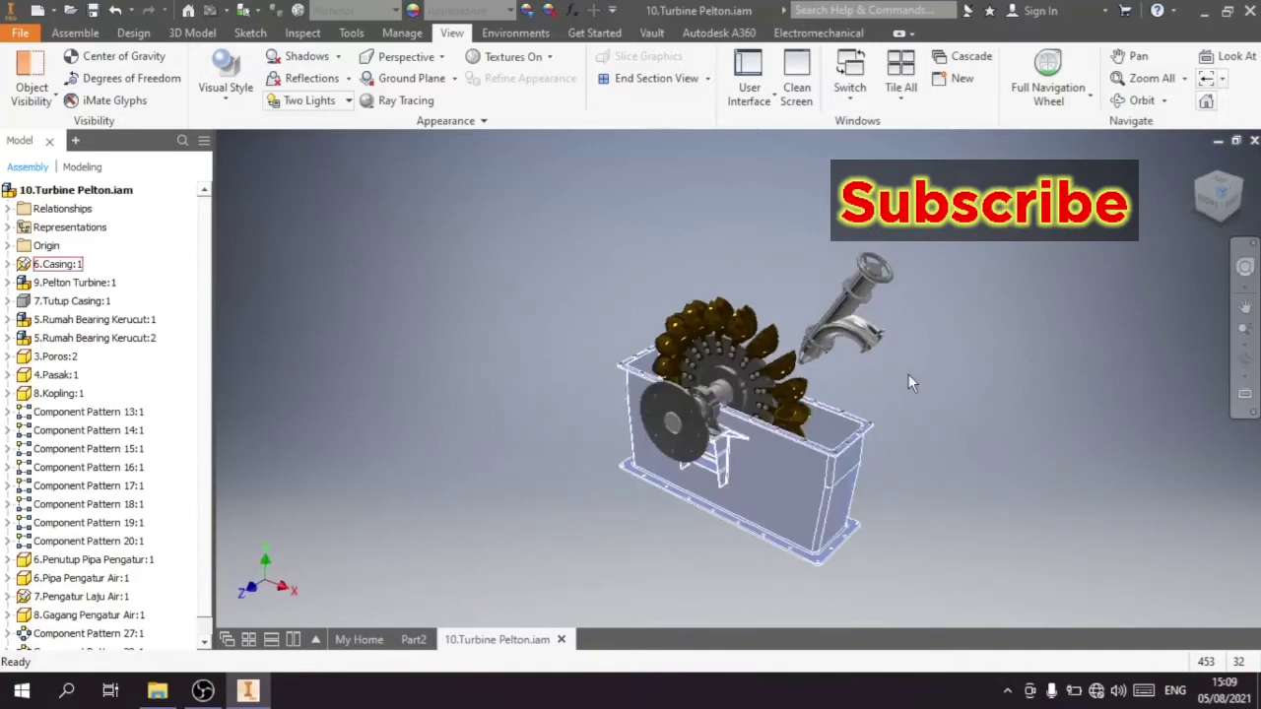
scroll(674, 432, "up", 2)
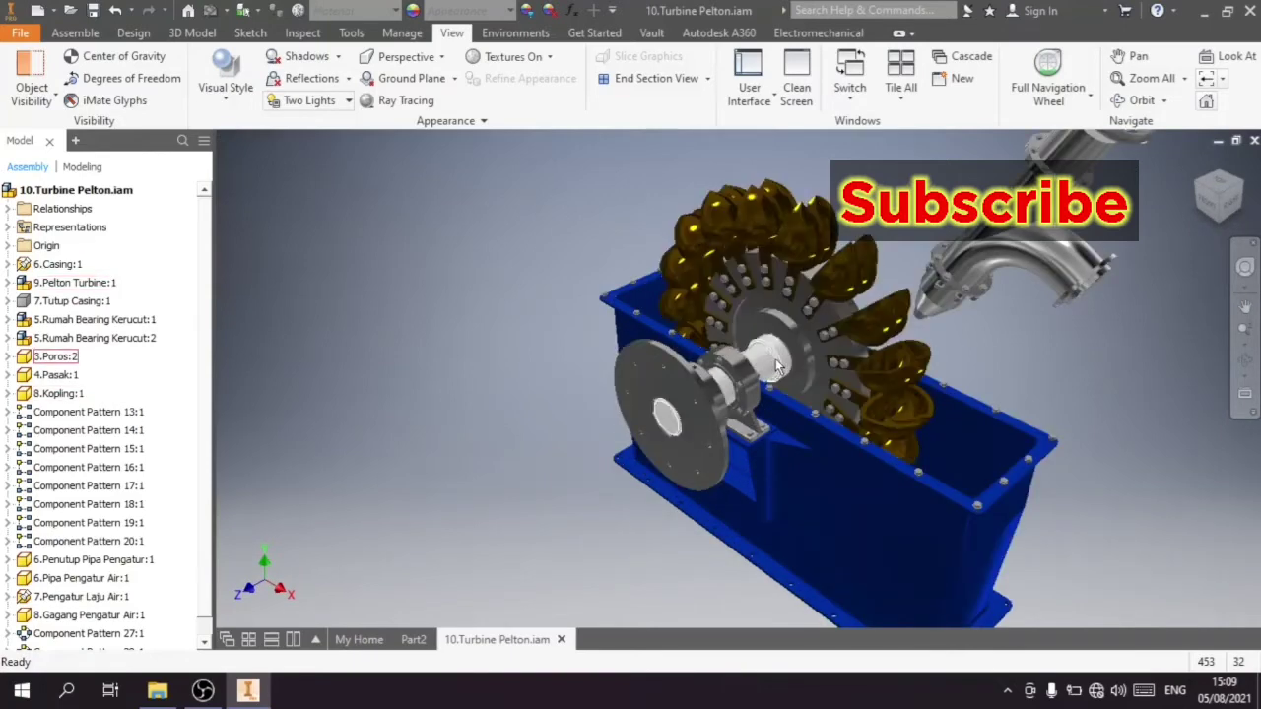
scroll(685, 414, "up", 2)
scroll(693, 400, "up", 3)
scroll(692, 400, "down", 3)
scroll(669, 394, "down", 1)
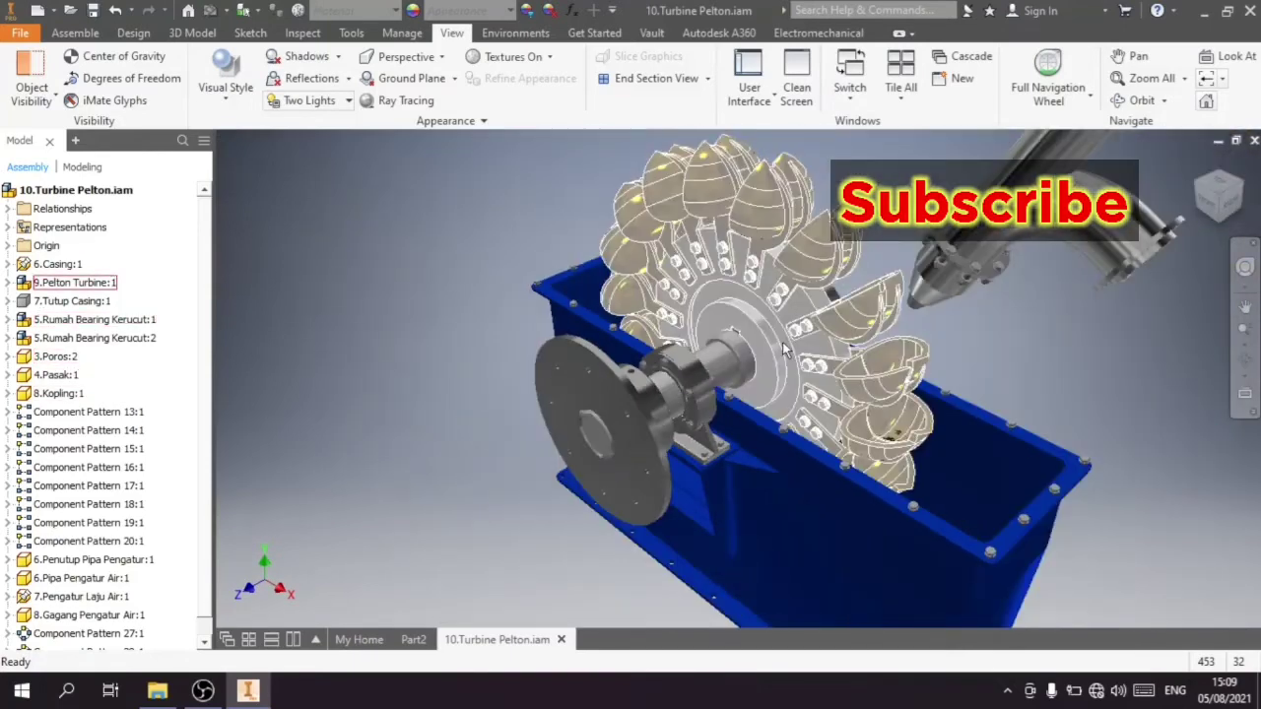
scroll(823, 374, "down", 2)
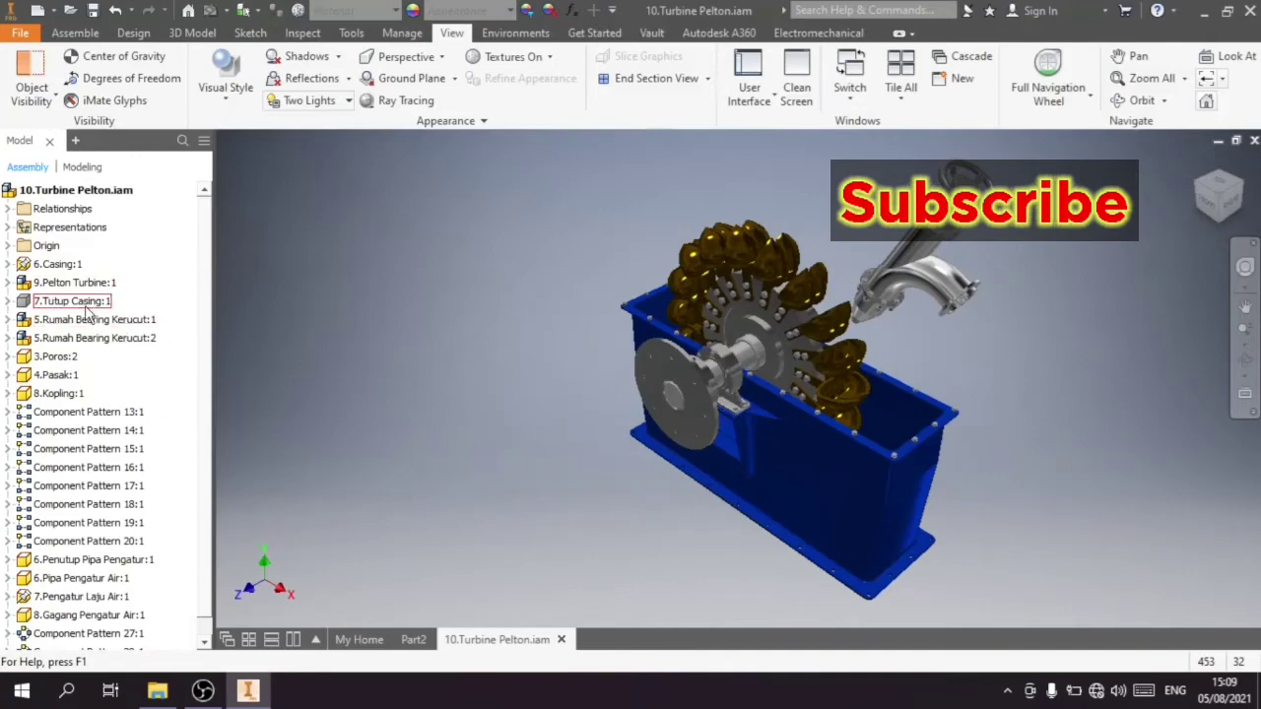
Step: Turn the Tutup Casing cover's visibility back on from the browser
right_click(89, 300)
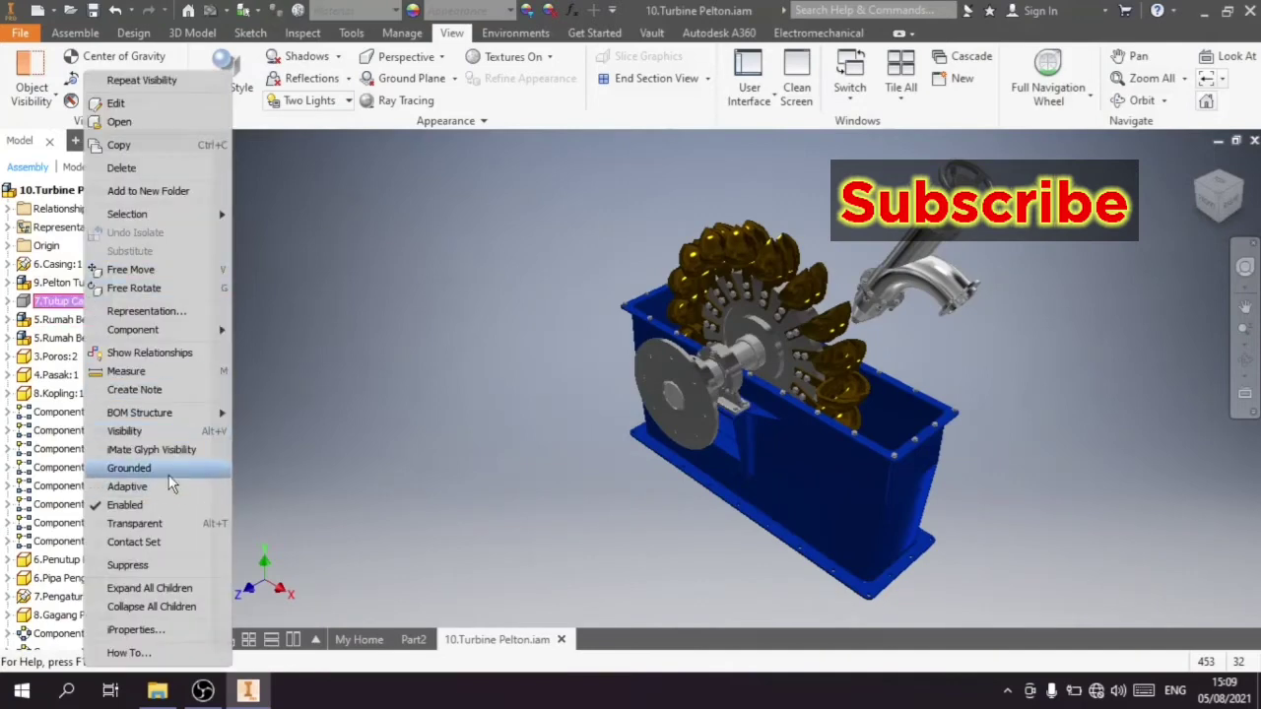
left_click(163, 431)
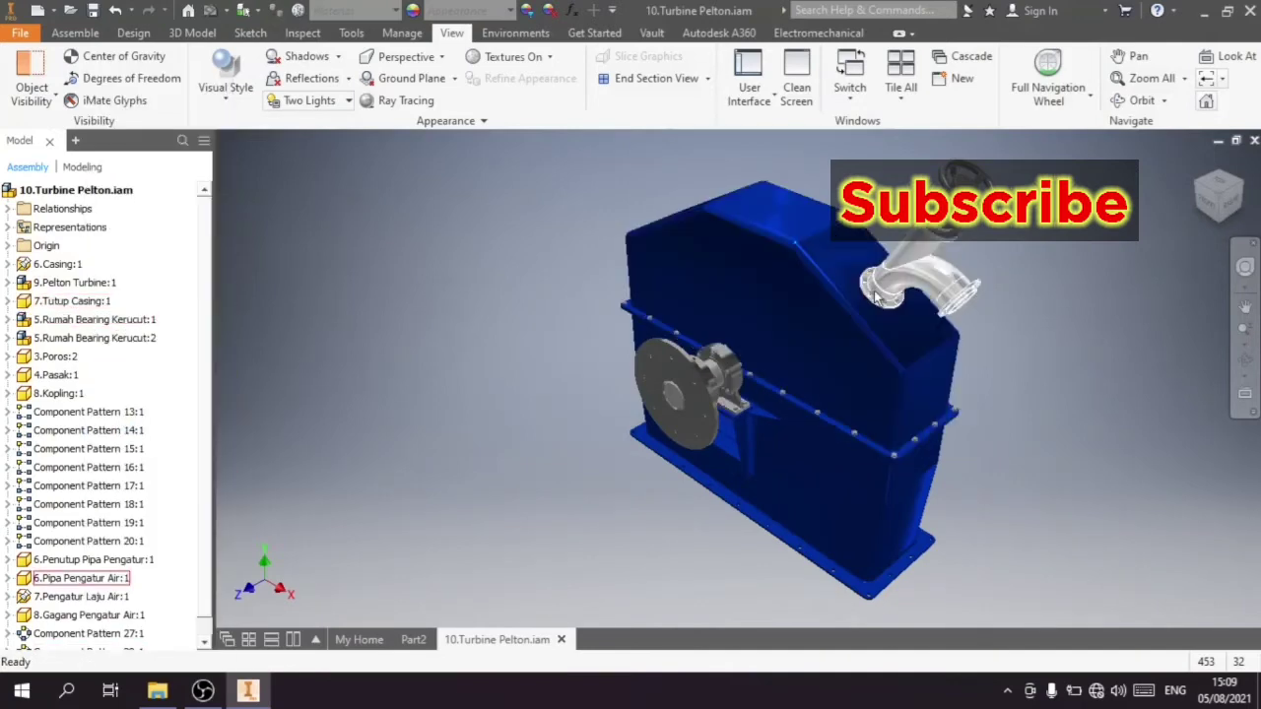
scroll(937, 282, "up", 2)
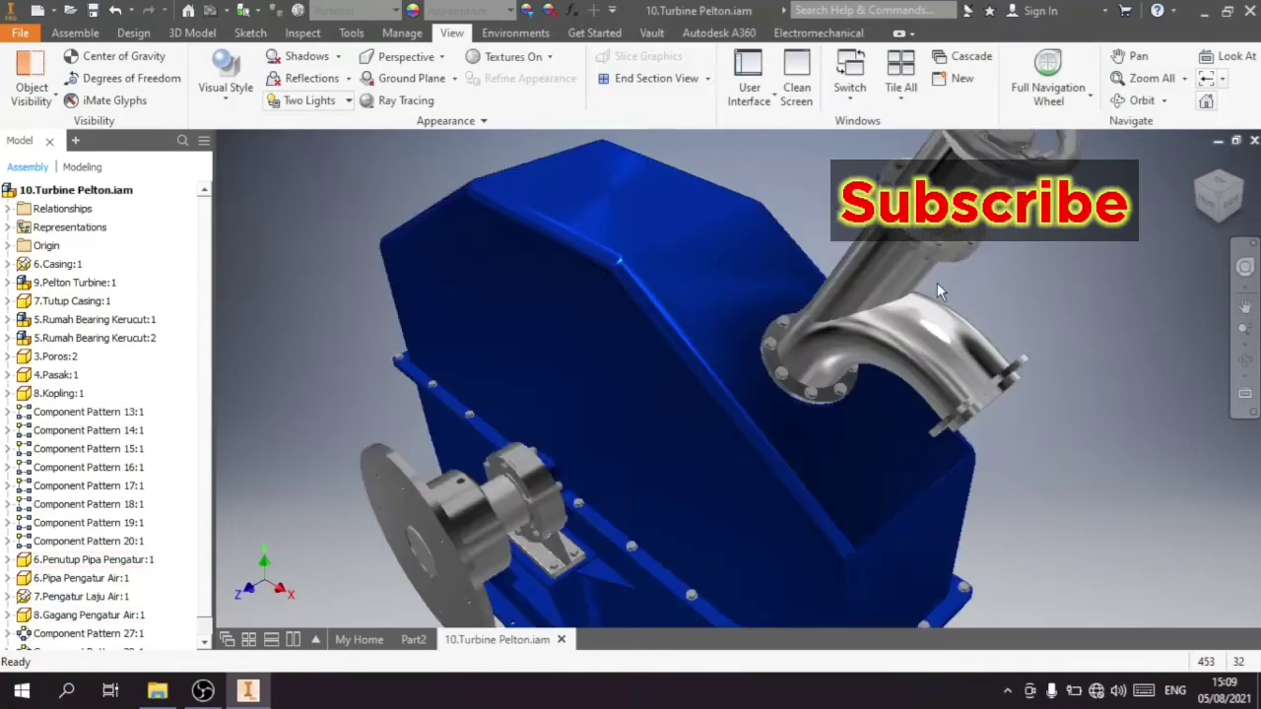
scroll(1032, 234, "down", 3)
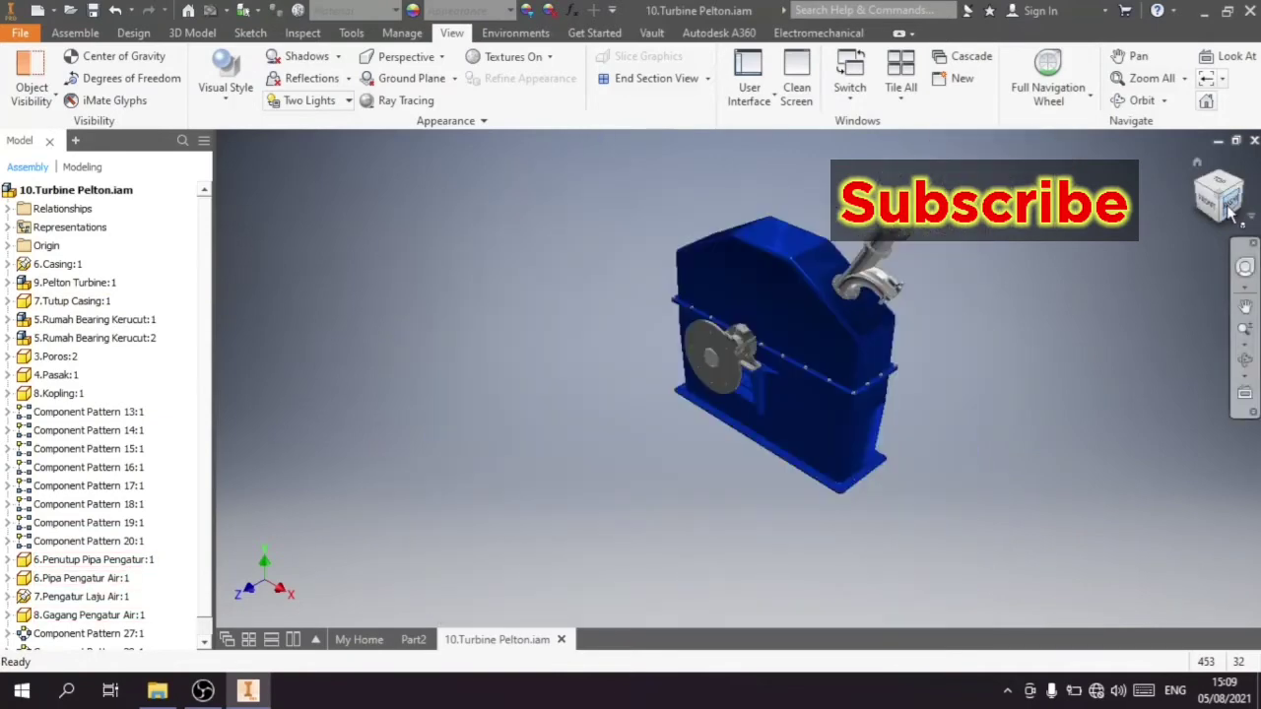
Step: Orbit and zoom around the pipe flange, then return to the Home view
left_click_drag(1221, 202, 1202, 202)
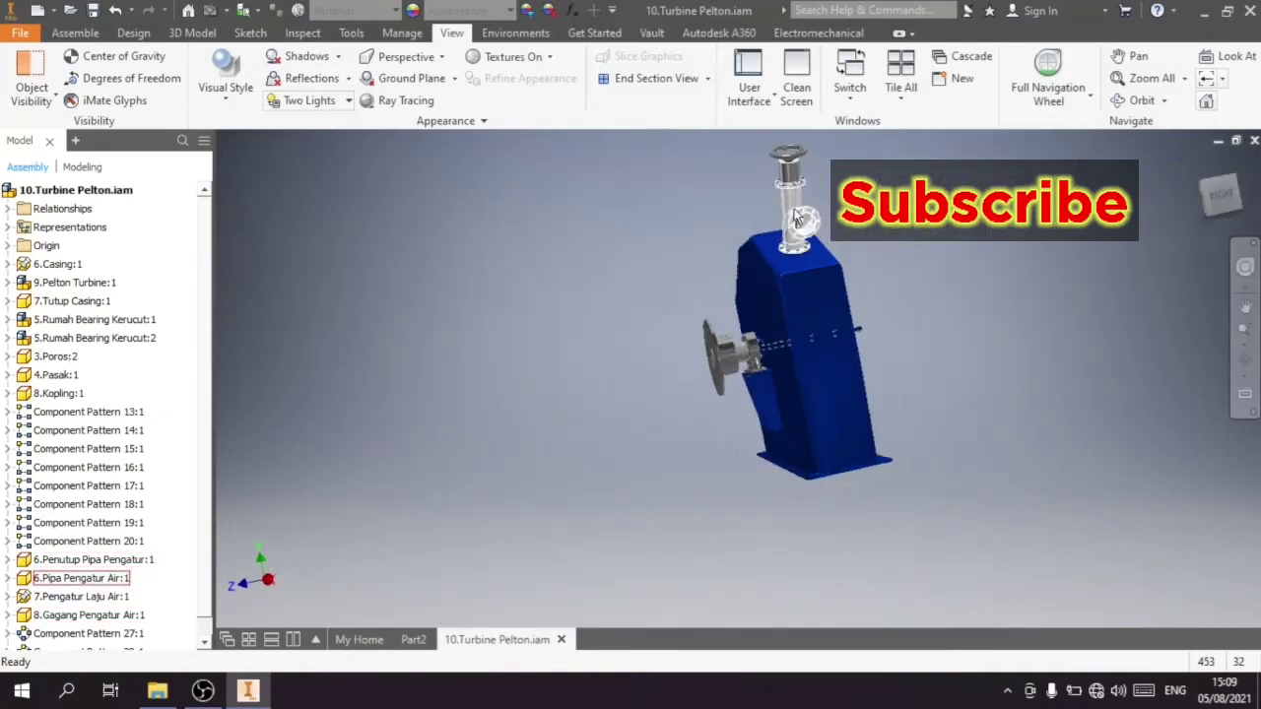
scroll(916, 309, "up", 5)
scroll(871, 316, "down", 5)
scroll(847, 325, "up", 3)
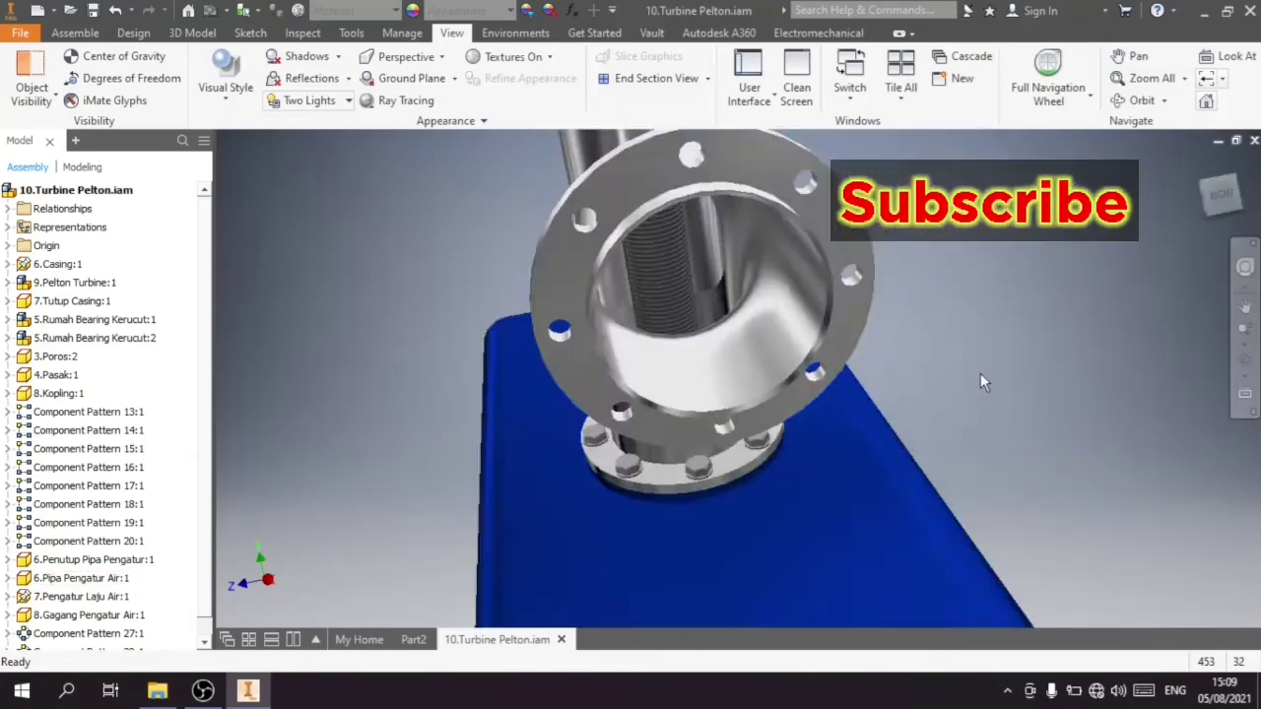
scroll(838, 331, "down", 3)
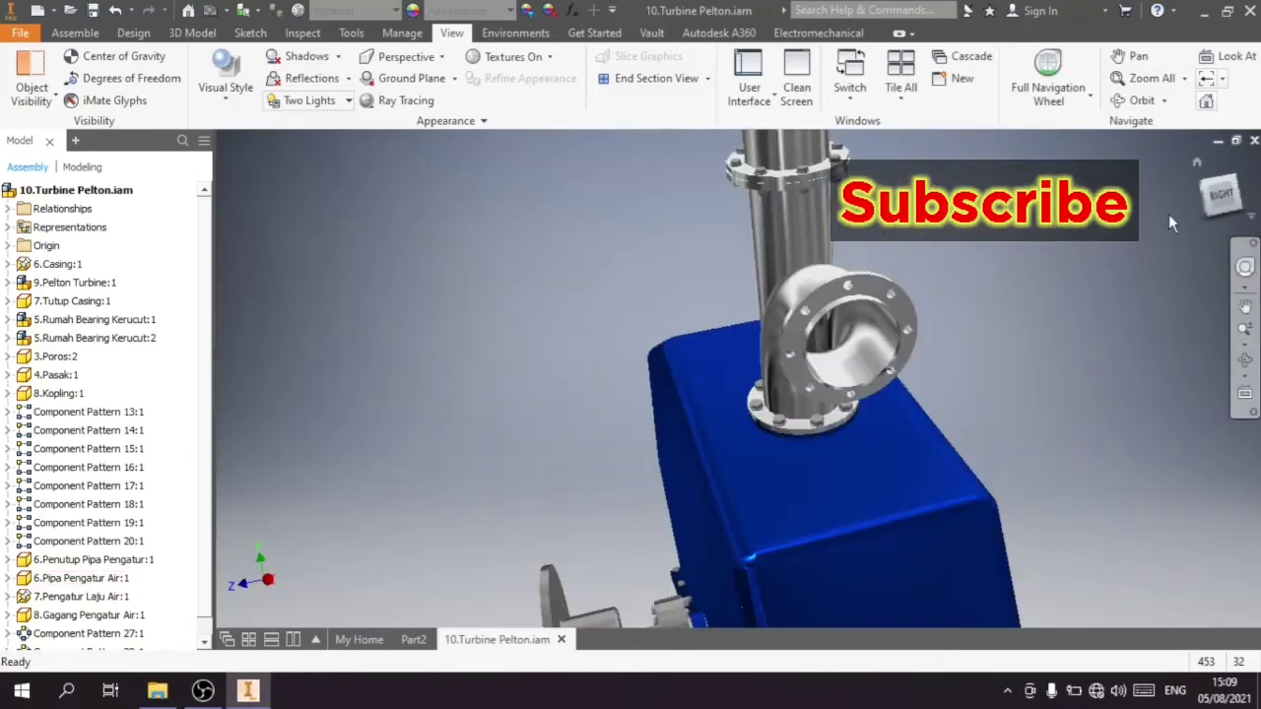
left_click(1198, 164)
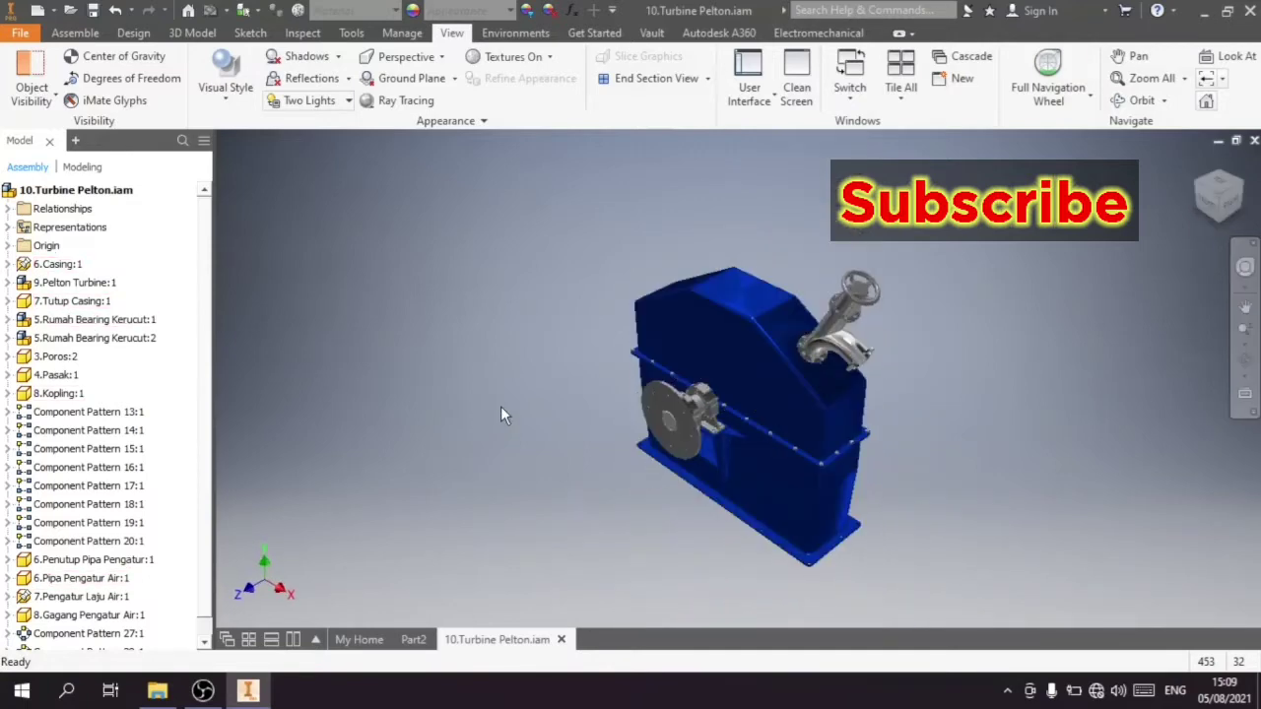
Step: Create a new part from the Metric Standard (mm).ipt template
left_click(37, 11)
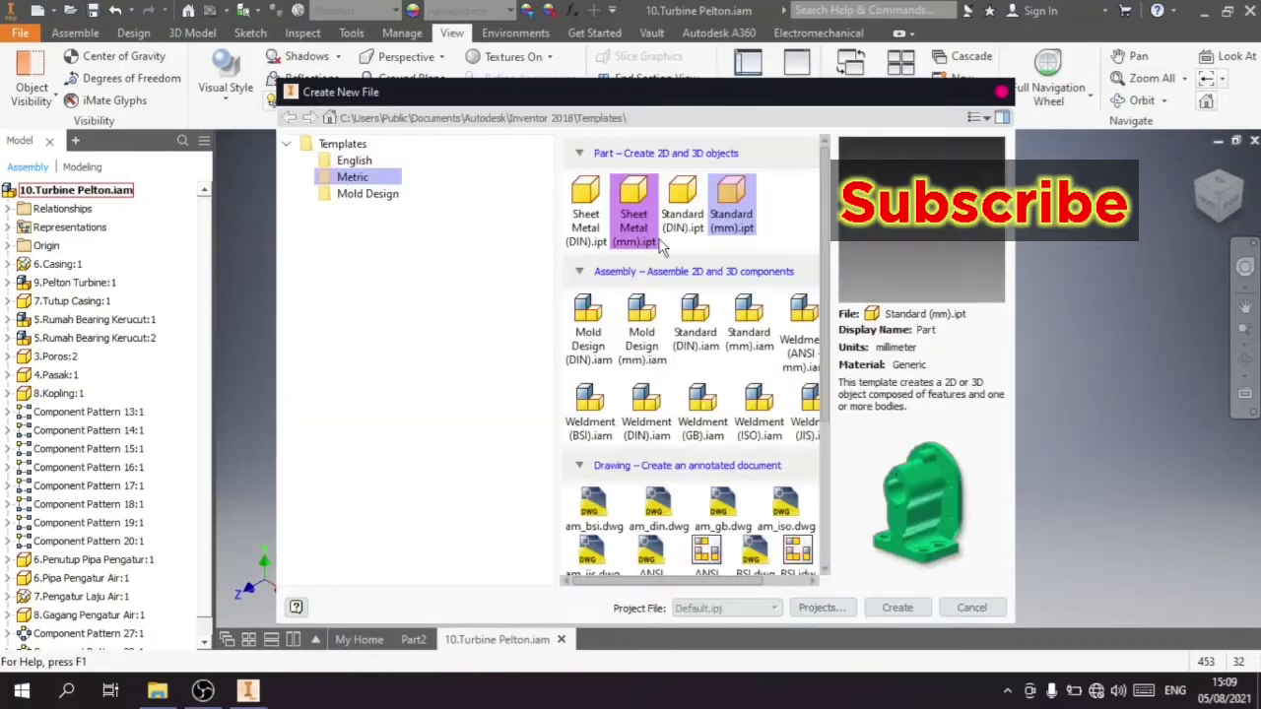
left_click(744, 218)
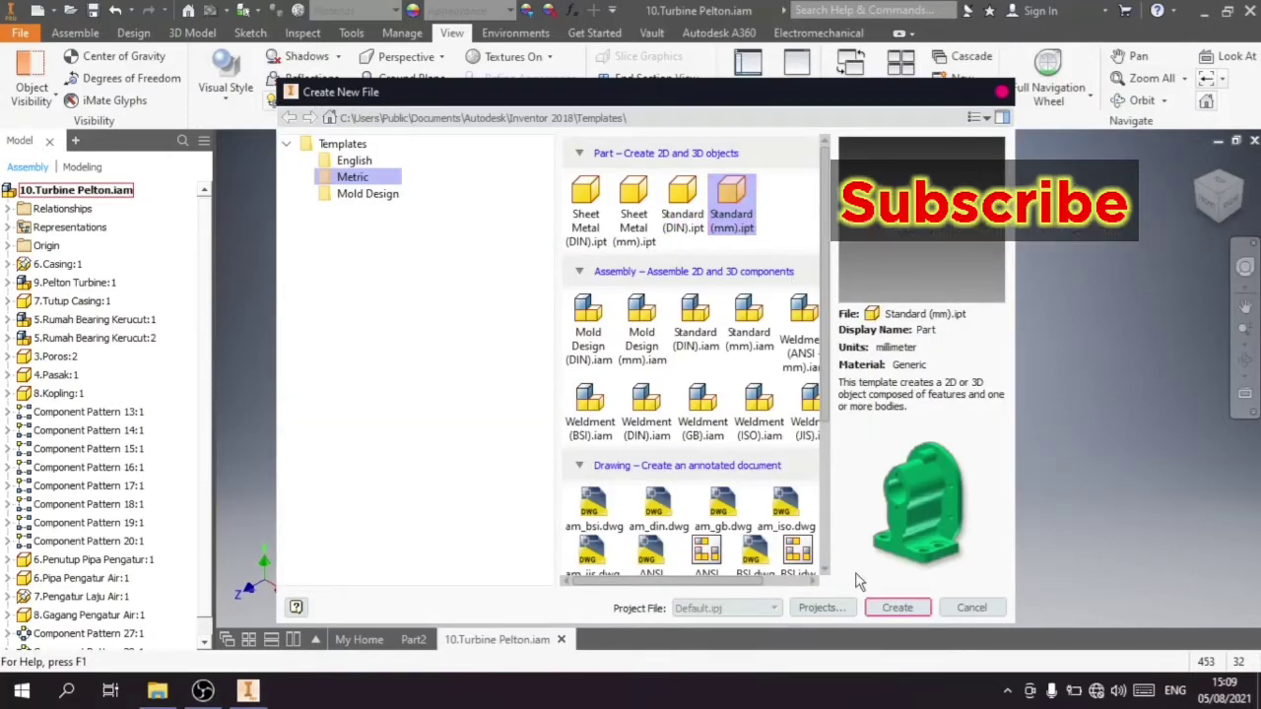
left_click(898, 608)
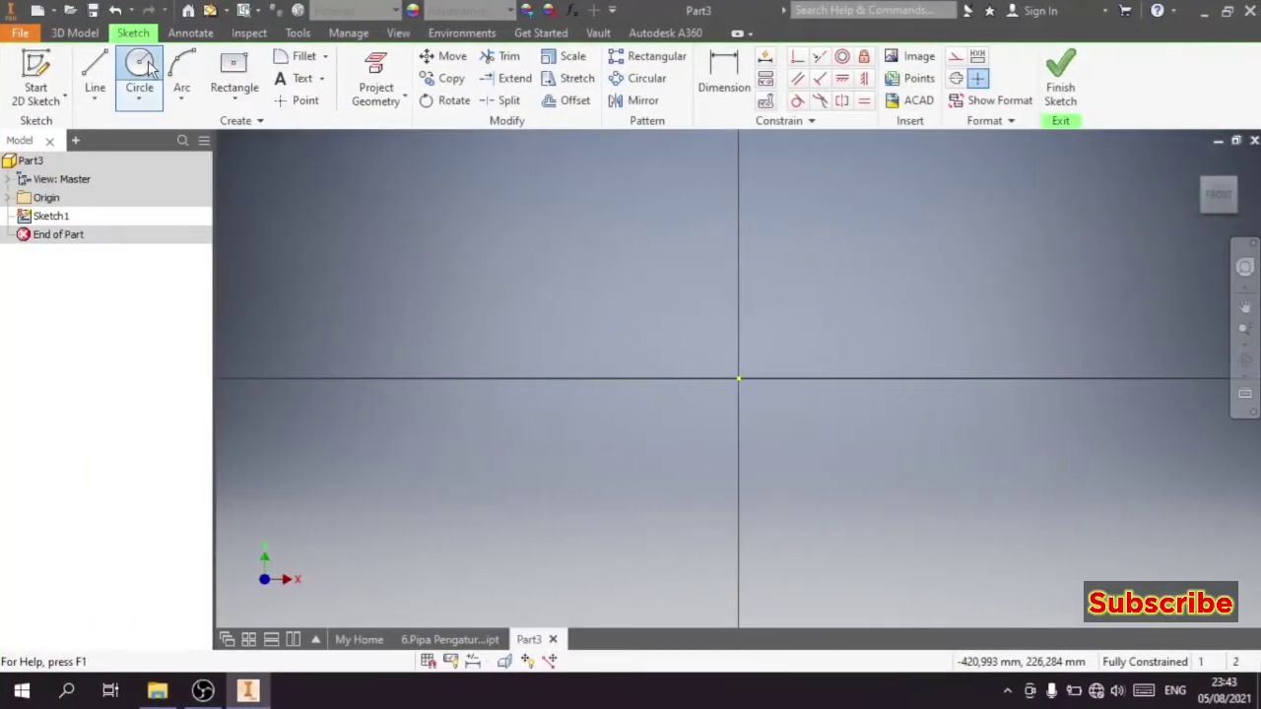
Step: Draw a 200 mm circle at the origin and extrude it 1300 mm
left_click(143, 65)
left_click(739, 380)
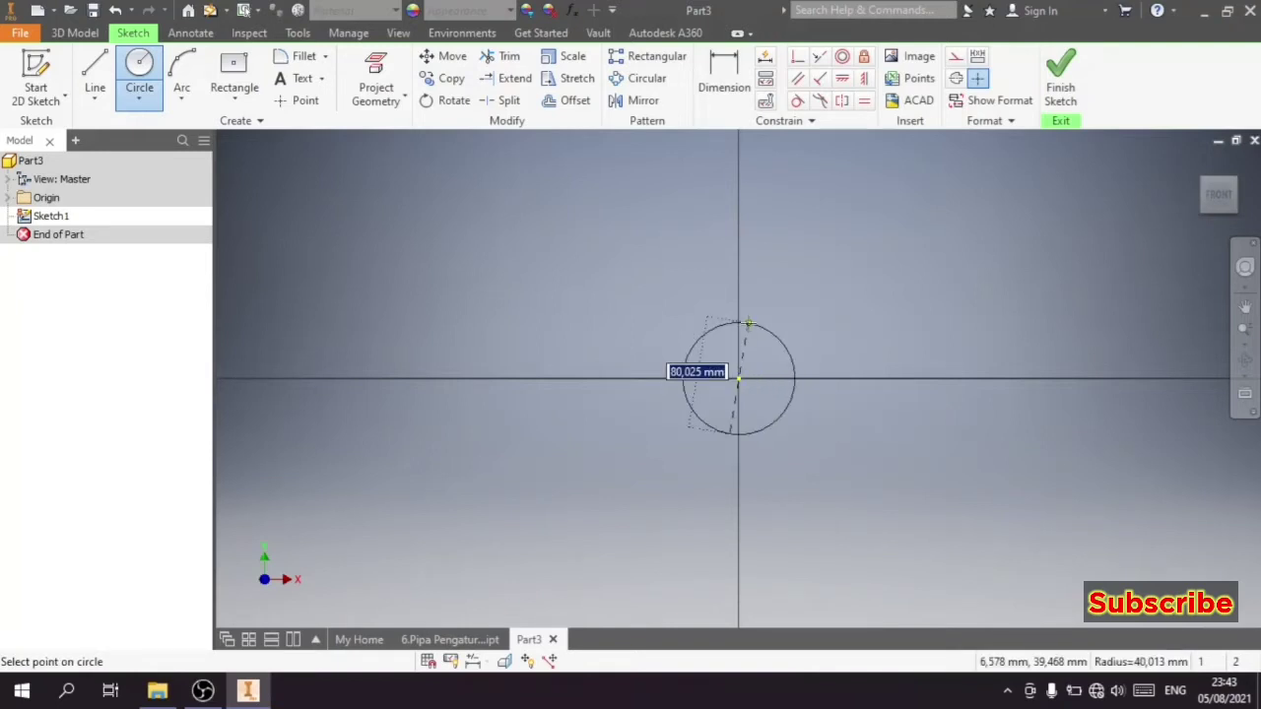
type("200")
key("Return")
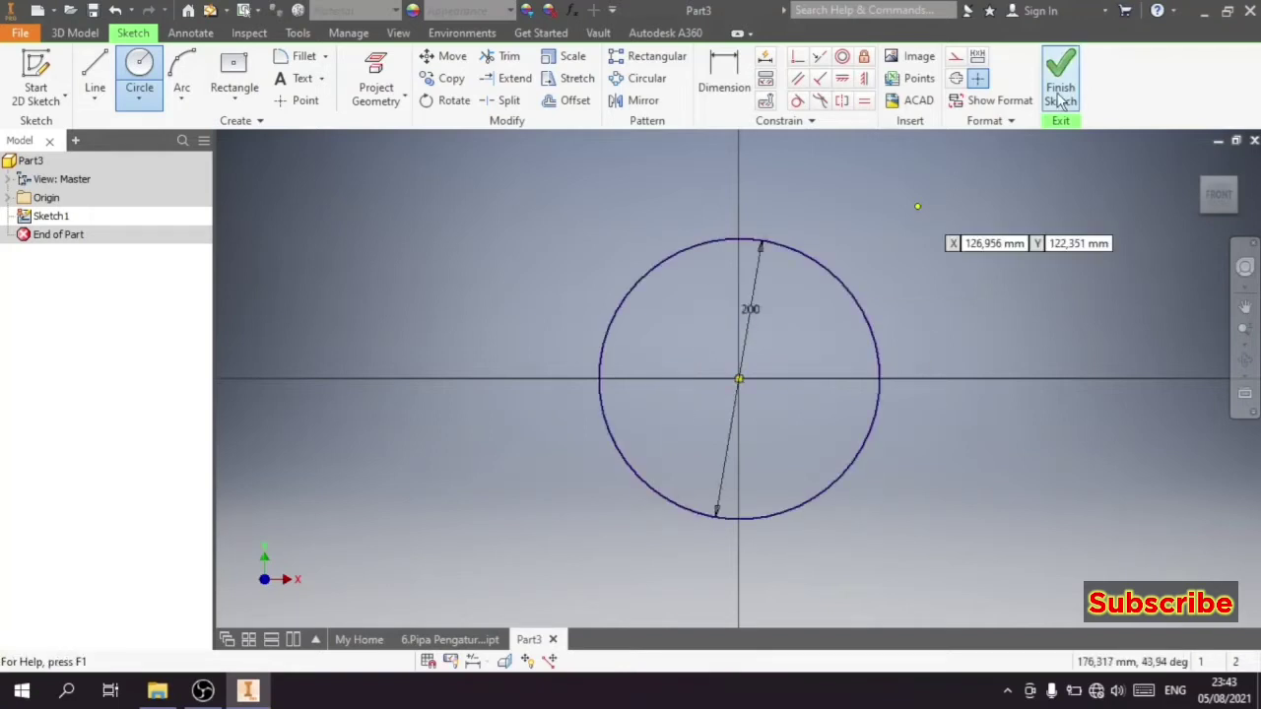
left_click(1069, 91)
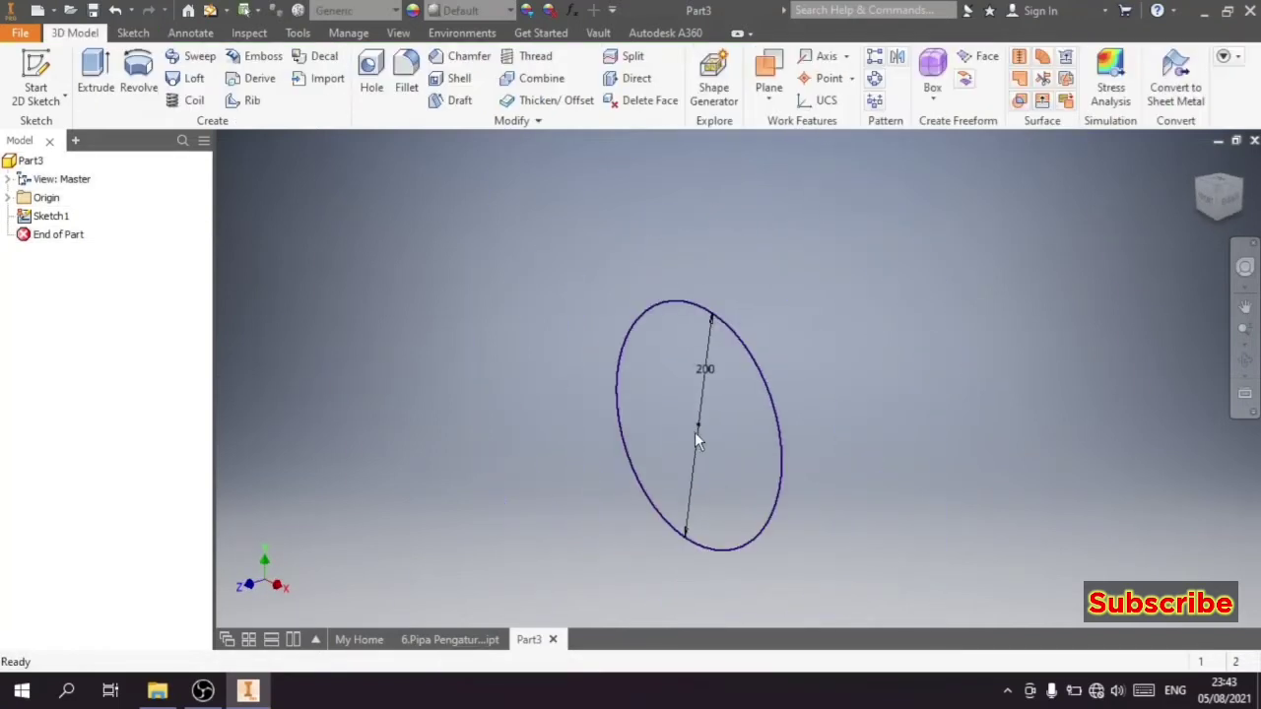
left_click(97, 92)
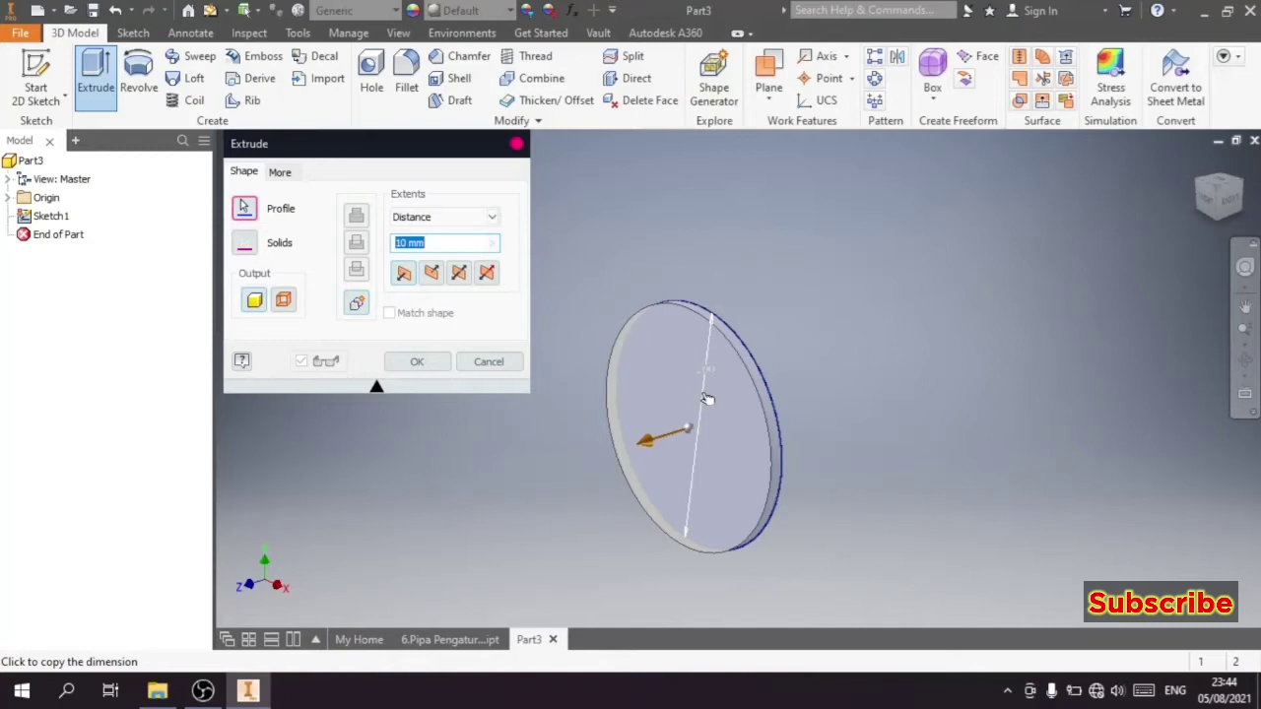
type("1300")
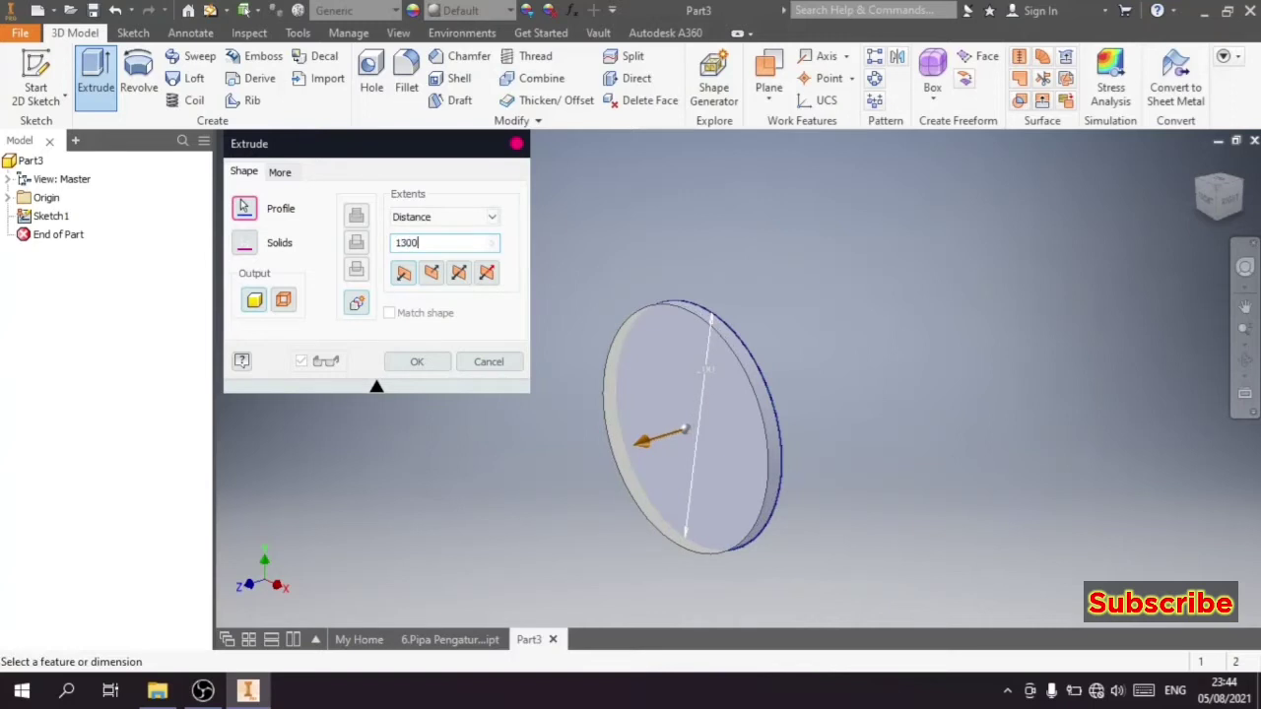
Step: Confirm the 1300 mm cylinder and offset a work plane 320 mm from its end face
left_click(401, 362)
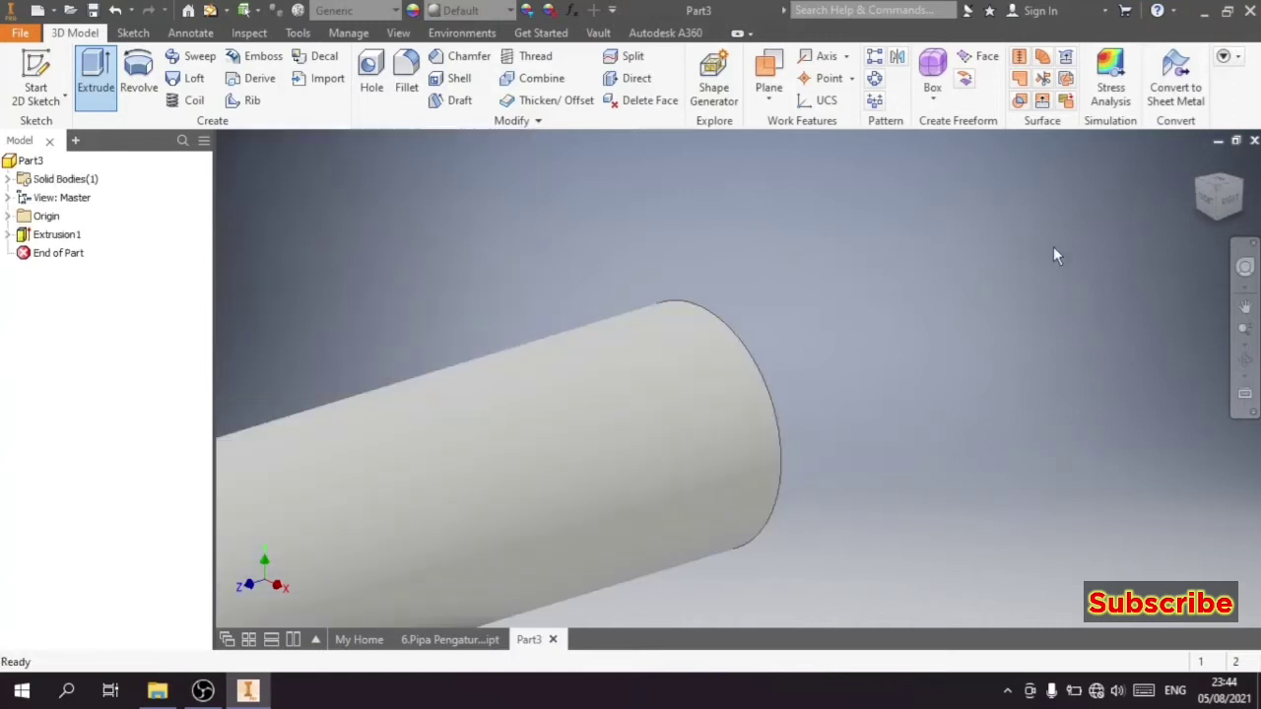
left_click(1222, 195)
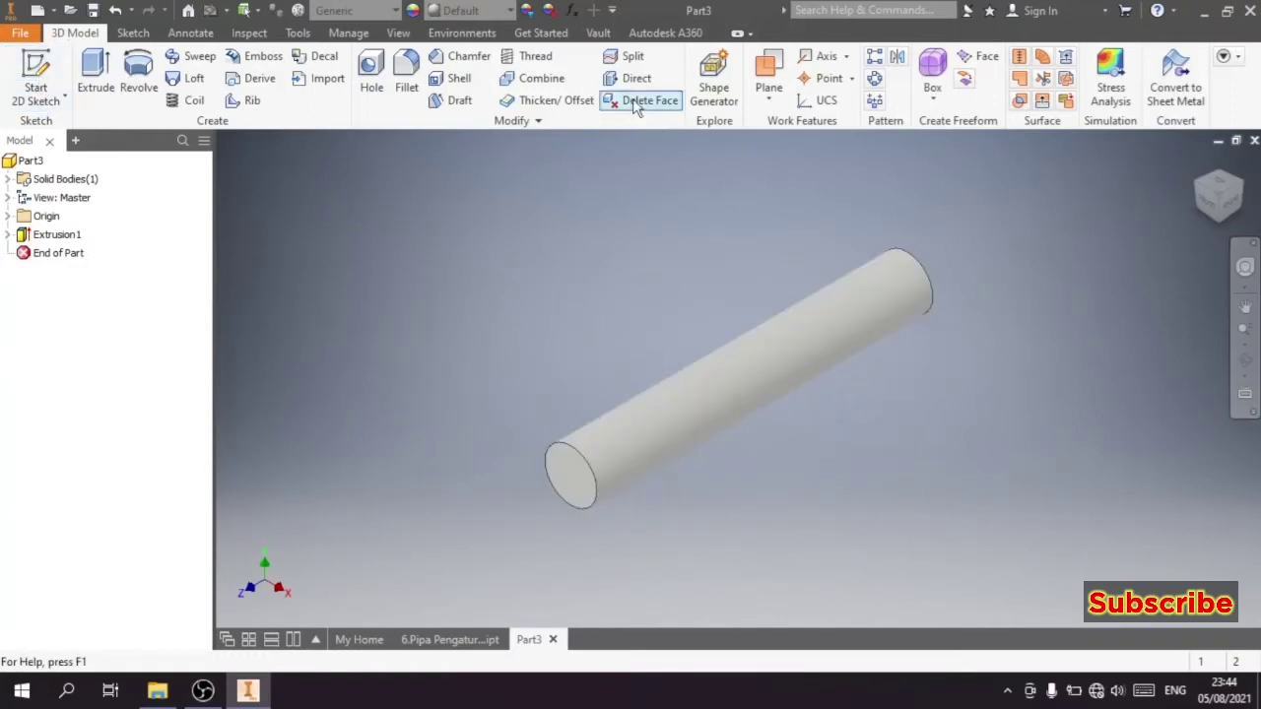
left_click(767, 75)
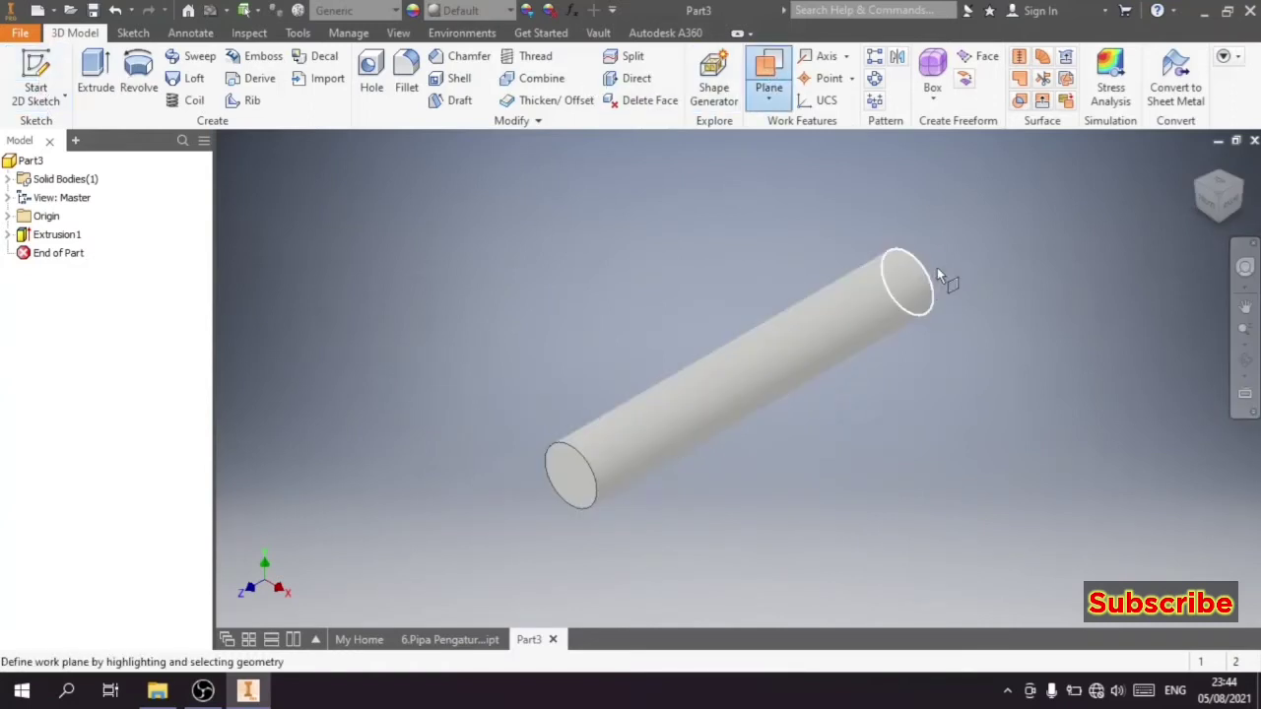
left_click(1246, 192)
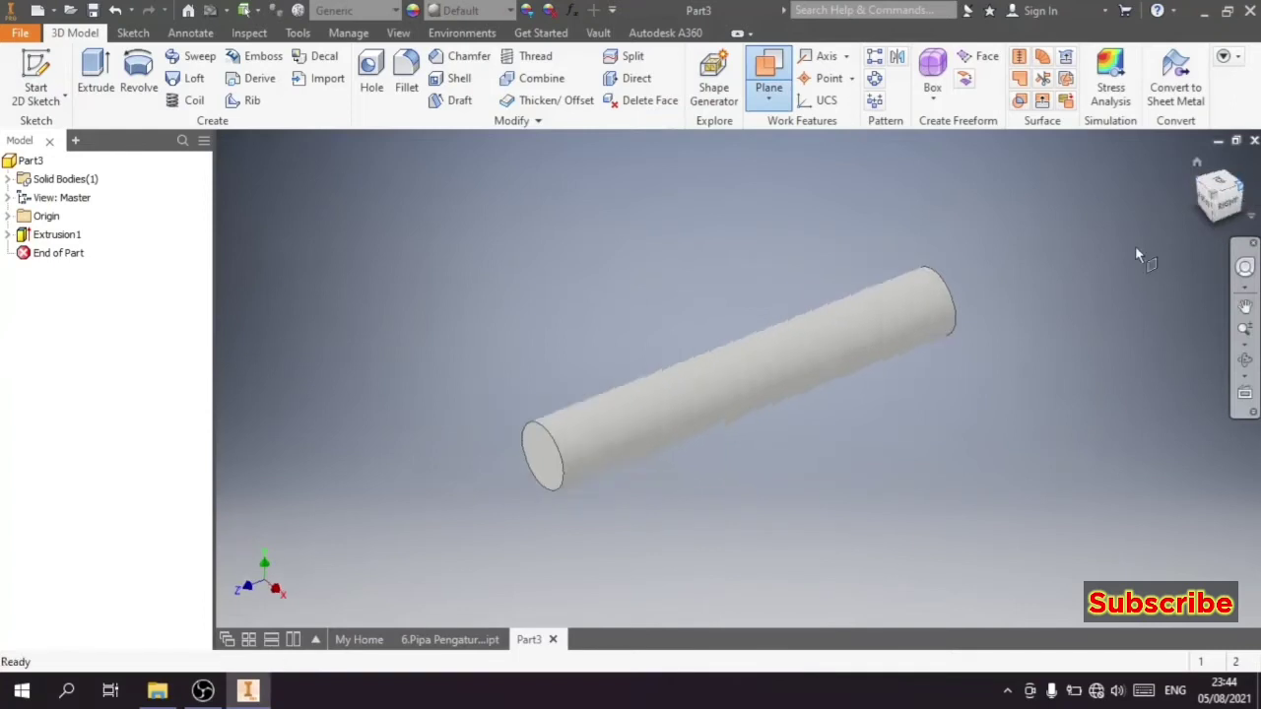
left_click_drag(918, 471, 884, 439)
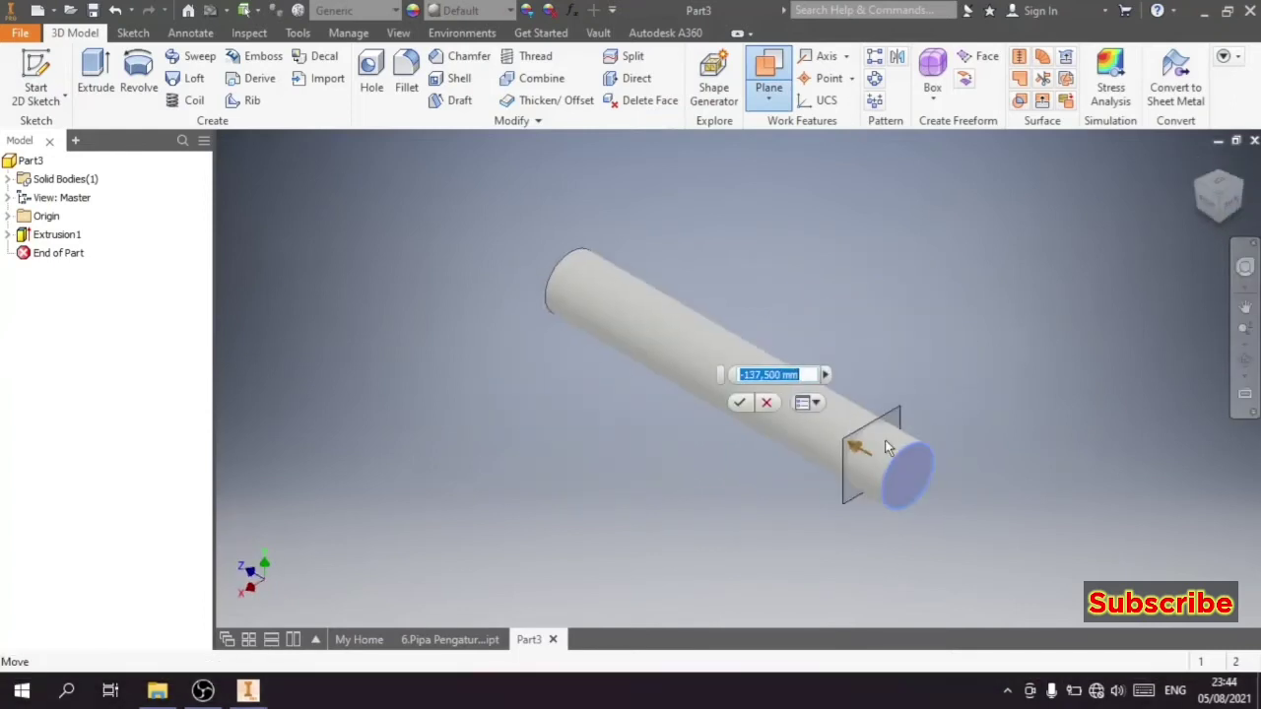
type("3")
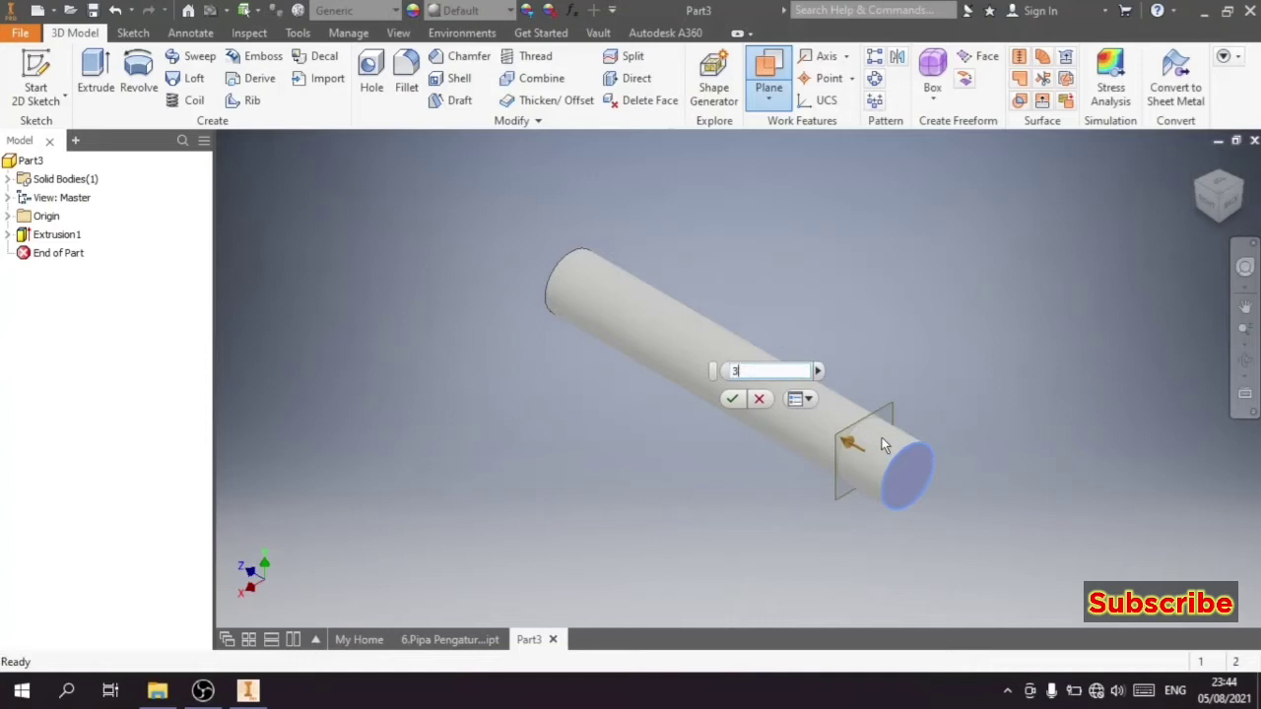
type("20")
key("Return")
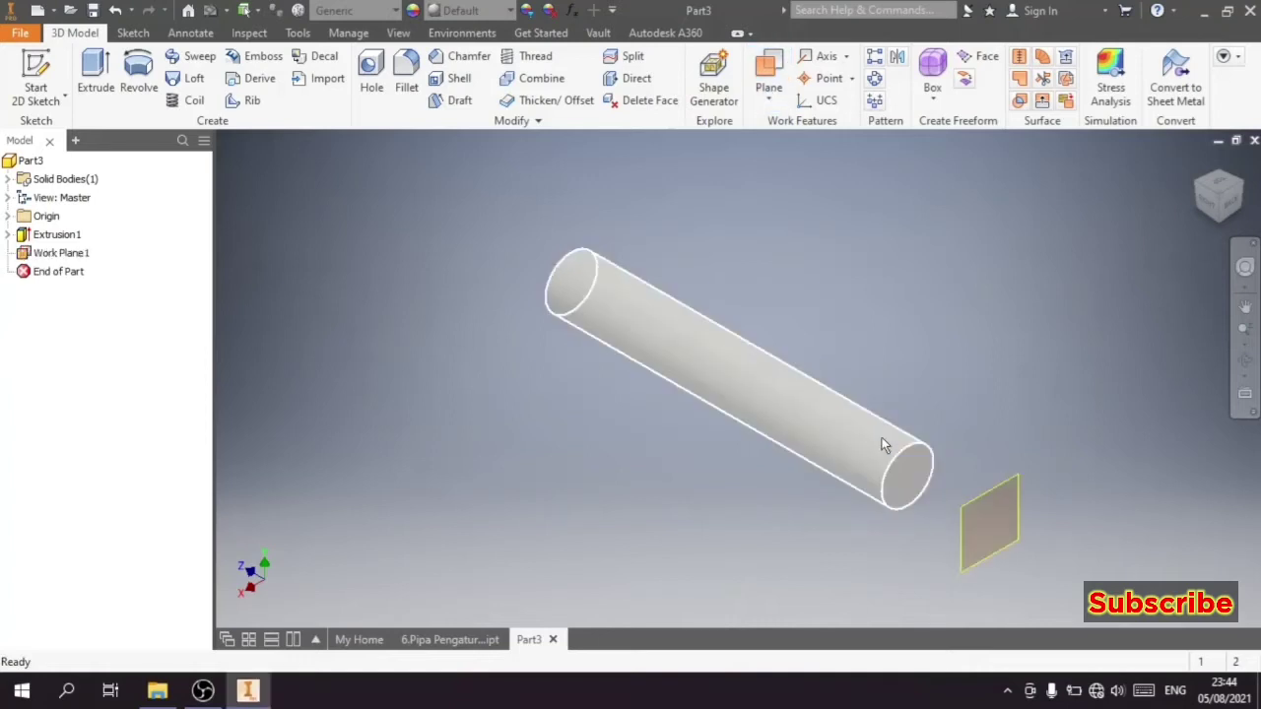
Step: Change Work Plane1's offset to -320 mm and start a sketch on it
double_click(987, 505)
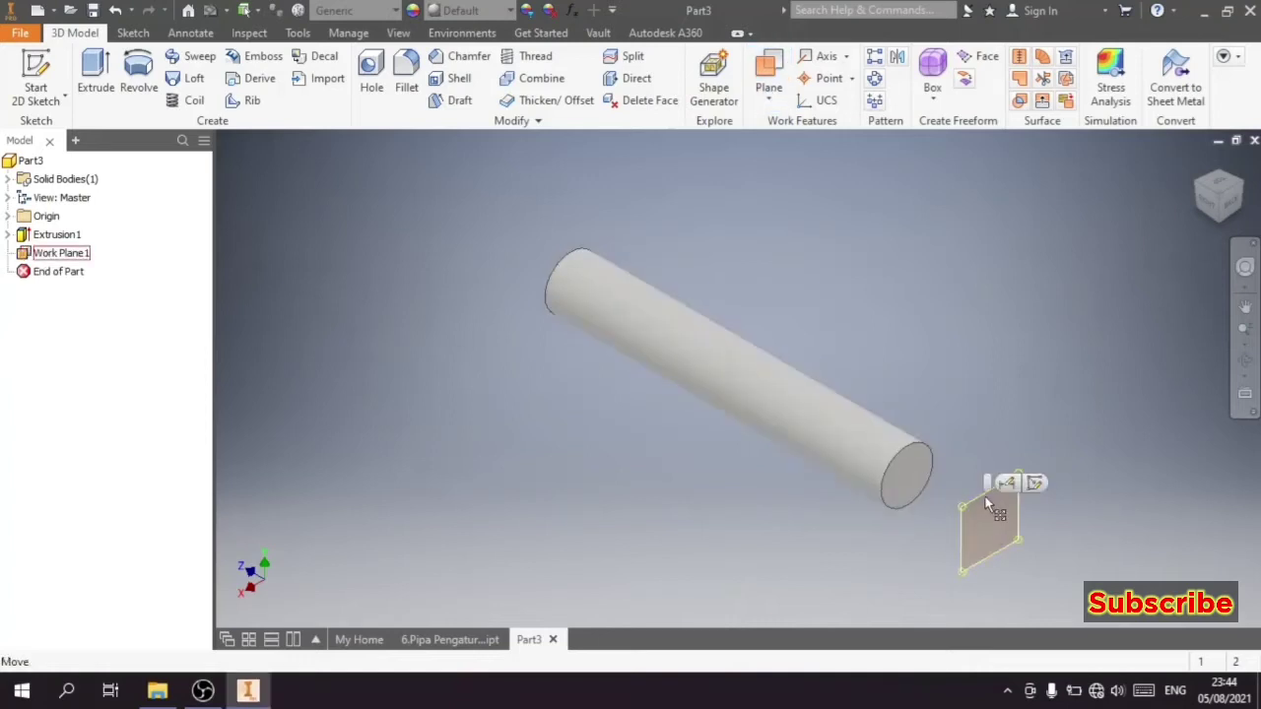
type("-320")
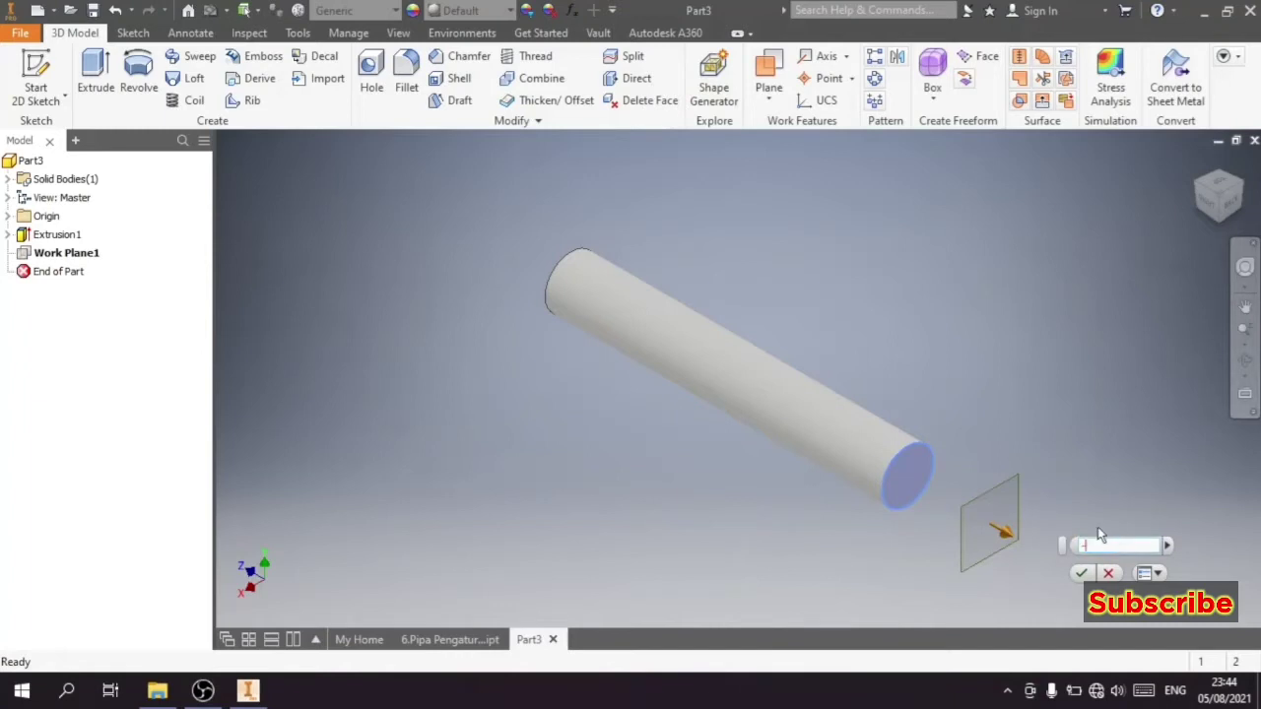
key("Return")
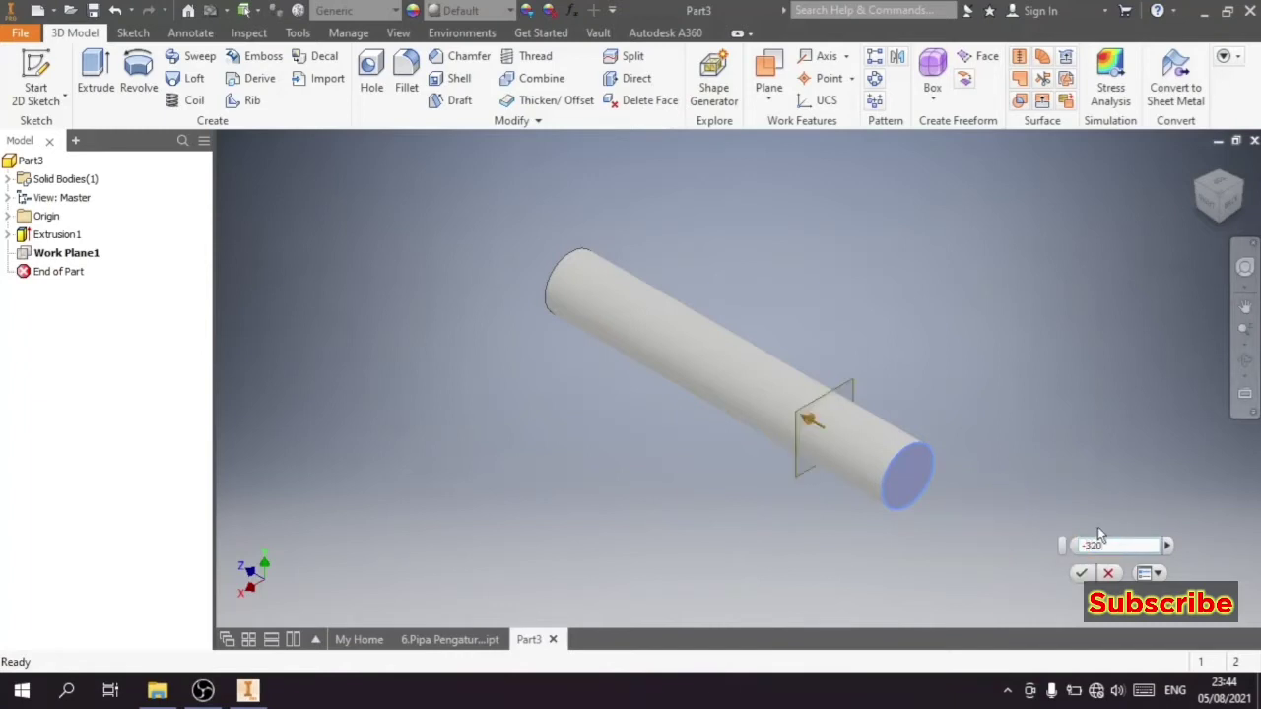
left_click(852, 384)
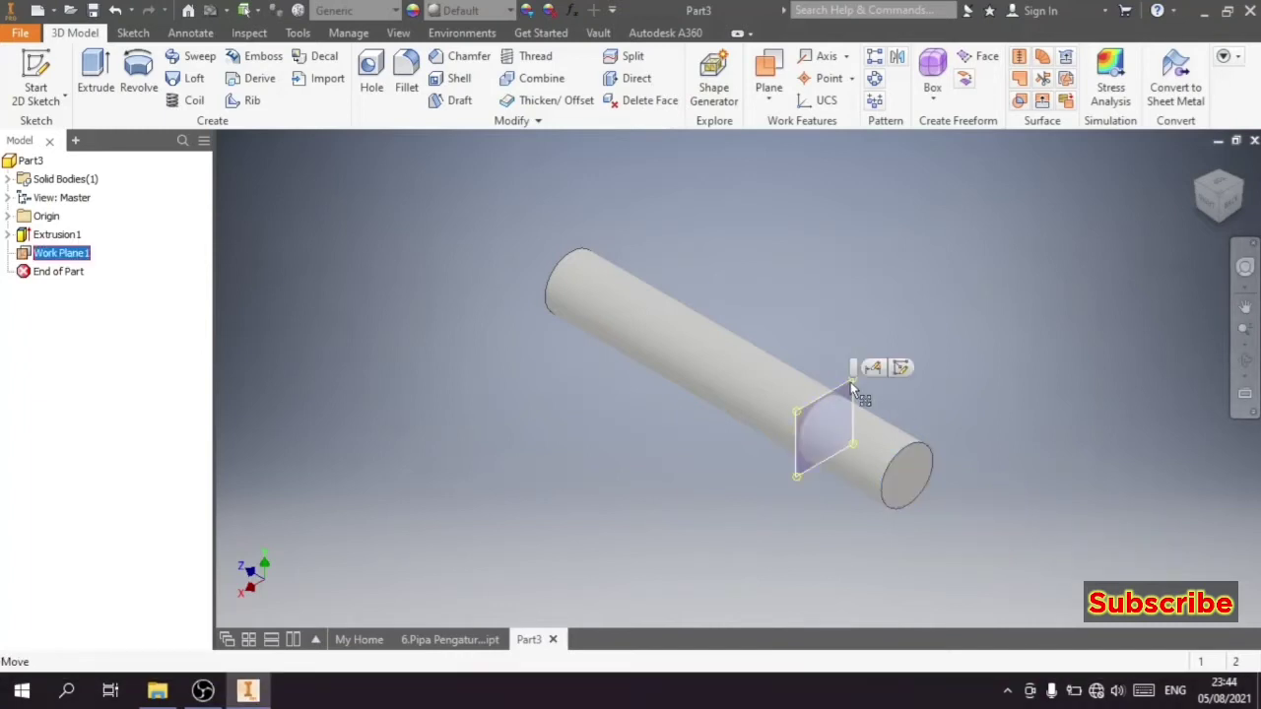
key("s")
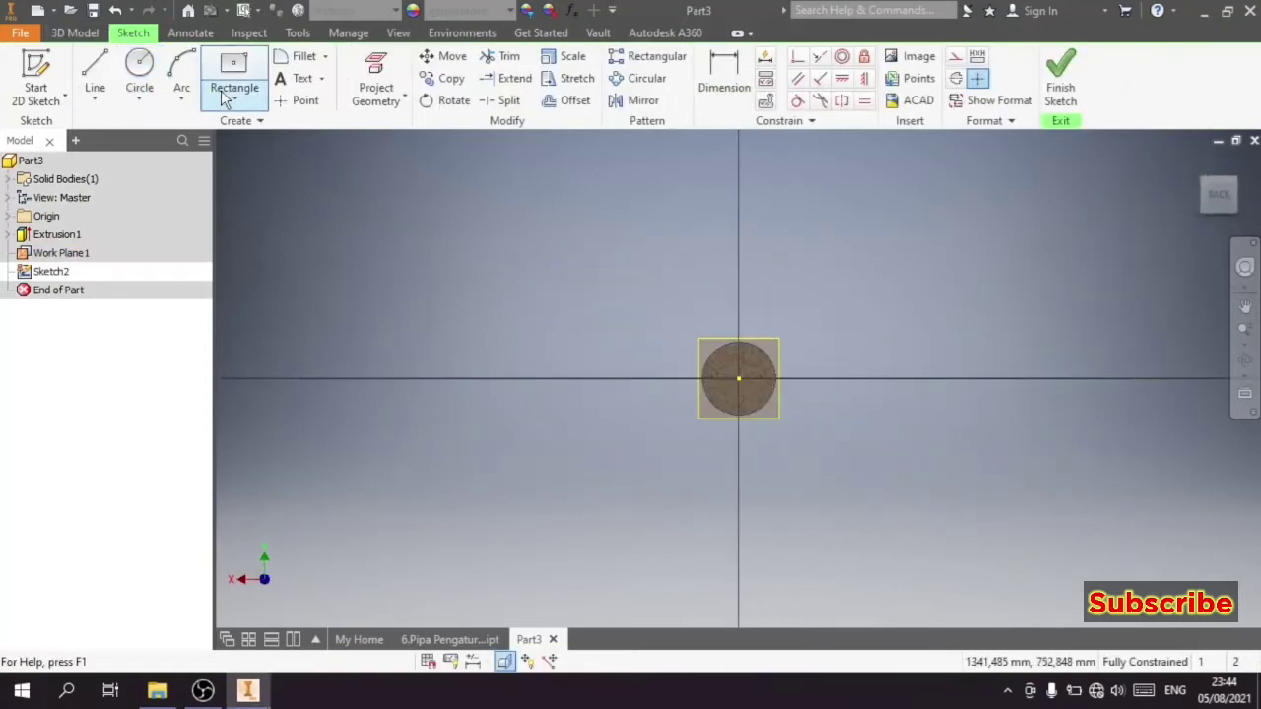
Step: Draw a 250 mm circle centred at the sketch origin and finish the sketch
left_click(139, 67)
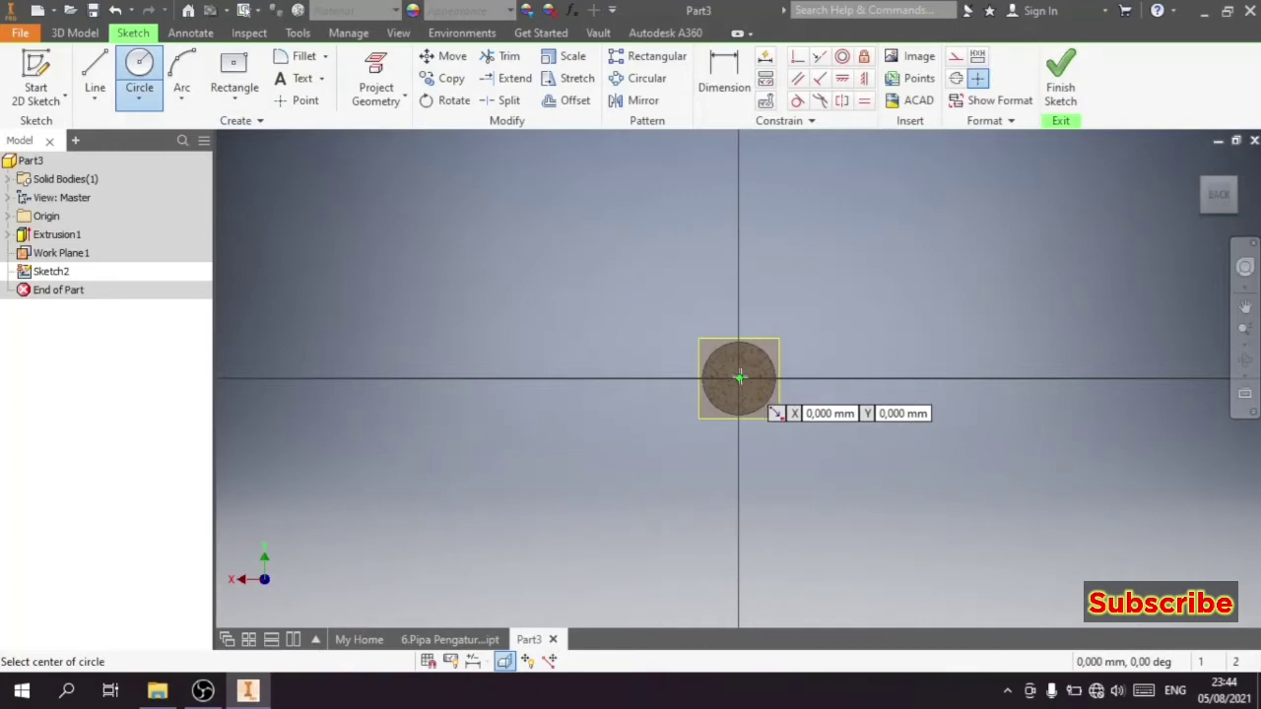
left_click(738, 378)
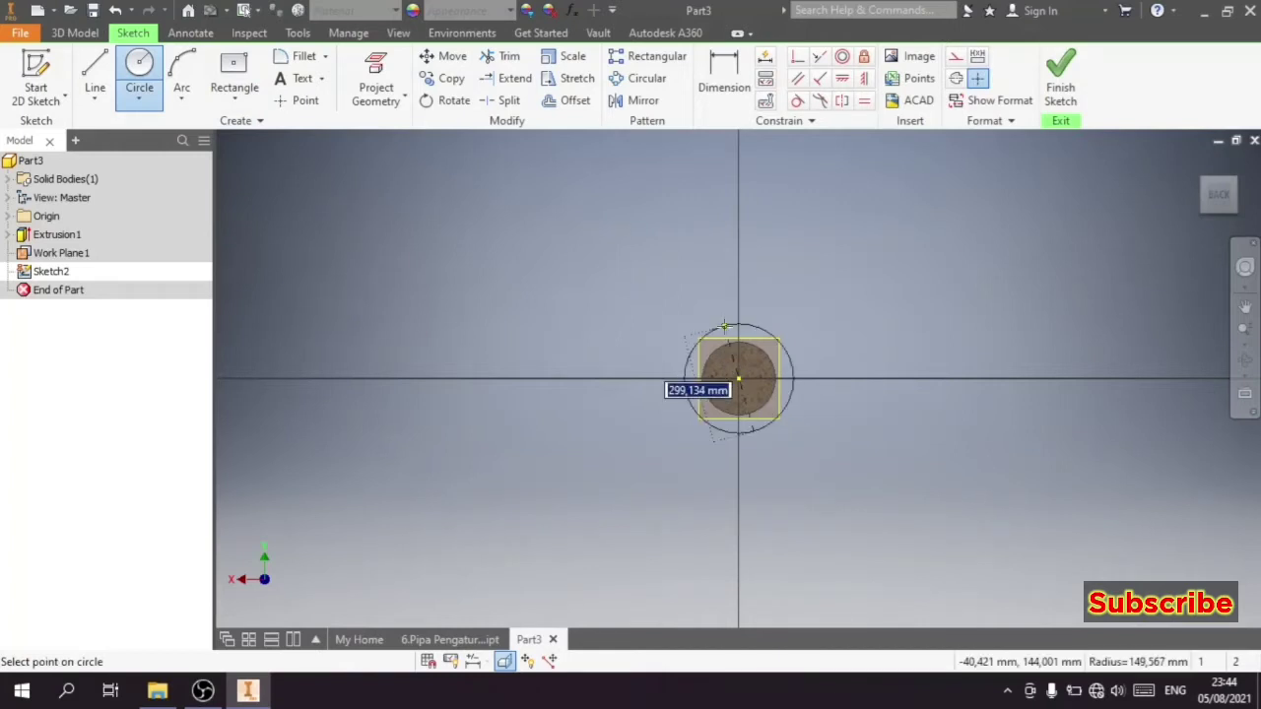
type("250")
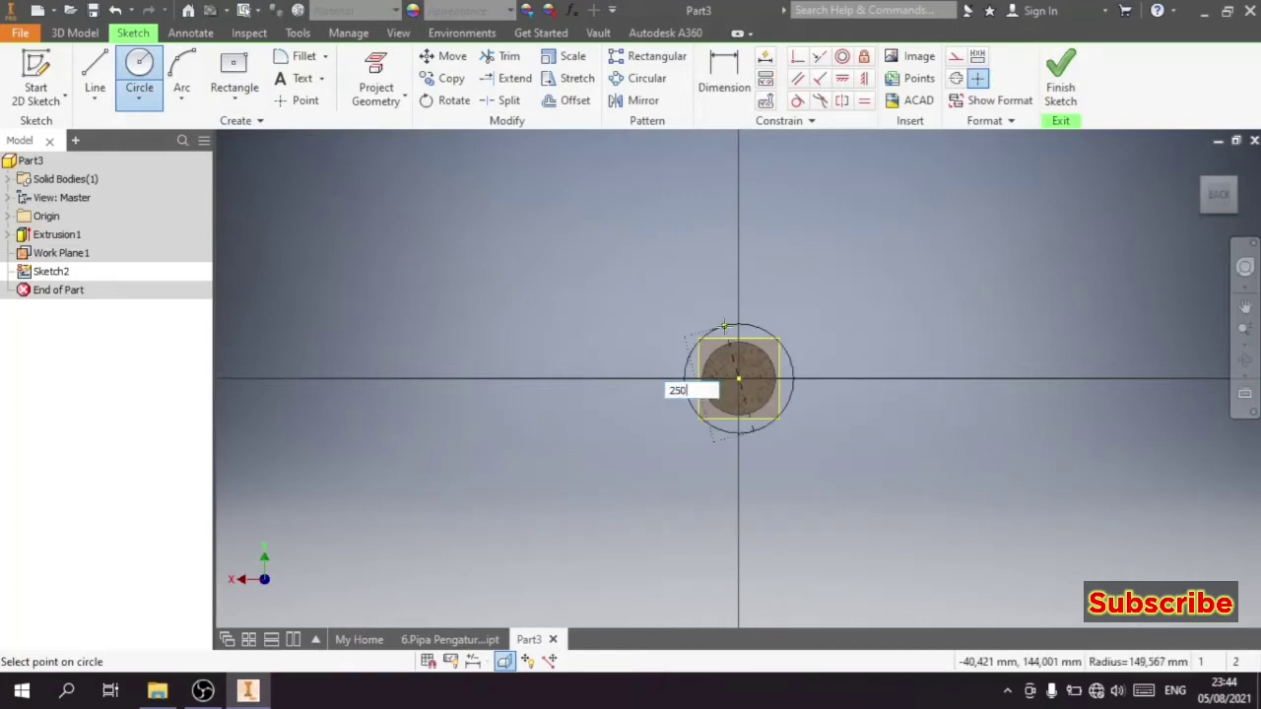
key("Return")
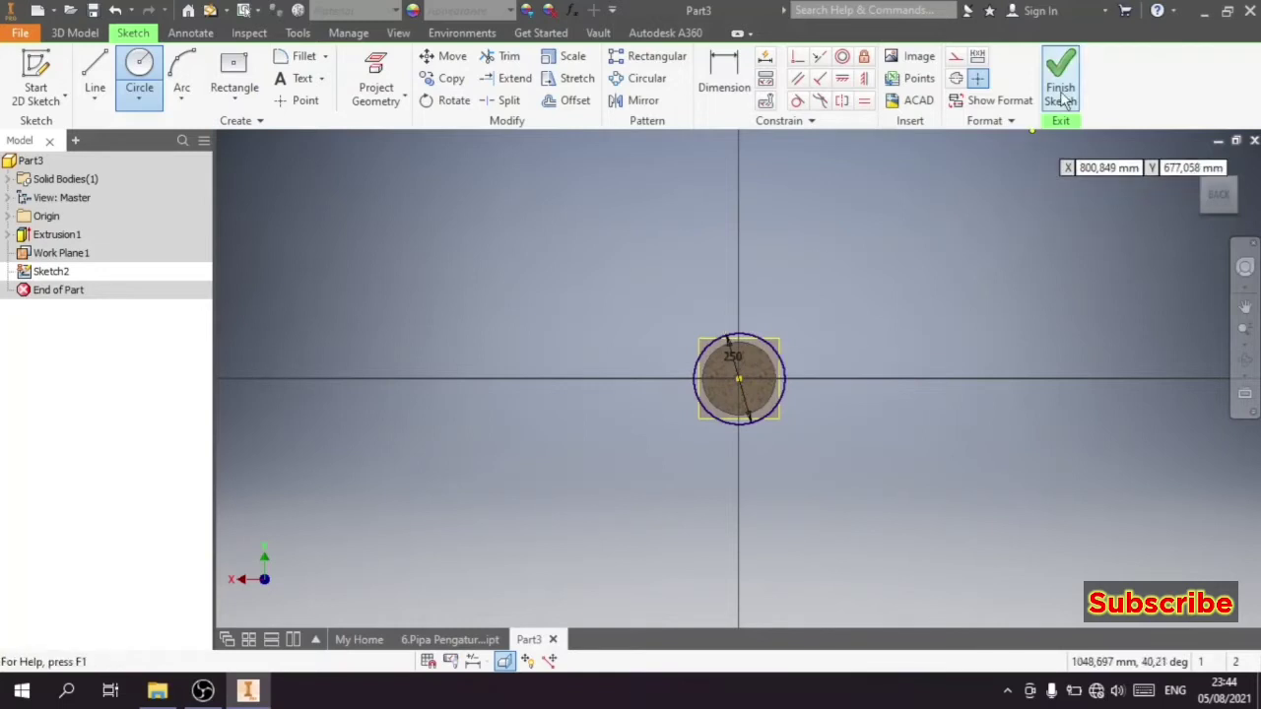
left_click(1060, 93)
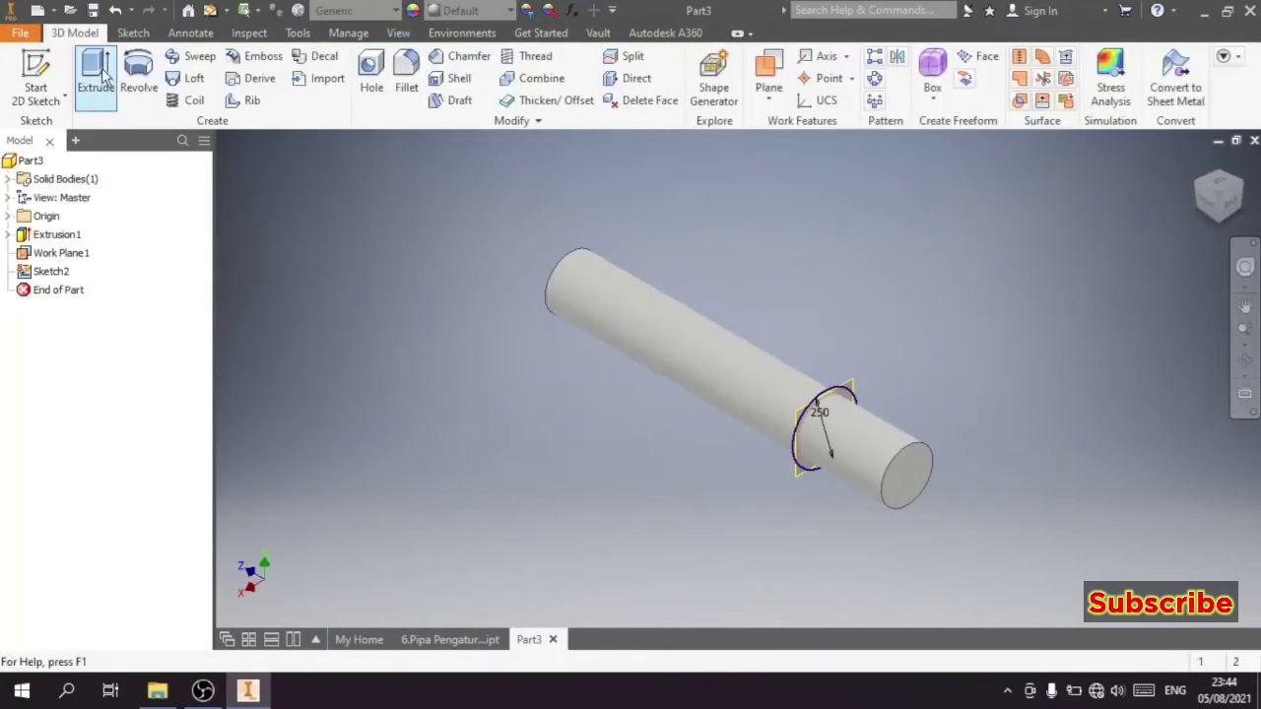
Step: Extrude the 250 mm circle 300 mm toward the tube to form the collar
left_click(95, 79)
left_click(432, 271)
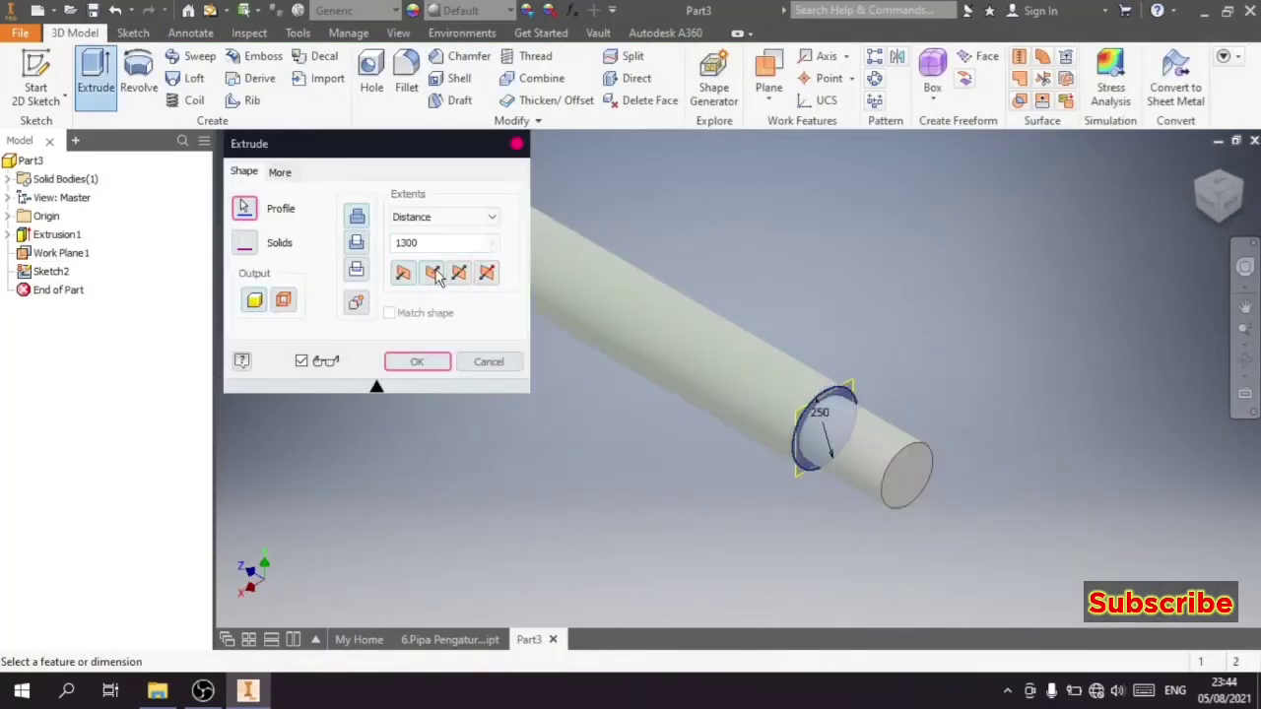
double_click(437, 243)
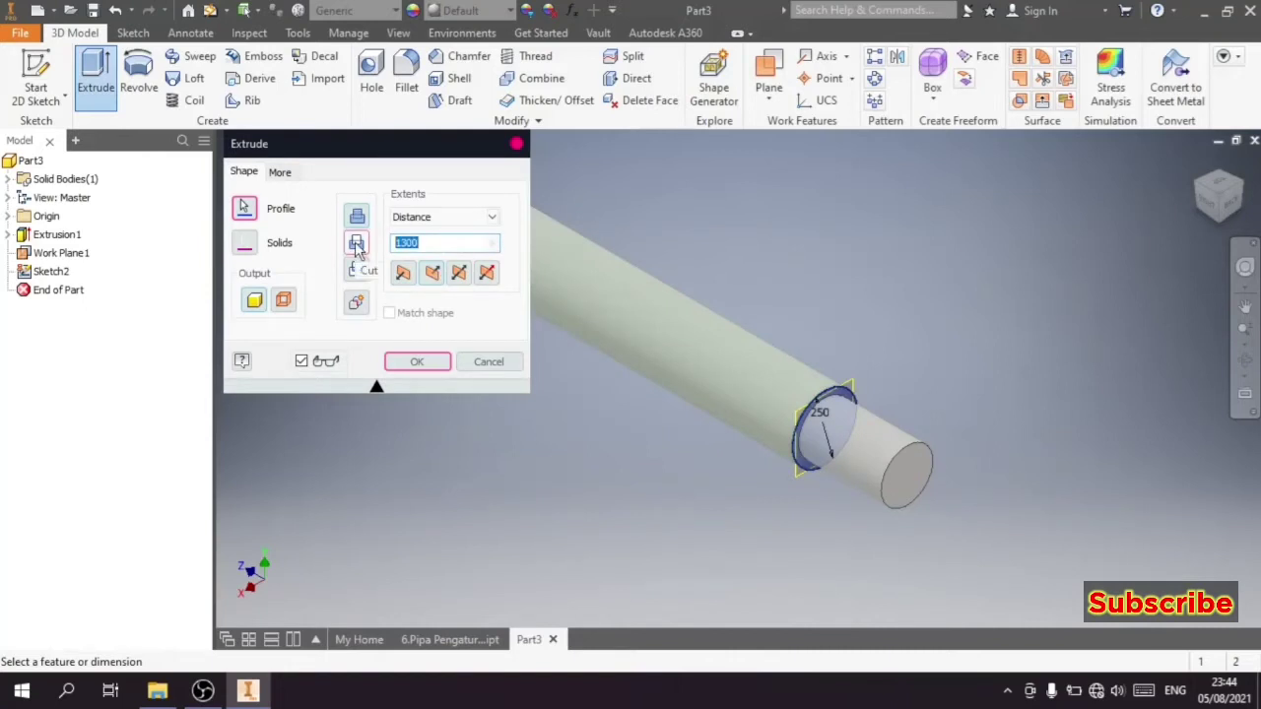
type("300")
left_click(357, 245)
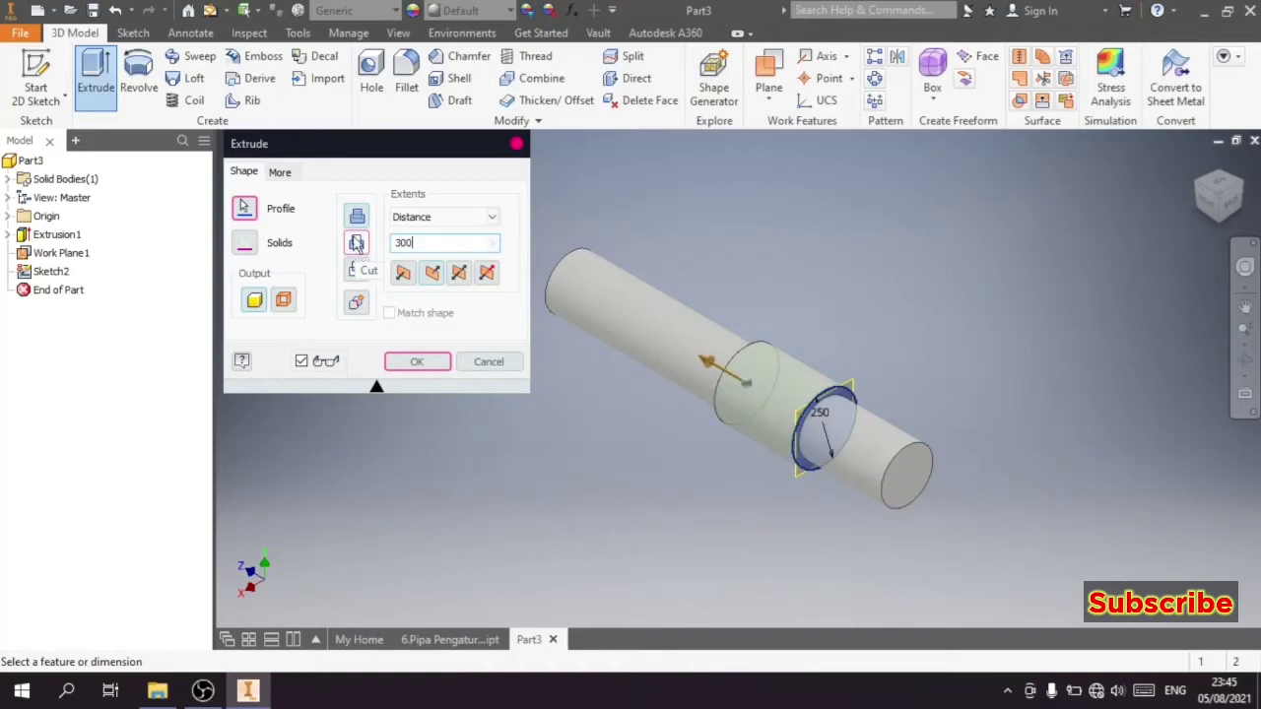
left_click(414, 361)
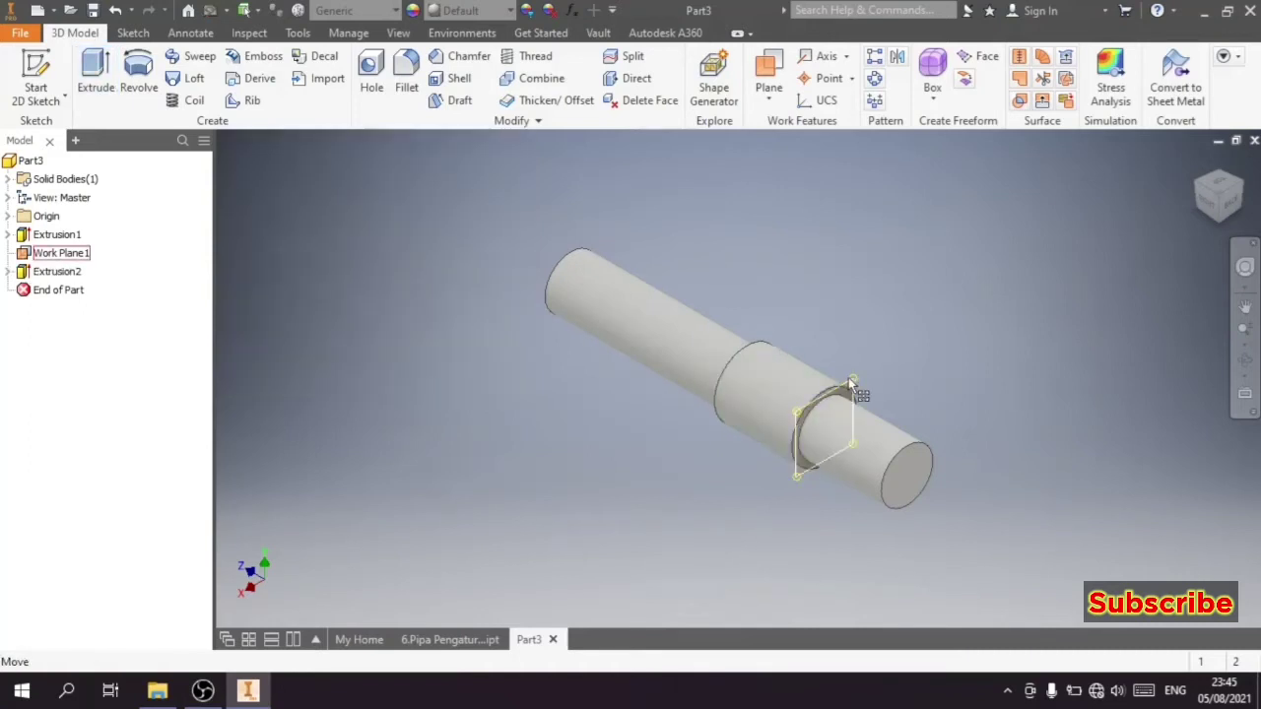
right_click(853, 388)
Step: Hide Work Plane1 and bring the full tube back into view
left_click(891, 246)
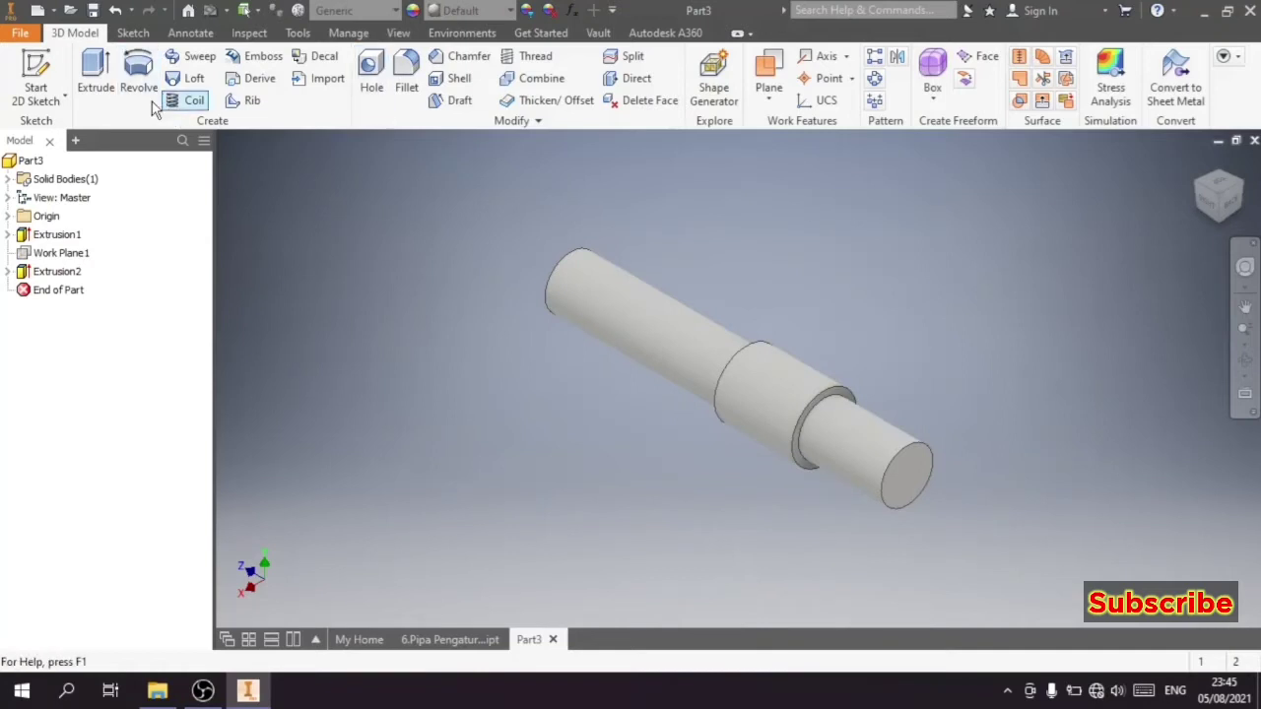
left_click(766, 79)
scroll(844, 423, "up", 3)
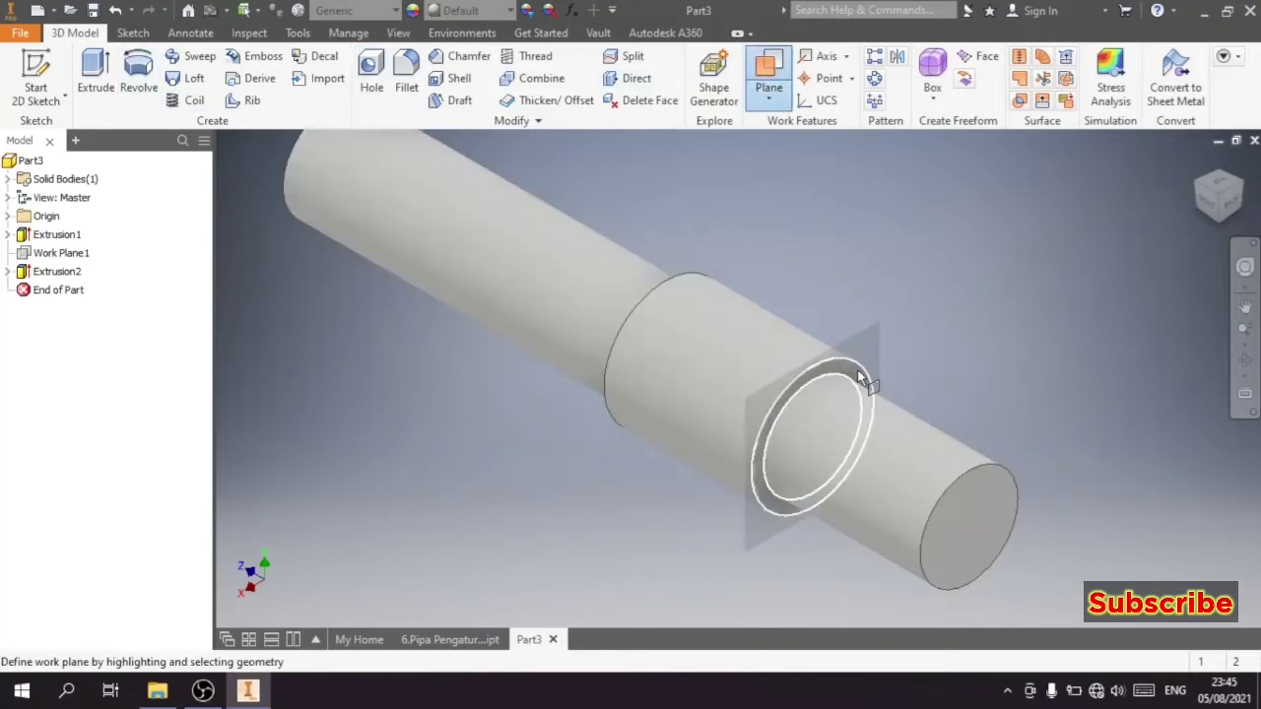
left_click(1196, 174)
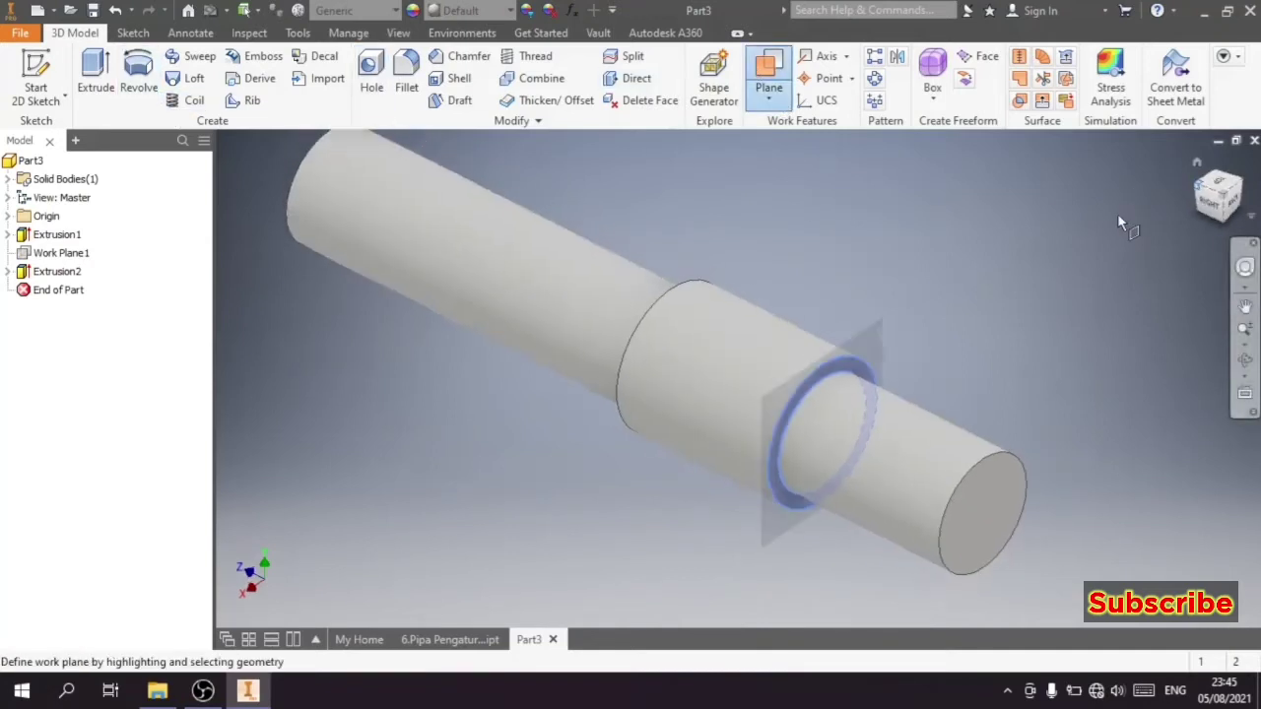
scroll(689, 350, "up", 5)
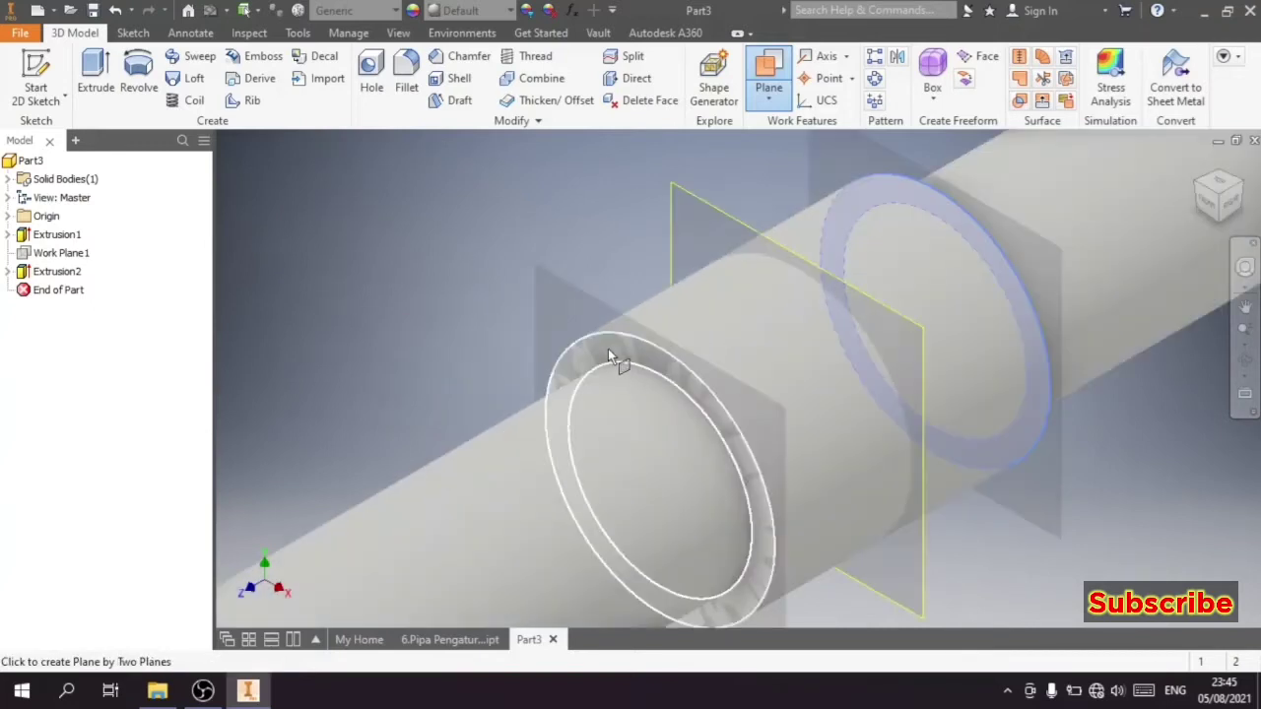
Step: Create Work Plane2 midway between the groove faces and start a sketch on it
left_click(608, 349)
scroll(670, 296, "down", 3)
left_click(674, 242)
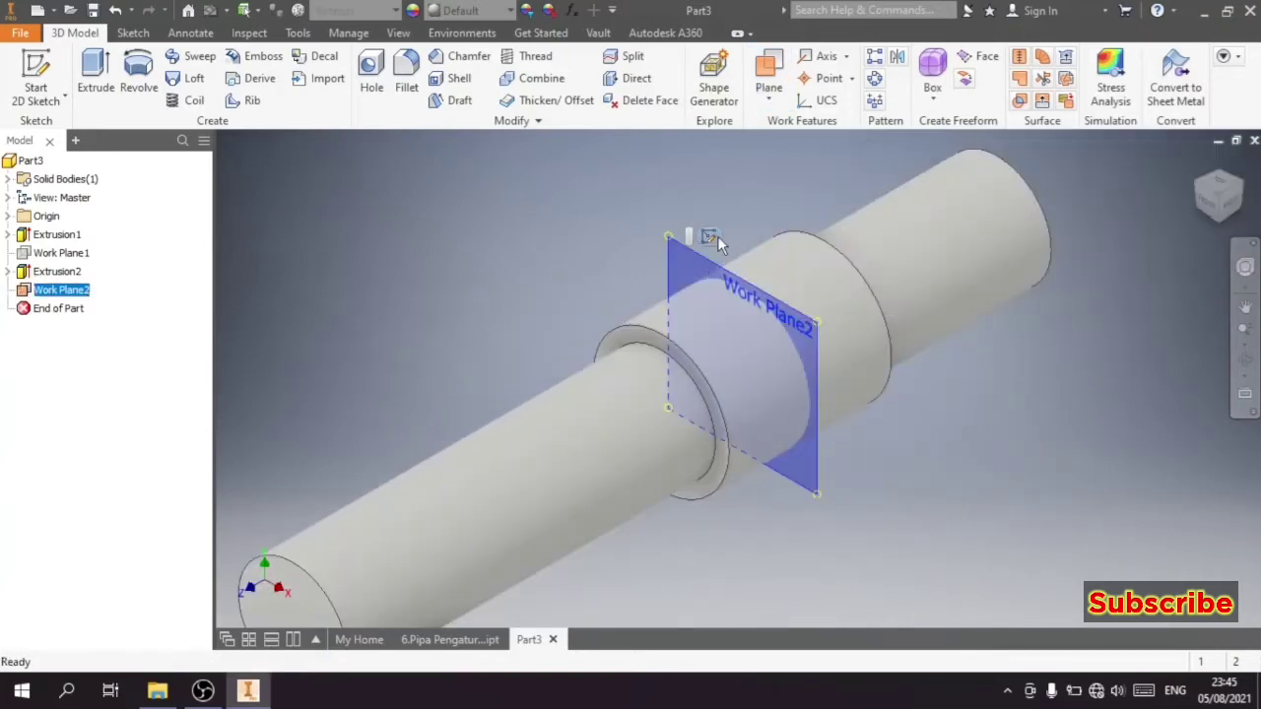
key("s")
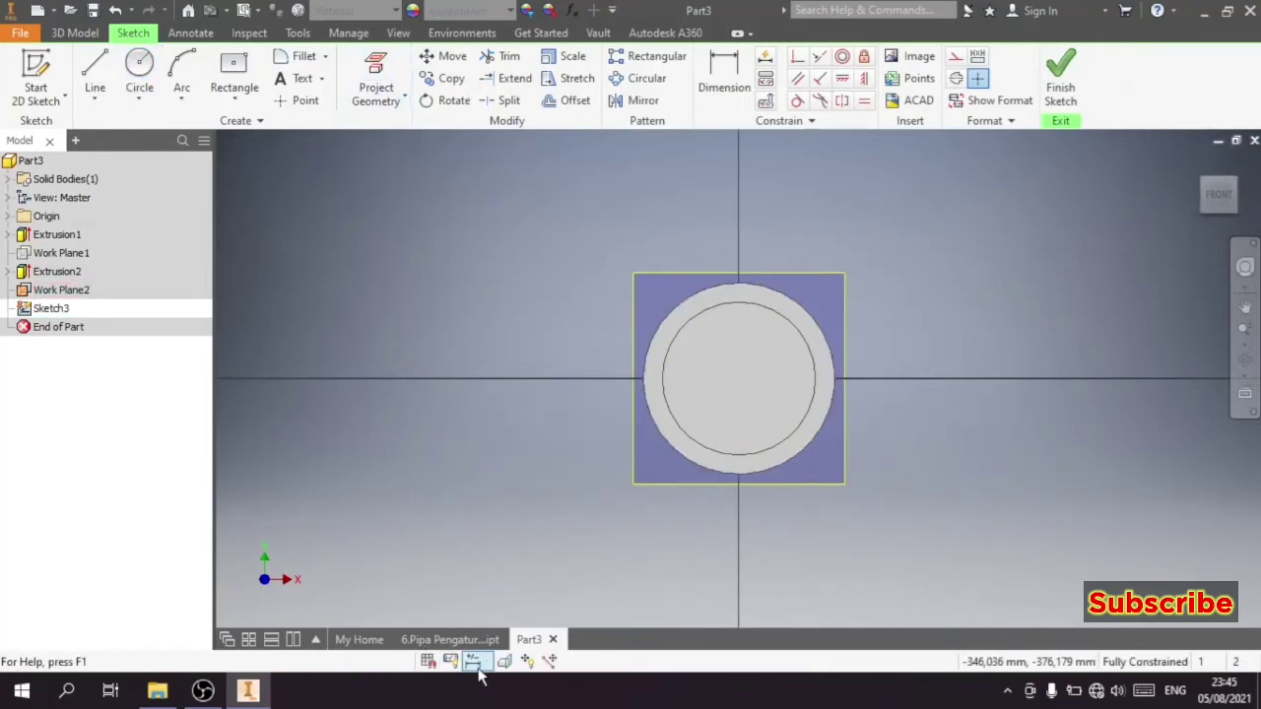
Step: Slice the tube open at the sketch plane and switch to a centre-point rectangle
left_click(502, 663)
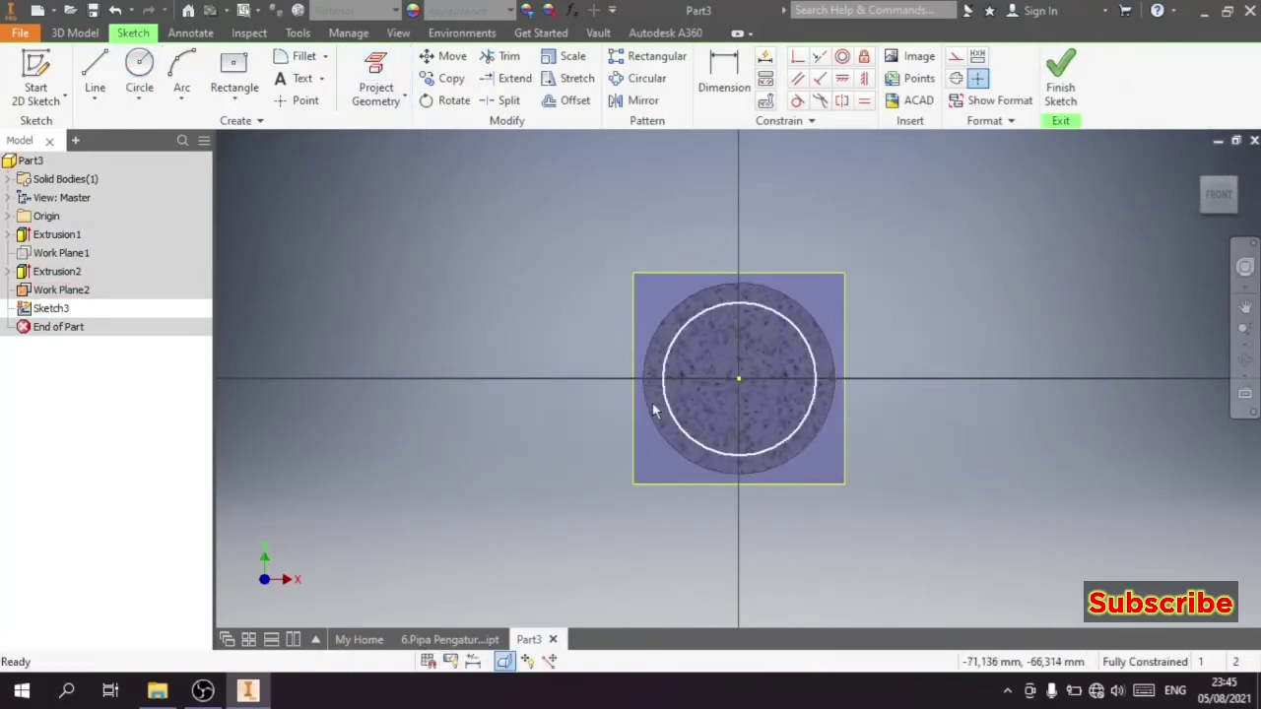
left_click(236, 71)
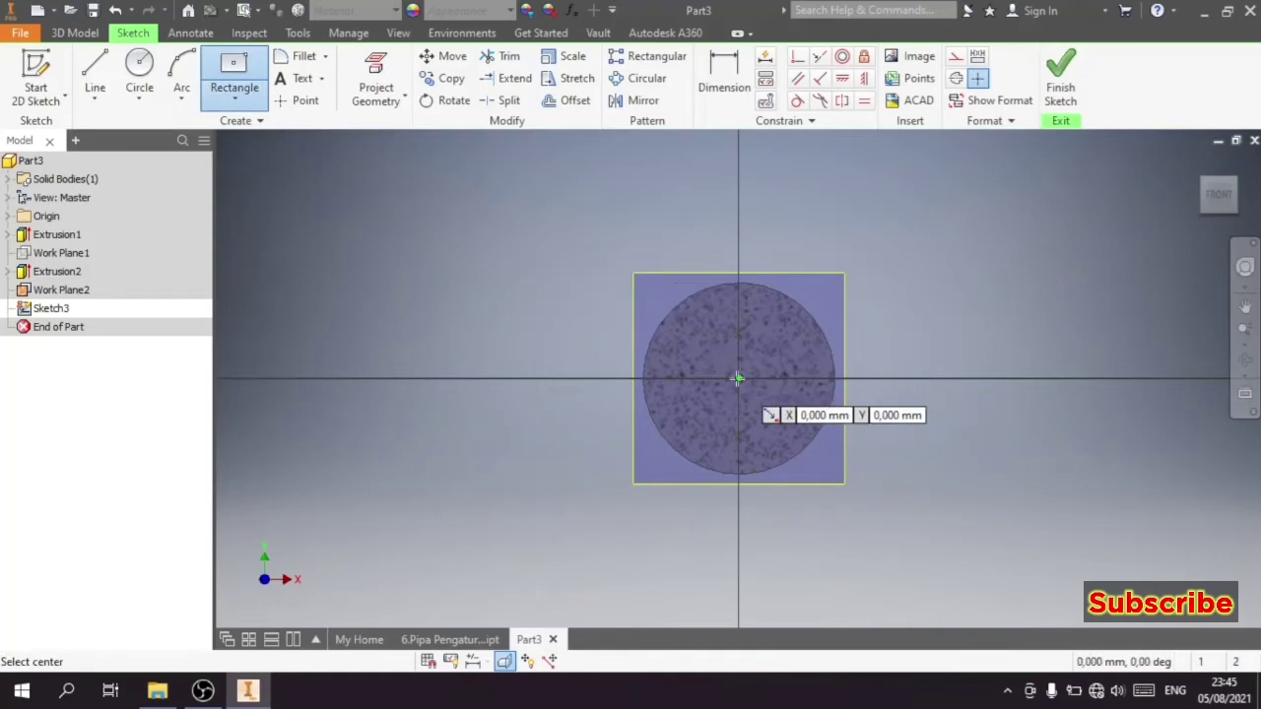
left_click(739, 378)
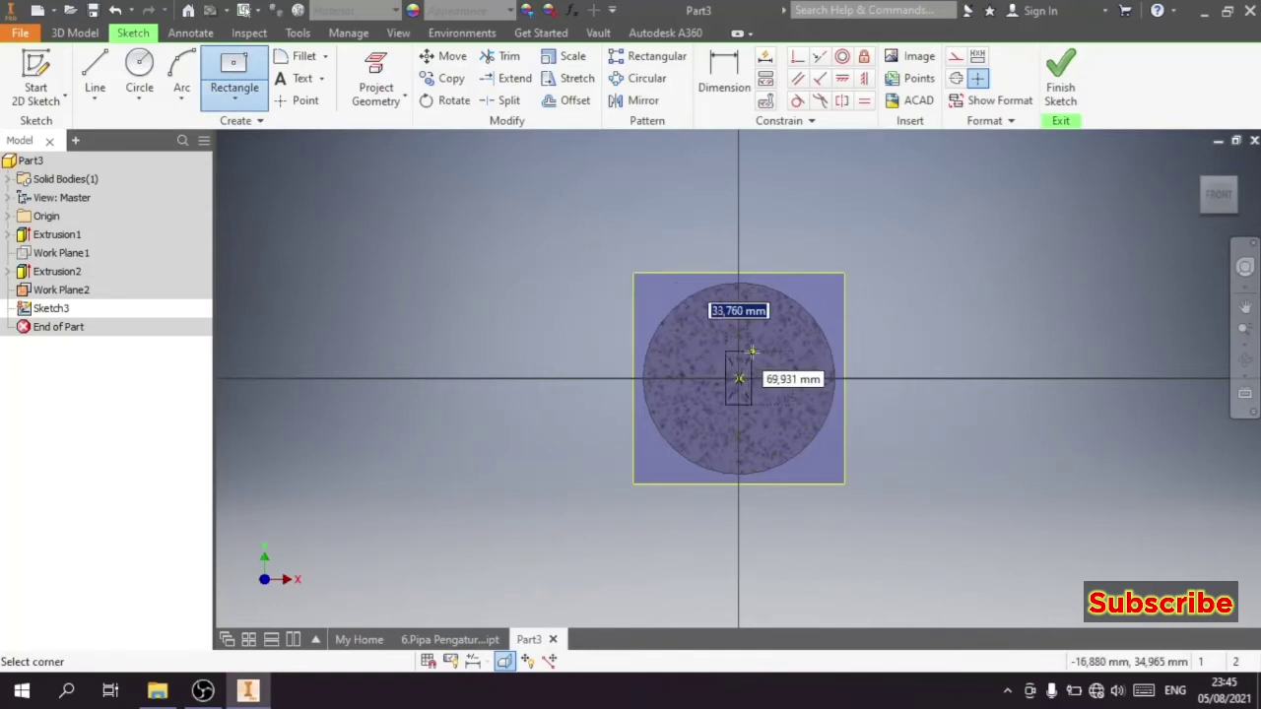
left_click(235, 67)
scroll(730, 251, "up", 2)
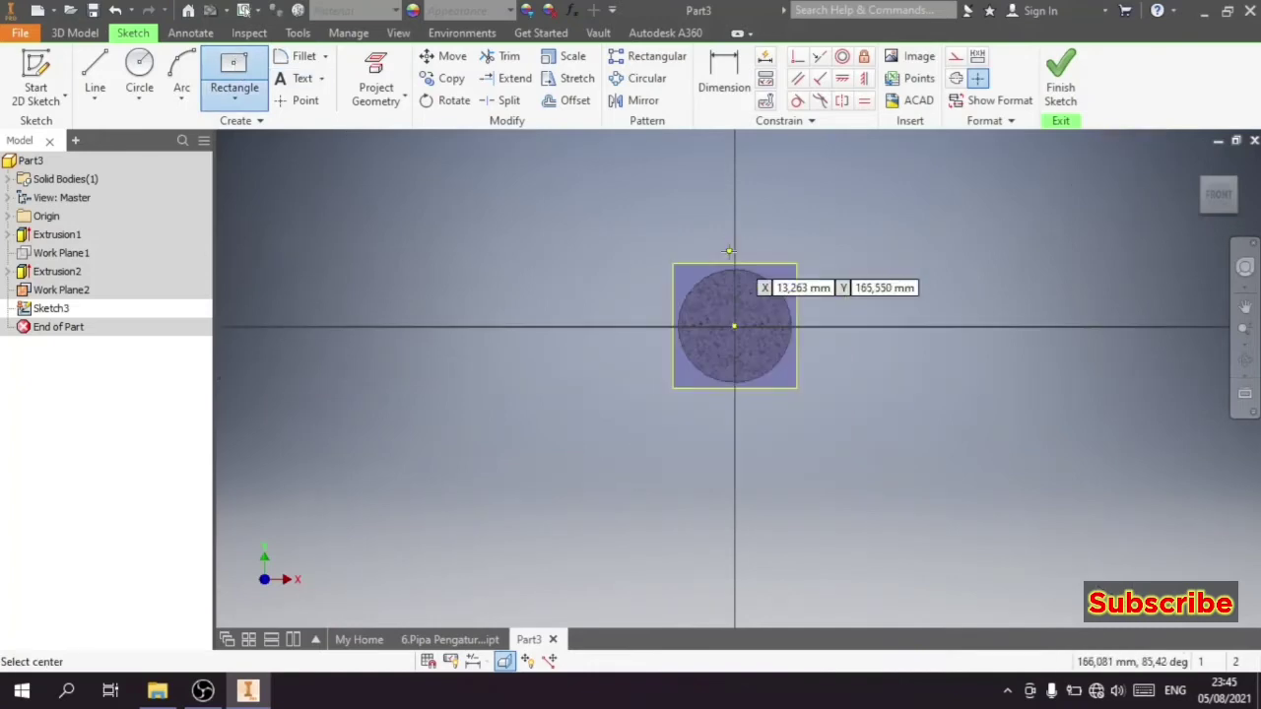
scroll(729, 251, "down", 5)
Step: Draw a 50 × 28 mm rectangle centred above the tube's circle
left_click(720, 191)
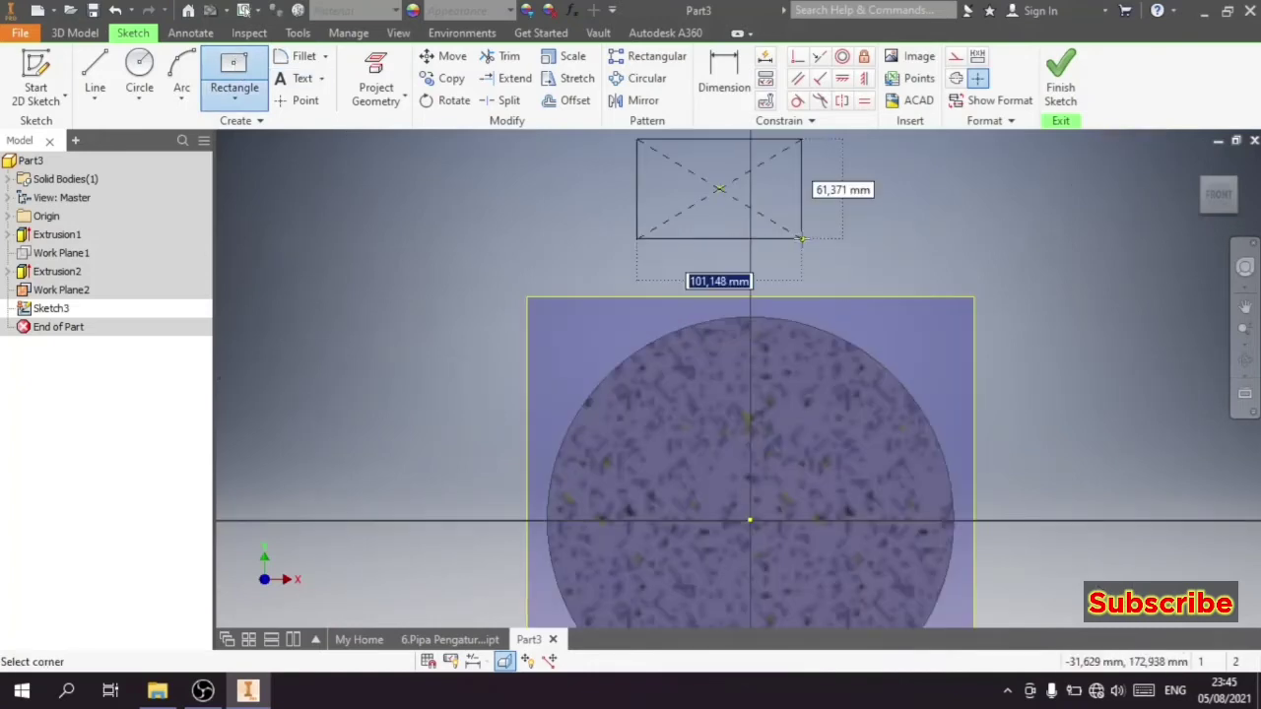
type("50")
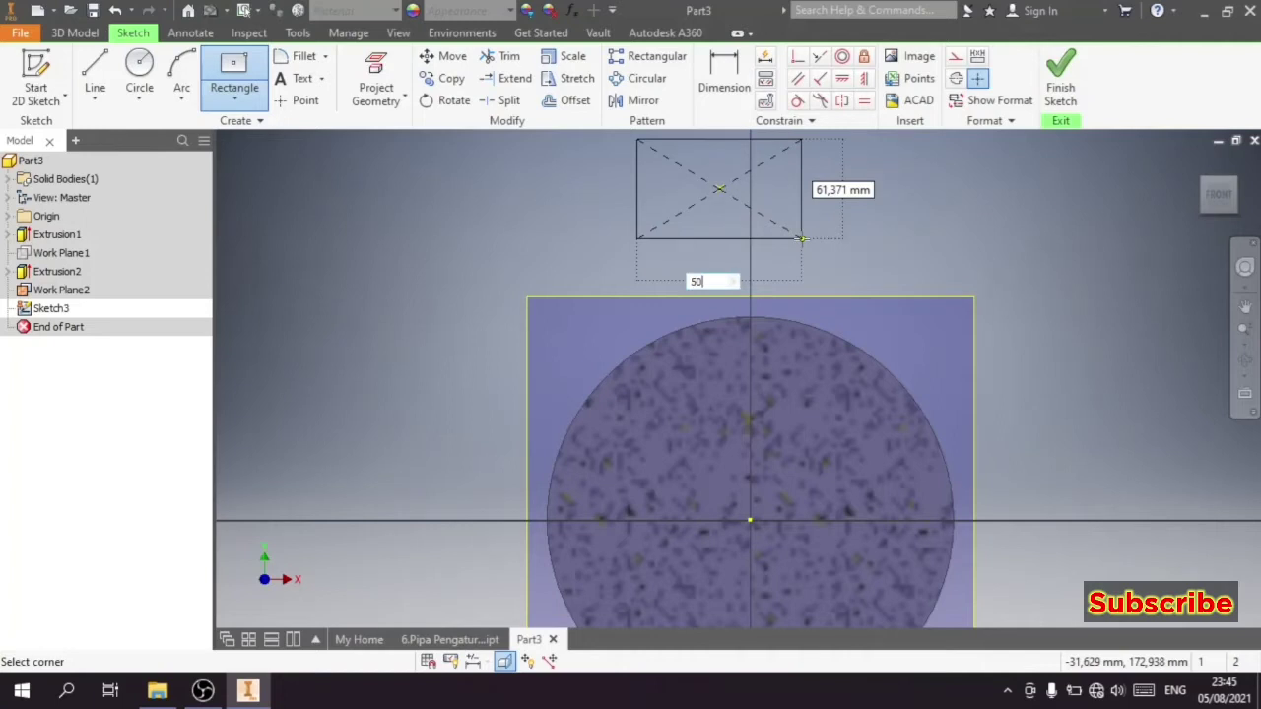
key("Tab")
type("2")
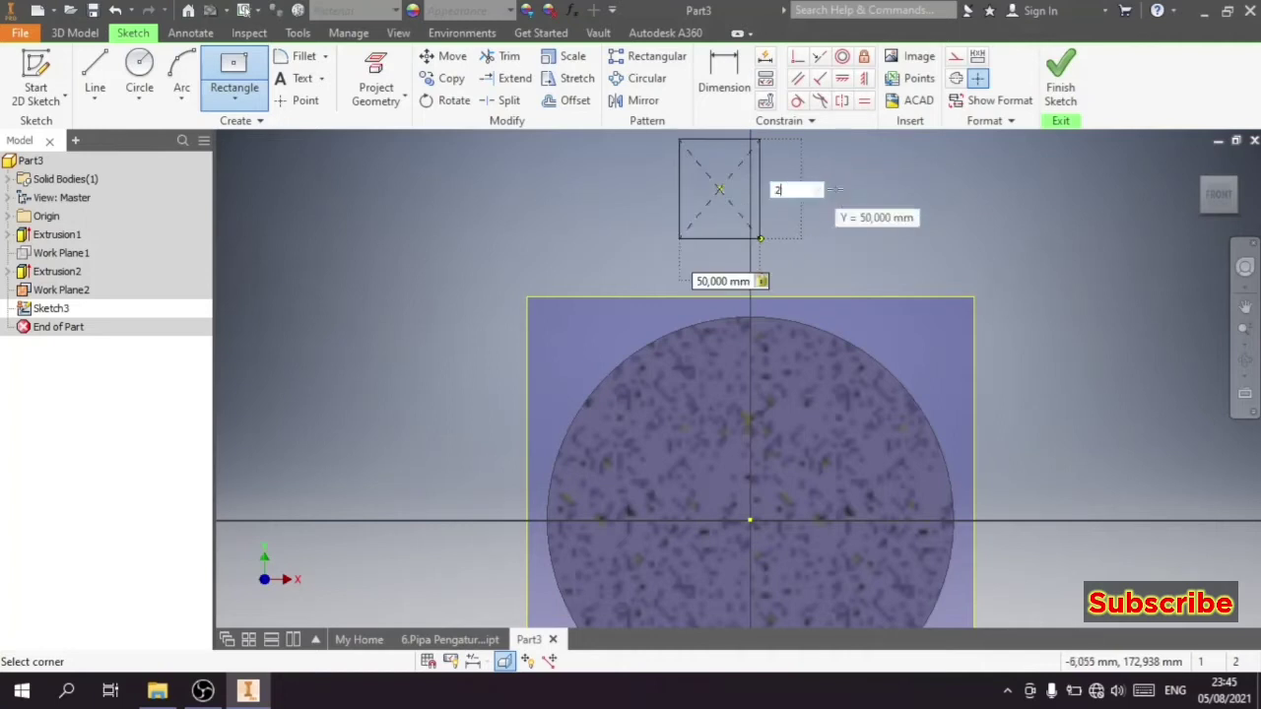
key("Return")
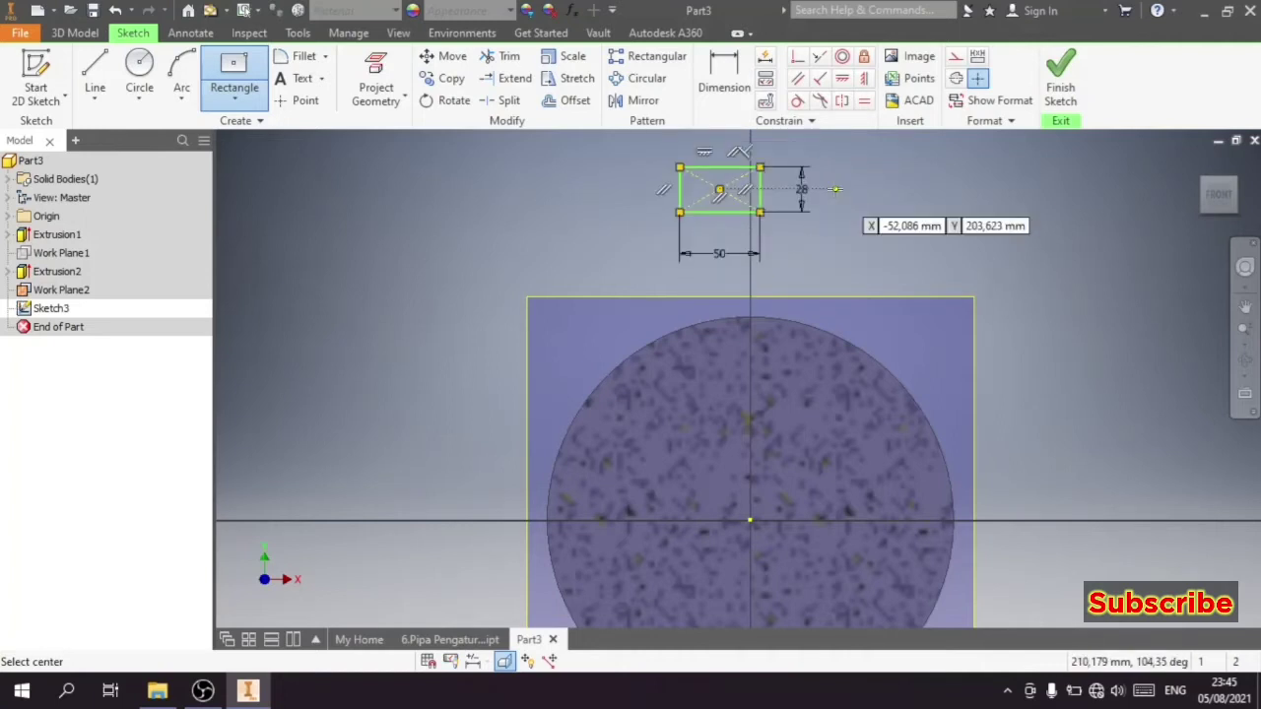
right_click(835, 188)
left_click(734, 186)
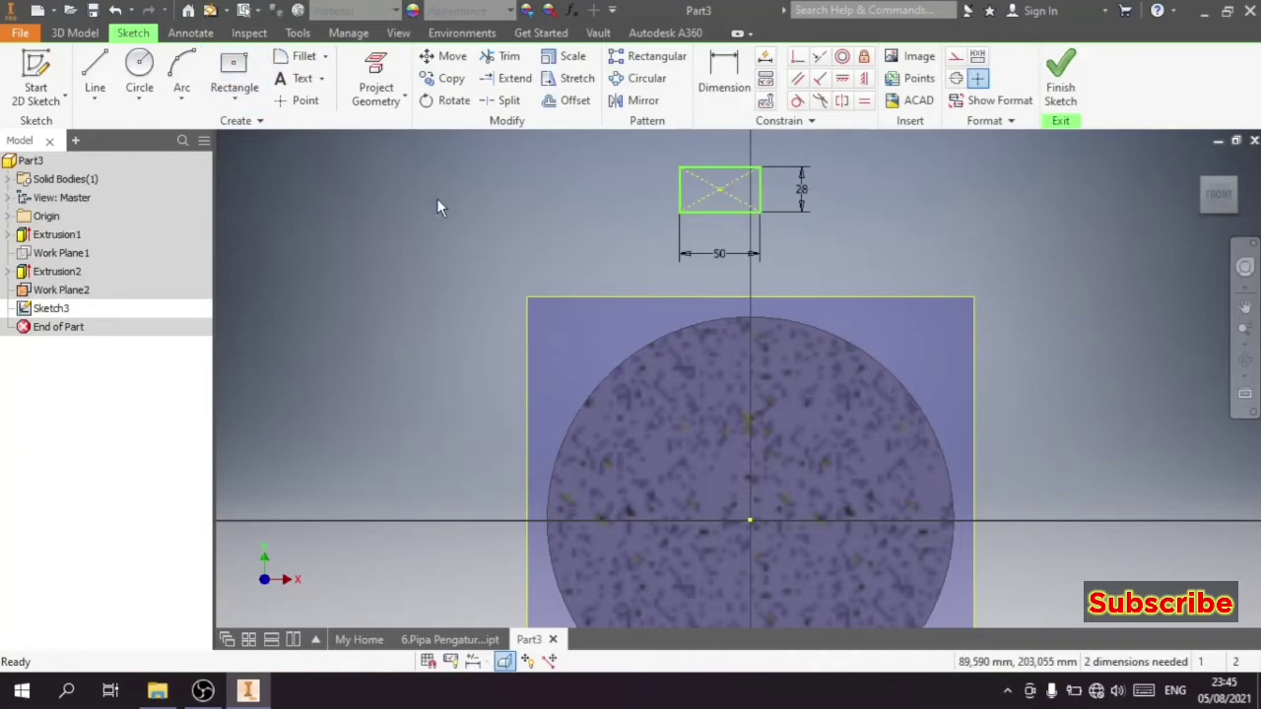
Step: Project the pipe's circular edge into the sketch
left_click(111, 72)
key("Escape")
left_click(355, 61)
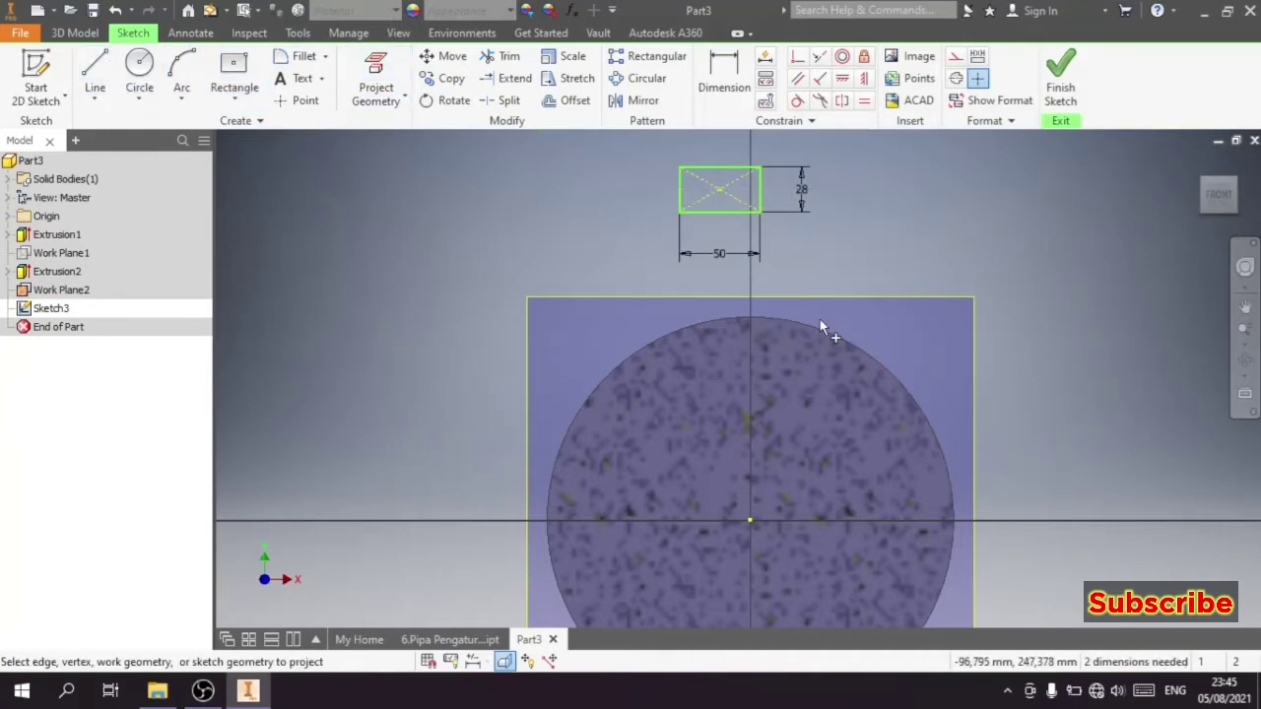
left_click(820, 320)
right_click(890, 229)
left_click(910, 229)
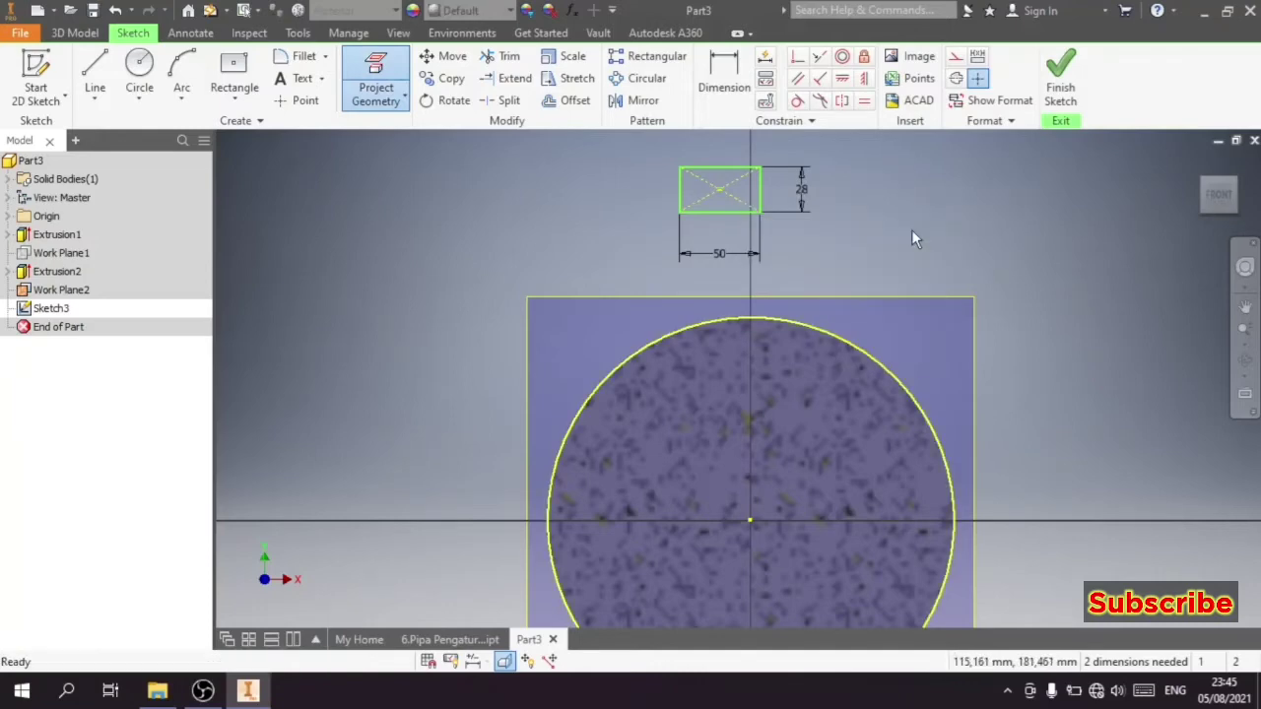
Step: Make the rectangle's centre coincident with the top of the projected circle
left_click(798, 56)
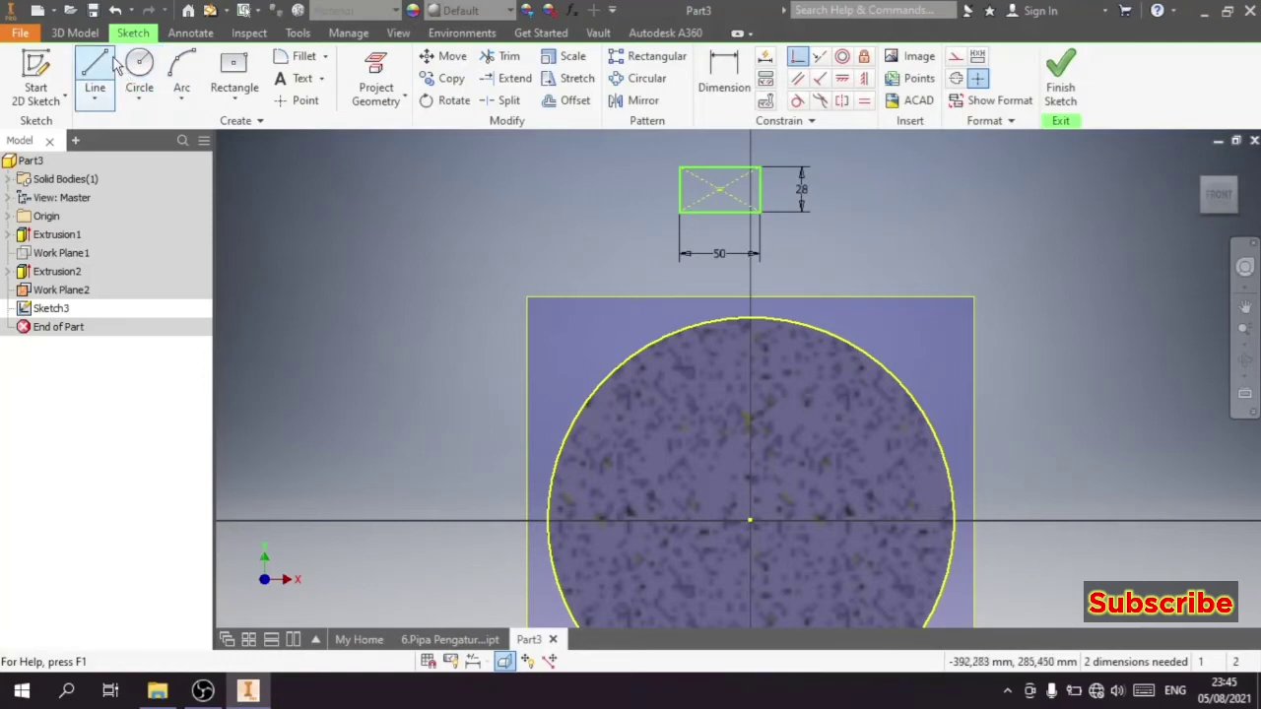
left_click(301, 100)
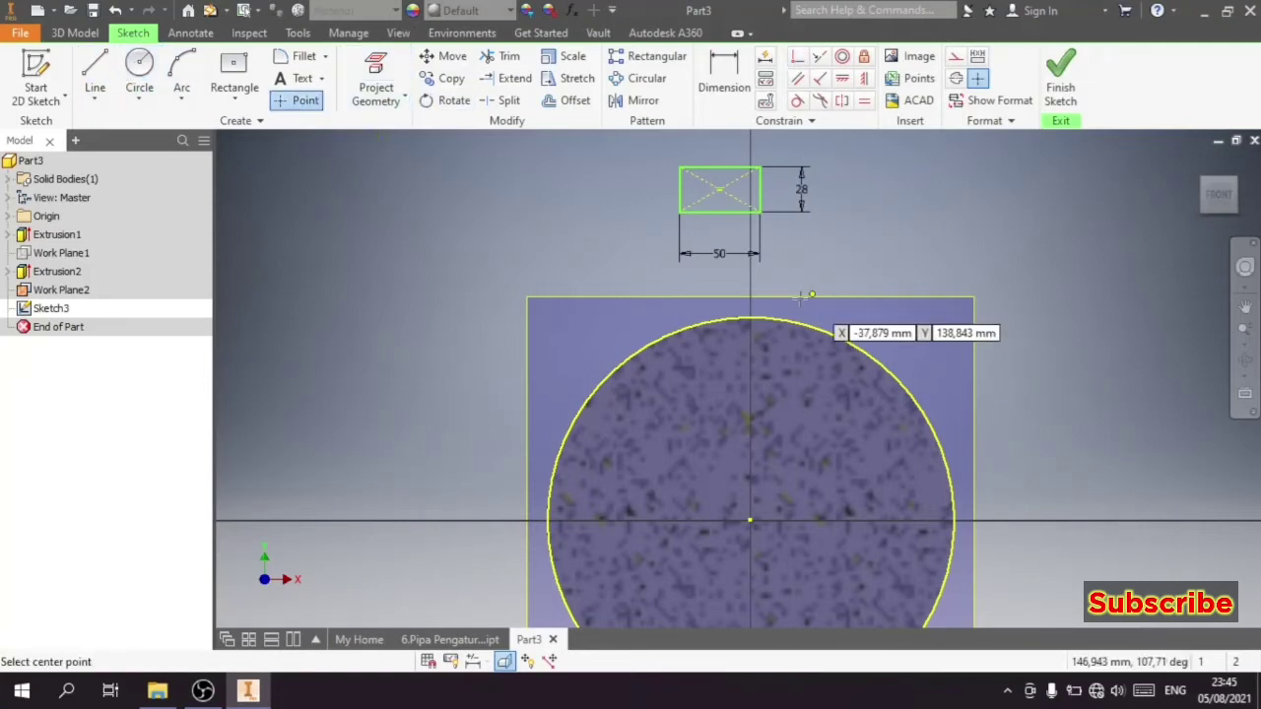
right_click(860, 230)
left_click(836, 208)
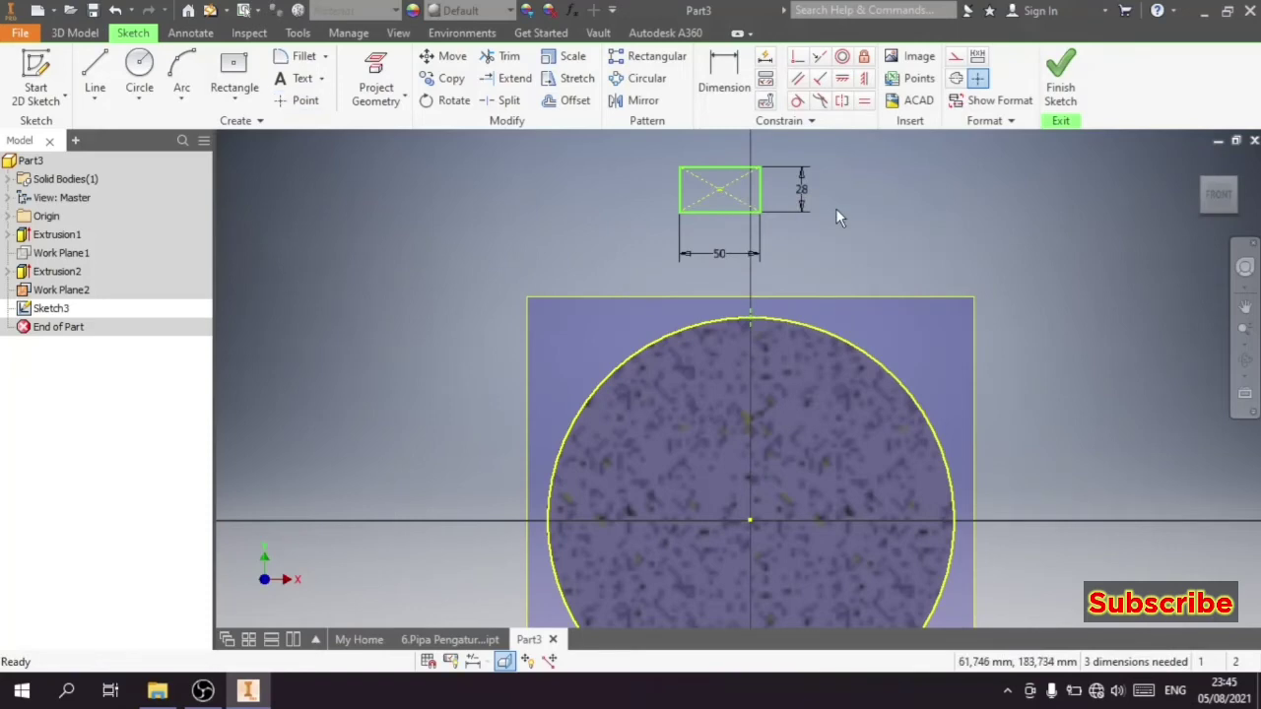
left_click(798, 56)
left_click(720, 191)
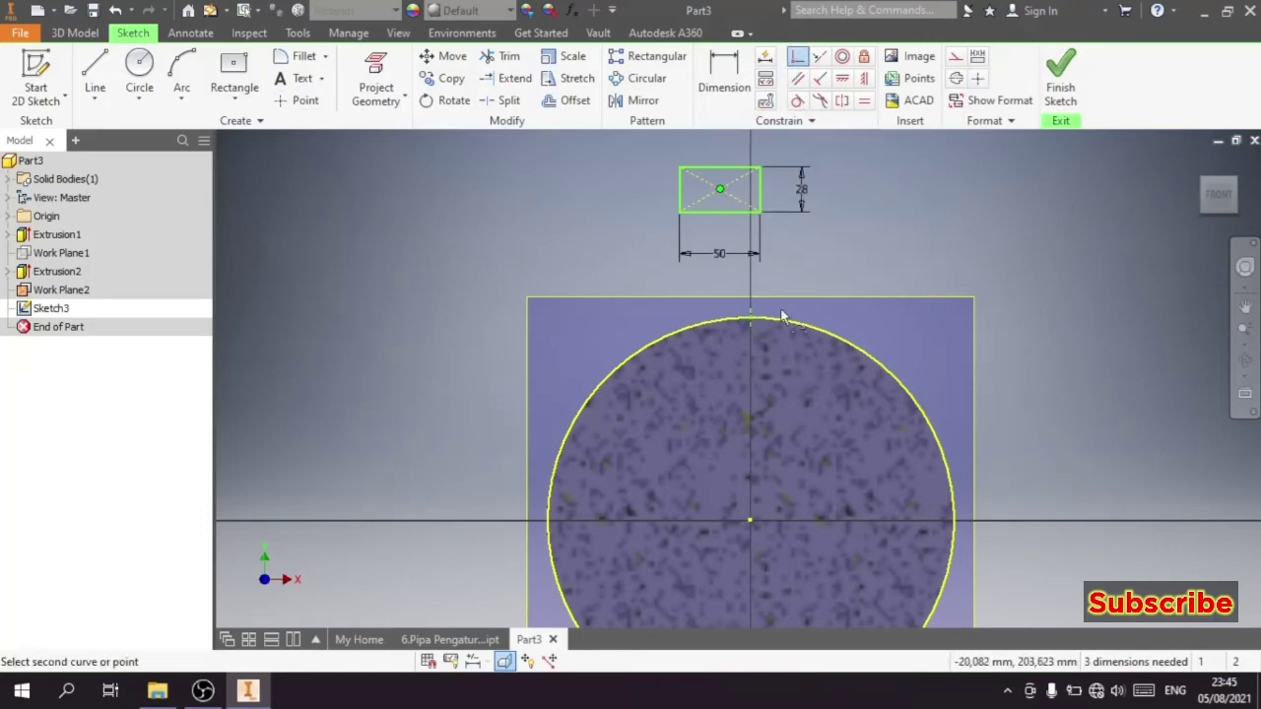
left_click(754, 321)
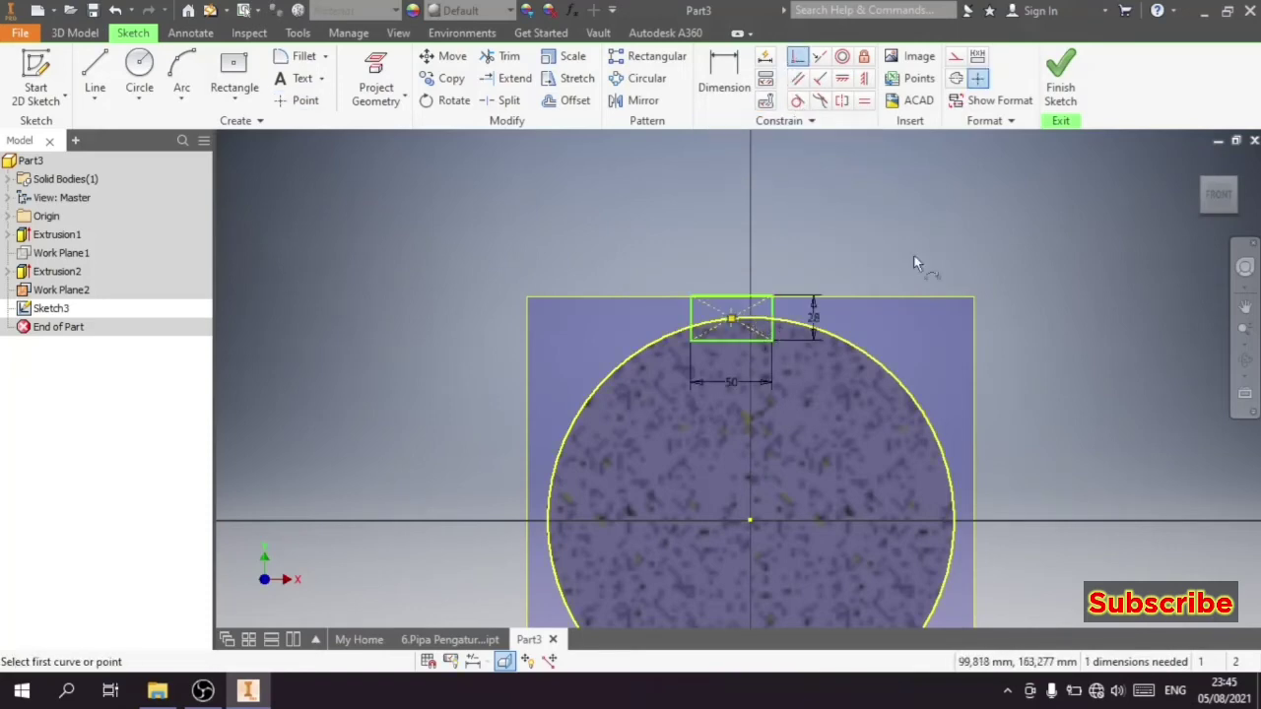
right_click(825, 231)
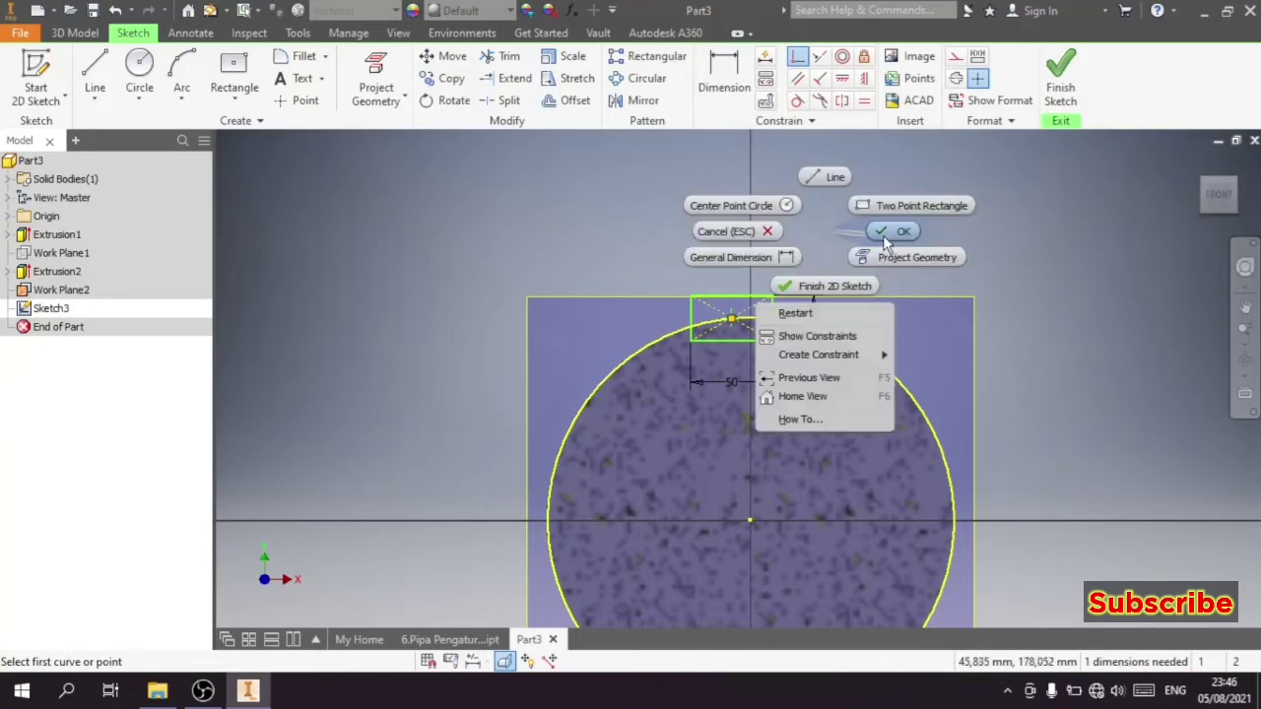
left_click(882, 234)
Step: Constrain the rectangle centre vertically above the circle centre
left_click(864, 78)
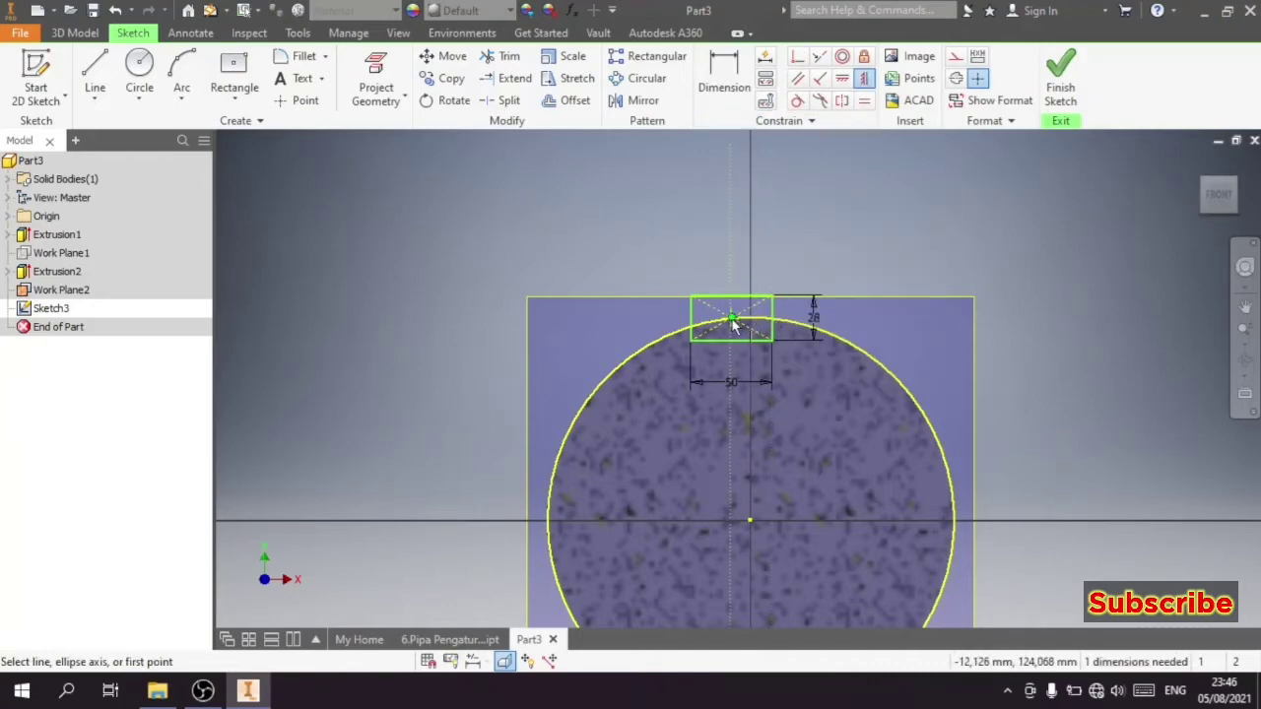
left_click(733, 324)
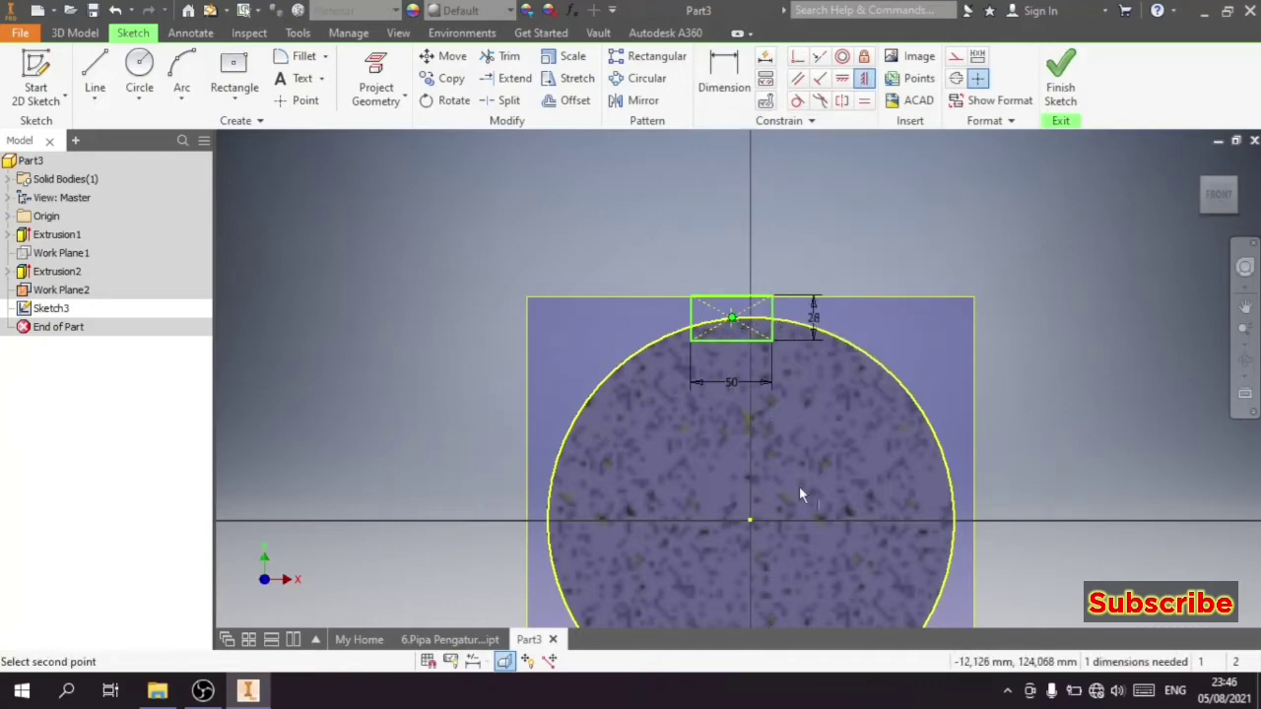
left_click(750, 521)
right_click(852, 205)
left_click(907, 206)
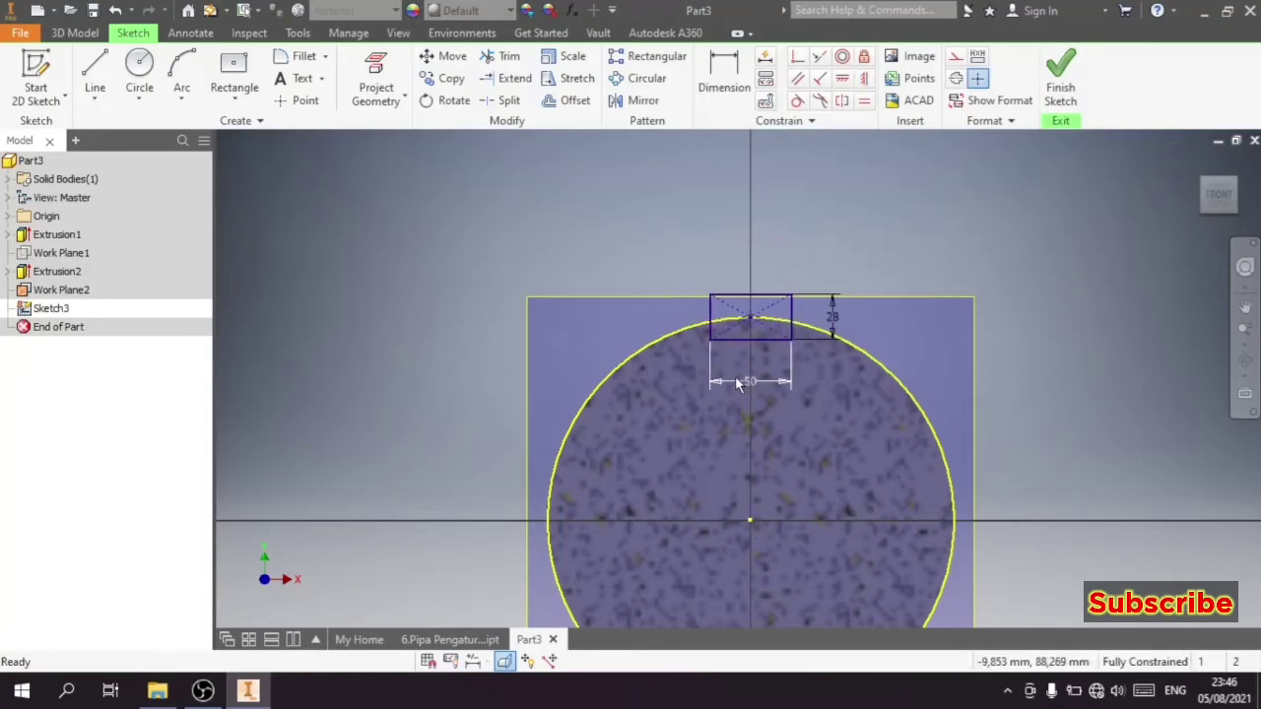
Step: Return to the home view and finish the sketch
scroll(766, 268, "down", 2)
scroll(768, 272, "up", 4)
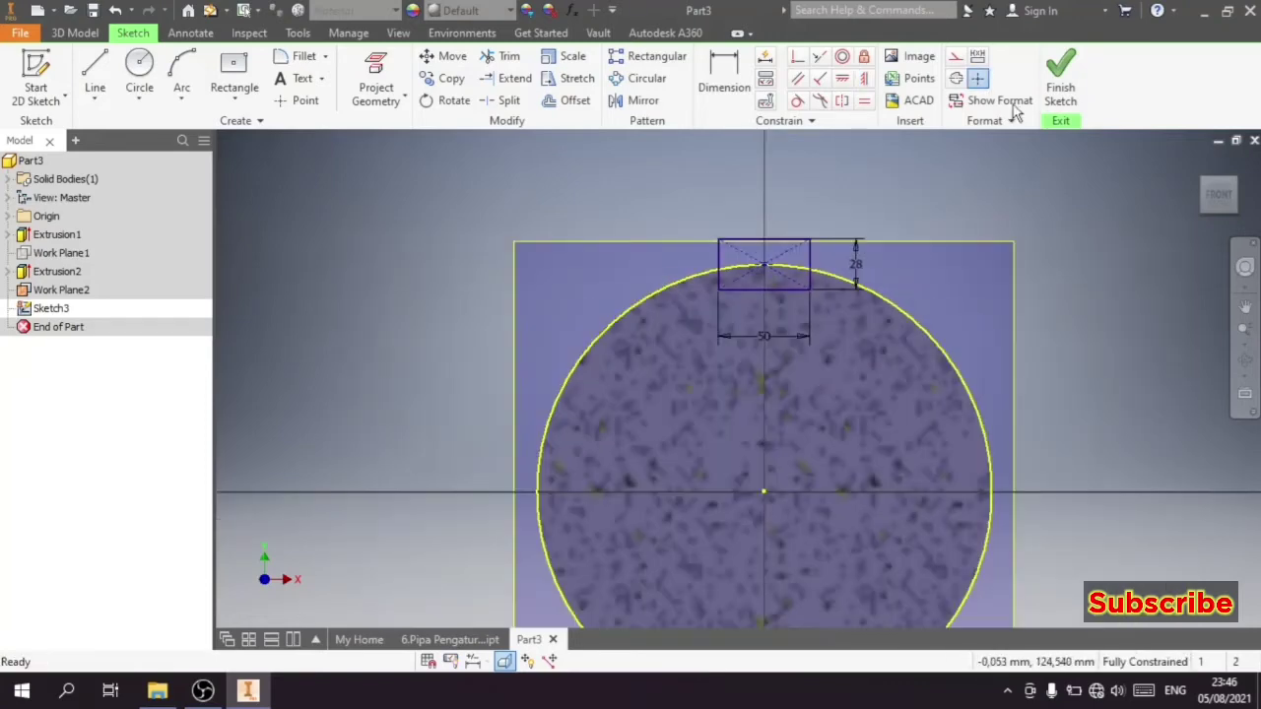
key("F6")
left_click(1061, 86)
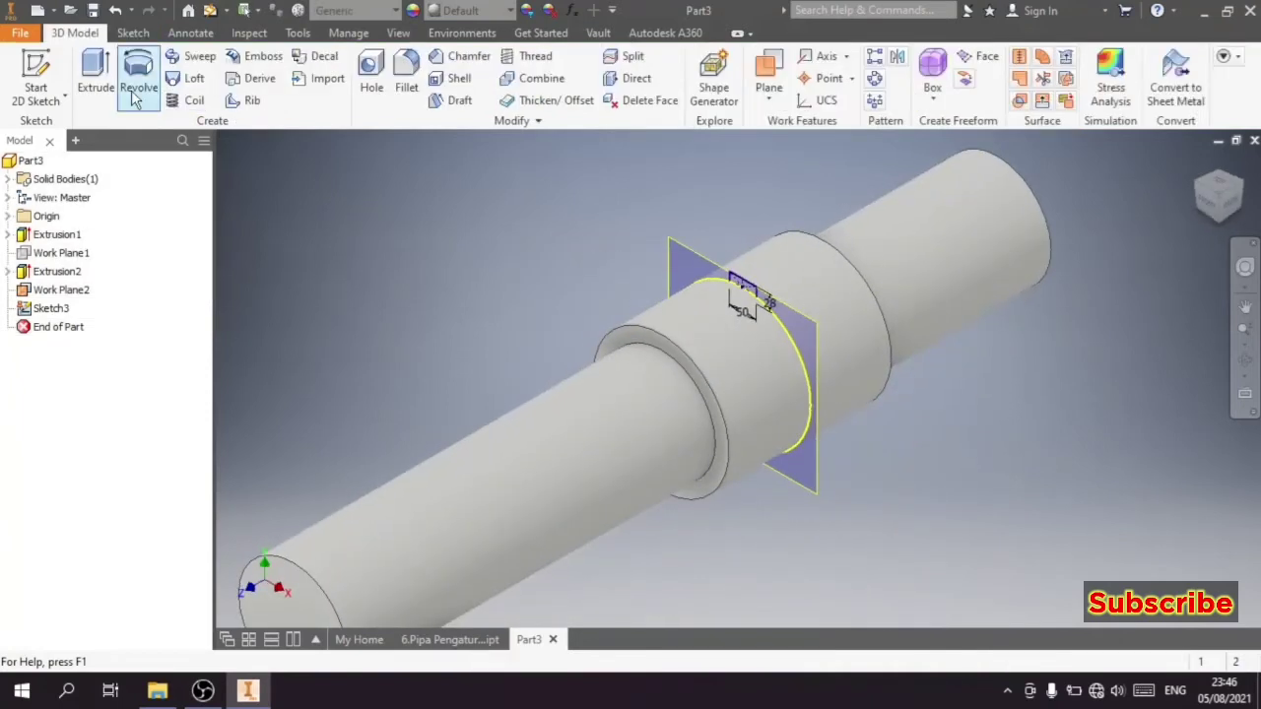
left_click(95, 83)
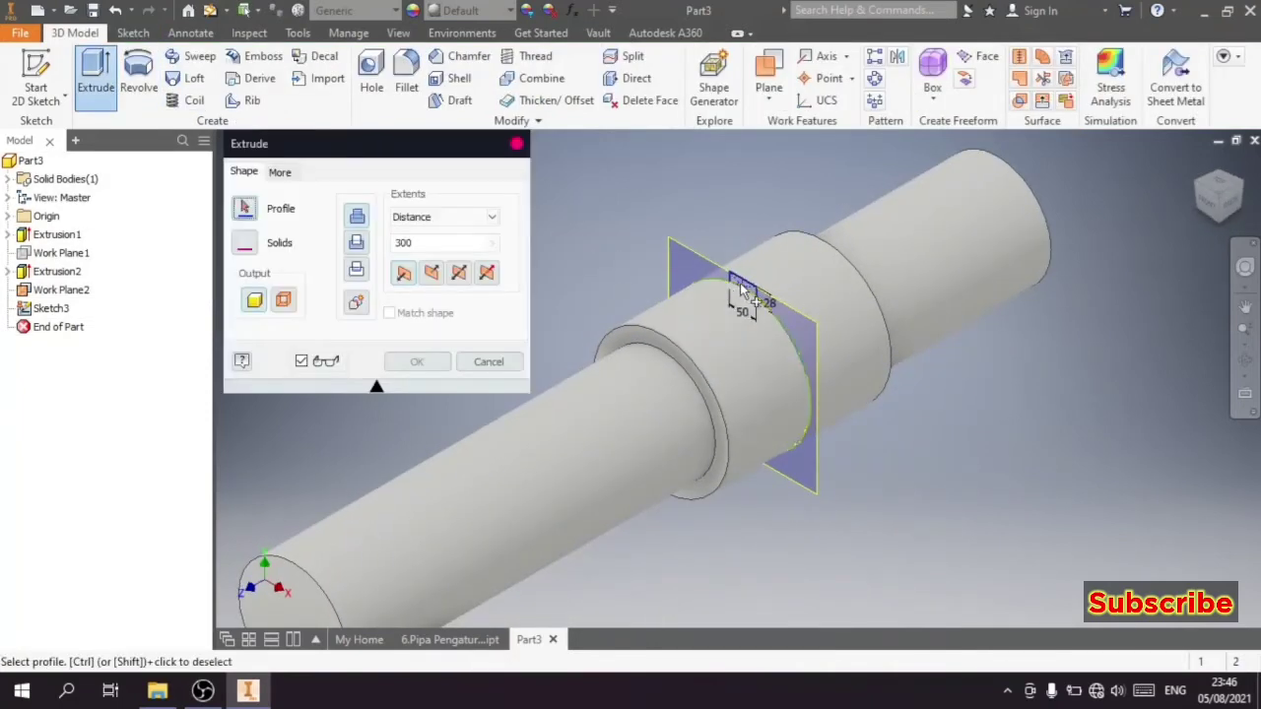
Step: Cut a 150 mm symmetric slot into the collar top, then hide Work Plane2
left_click(742, 288)
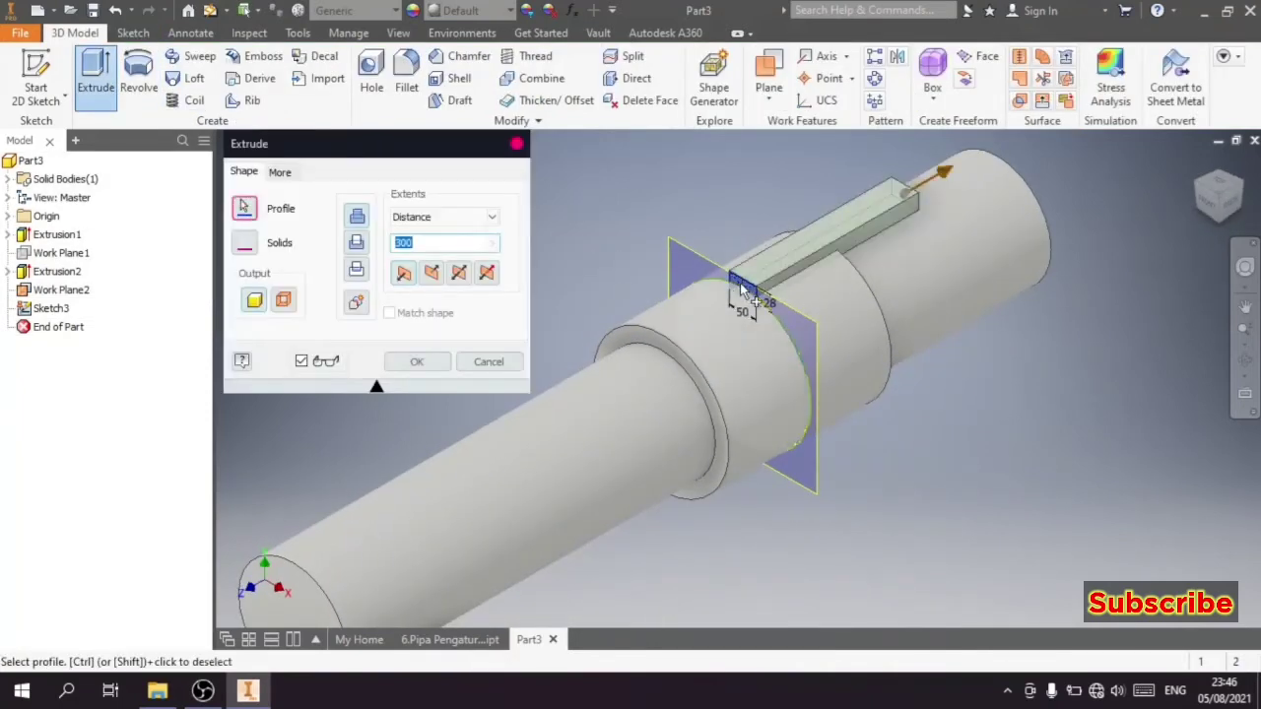
left_click(468, 276)
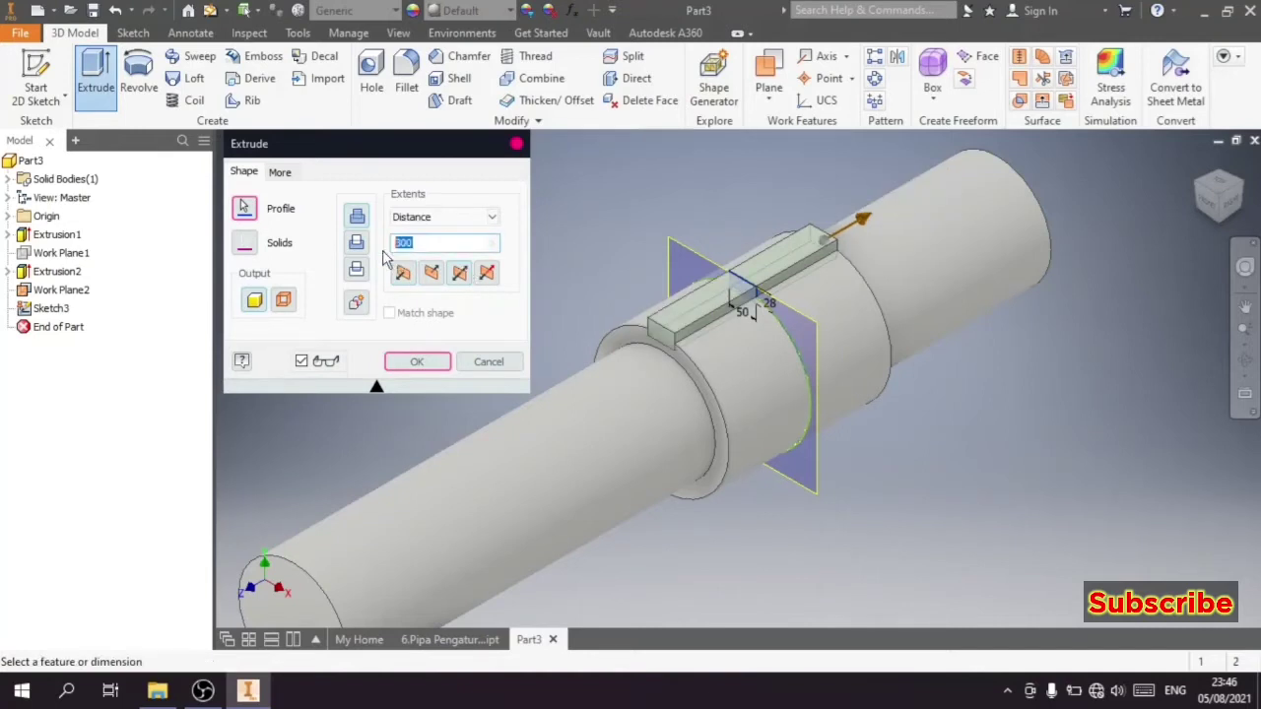
type("150")
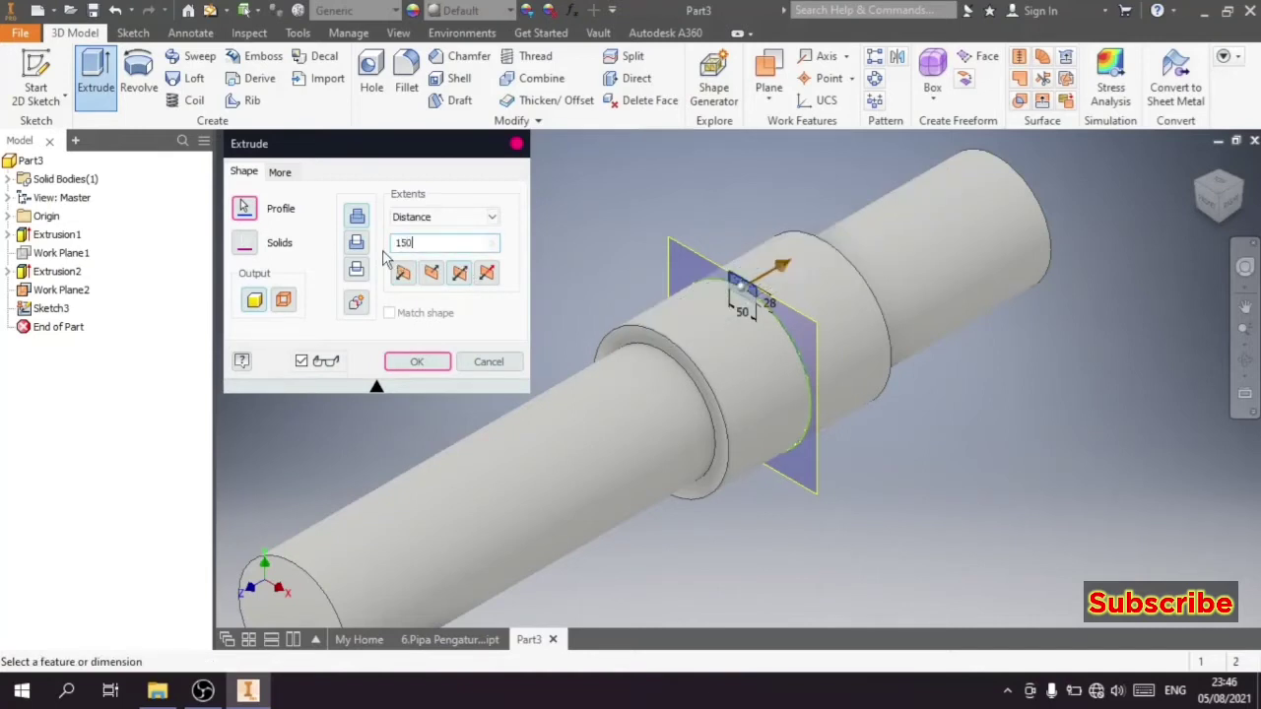
left_click(431, 369)
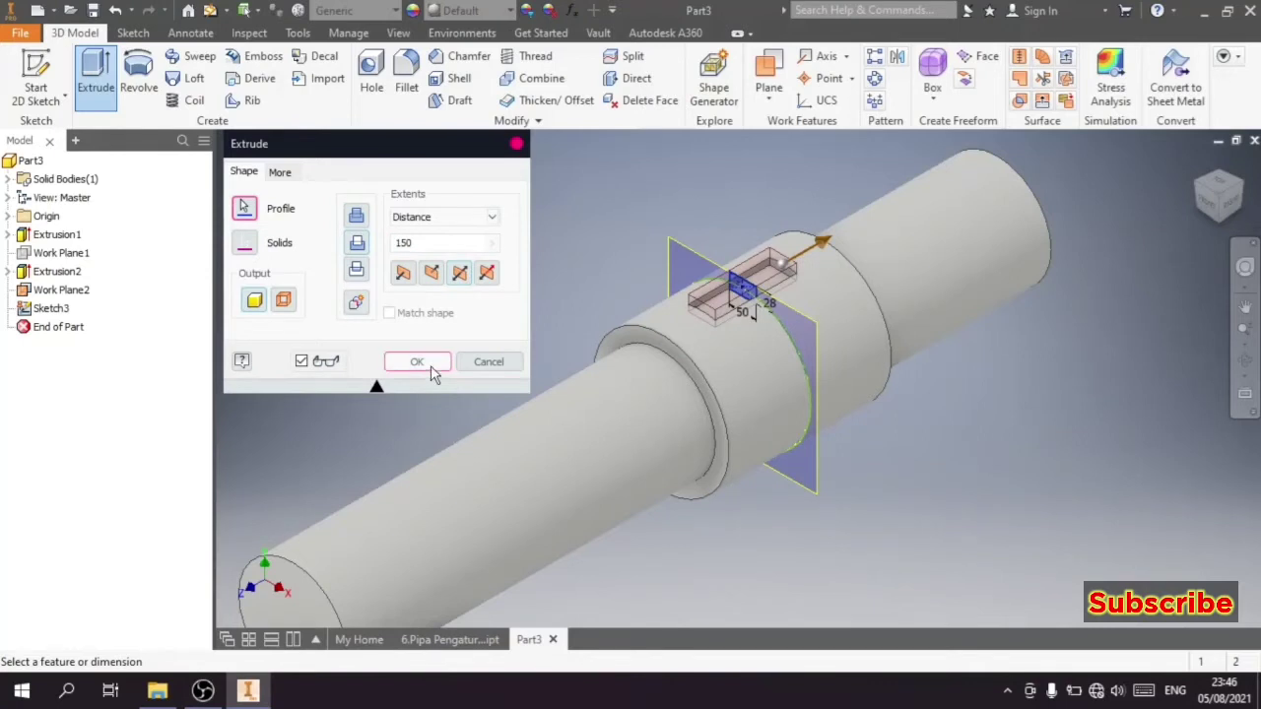
right_click(673, 252)
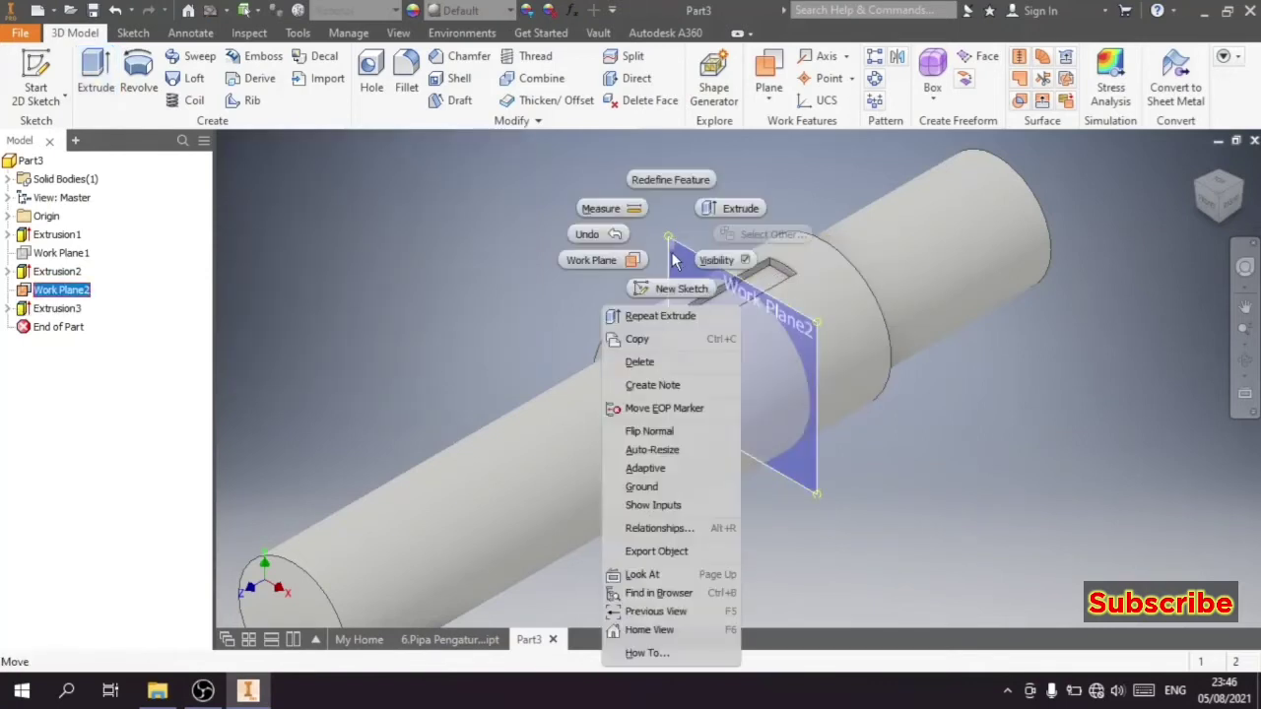
left_click(715, 260)
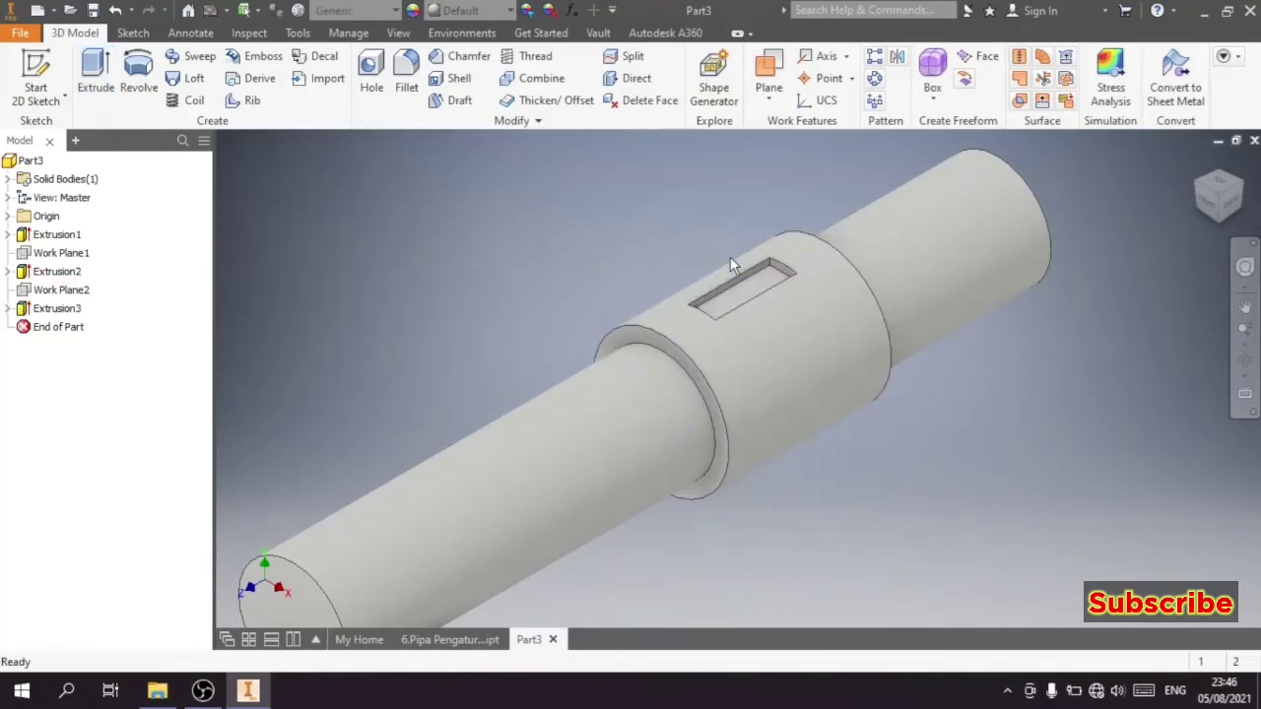
Step: Chamfer the shaft's end edge and both collar edges at distance 10
left_click(459, 56)
scroll(584, 170, "down", 2)
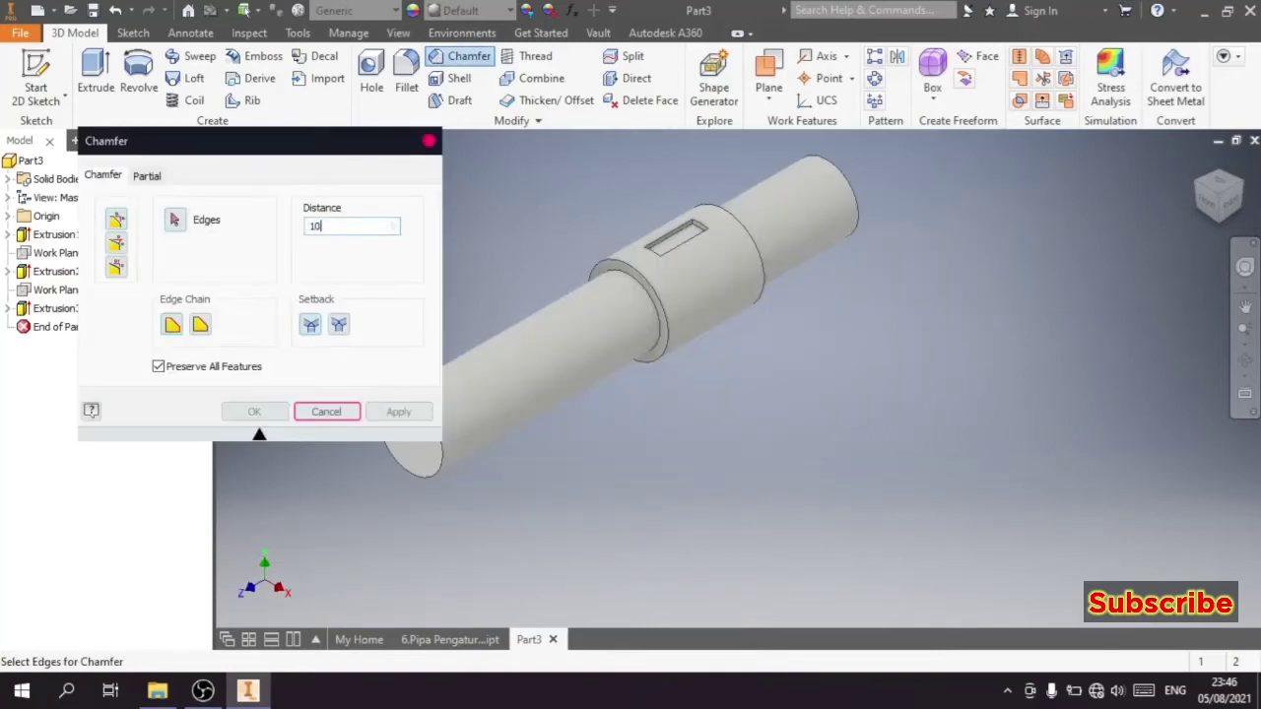
scroll(689, 315, "up", 2)
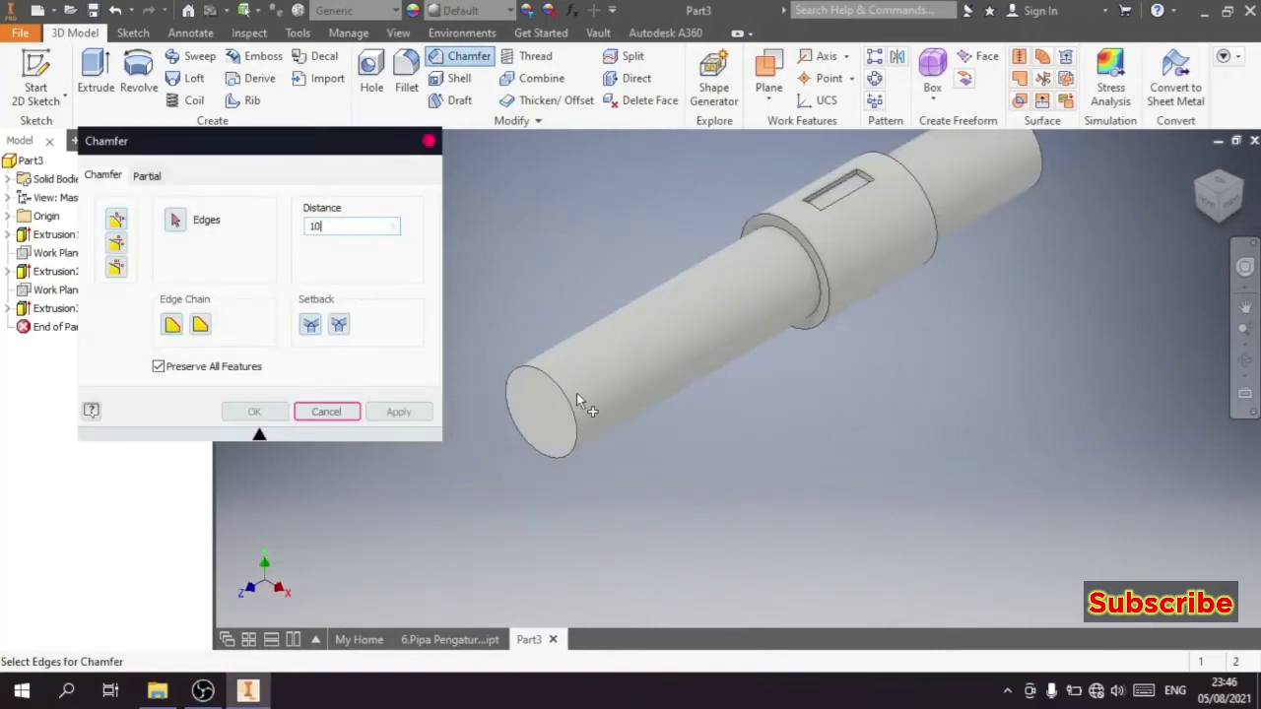
left_click(572, 406)
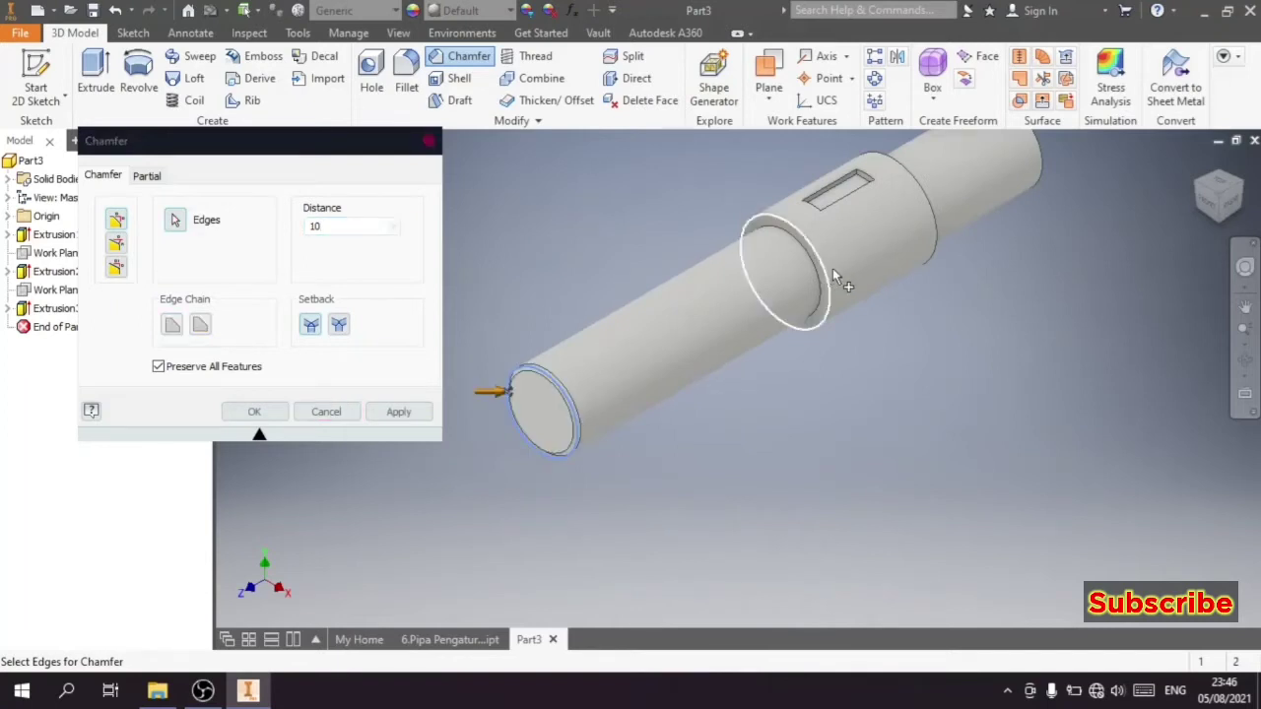
left_click(833, 268)
left_click(932, 221)
scroll(916, 266, "down", 2)
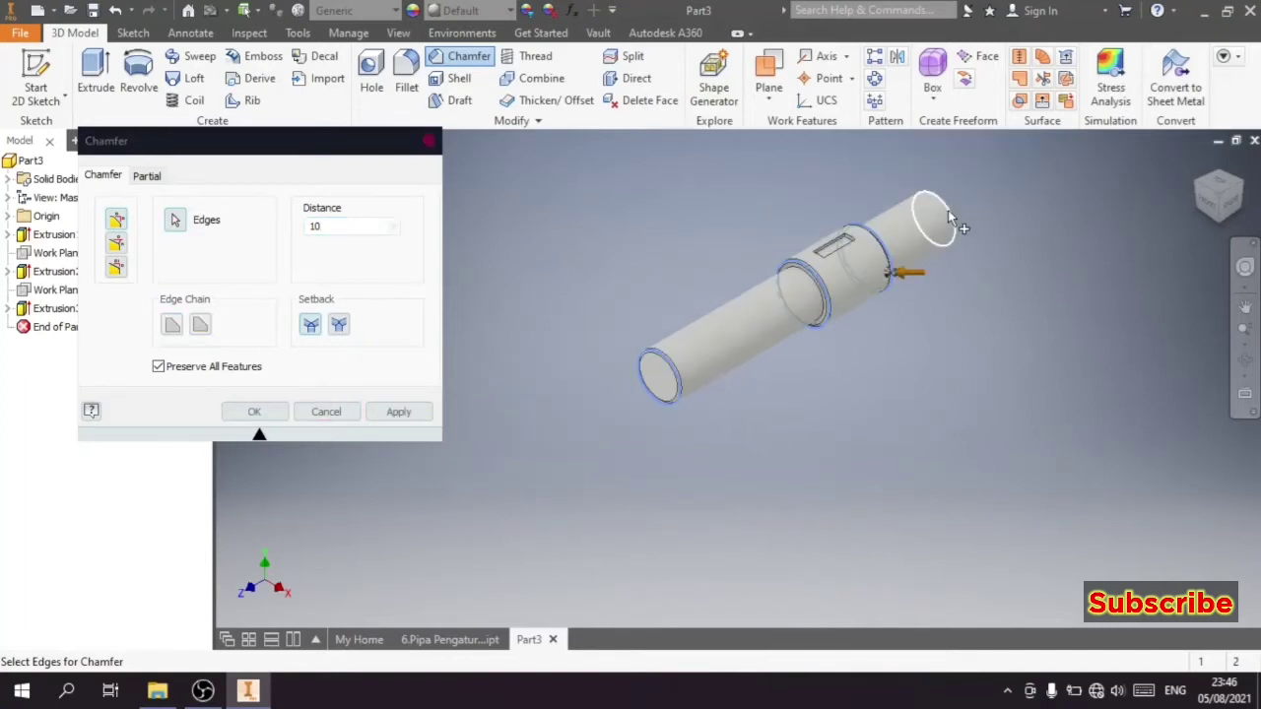
left_click(399, 412)
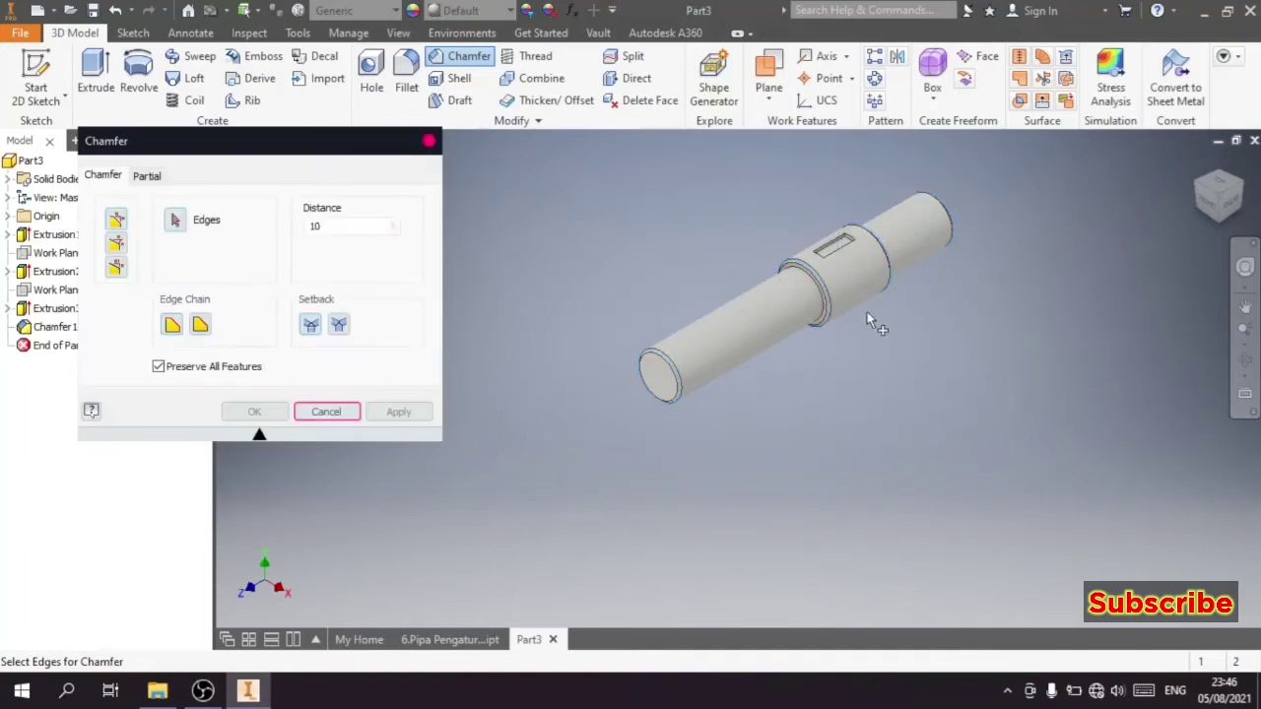
left_click(427, 142)
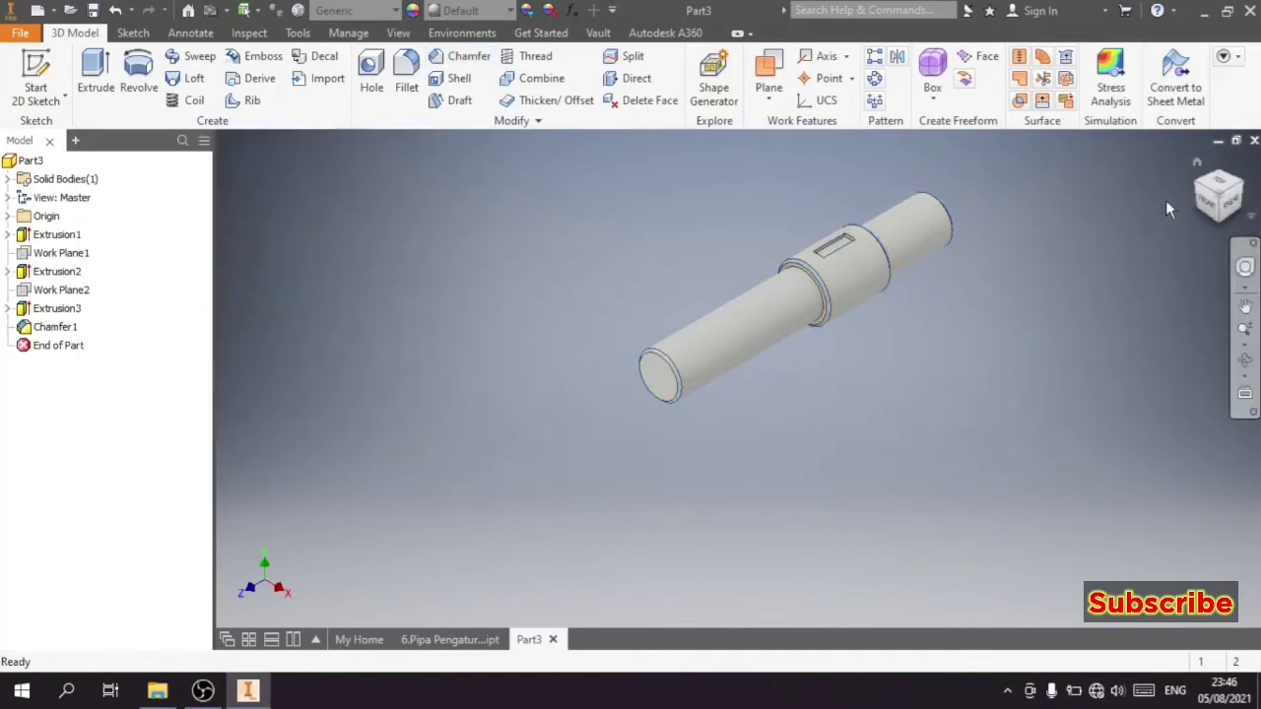
Step: Orbit the shaft to another angle, then begin a new file from the Metric templates
left_click_drag(1199, 187, 1164, 202)
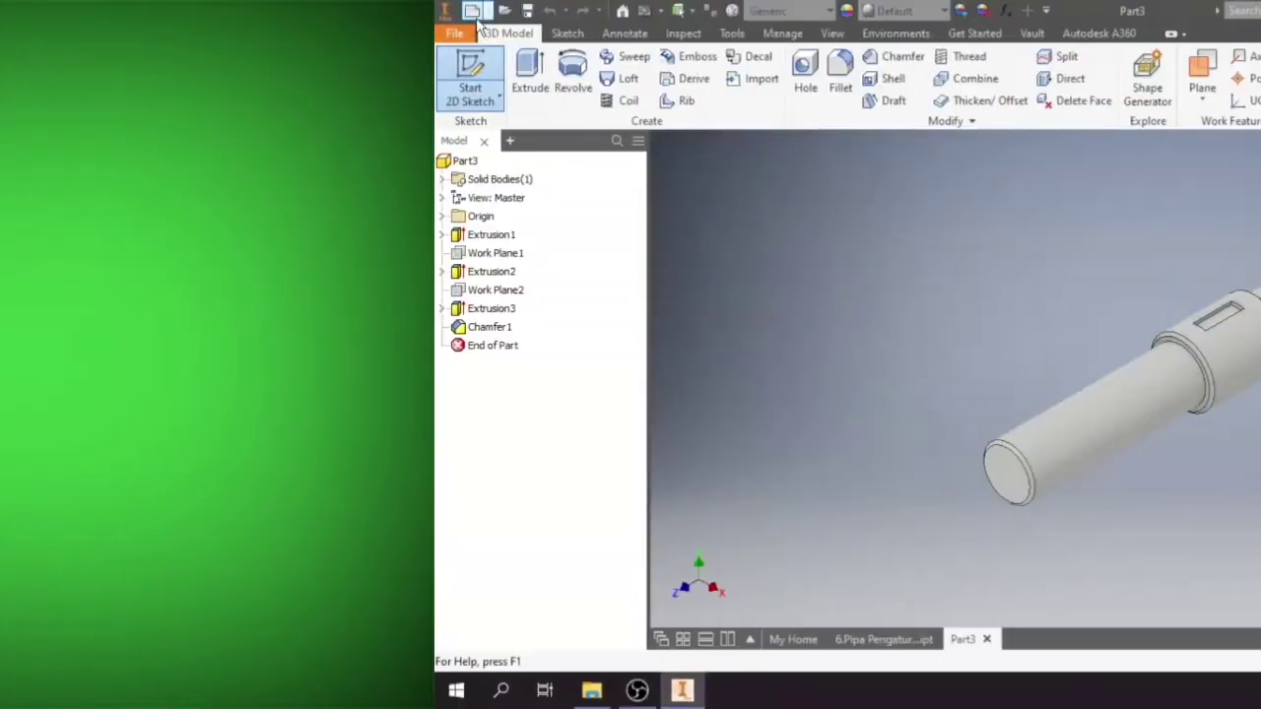
left_click(473, 11)
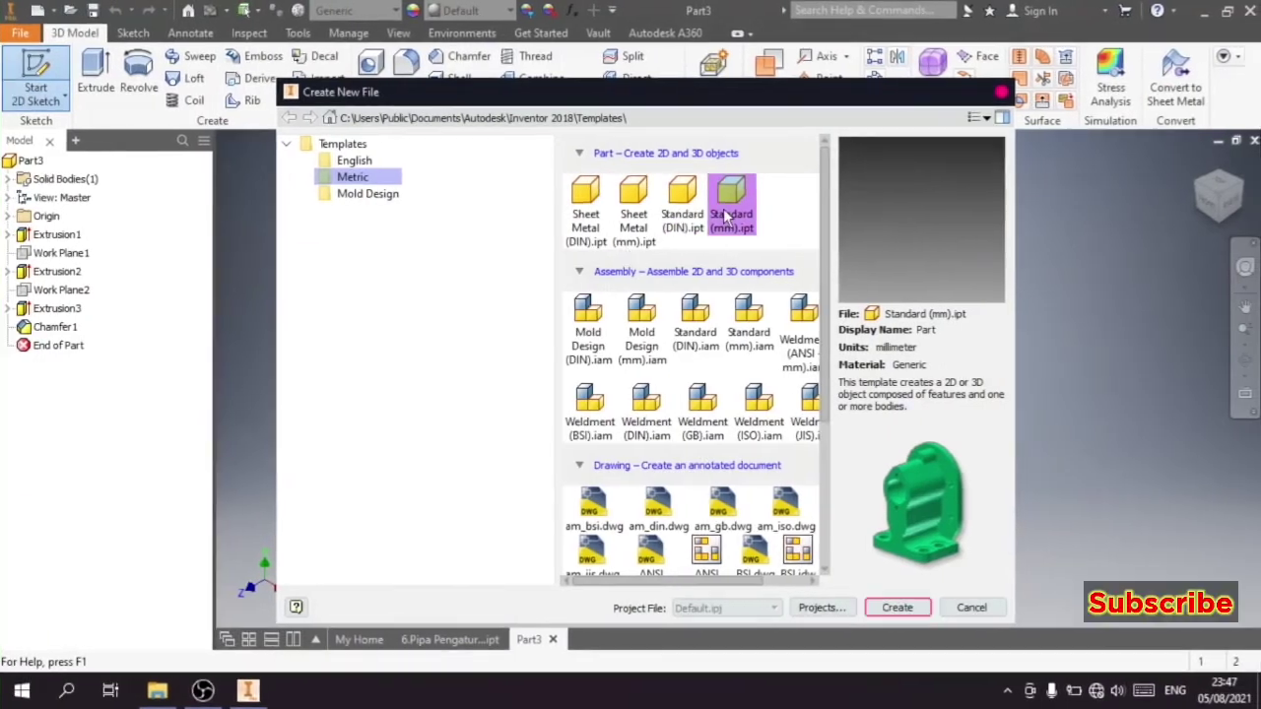
Step: Create a new Standard (mm) part and start a 2D sketch on the XY plane
left_click(891, 603)
left_click(35, 78)
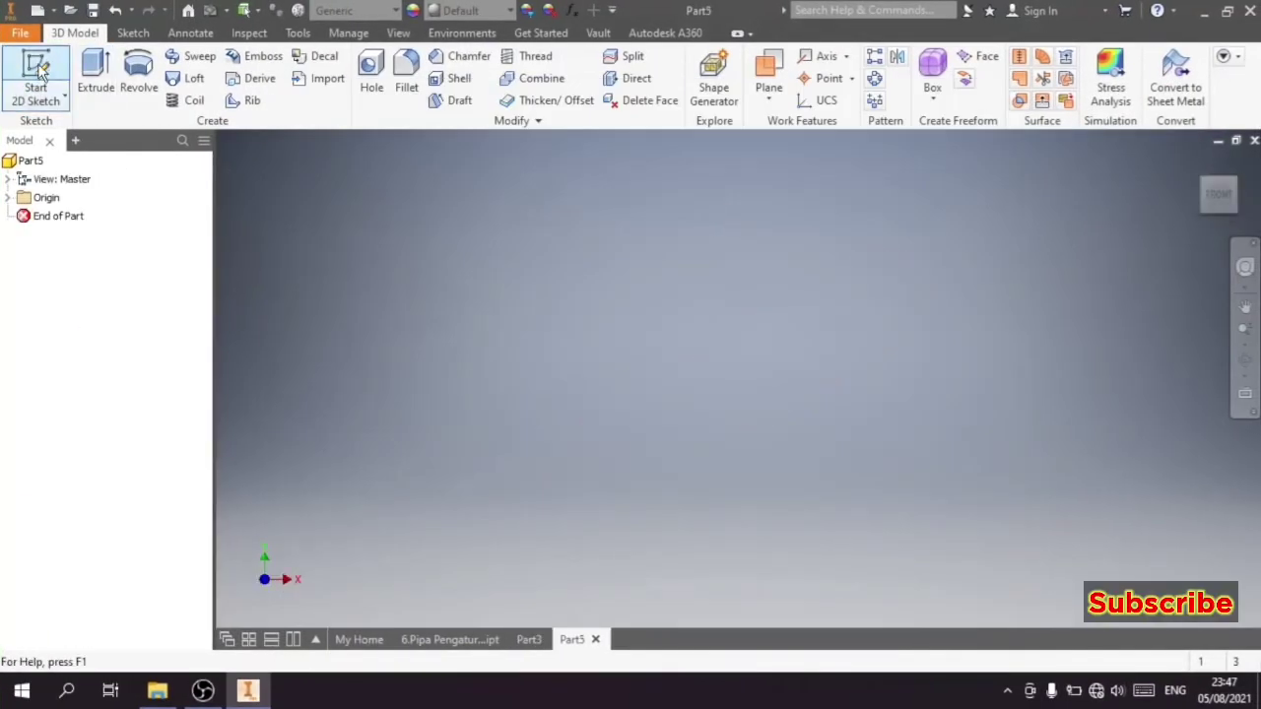
left_click(657, 251)
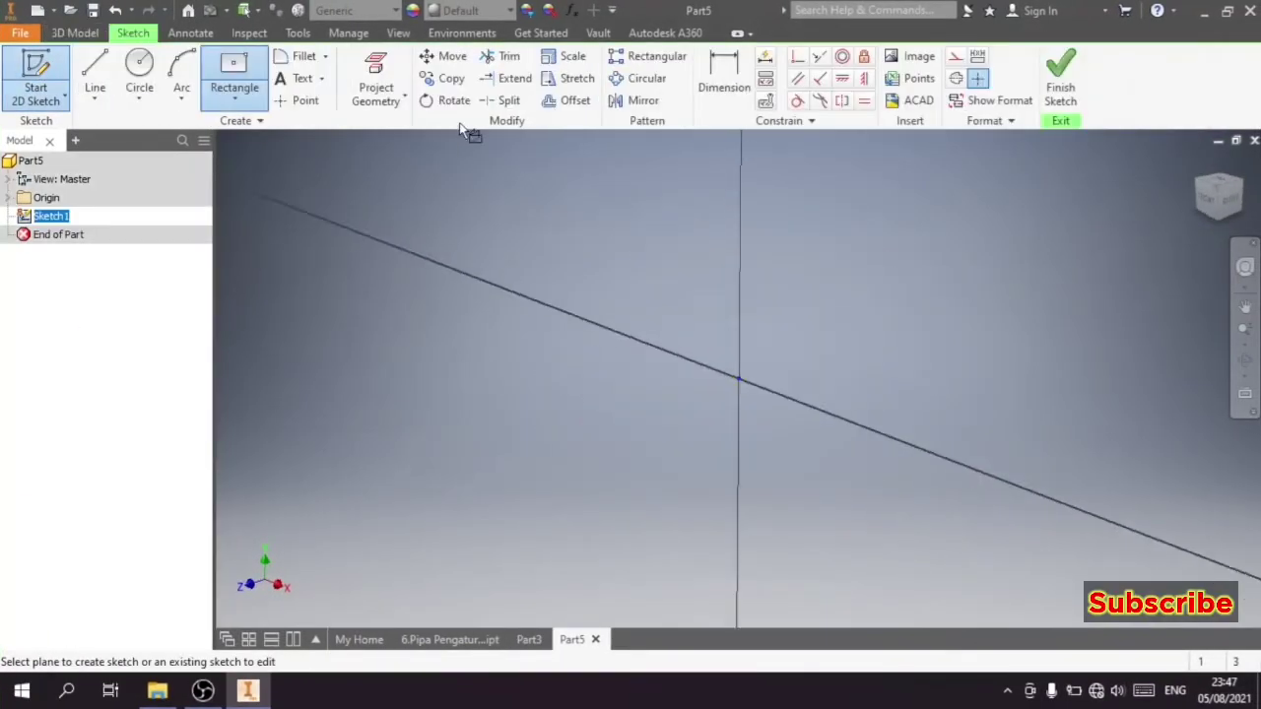
Step: Draw a 50 × 28 centre-point rectangle on the origin and finish the sketch
left_click(738, 380)
type("50")
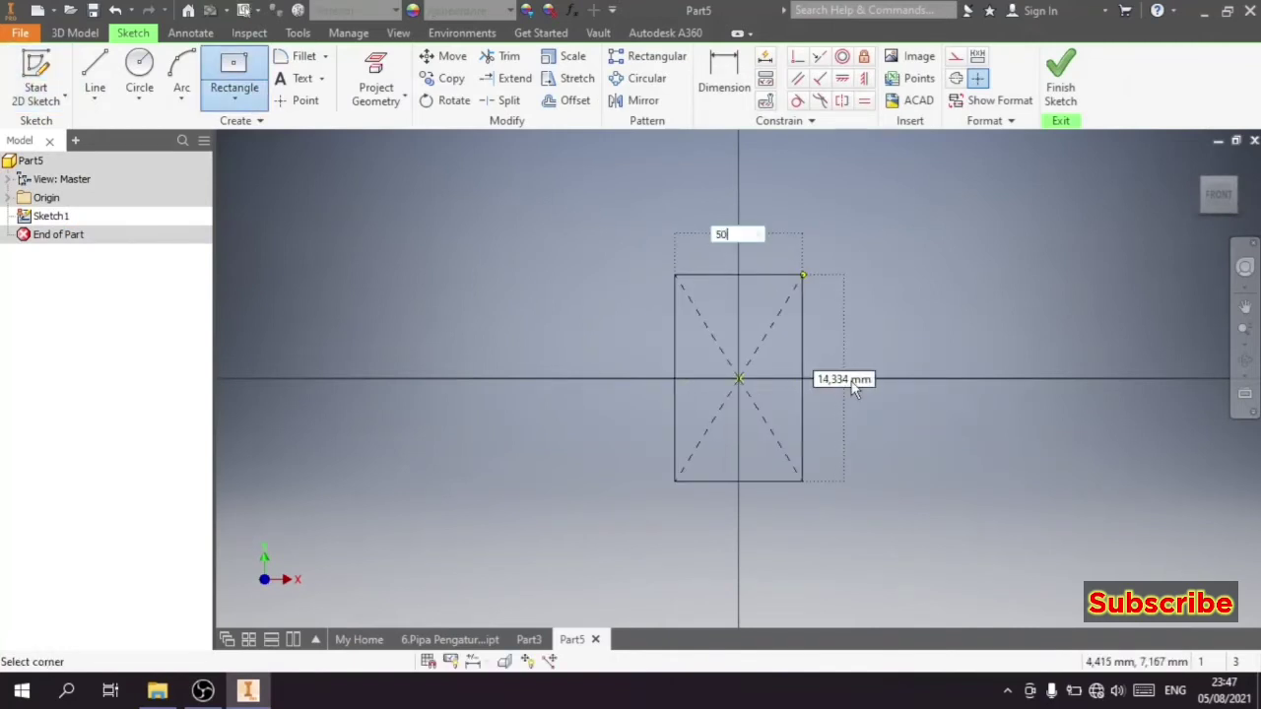
key("Tab")
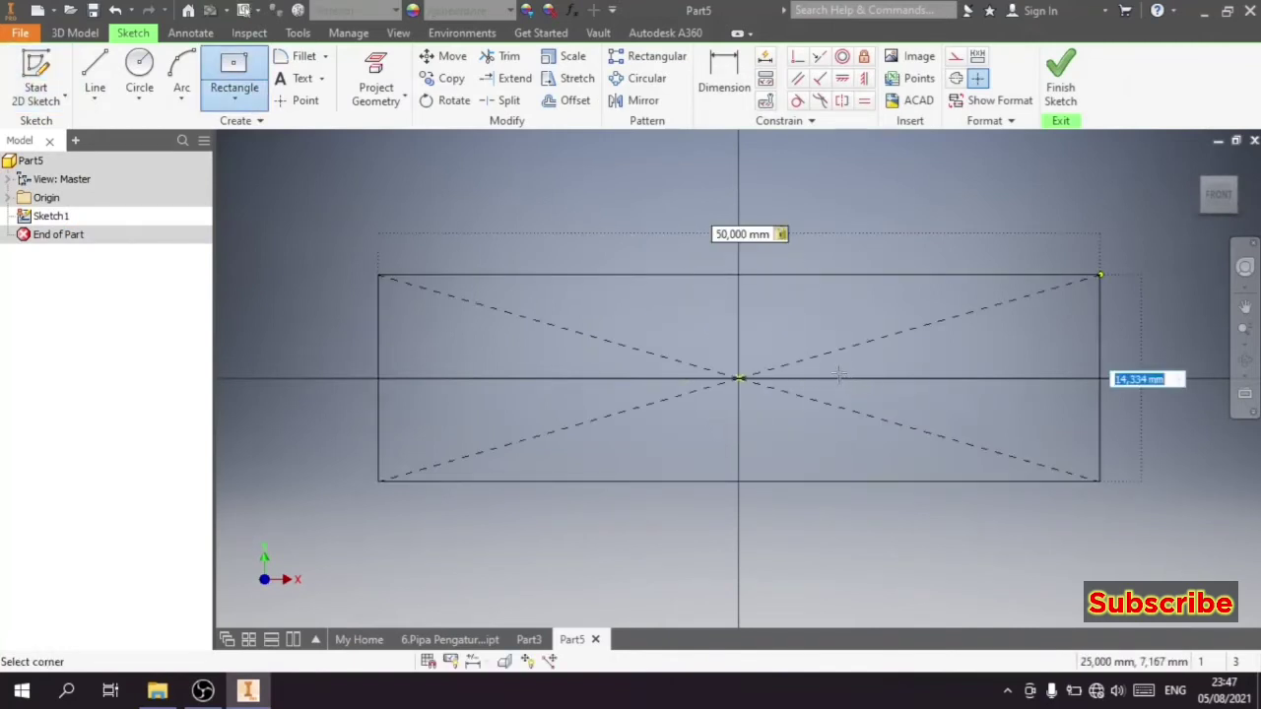
type("28")
key("Return")
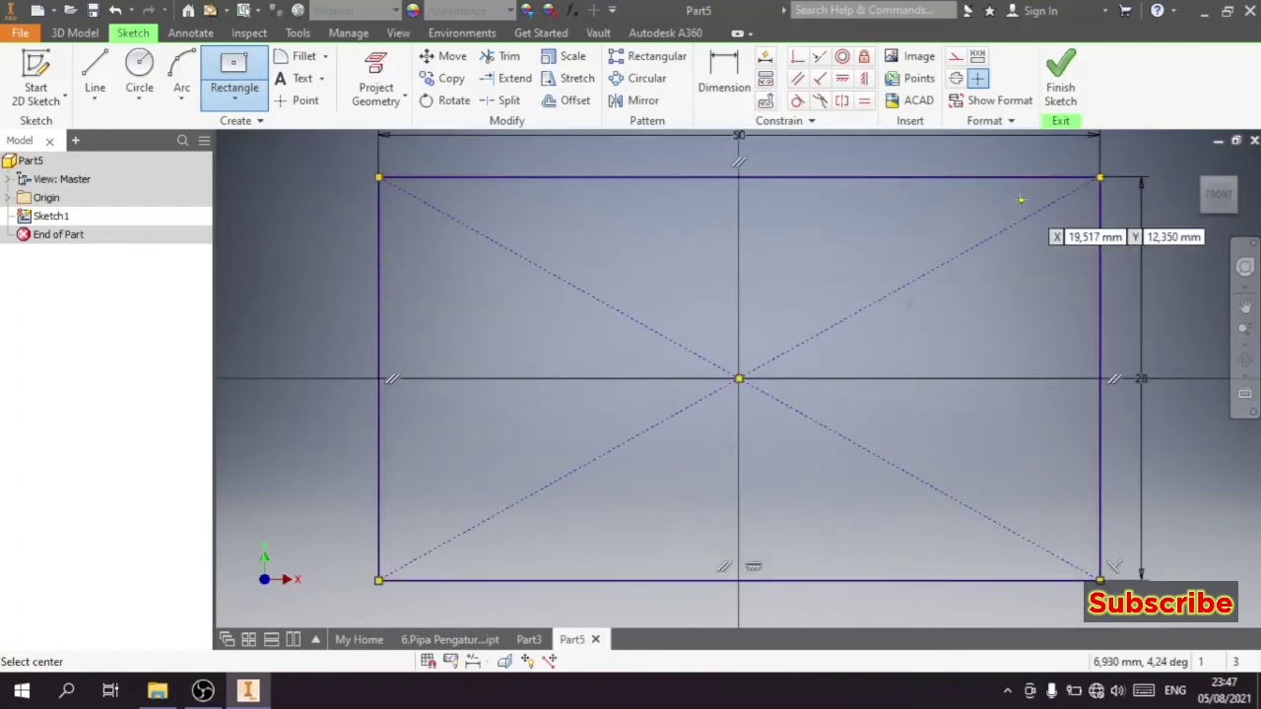
left_click(1064, 86)
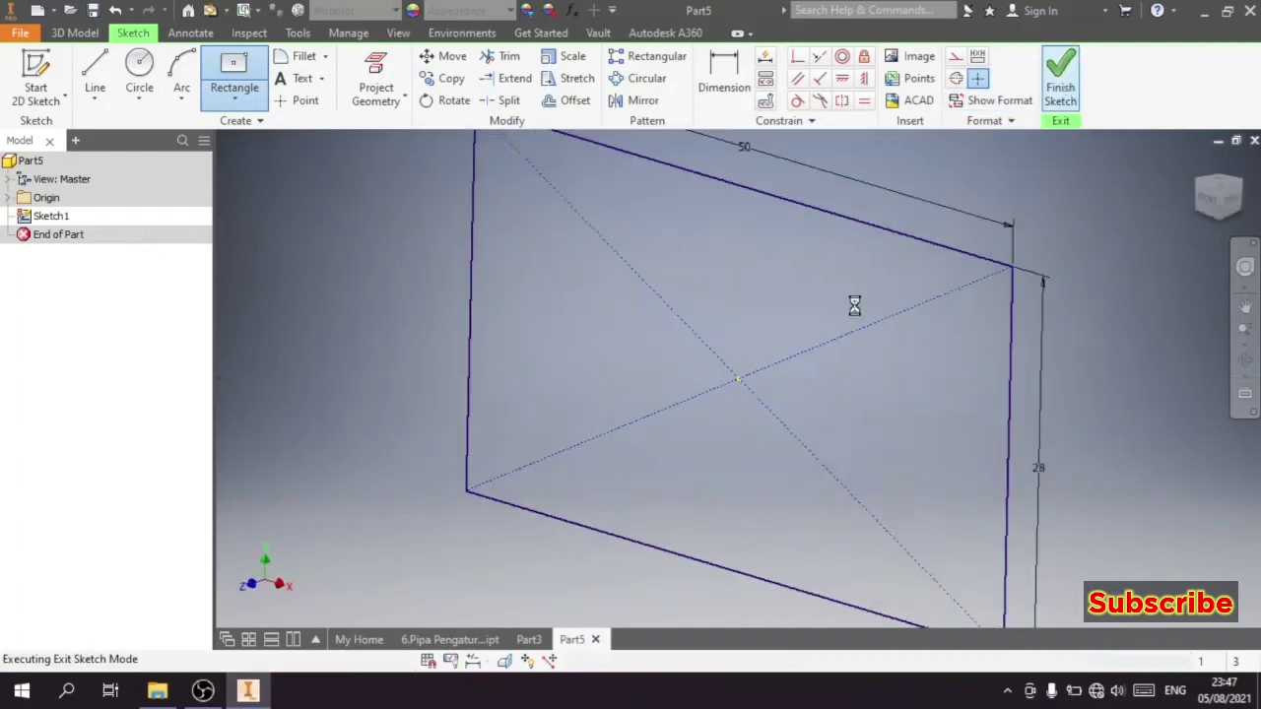
Step: Extrude the 50 × 28 rectangle 150 symmetrically into a key block
left_click(98, 79)
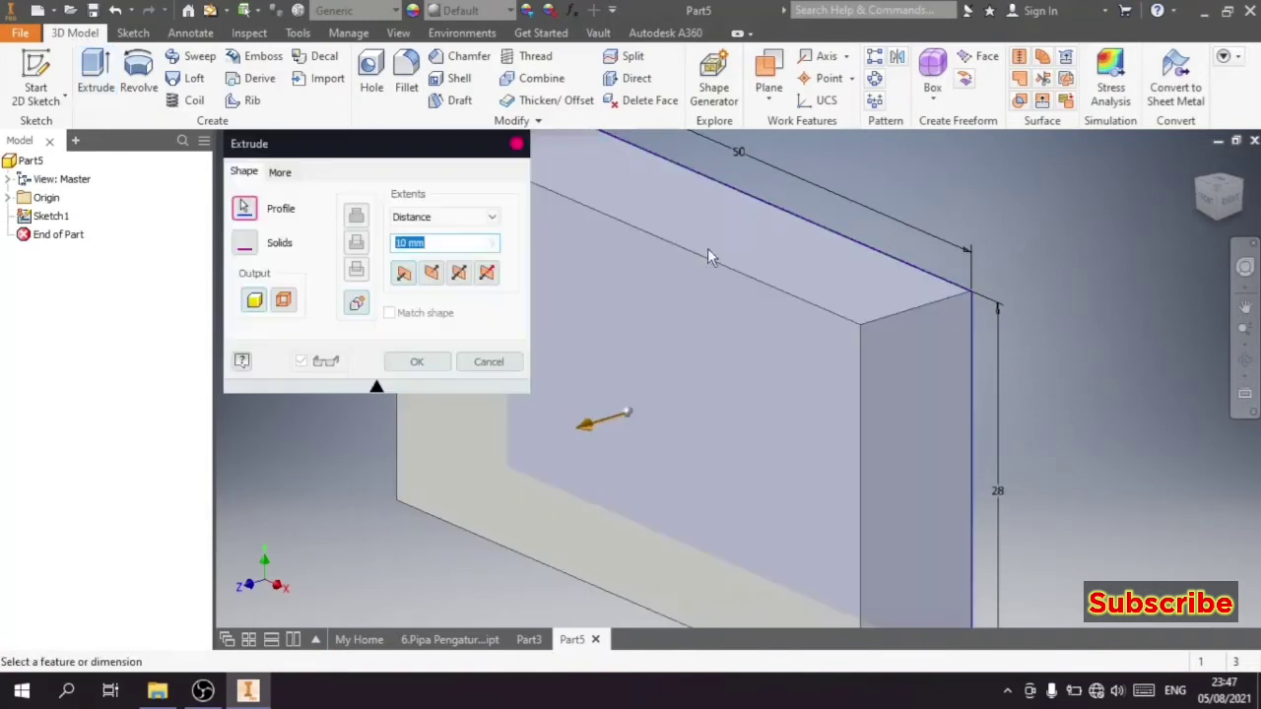
left_click(459, 273)
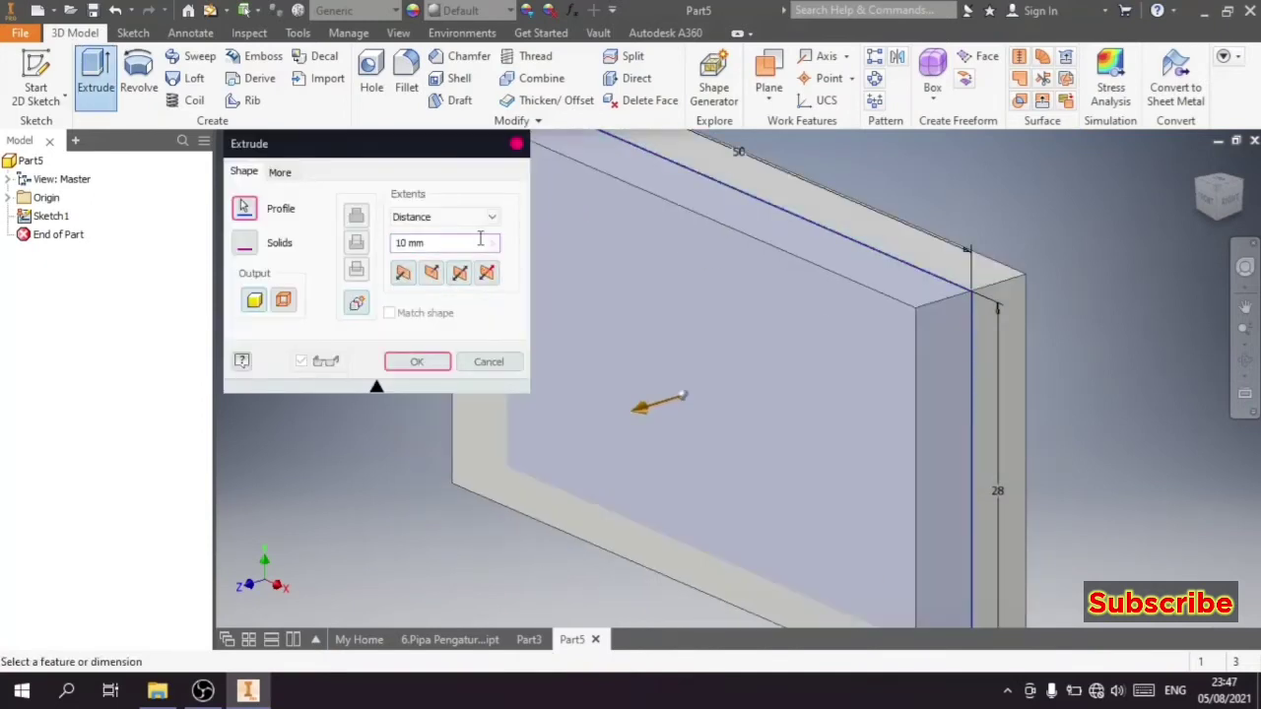
type("150")
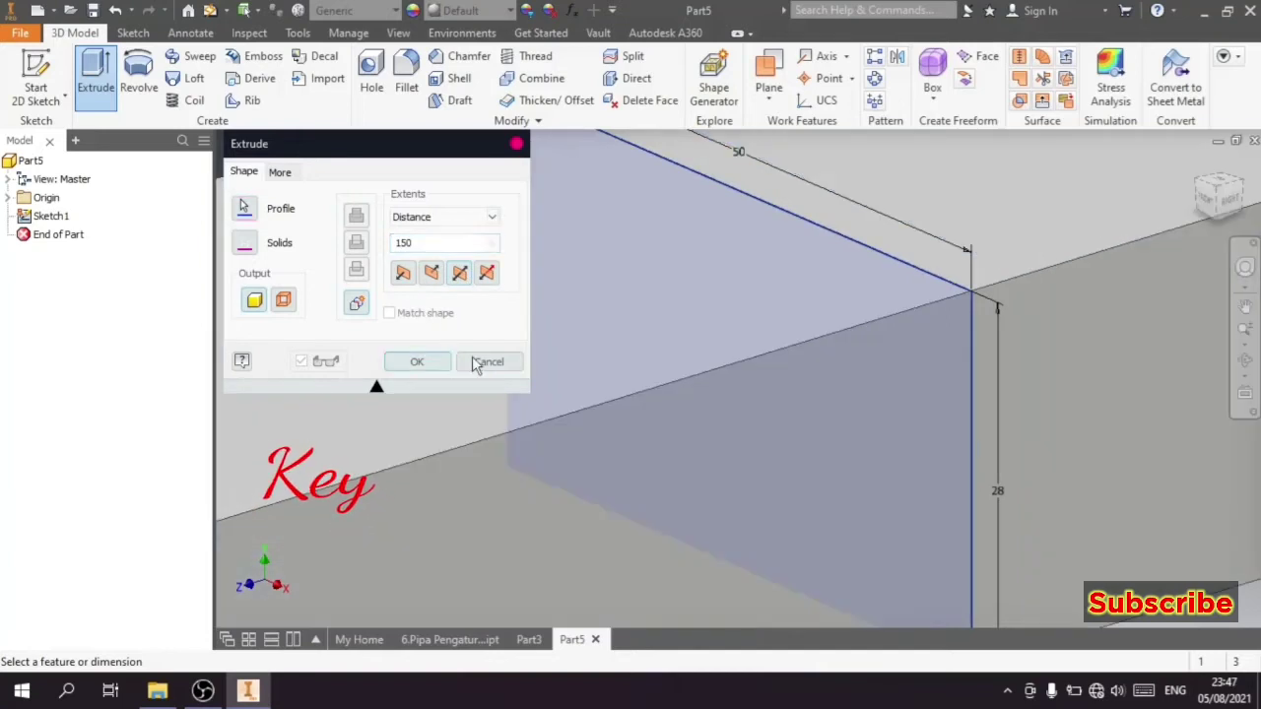
key("Return")
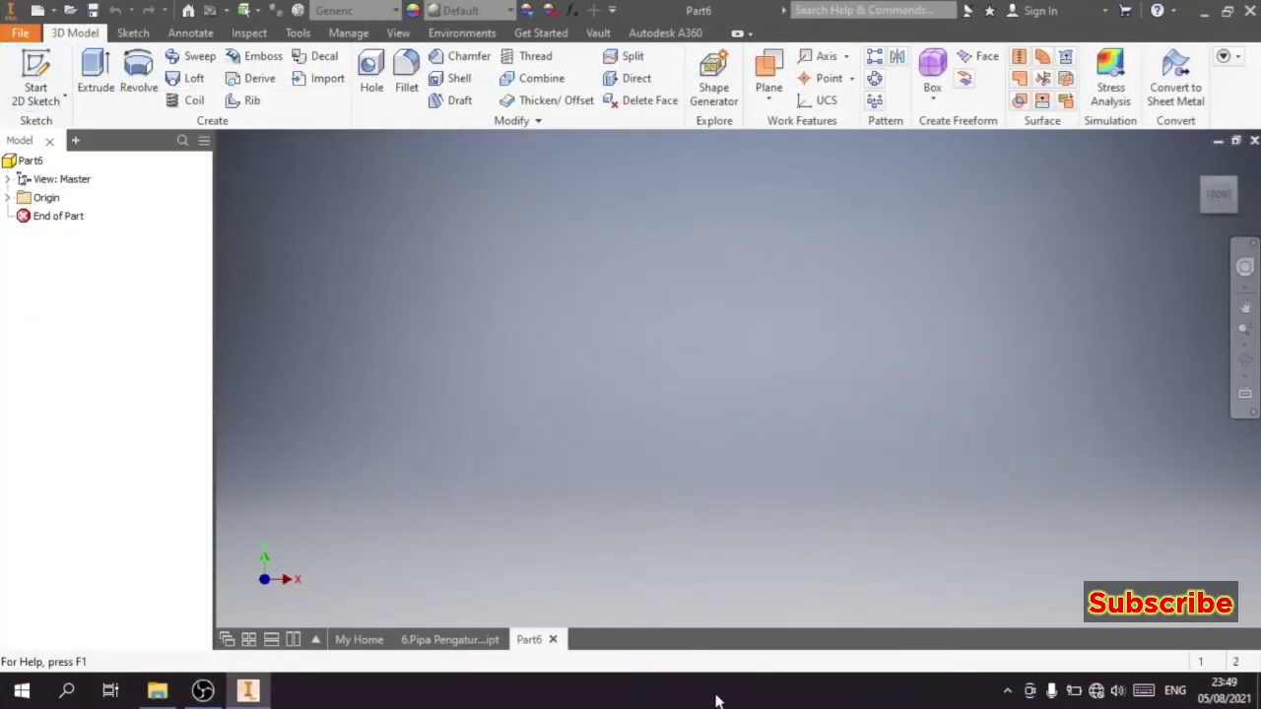
Step: Start a sketch on the XY plane and draw a 650 vertical line from the origin
left_click(35, 81)
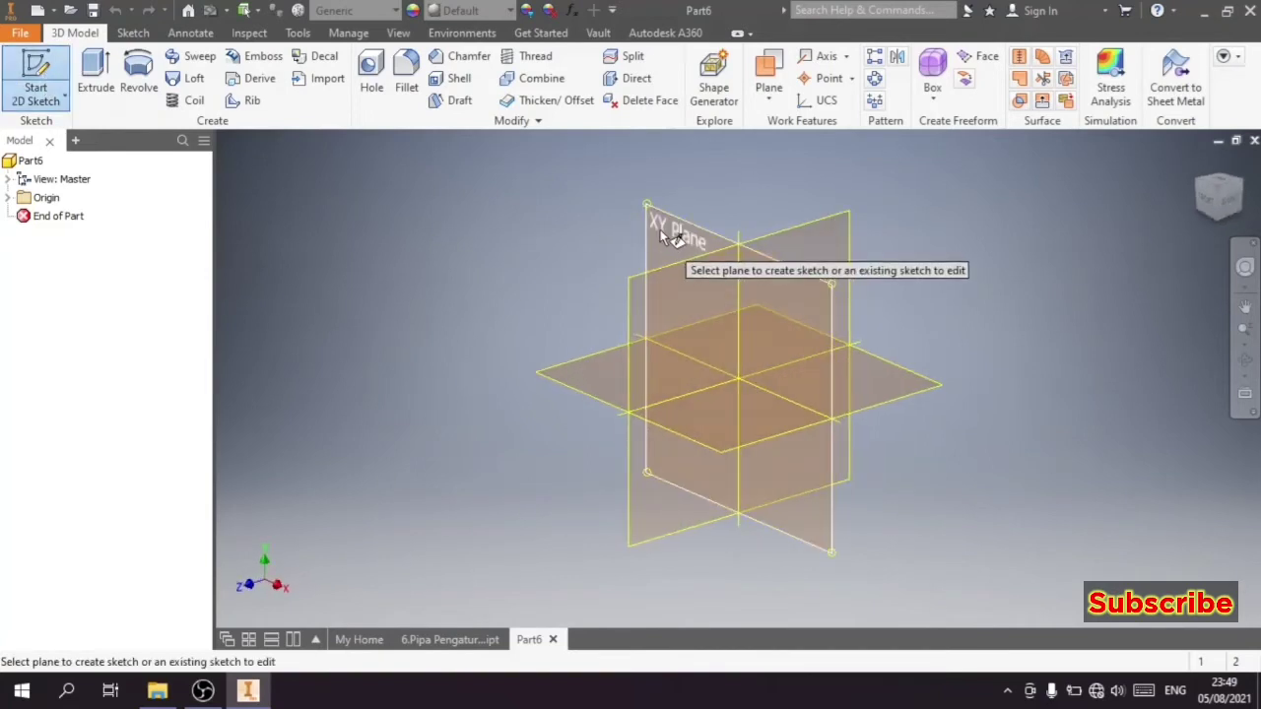
left_click(662, 230)
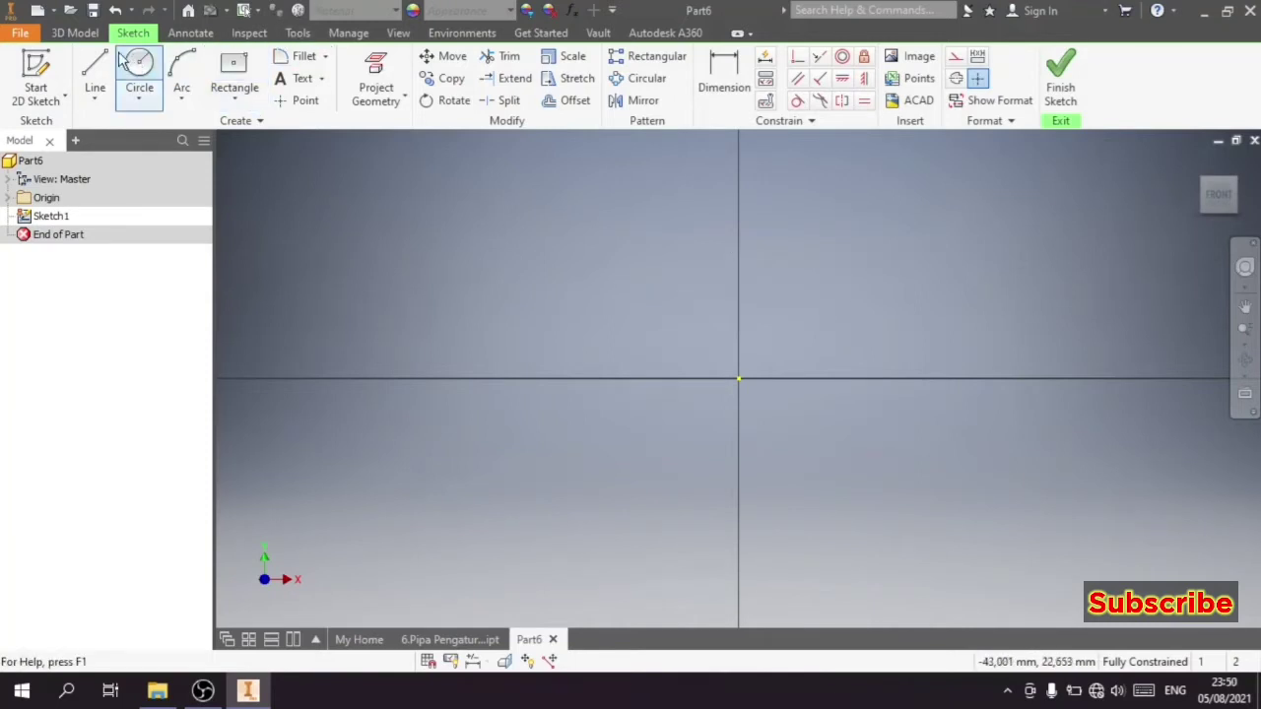
left_click(97, 77)
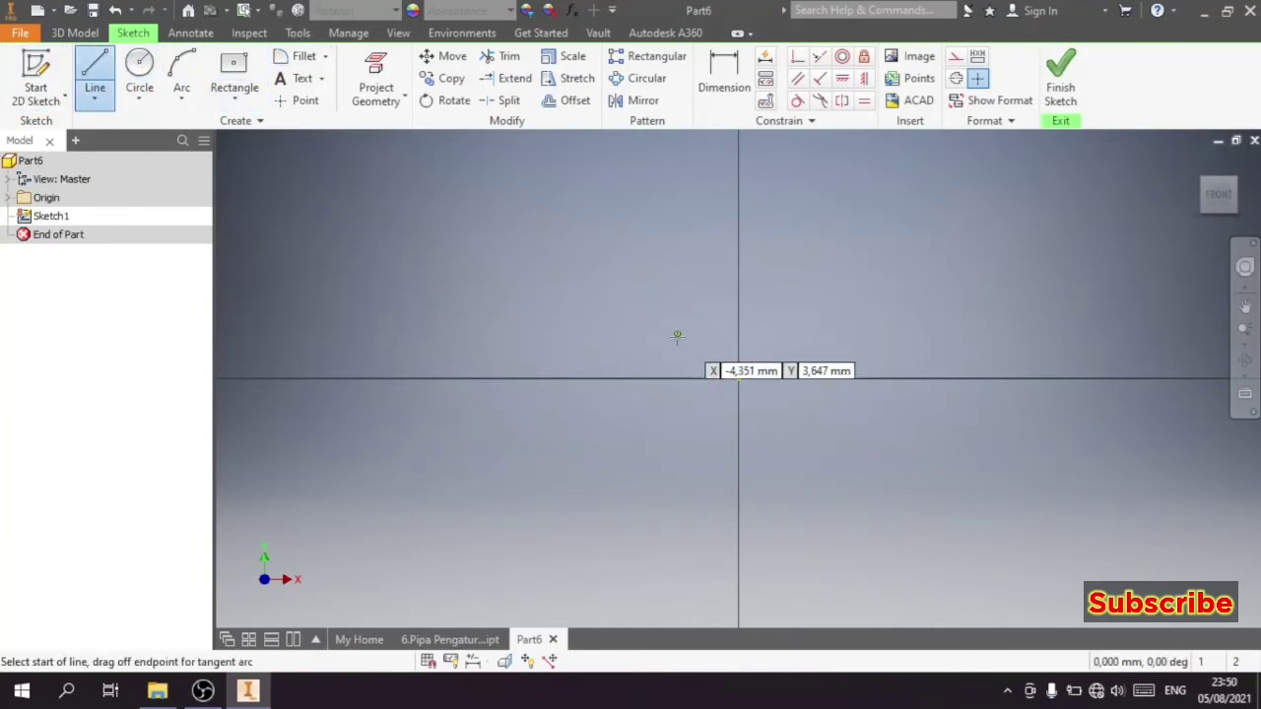
left_click(739, 378)
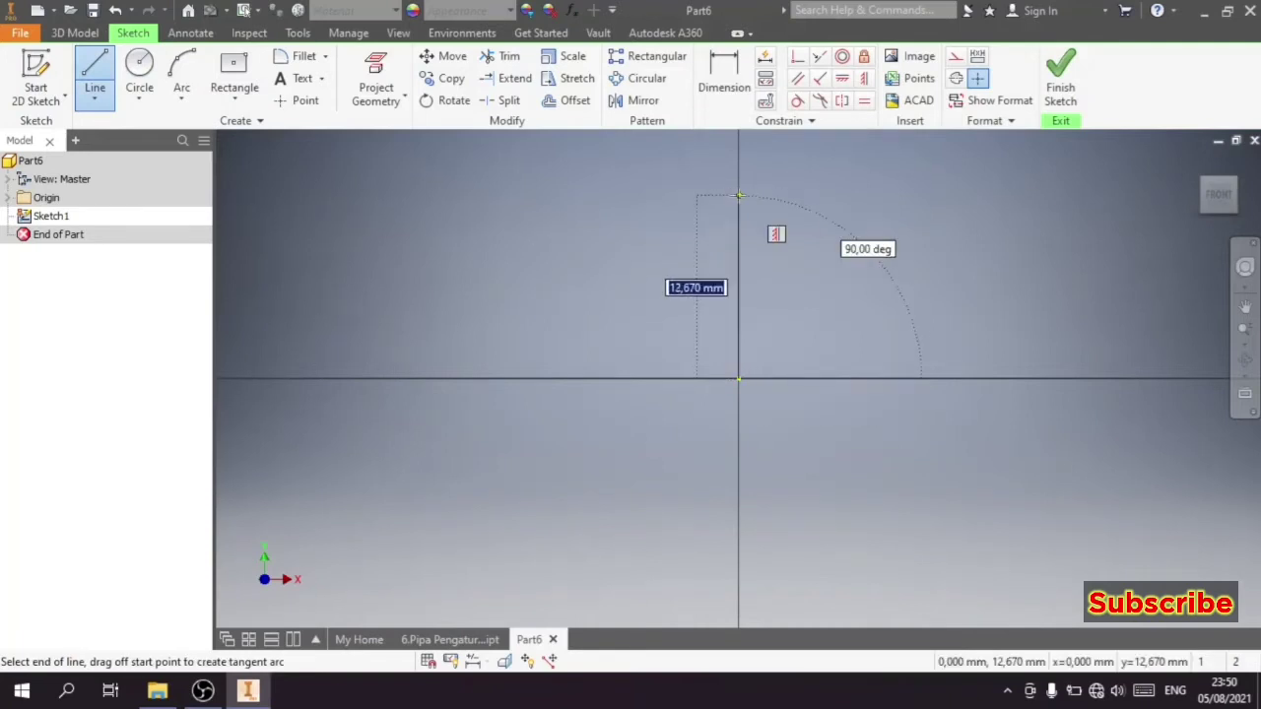
type("650")
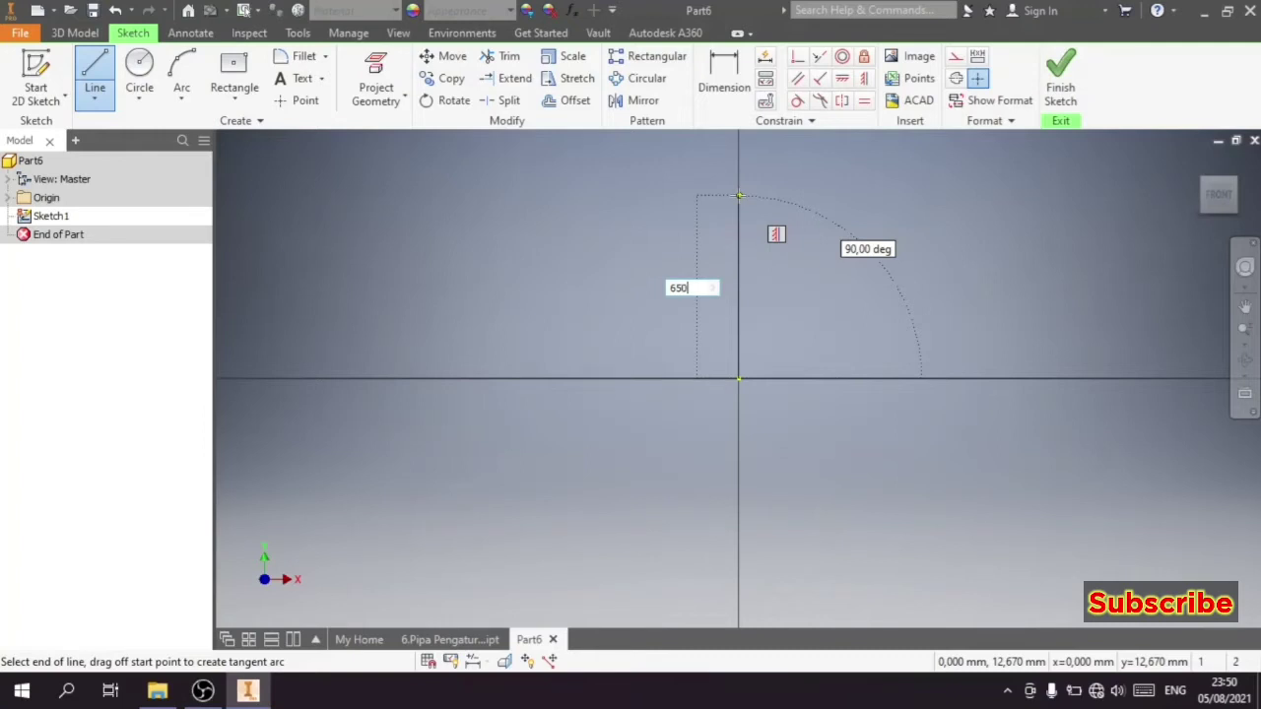
key("Return")
Step: Add a 380 horizontal line on top, end the Line tool, and move the 650 dimension left
scroll(729, 394, "up", 5)
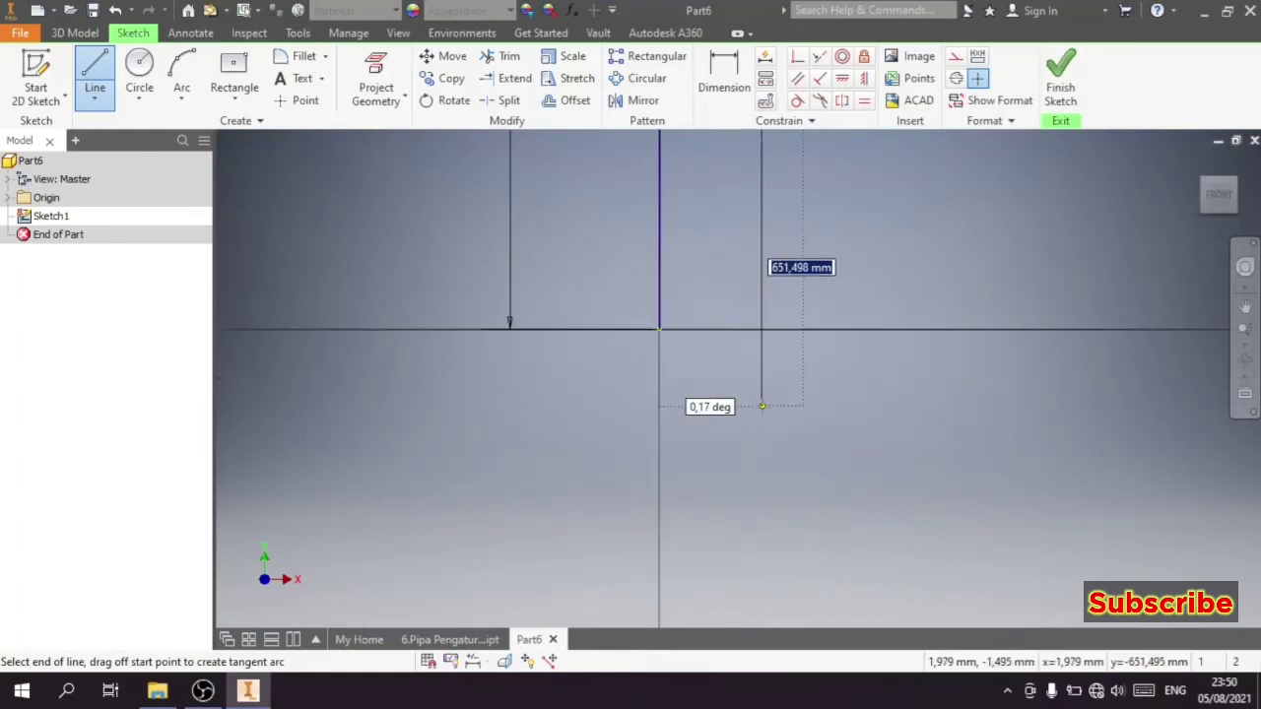
scroll(729, 421, "up", 3)
scroll(729, 422, "up", 3)
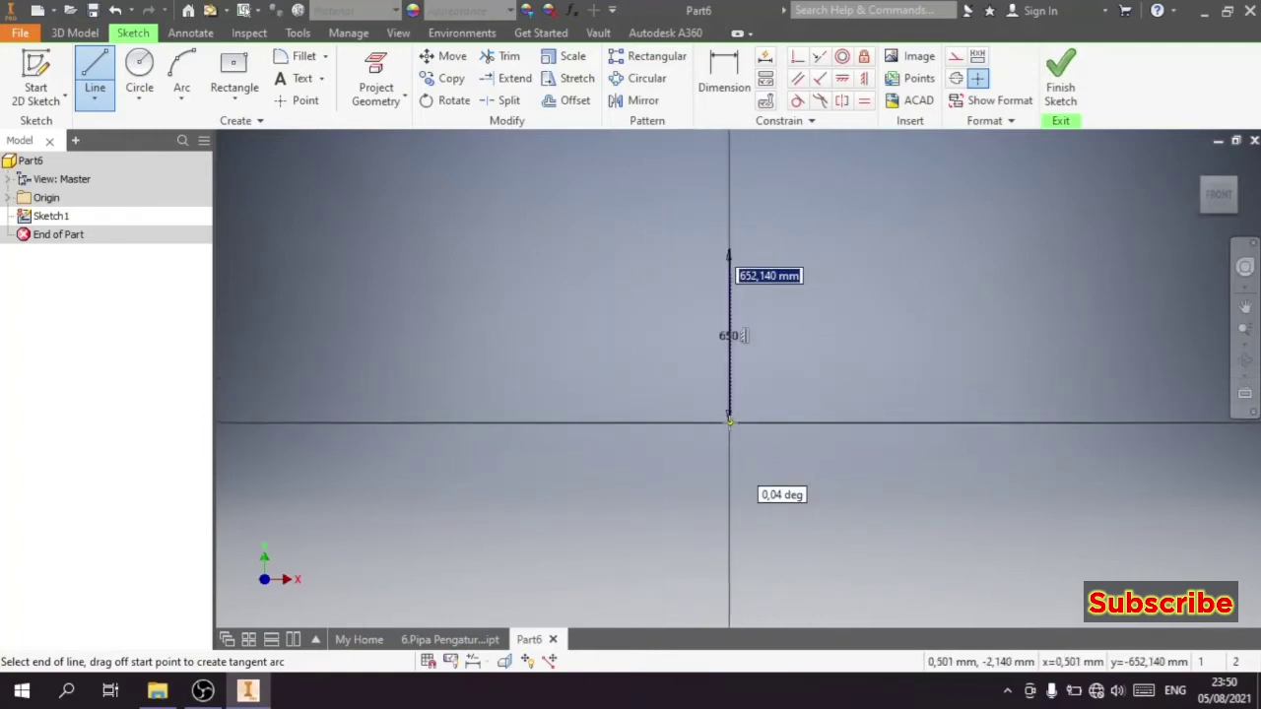
scroll(837, 254, "down", 3)
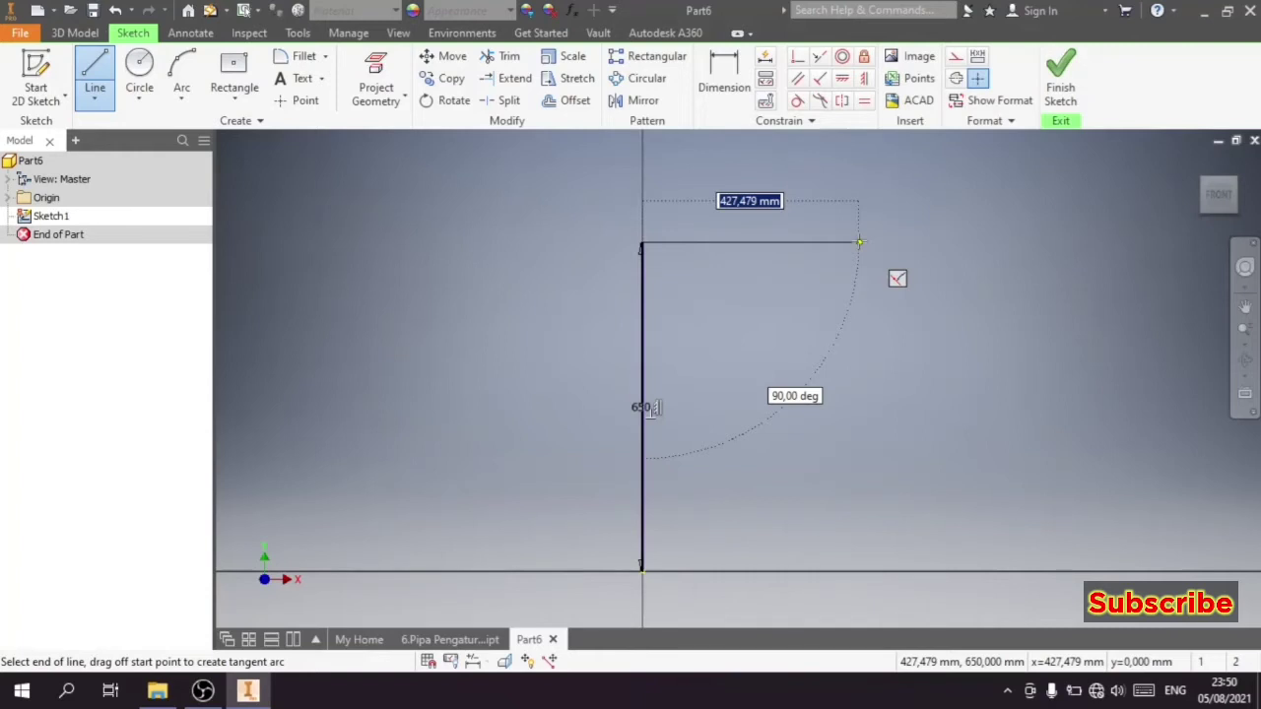
type("380")
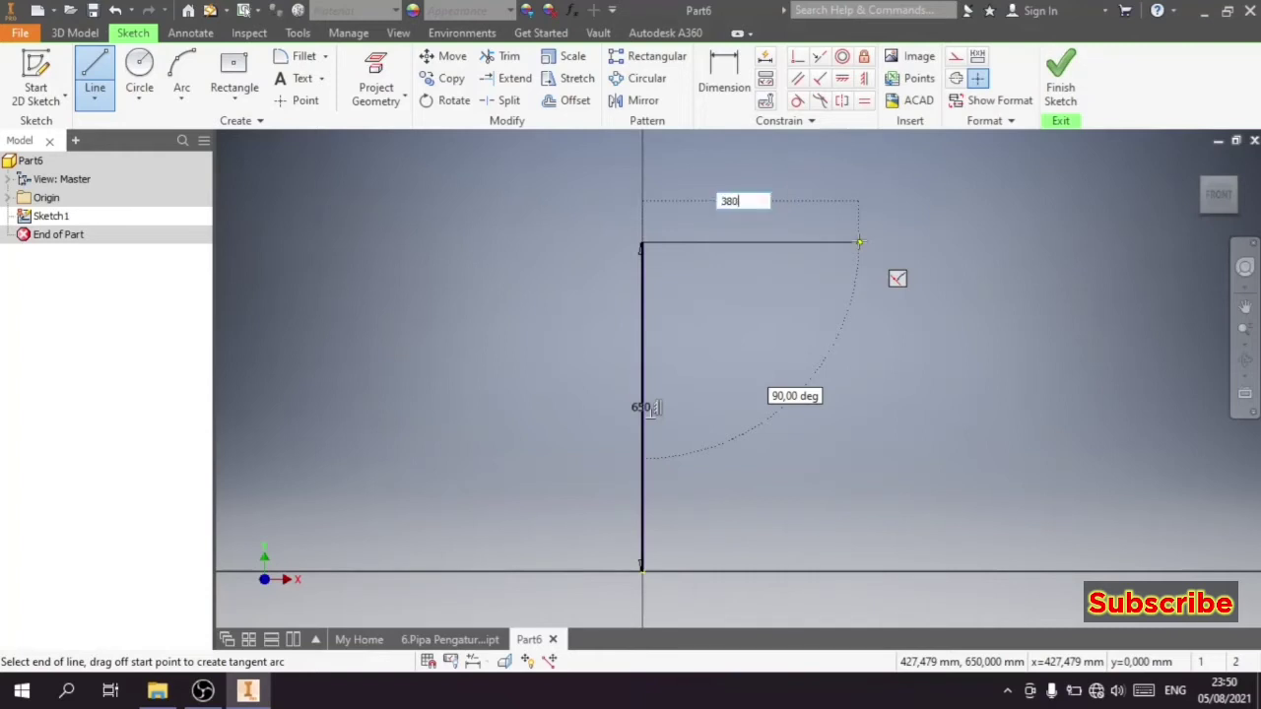
key("Return")
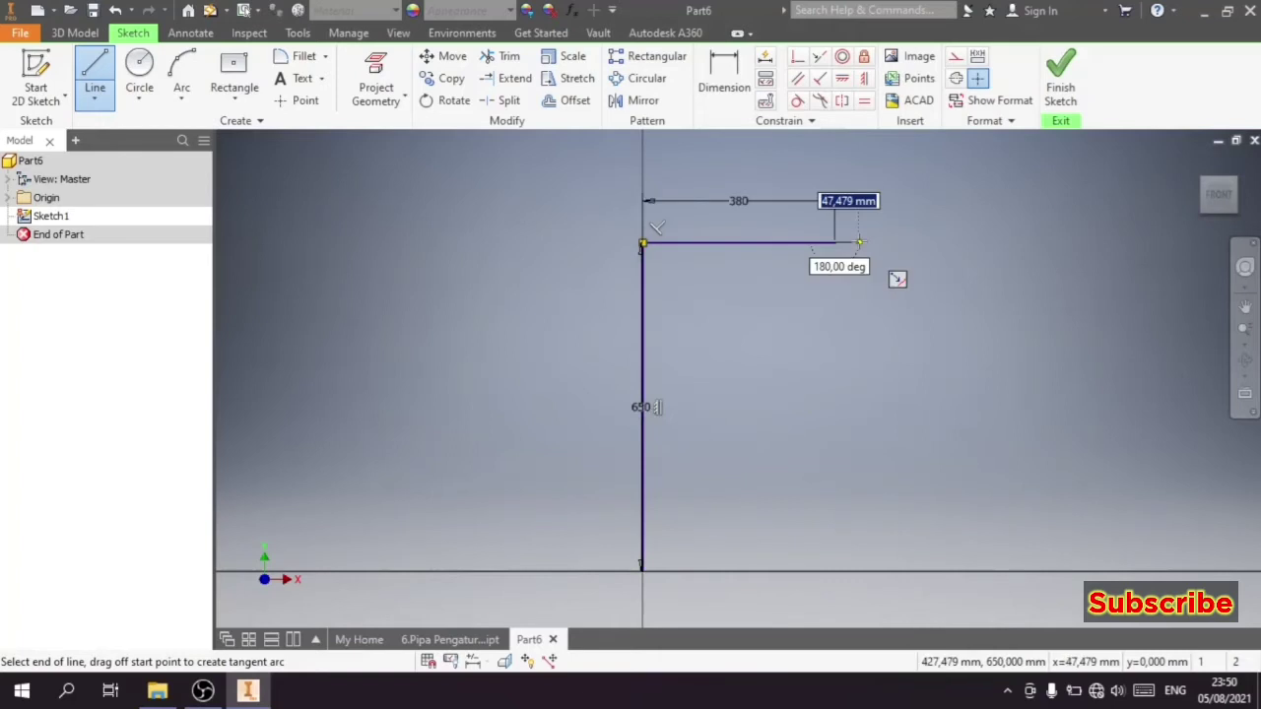
right_click(1053, 183)
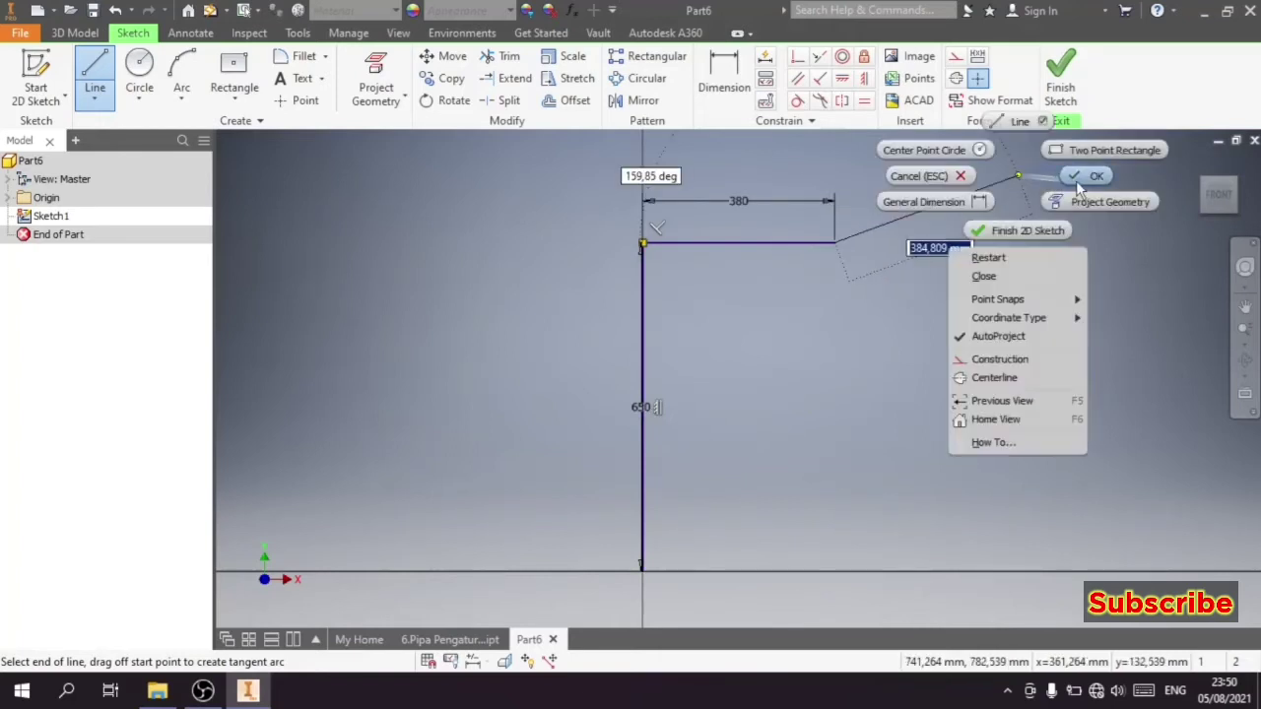
left_click(1076, 180)
left_click_drag(640, 409, 616, 408)
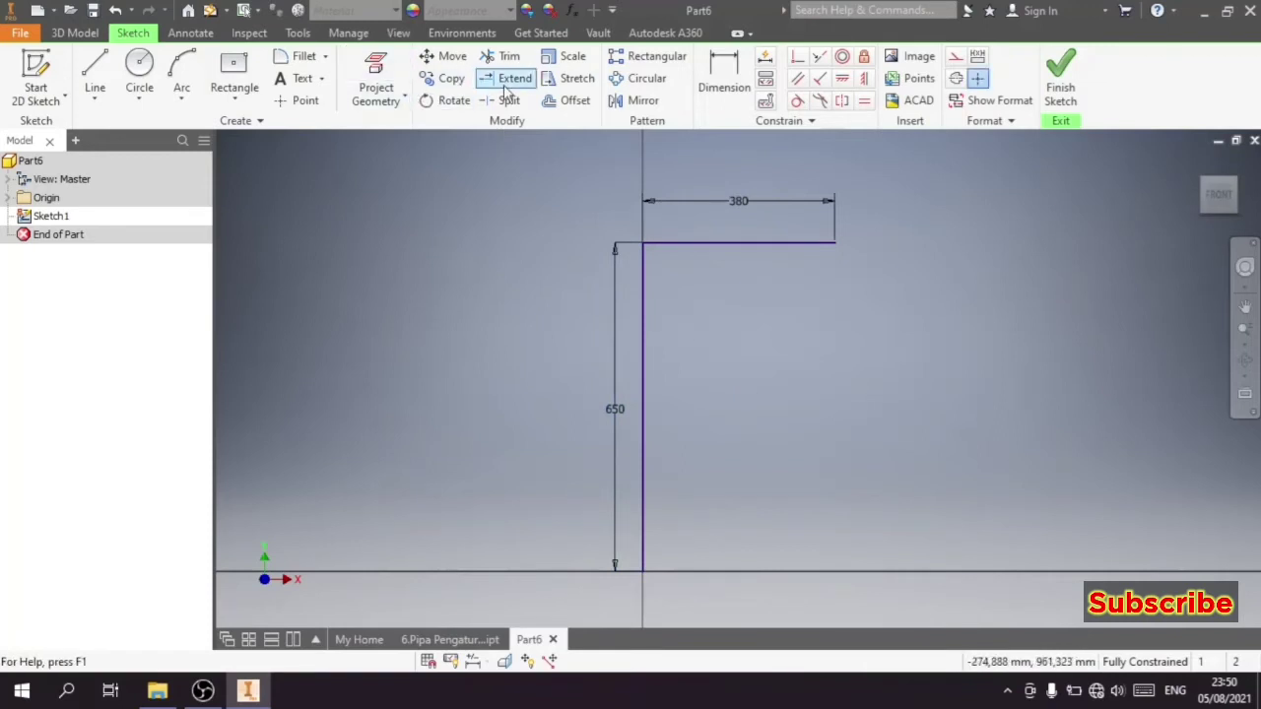
Step: Fillet the corner between the vertical and horizontal lines with radius 300
left_click(301, 56)
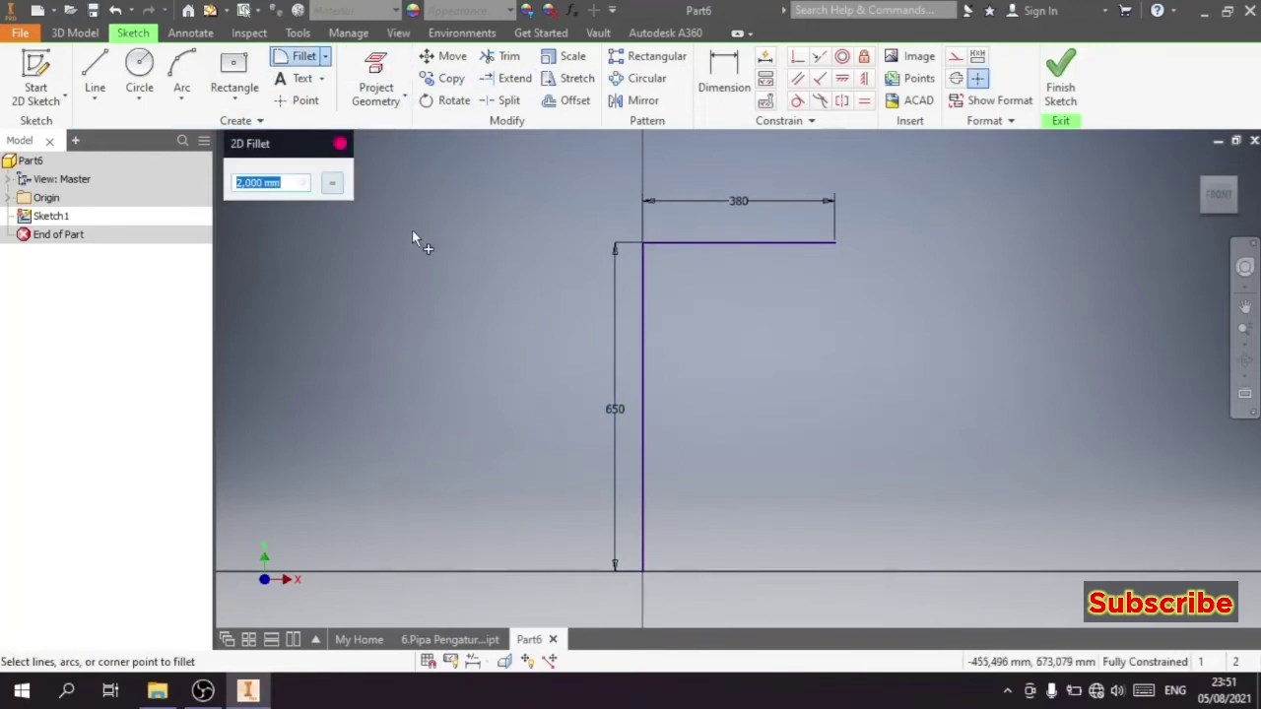
type("300")
left_click(646, 317)
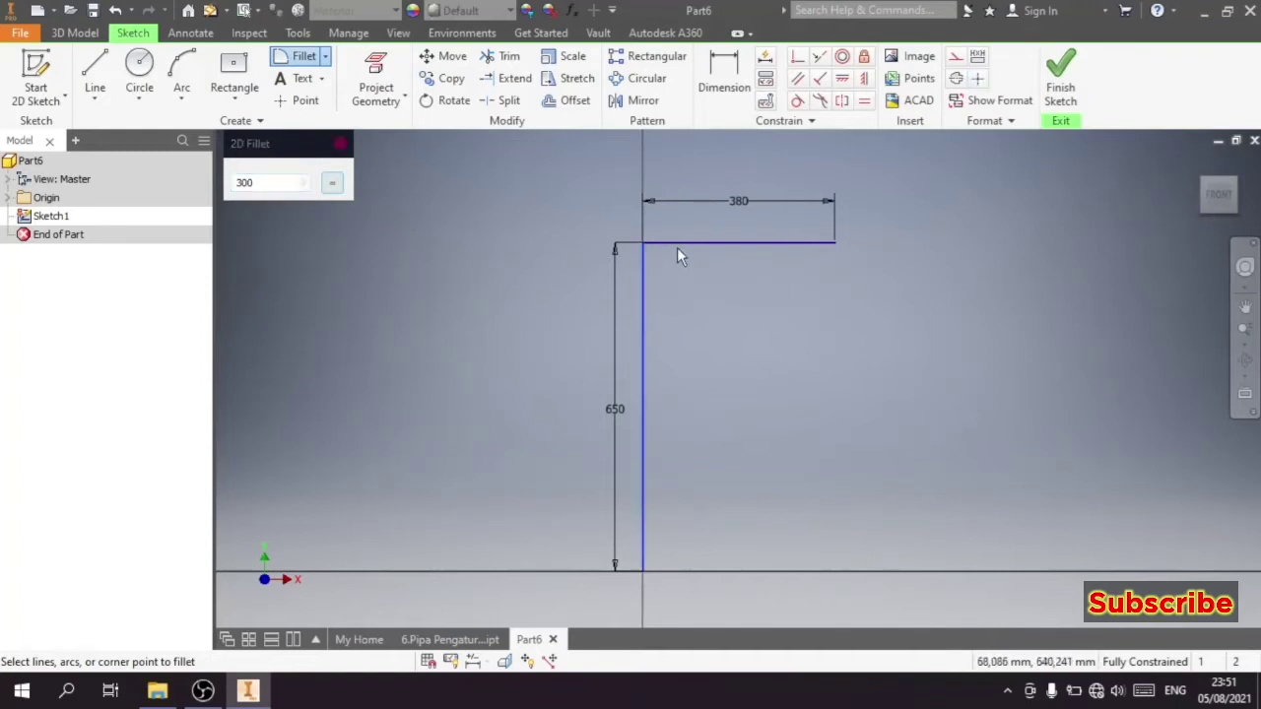
left_click(676, 247)
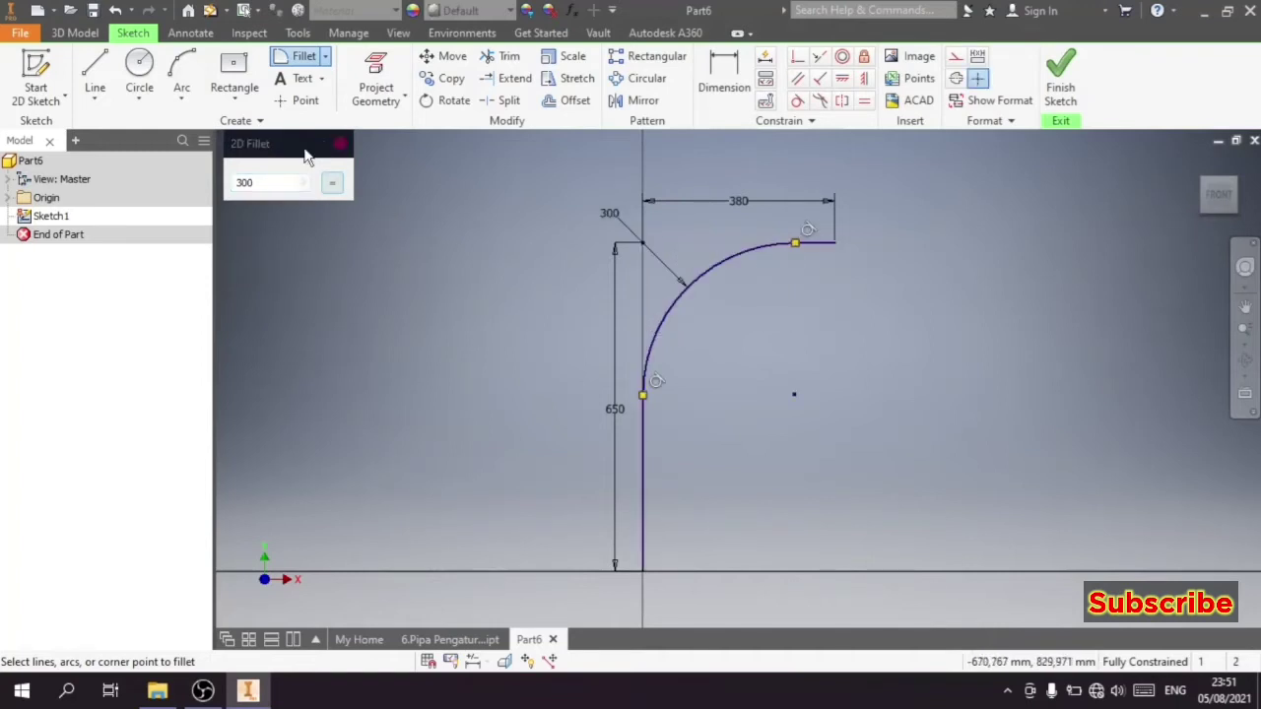
left_click(337, 145)
Step: Move the 300 radius dimension inside the arc and recentre the view on the sketch
key("d")
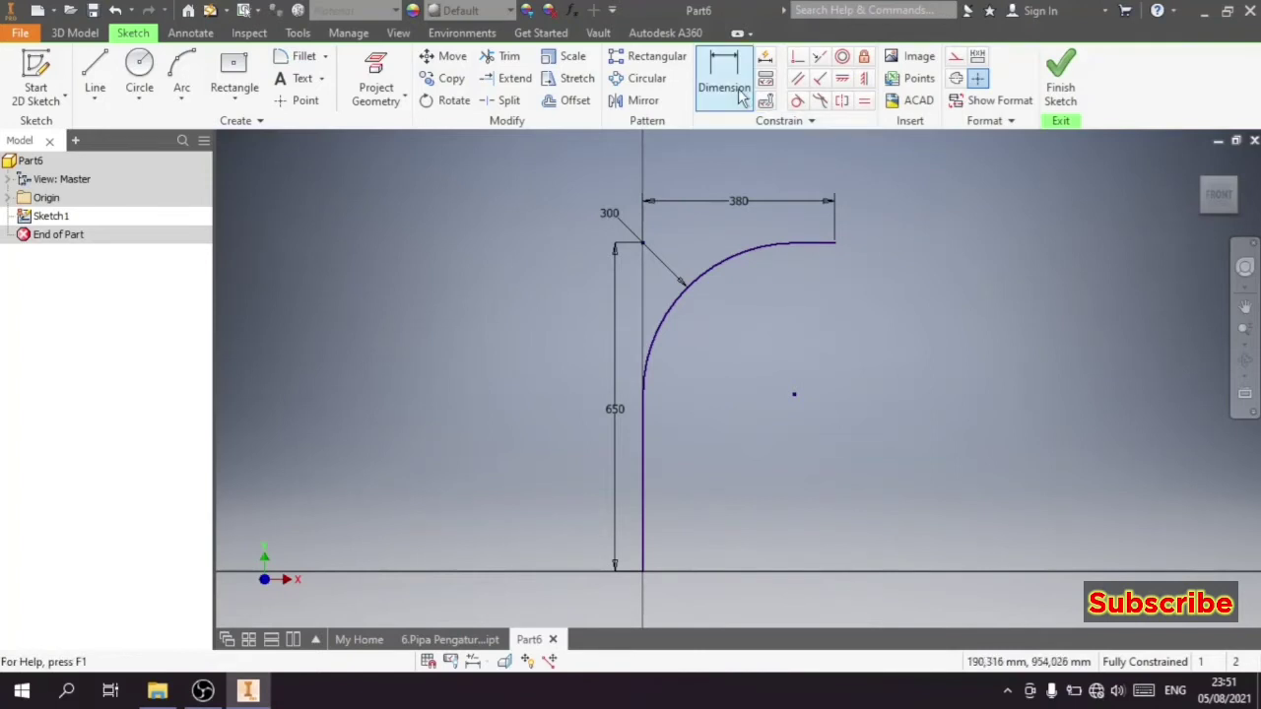
left_click(806, 243)
key("Escape")
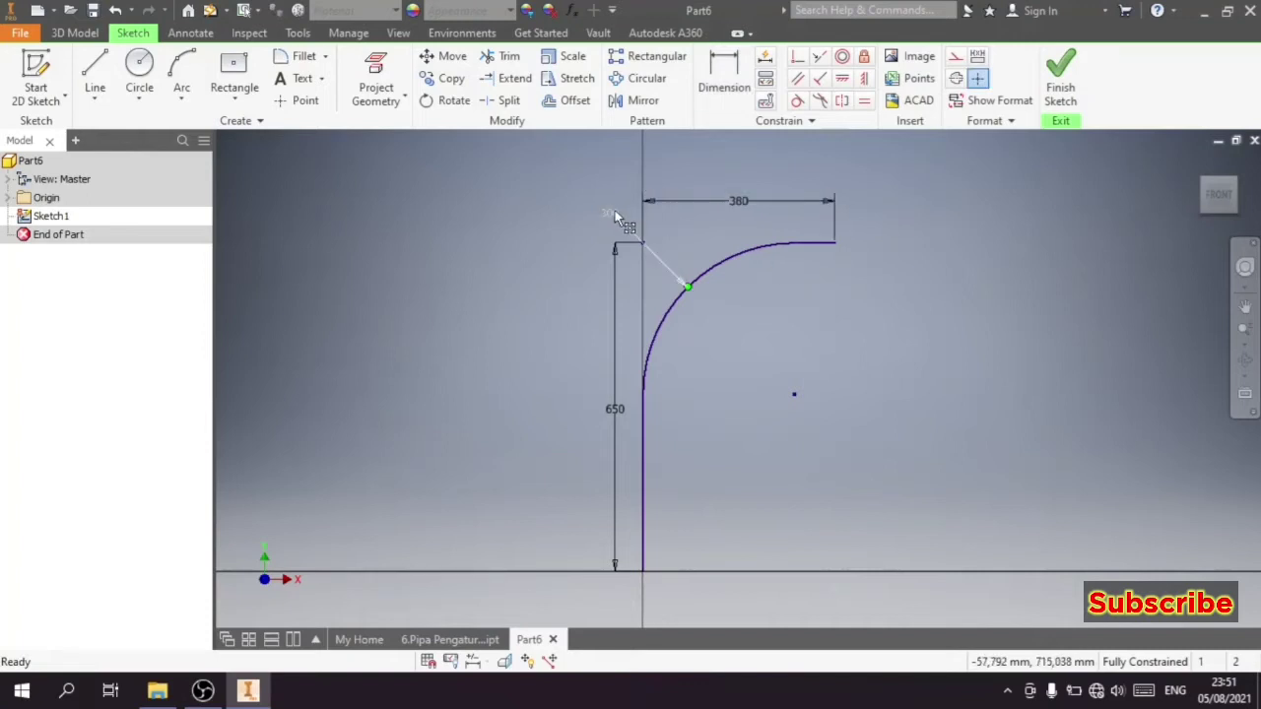
left_click_drag(683, 283, 735, 329)
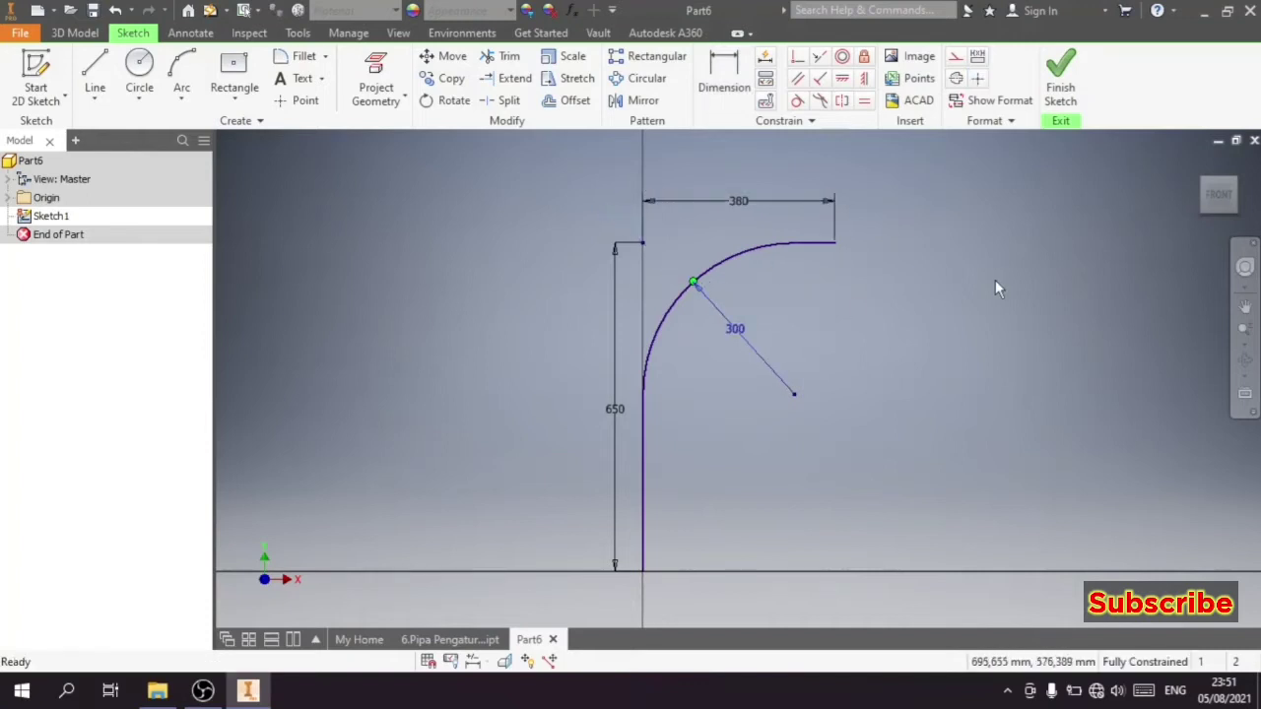
scroll(699, 247, "down", 2)
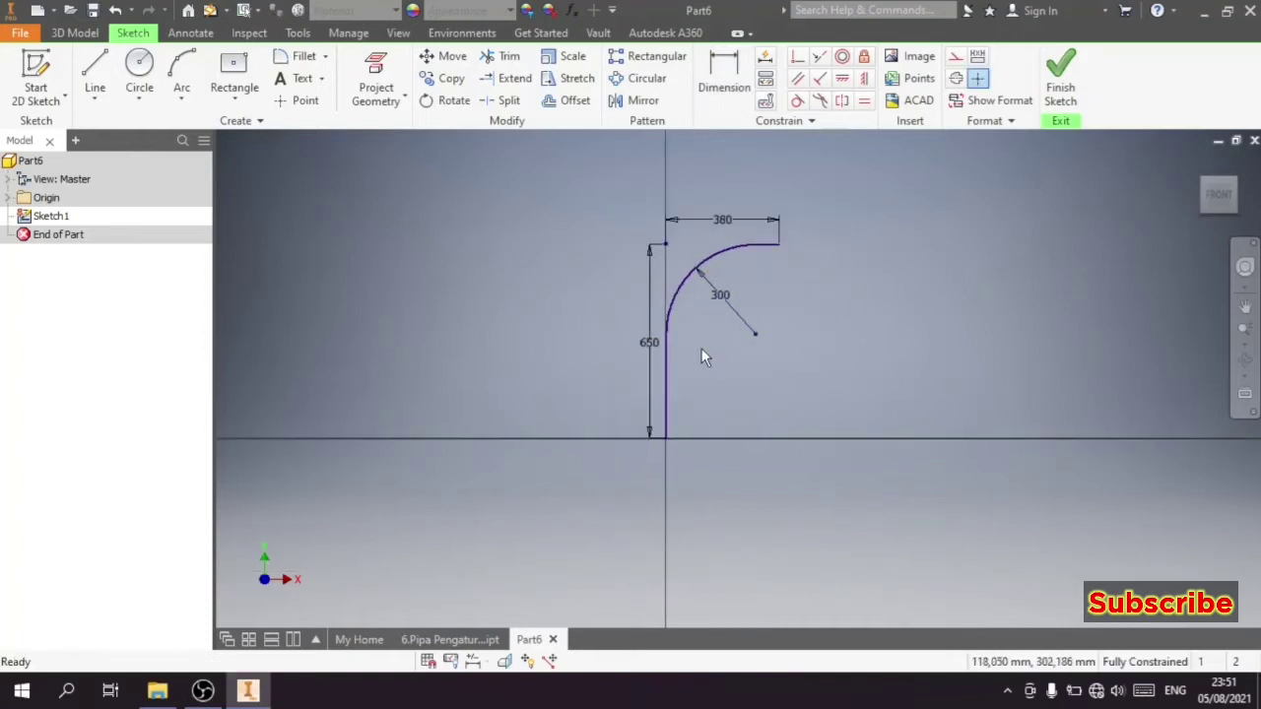
middle_click_drag(701, 347, 652, 386)
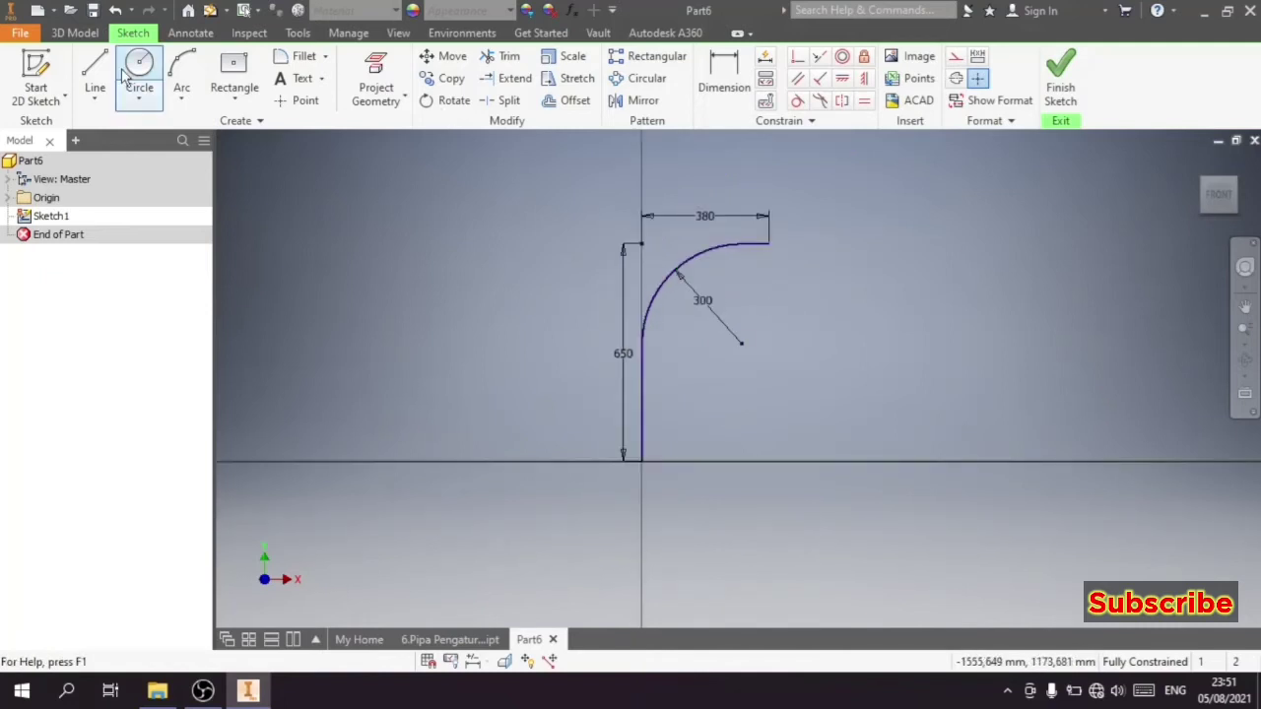
Step: Finish the path sketch, place Work Plane1 at the path's bottom endpoint, and sketch on it
left_click(1060, 84)
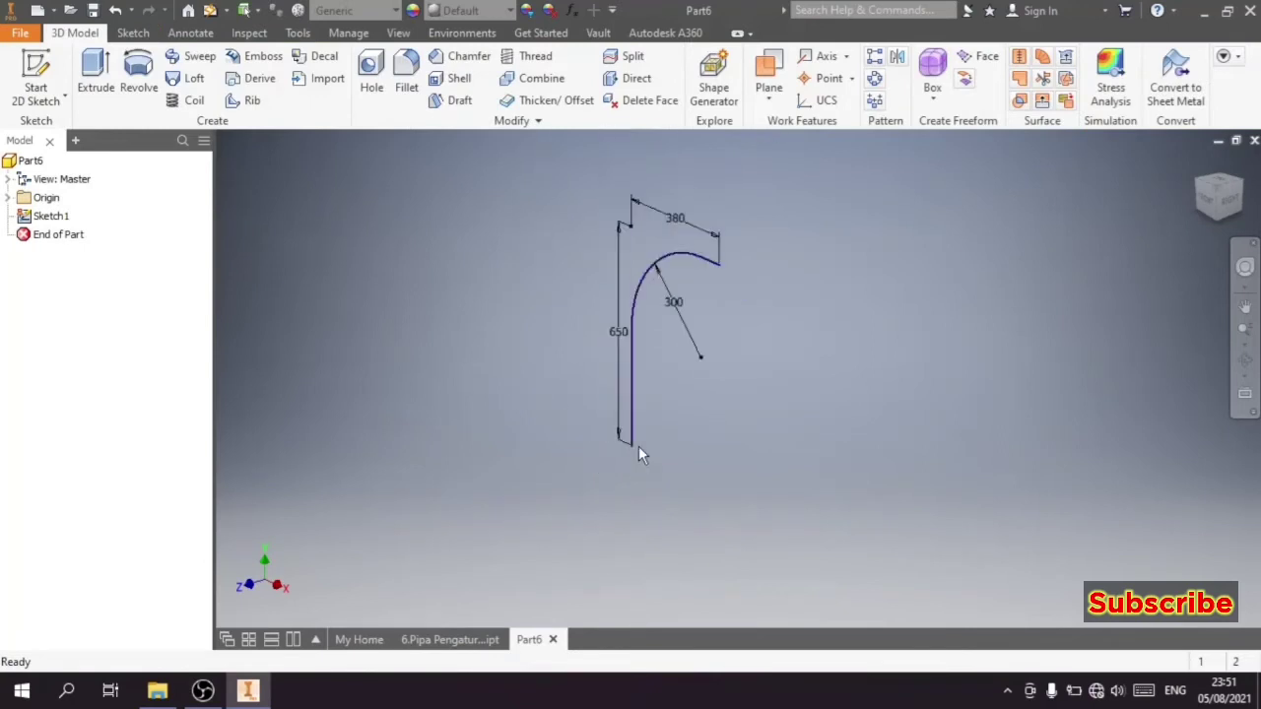
left_click(761, 73)
scroll(612, 463, "down", 3)
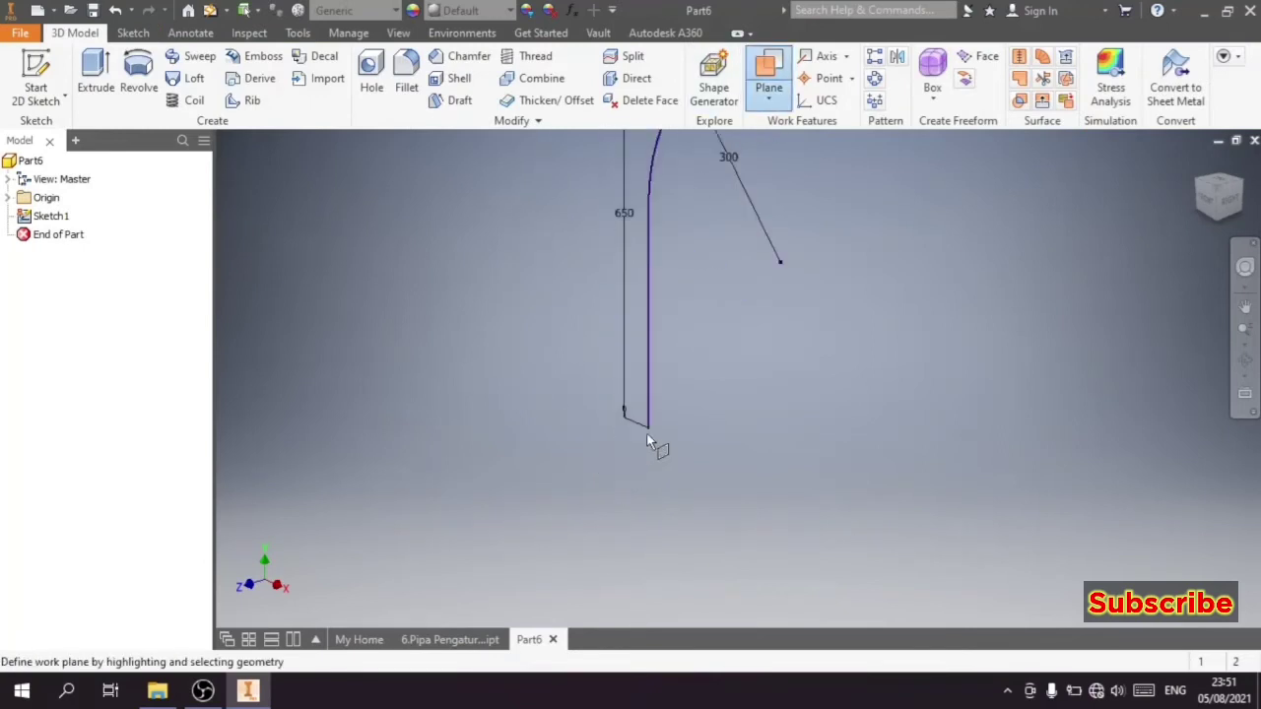
left_click(649, 431)
left_click(647, 427)
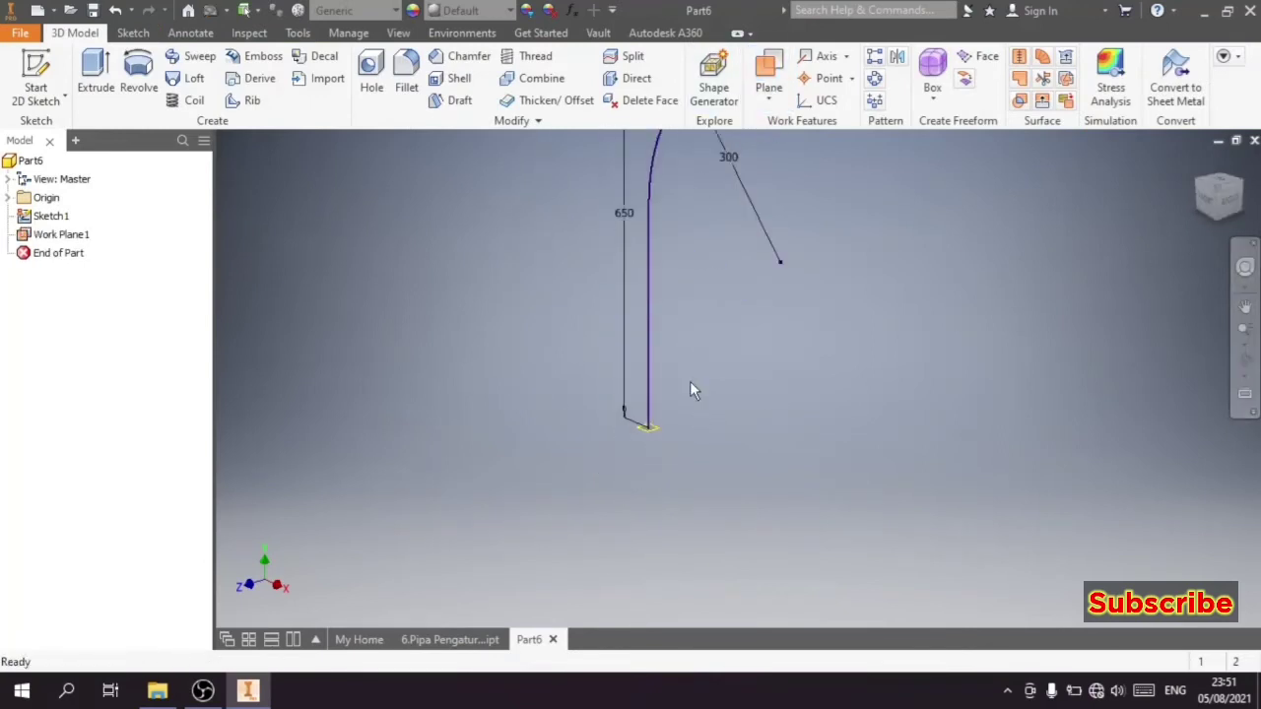
left_click(658, 428)
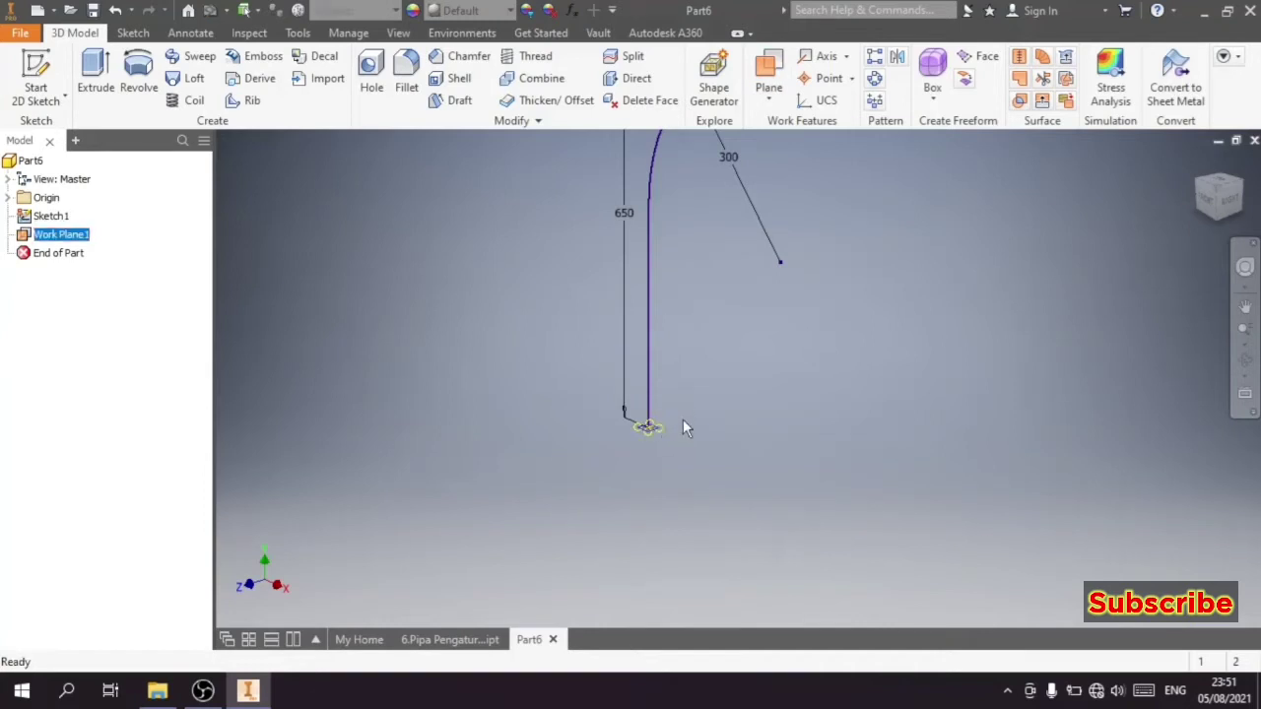
left_click(678, 416)
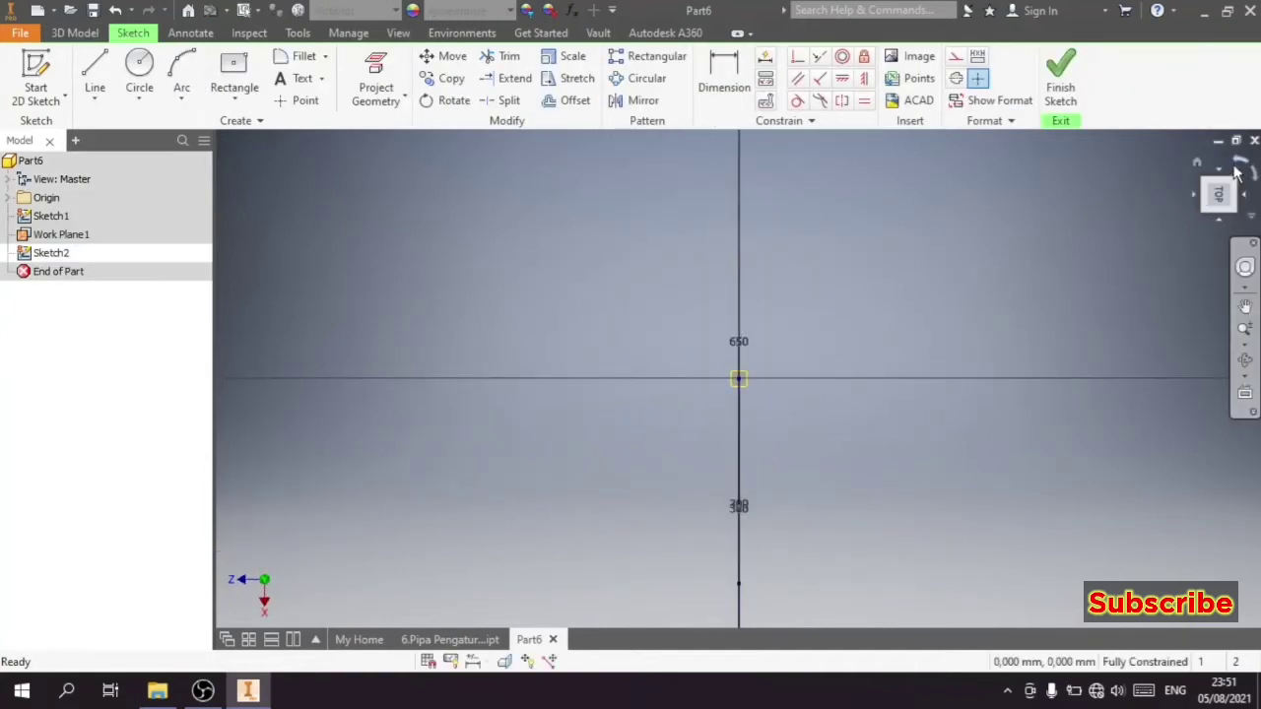
Step: Turn the view to an isometric 3D orientation of the sketch
left_click(1238, 171)
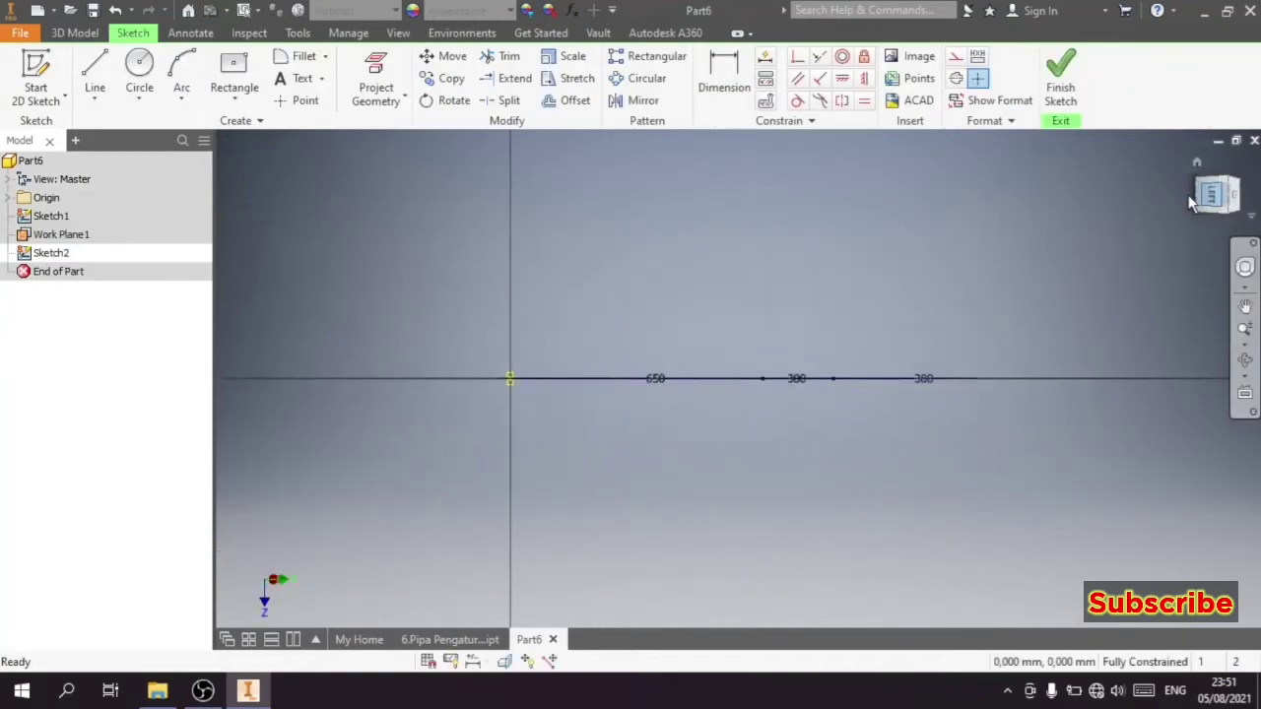
left_click(1190, 200)
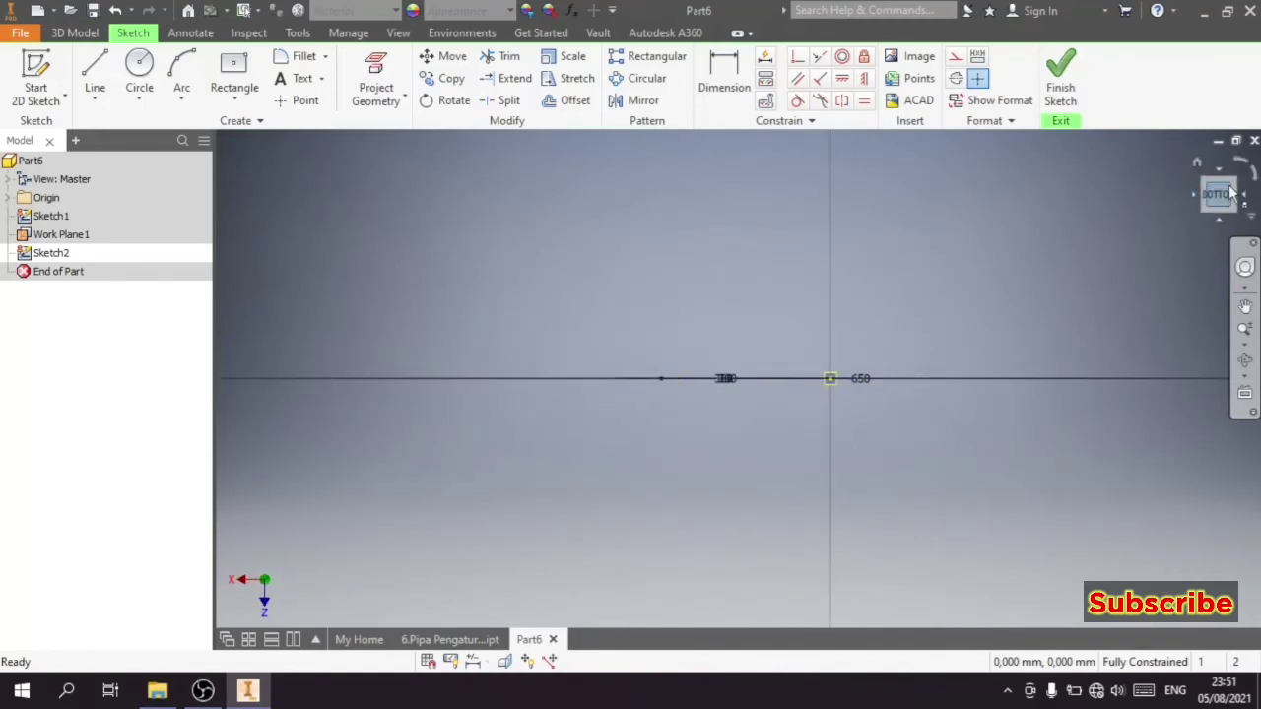
left_click(1240, 201)
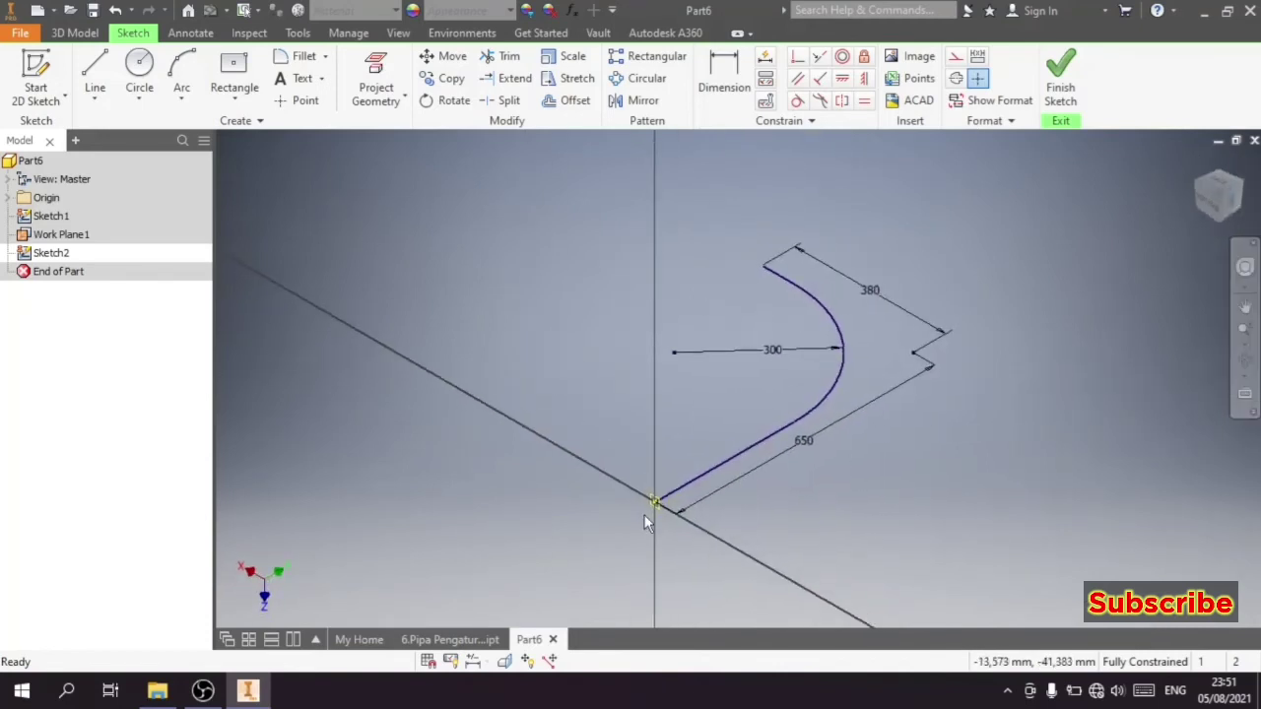
scroll(670, 493, "up", 3)
scroll(684, 460, "up", 3)
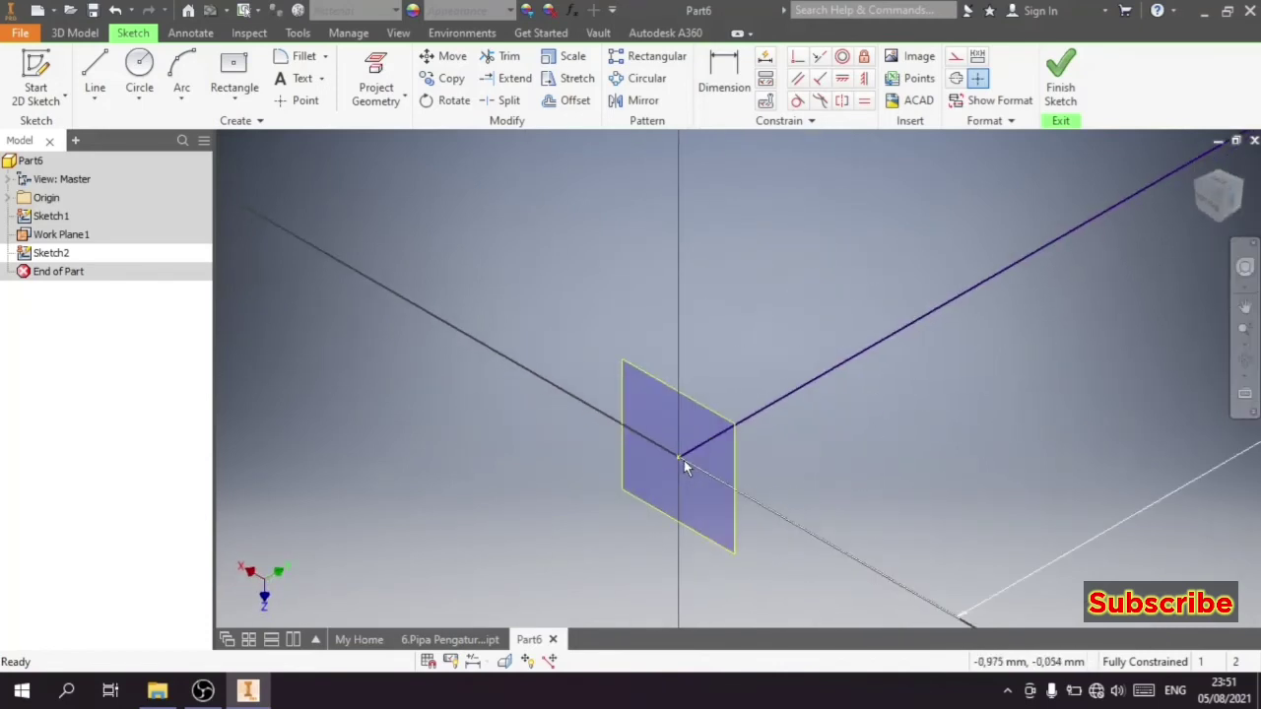
Step: Draw a 200 diameter circle centred on the path's lower end and finish Sketch2
left_click(139, 66)
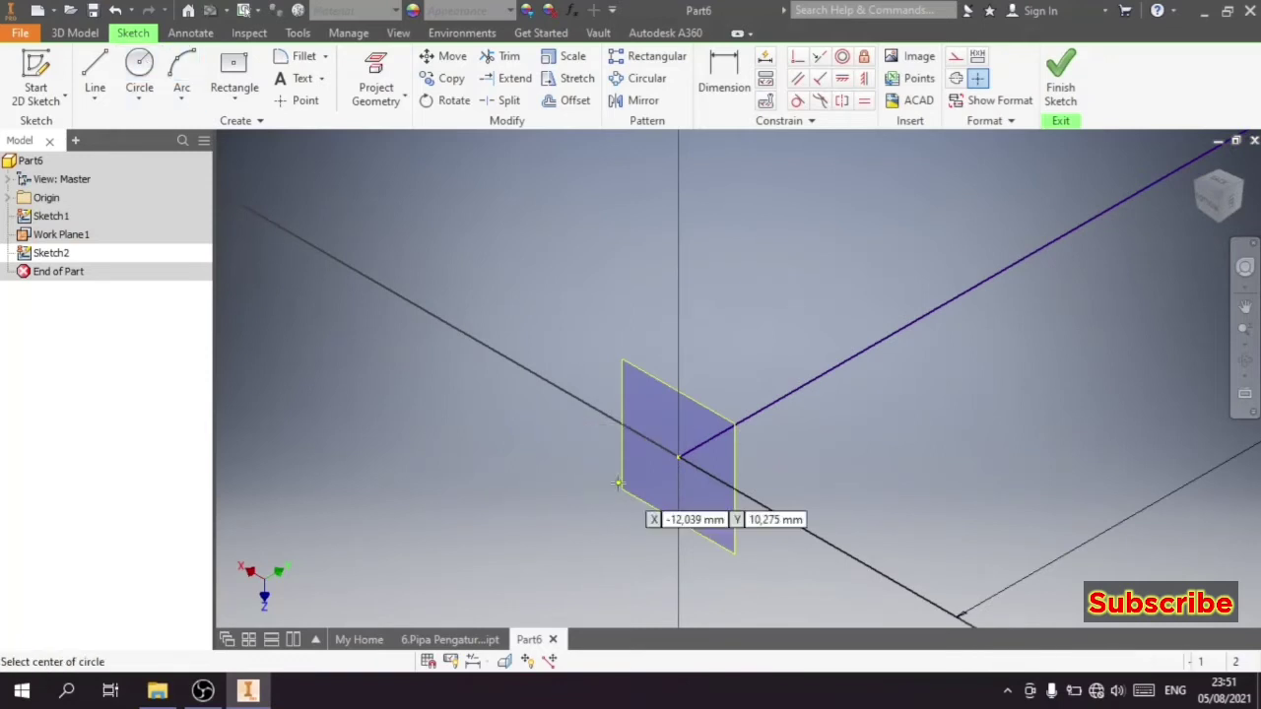
left_click(680, 458)
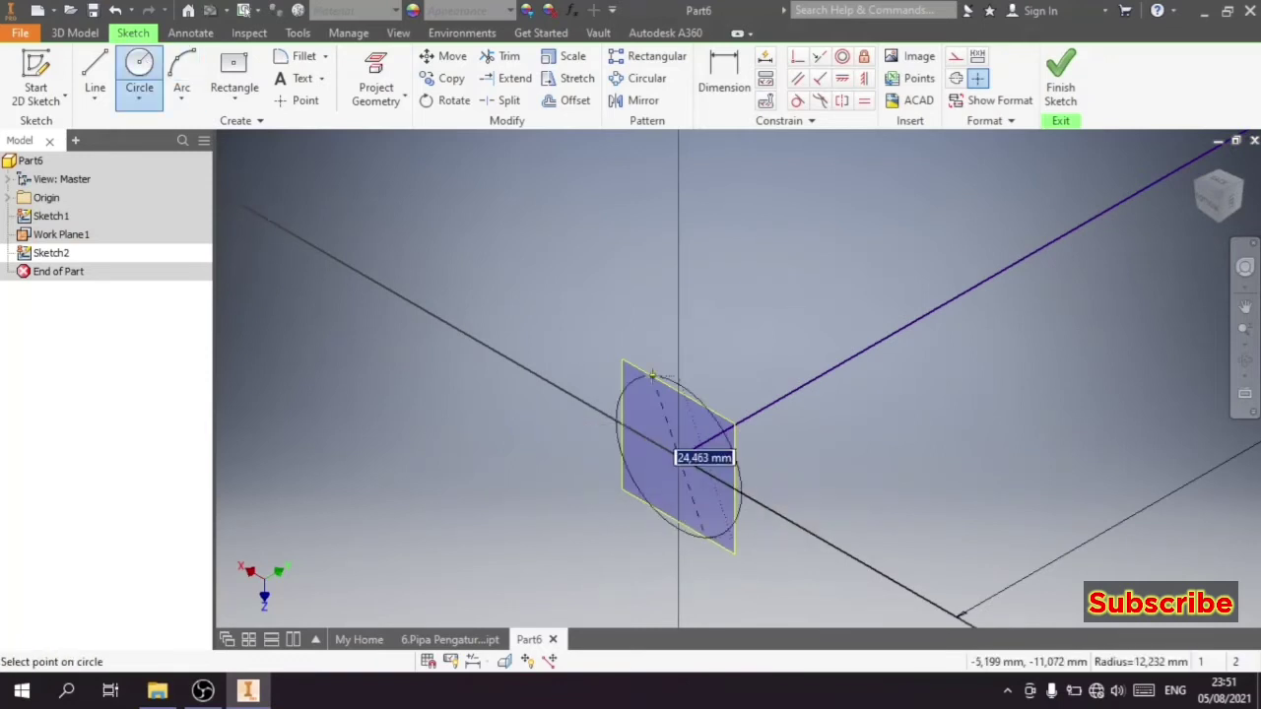
type("200")
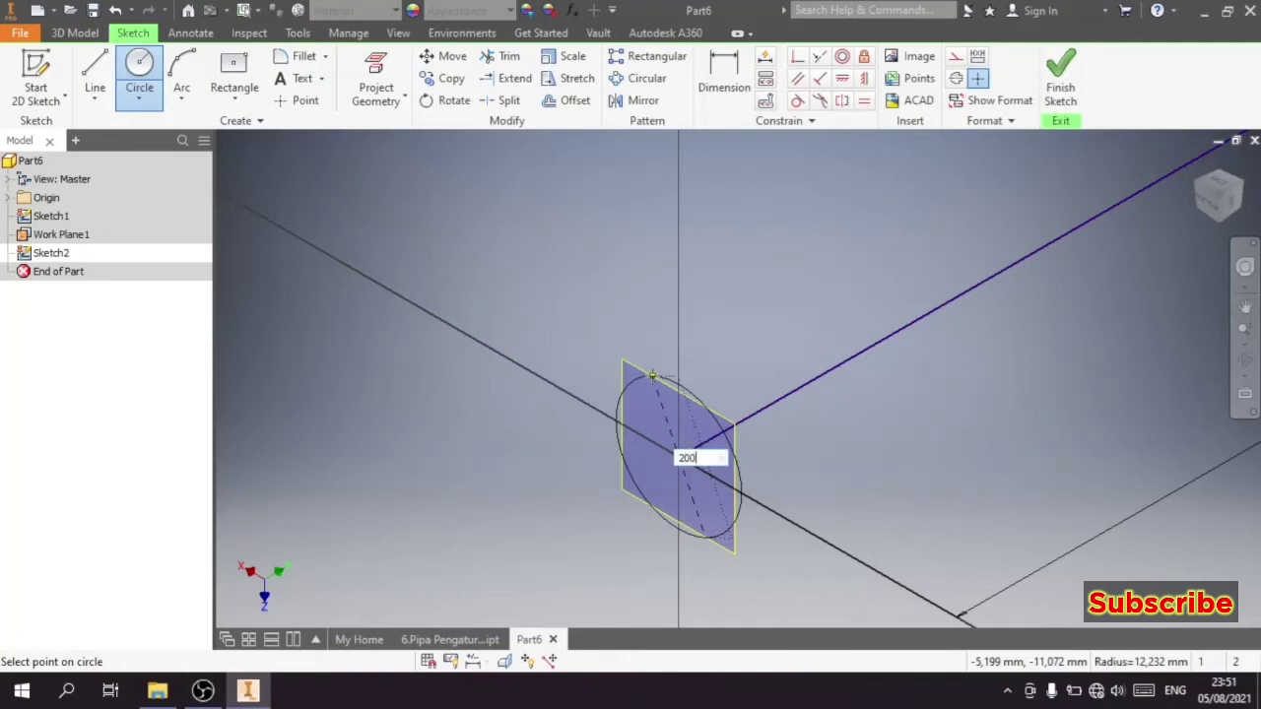
key("Return")
scroll(645, 379, "down", 1)
scroll(640, 374, "down", 1)
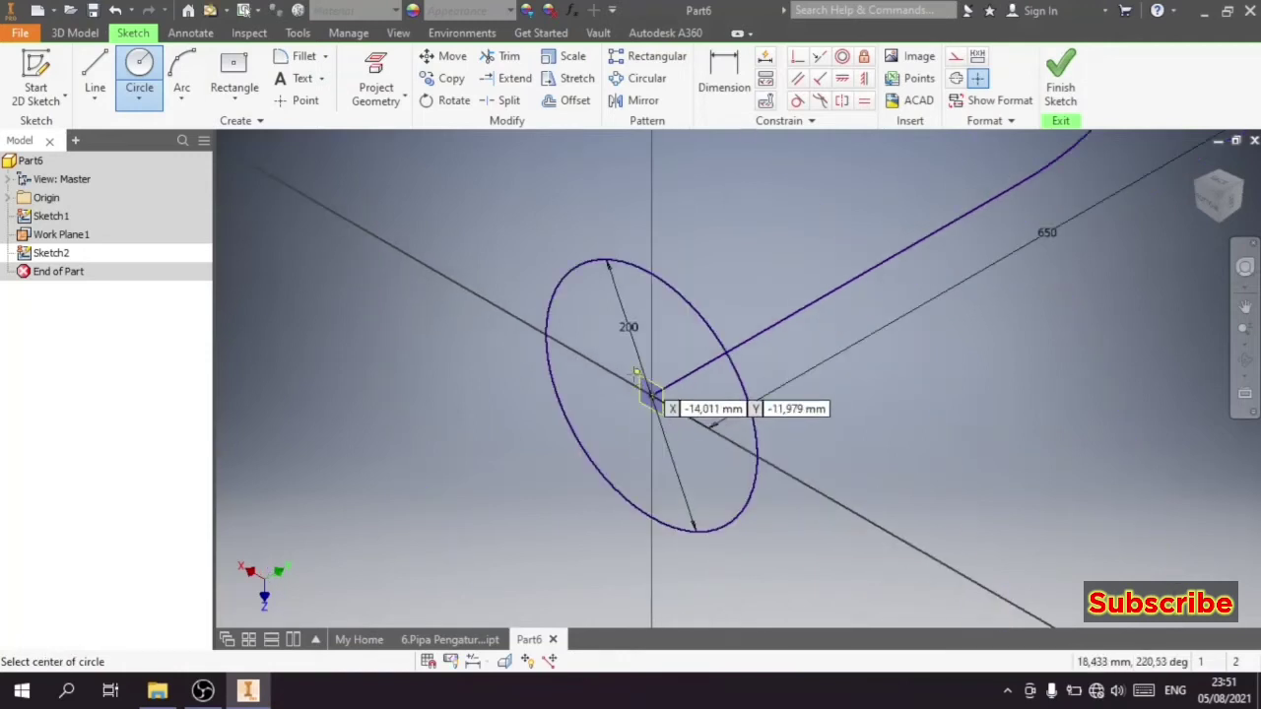
scroll(638, 373, "down", 2)
right_click(583, 305)
left_click(631, 314)
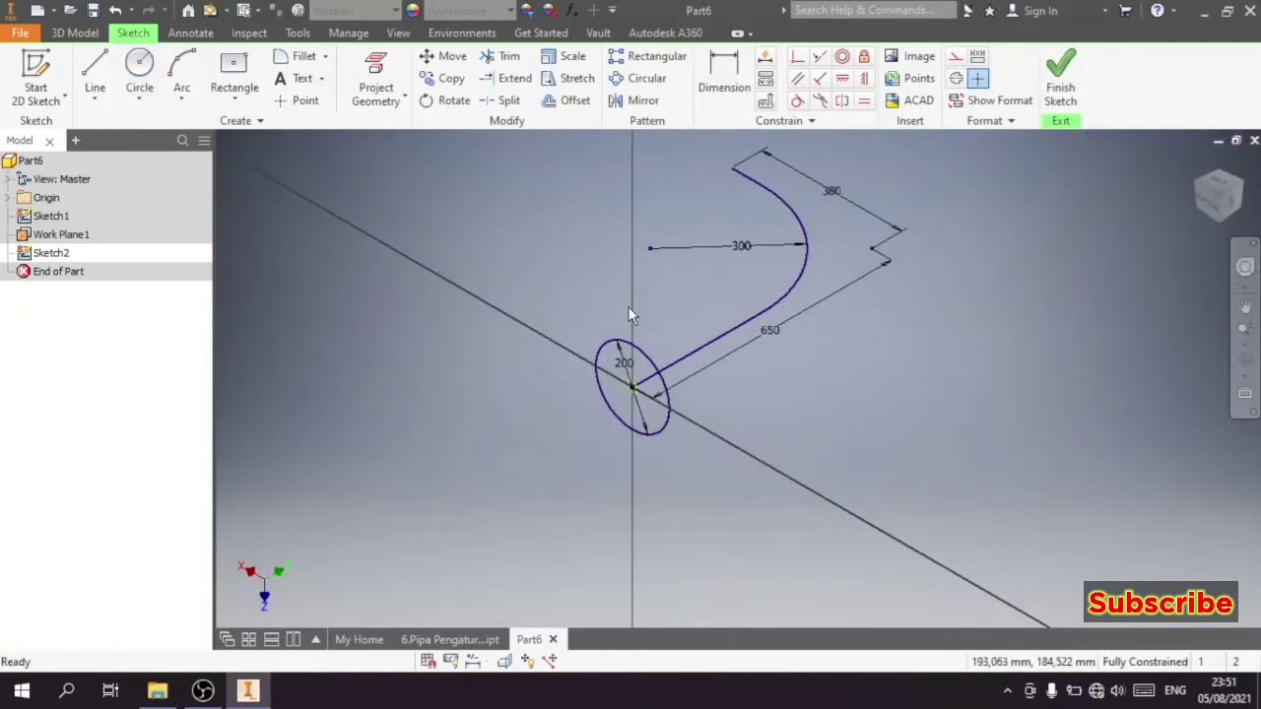
left_click(785, 335)
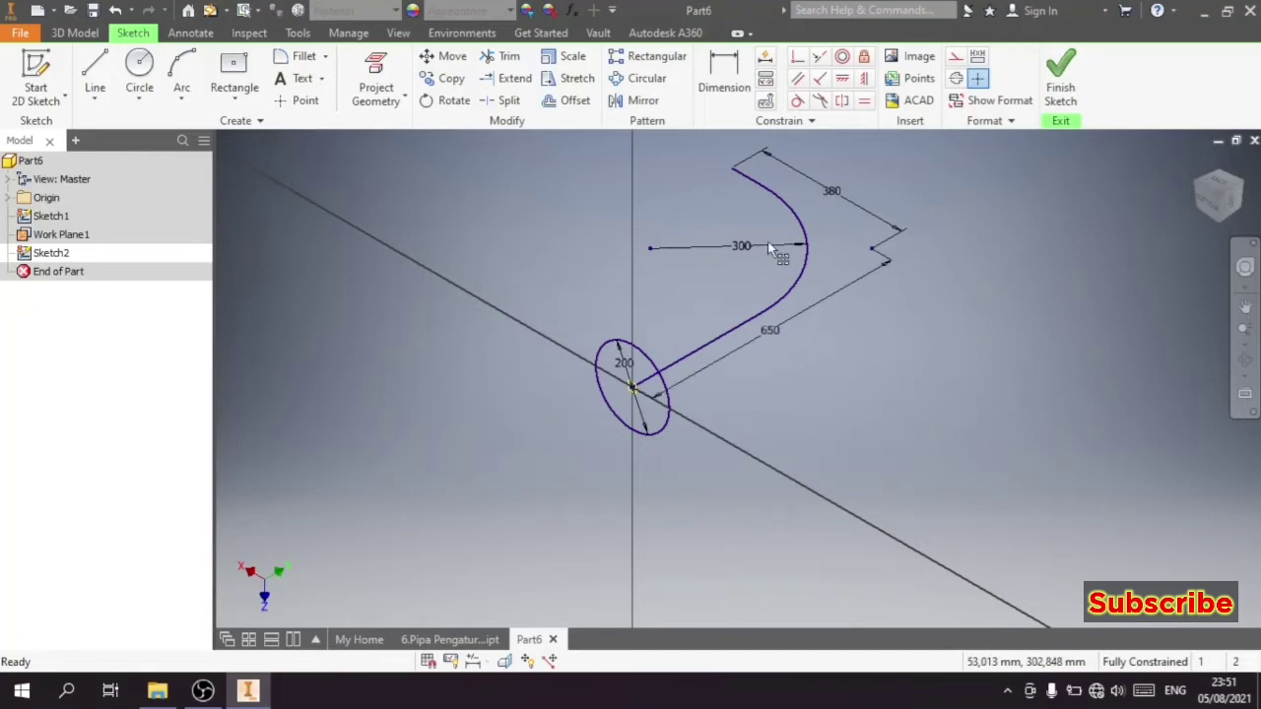
left_click(1060, 89)
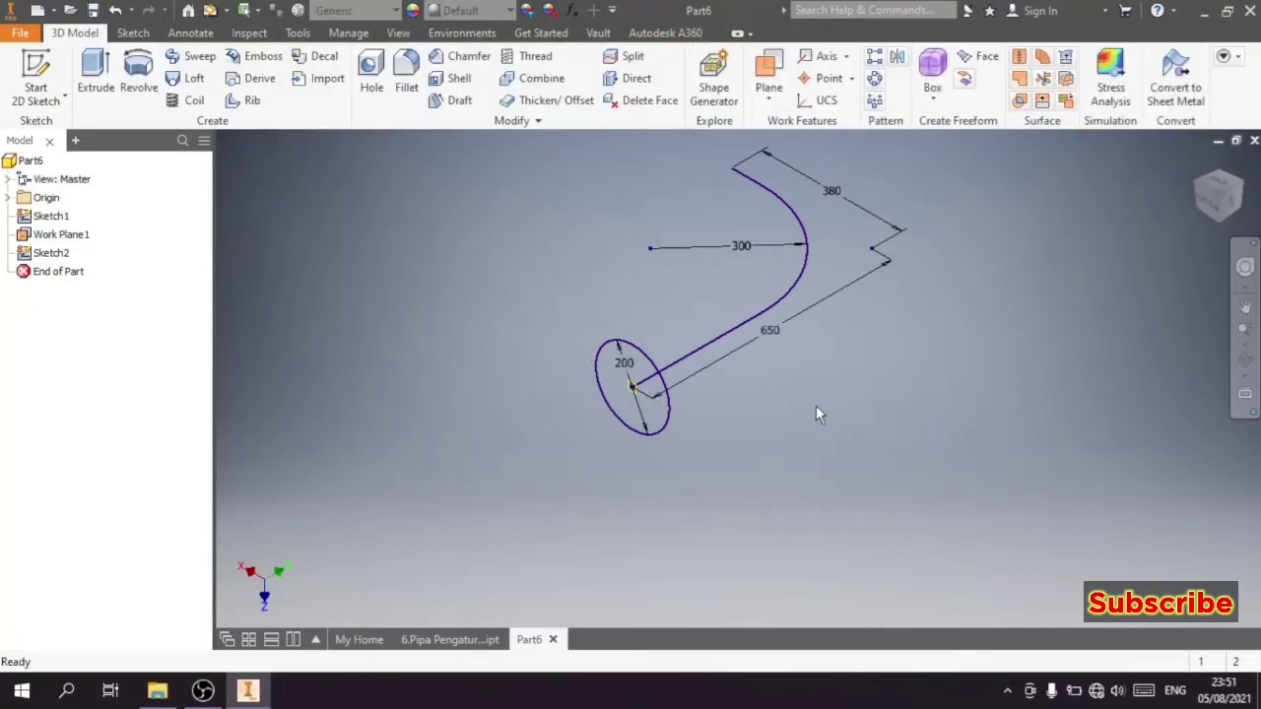
Step: Sweep the 200 circle along the bent path, checking the preview from several views
left_click(199, 59)
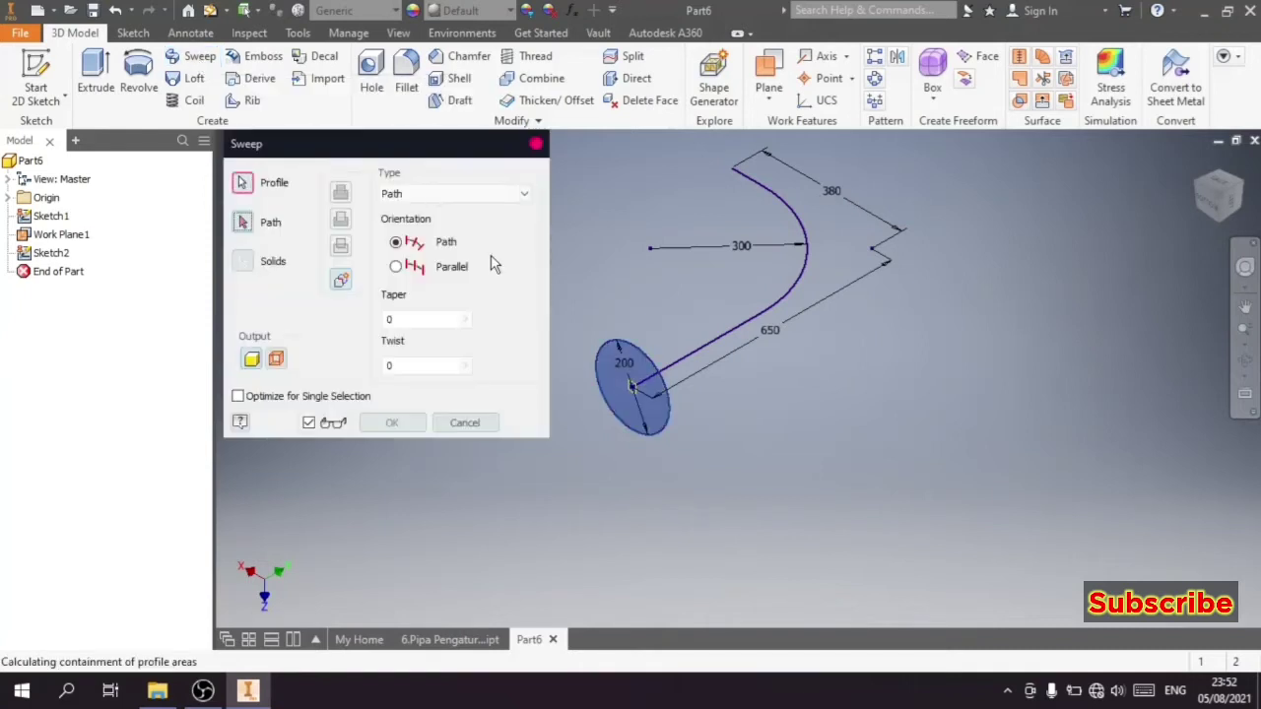
left_click(710, 355)
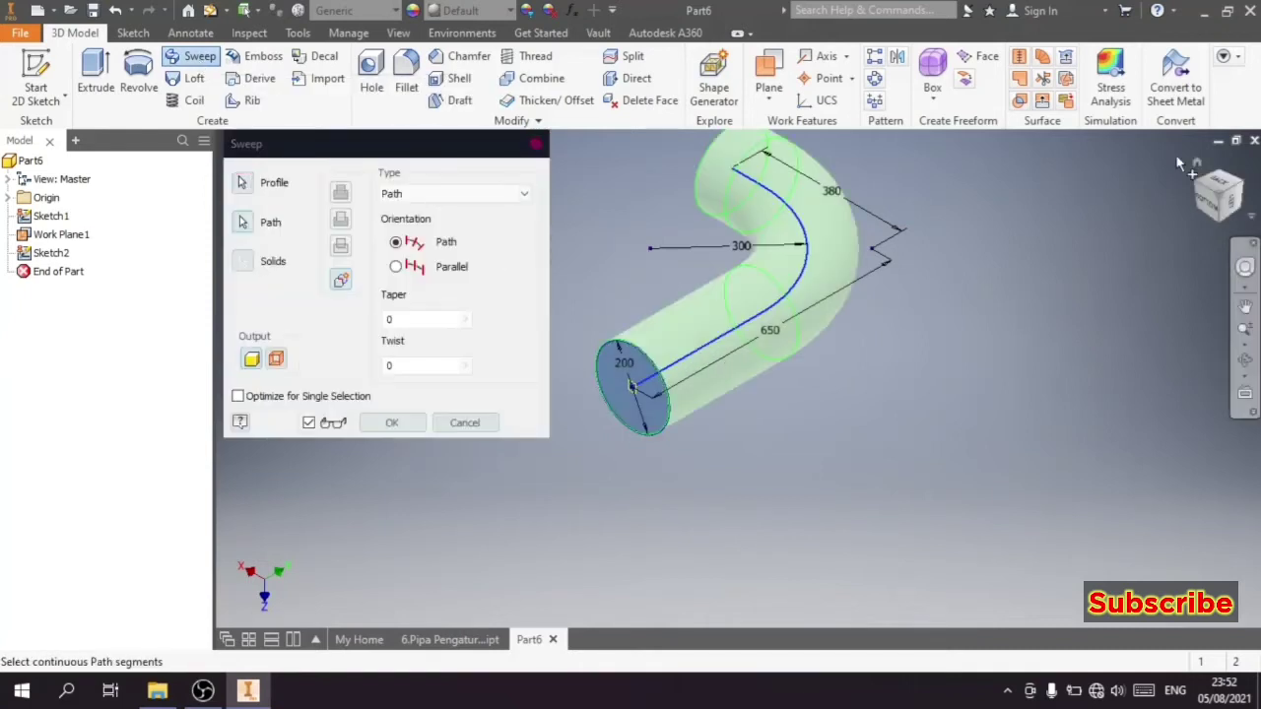
left_click(1219, 185)
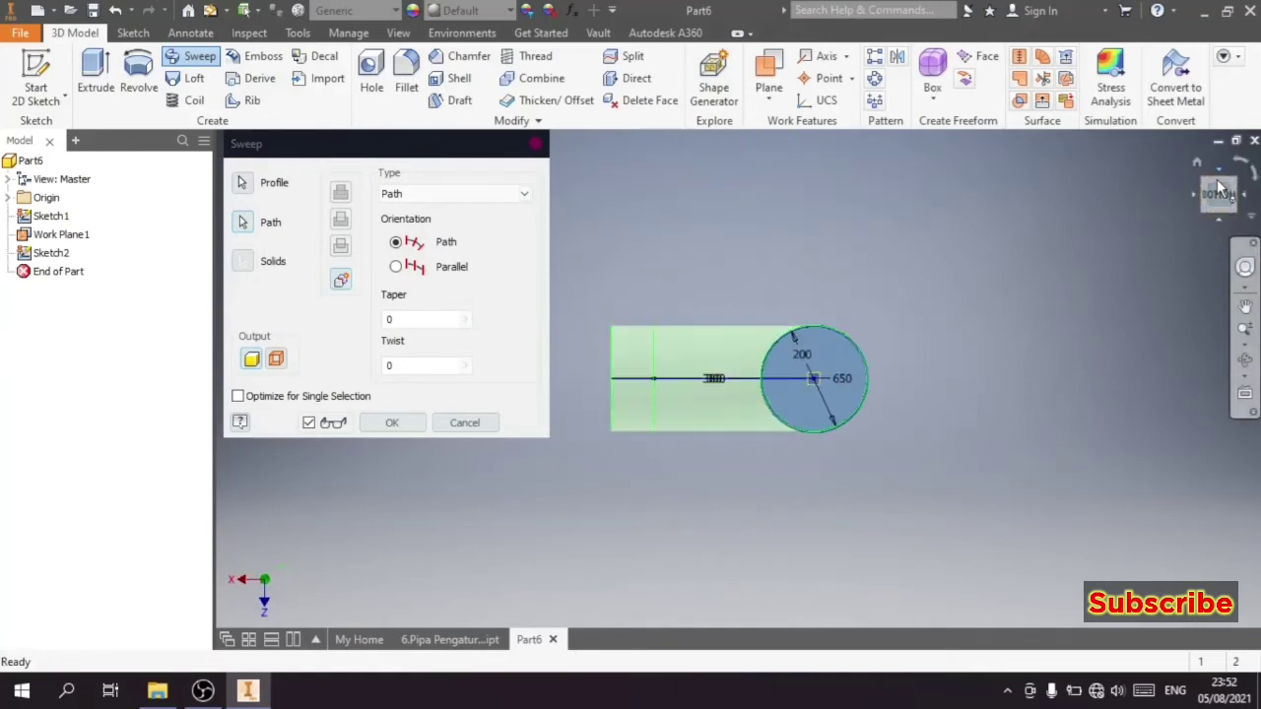
left_click(1220, 185)
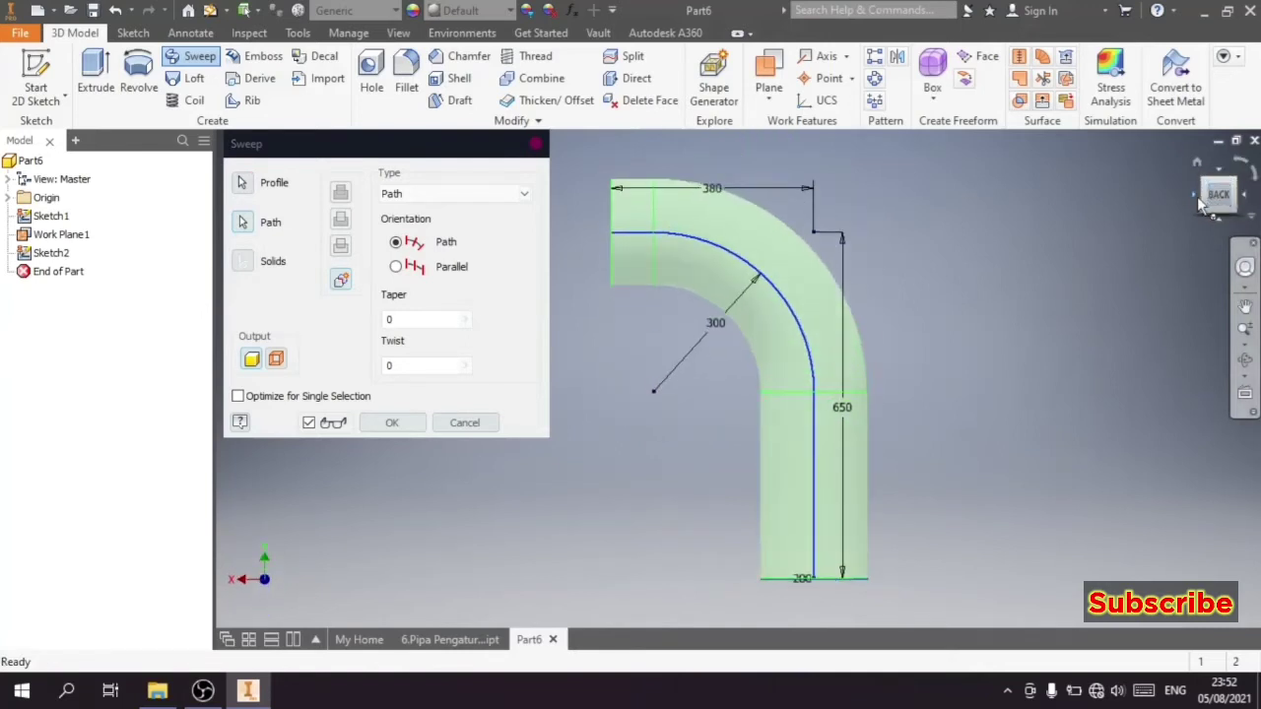
left_click(1197, 202)
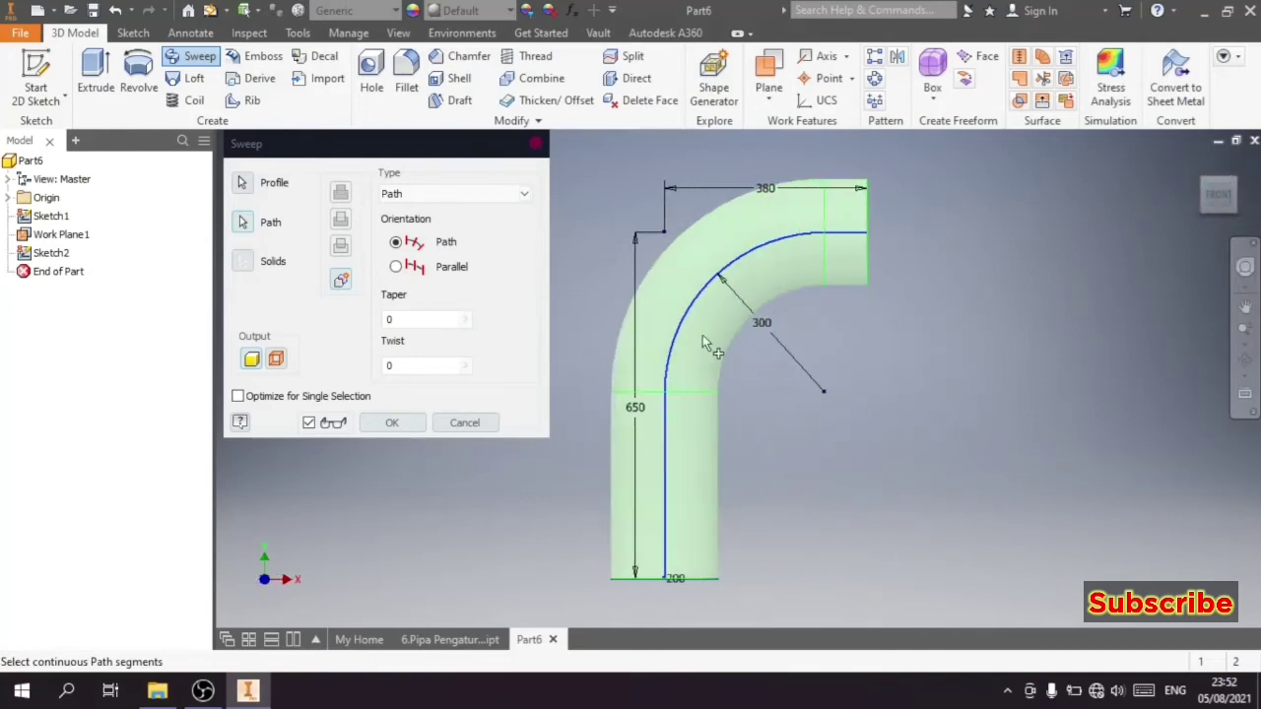
left_click(391, 422)
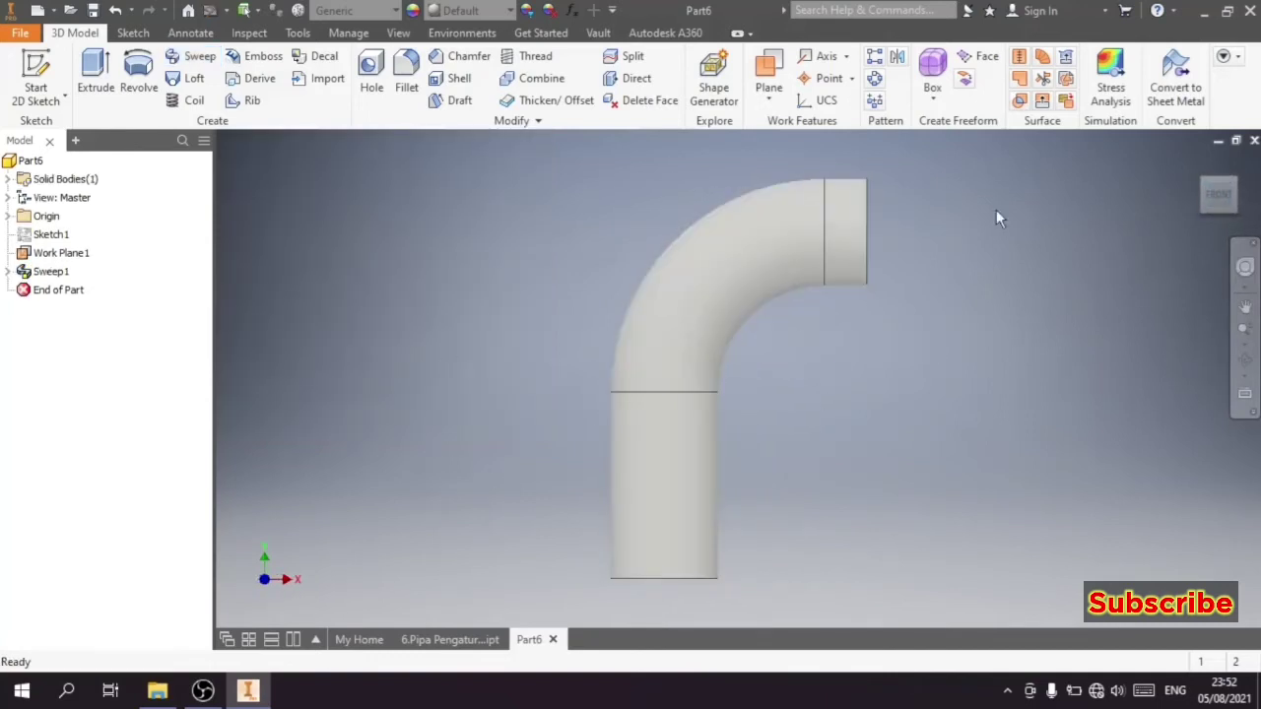
Step: Hide Work Plane1 by turning off its visibility
mouse_move(1219, 198)
left_click(1219, 219)
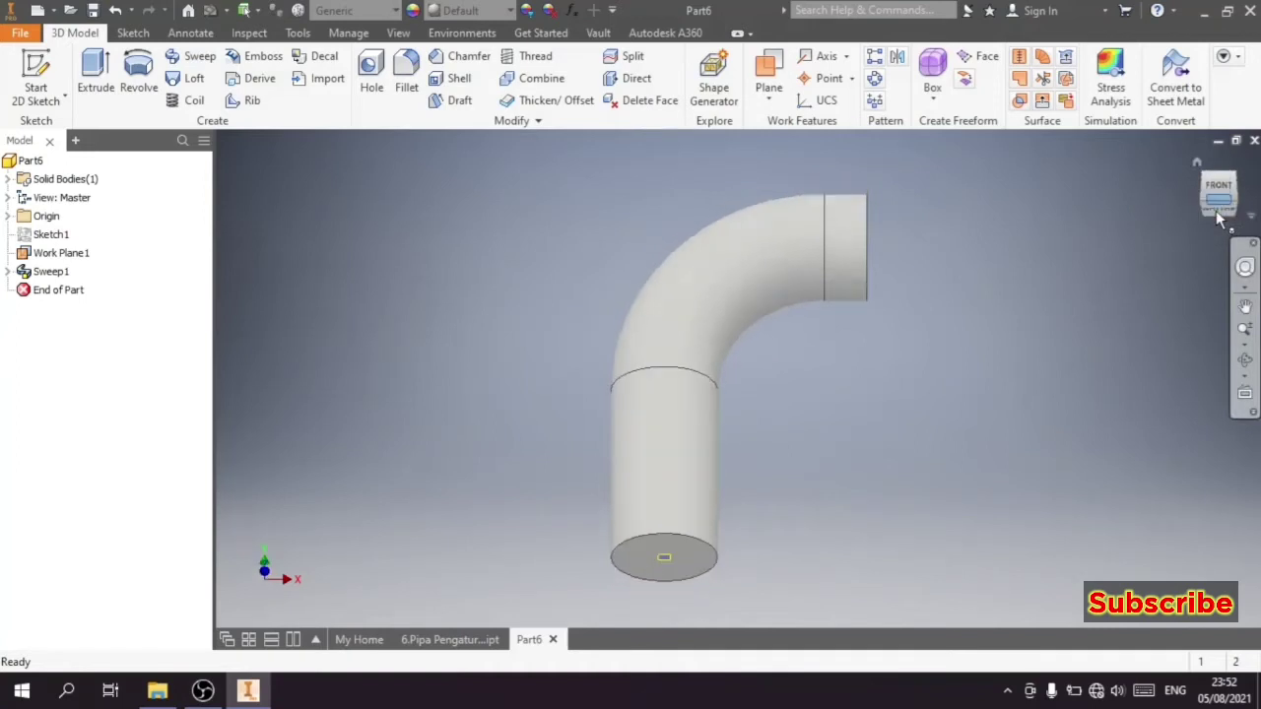
right_click(67, 255)
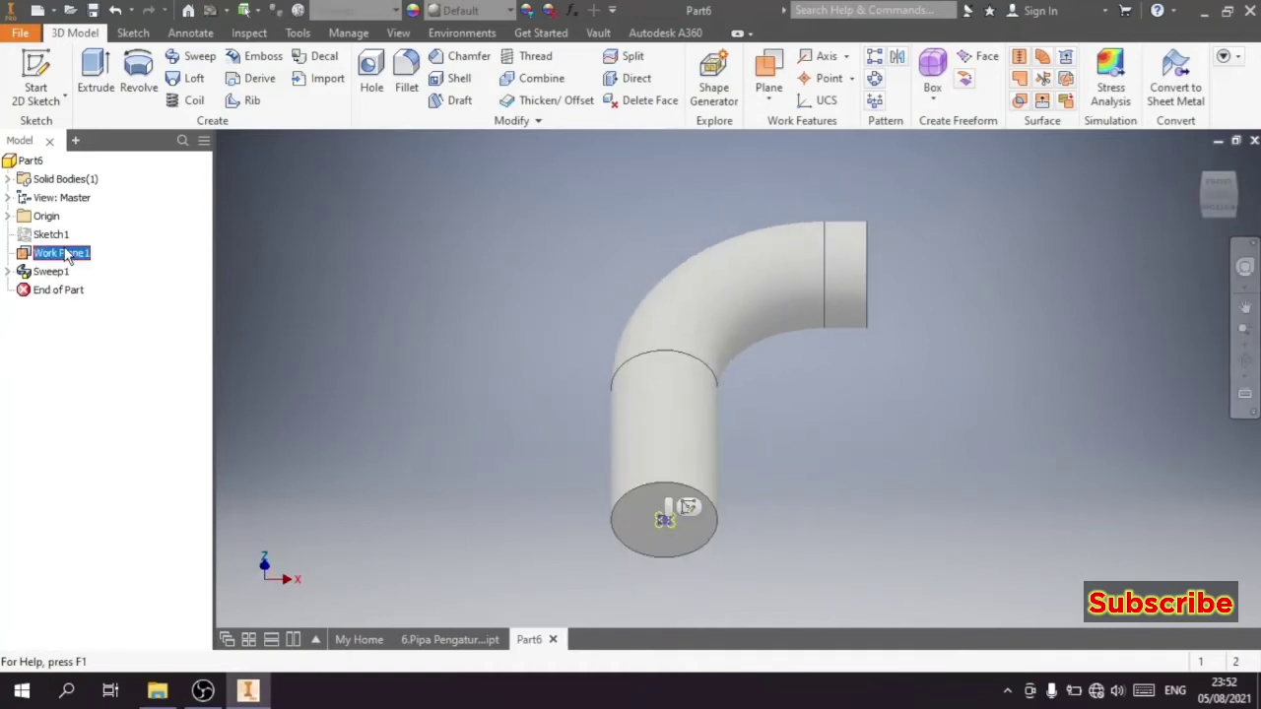
left_click(108, 405)
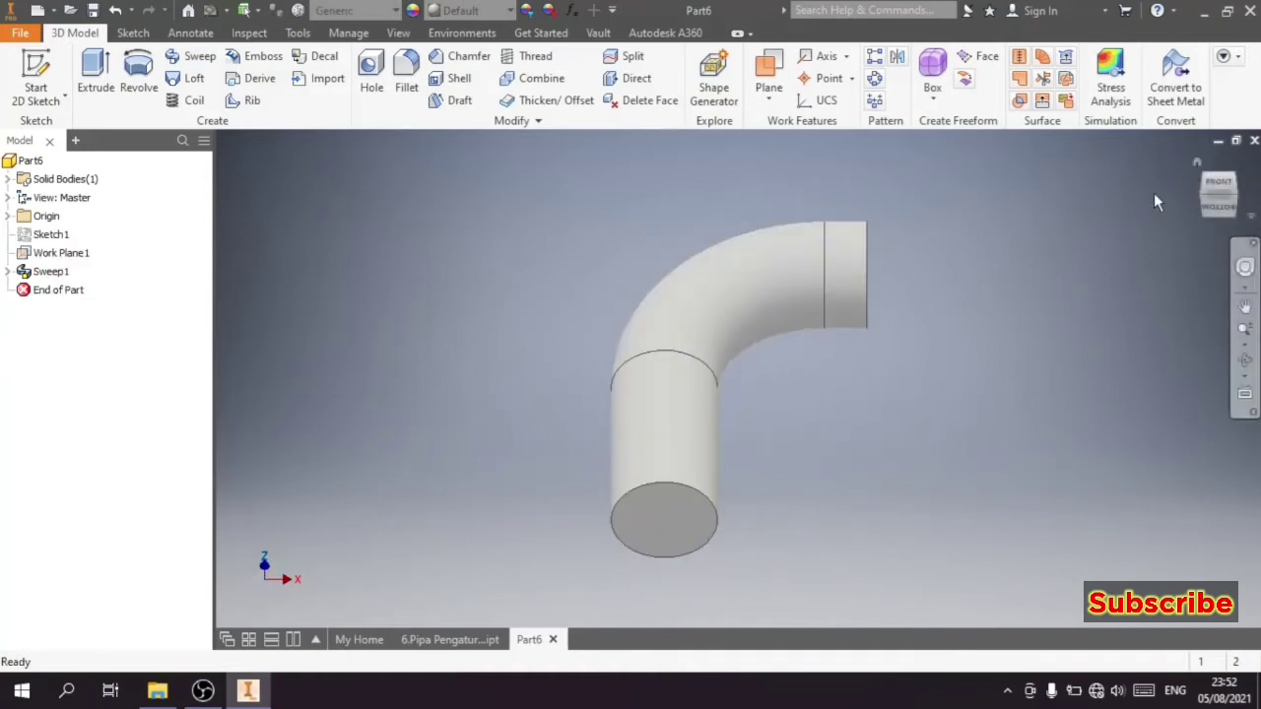
Step: Select the origin XY Plane through the pipe and start a new sketch on it
left_click(1220, 185)
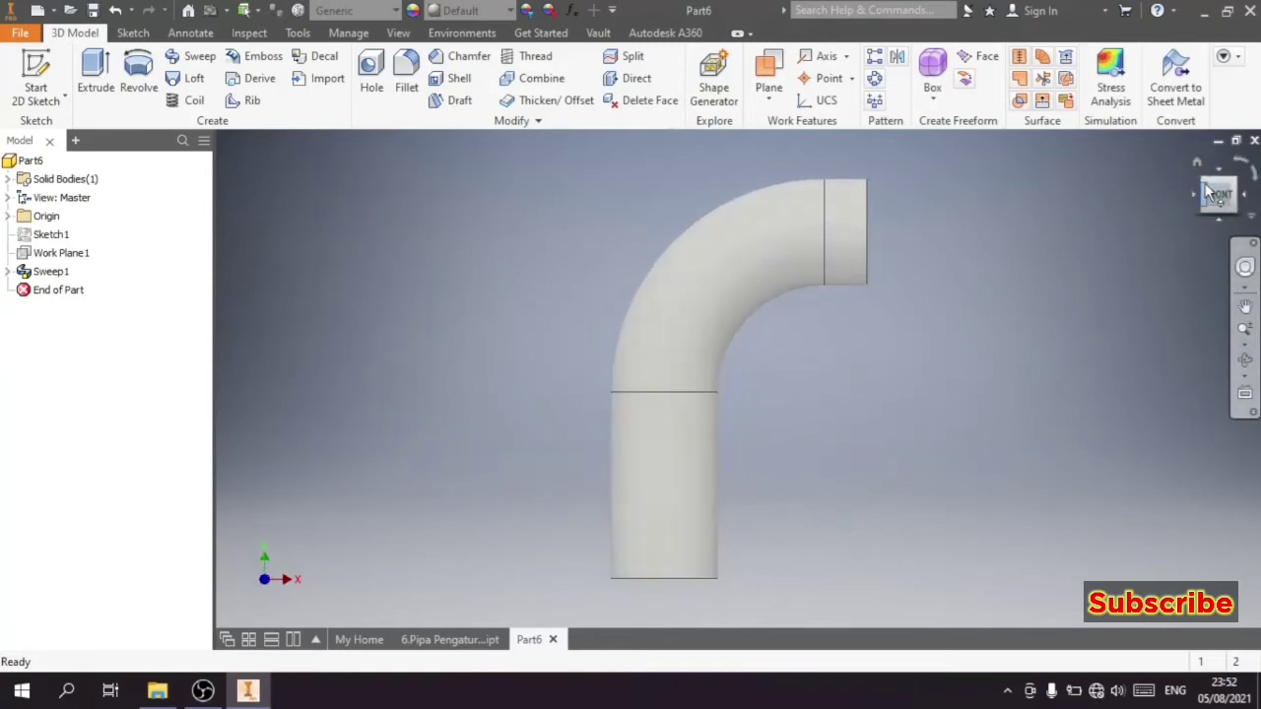
left_click(1203, 189)
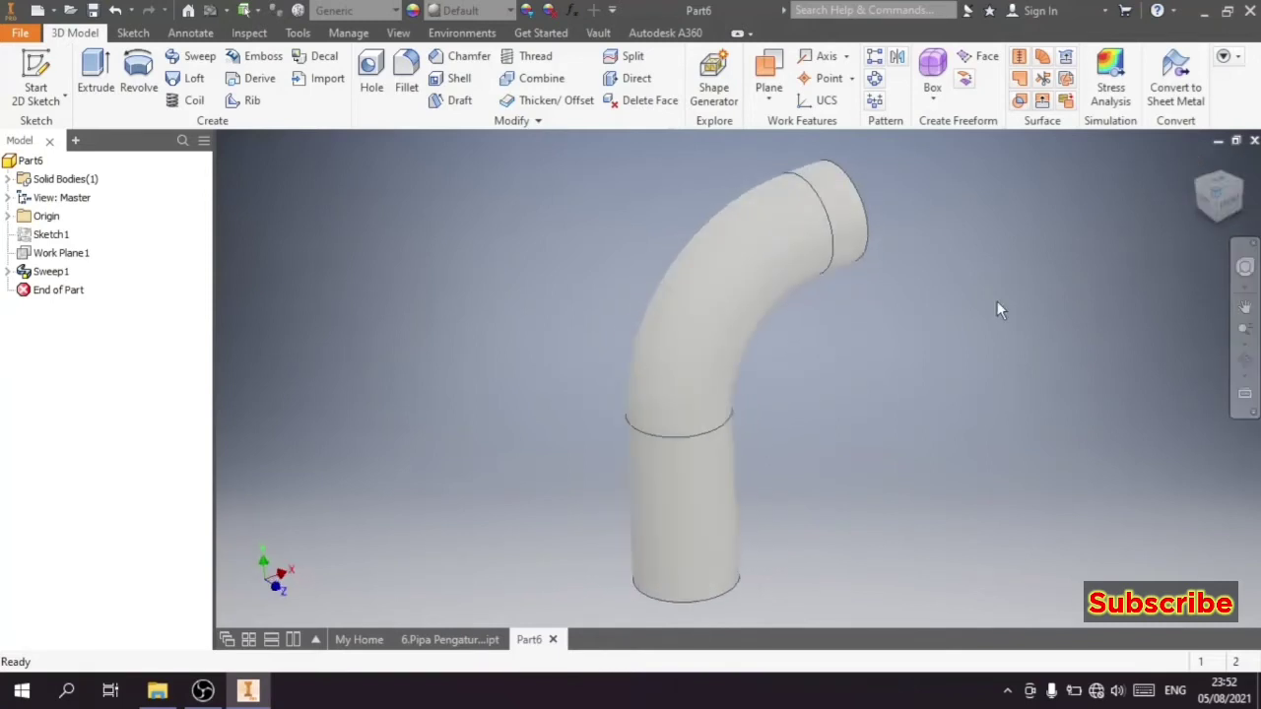
left_click(8, 216)
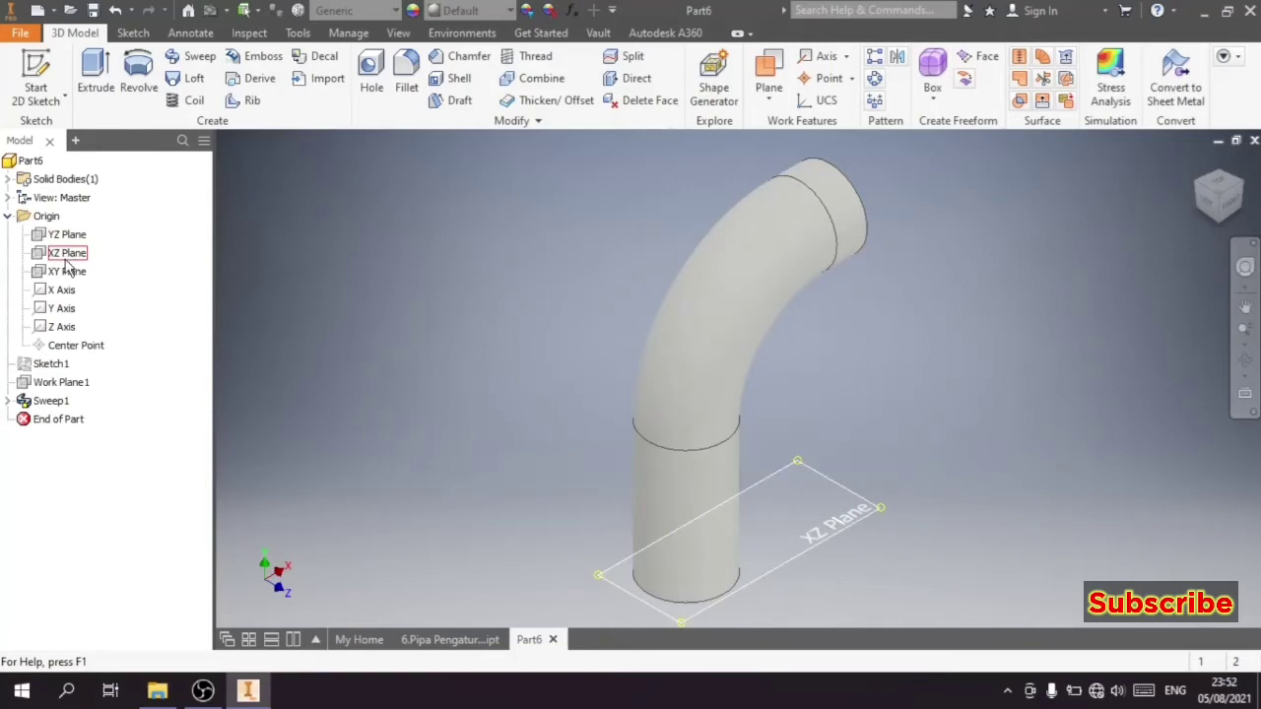
left_click(67, 271)
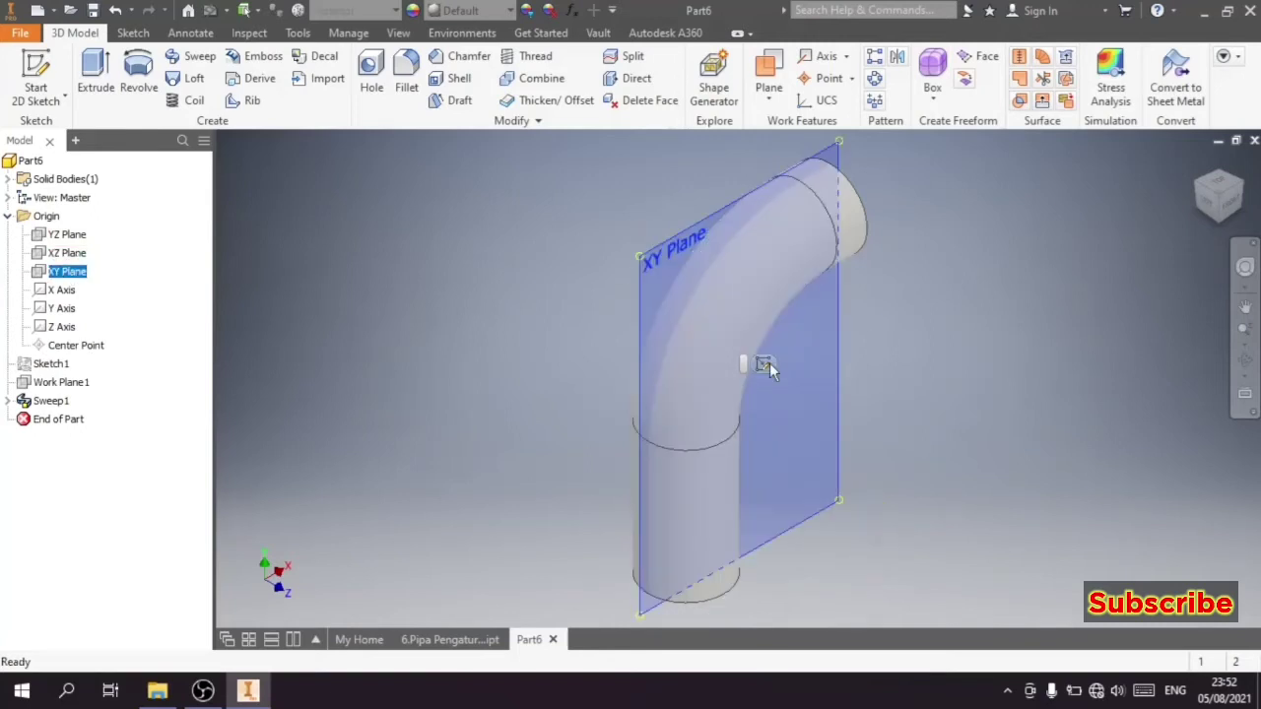
left_click(1204, 200)
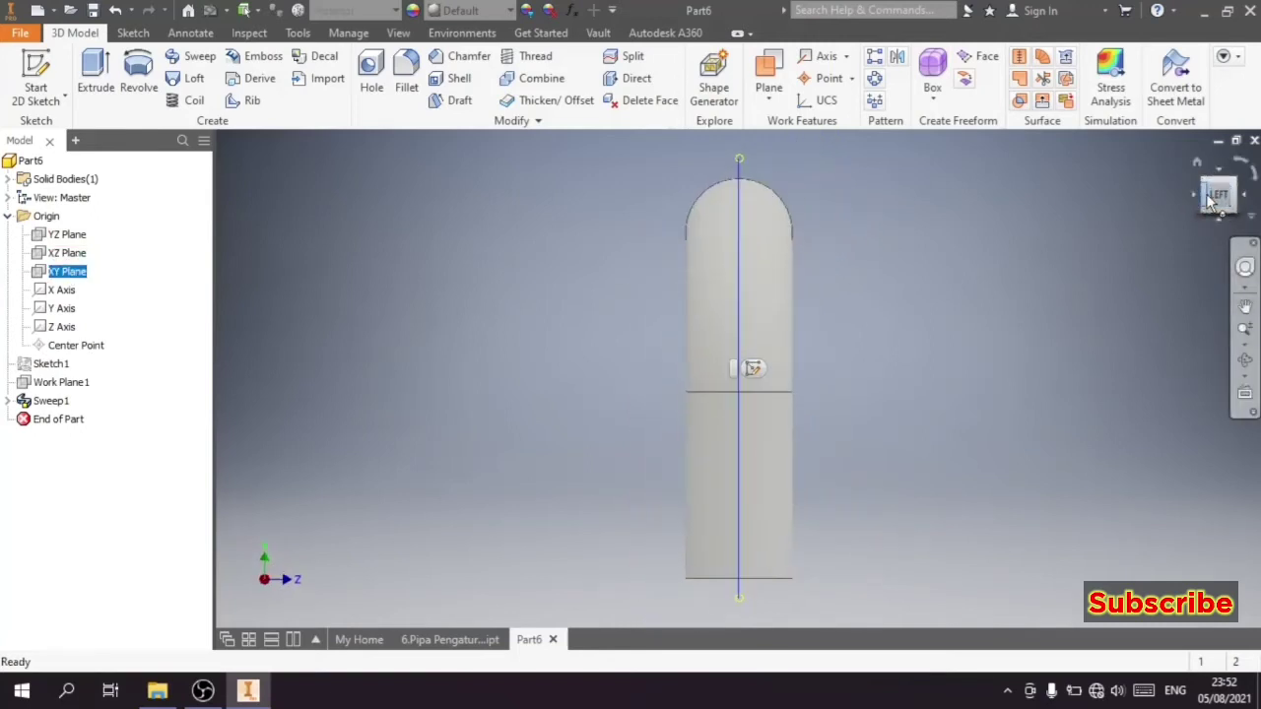
left_click(752, 370)
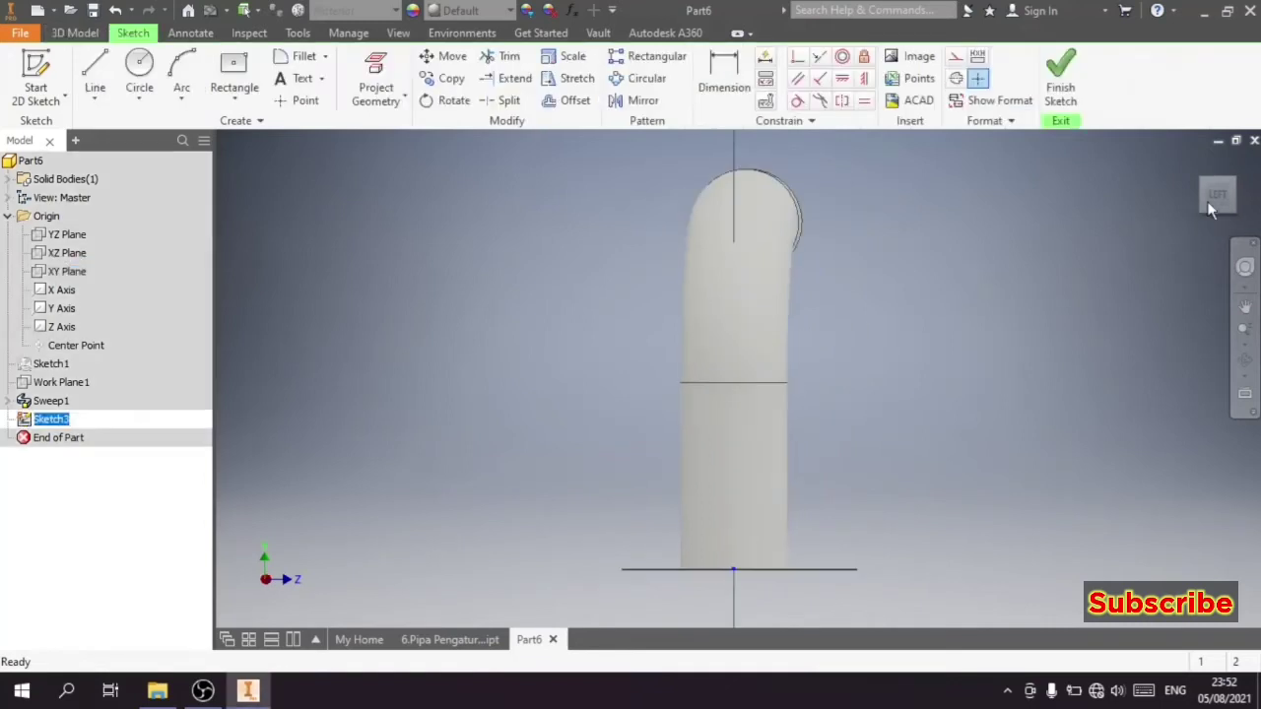
Step: Slice away the pipe graphics to expose the sketch plane
scroll(734, 475, "down", 3)
scroll(753, 409, "up", 5)
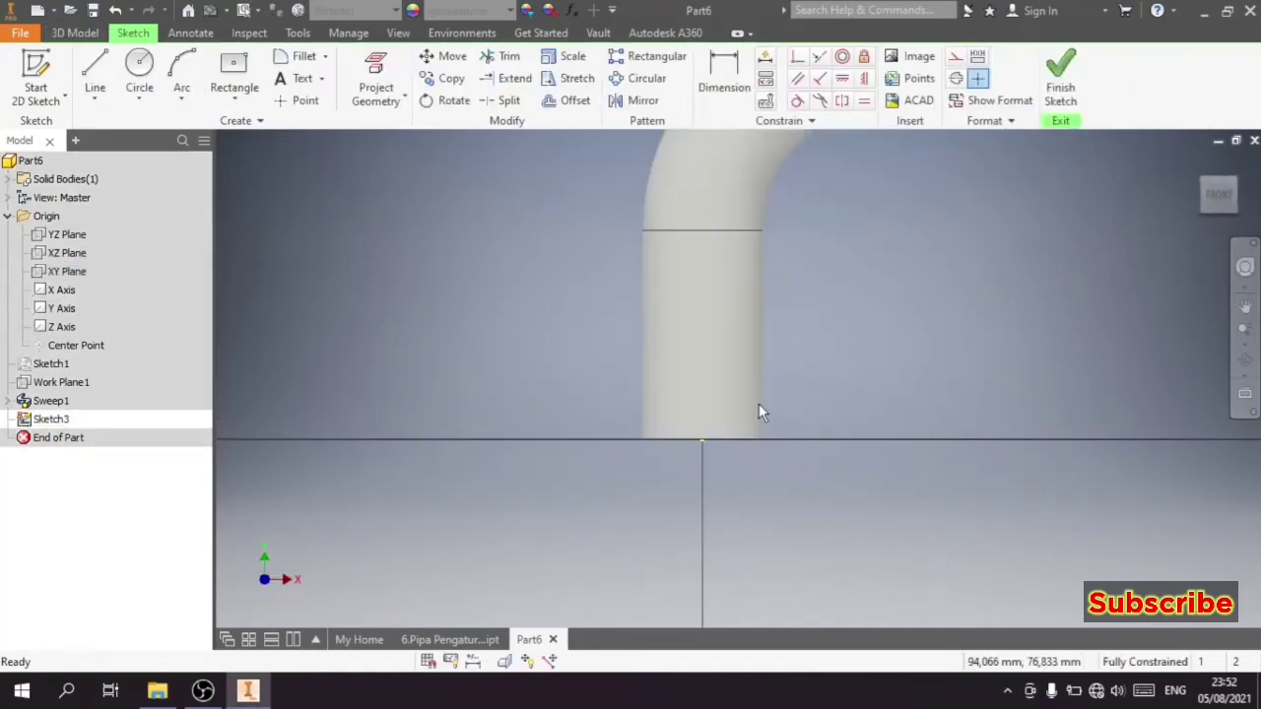
left_click(504, 661)
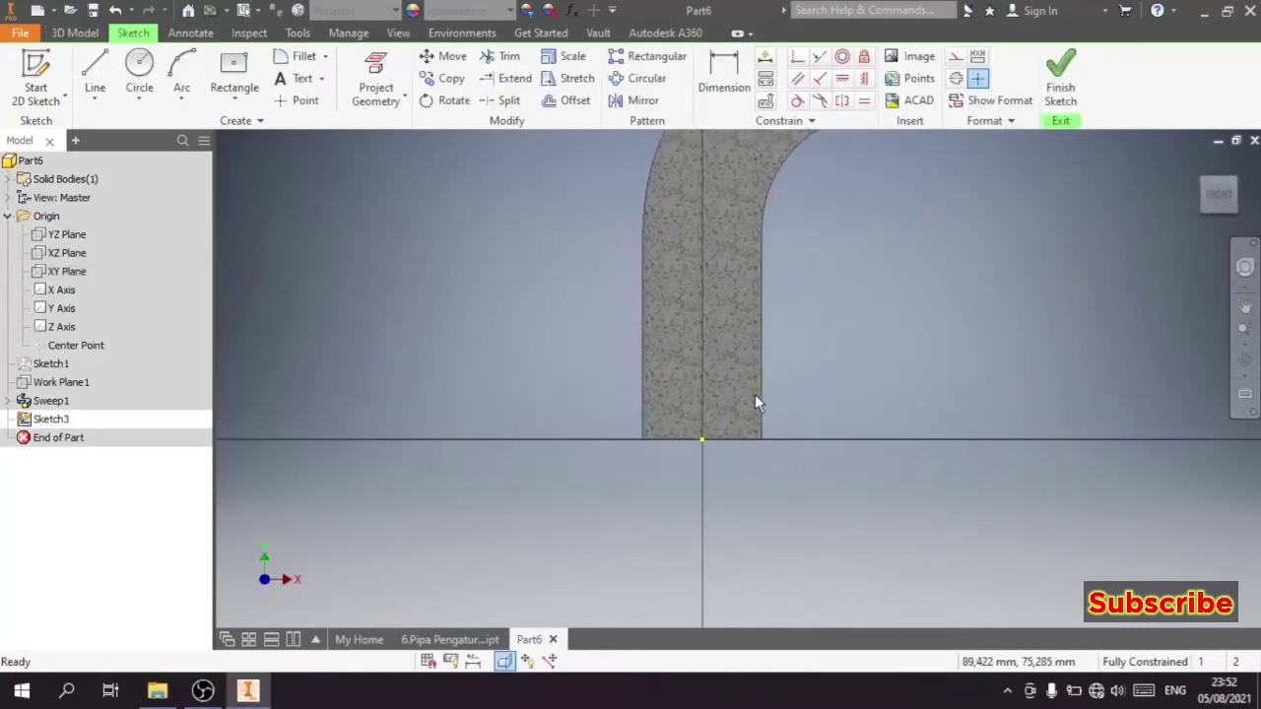
scroll(755, 395, "up", 3)
Step: Draw a 200 mm vertical line up from the bottom edge midpoint
left_click(394, 74)
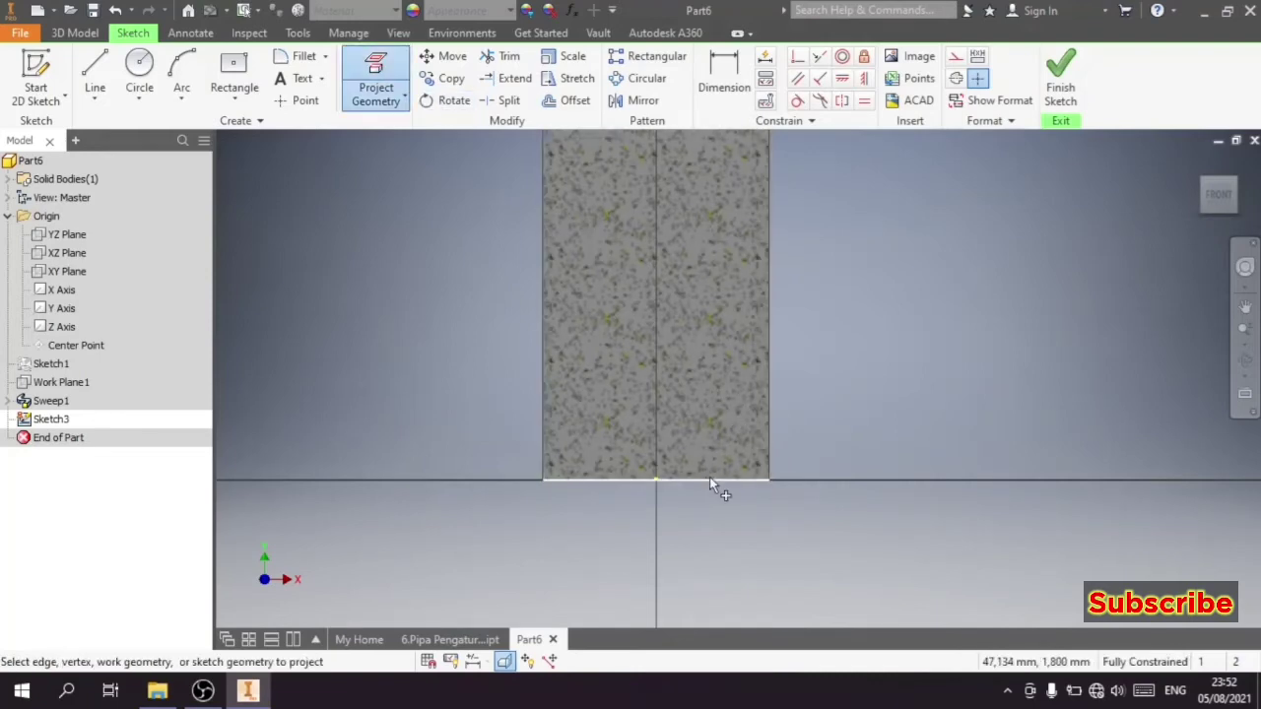
right_click(988, 391)
left_click(94, 69)
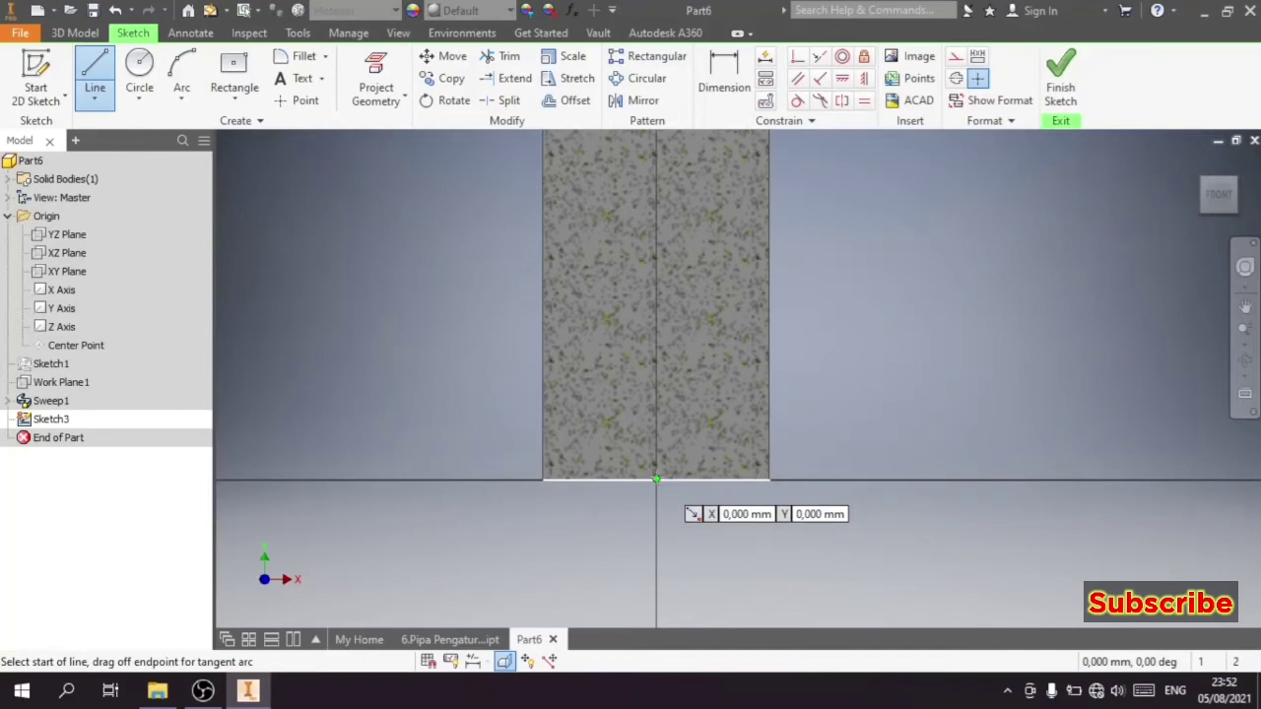
left_click(655, 480)
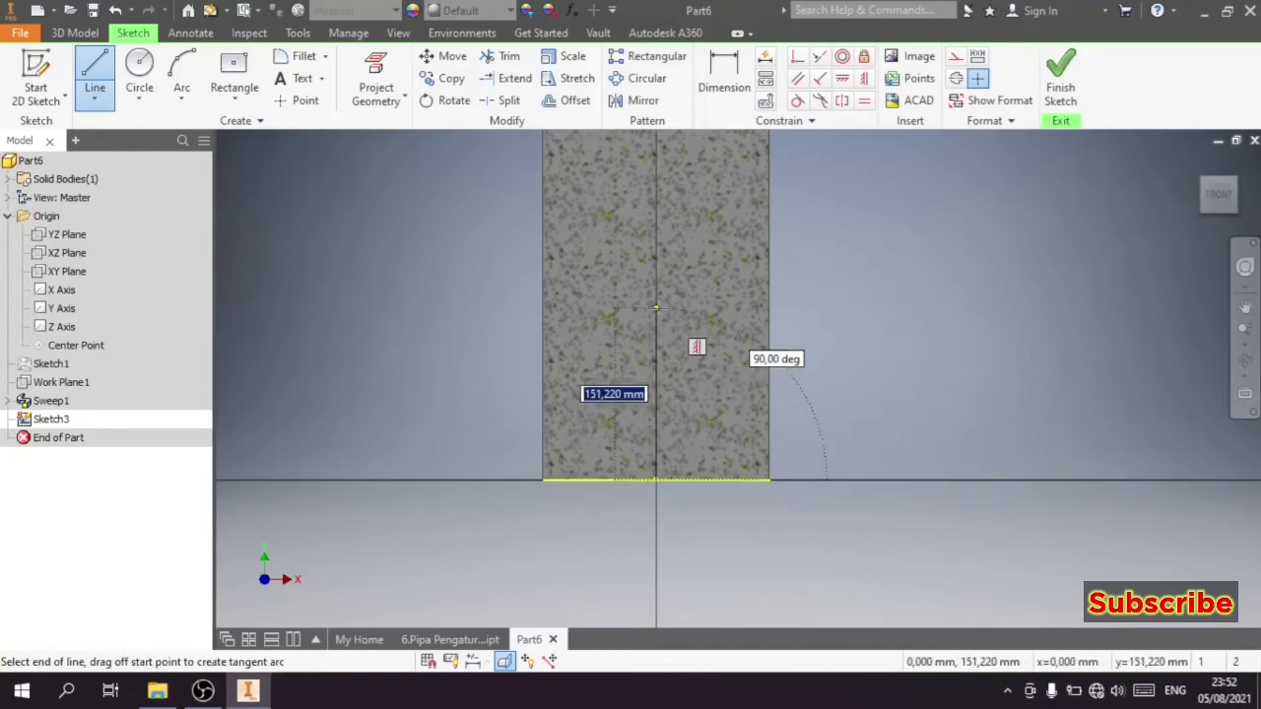
type("200")
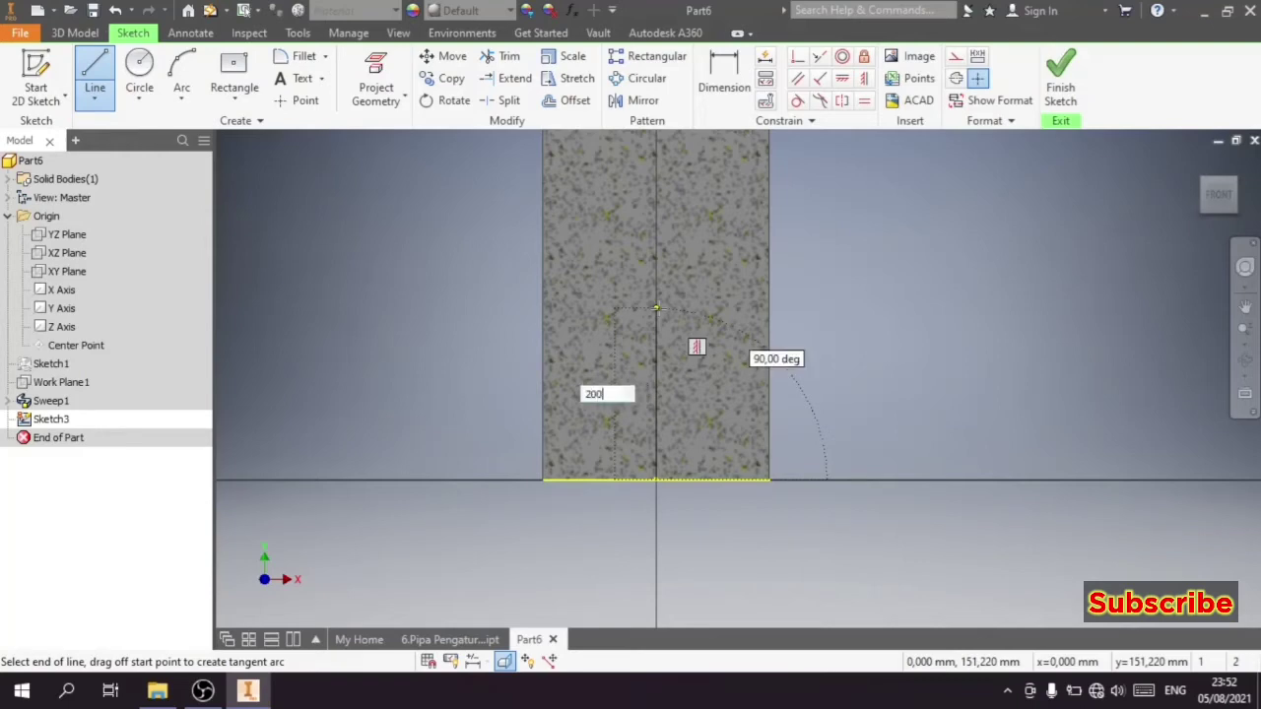
key("Return")
key("Escape")
key("Escape")
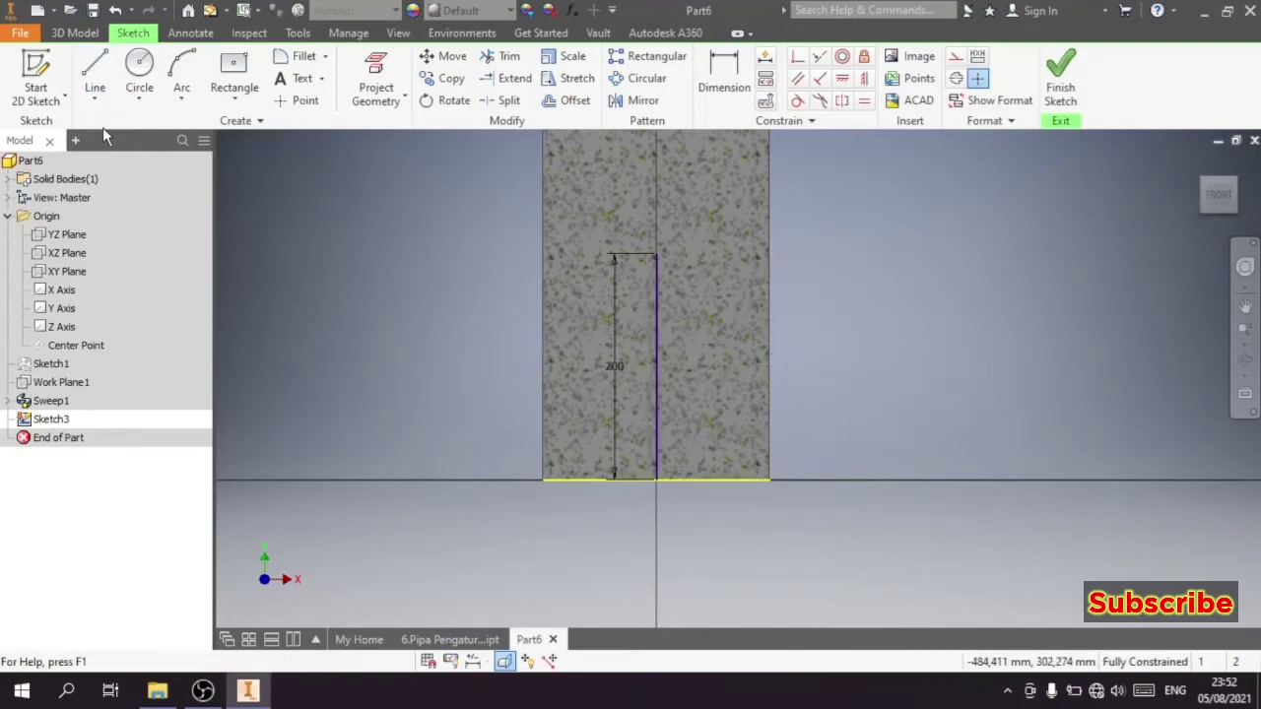
Step: Draw a 55.5 horizontal segment and a slanted line ending at the pipe's right edge
left_click(94, 74)
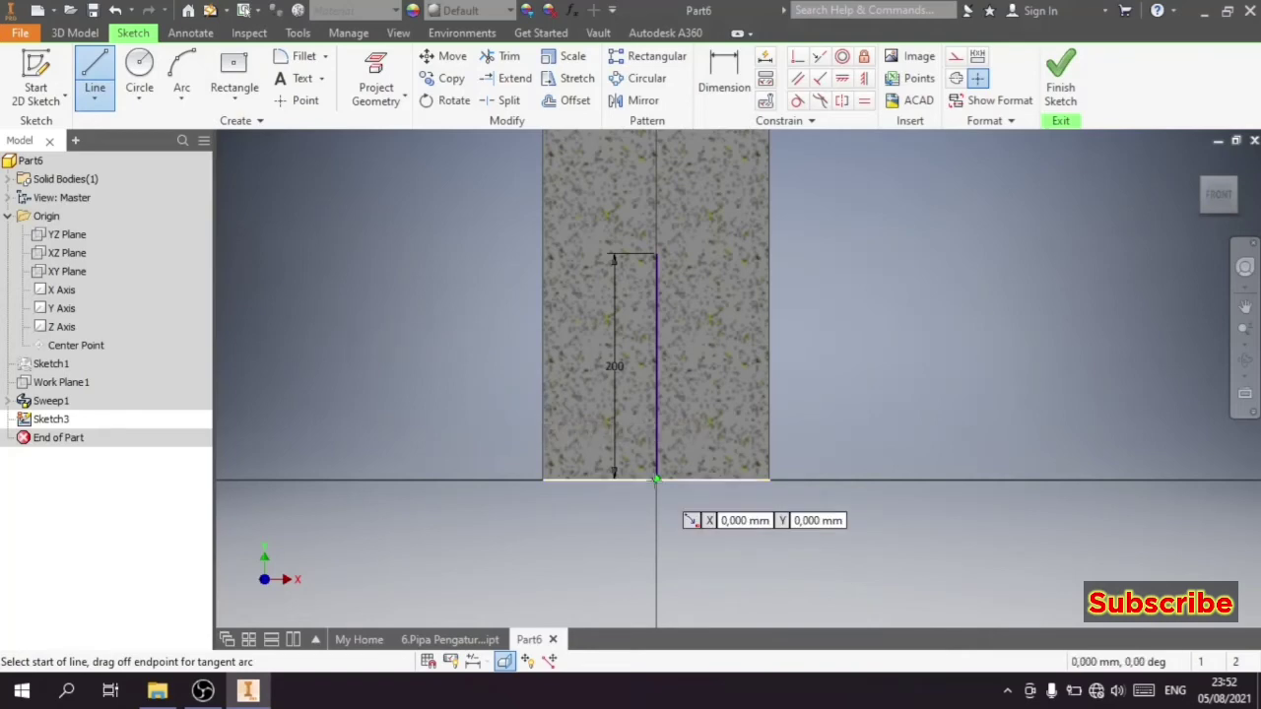
left_click(656, 479)
type("55,5")
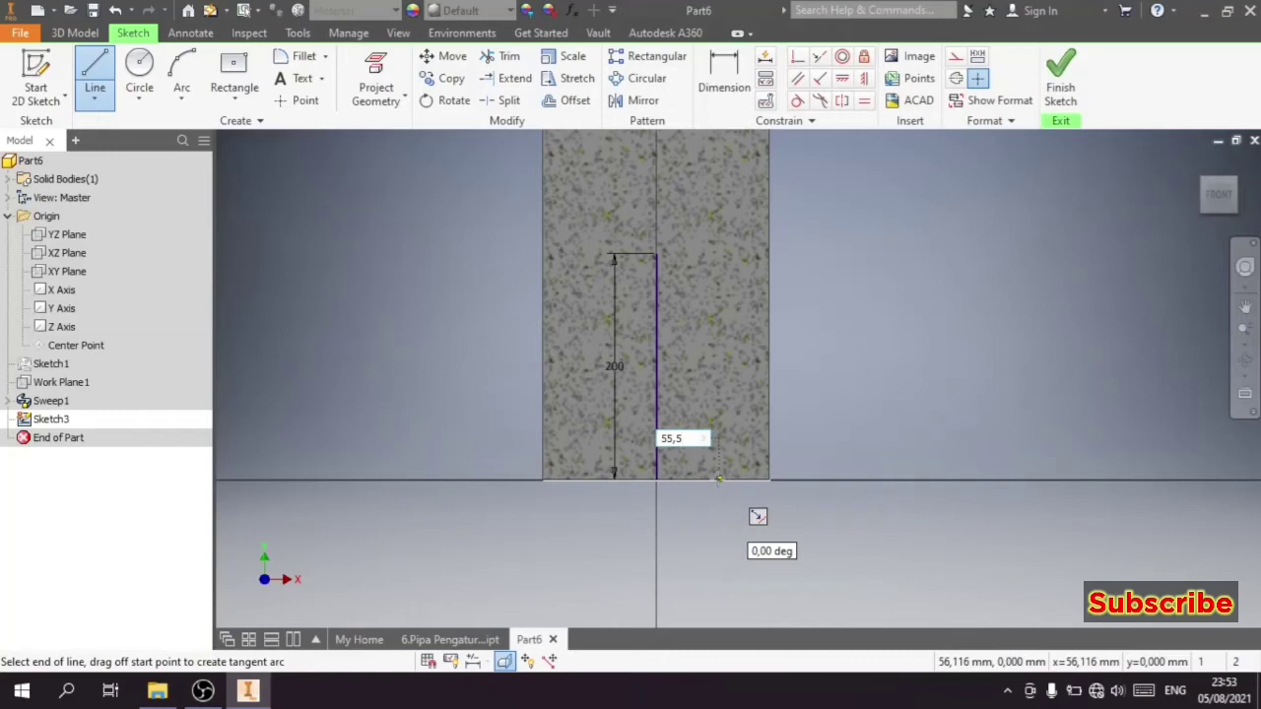
key("Return")
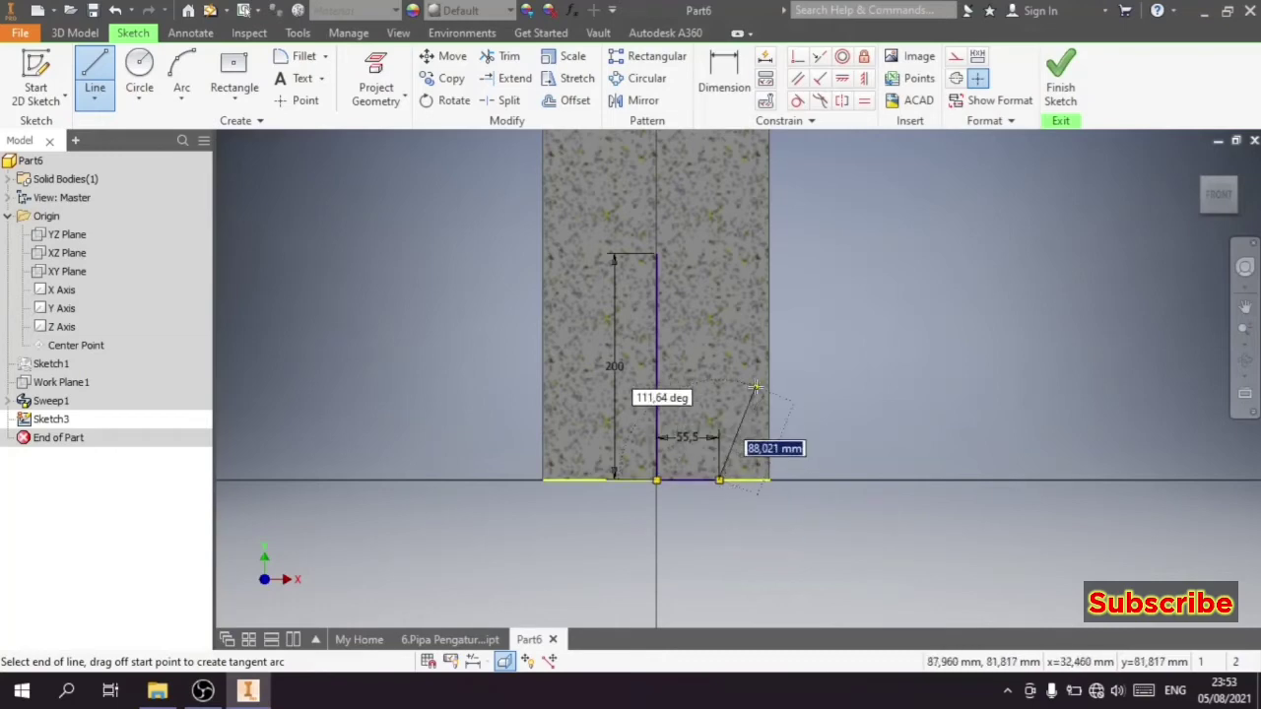
left_click(769, 346)
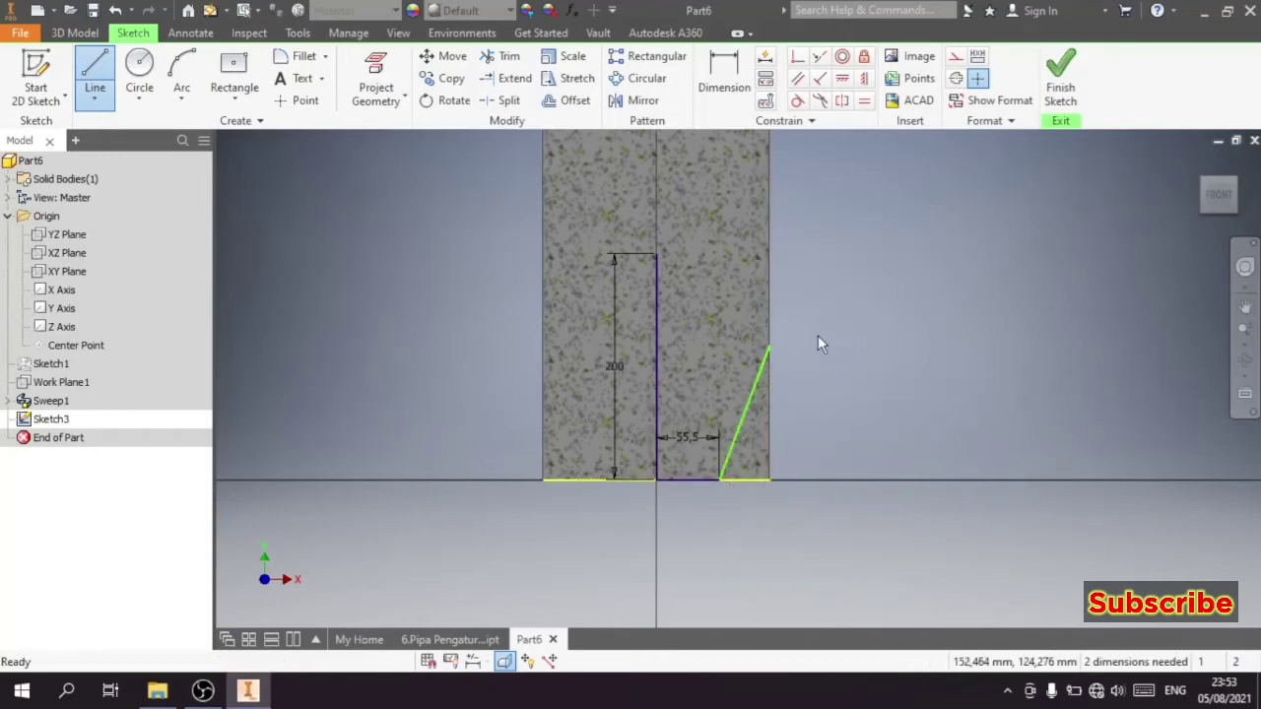
key("Escape")
Step: Project the pipe's right edge and dimension the slanted line at 20° from the vertical
left_click(372, 74)
left_click(770, 227)
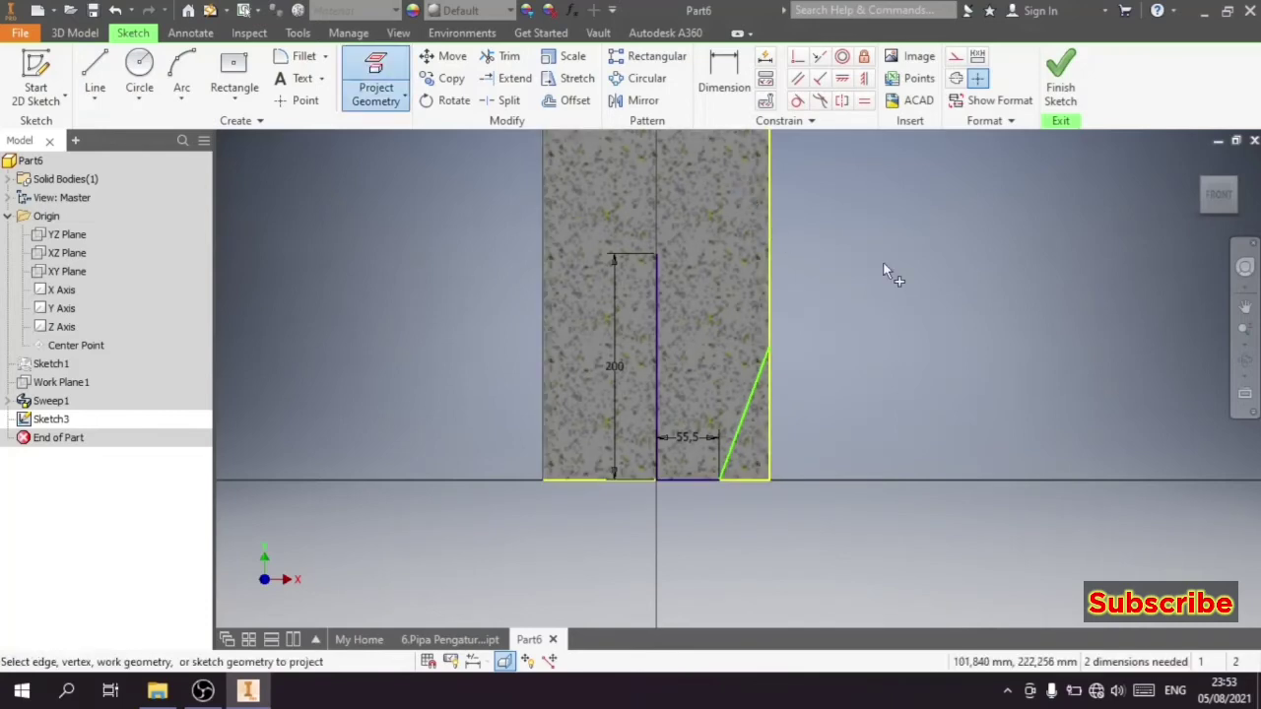
left_click(731, 89)
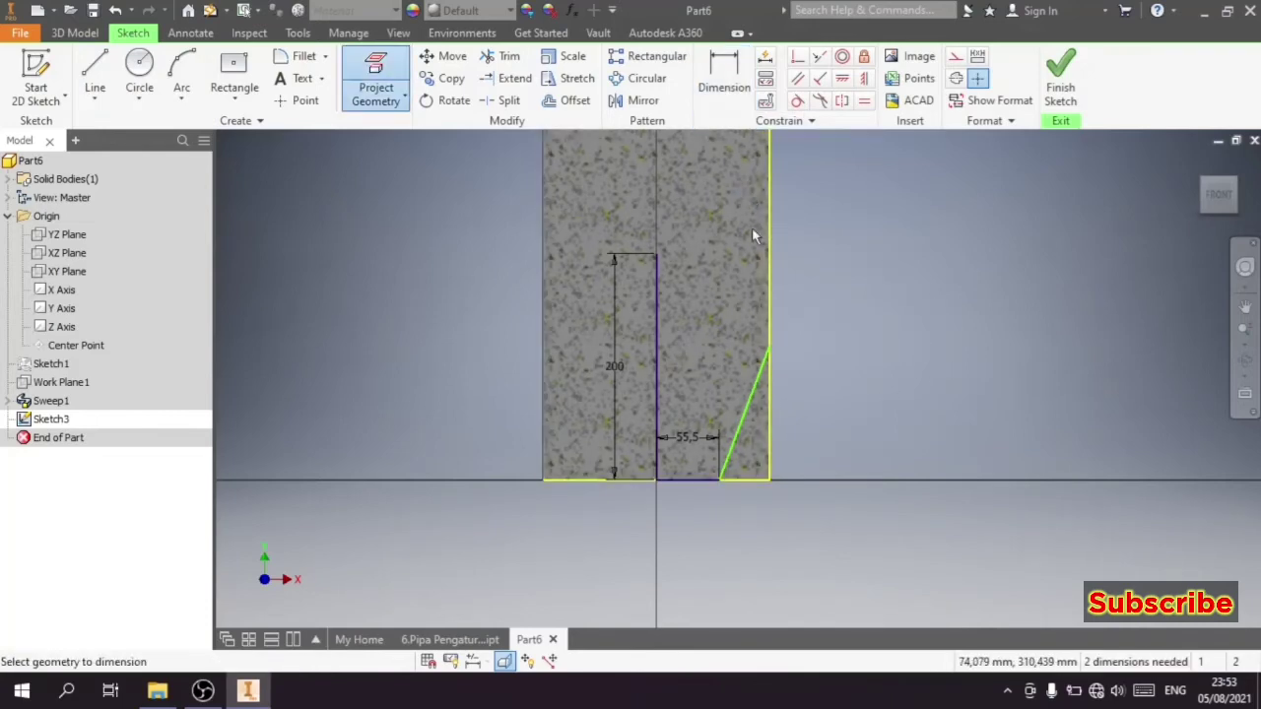
left_click(755, 408)
left_click(657, 377)
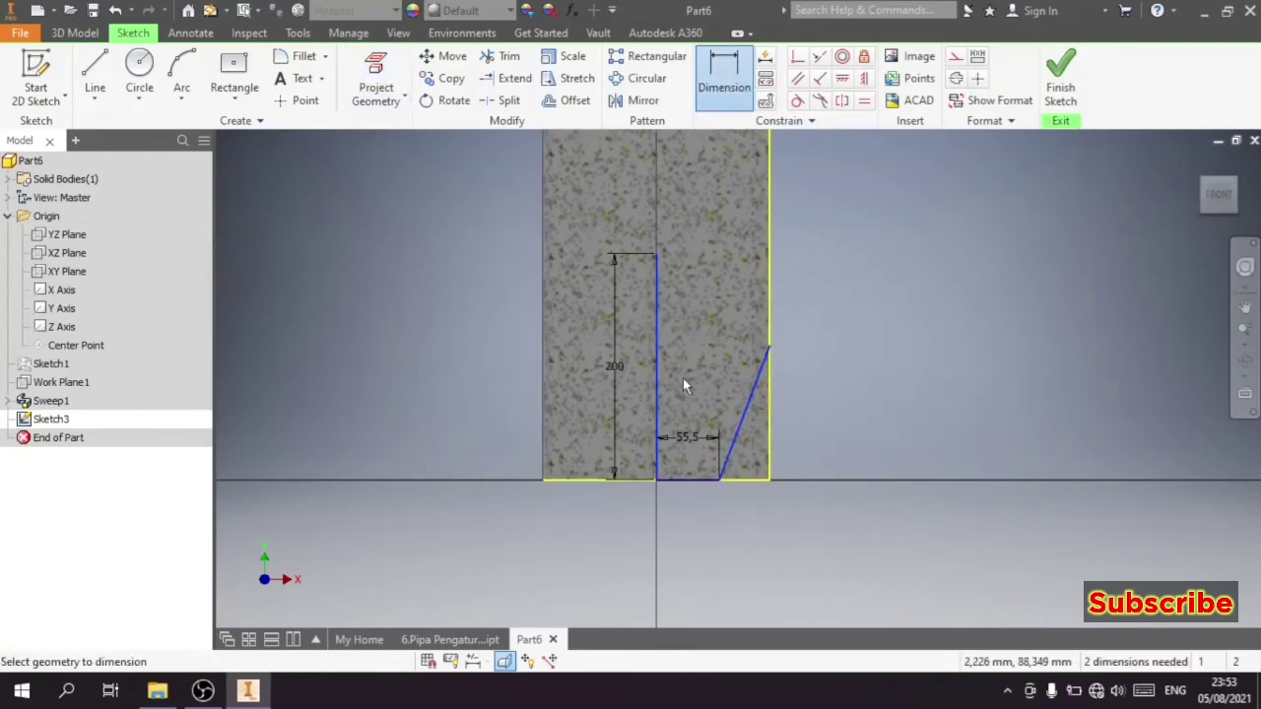
left_click(705, 379)
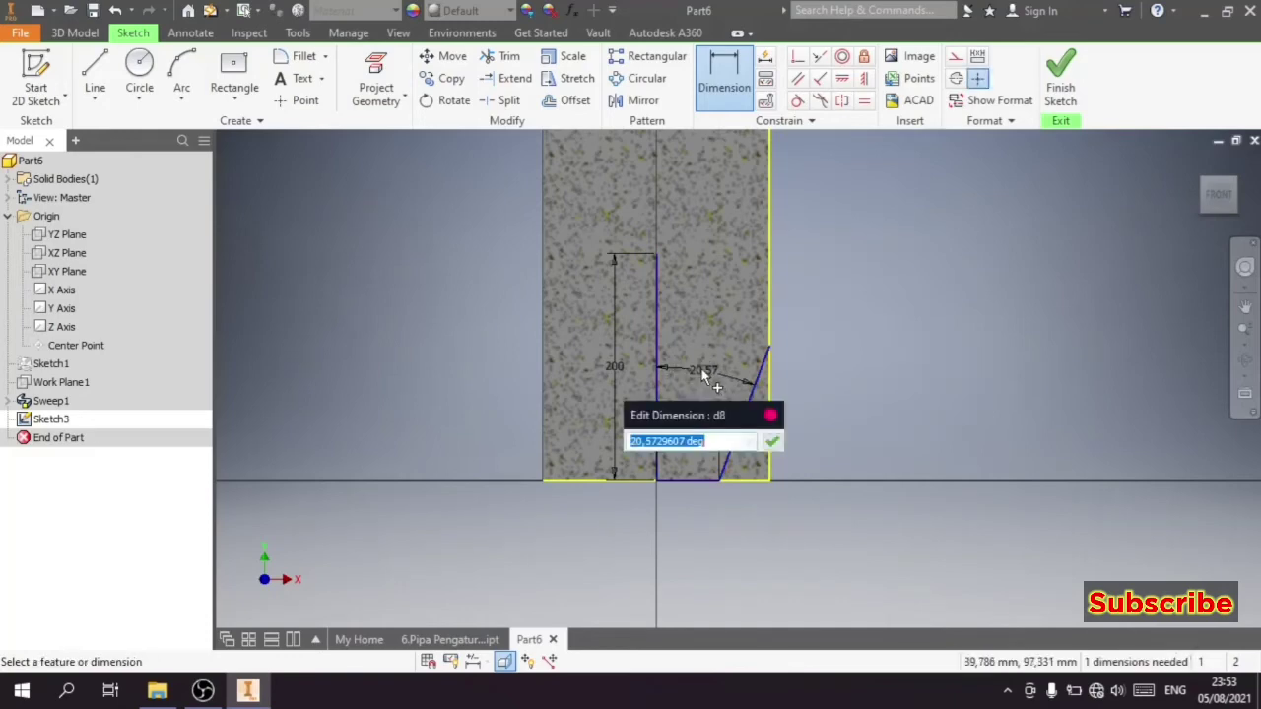
type("20")
key("Return")
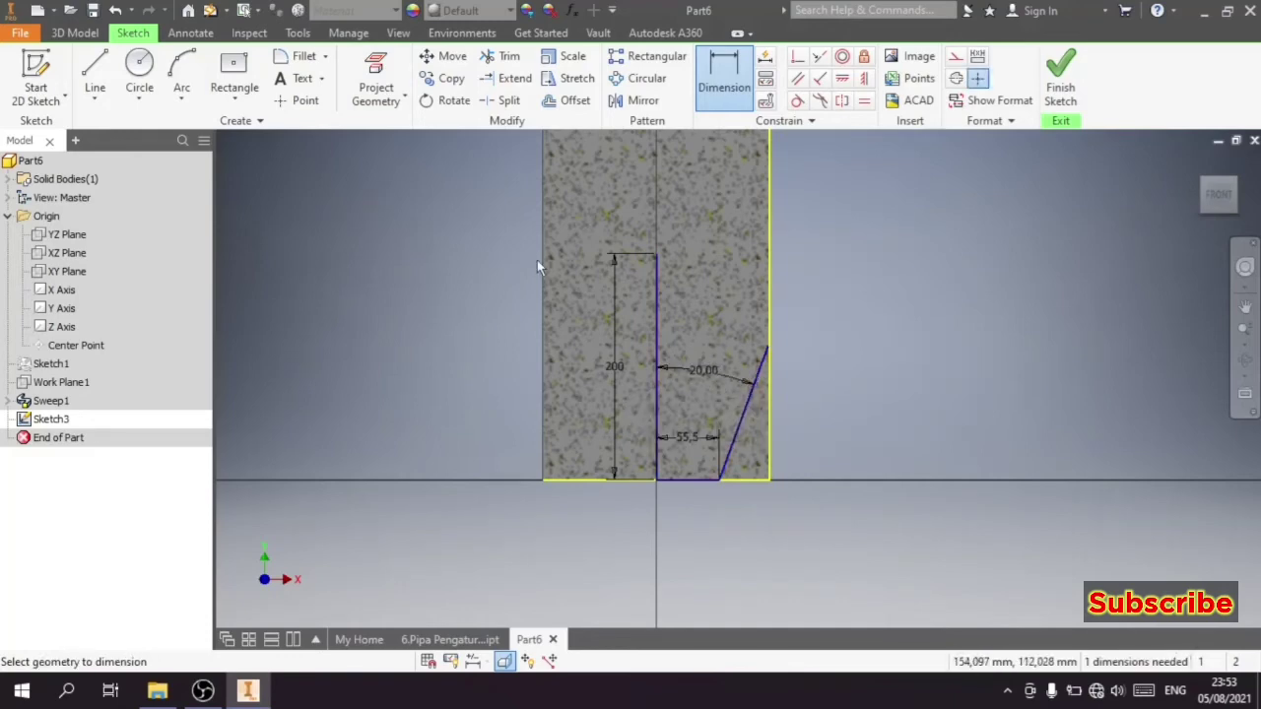
Step: Extend the slanted line up to the vertical edge
scroll(774, 355, "up", 1)
scroll(757, 337, "up", 1)
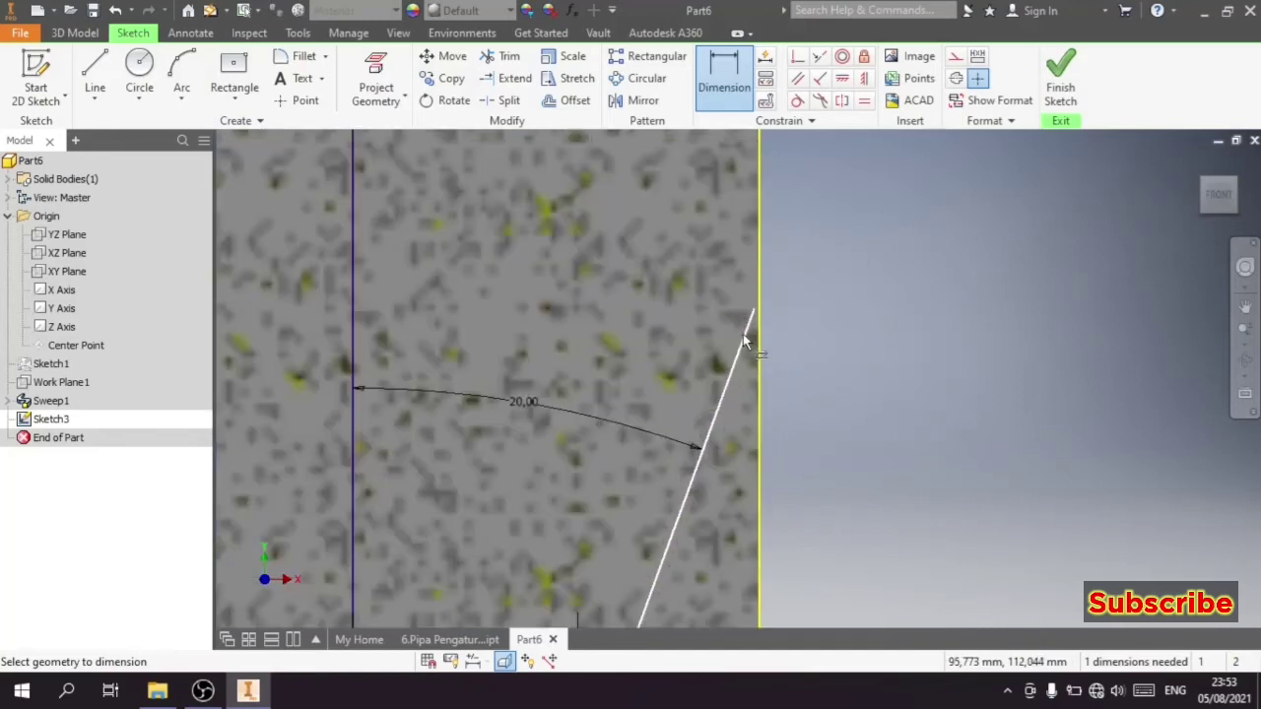
left_click(507, 78)
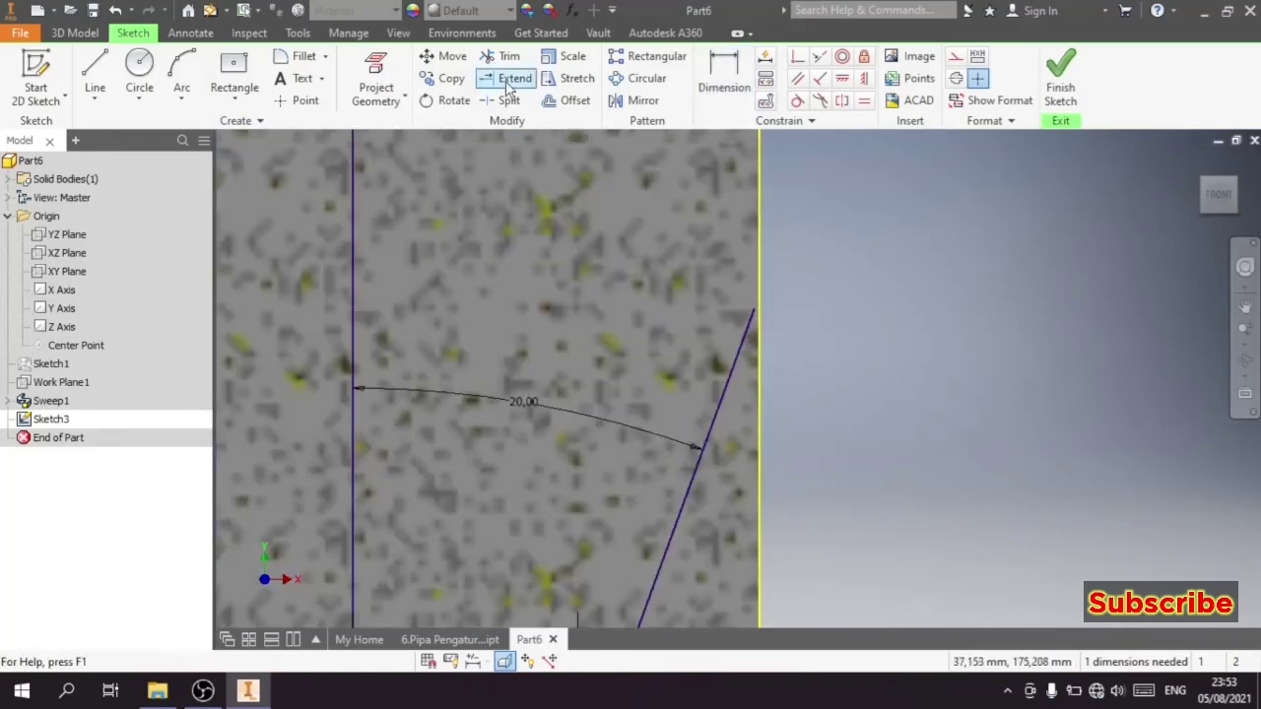
left_click(749, 325)
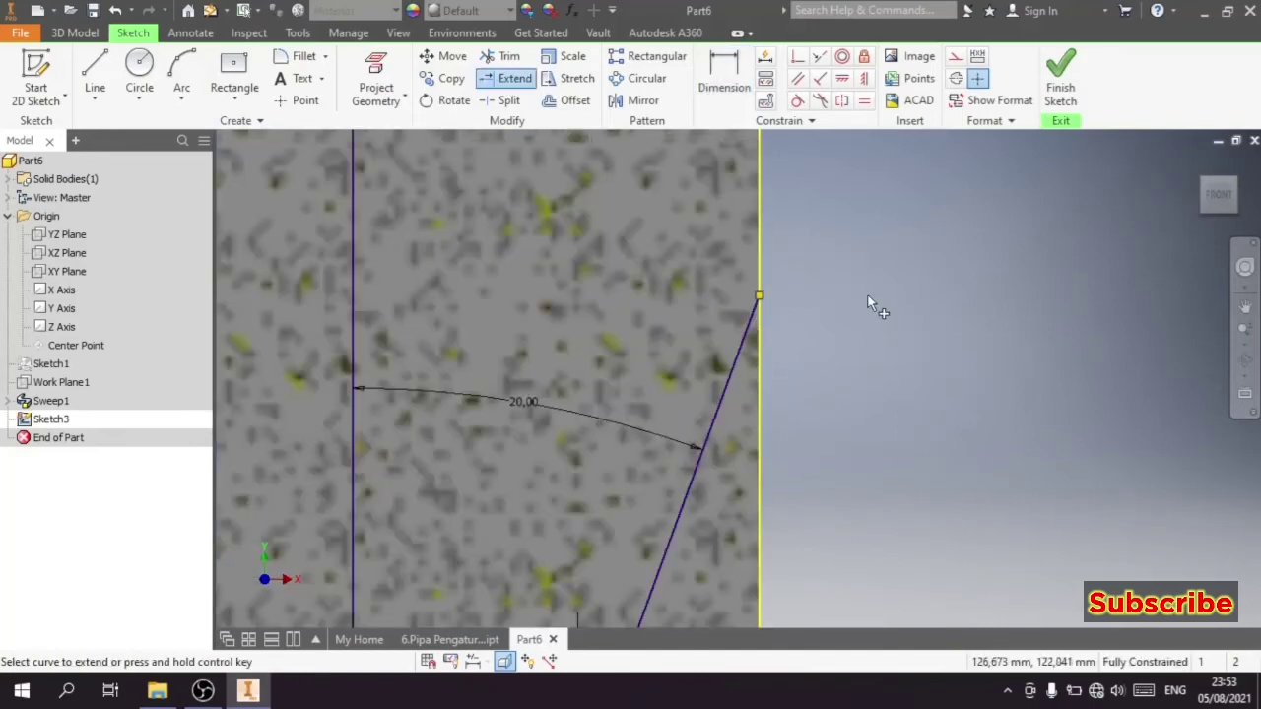
Step: Close the wedge profile with a vertical line down and a line along the base
left_click(95, 74)
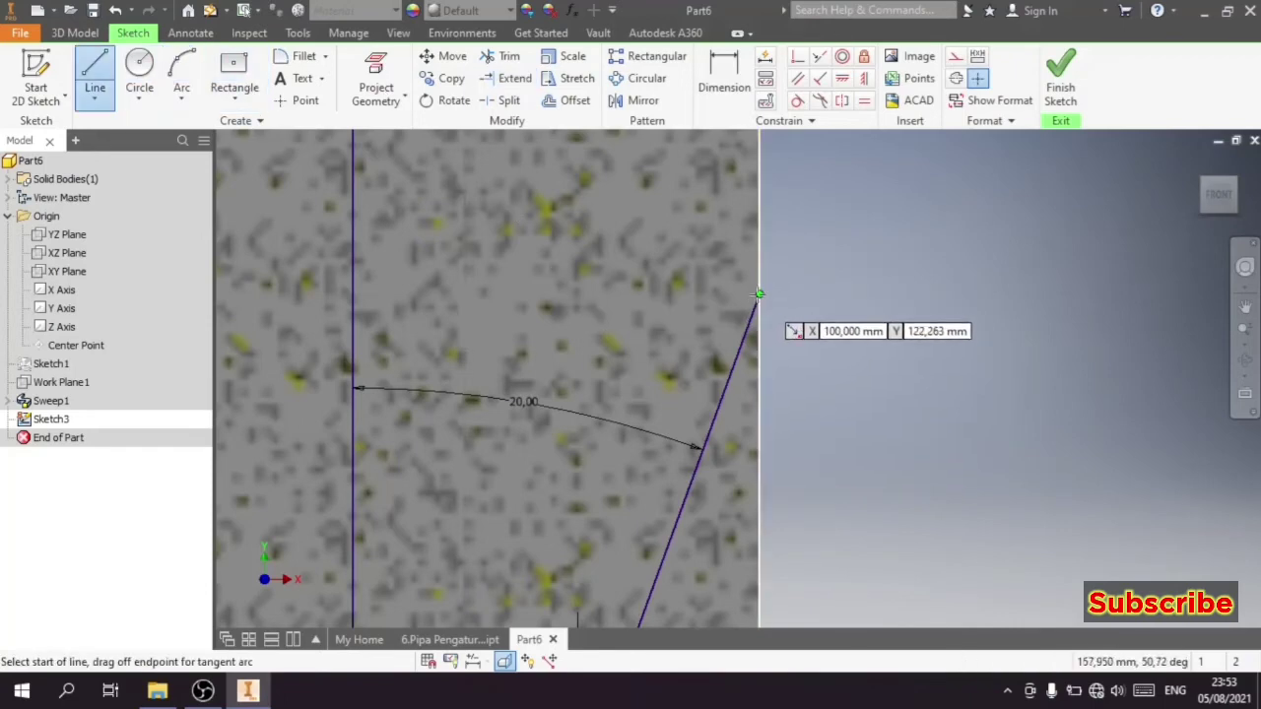
left_click(759, 293)
scroll(764, 283, "down", 5)
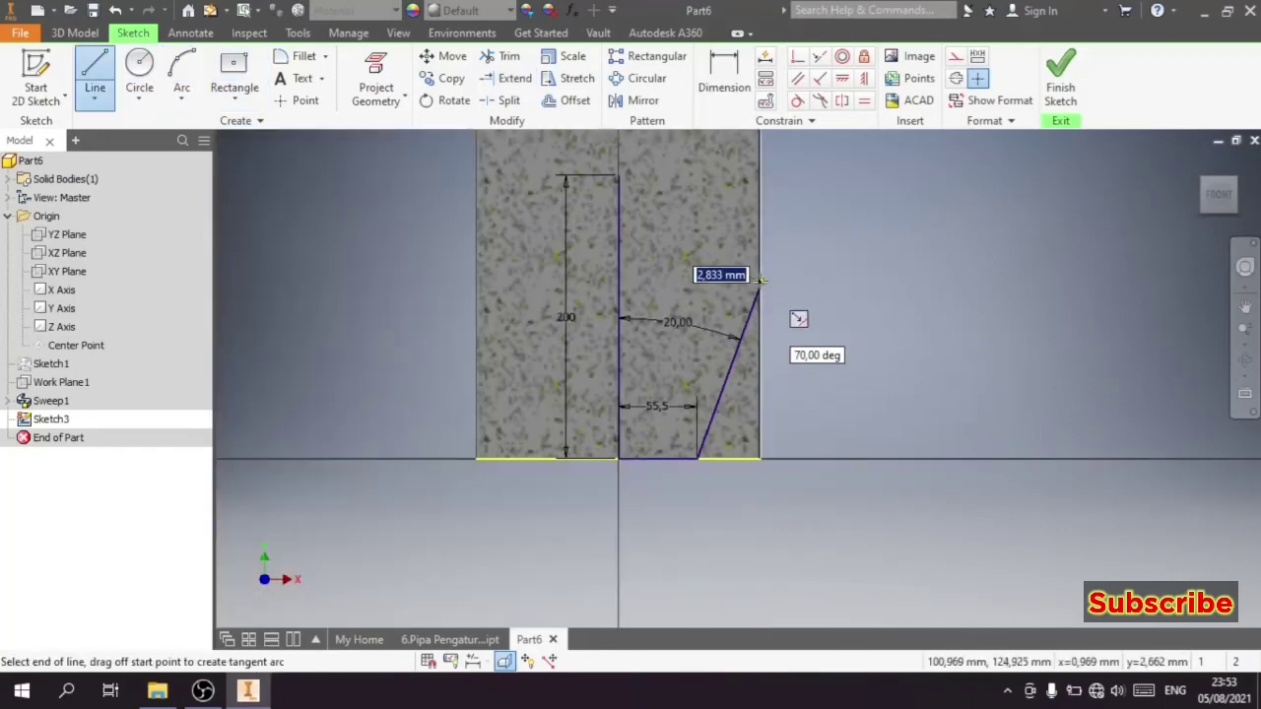
left_click(759, 458)
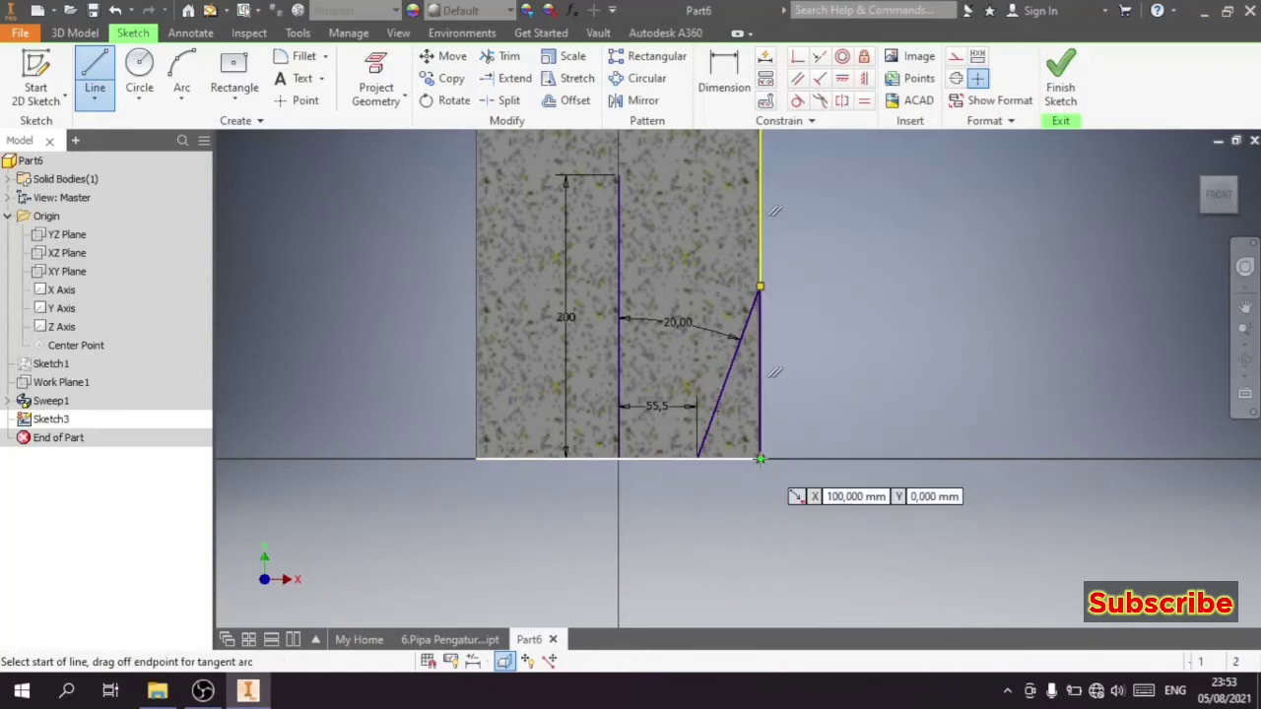
left_click(696, 459)
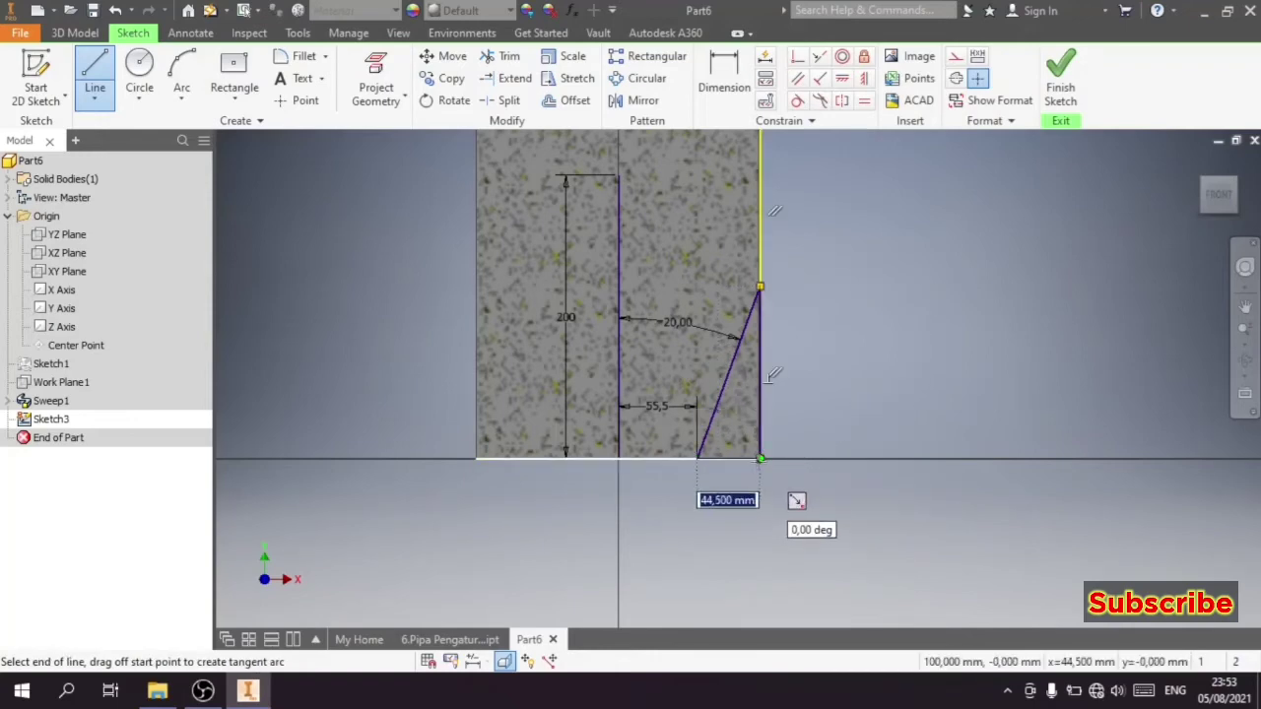
left_click(760, 458)
key("Escape")
key("Escape")
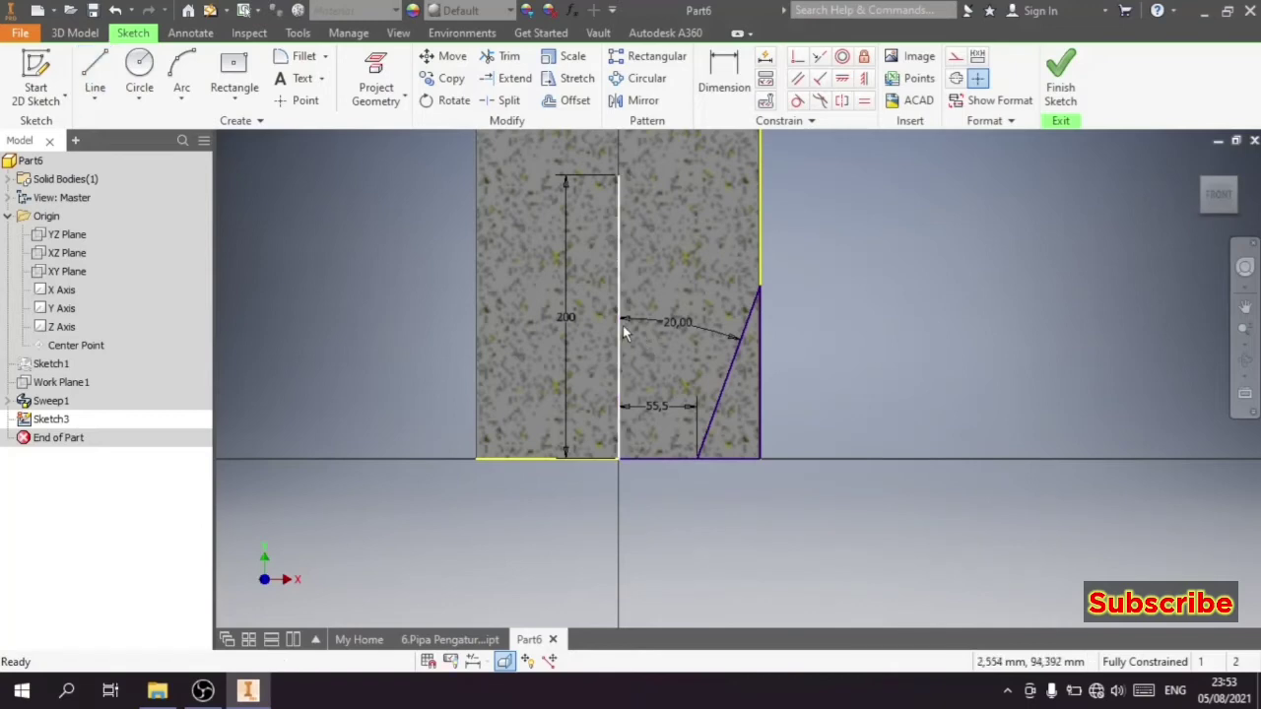
Step: Make the vertical centre line construction geometry and finish the sketch
left_click(620, 325)
left_click(956, 79)
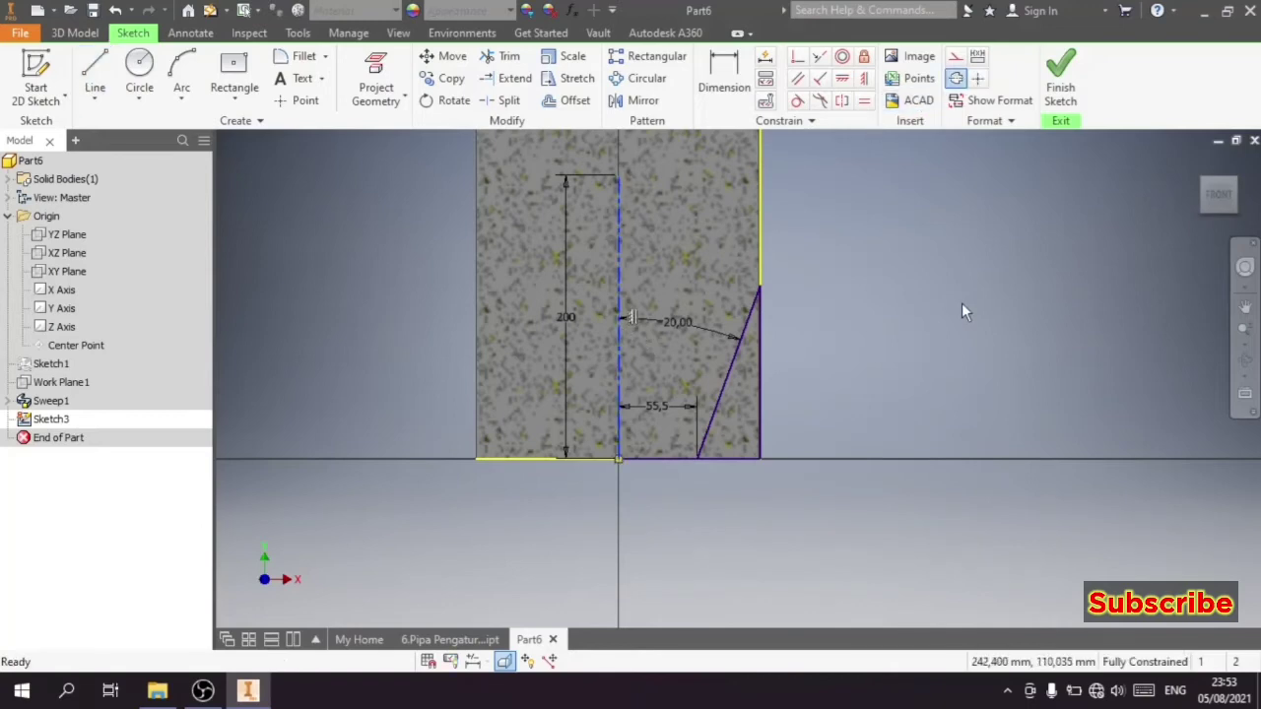
left_click(1054, 104)
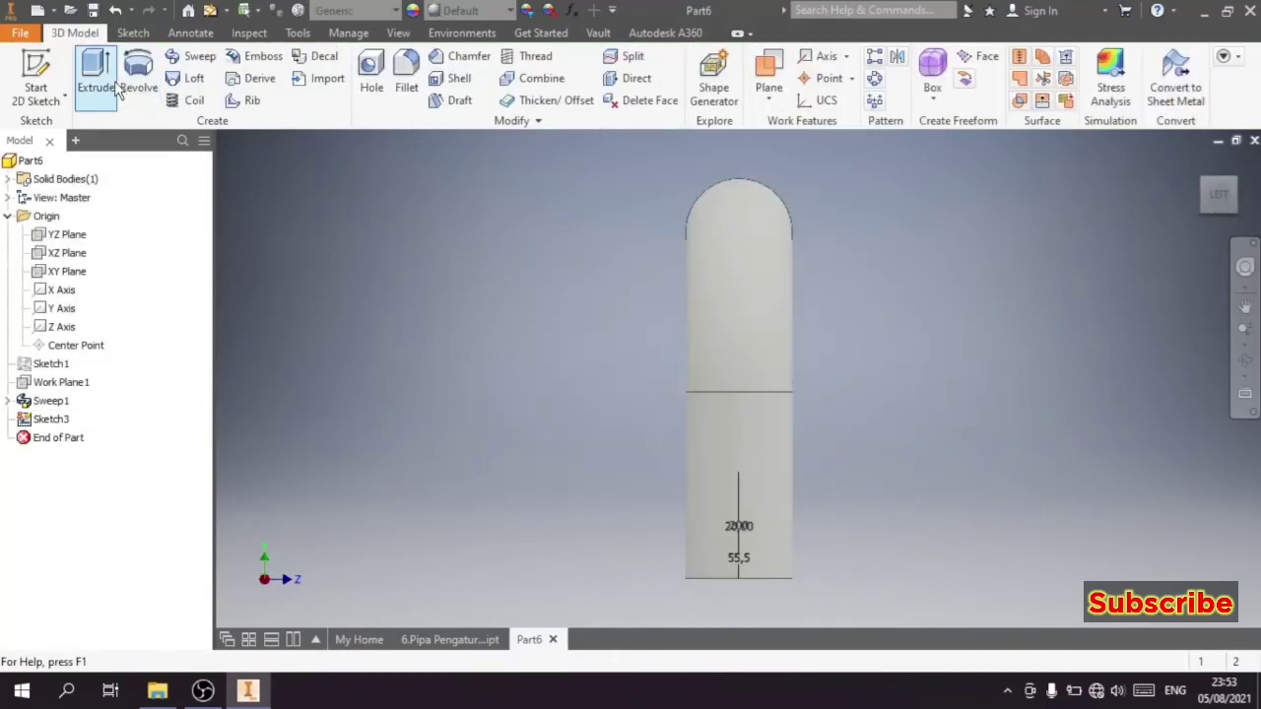
Step: Revolve the wedge around the construction line as a cut, tapering the pipe's bottom end
key("r")
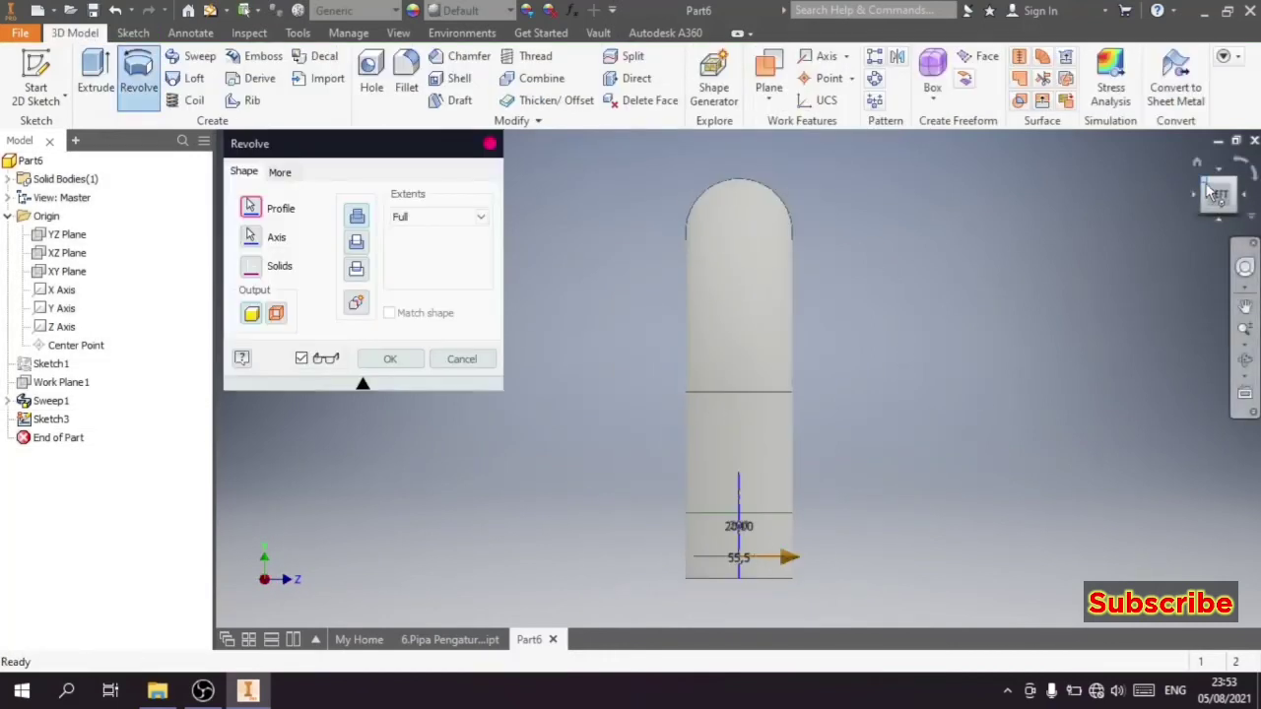
key("F6")
scroll(788, 512, "up", 2)
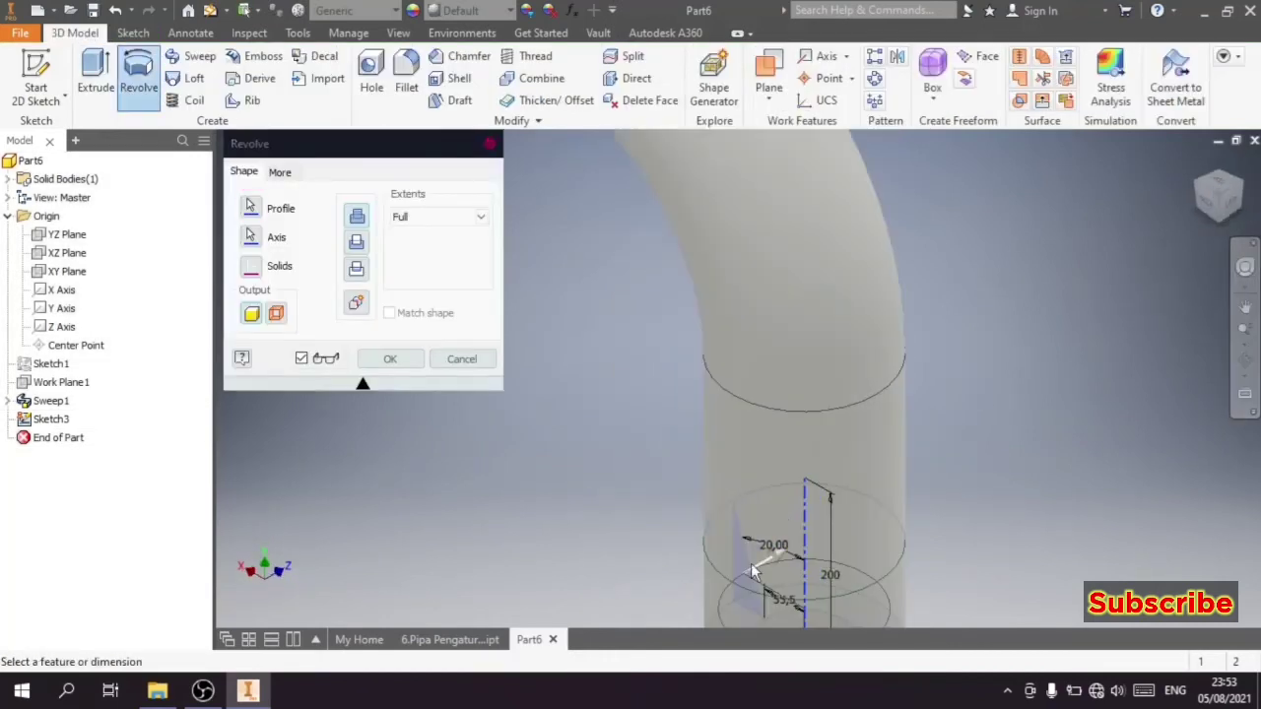
scroll(758, 506, "down", 2)
left_click(241, 249)
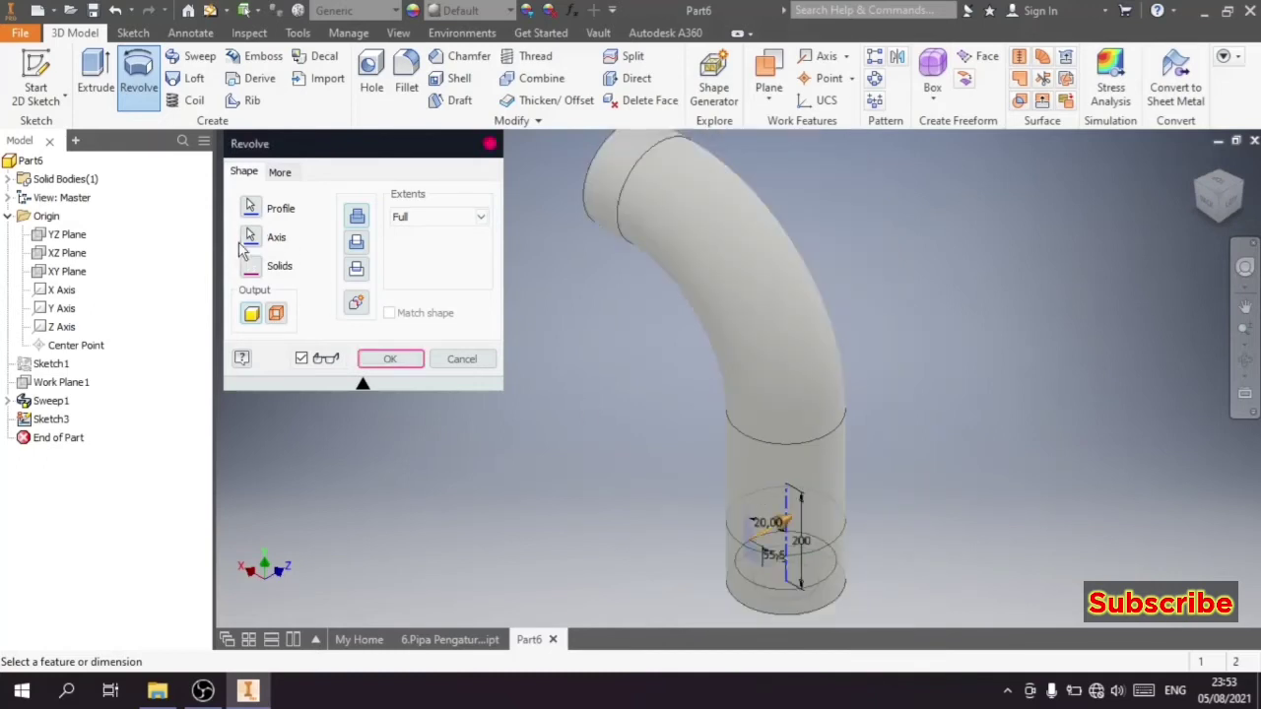
left_click(249, 239)
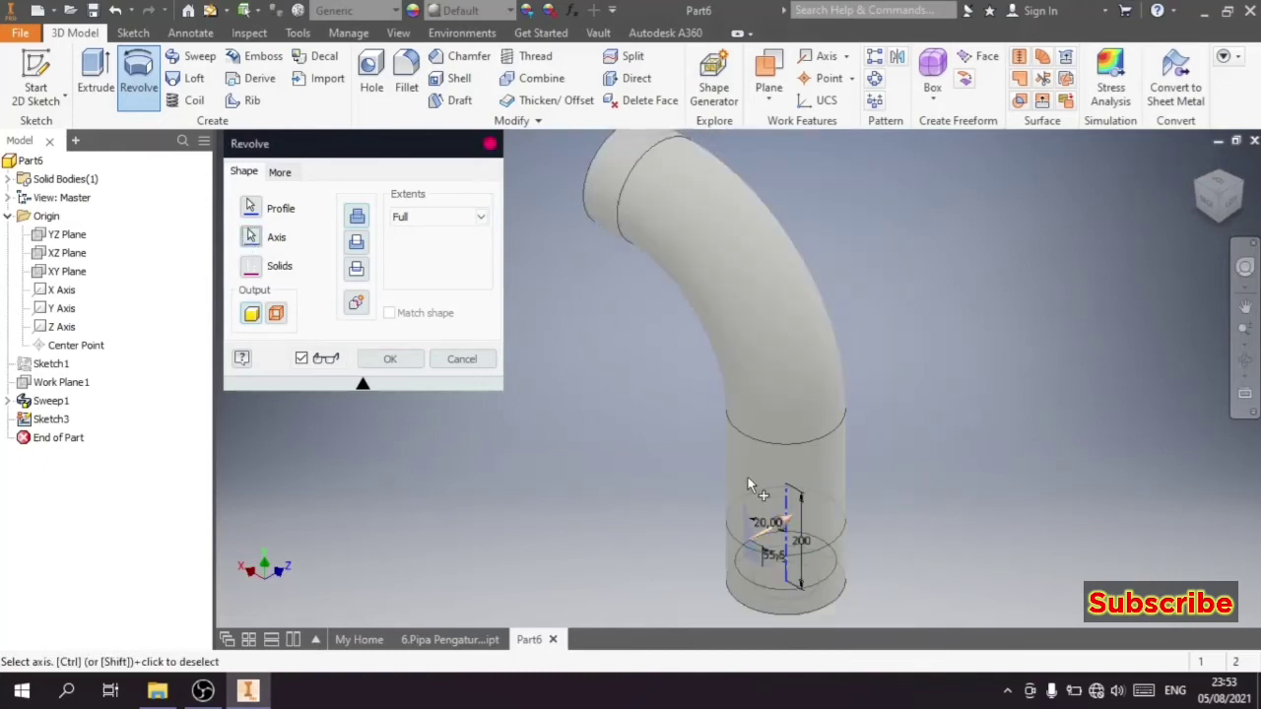
left_click(786, 512)
scroll(773, 618, "up", 3)
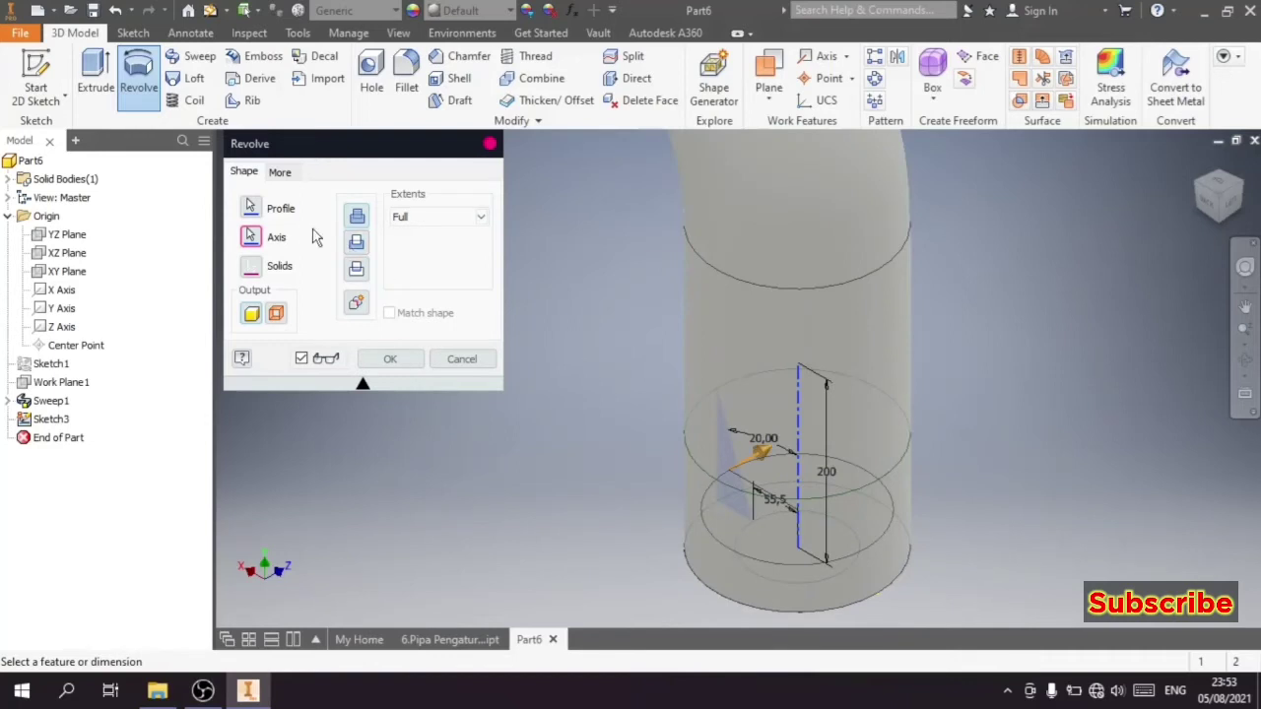
left_click(358, 244)
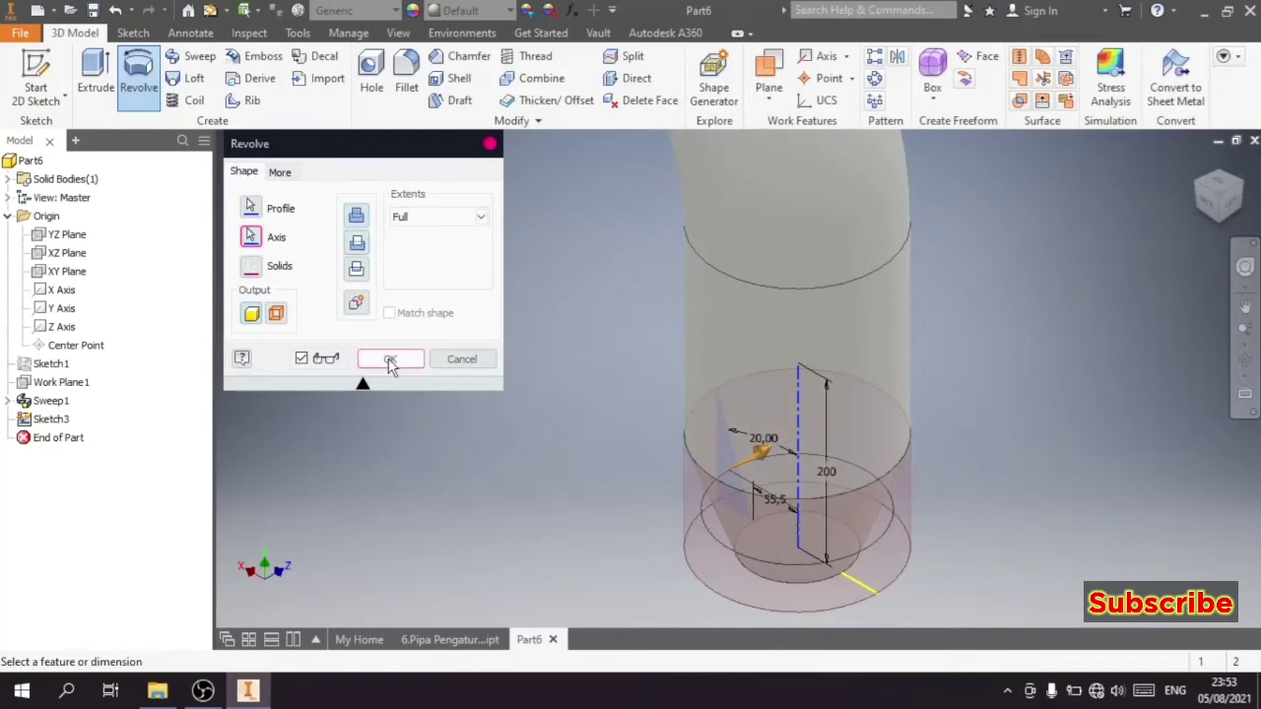
left_click(391, 361)
Step: Check the tapered end from the back and from an angled corner view
scroll(857, 424, "down", 3)
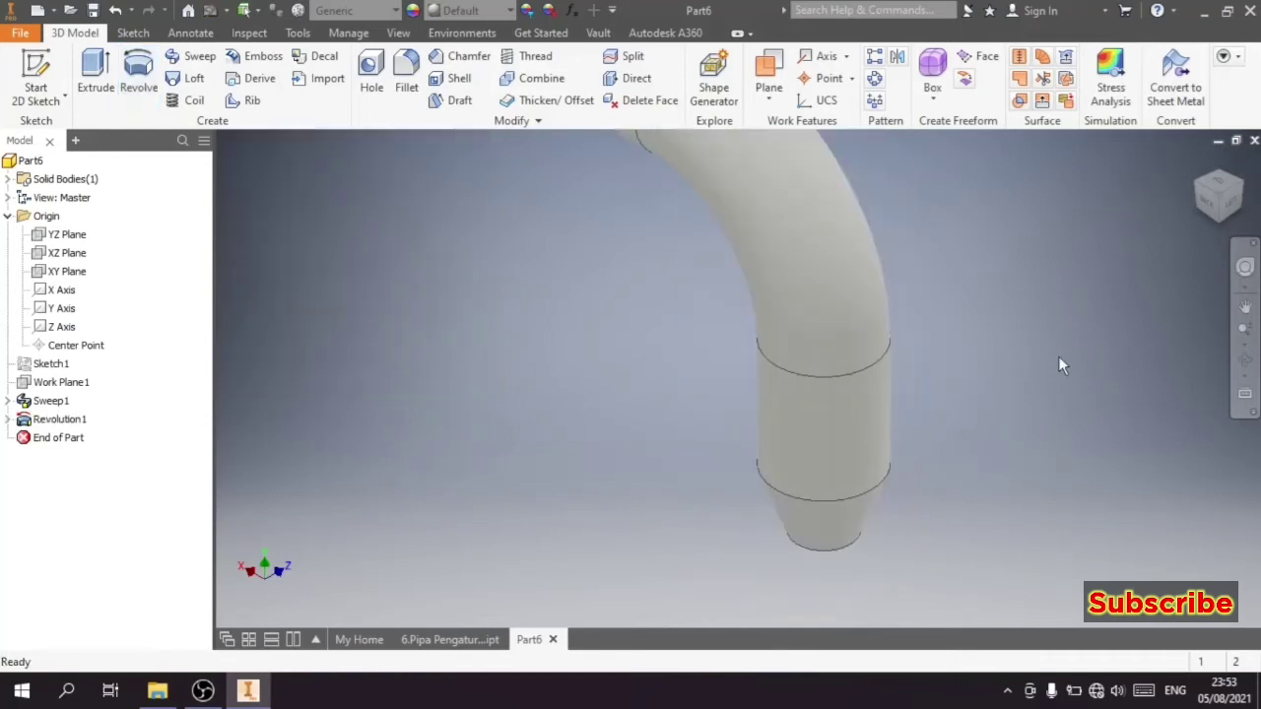
left_click(1232, 208)
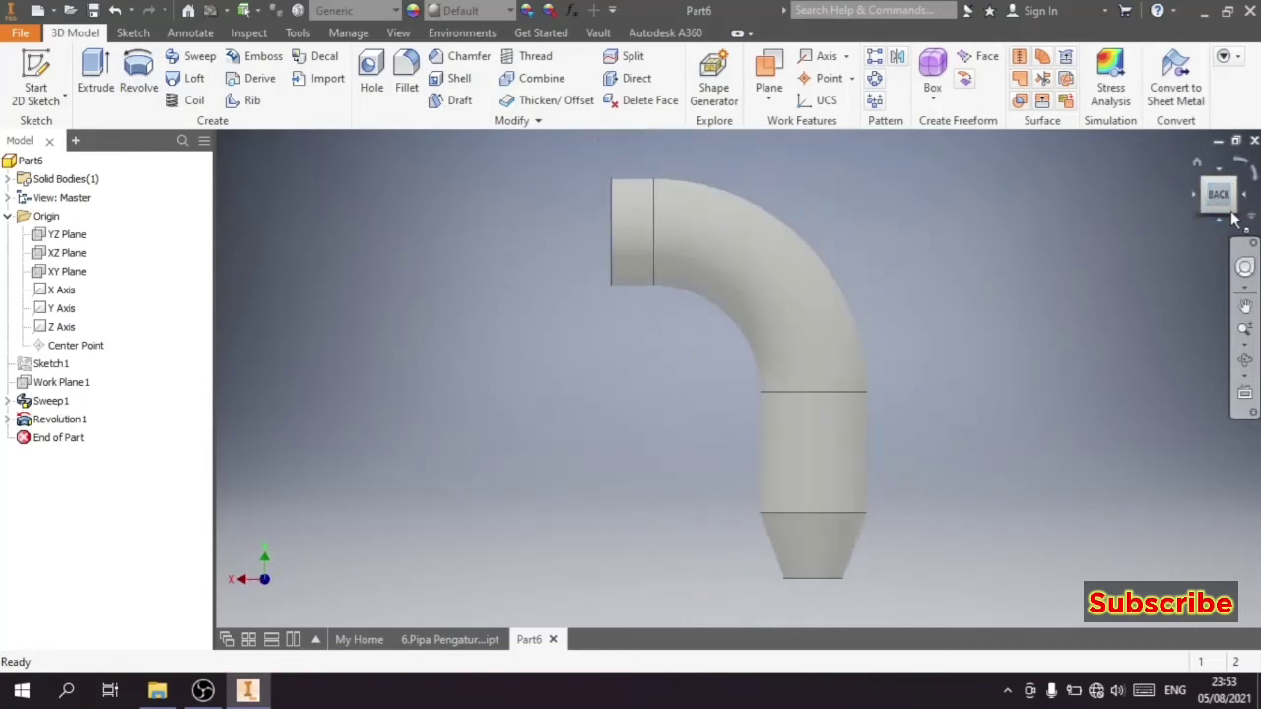
left_click(1240, 219)
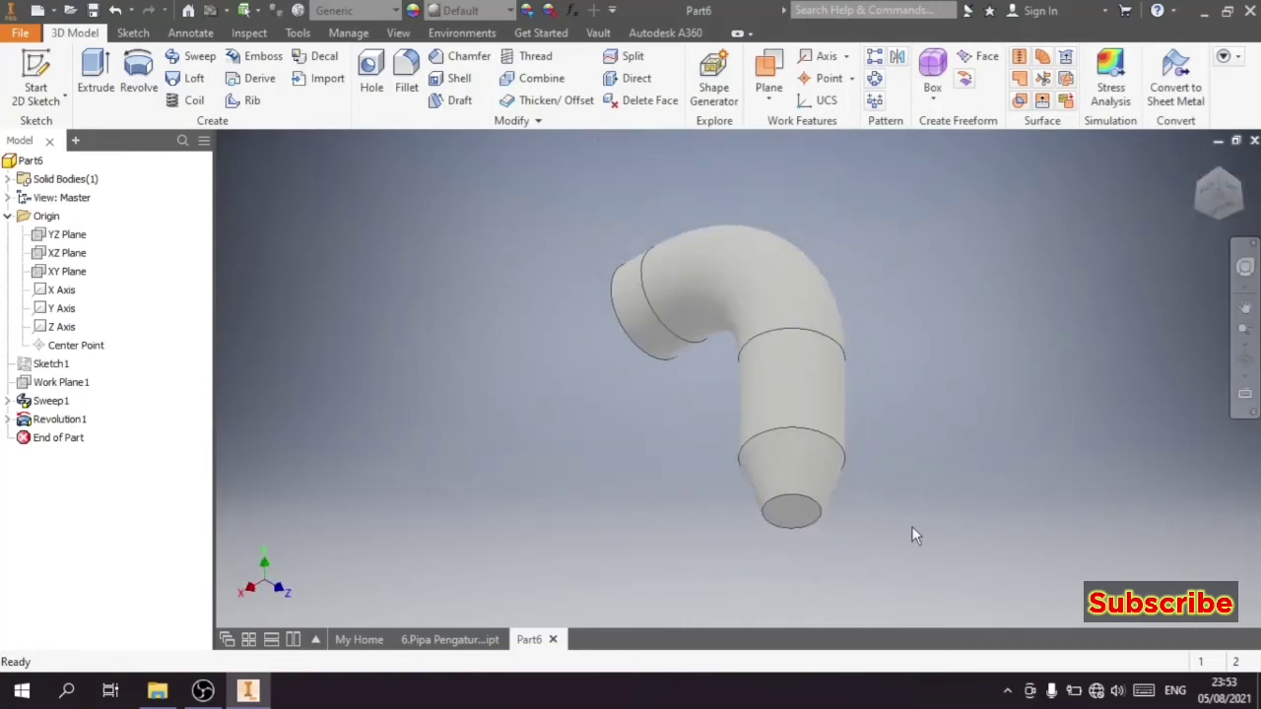
Step: Shell the pipe to a 5 mm wall, removing both the bottom and top end faces
left_click(457, 78)
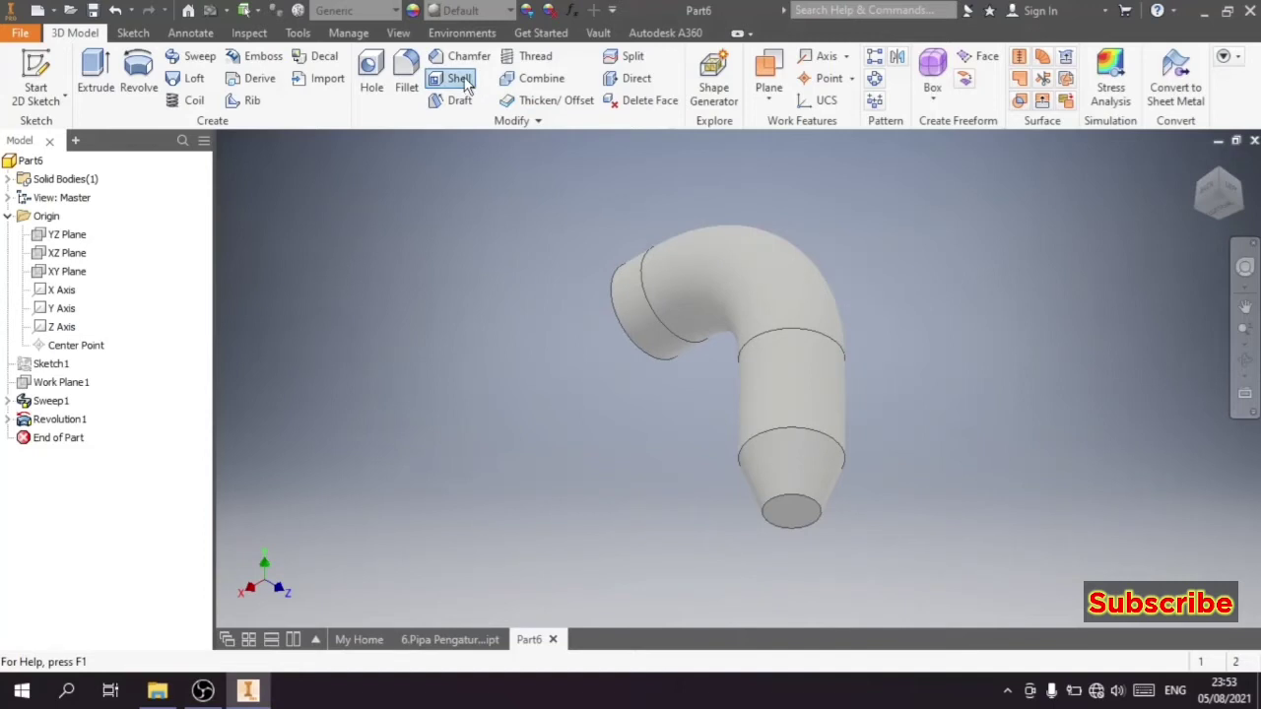
left_click(784, 511)
left_click_drag(1206, 195, 926, 325)
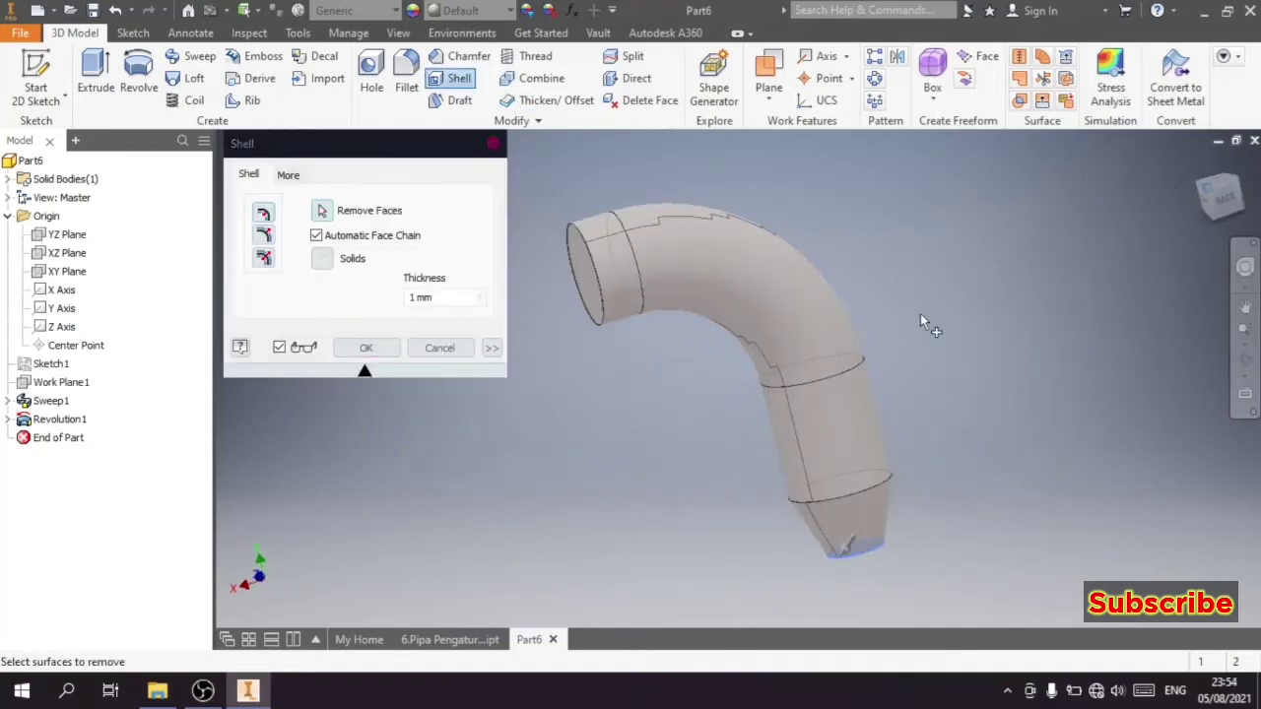
left_click(646, 335)
left_click(445, 301)
type("5")
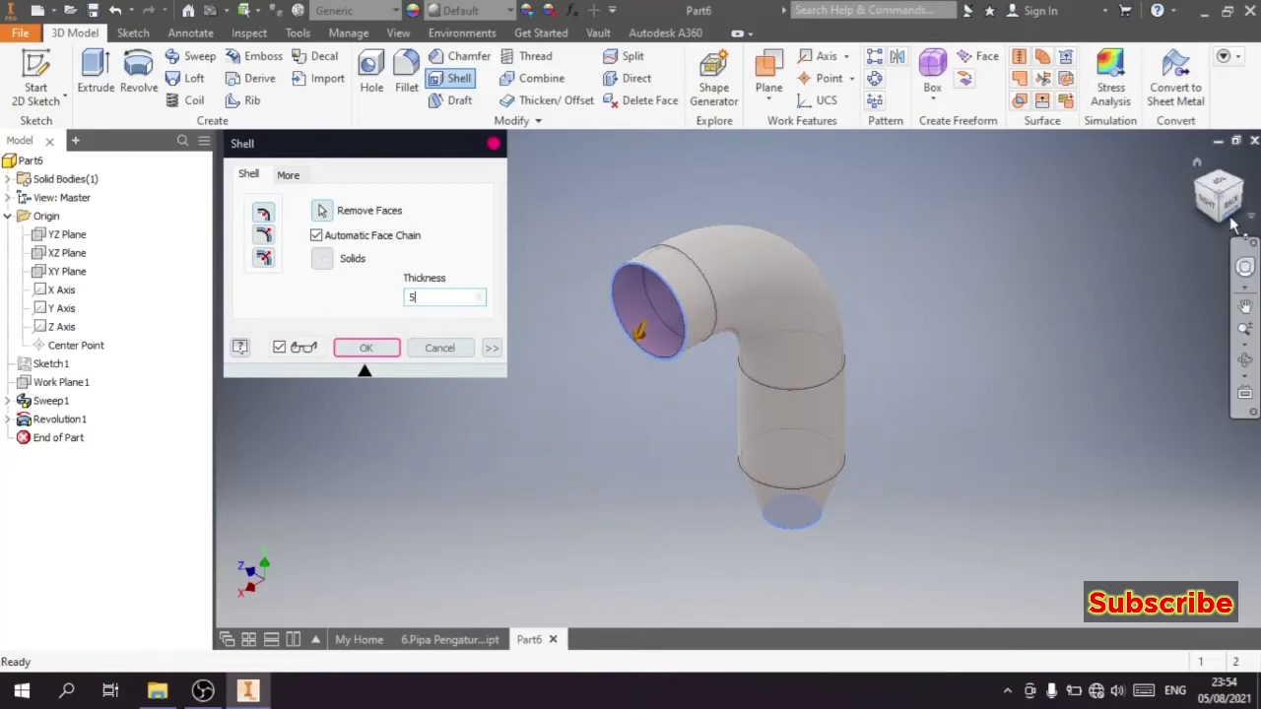
left_click_drag(1251, 214, 1245, 216)
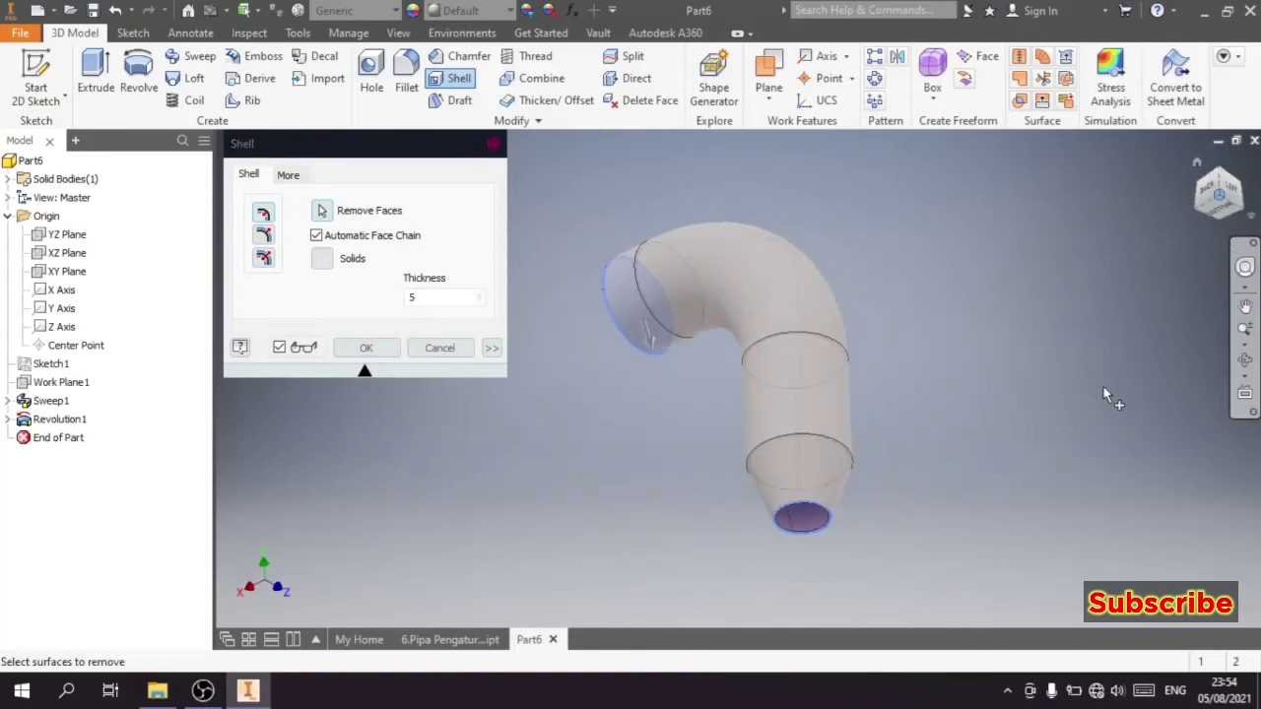
scroll(814, 526, "up", 5)
scroll(803, 509, "down", 2)
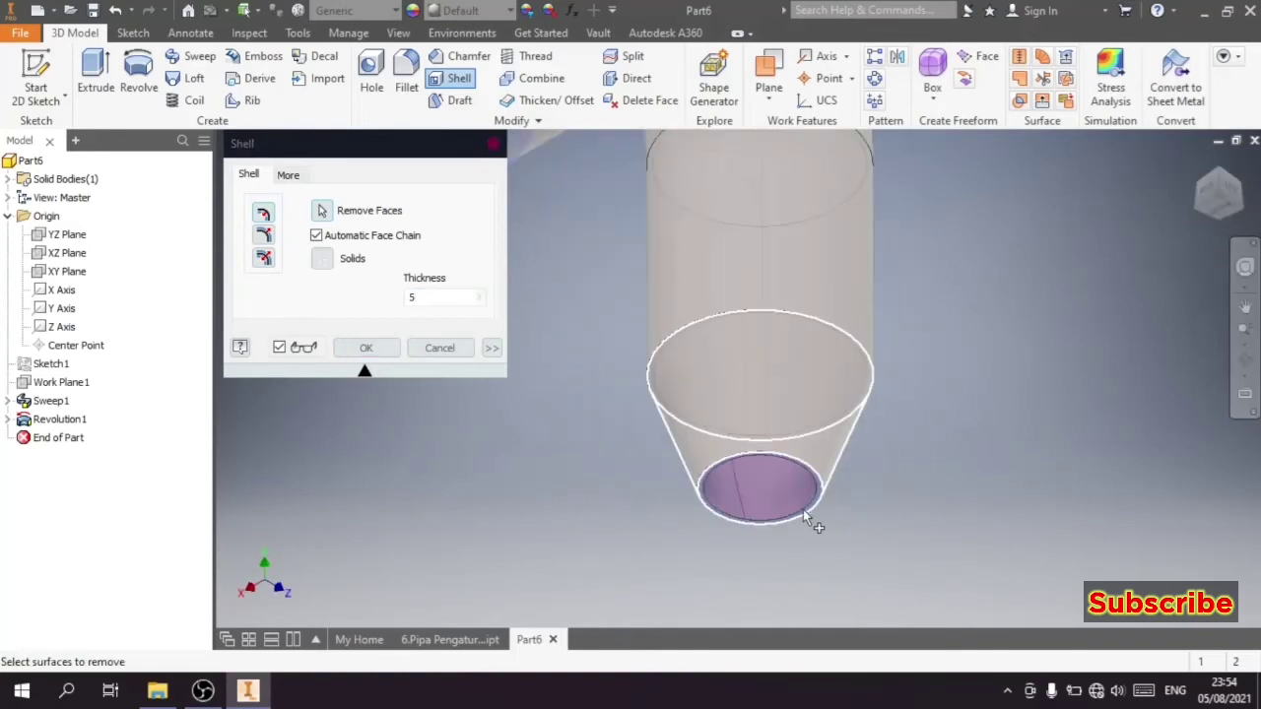
scroll(803, 510, "down", 3)
key("Return")
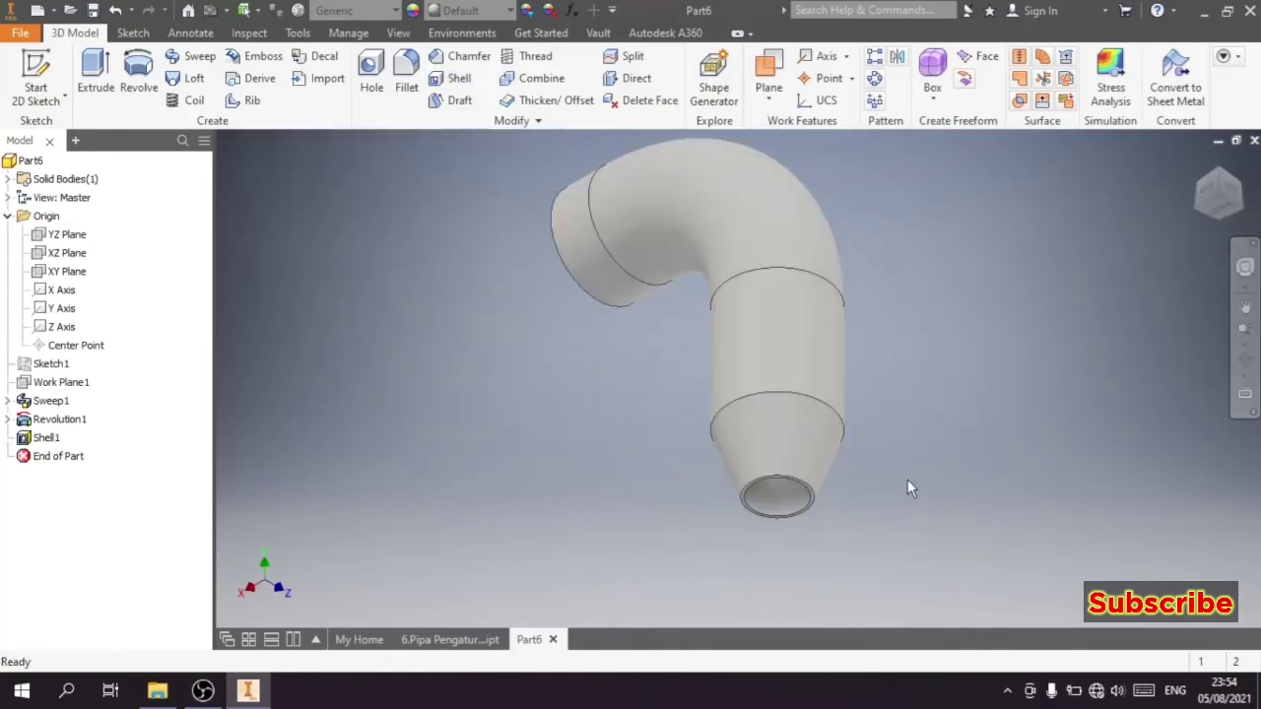
Step: Turn the view to face the pipe's upper opening and select its ring-shaped end face
middle_click_drag(706, 309, 711, 330, "shift")
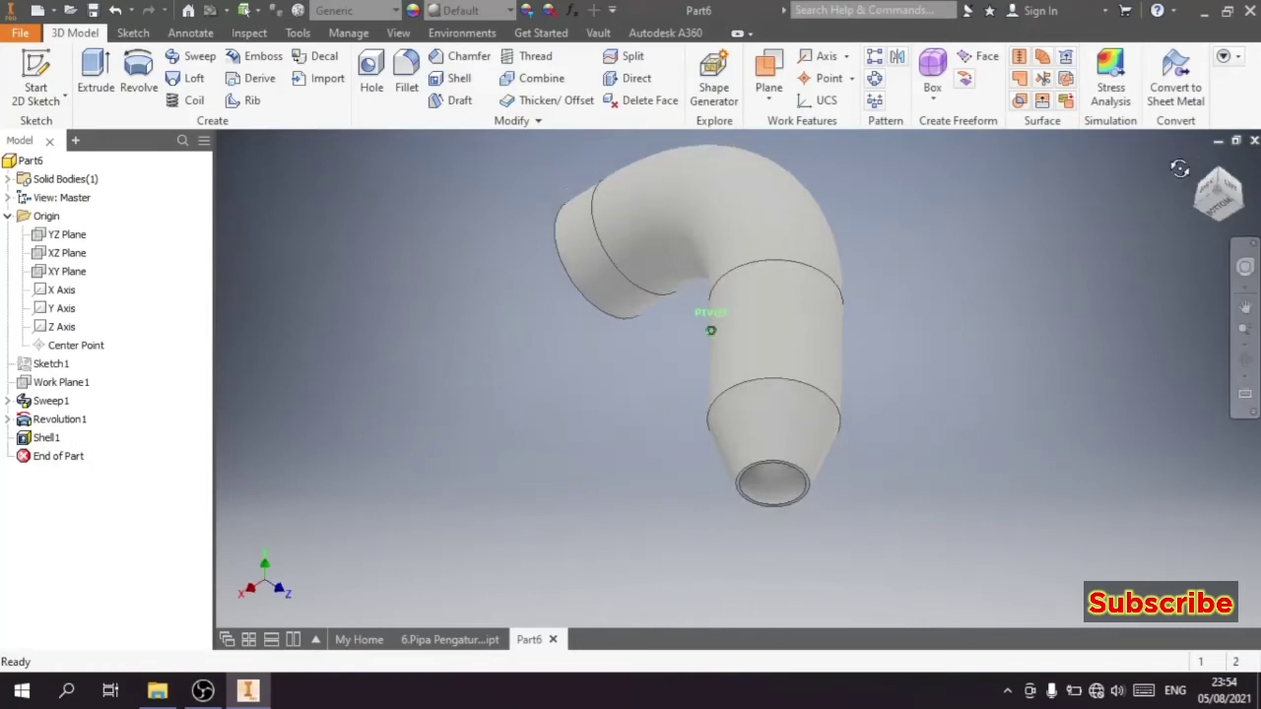
left_click(1214, 195)
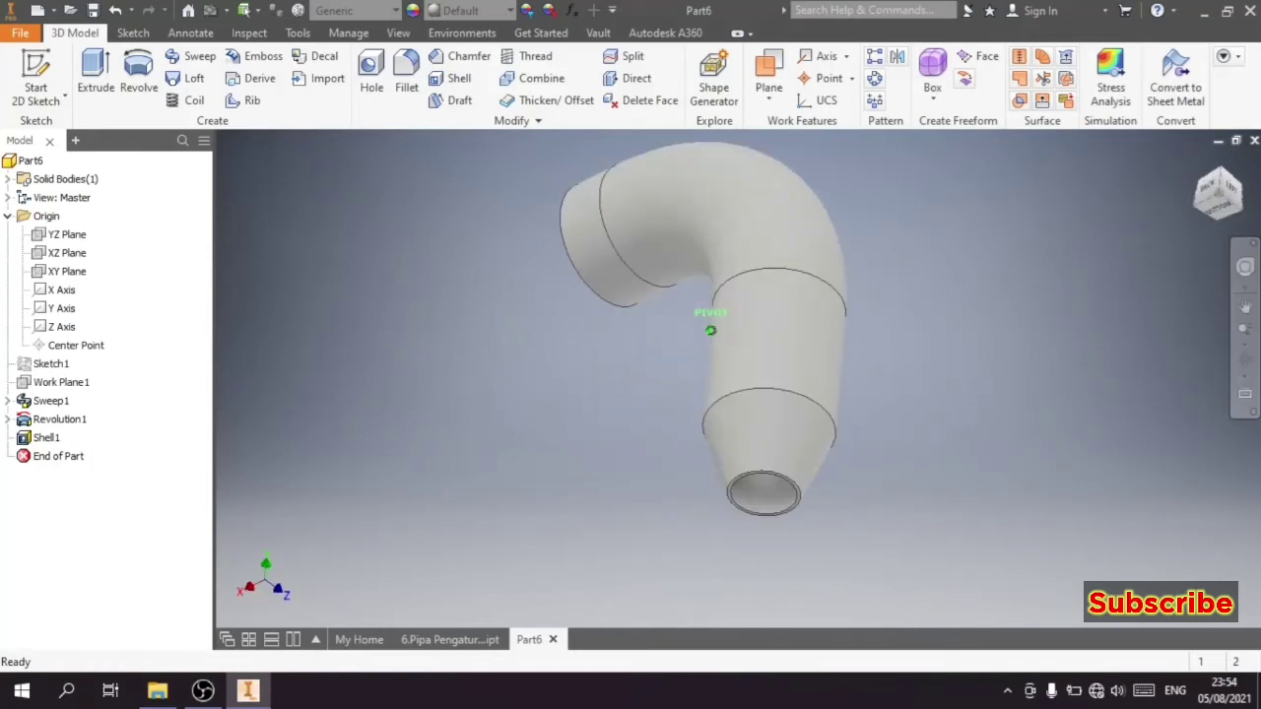
left_click(1199, 186)
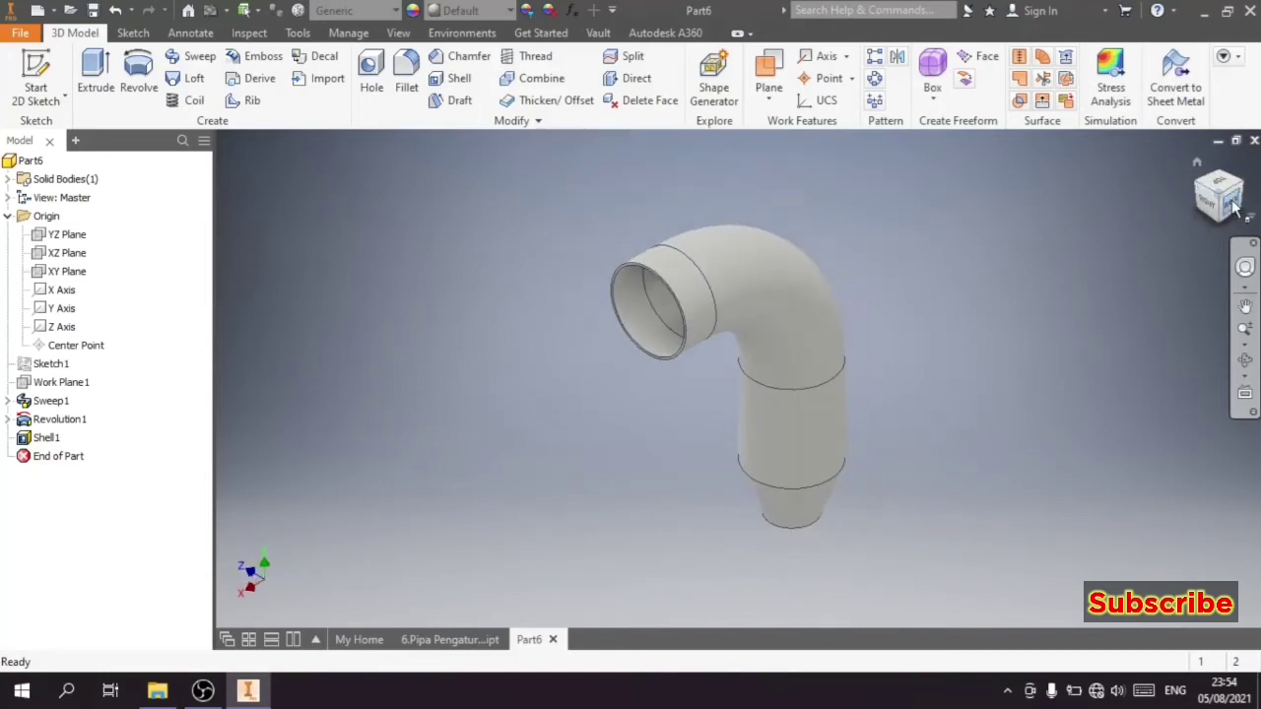
left_click(1233, 206)
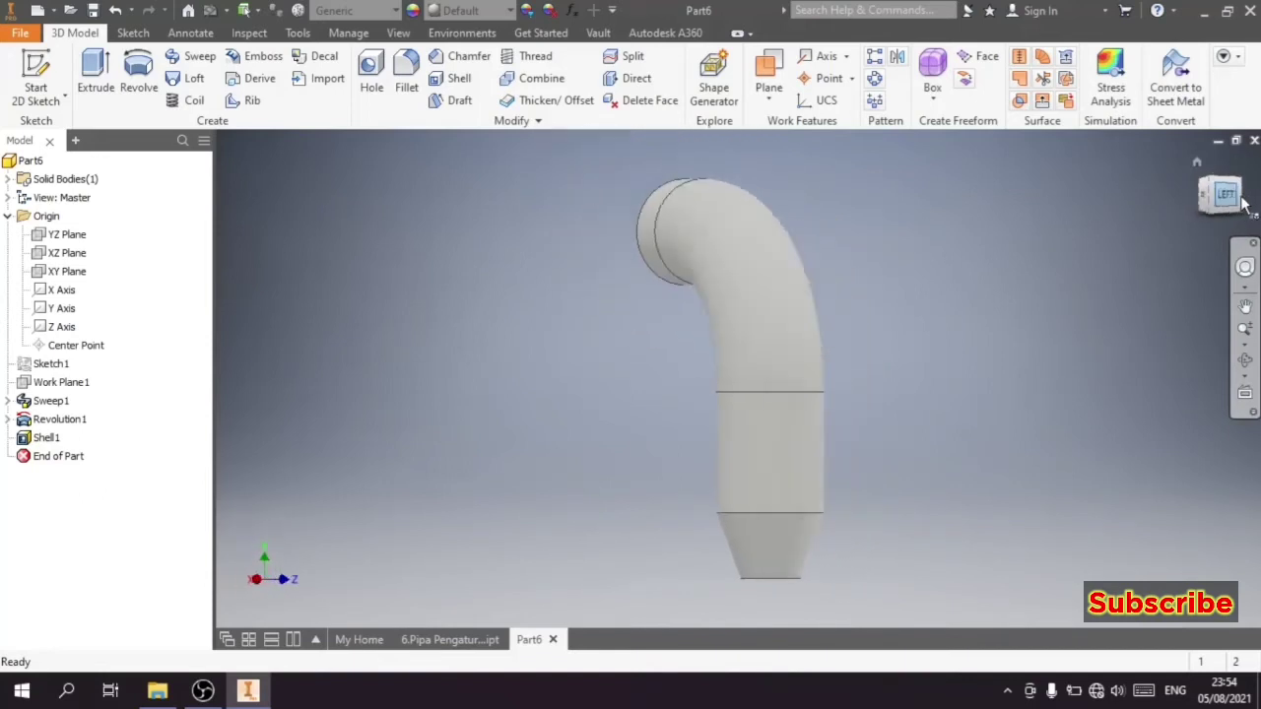
left_click(1243, 203)
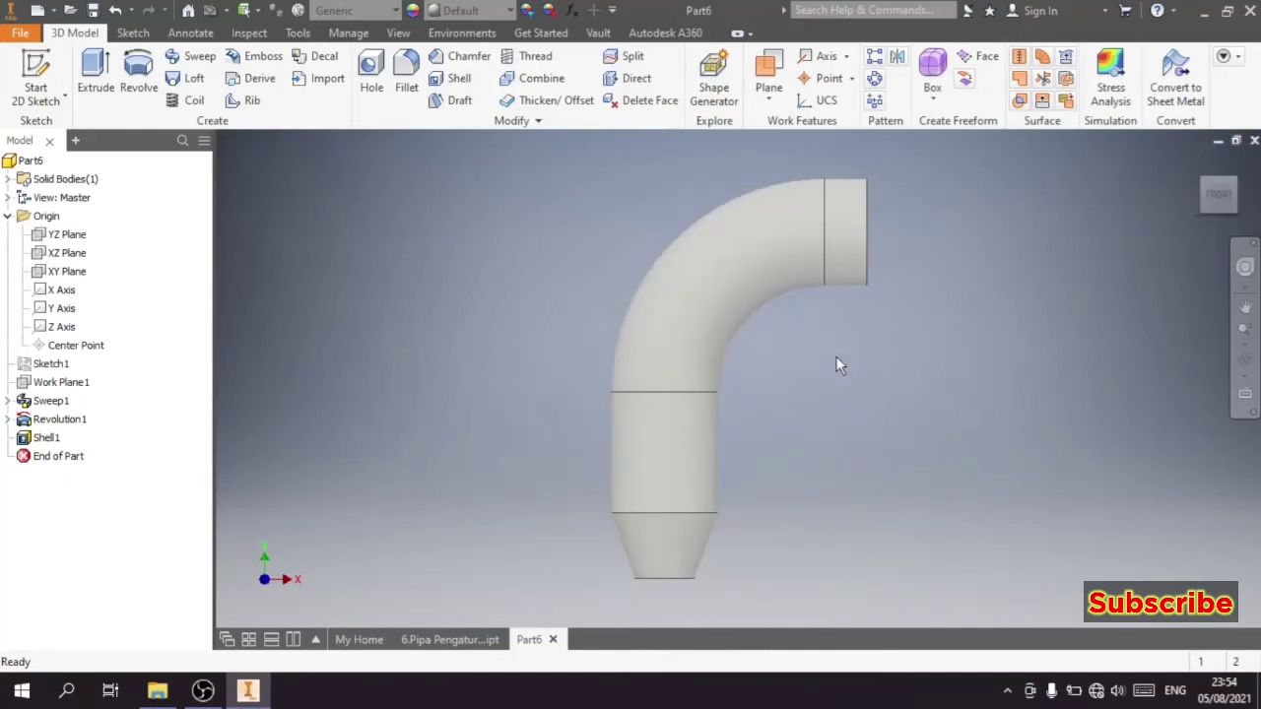
left_click(1238, 193)
scroll(822, 168, "up", 5)
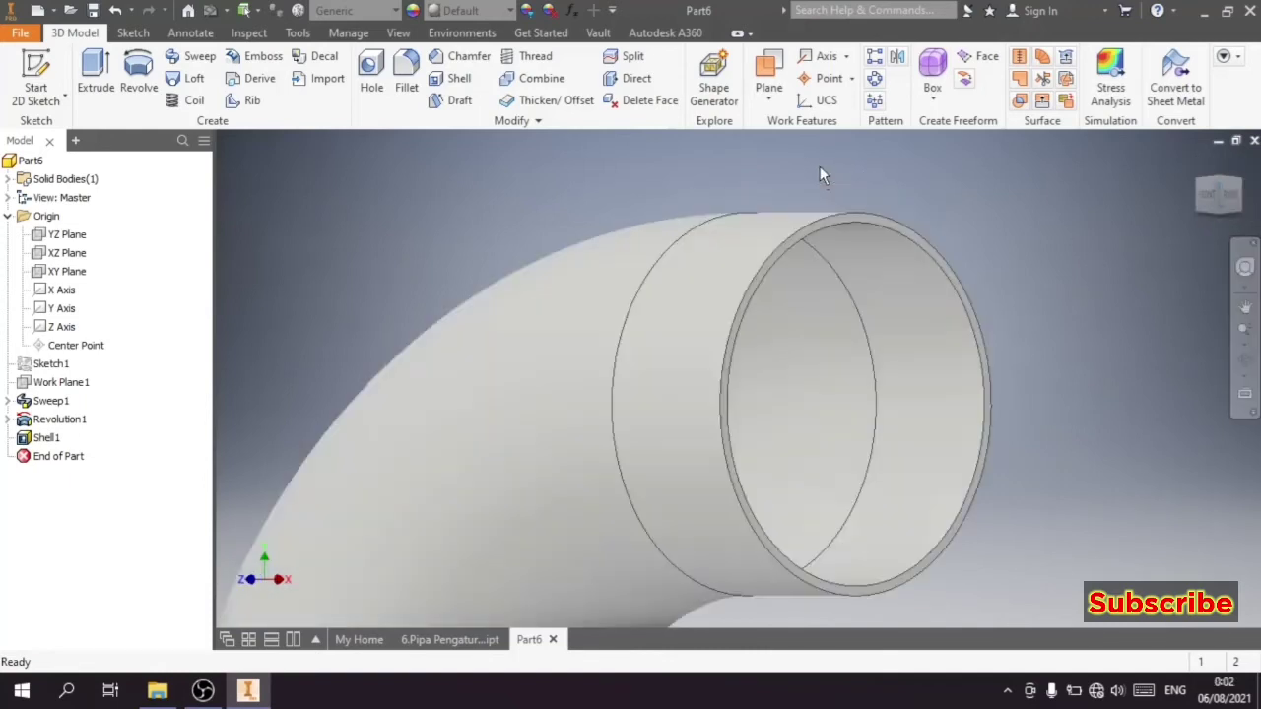
scroll(853, 219, "up", 3)
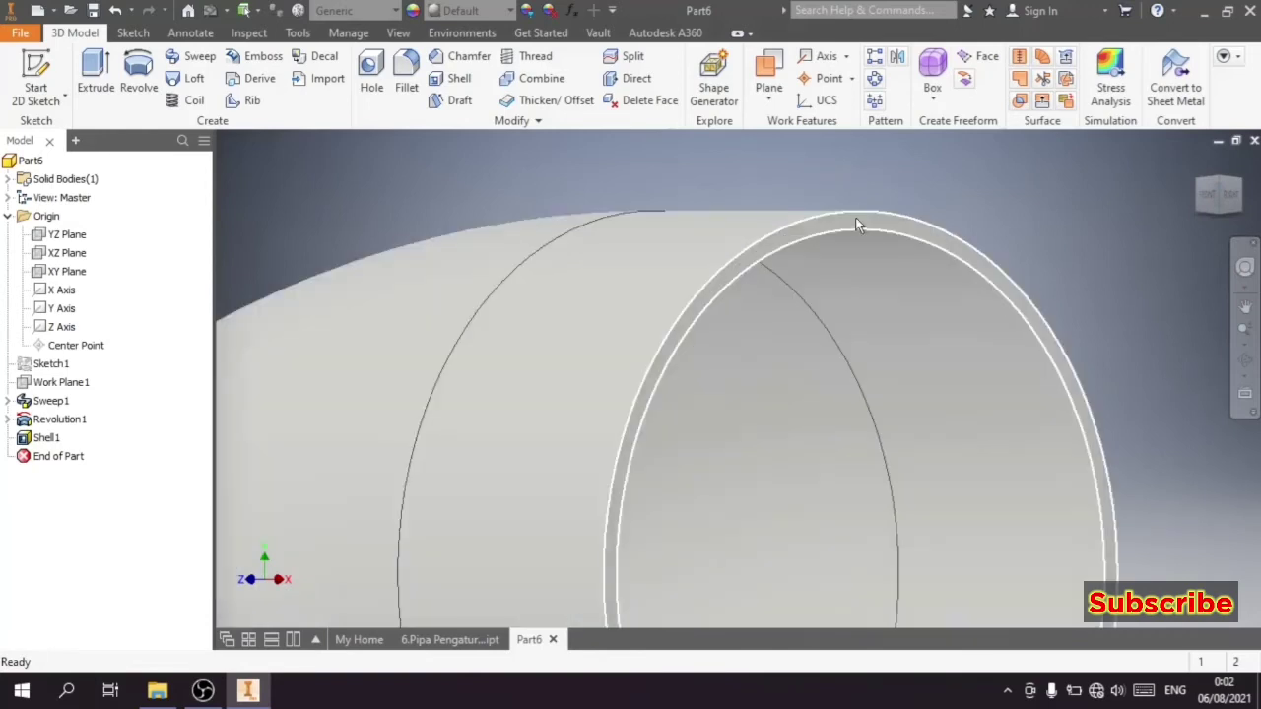
left_click(865, 217)
Step: Start a sketch on the end face and project the pipe's circular edge into it
left_click(903, 203)
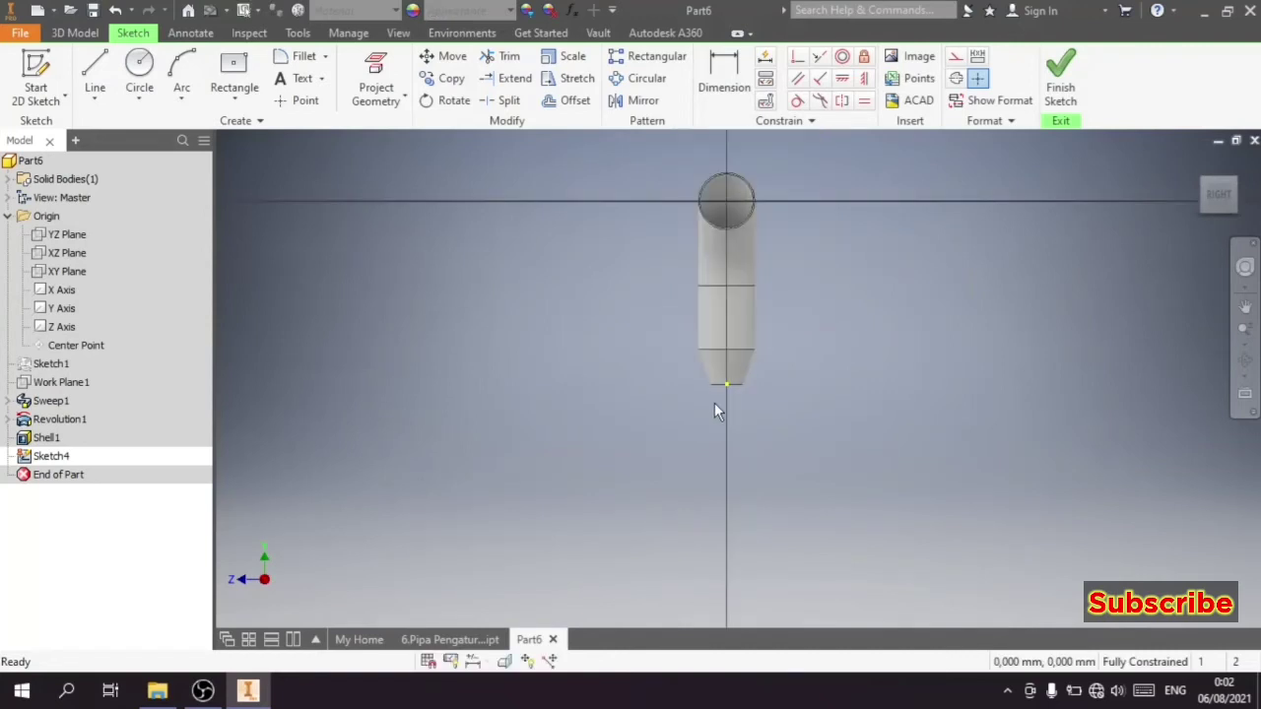
scroll(720, 171, "up", 2)
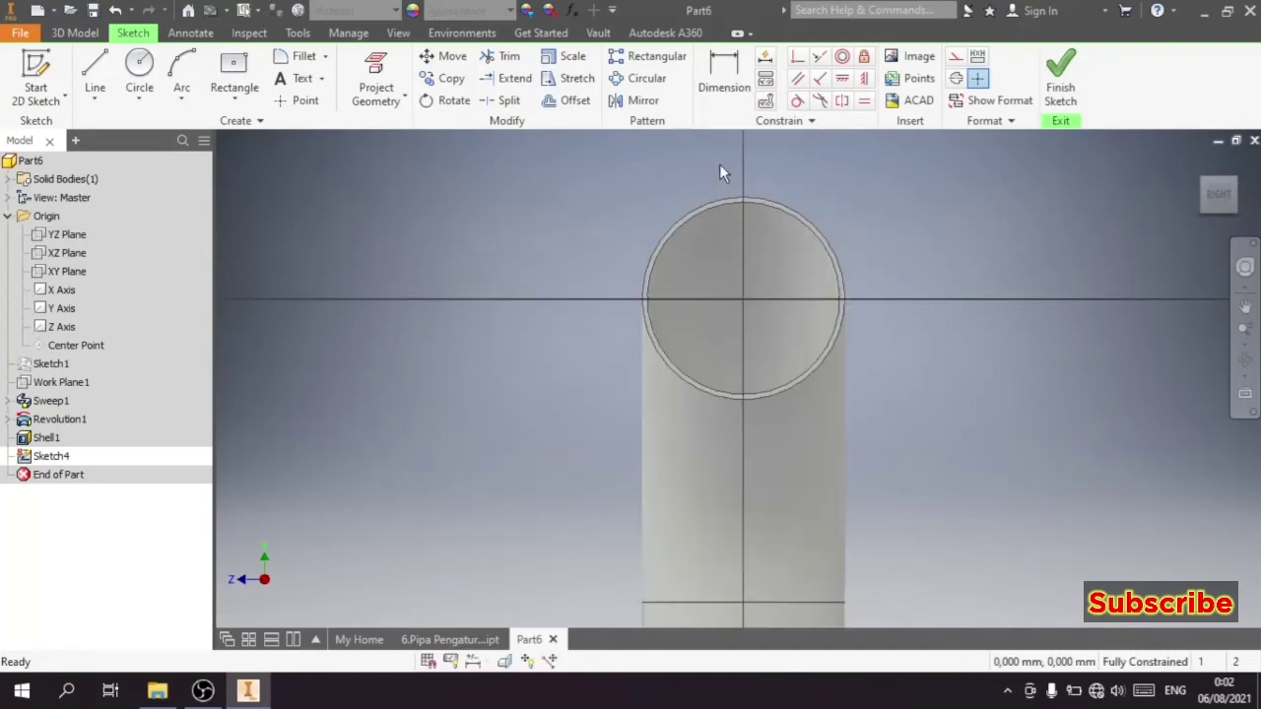
left_click(375, 86)
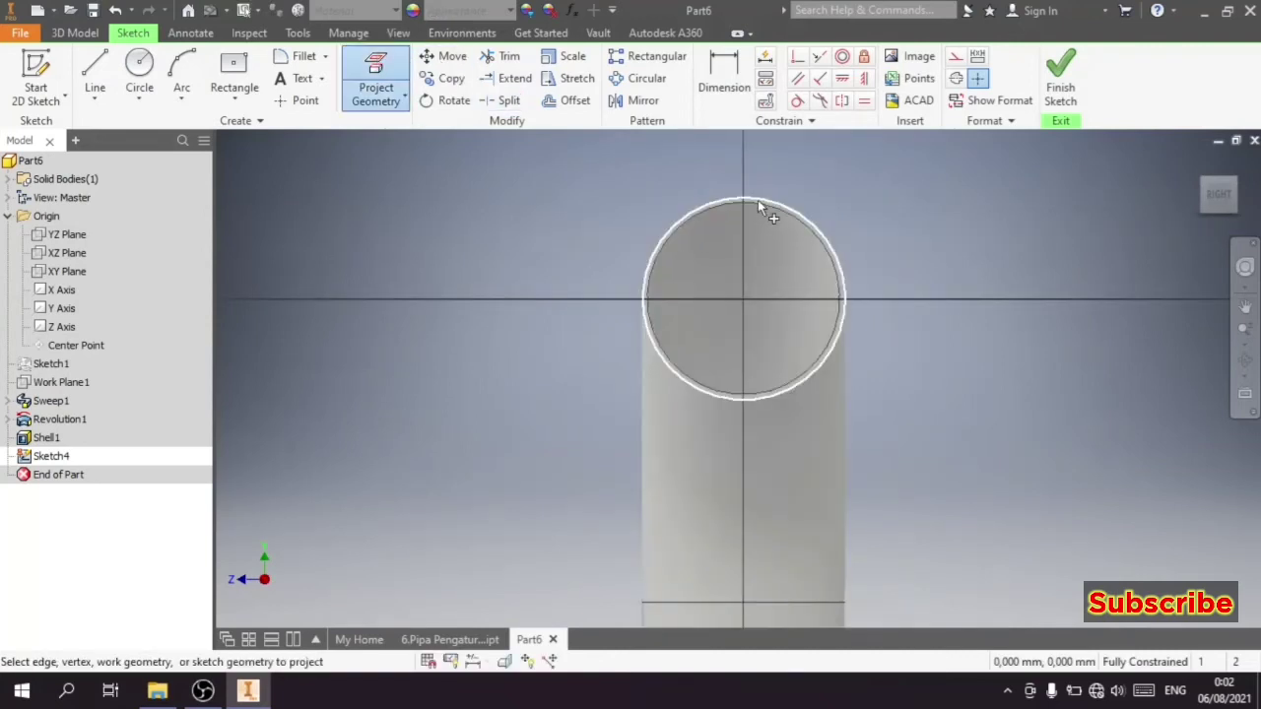
left_click(757, 207)
right_click(849, 205)
left_click(749, 170)
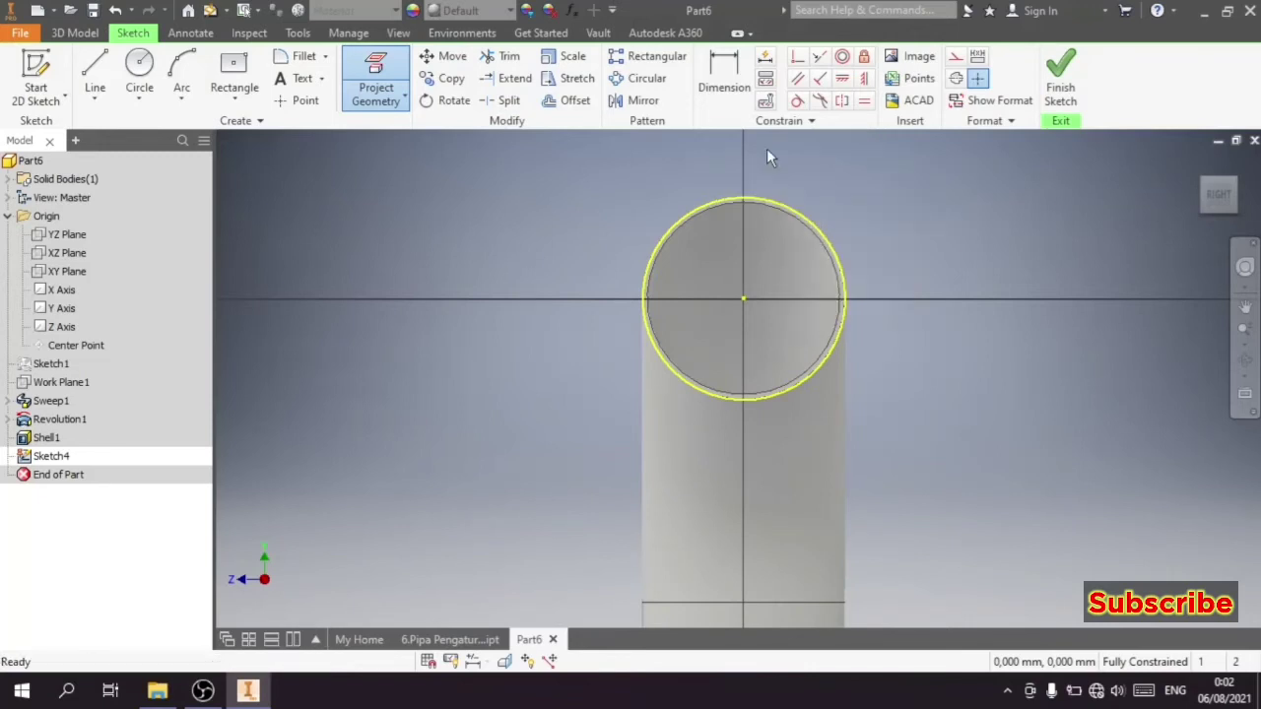
Step: Draw a 285 mm circle centred on the pipe and finish the sketch
left_click(139, 74)
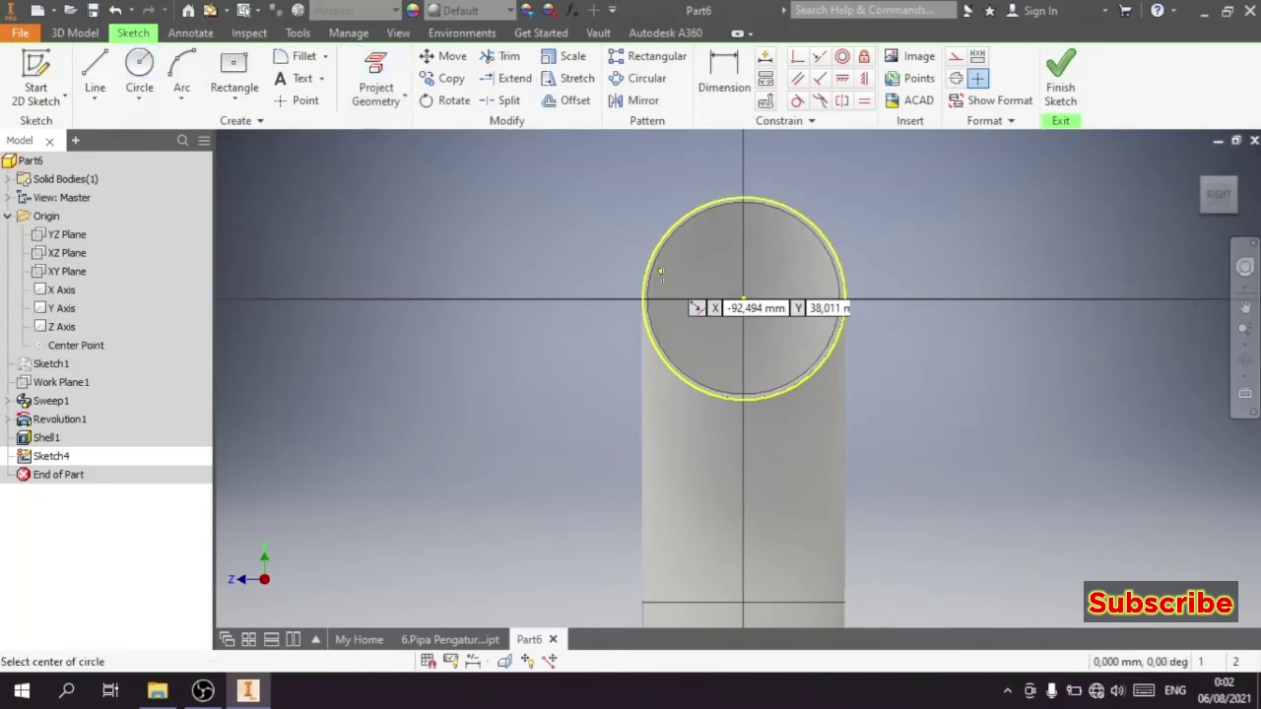
left_click(744, 297)
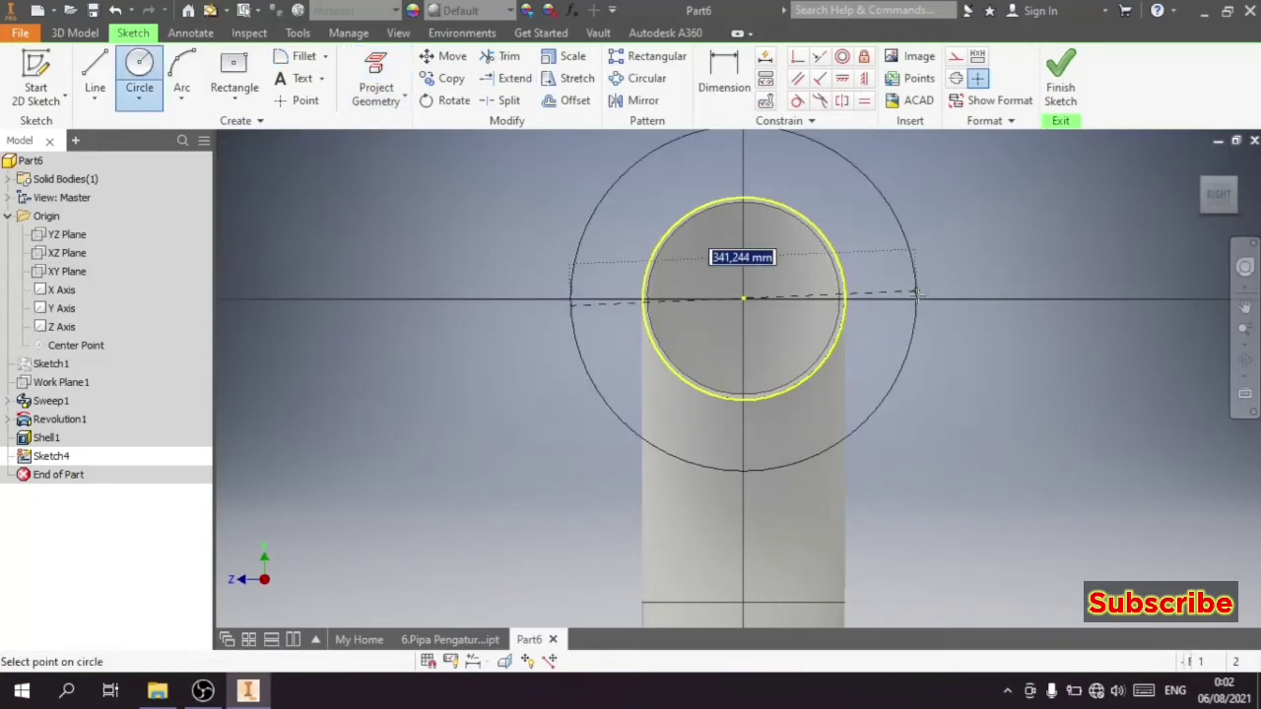
scroll(921, 325, "up", 2)
scroll(936, 296, "down", 3)
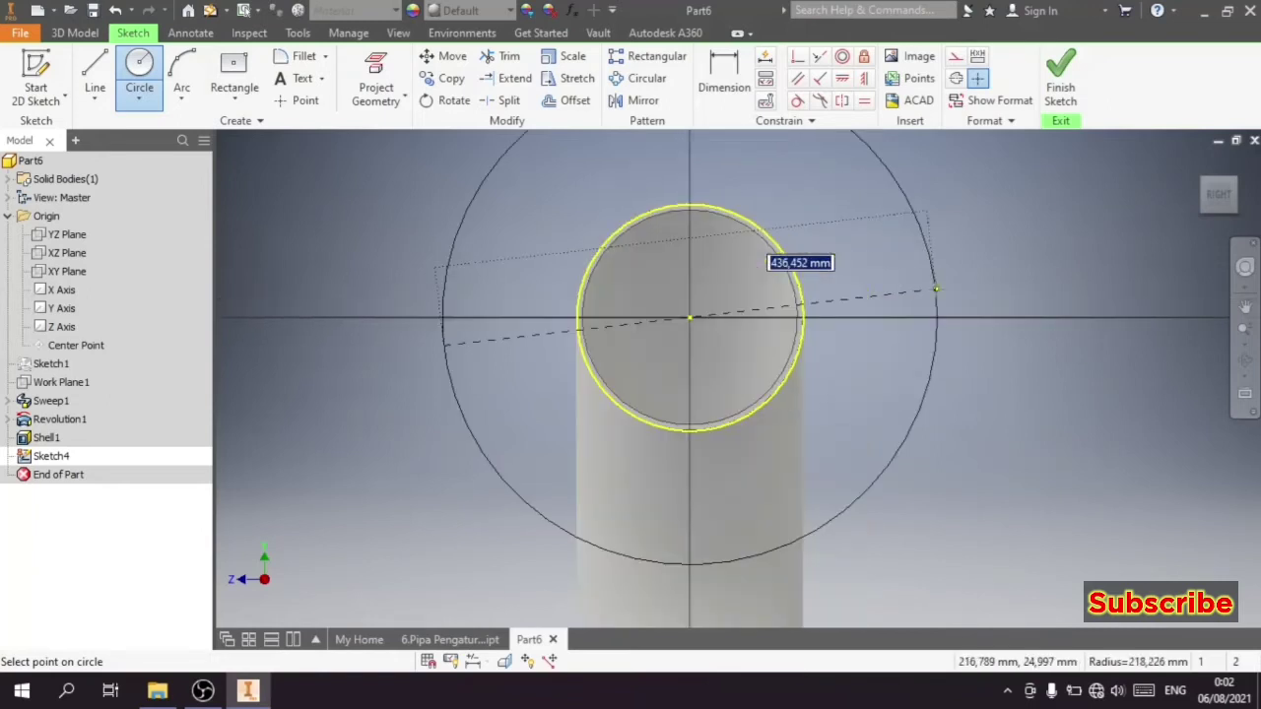
scroll(936, 289, "up", 3)
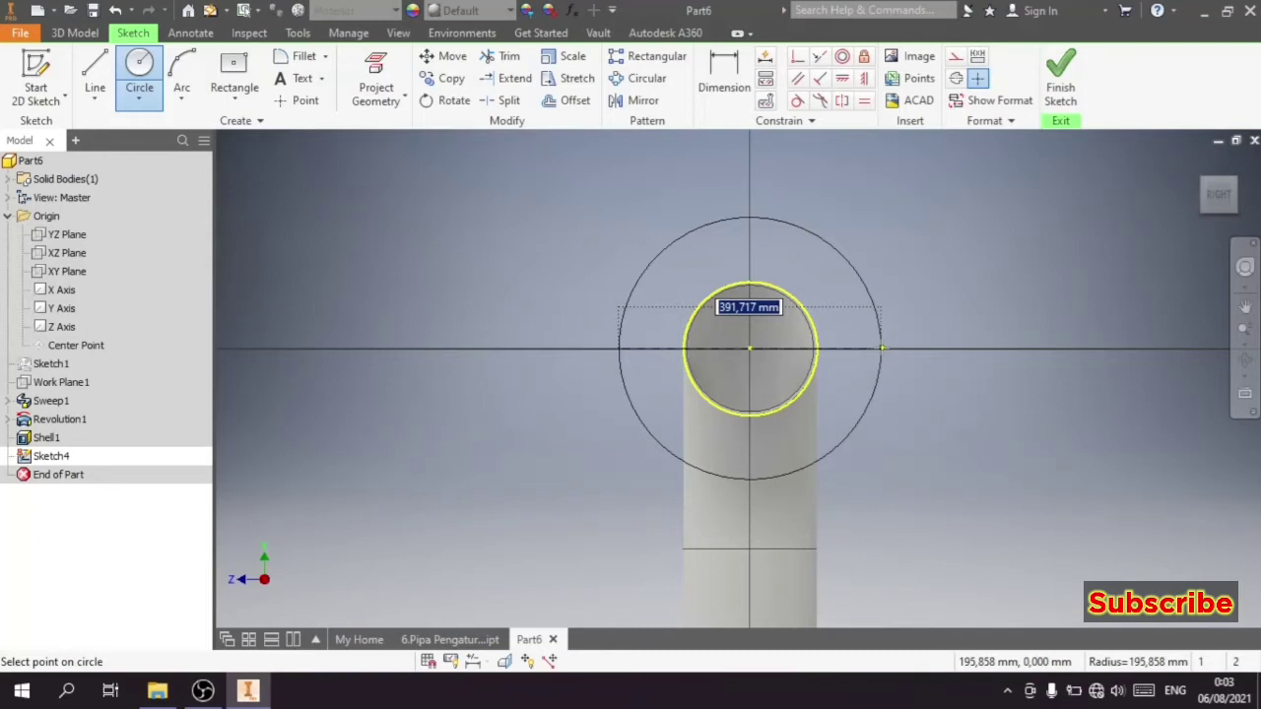
type("285")
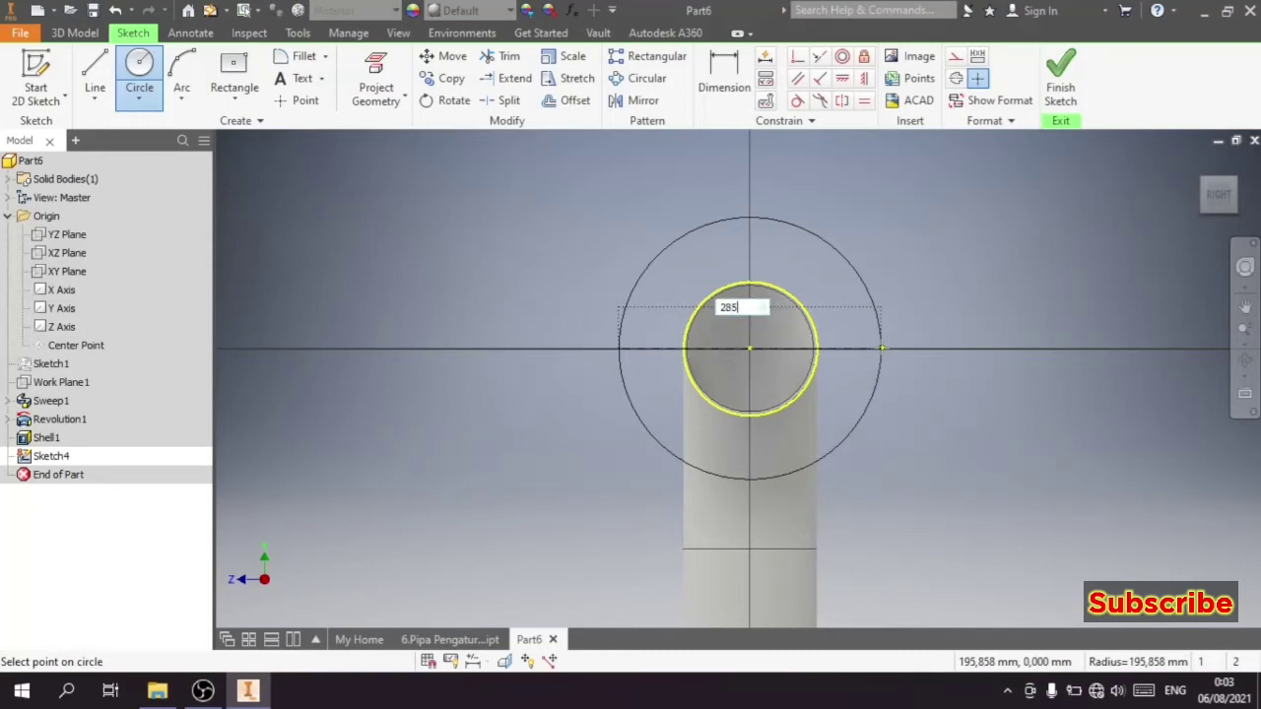
key("Return")
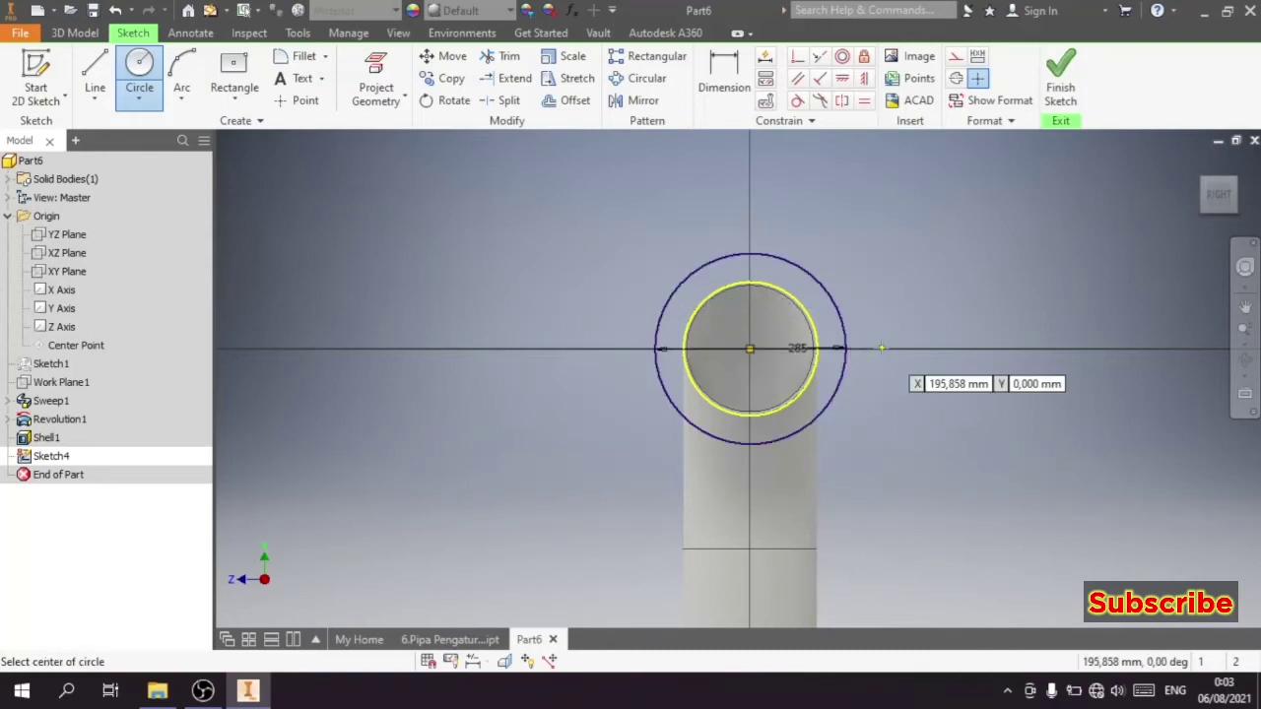
right_click(976, 268)
left_click(1038, 265)
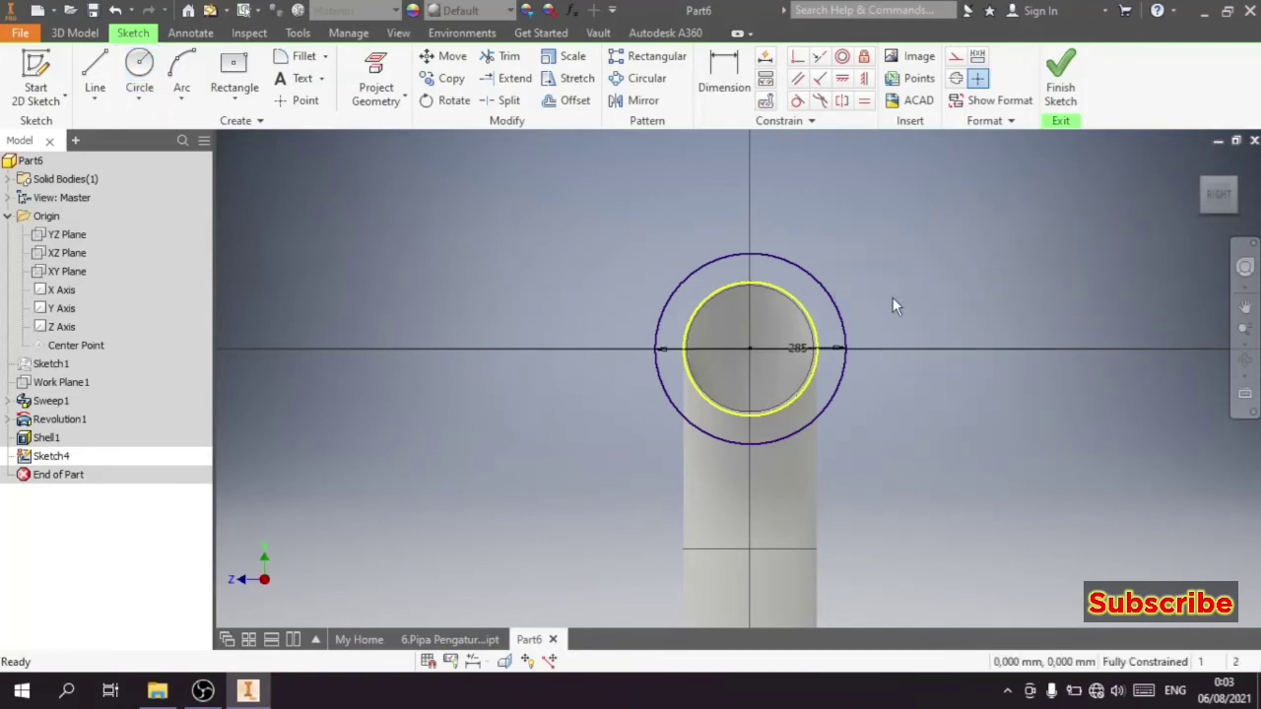
left_click(1061, 79)
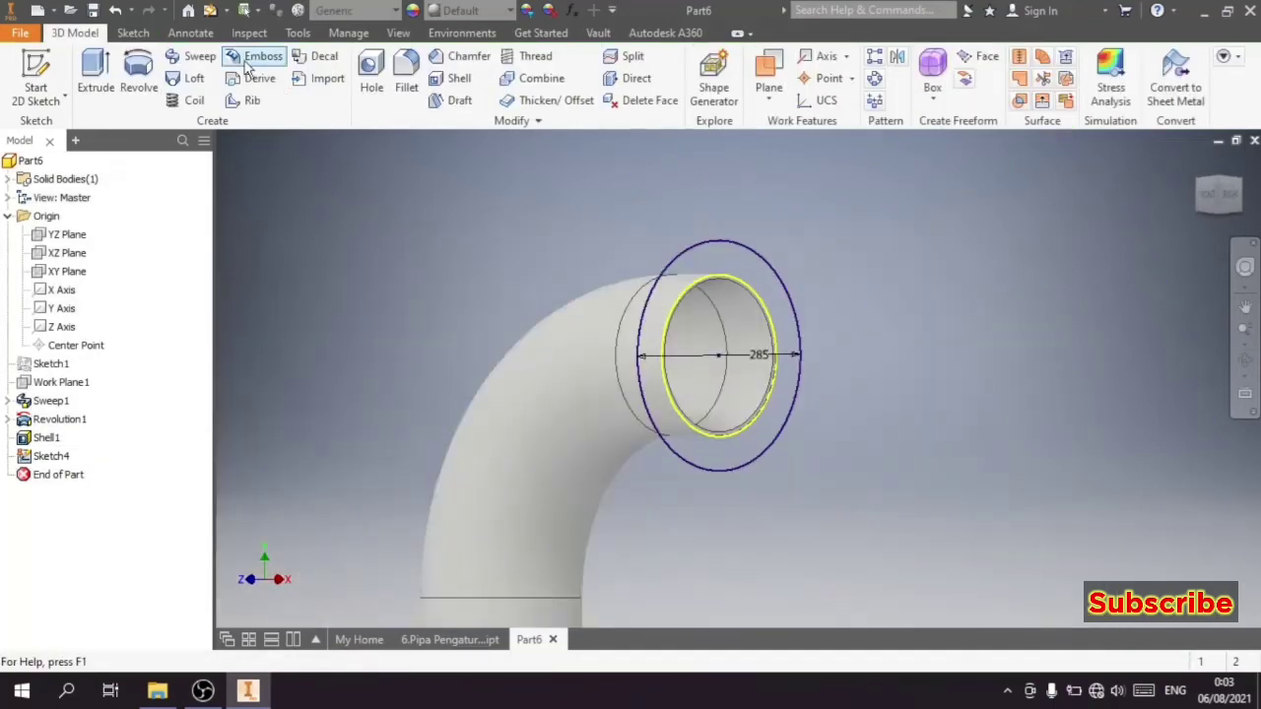
Step: Extrude the ring between the circles 15 mm in the flipped direction to form the flange
left_click(95, 79)
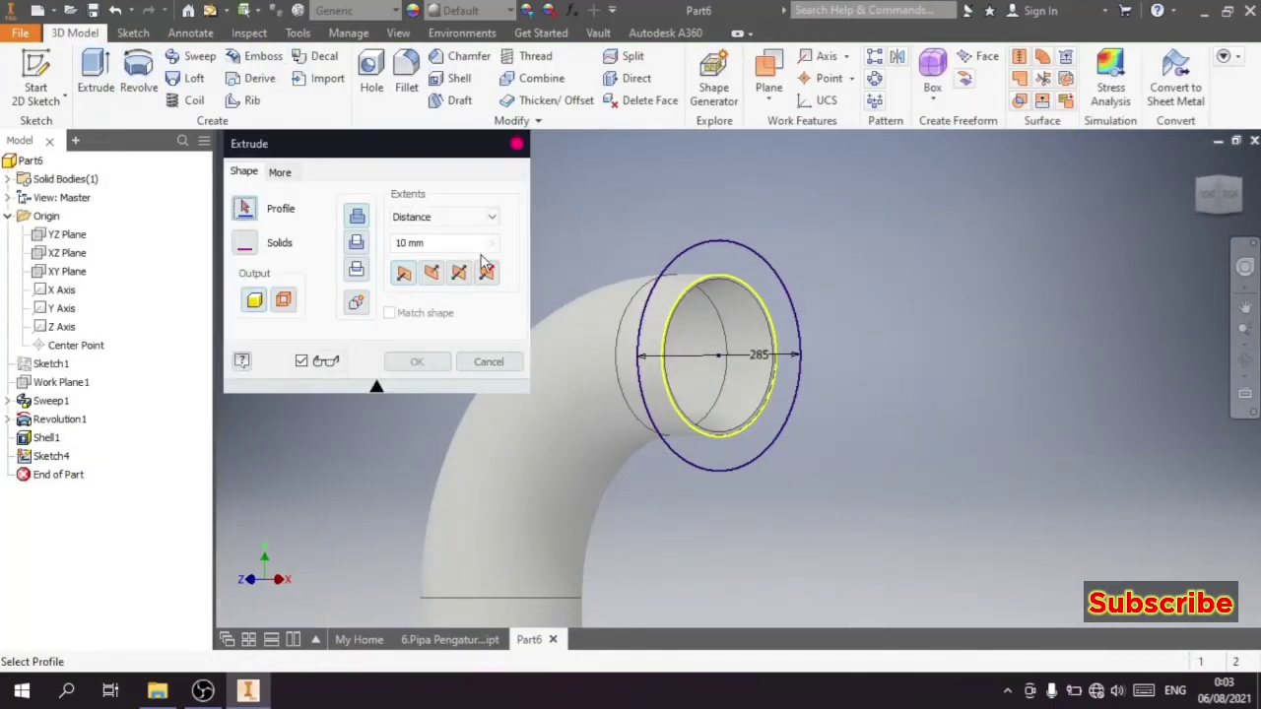
left_click(683, 282)
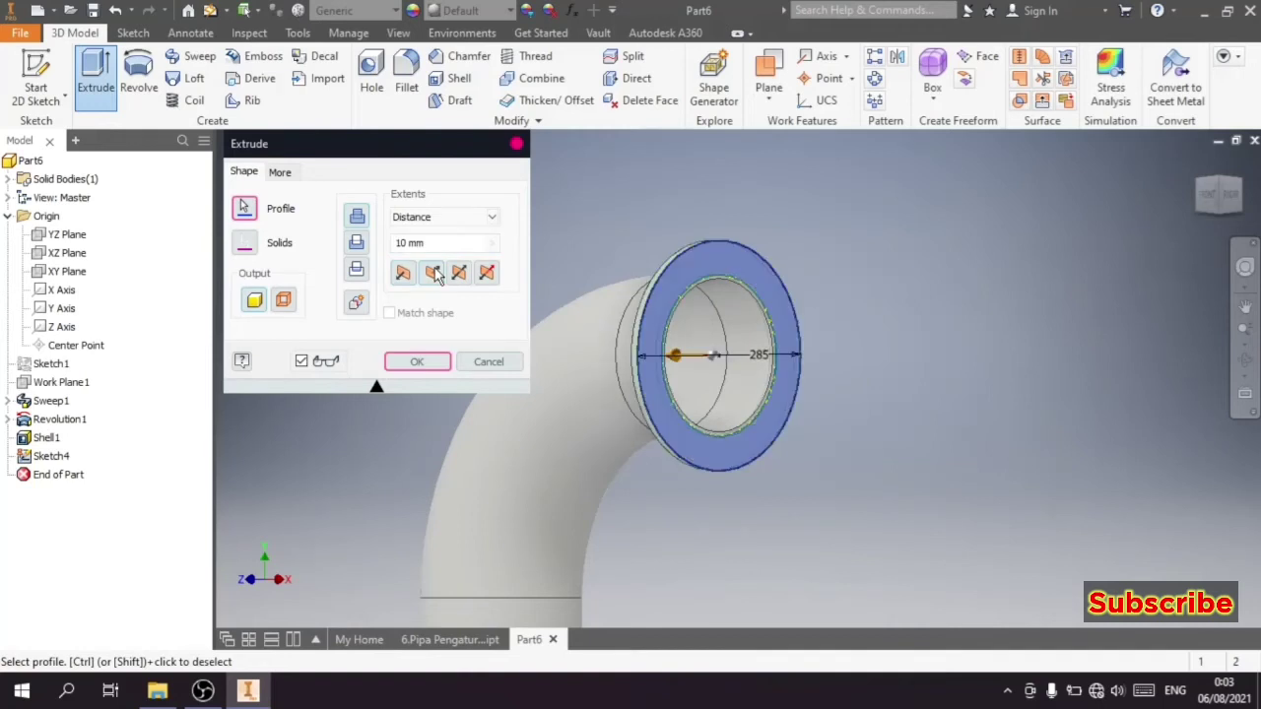
left_click(517, 148)
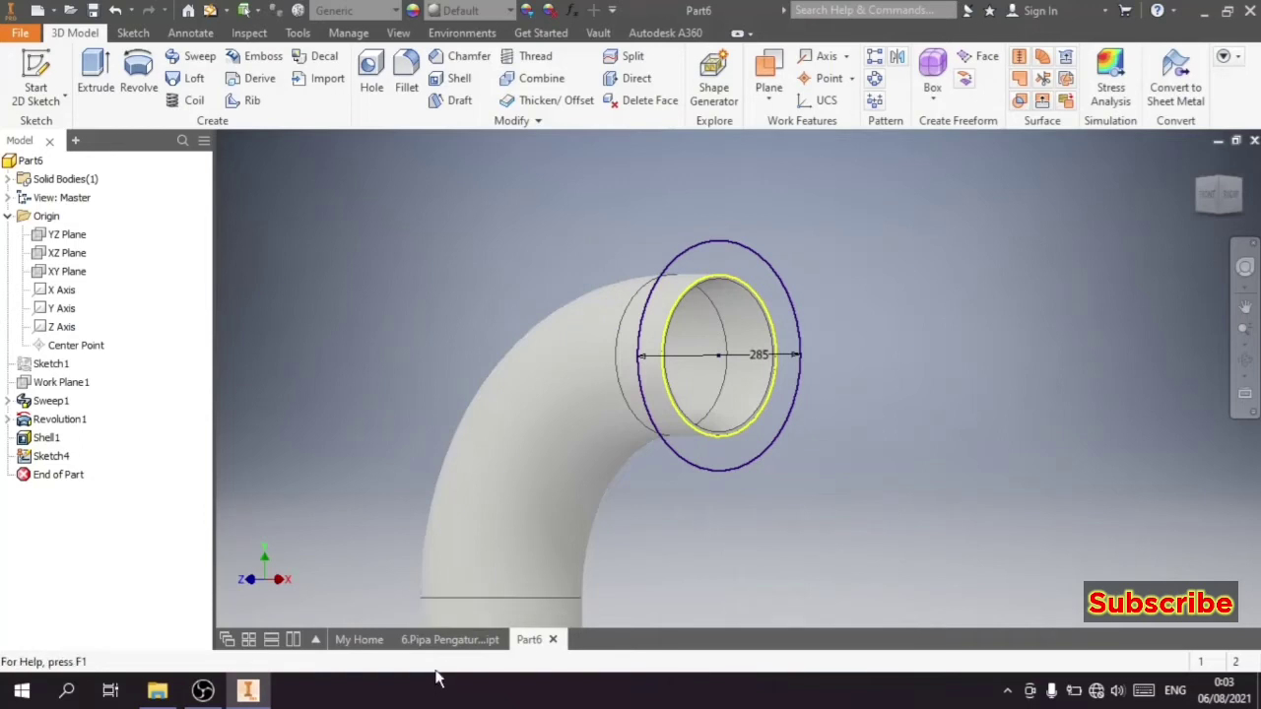
left_click(692, 254)
left_click(439, 276)
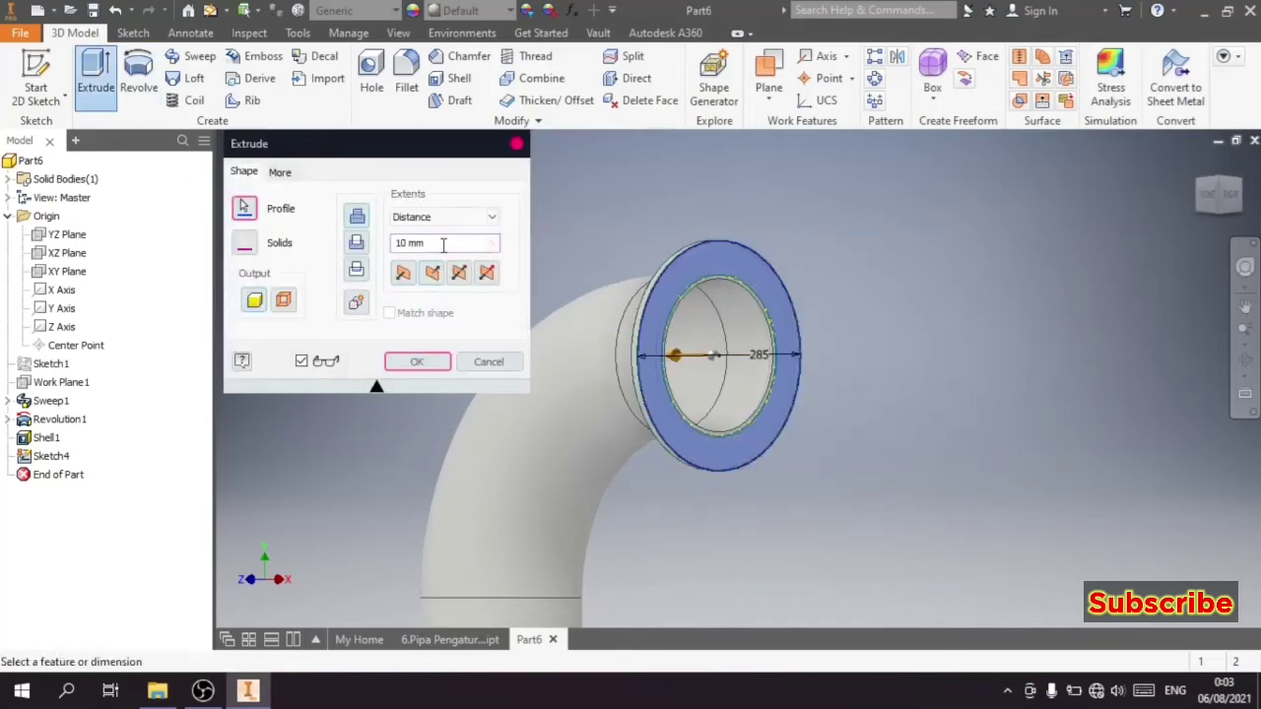
type("1")
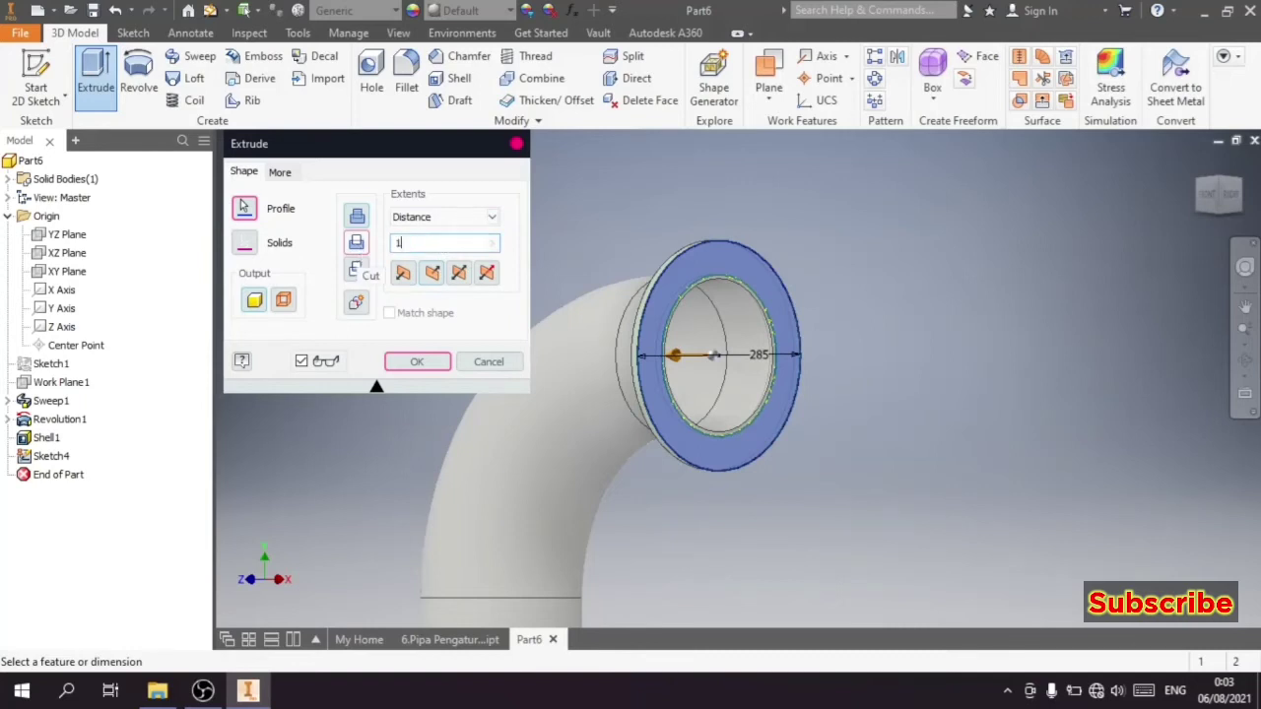
type("5")
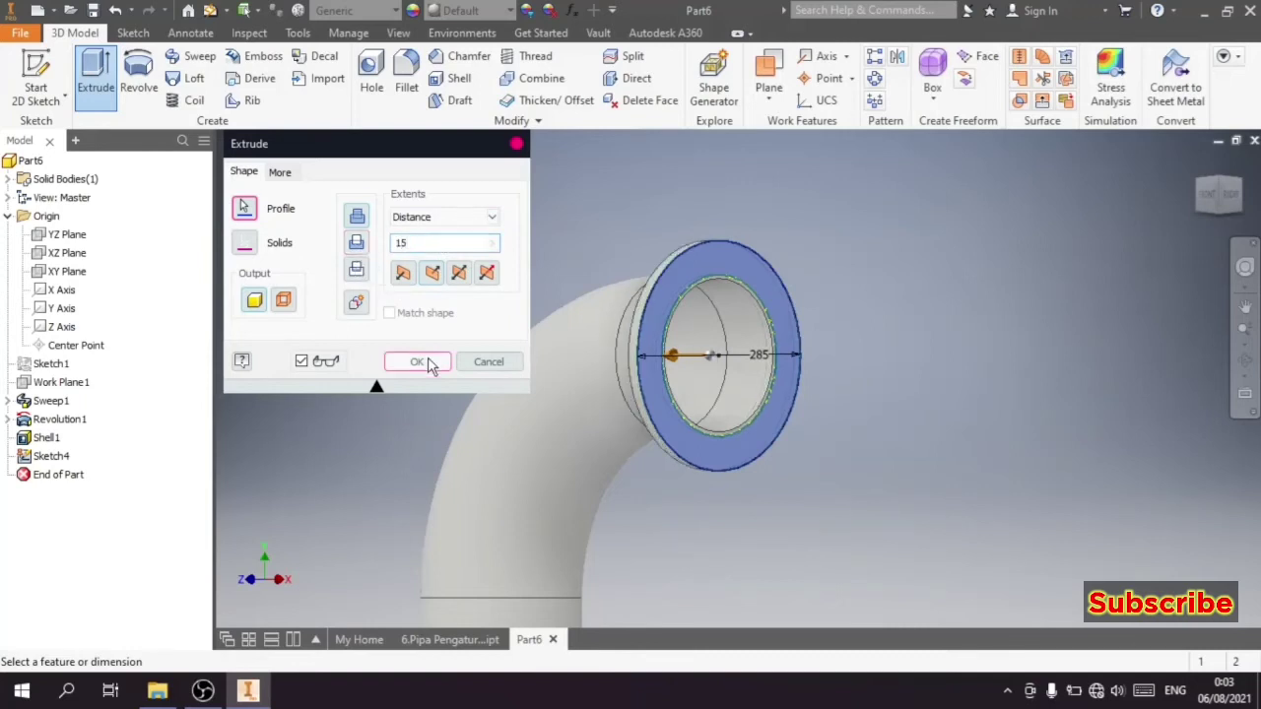
left_click(425, 362)
left_click(749, 270)
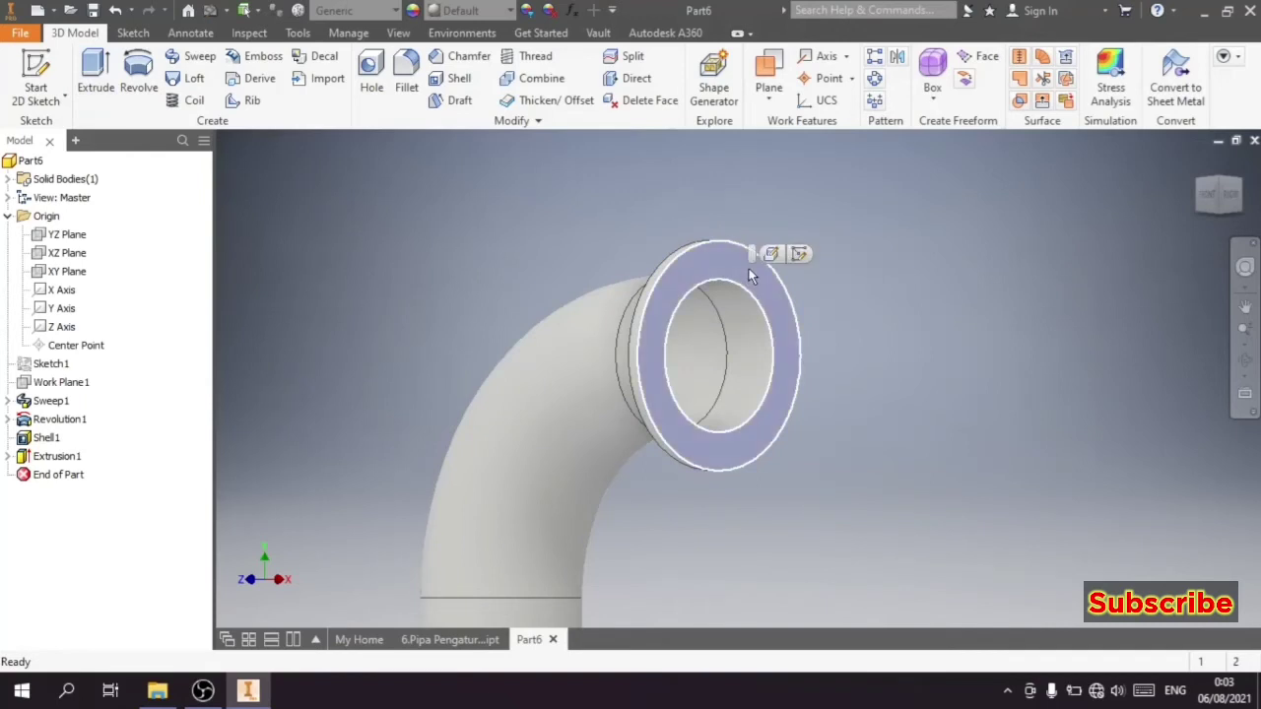
Step: Start a sketch on the flange face and project its outer circular edge
left_click(796, 257)
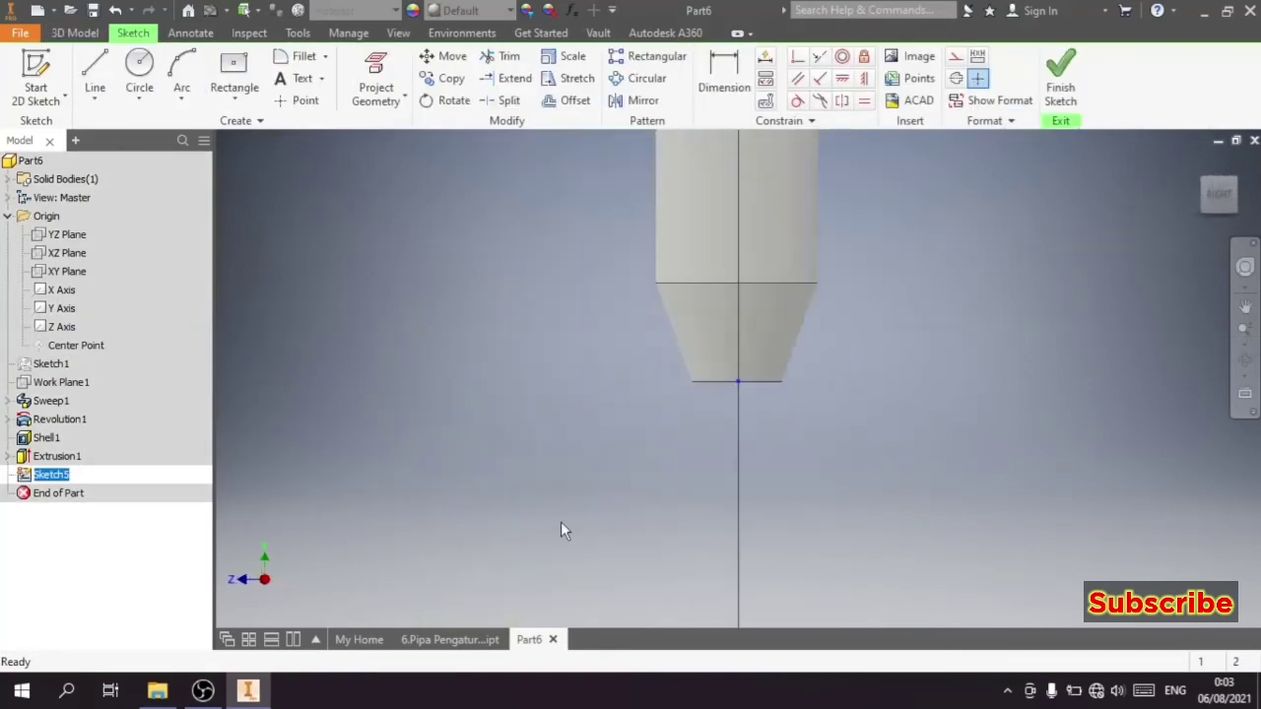
scroll(571, 394, "up", 3)
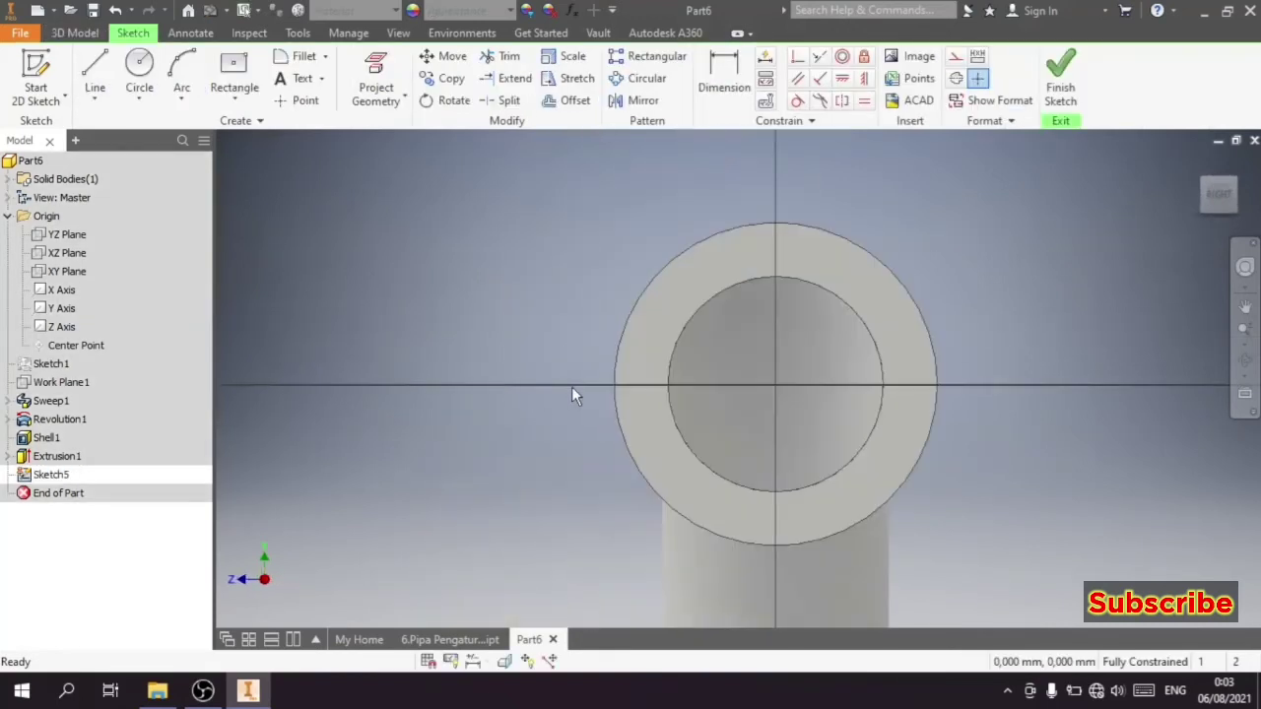
left_click(375, 87)
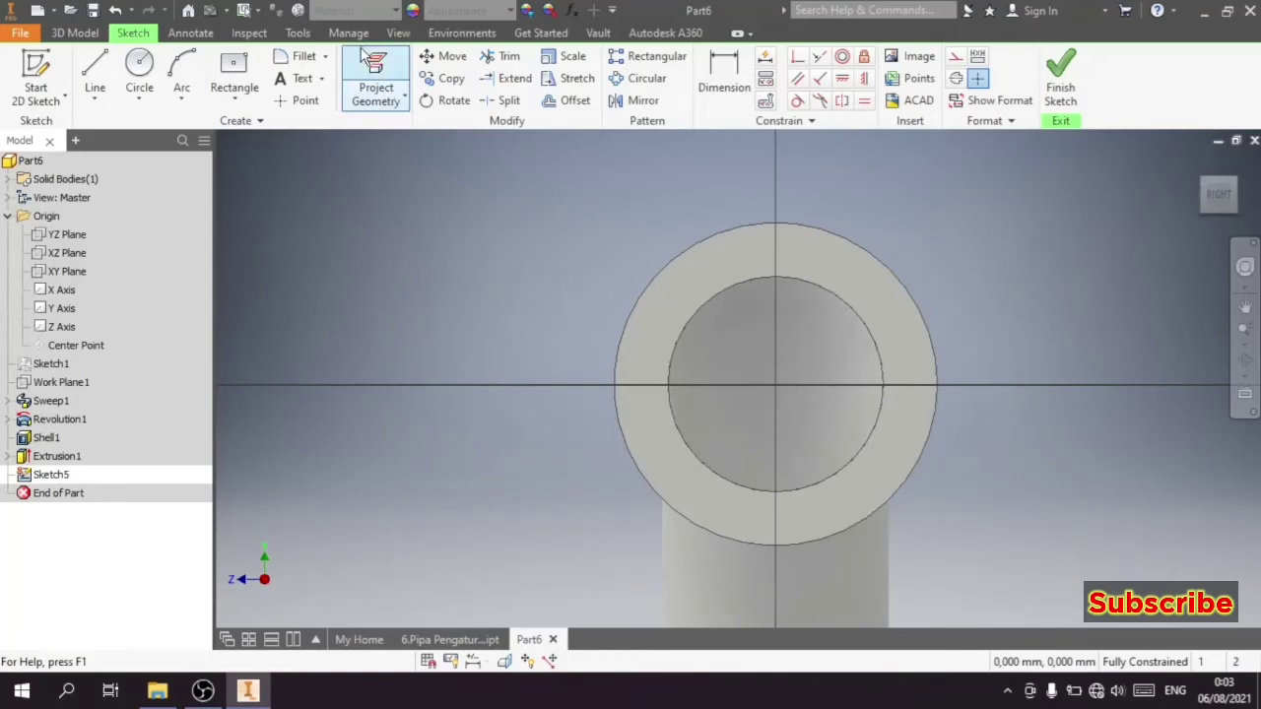
left_click(650, 298)
right_click(591, 242)
left_click(594, 186)
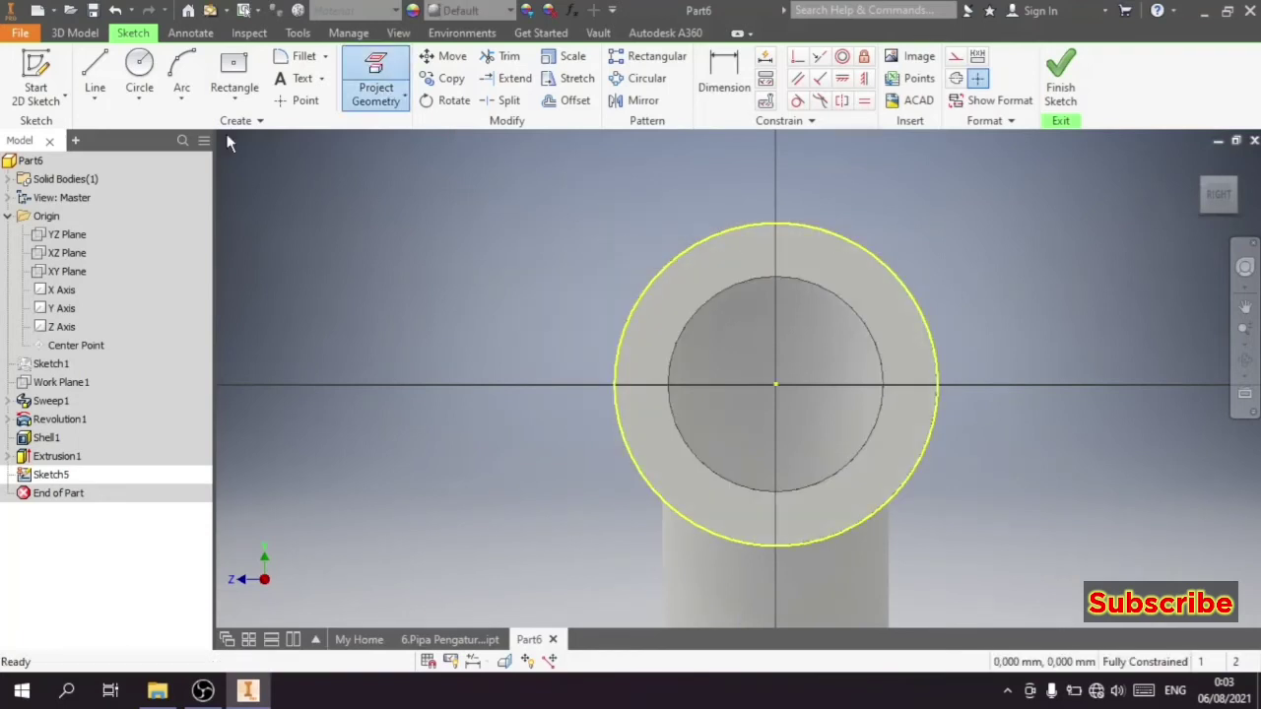
Step: Draw a 22 mm bolt-hole circle on the flange's left side
left_click(139, 71)
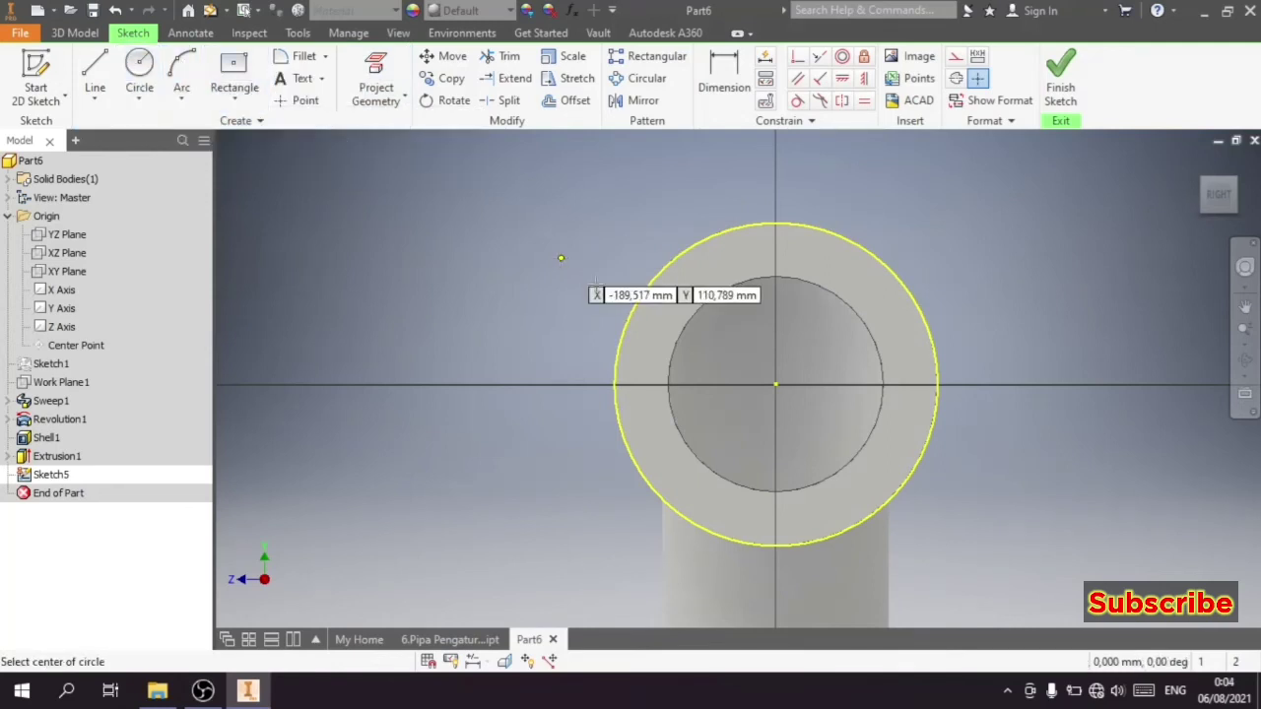
left_click(636, 384)
type("22")
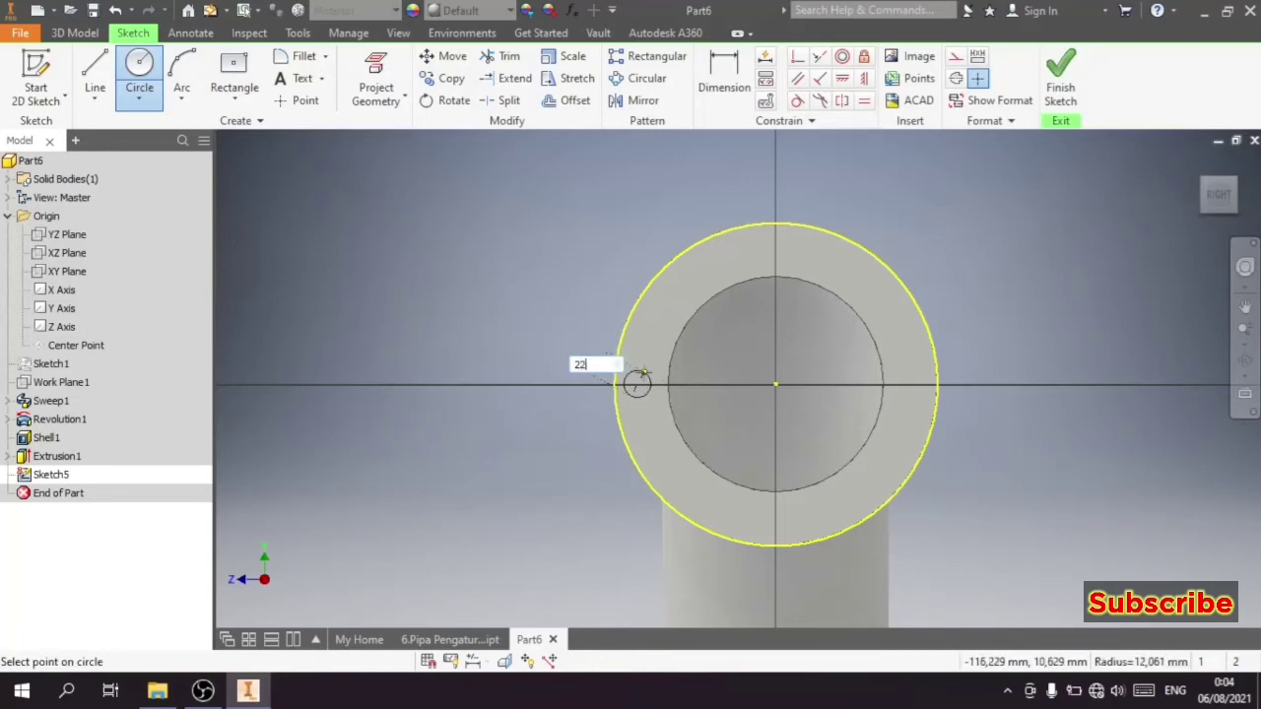
key("Return")
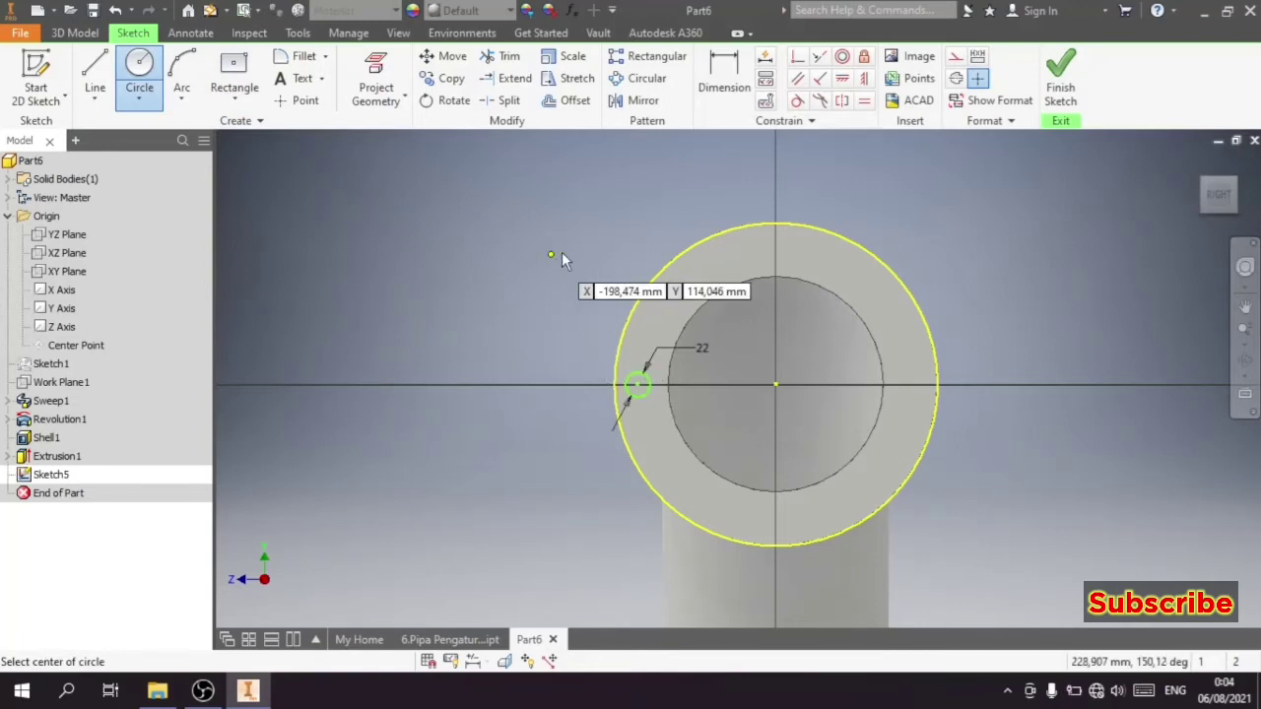
right_click(551, 255)
left_click(631, 255)
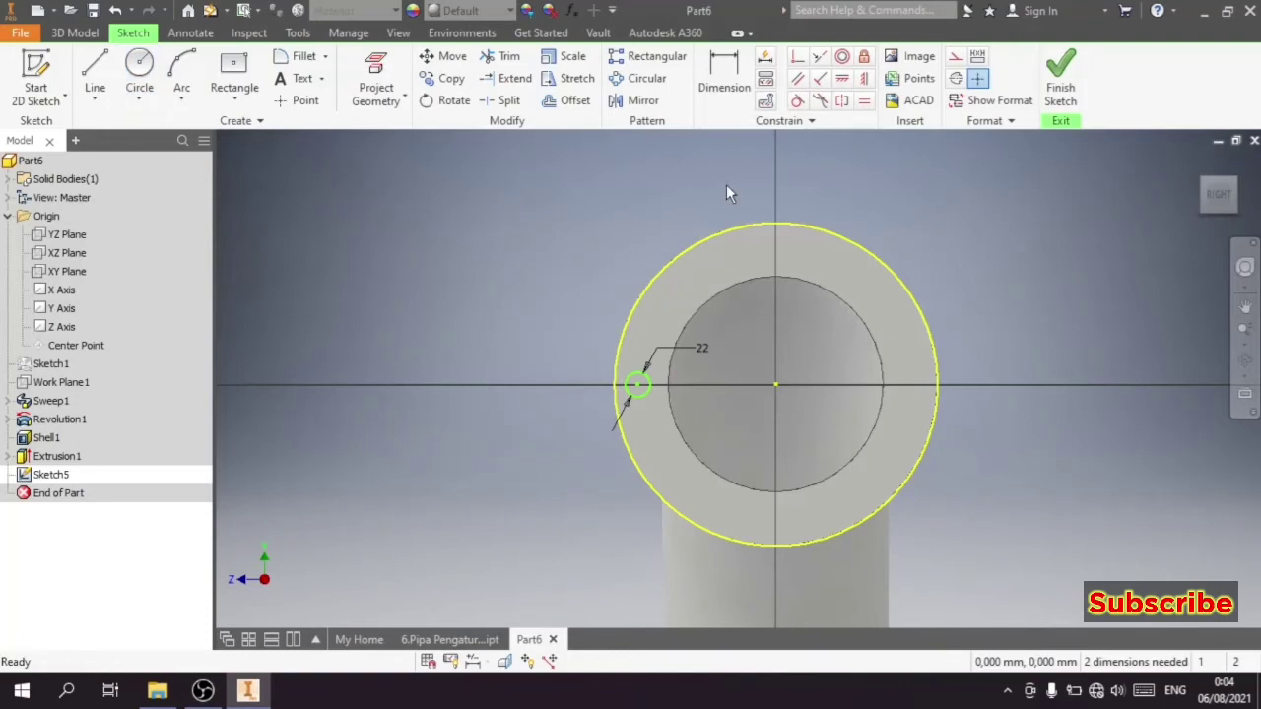
Step: Constrain the bolt-hole centre horizontal with the flange centre
left_click(842, 79)
left_click(637, 386)
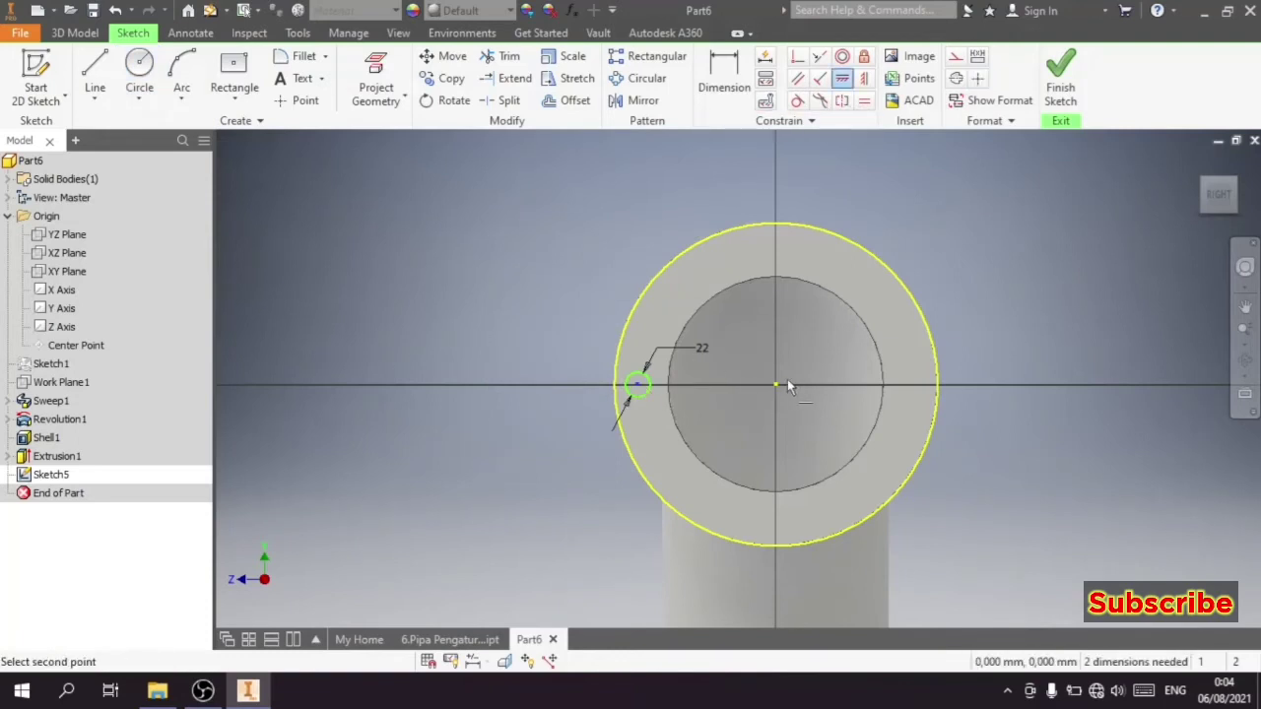
left_click(776, 385)
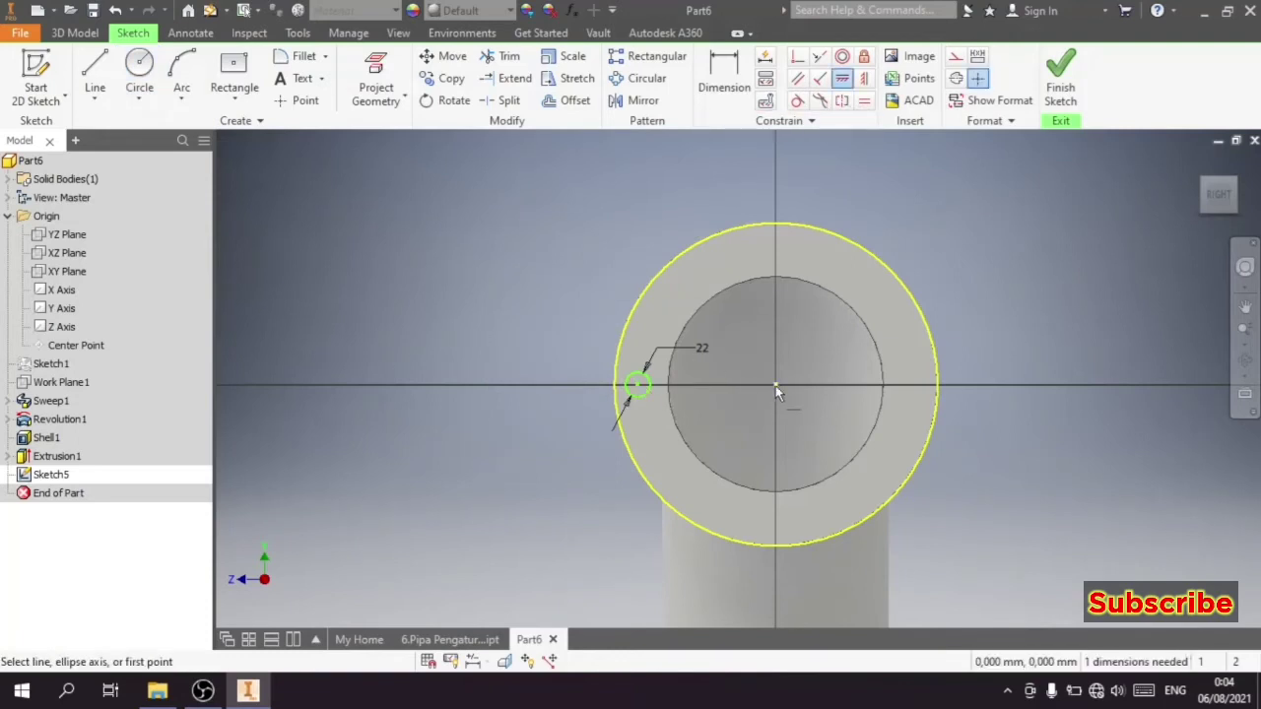
right_click(946, 220)
left_click(847, 225)
Step: Dimension the hole centre 122 from the flange centre and finish the sketch
left_click(724, 74)
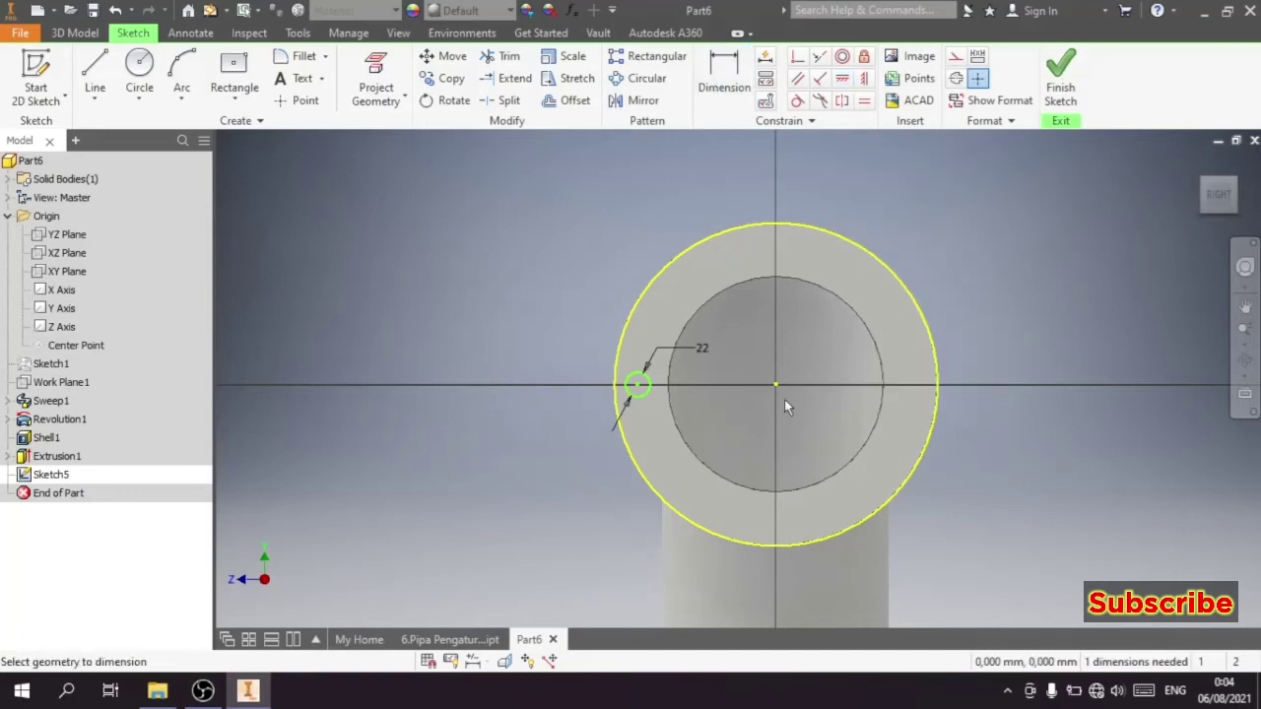
left_click(776, 385)
left_click(637, 386)
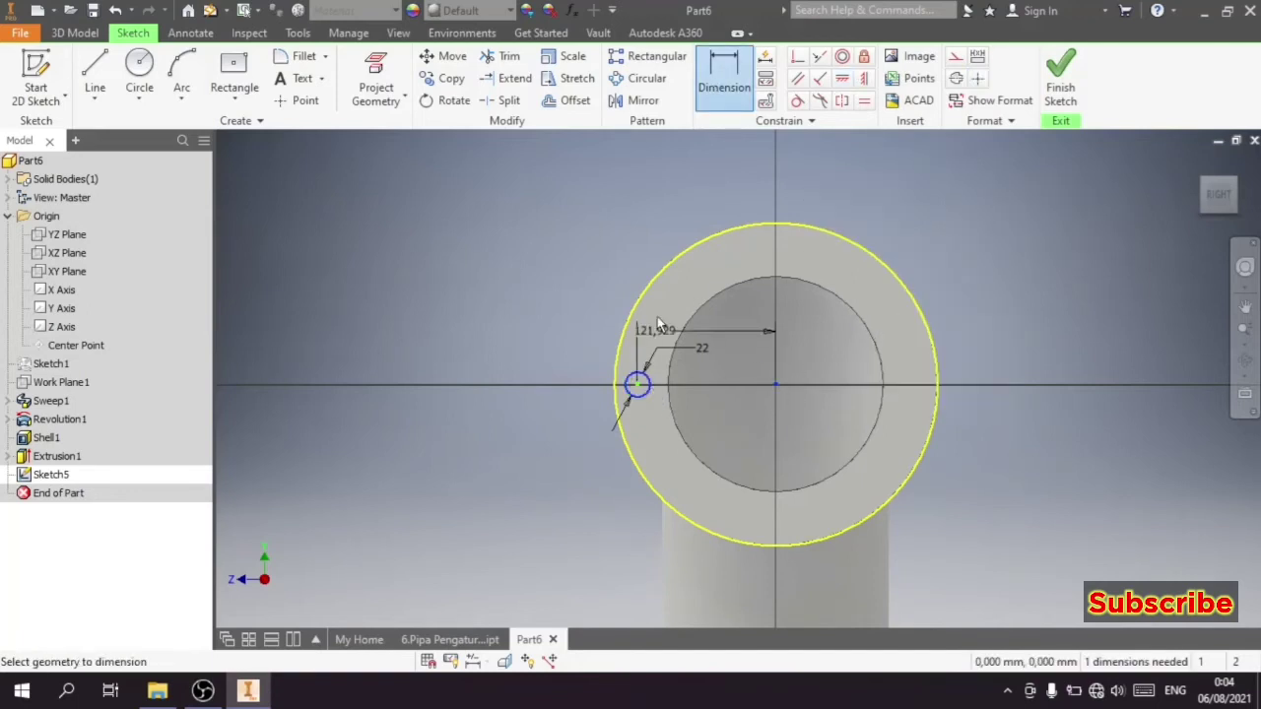
left_click(693, 196)
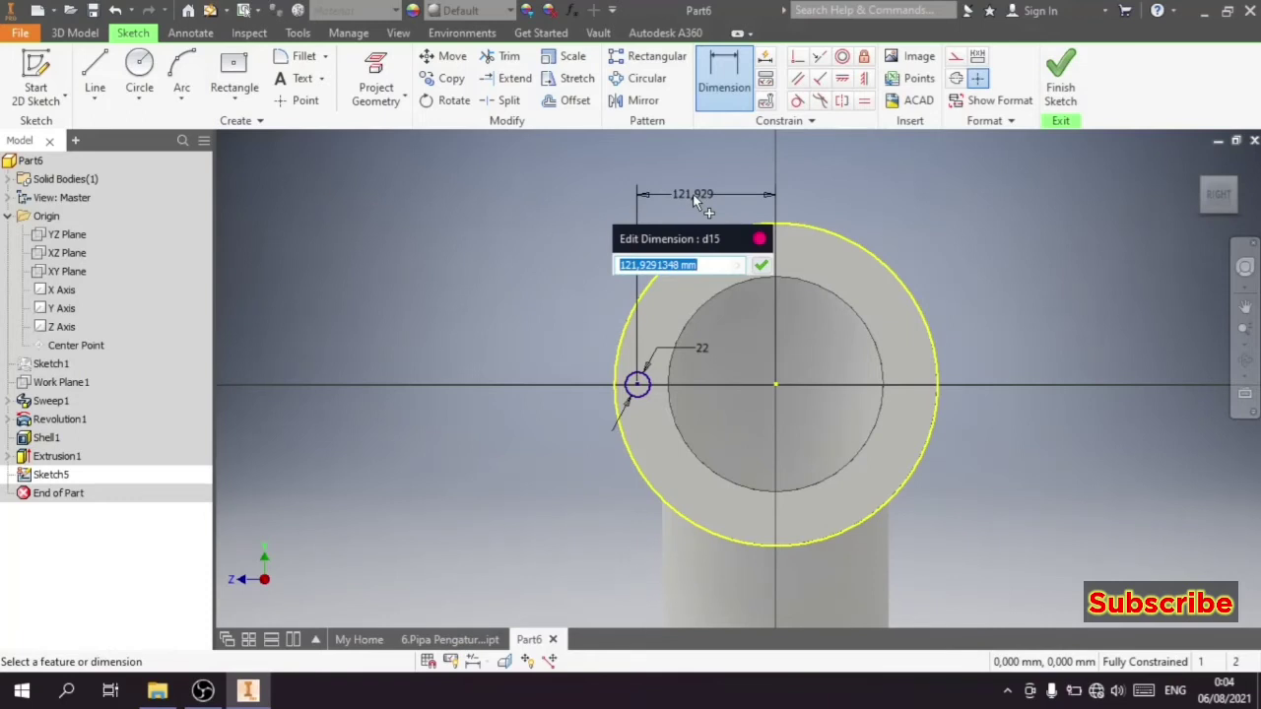
type("122")
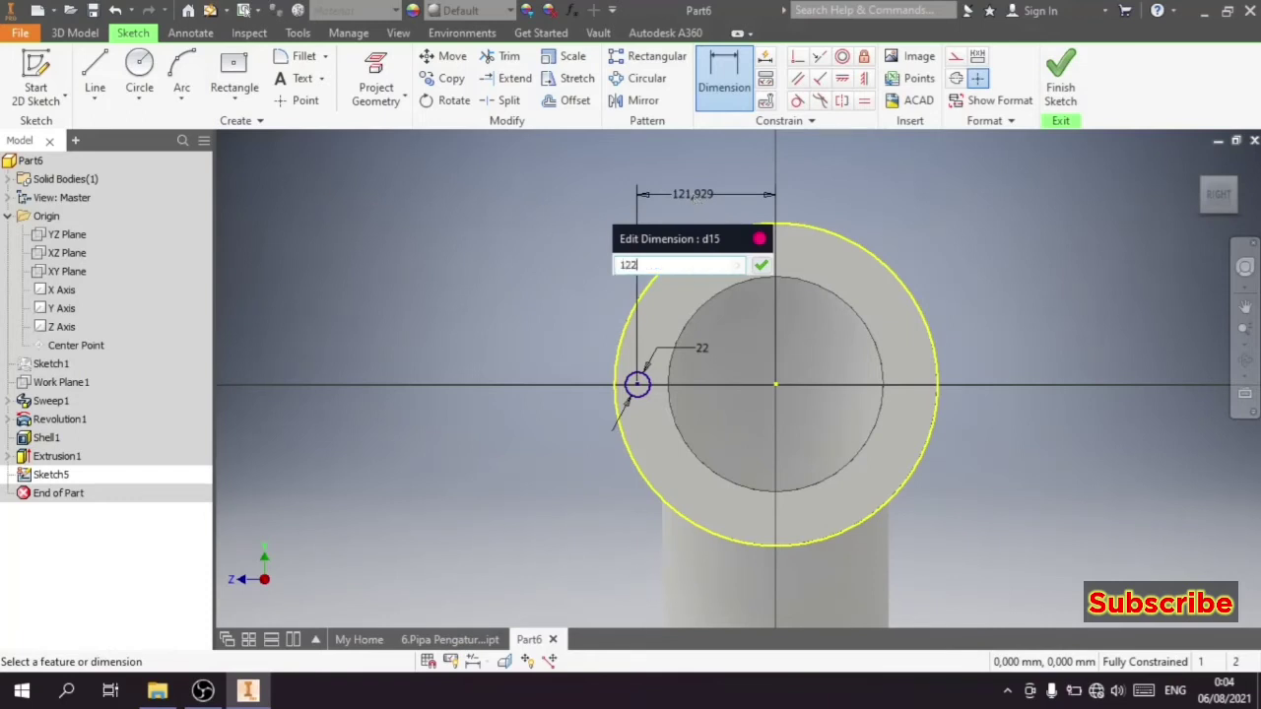
key("Return")
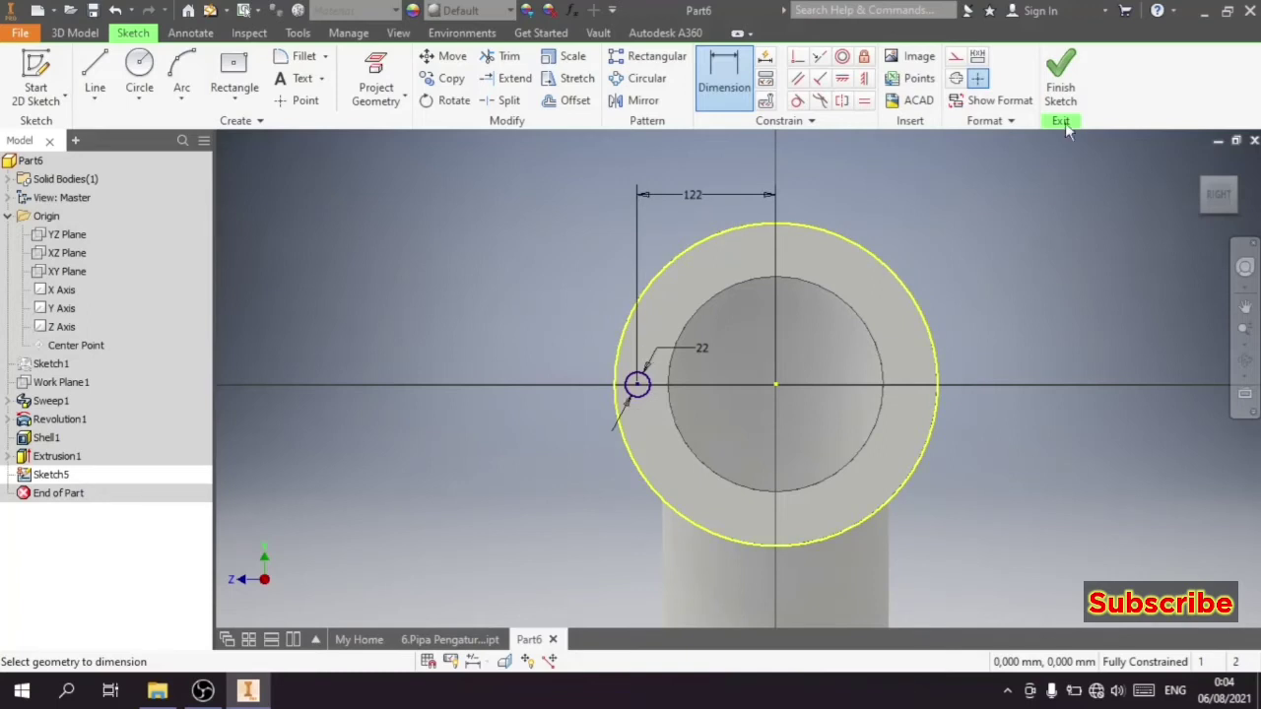
left_click(1069, 94)
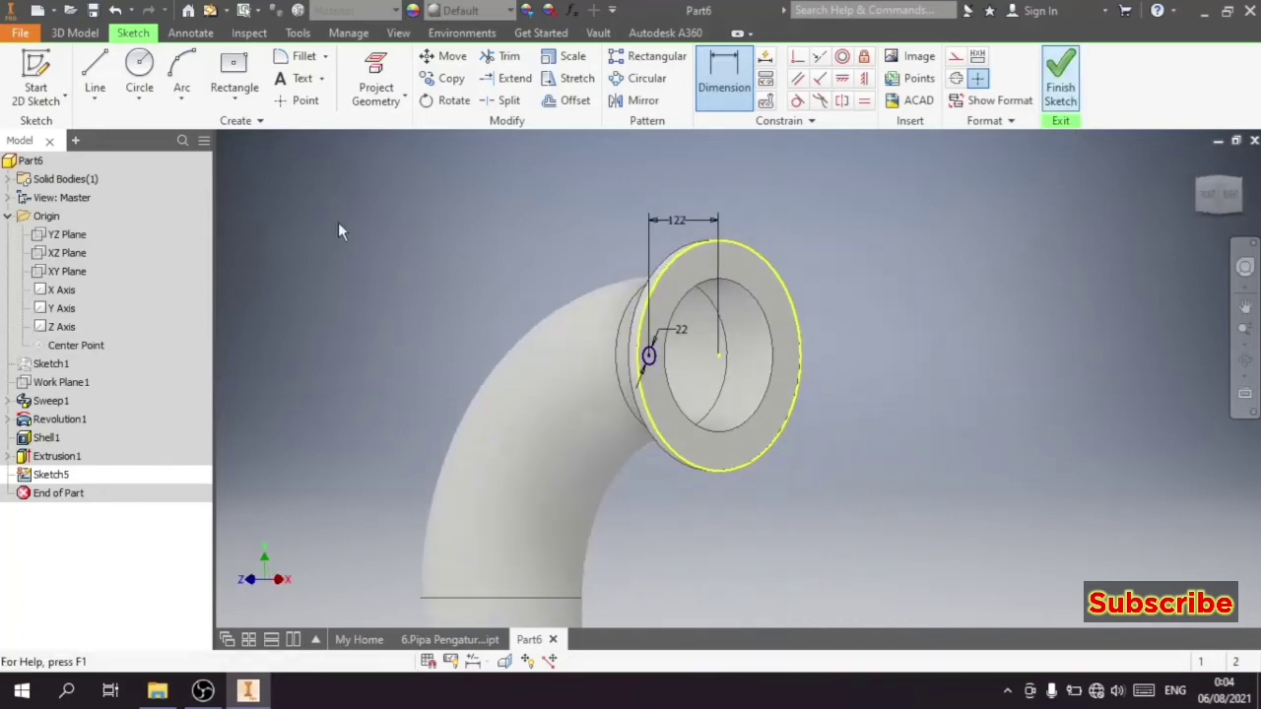
Step: Extrude the 22 mm circle as a 15 mm cut into the flange, flipping the direction
left_click(95, 77)
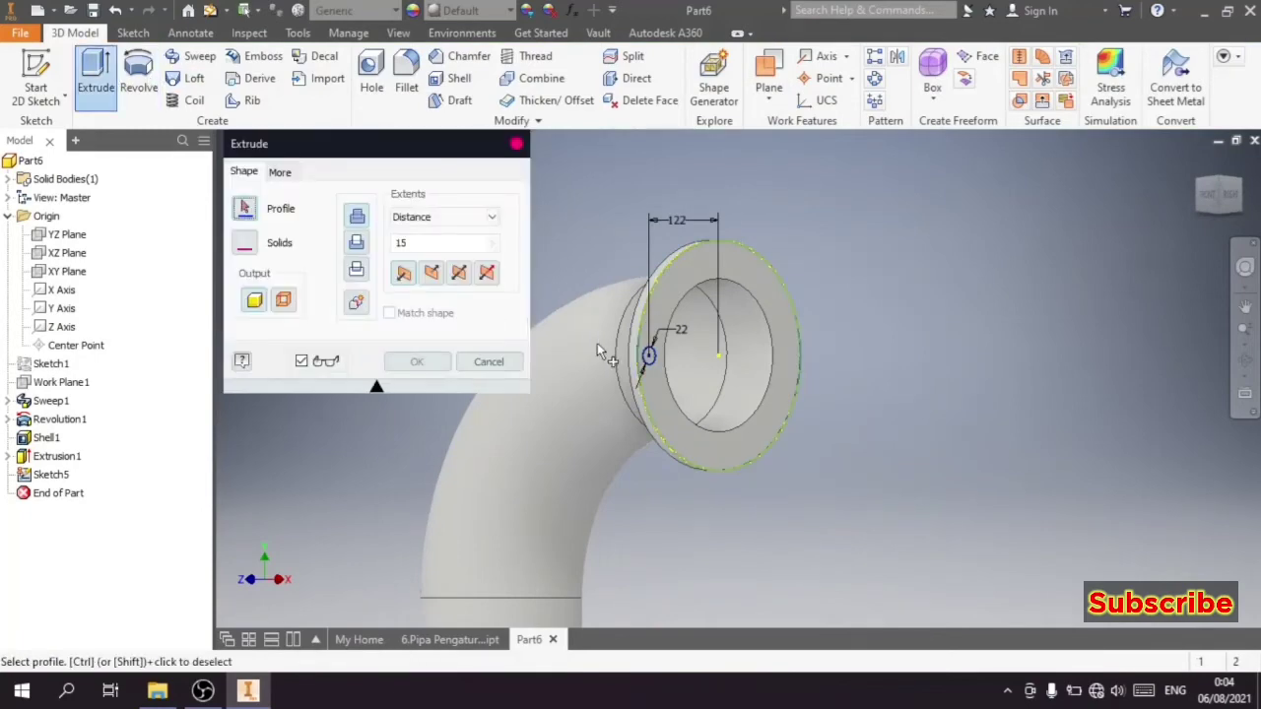
scroll(597, 350, "up", 3)
scroll(787, 404, "down", 1)
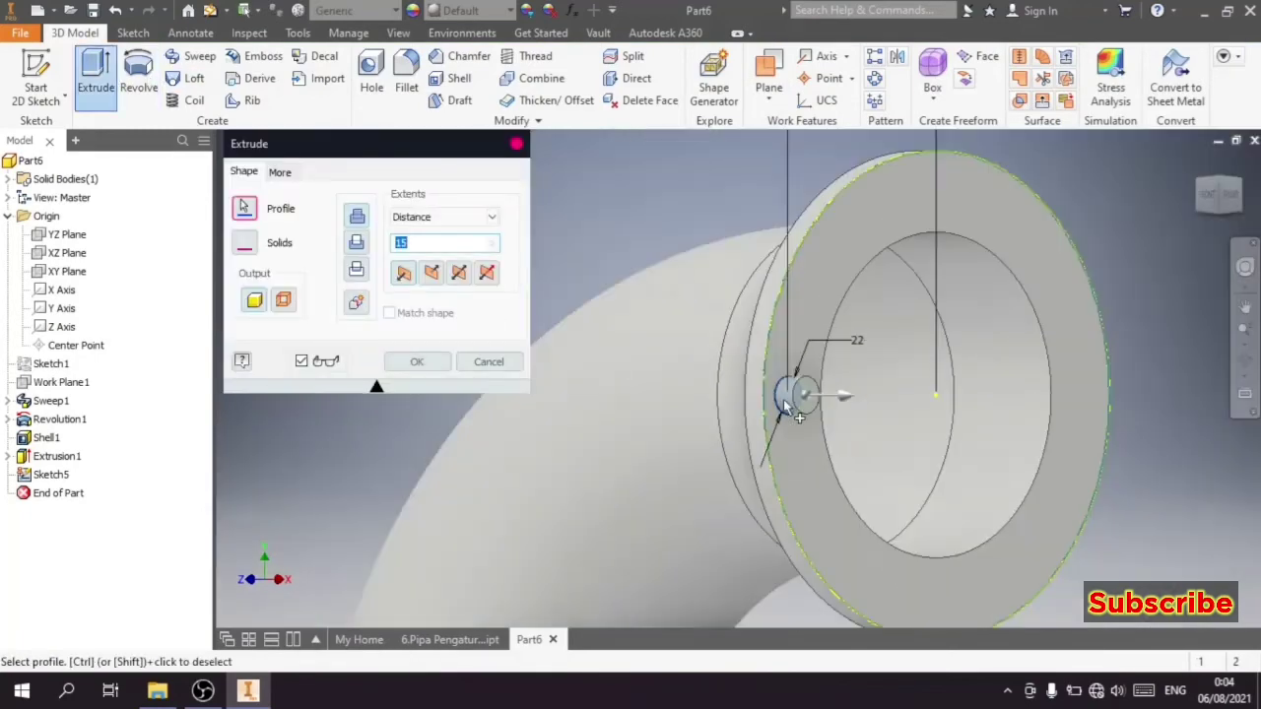
left_click(356, 242)
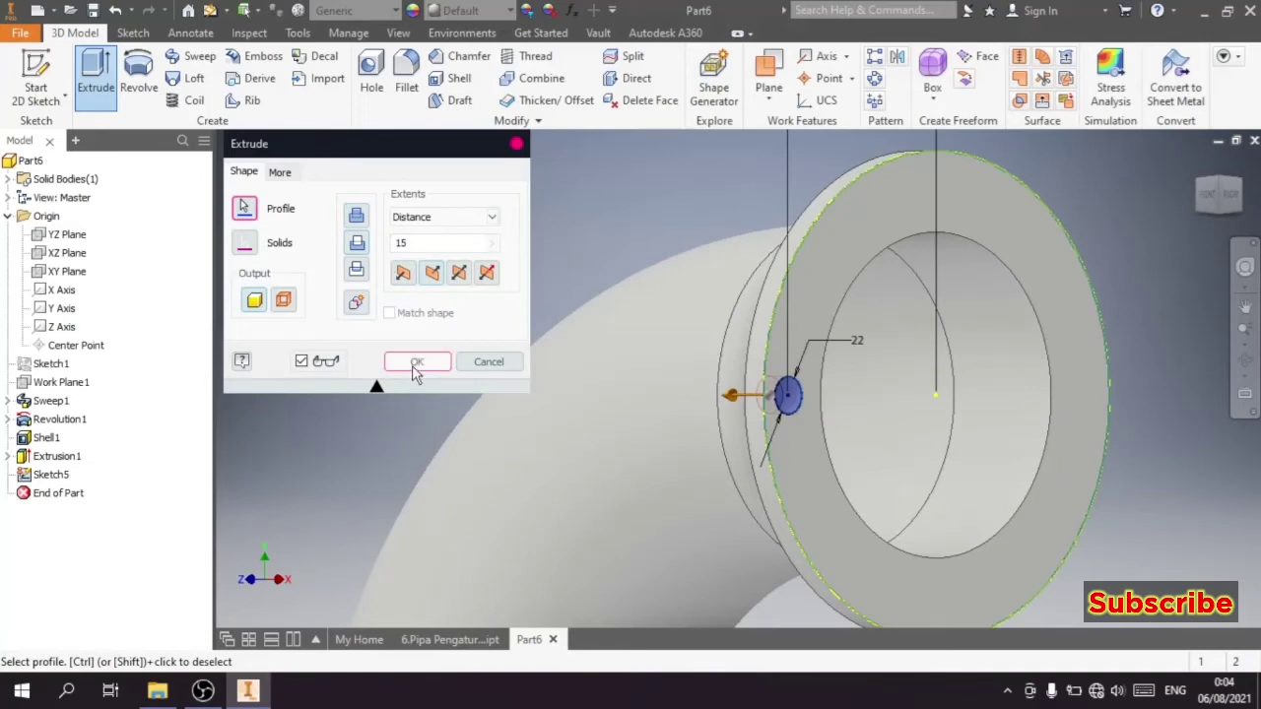
left_click(416, 364)
scroll(601, 337, "down", 3)
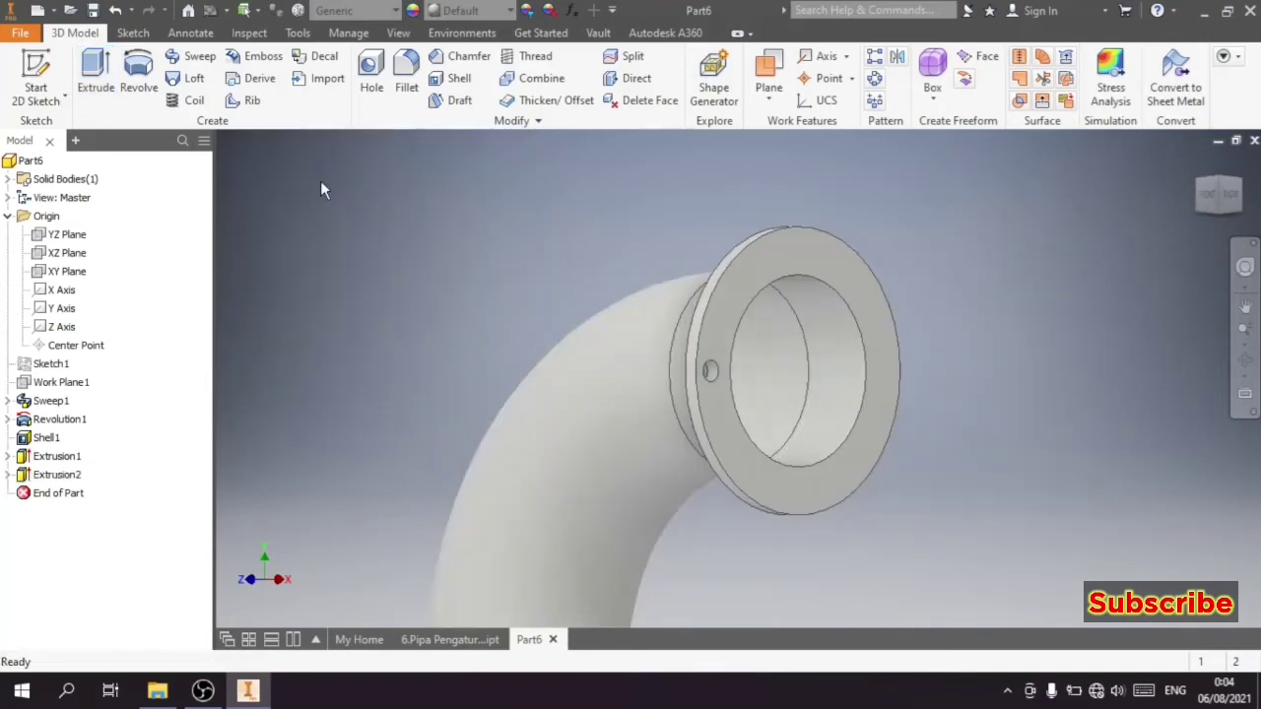
left_click(709, 370)
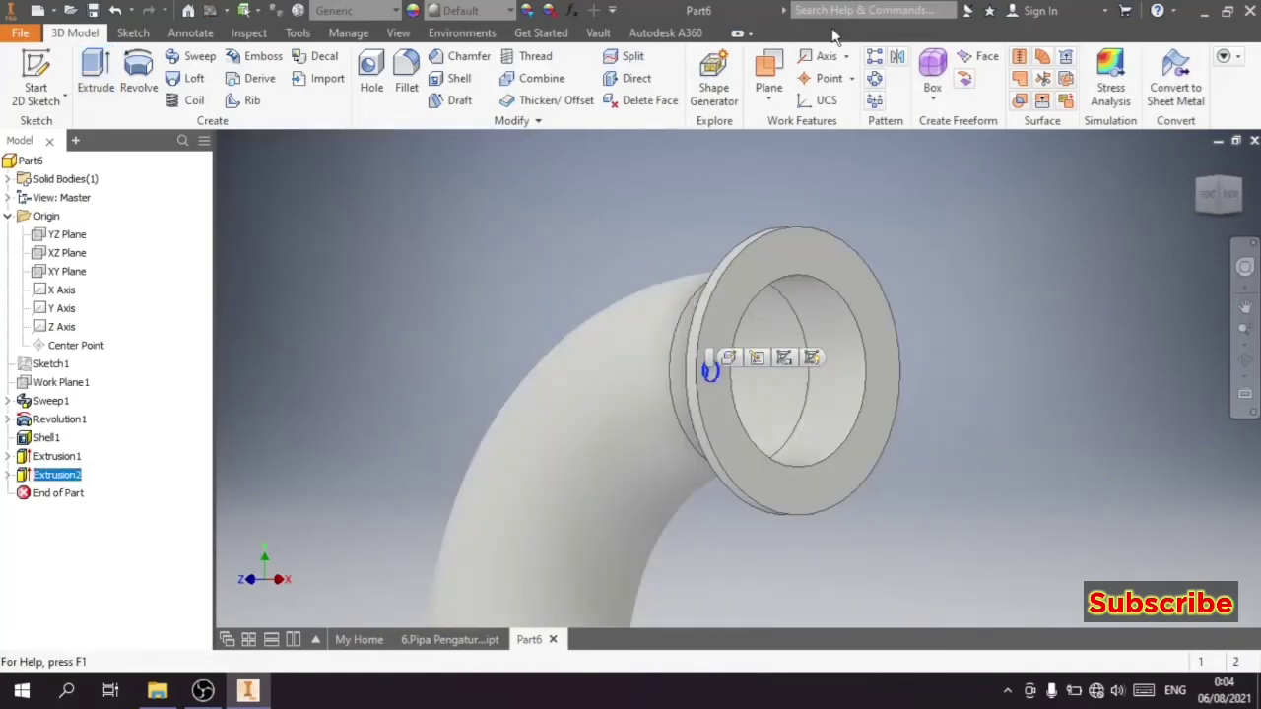
Step: Circular-pattern the bolt hole around the pipe axis into eight evenly spaced holes
left_click(875, 78)
left_click(756, 233)
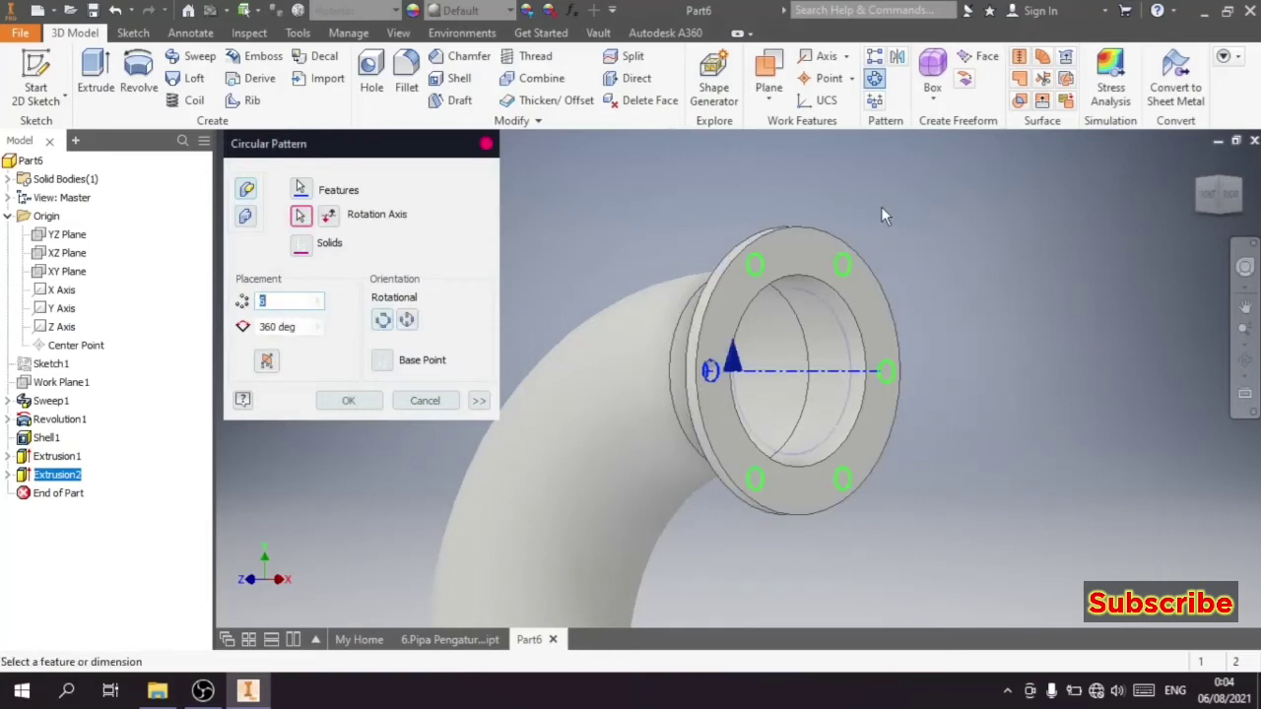
type("6")
left_click(349, 402)
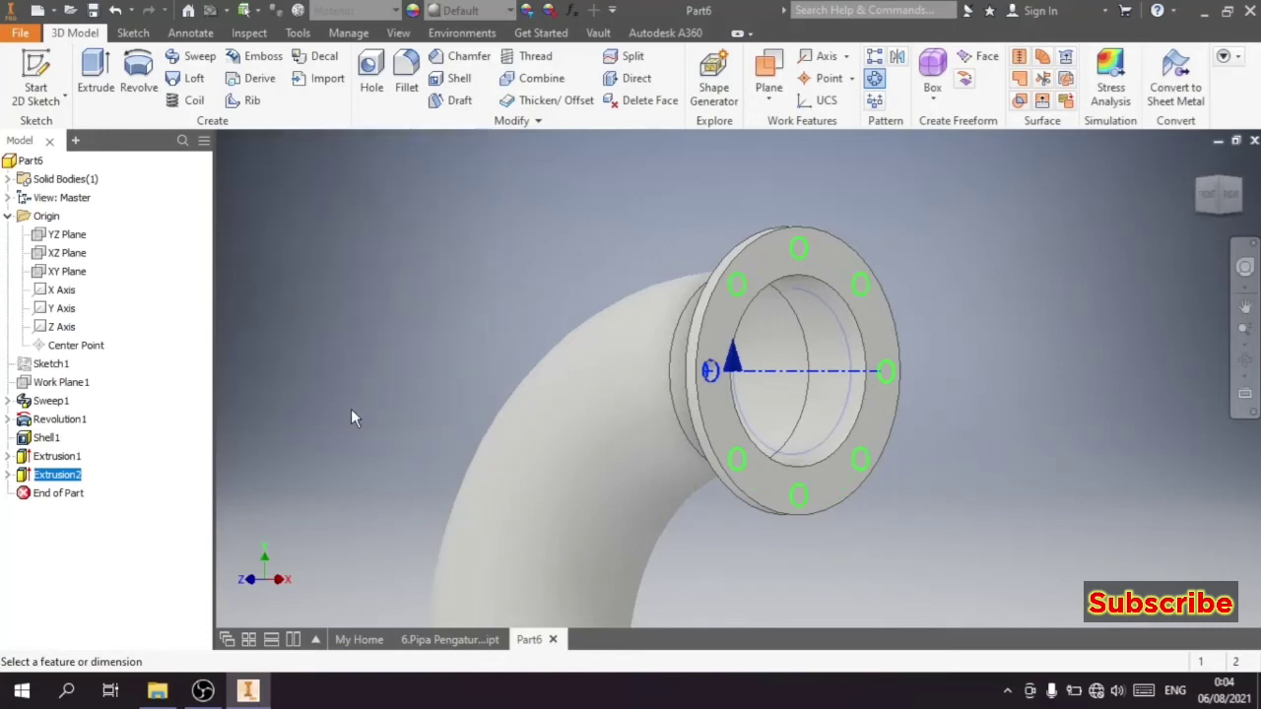
Step: Inspect the flange head-on and from an angled view, then select its front face
left_click(1231, 195)
scroll(785, 193, "up", 3)
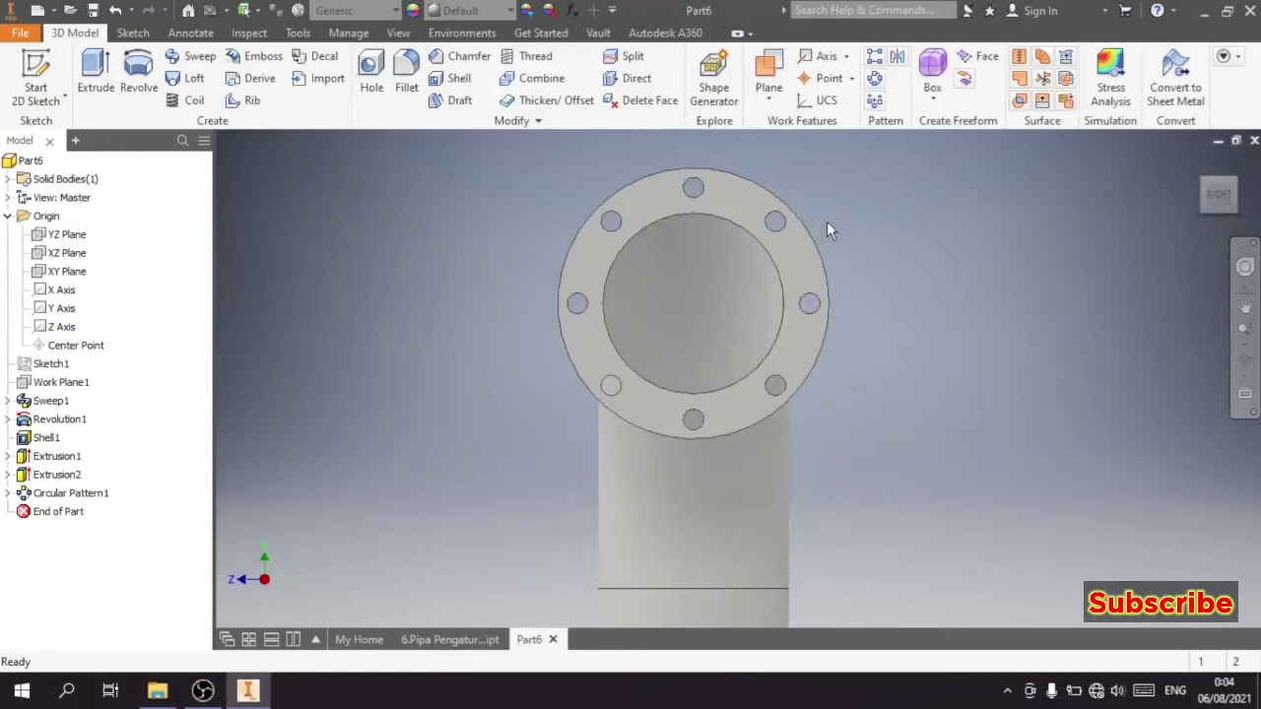
scroll(826, 221, "down", 2)
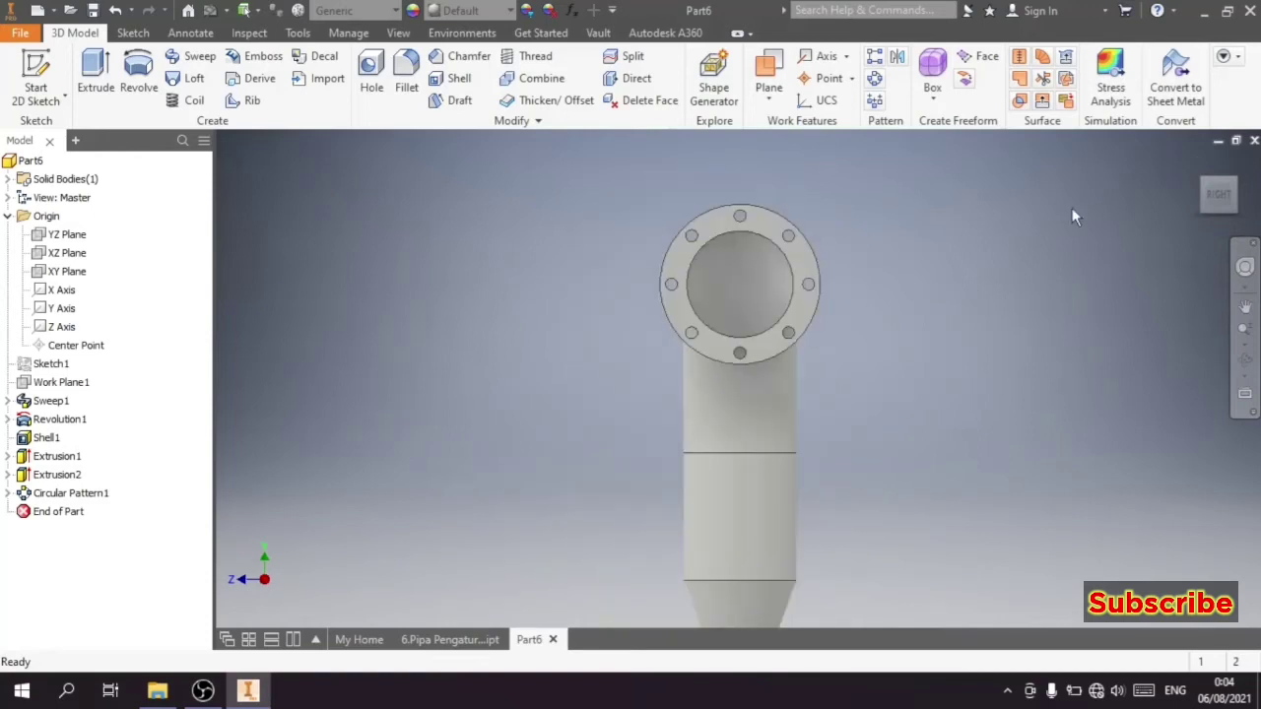
left_click(1205, 187)
scroll(875, 282, "up", 2)
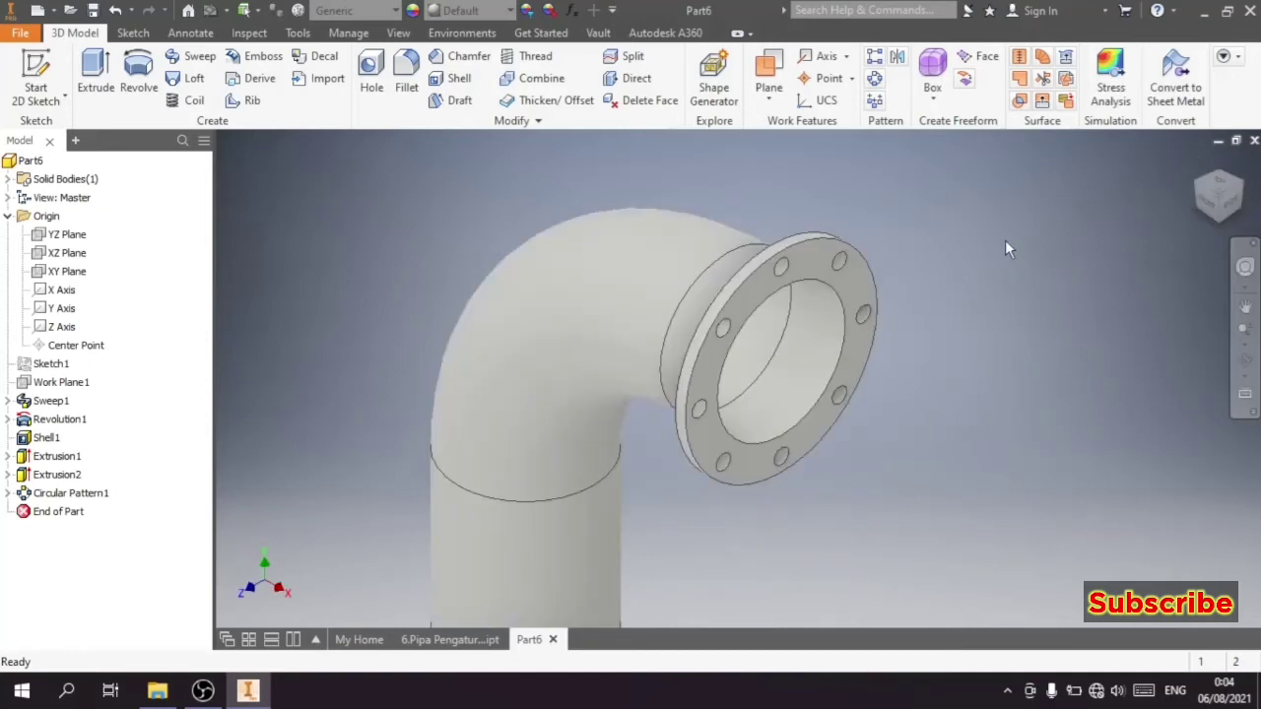
left_click(857, 295)
Step: Create Sketch6 on the flange face with the inner bore edge projected into it
left_click(909, 263)
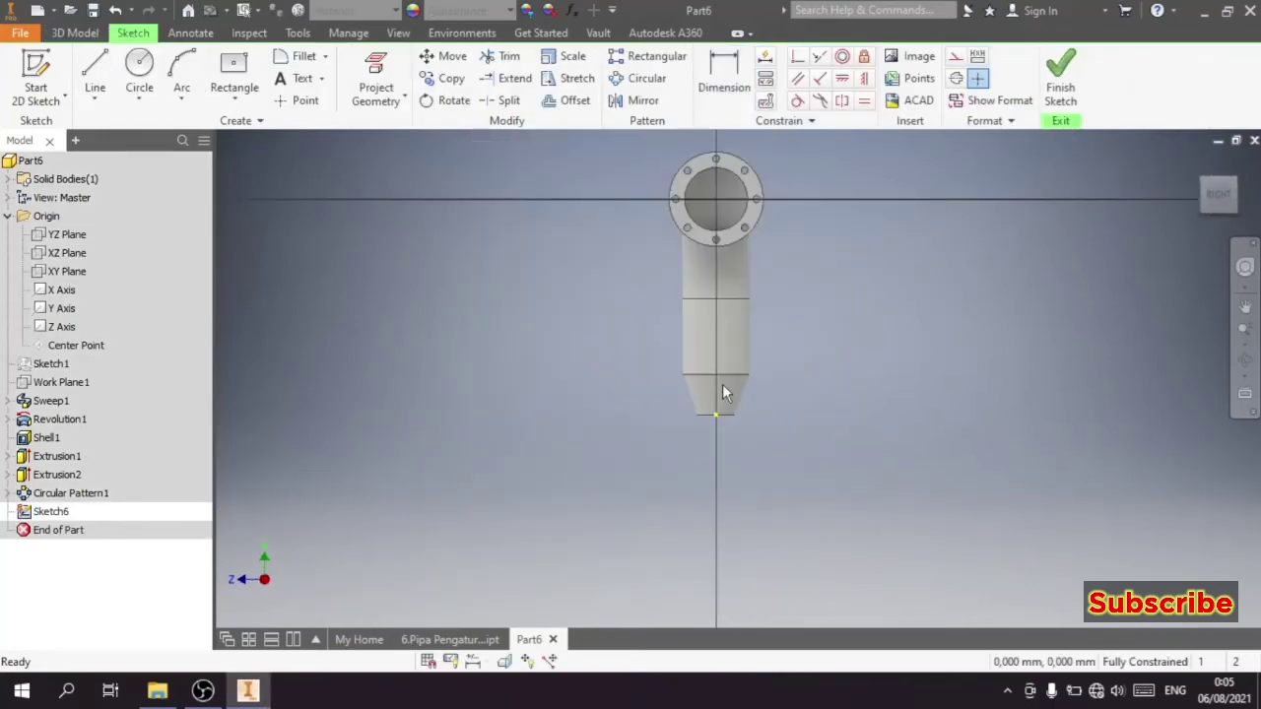
scroll(726, 153, "up", 2)
scroll(702, 211, "up", 2)
scroll(676, 266, "down", 2)
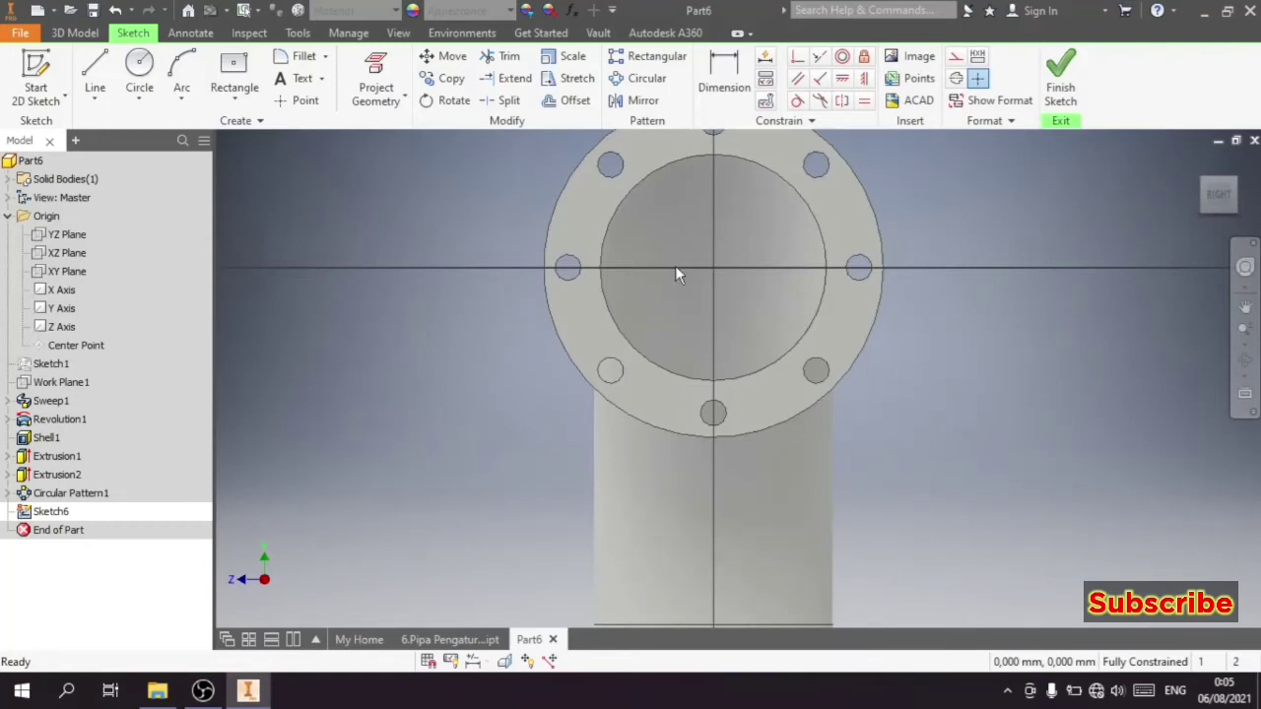
left_click(375, 89)
scroll(673, 205, "up", 4)
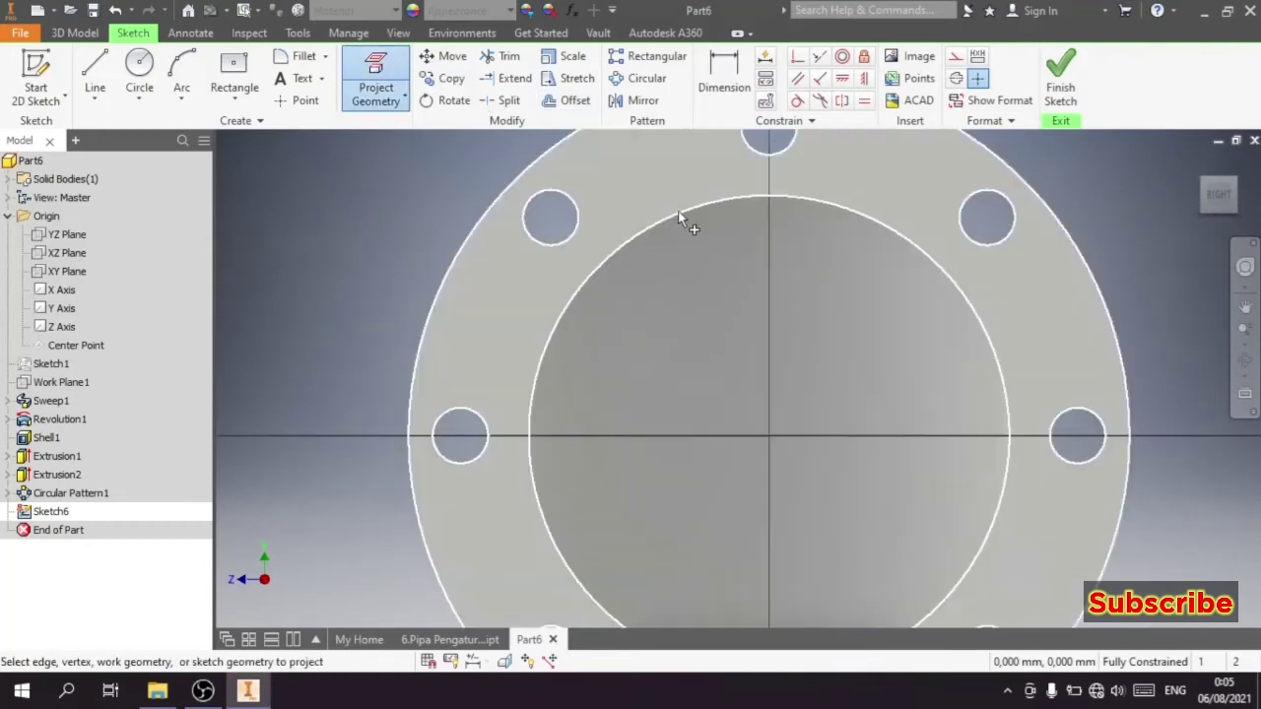
left_click(679, 212)
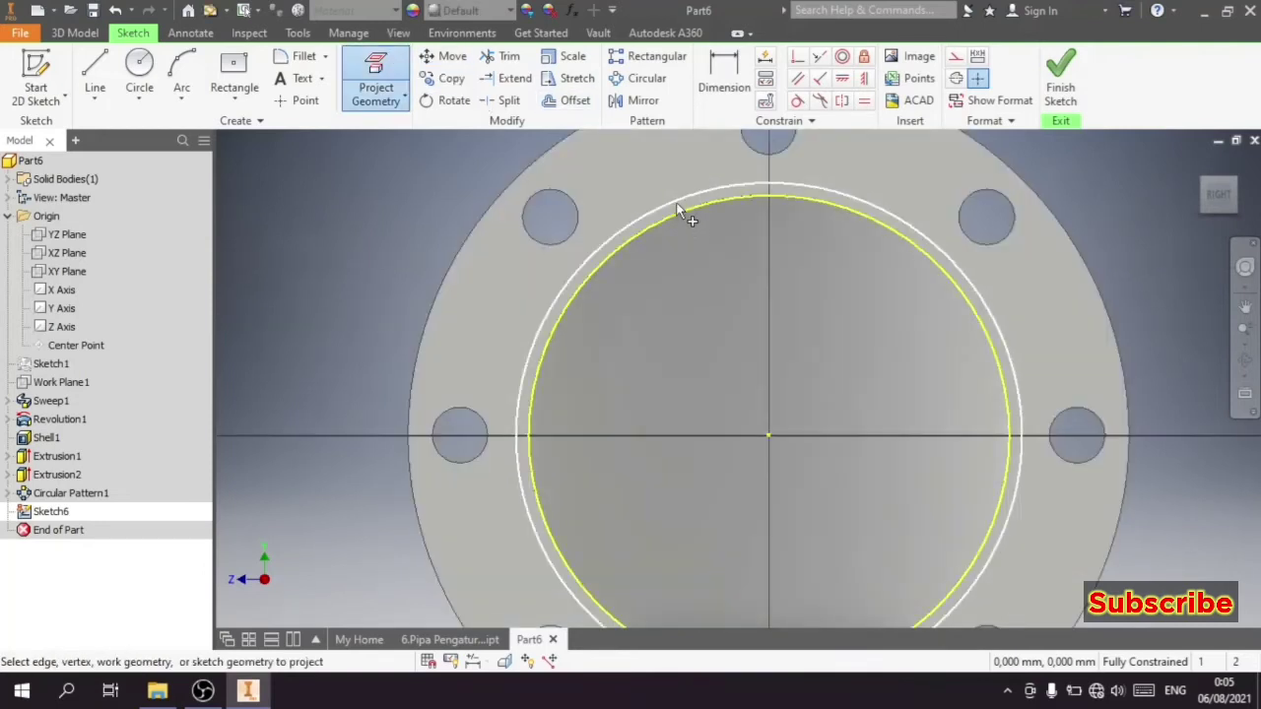
scroll(679, 212, "down", 2)
left_click(1060, 79)
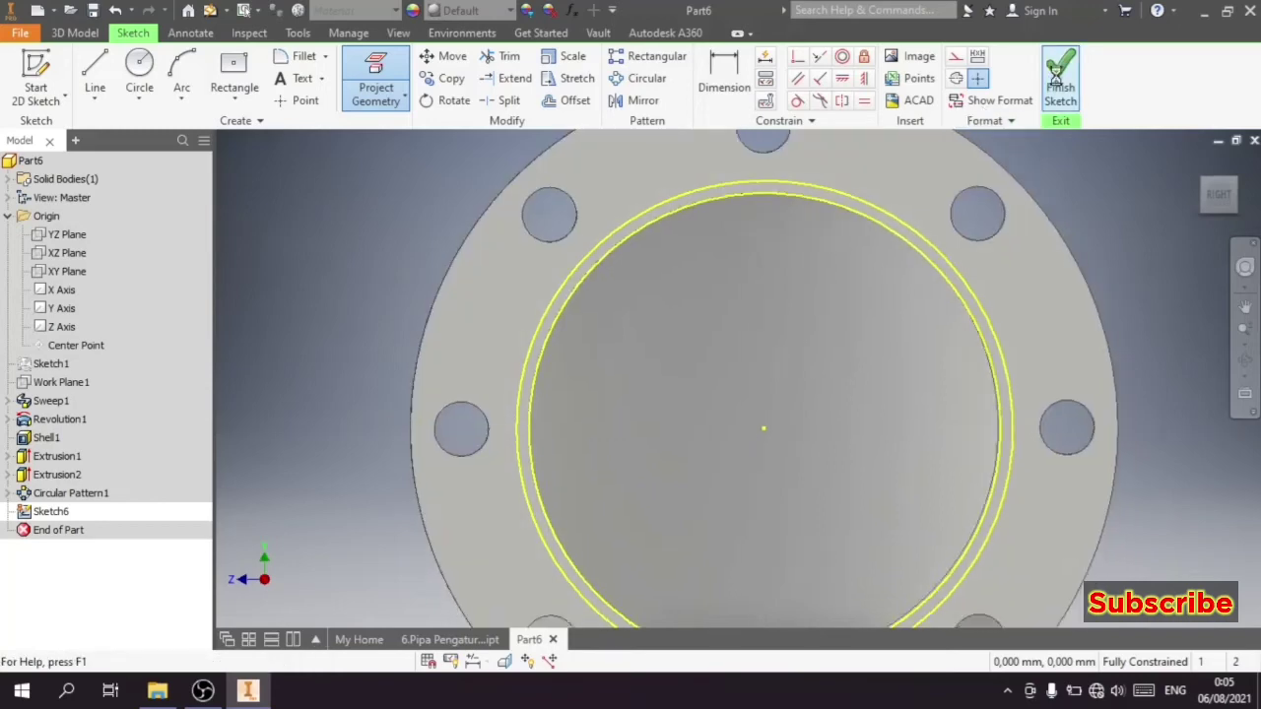
Step: Extrude the thin ring profile between the projected circles, previewing 15 mm
key("e")
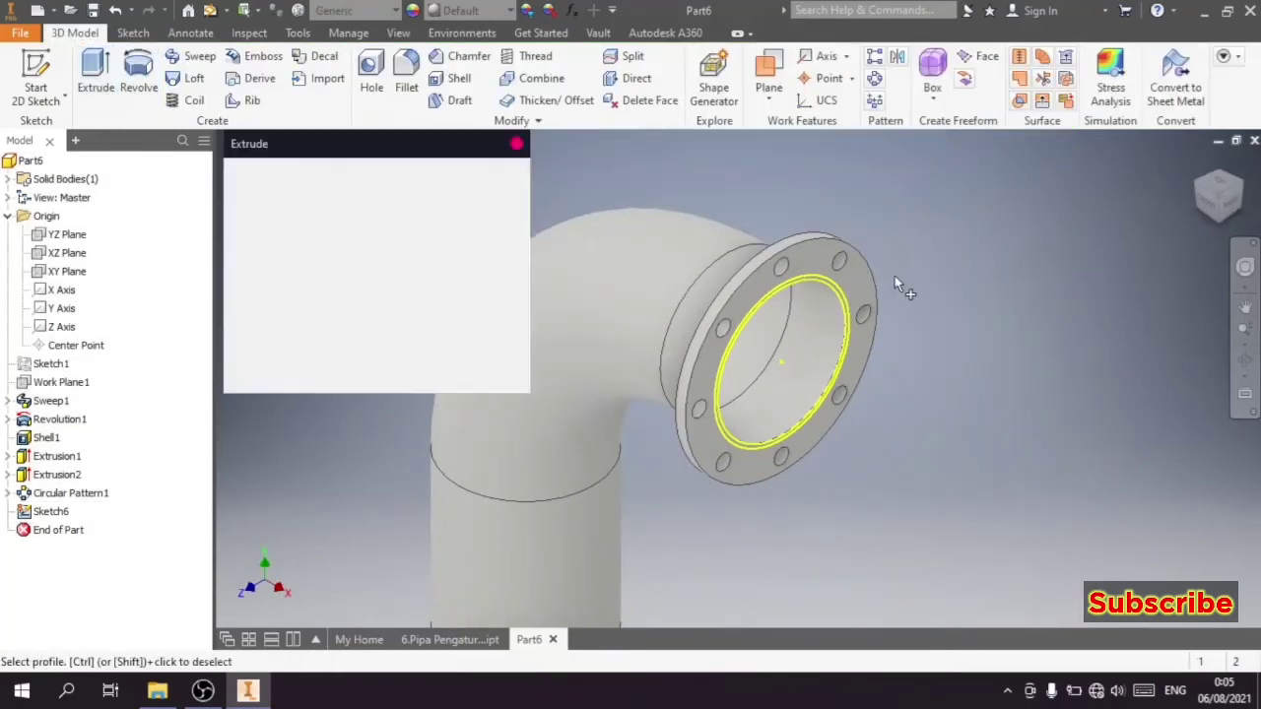
scroll(836, 306, "up", 2)
left_click(839, 284)
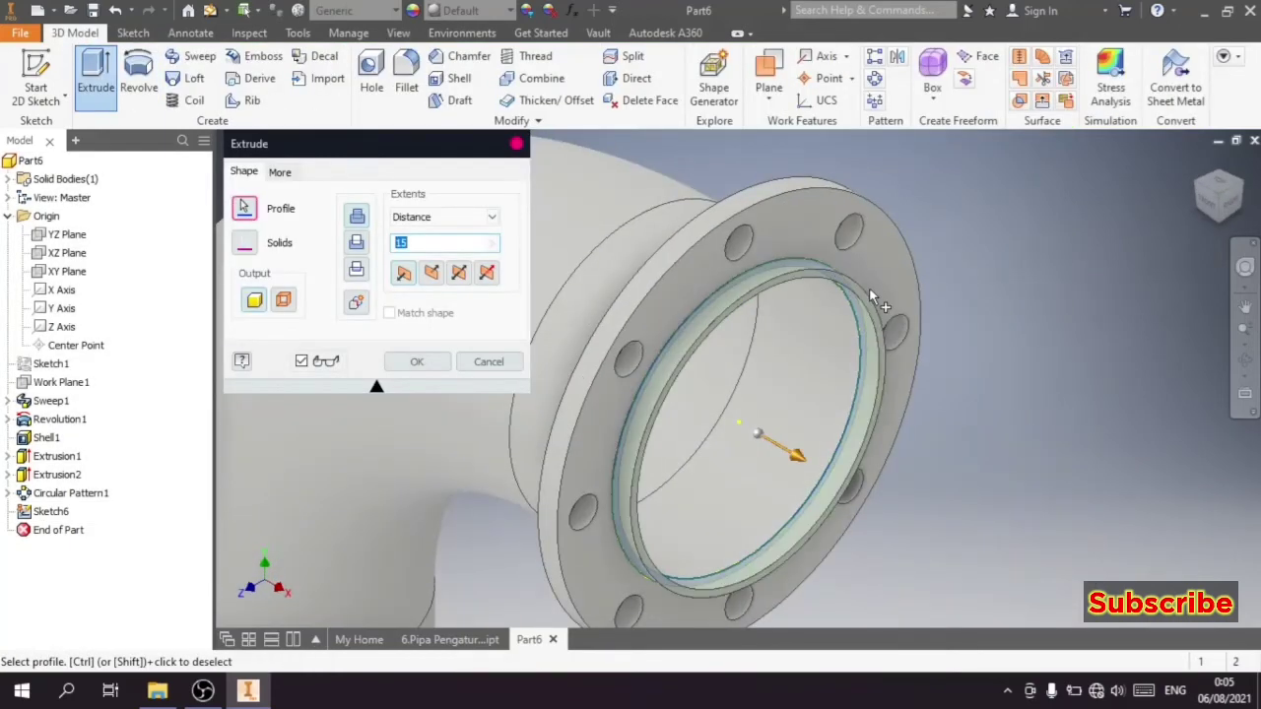
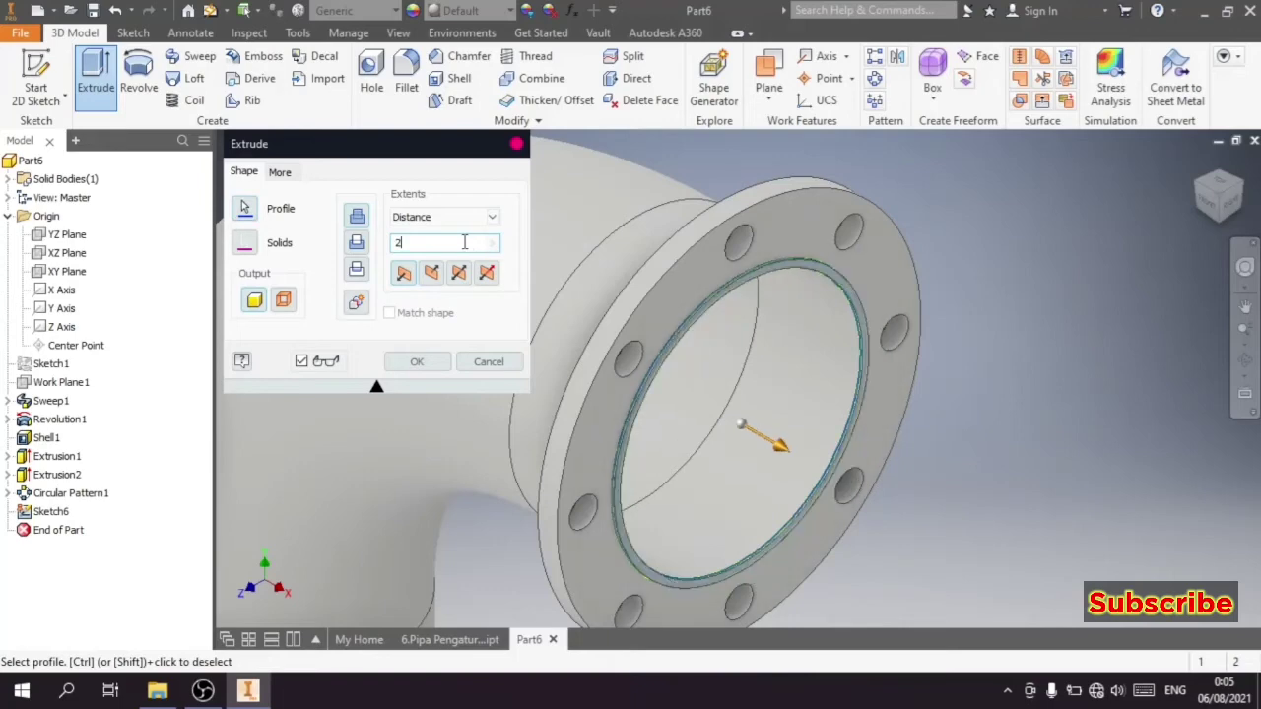
Step: Confirm the 20 mm flange ring extrusion and orbit to review the whole elbow pipe
left_click(417, 362)
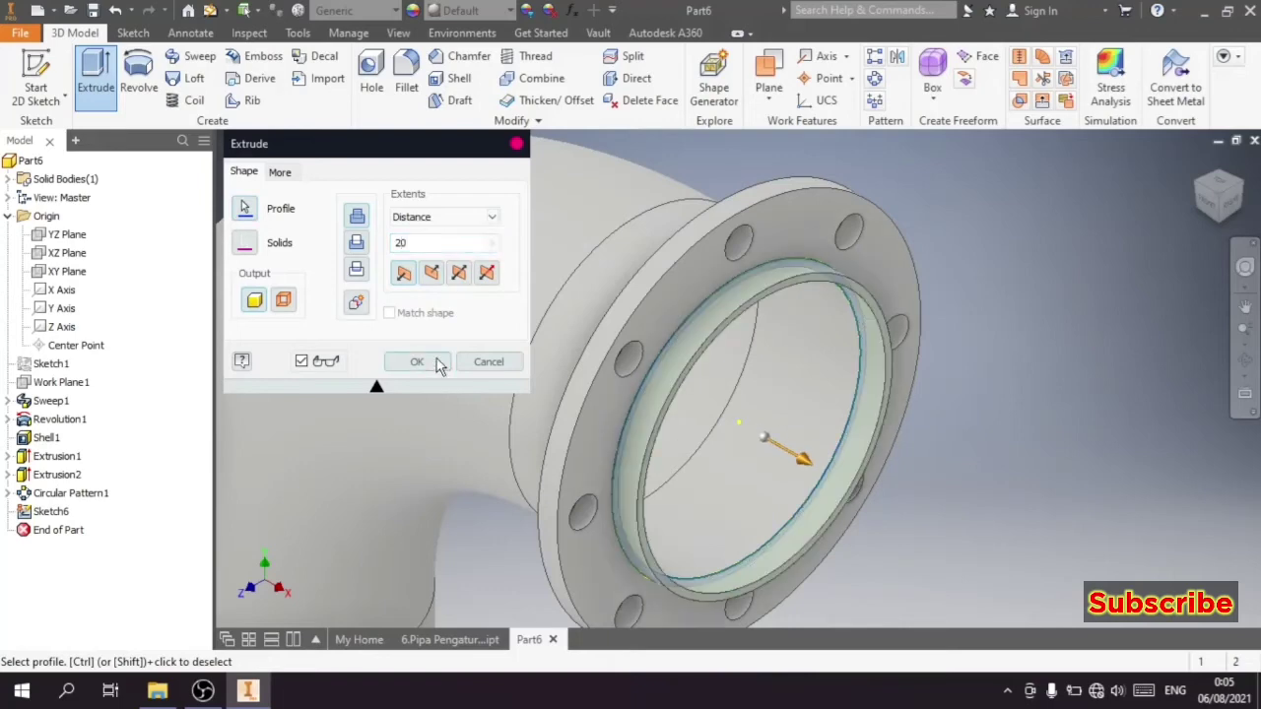
mouse_move(802, 267)
middle_mouse_down("shift")
mouse_move(897, 244)
mouse_move(843, 318)
middle_mouse_up("shift")
scroll(842, 319, "down", 3)
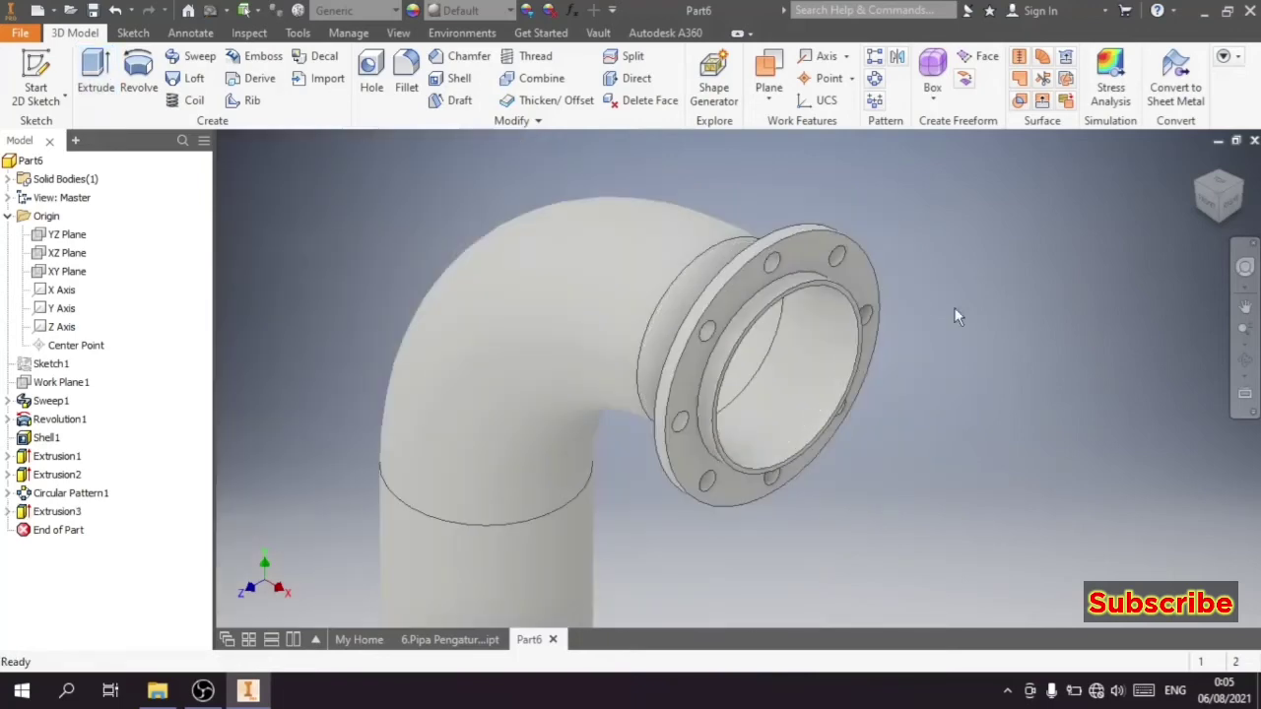
scroll(890, 323, "down", 3)
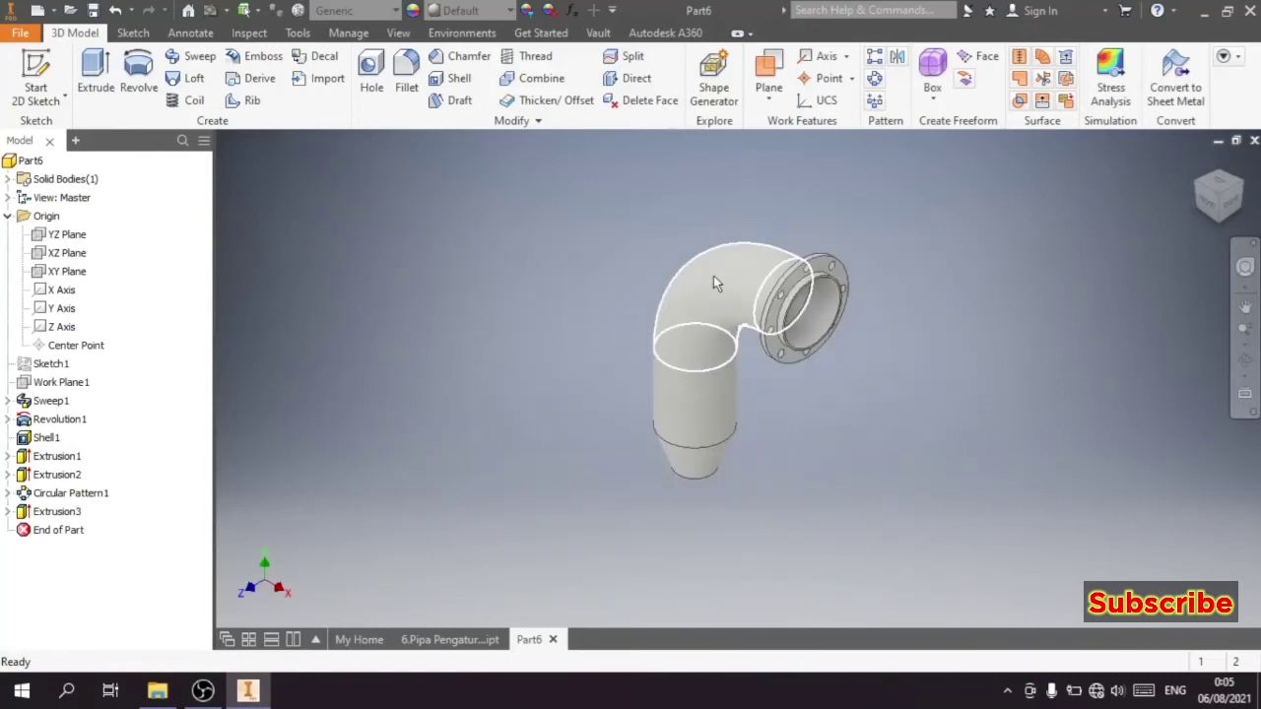
left_click(1196, 192)
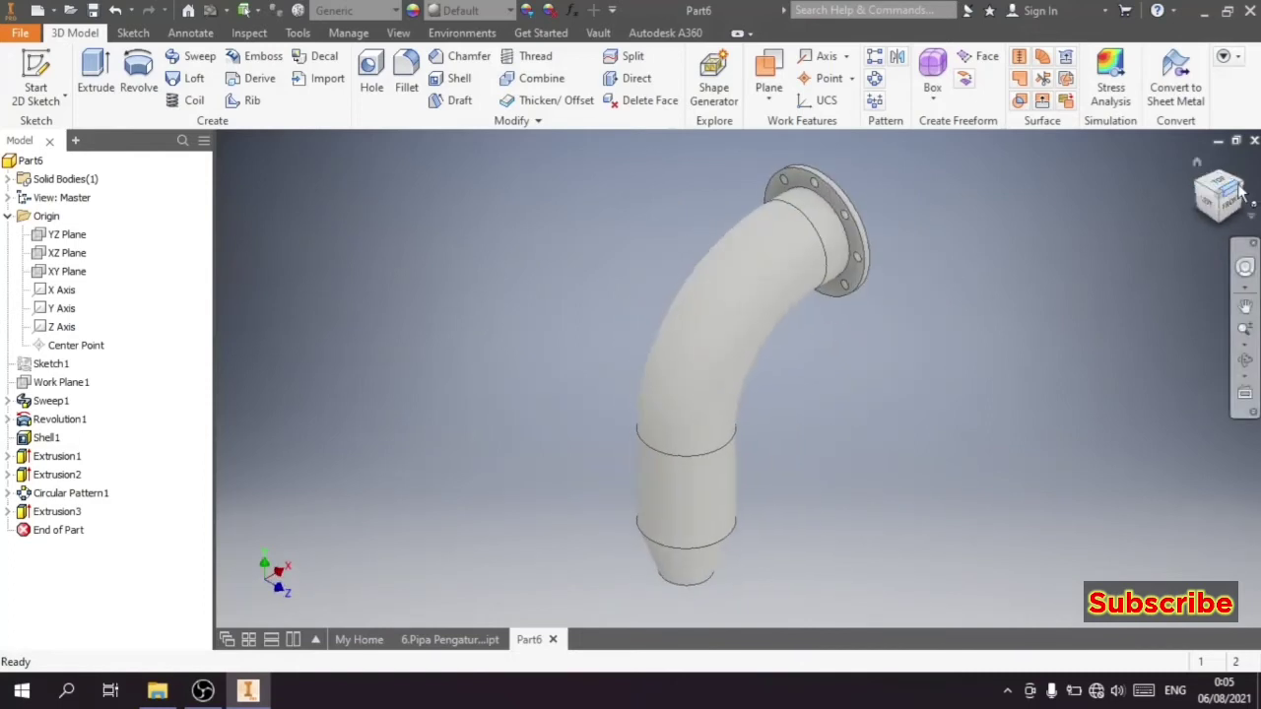
left_click_drag(1243, 192, 1065, 333)
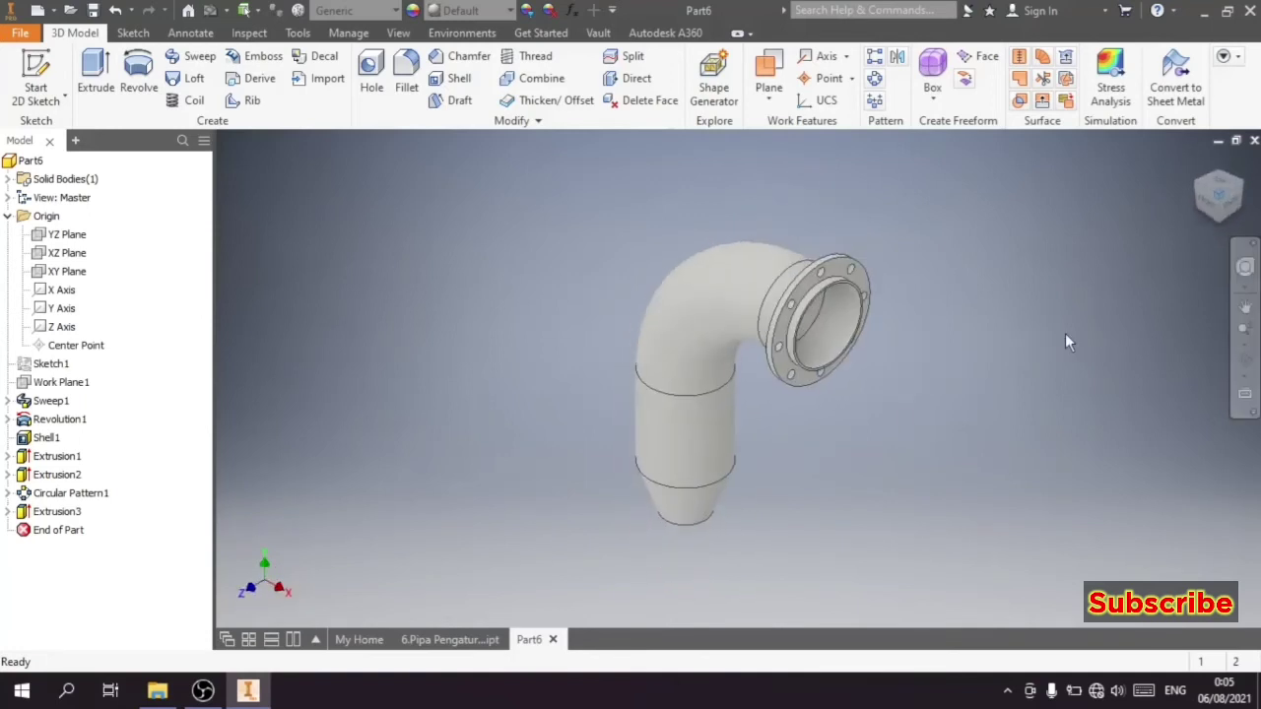
left_click(1222, 235)
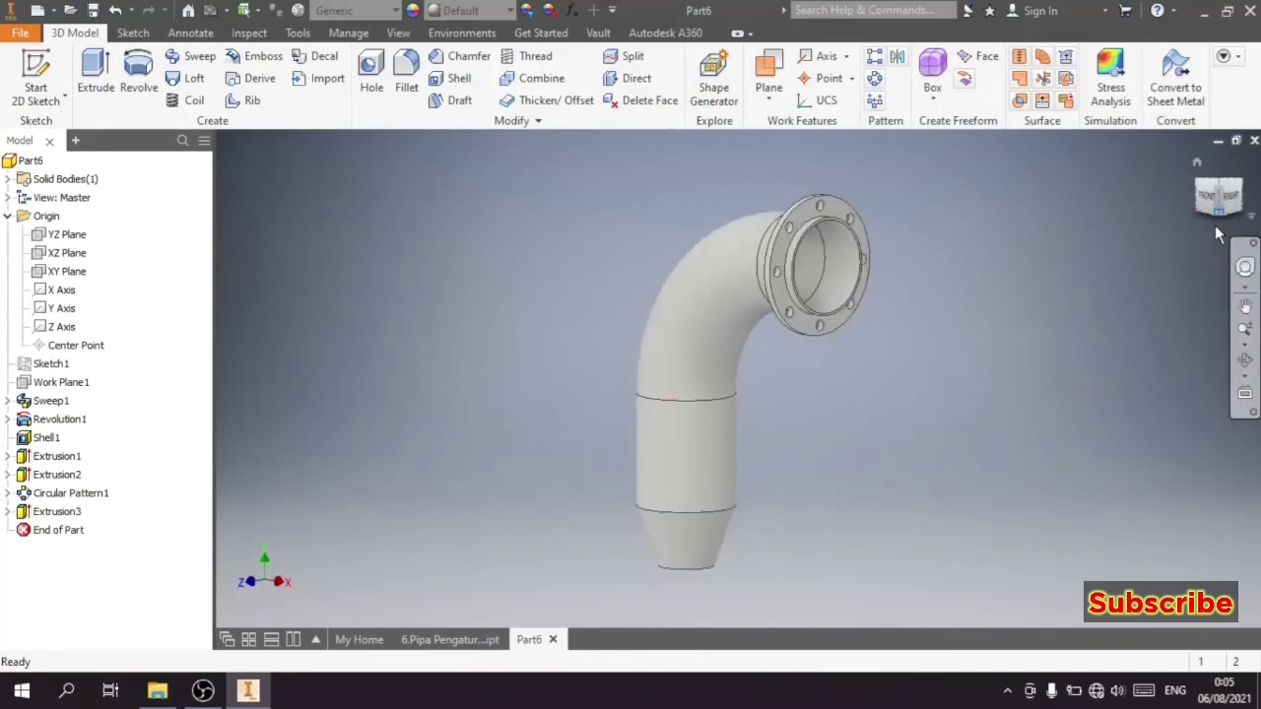
Step: Create Work Plane2 offset -900 from the pipe's narrow bottom edge, viewed from the front
left_click(769, 79)
scroll(673, 586, "down", 5)
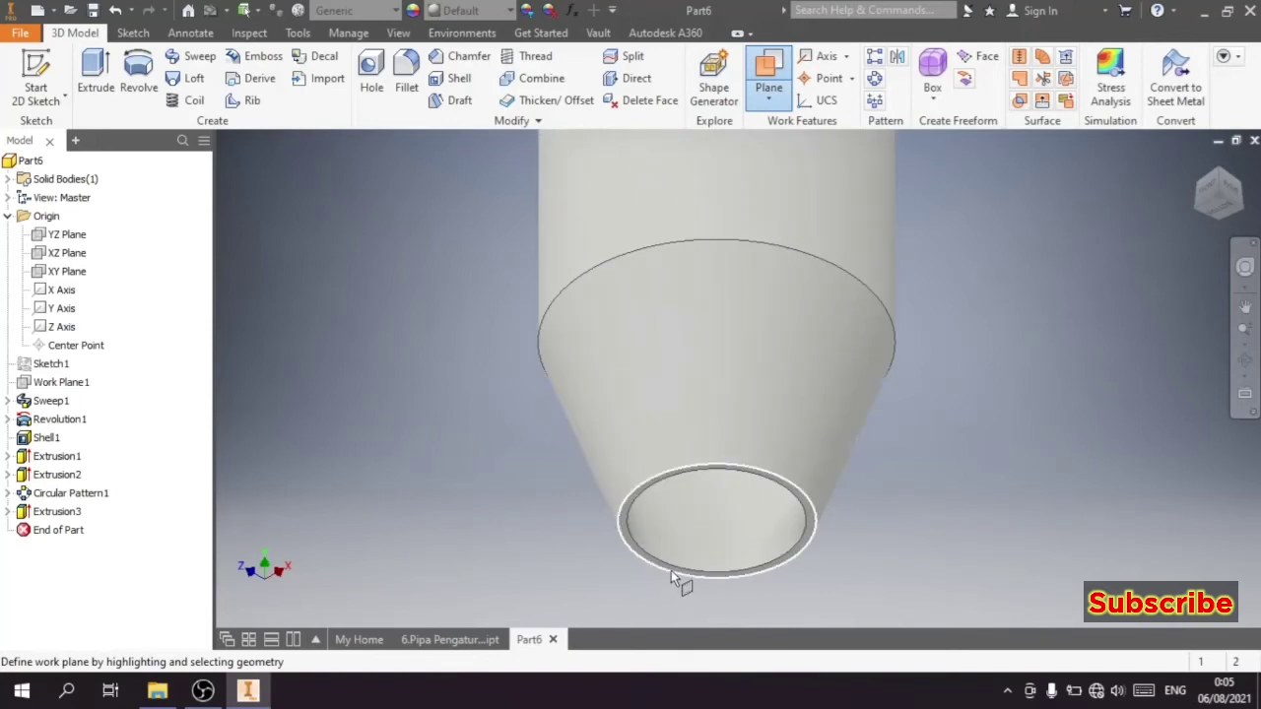
scroll(642, 535, "down", 2)
scroll(634, 515, "down", 2)
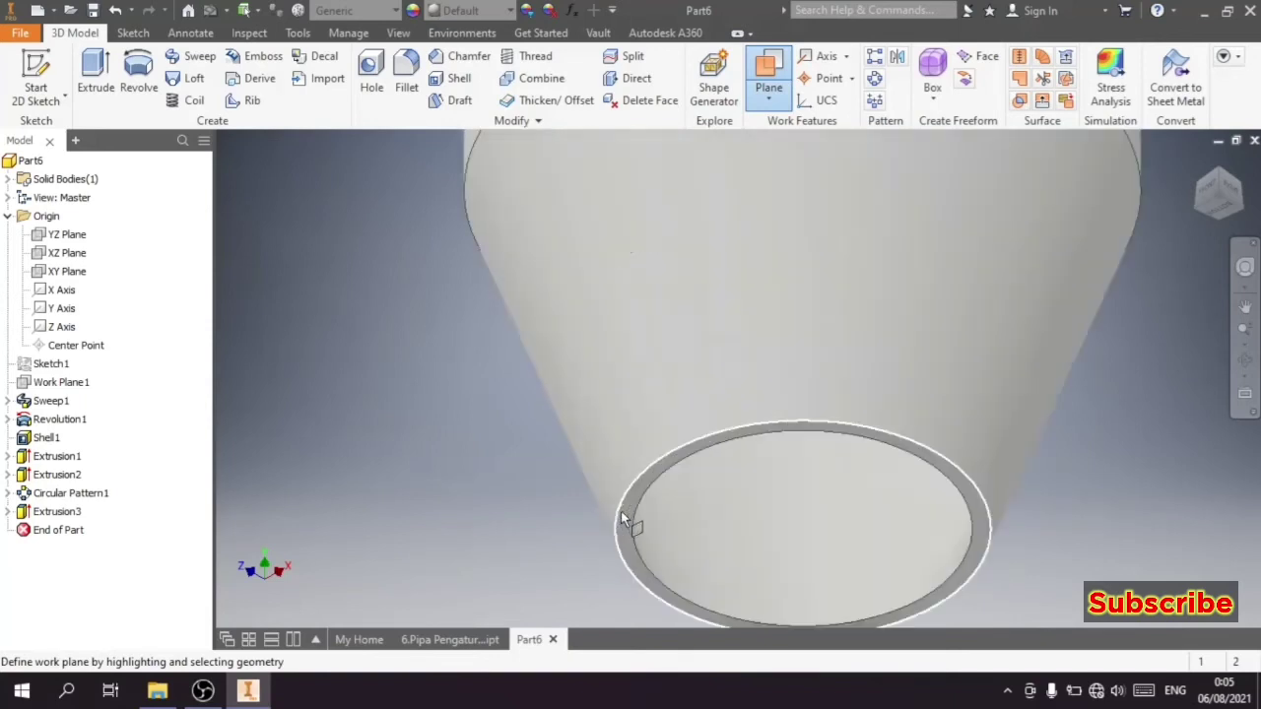
left_click_drag(627, 515, 614, 310)
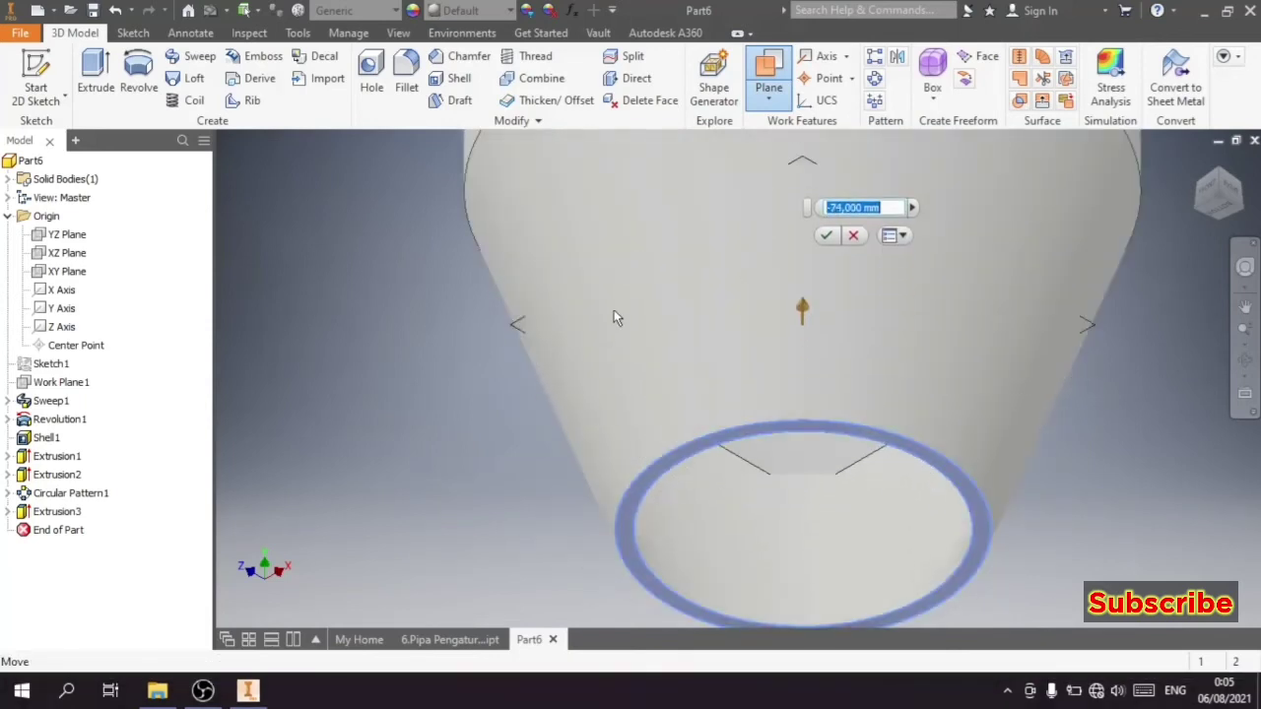
scroll(613, 439, "up", 3)
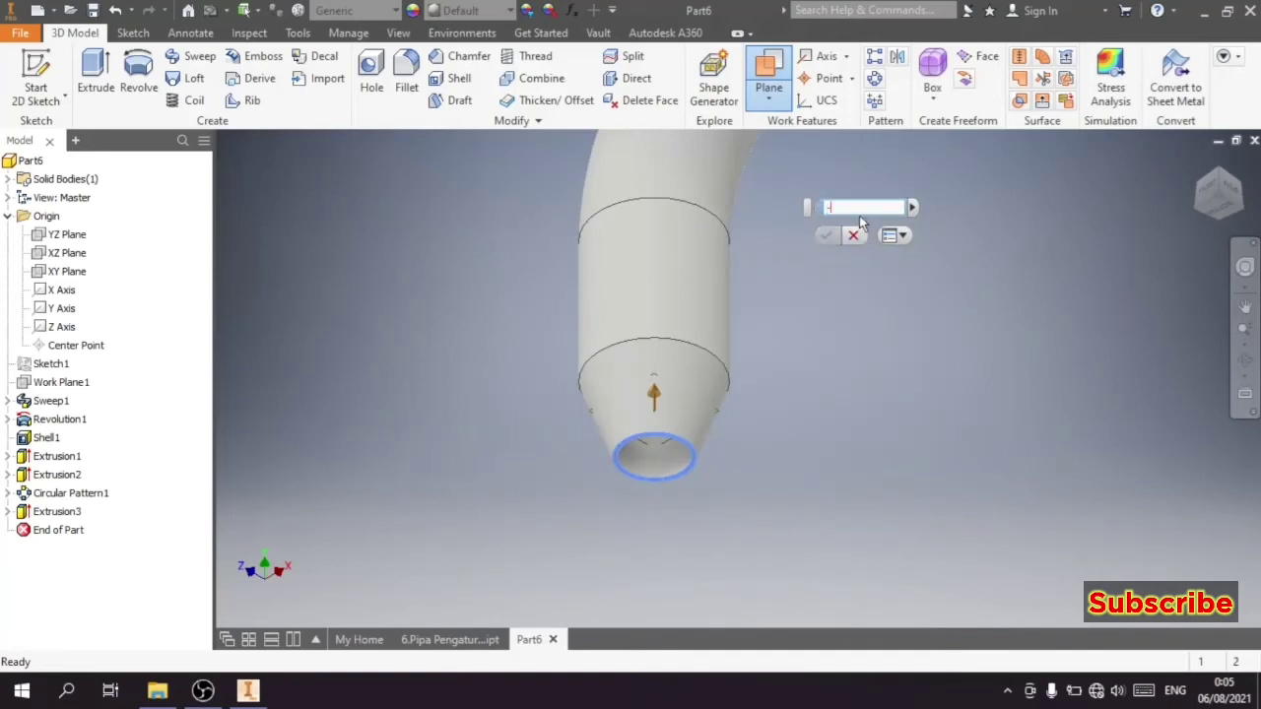
type("-900")
key("Return")
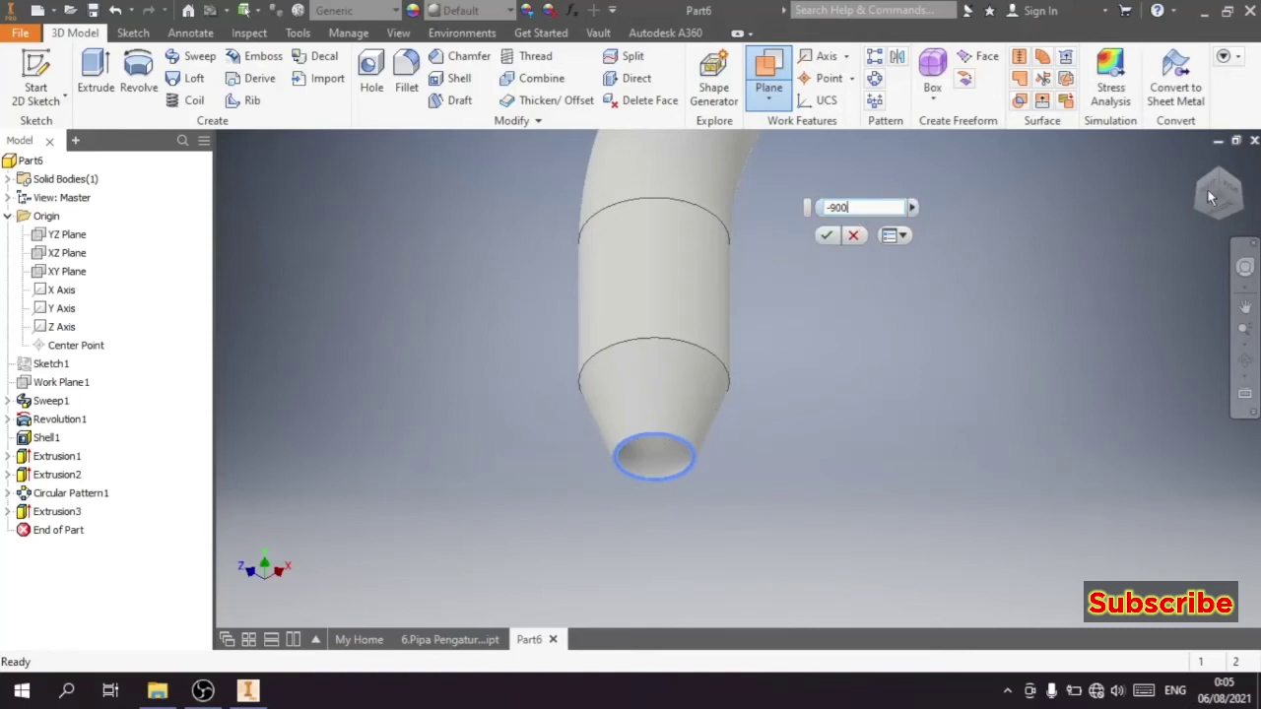
left_click_drag(1211, 197, 1194, 206)
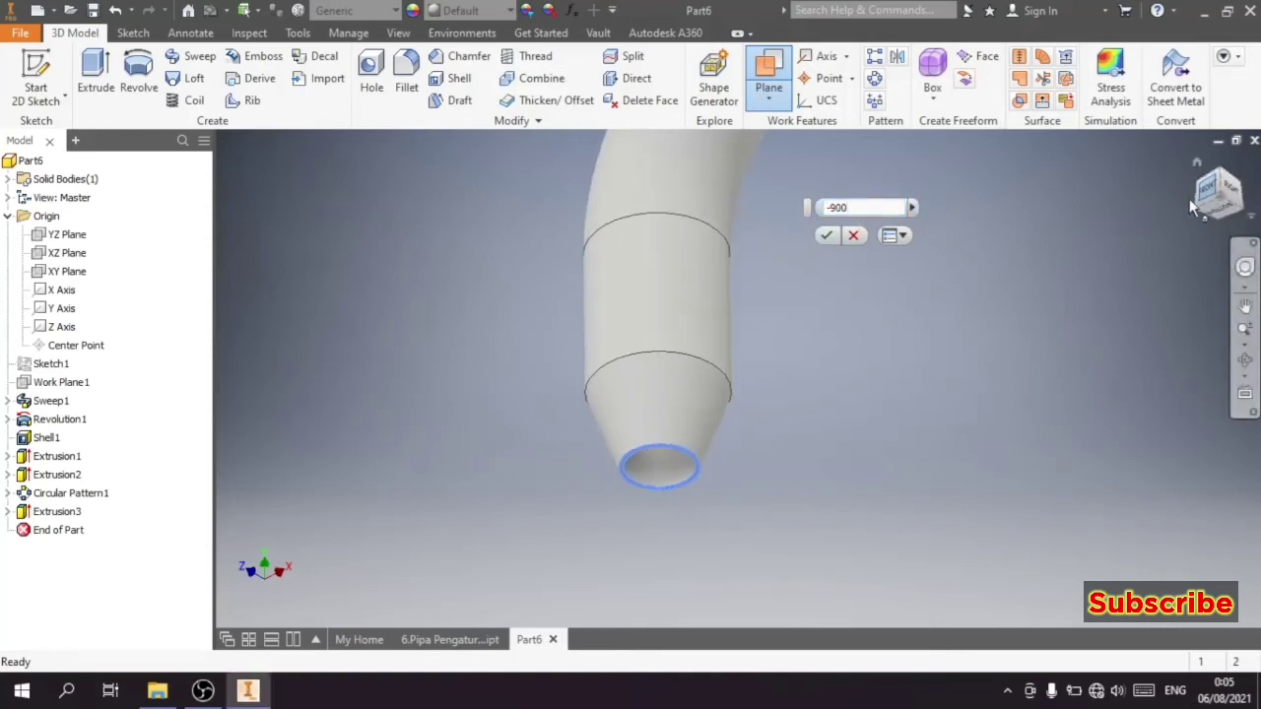
left_click(1194, 207)
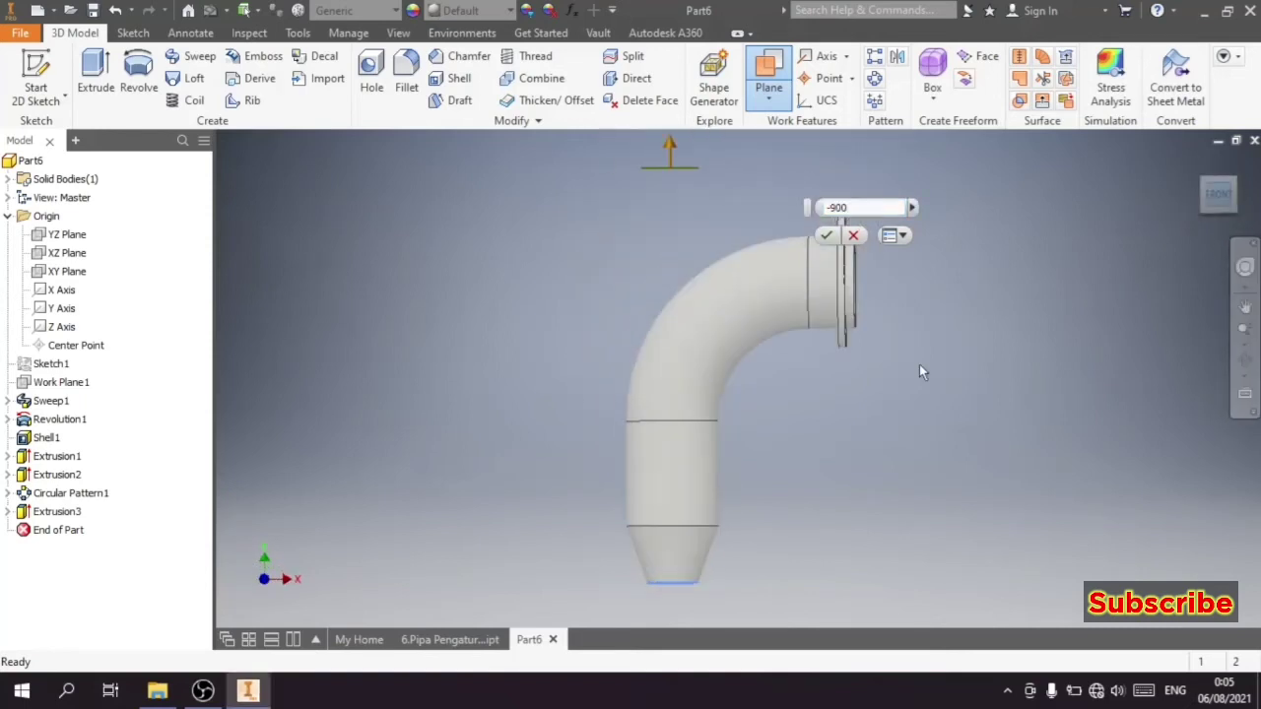
left_click(823, 236)
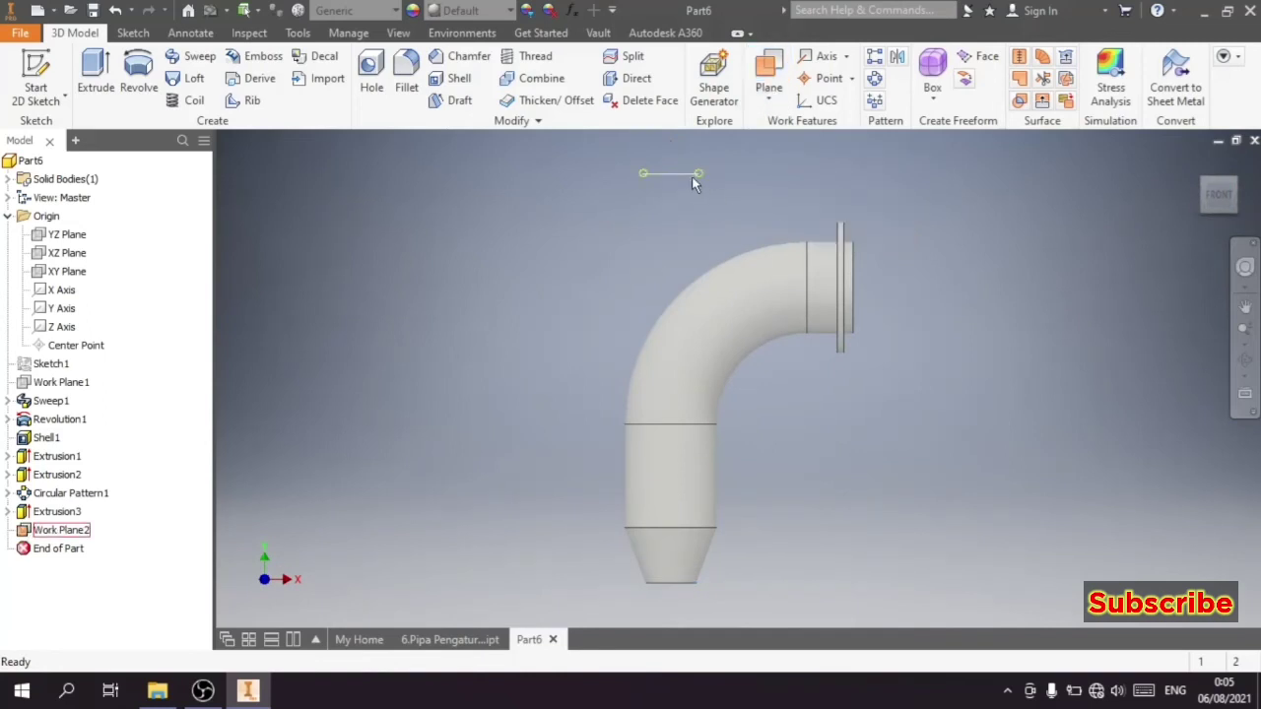
Step: Sketch a 180 mm diameter circle centred on the origin of Work Plane2
left_click(693, 177)
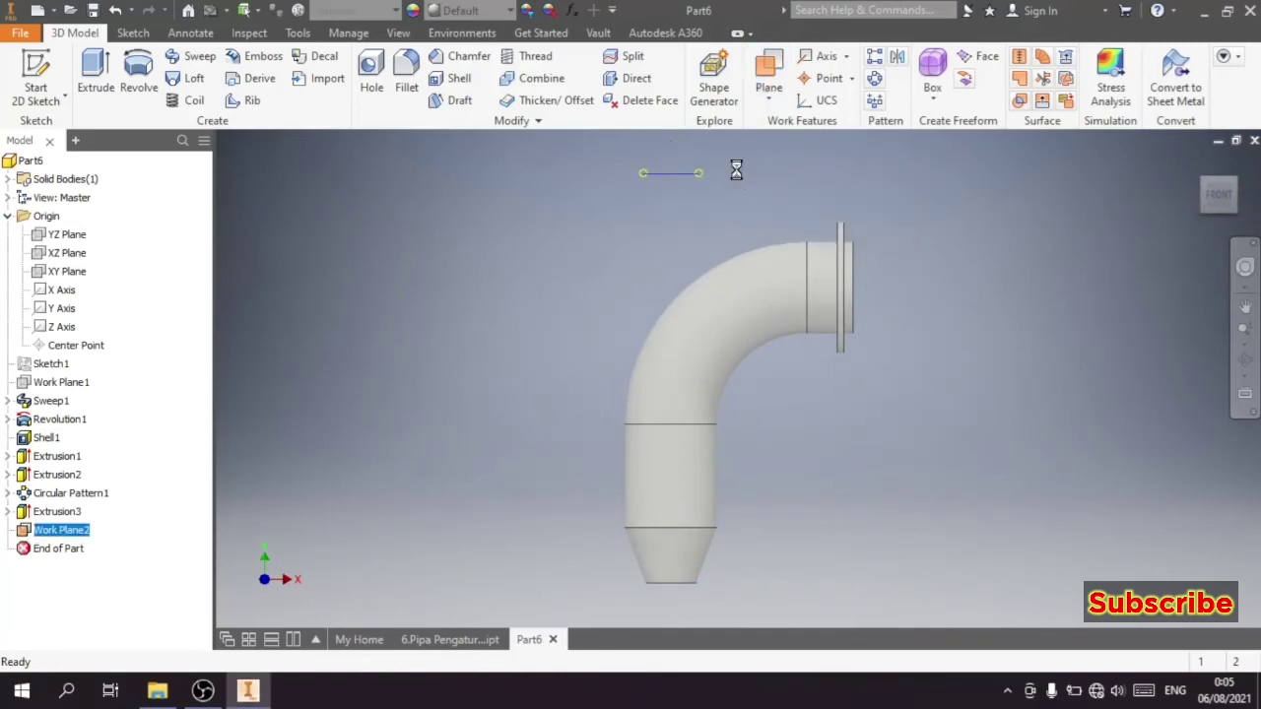
left_click(1221, 175)
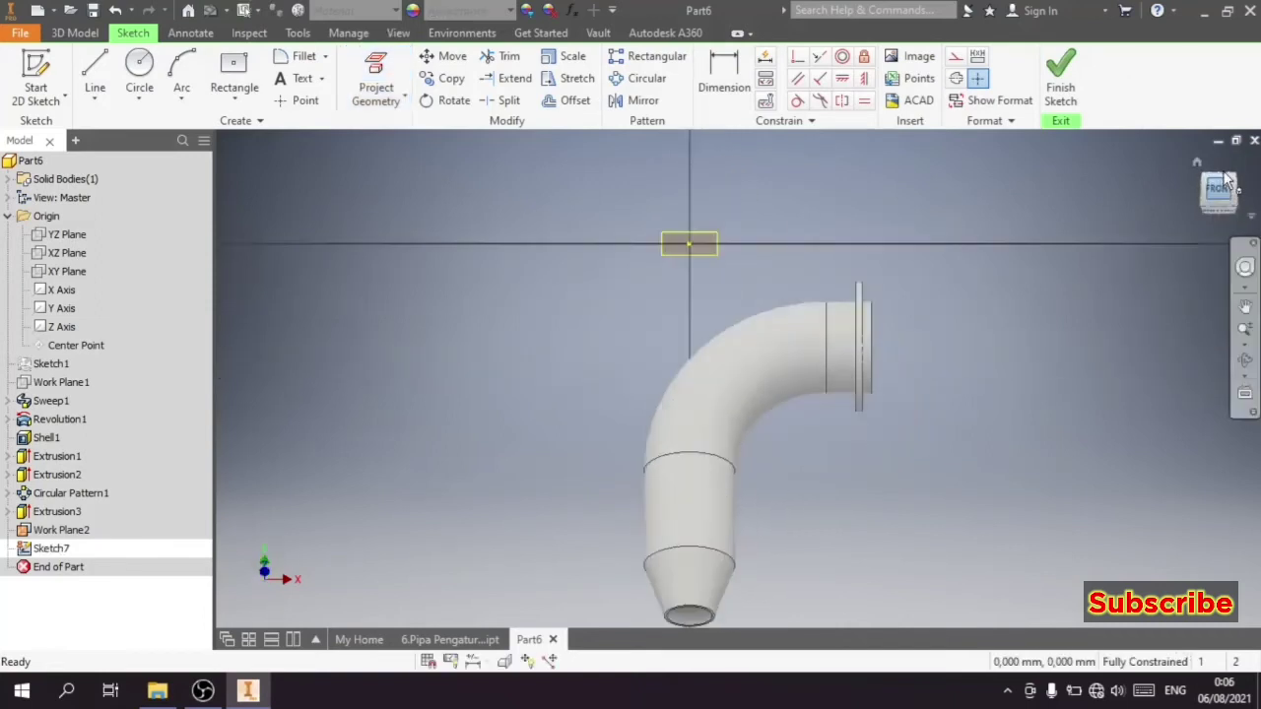
left_click(1220, 176)
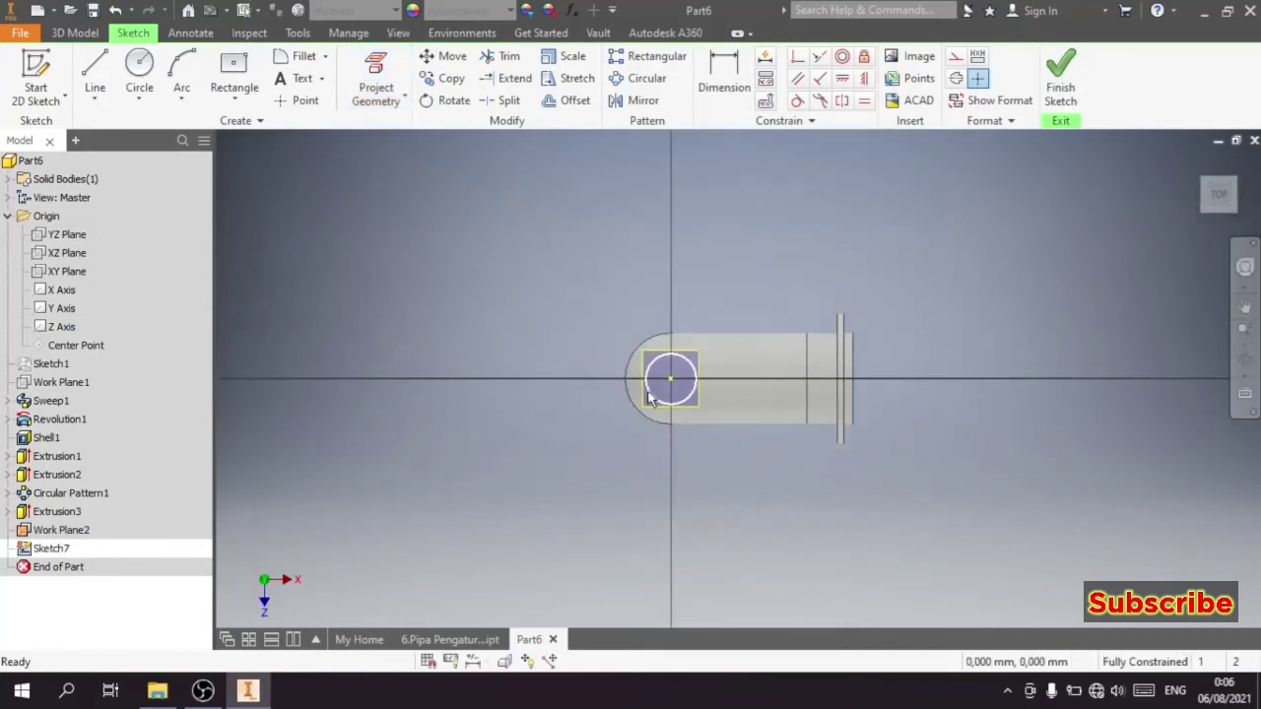
left_click(139, 67)
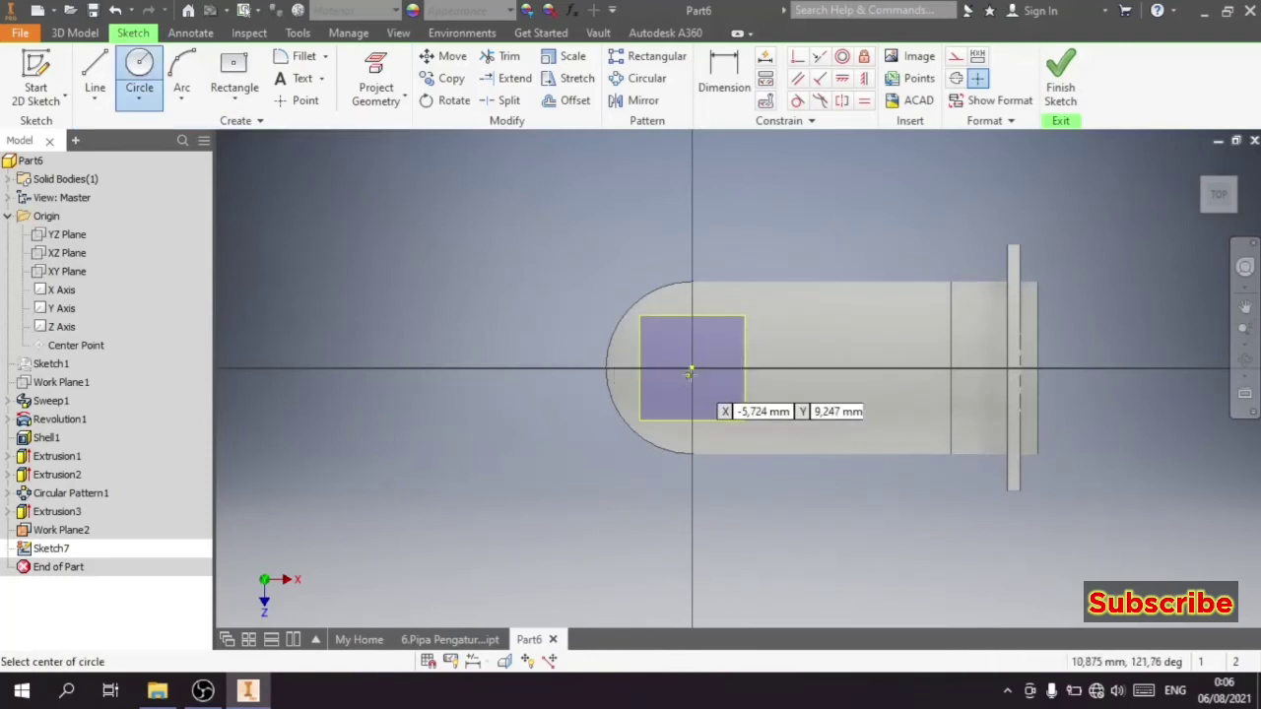
left_click(693, 368)
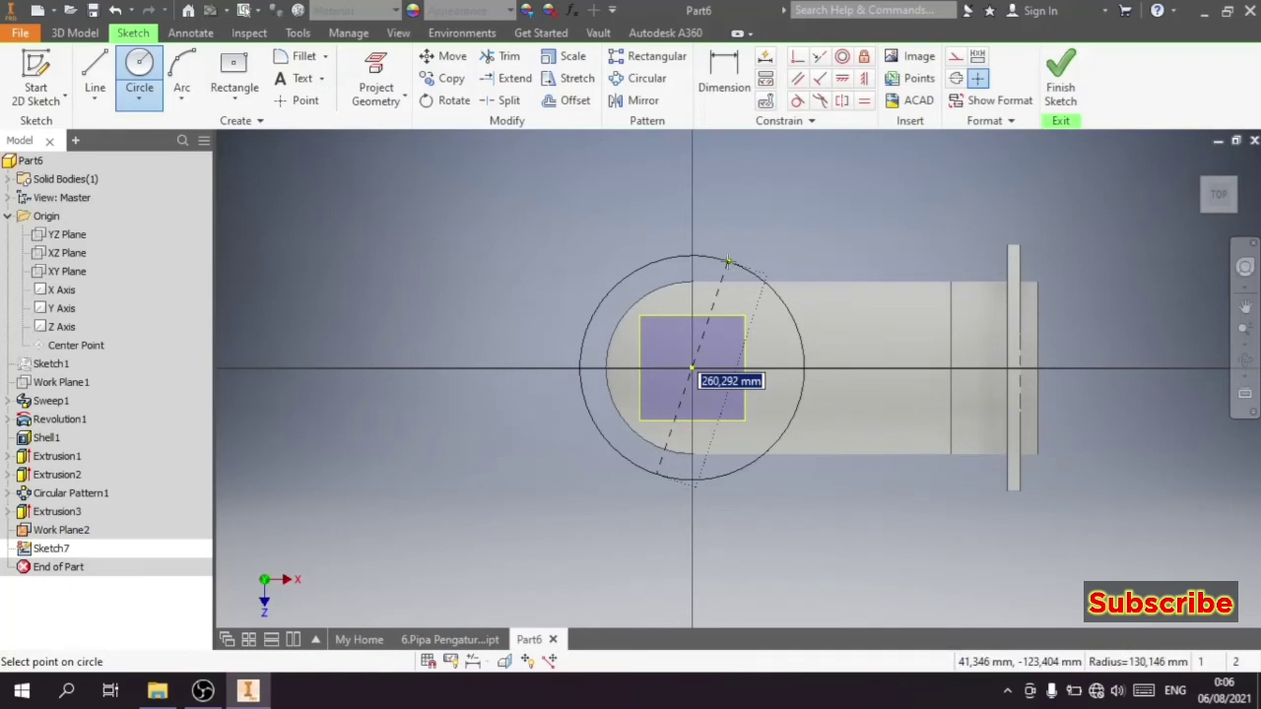
type("180")
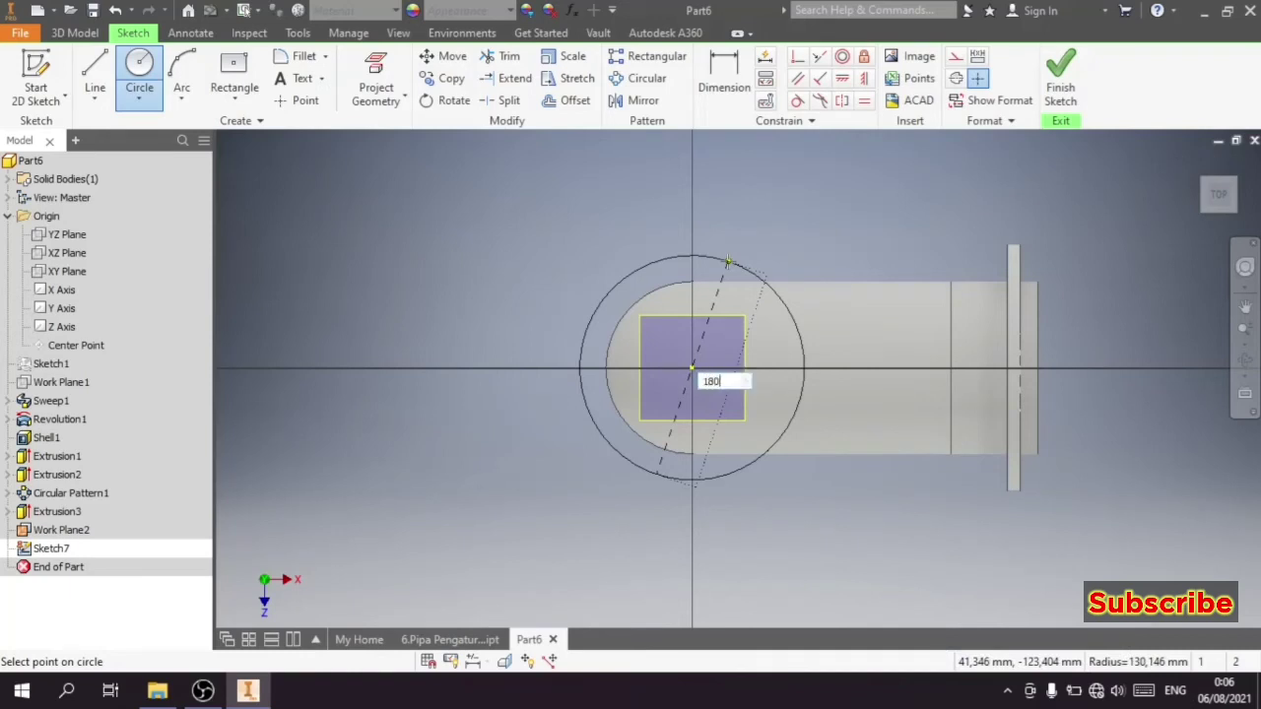
key("Return")
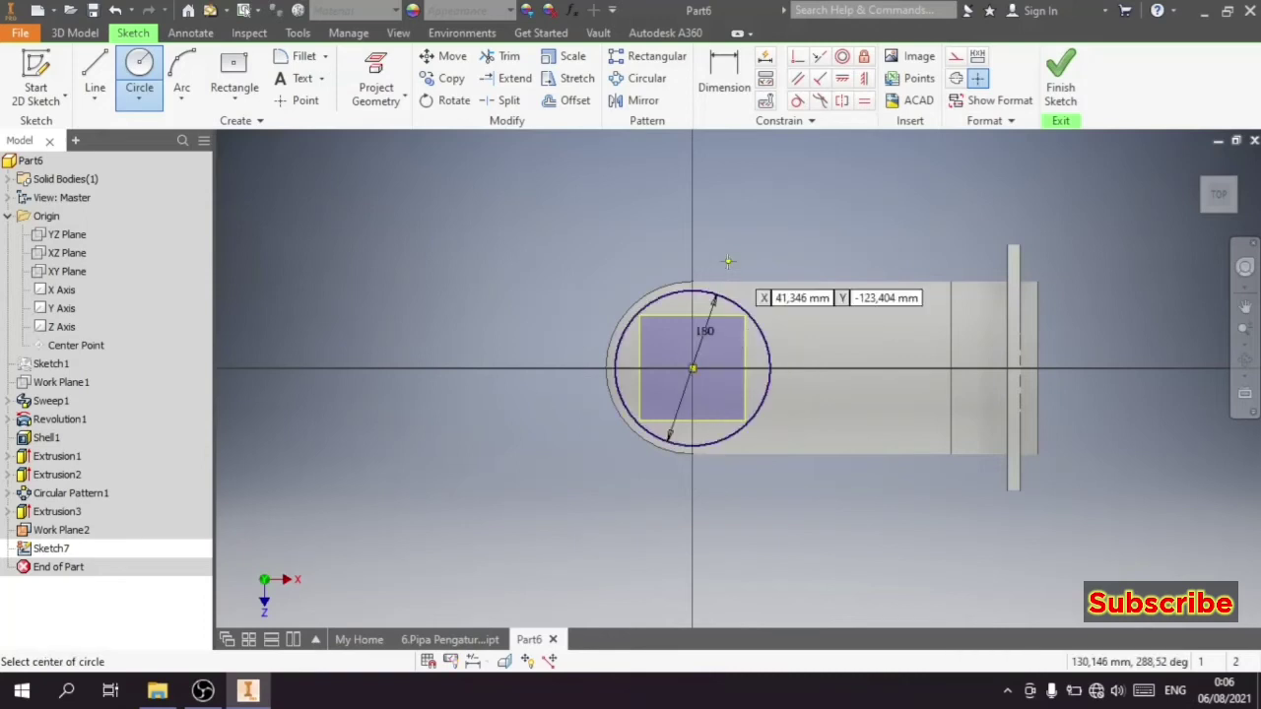
right_click(728, 261)
left_click(795, 263)
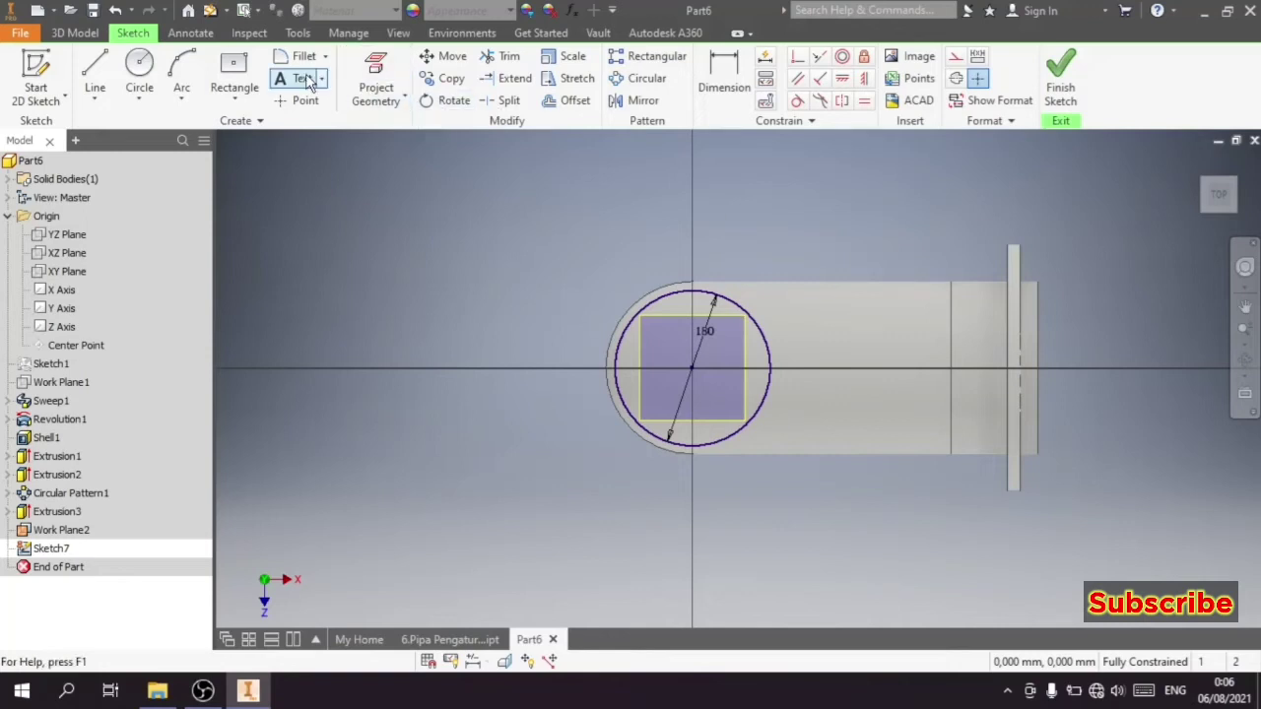
Step: Offset the 180 circle 5 mm inward and reposition its offset dimension
left_click(575, 99)
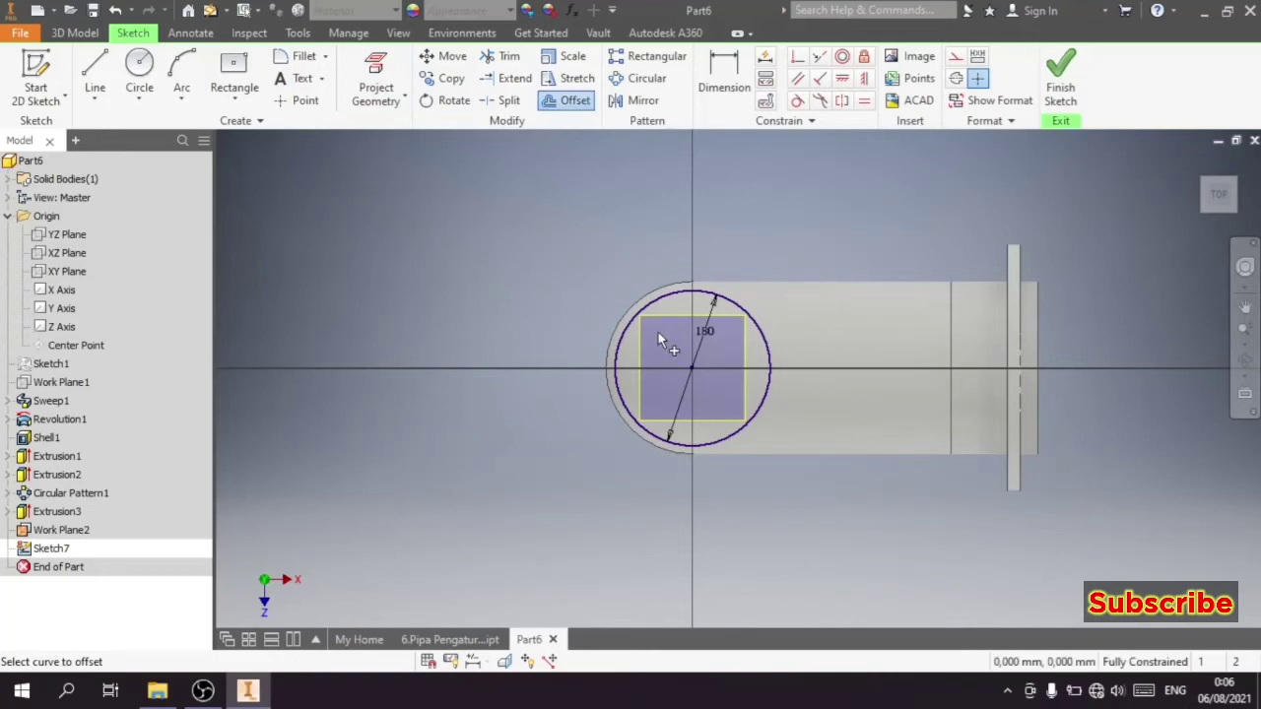
scroll(659, 332, "down", 3)
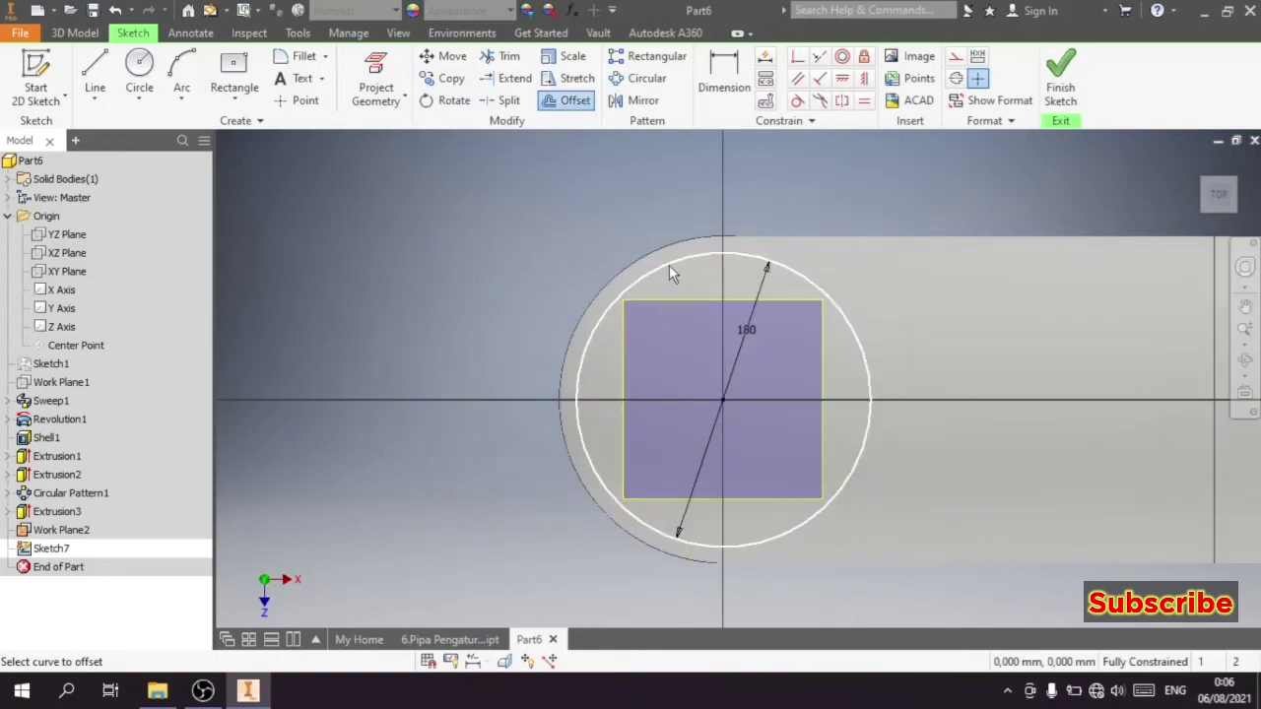
left_click(670, 266)
type("5")
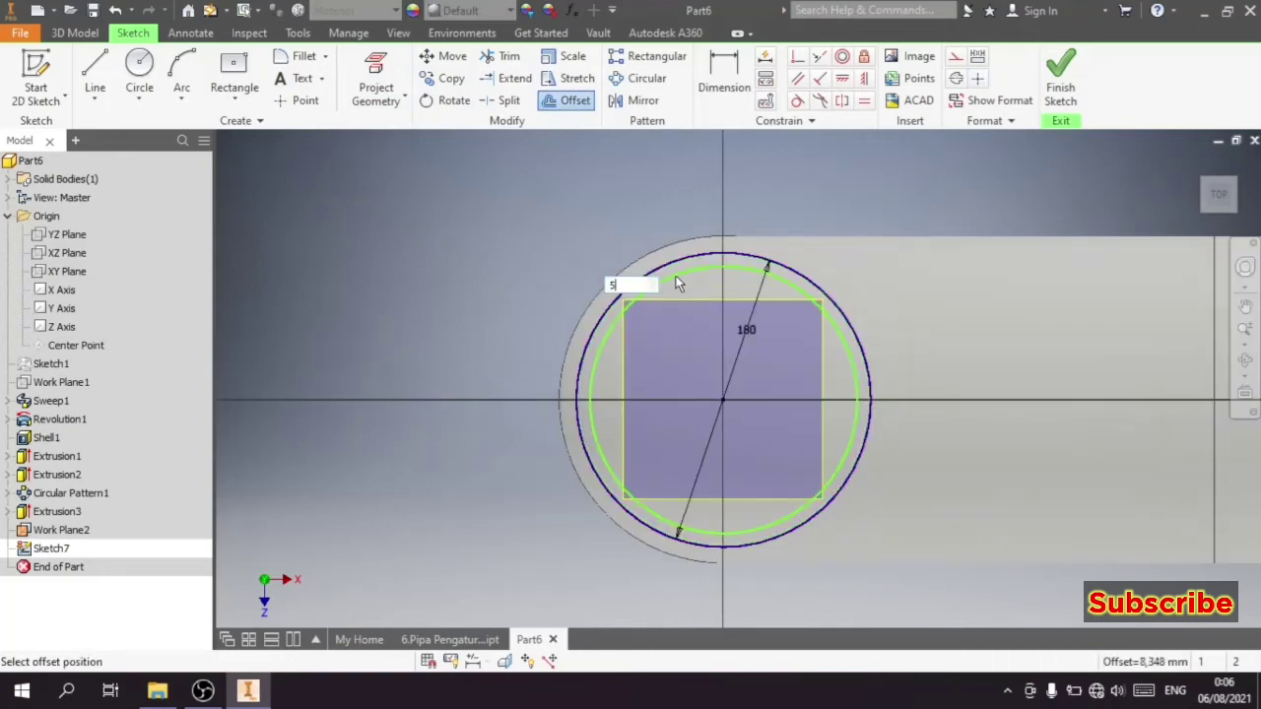
key("Return")
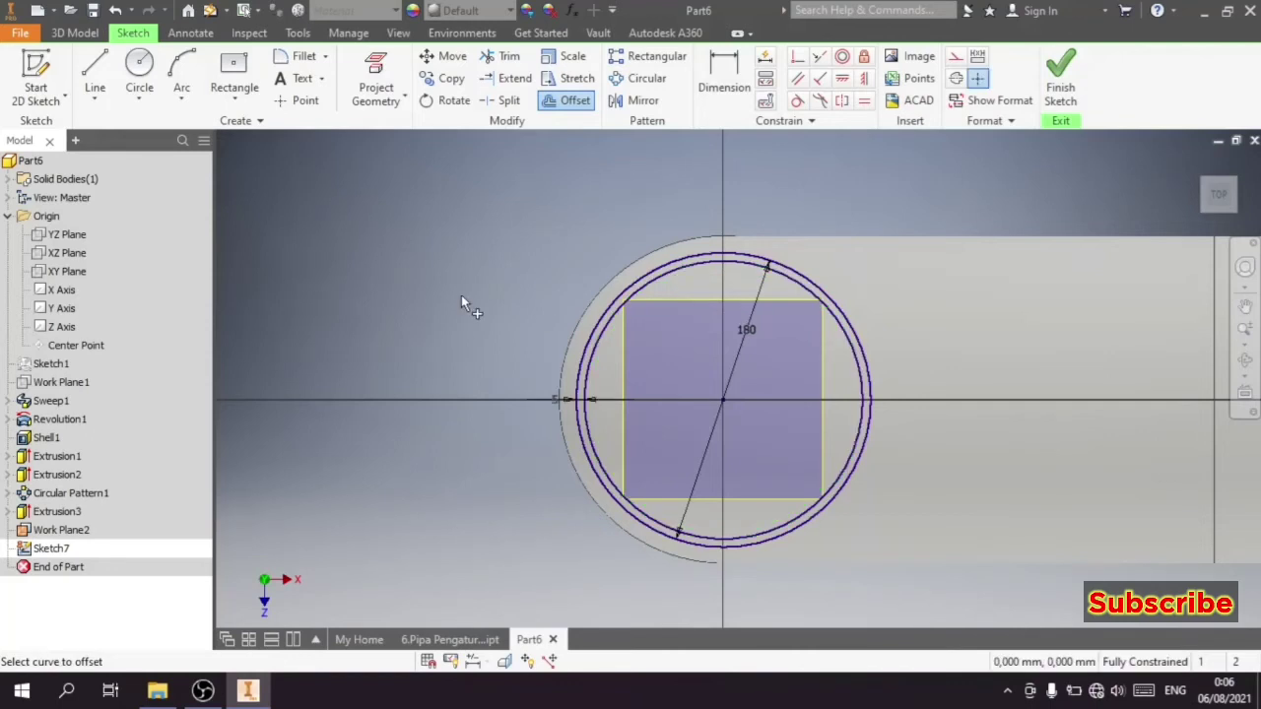
right_click(459, 294)
left_click(537, 294)
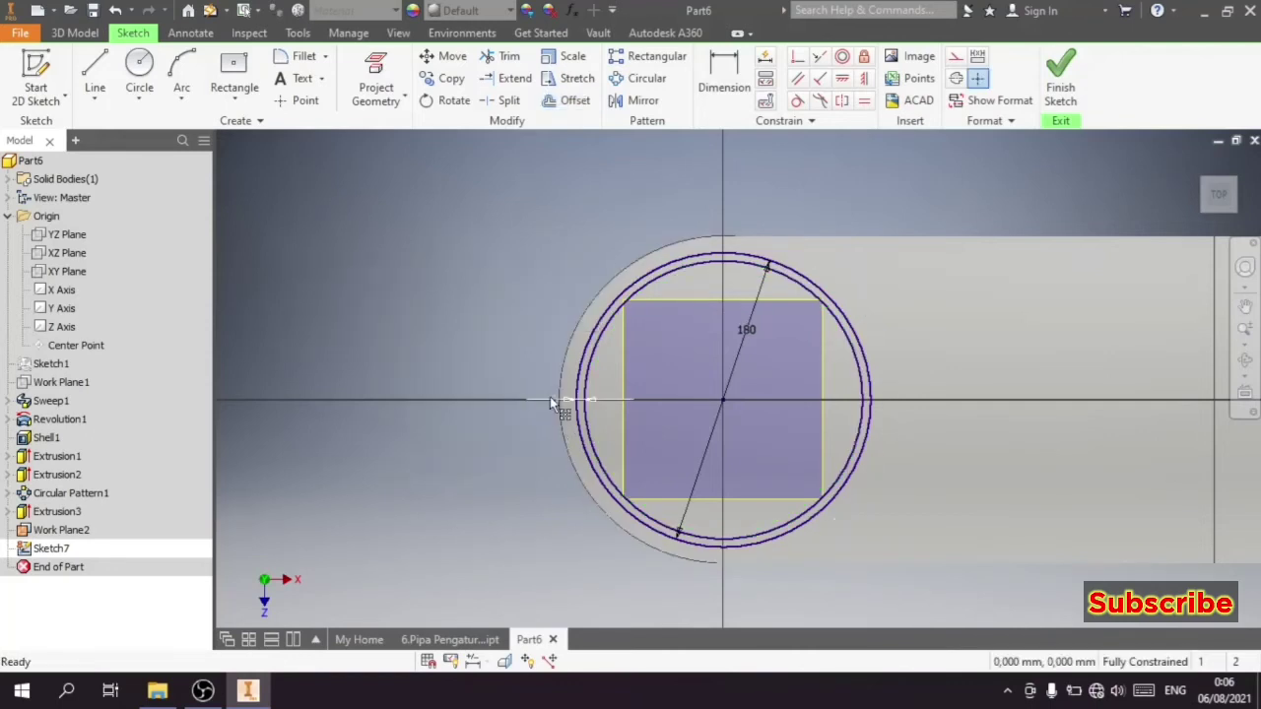
left_click_drag(550, 396, 537, 353)
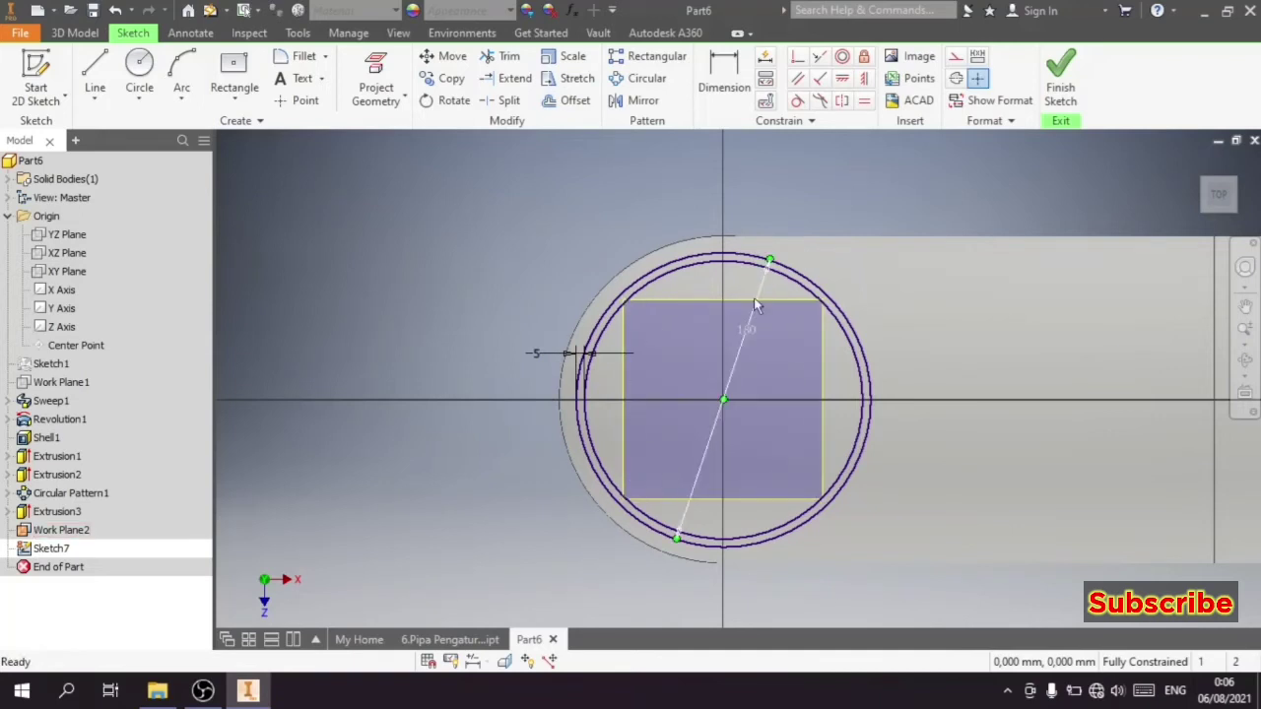
Step: Finish the sketch and extrude the 180 circle with extents To Next
left_click(1062, 69)
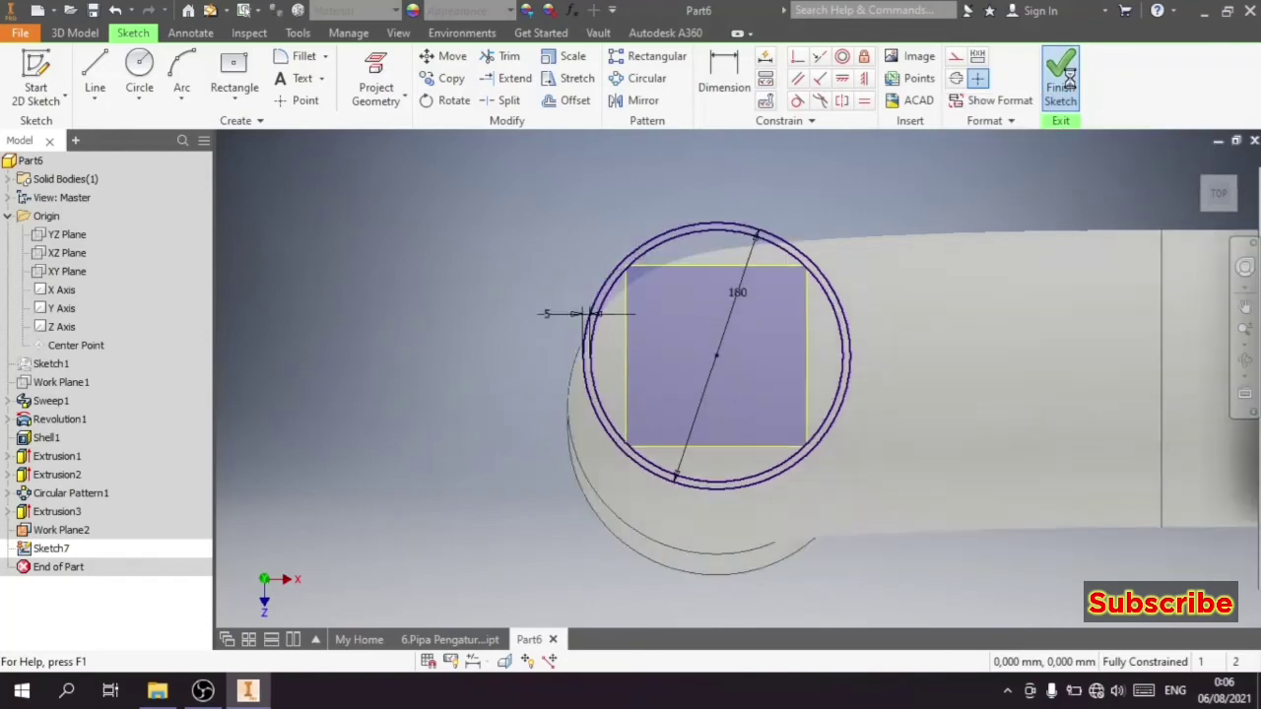
mouse_move(1219, 194)
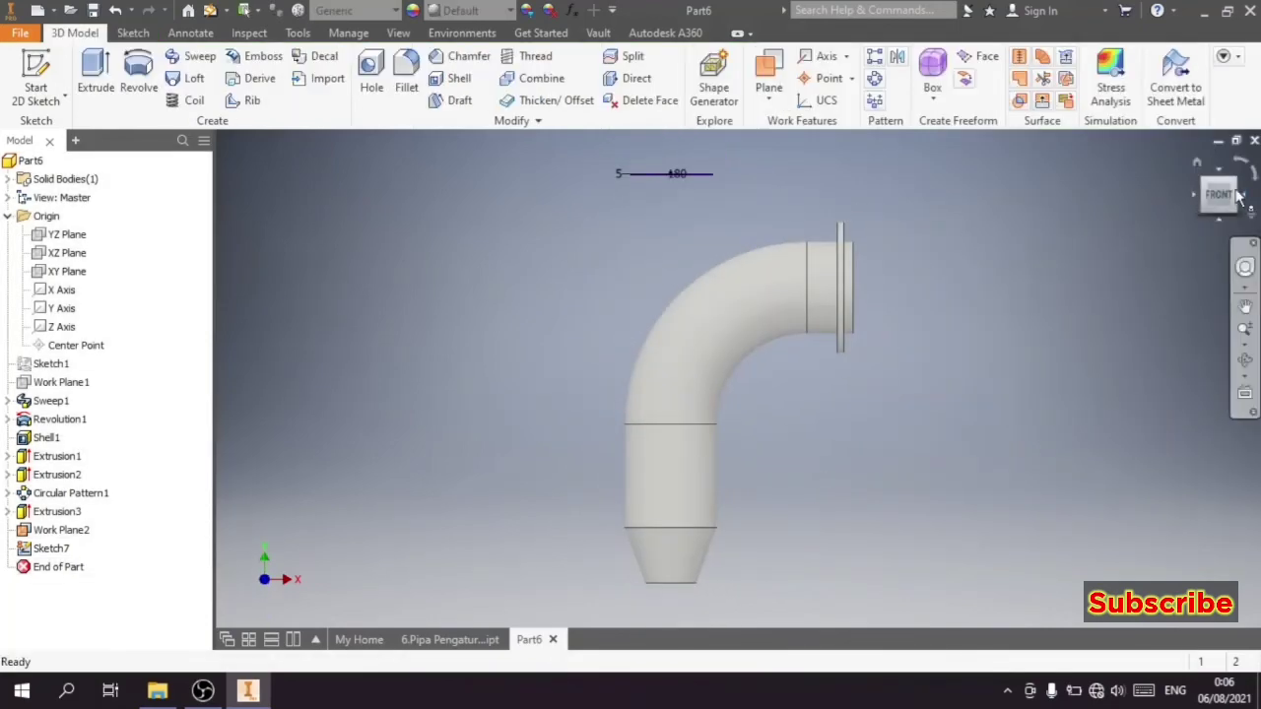
left_click(1239, 184)
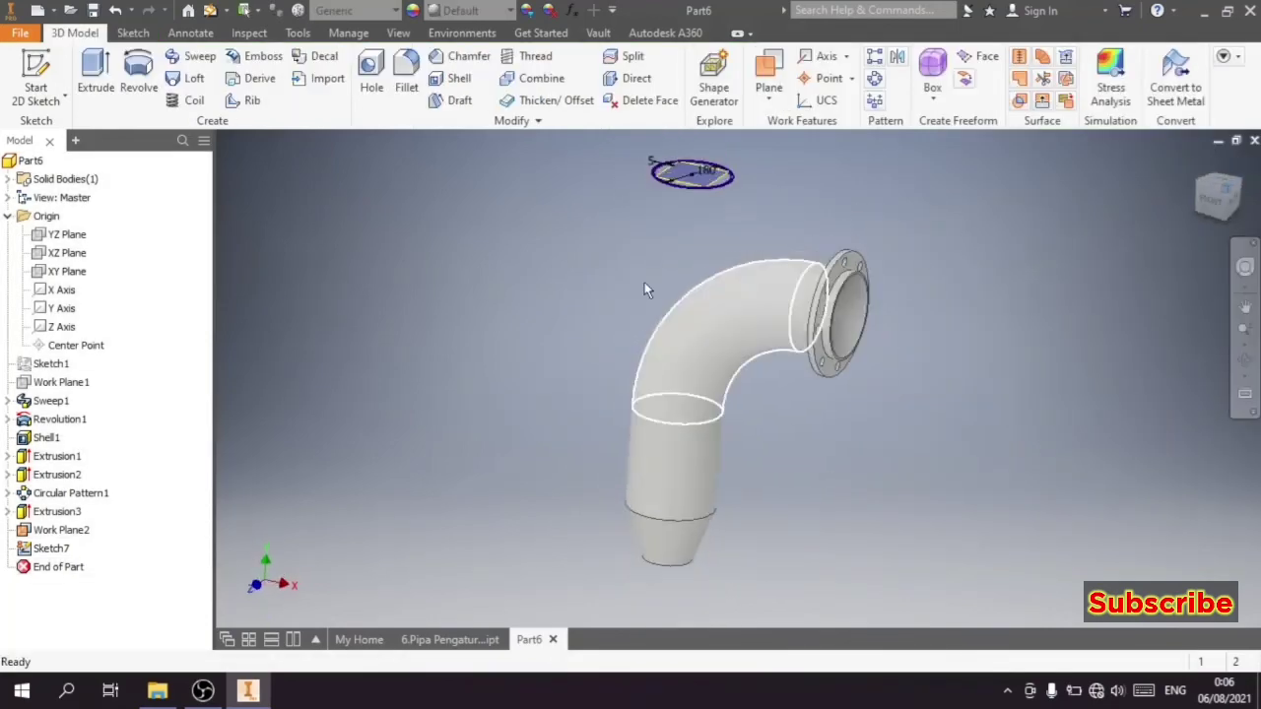
left_click(96, 79)
left_click(724, 212)
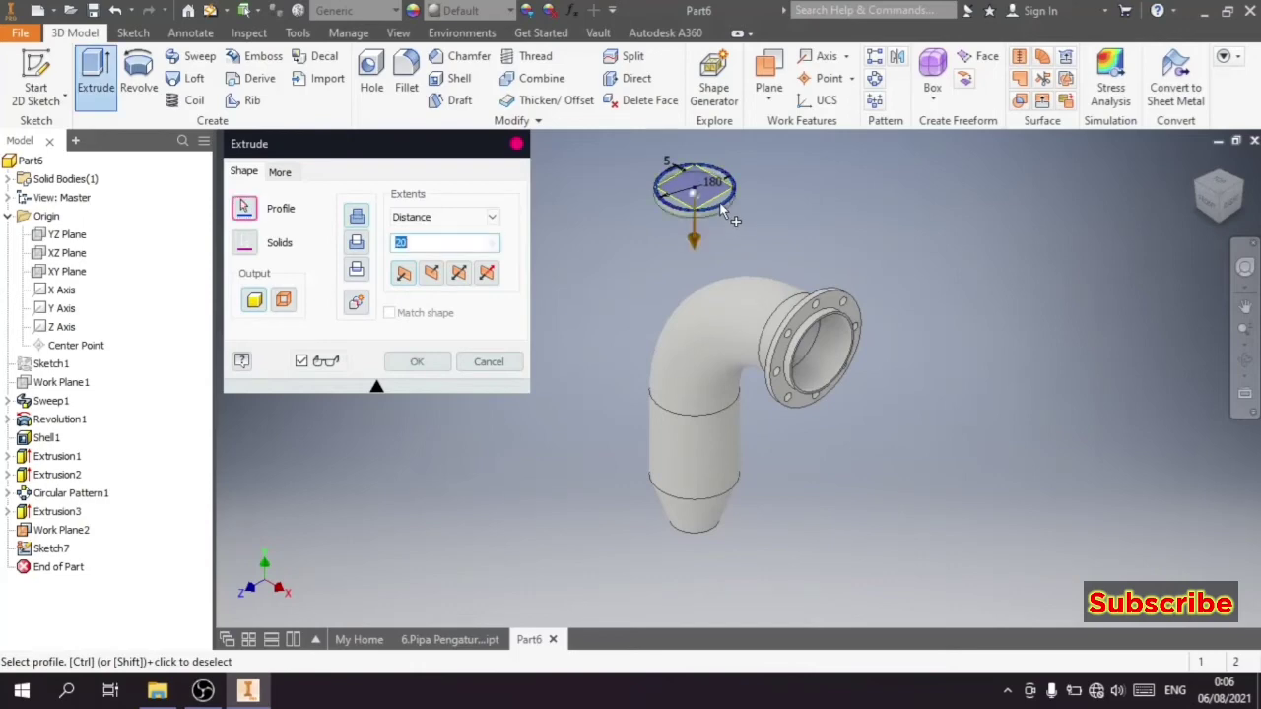
scroll(699, 197, "down", 5)
scroll(730, 265, "up", 4)
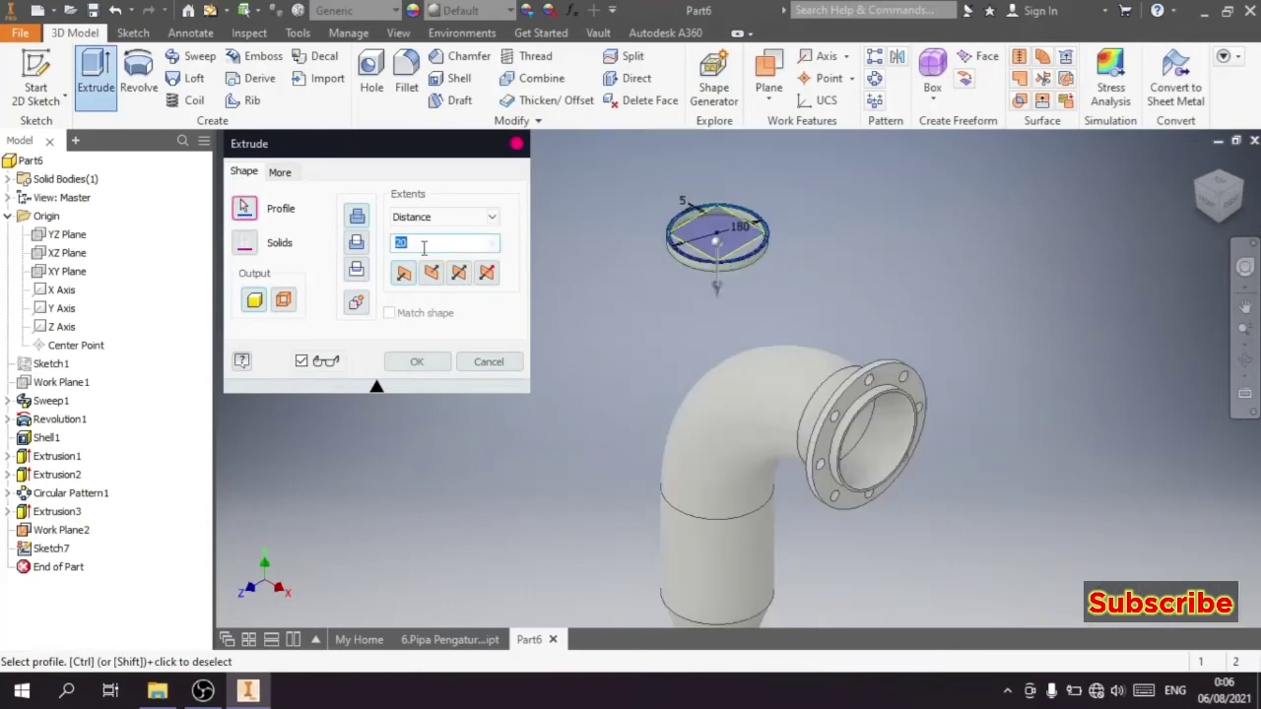
left_click(438, 218)
left_click(437, 246)
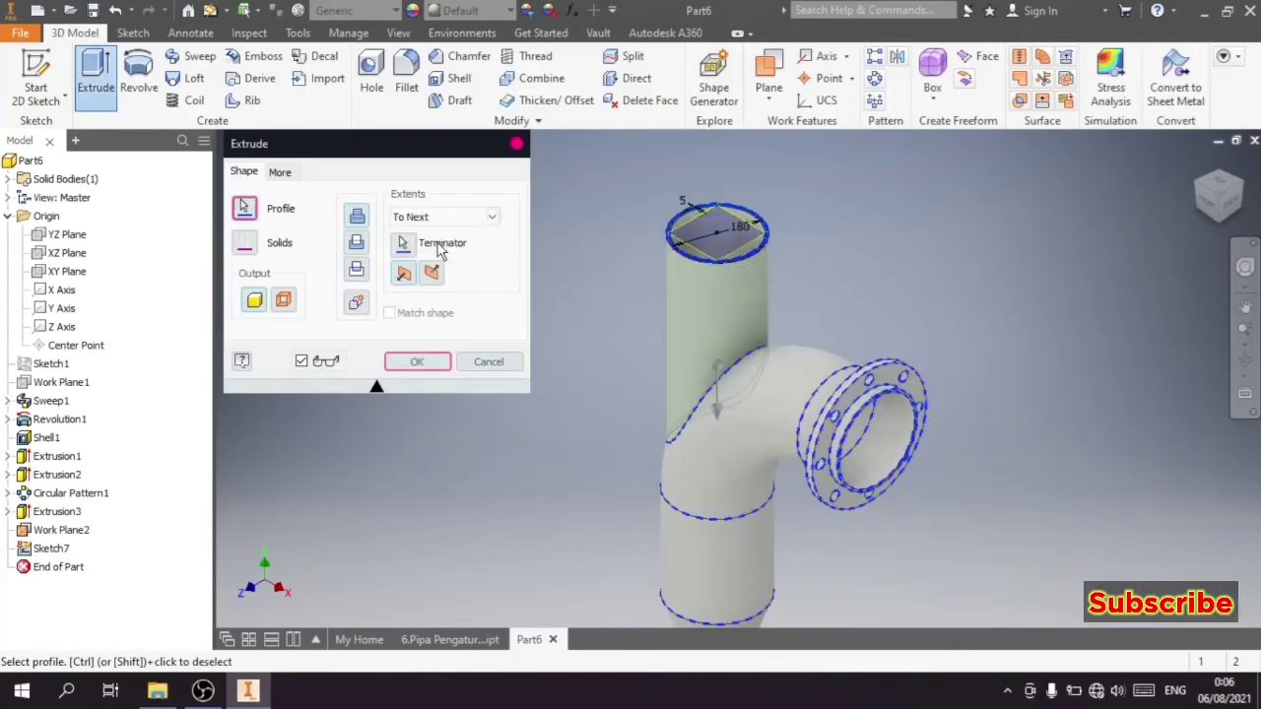
left_click(419, 362)
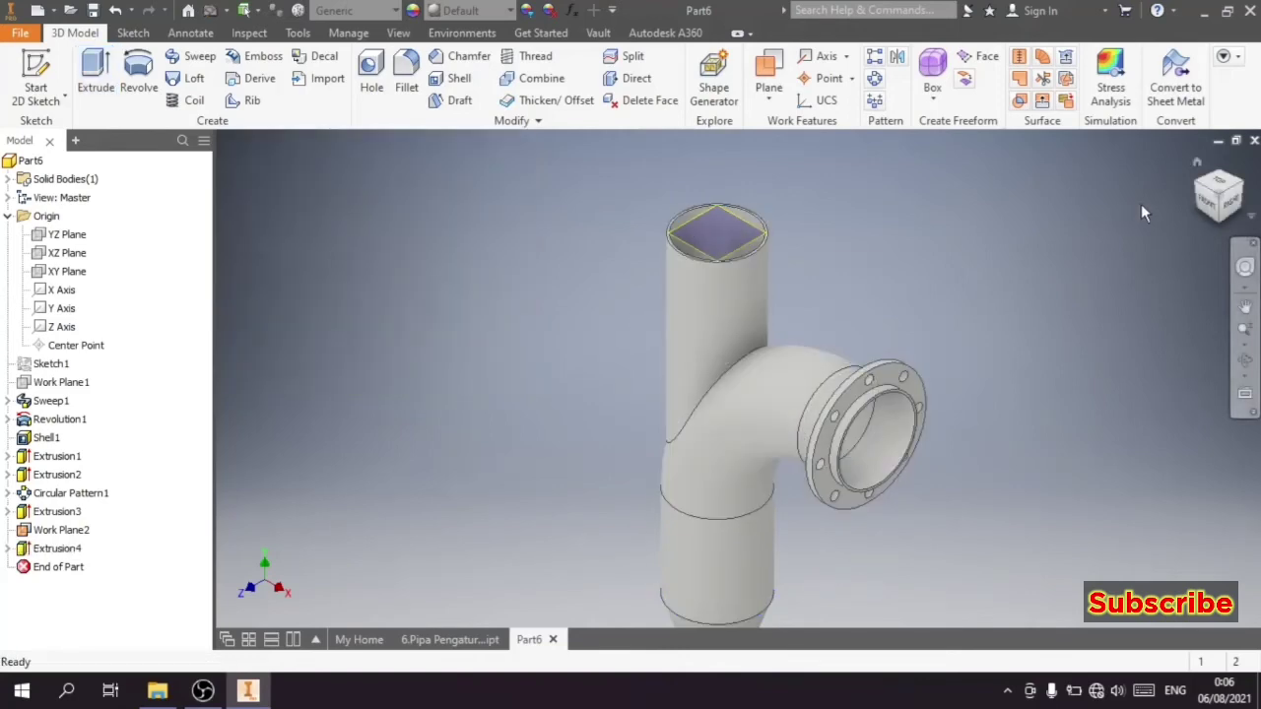
Step: Turn off Work Plane2's visibility
left_click(1192, 189)
left_click(1192, 188)
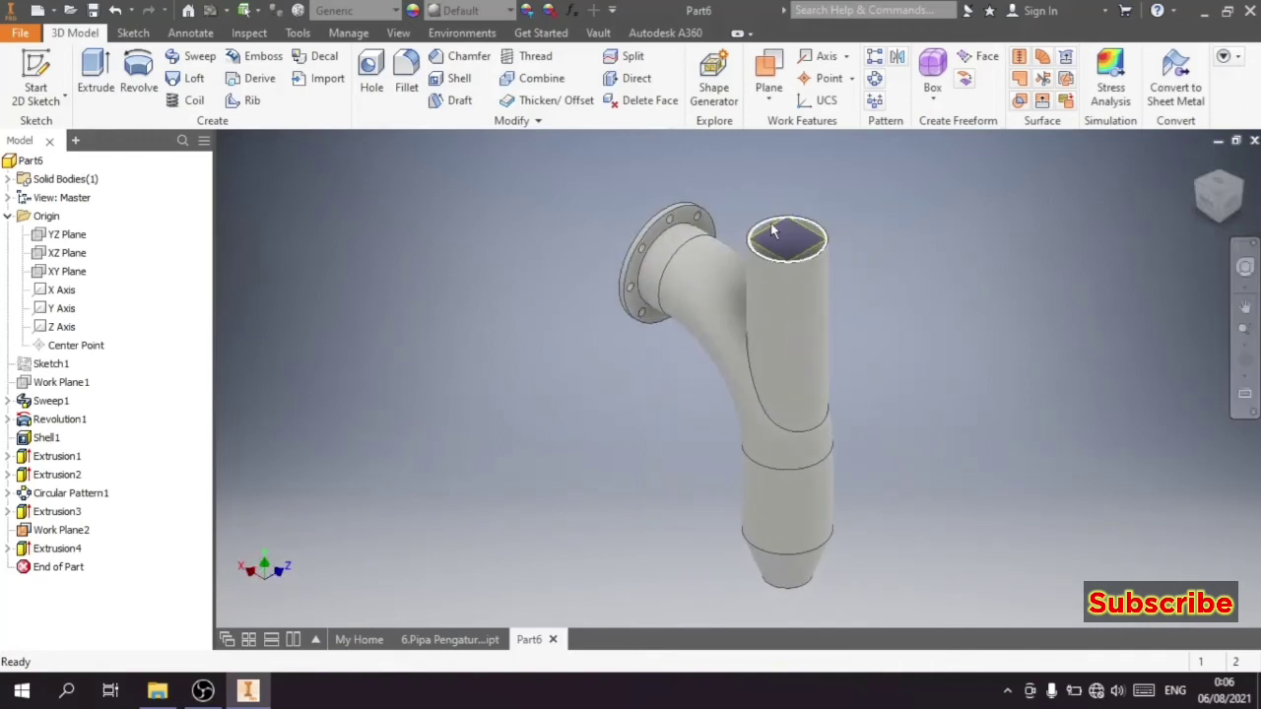
scroll(825, 284, "down", 3)
left_click(825, 284)
right_click(825, 282)
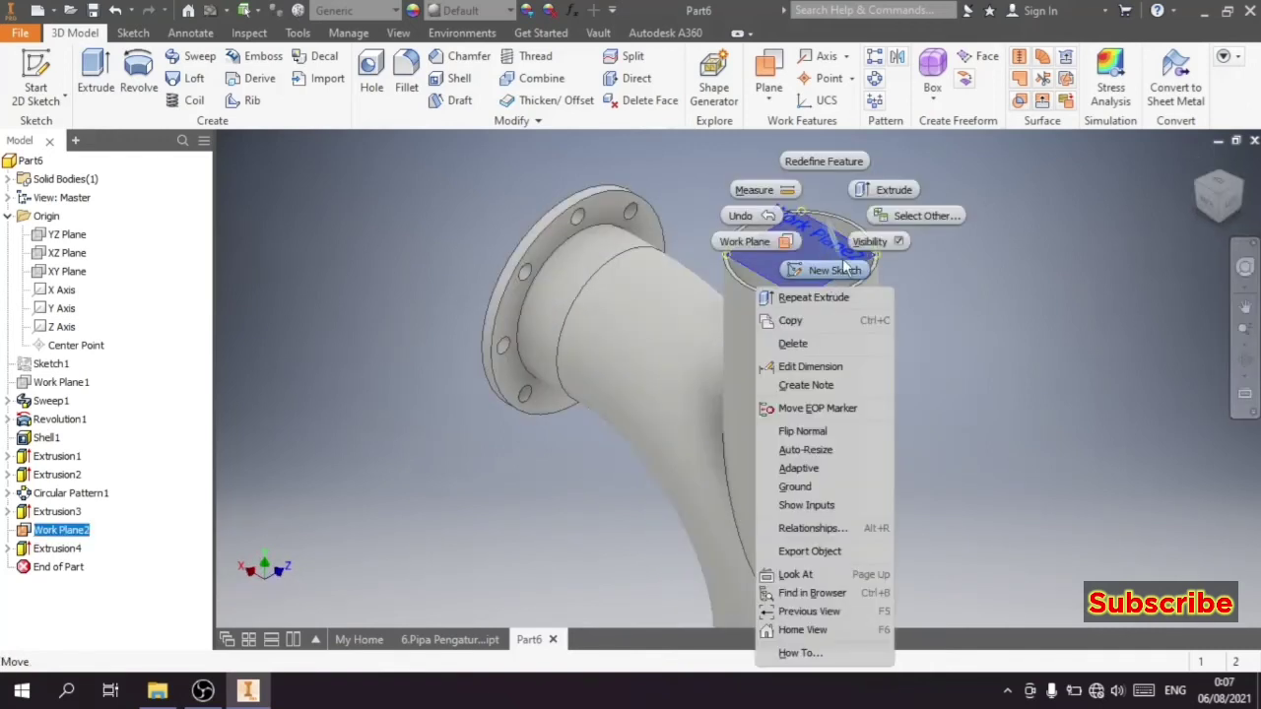
left_click(867, 241)
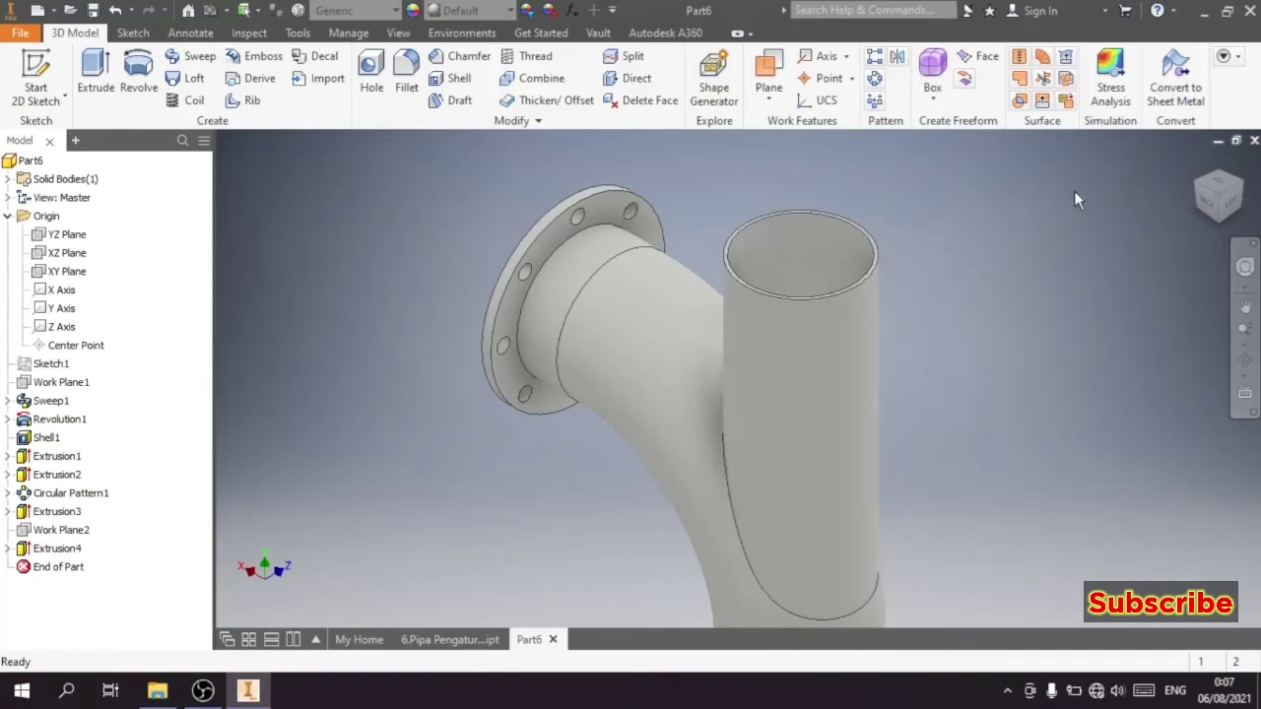
Step: Start a new extrusion and dismiss the prompt asking for a sketch
left_click(95, 71)
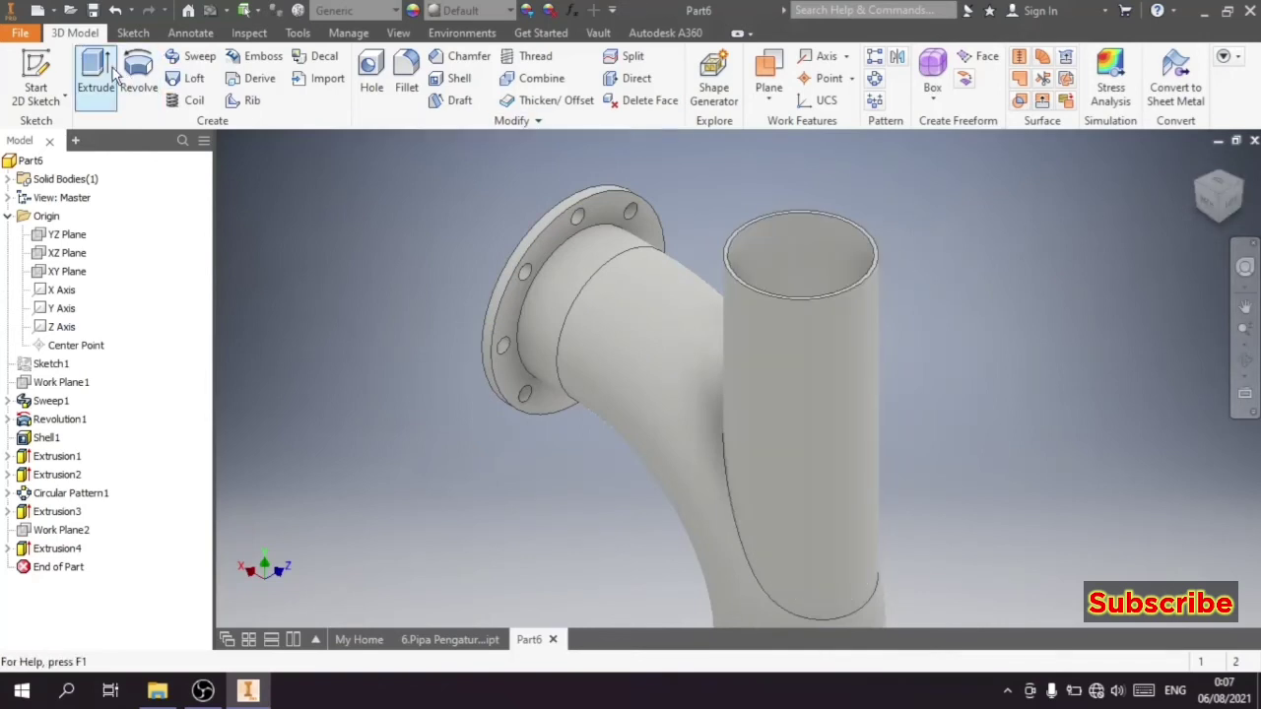
left_click(774, 182)
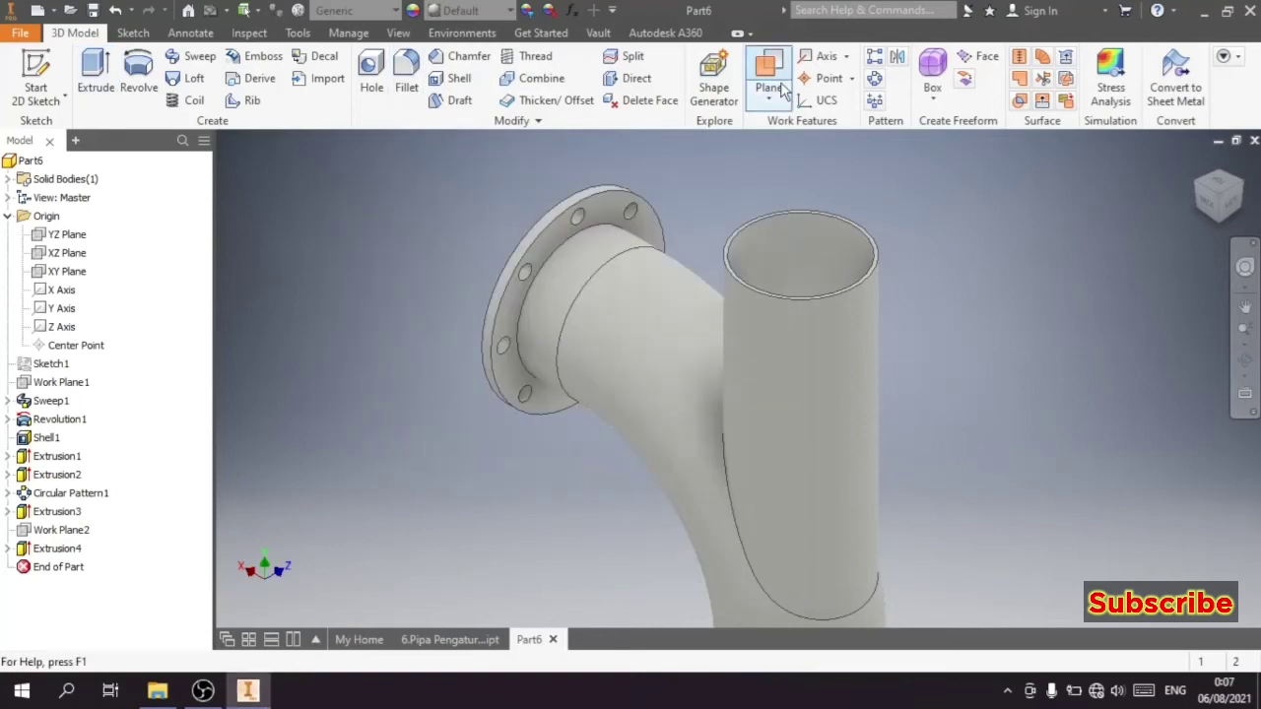
scroll(847, 237, "up", 3)
Step: Start a sketch on the cylinder's top face and project its inner circle edge
scroll(867, 295, "up", 2)
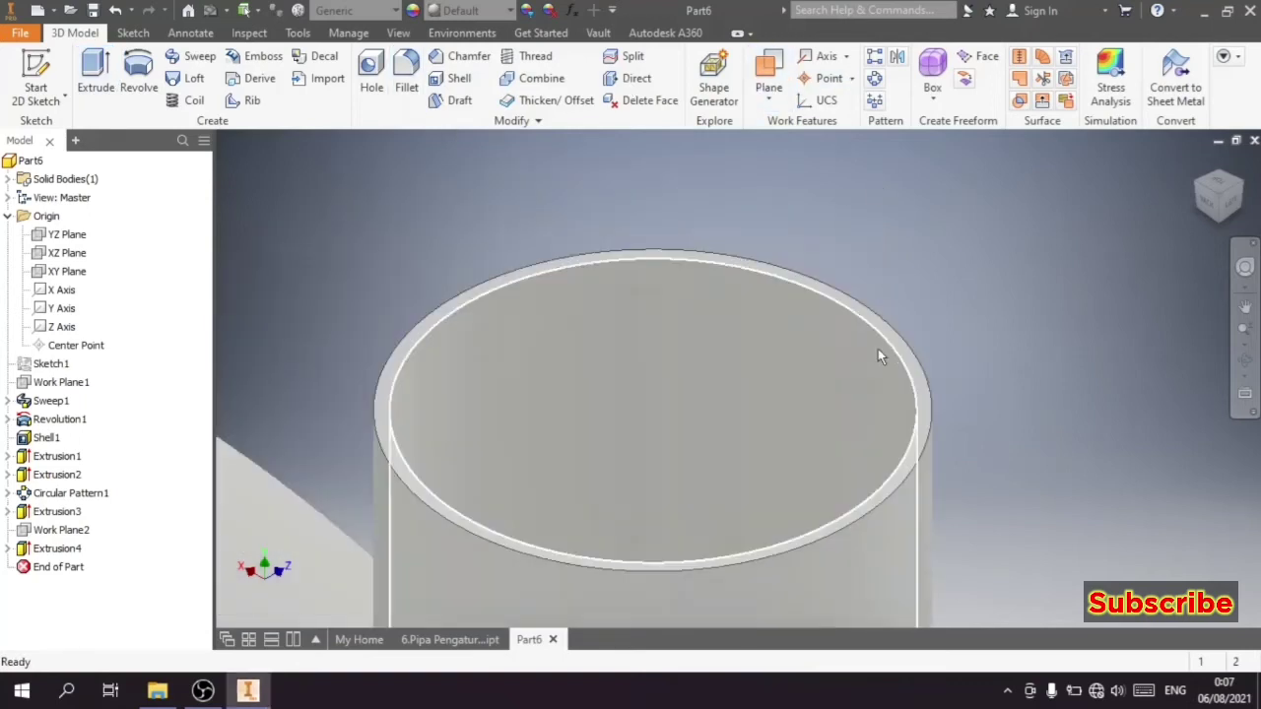
scroll(891, 343, "up", 1)
scroll(898, 343, "up", 2)
left_click(908, 341)
left_click(981, 328)
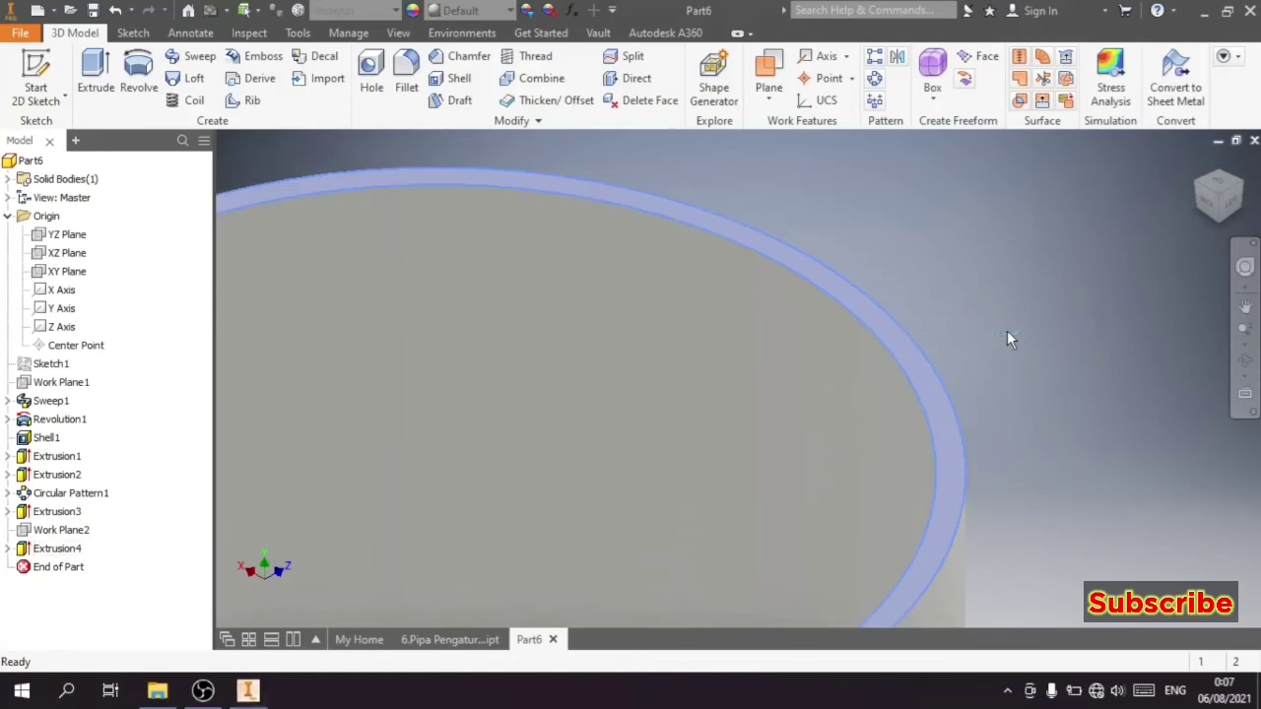
scroll(708, 337, "down", 5)
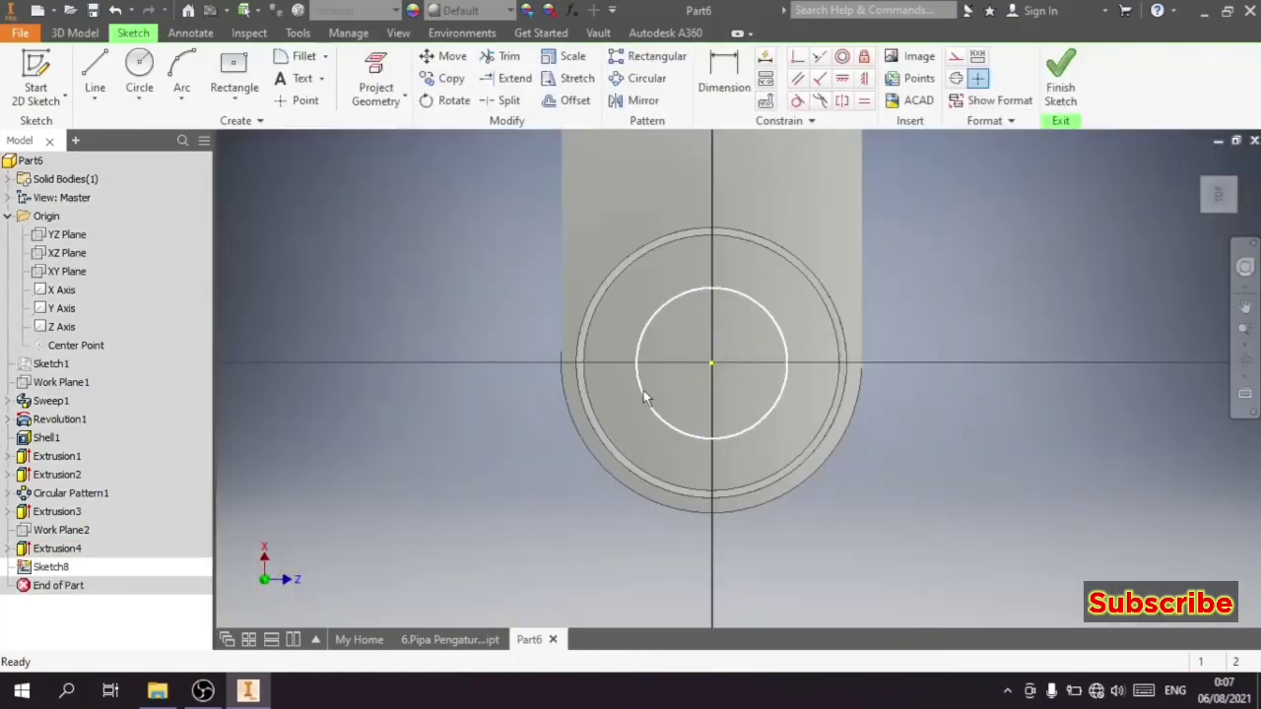
scroll(643, 390, "down", 1)
scroll(669, 358, "up", 2)
left_click(363, 61)
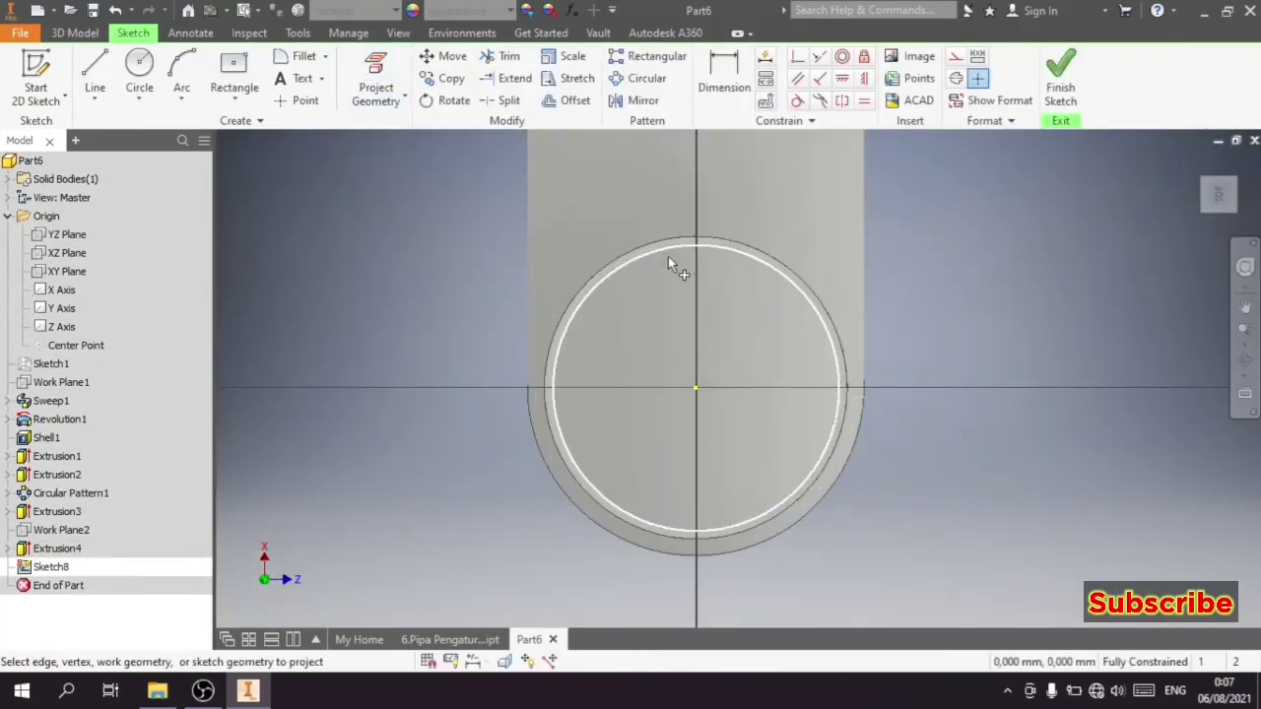
left_click(676, 244)
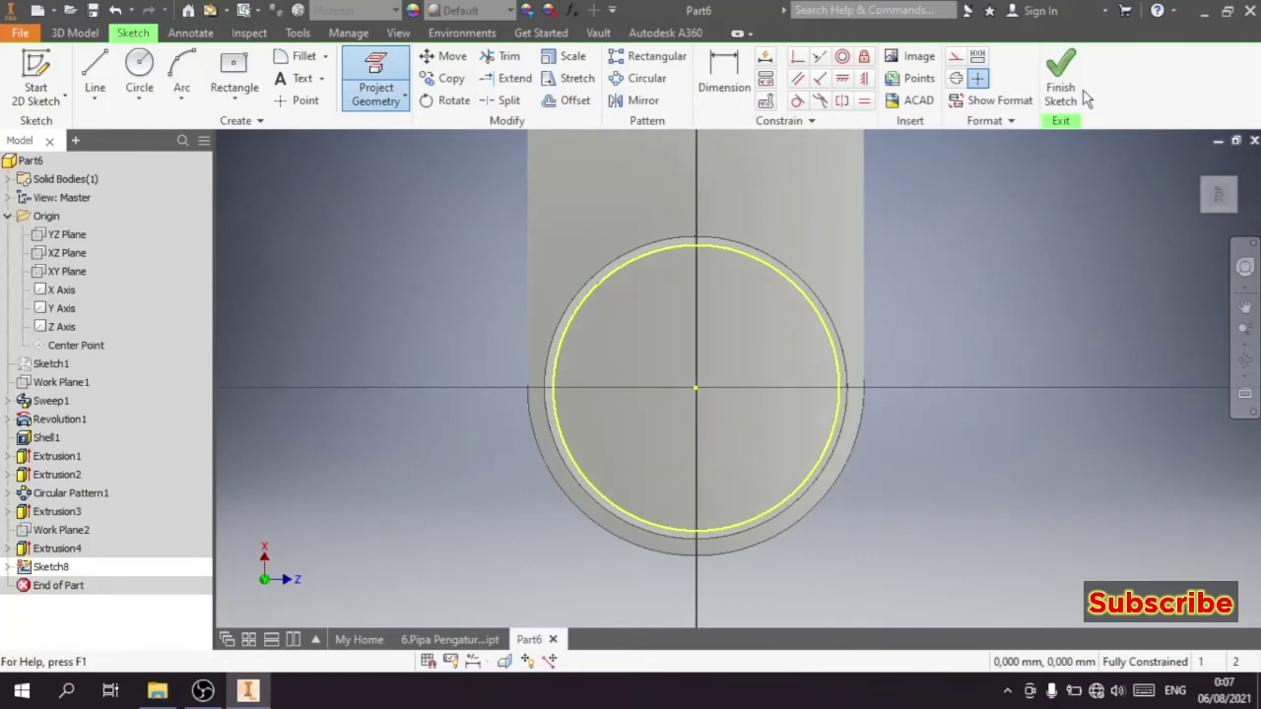
middle_click_drag(985, 247, 896, 346, "shift")
scroll(897, 347, "up", 3)
Step: Extrude the projected inner circle 500 mm downward into the upright pipe
right_click_drag(896, 346, 726, 295)
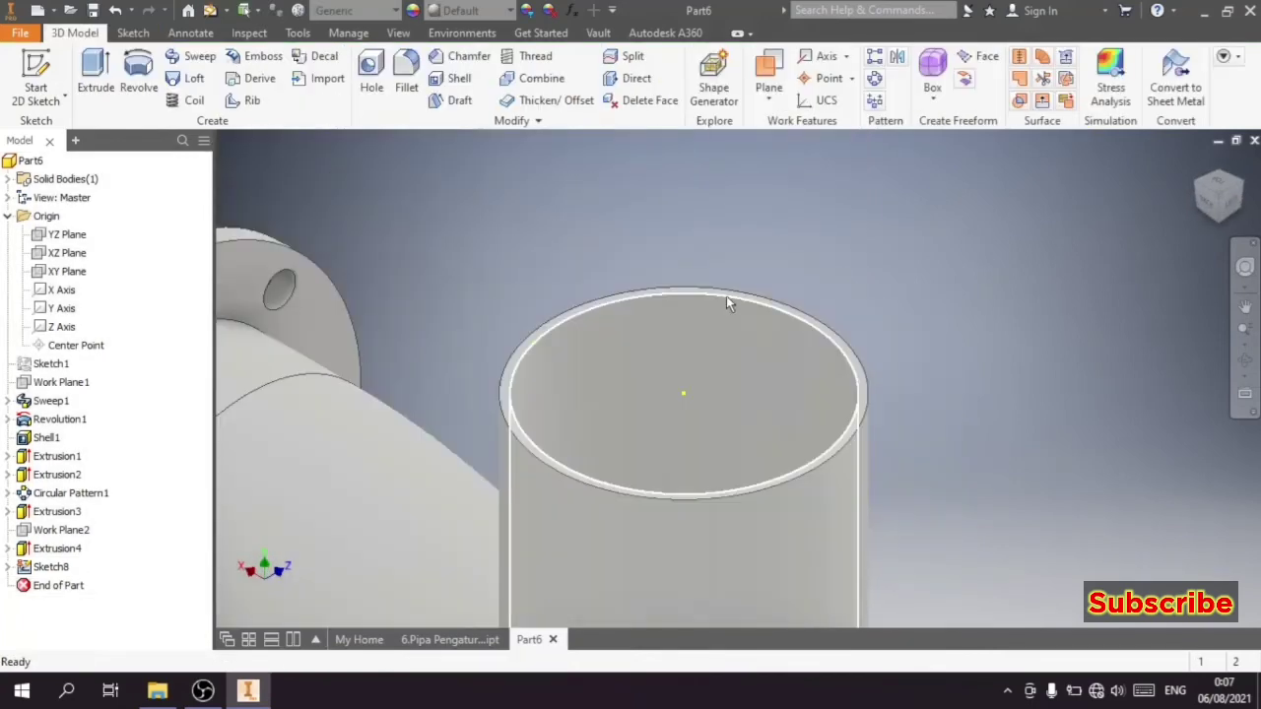
left_click(96, 87)
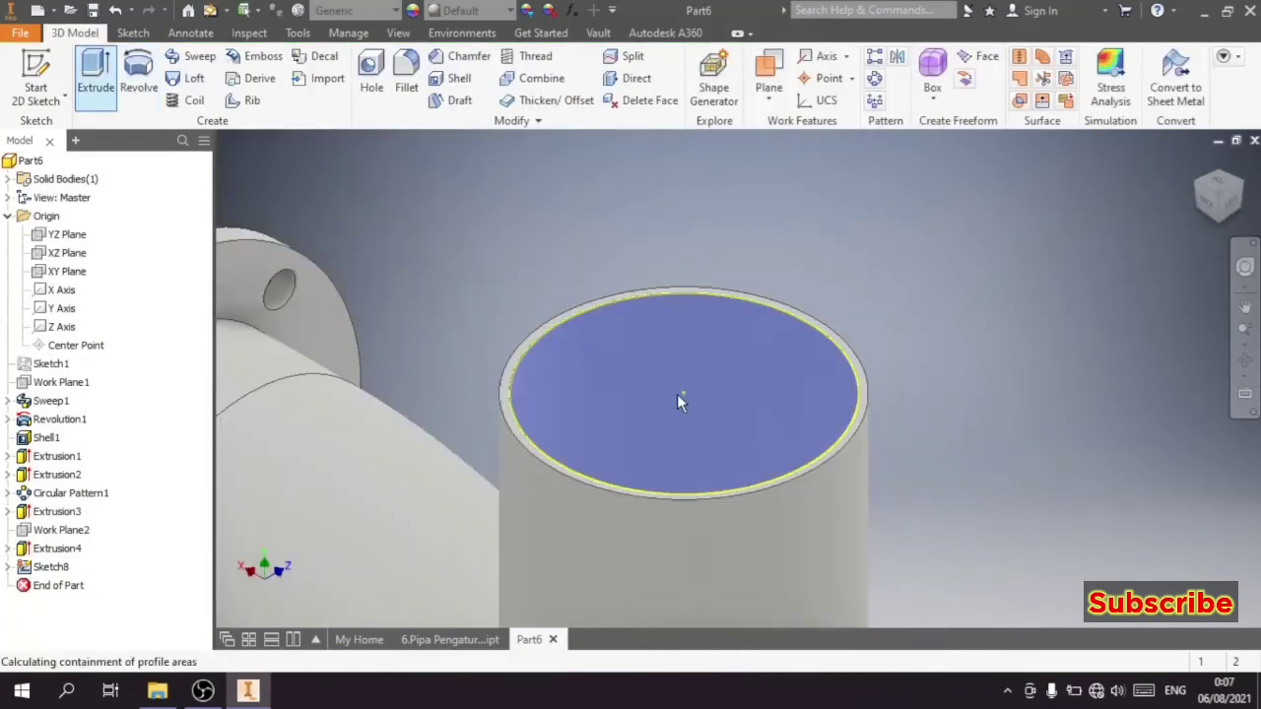
scroll(1153, 241, "down", 5)
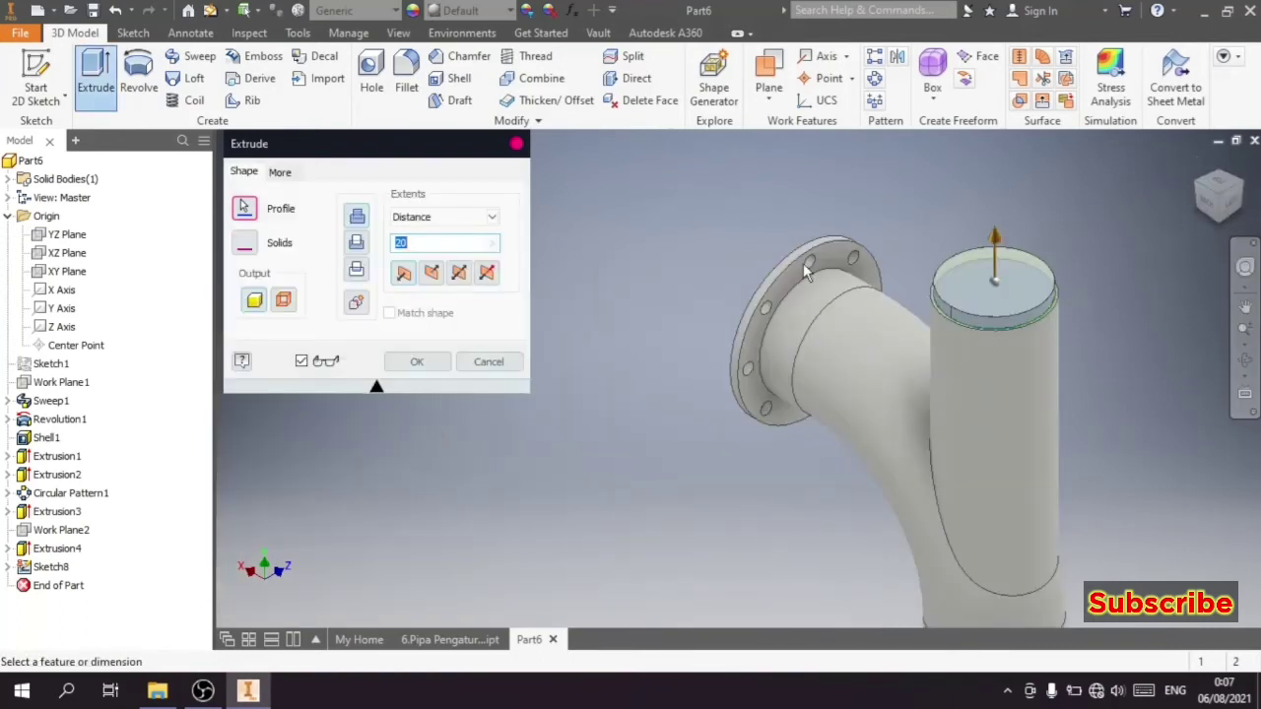
left_click(460, 274)
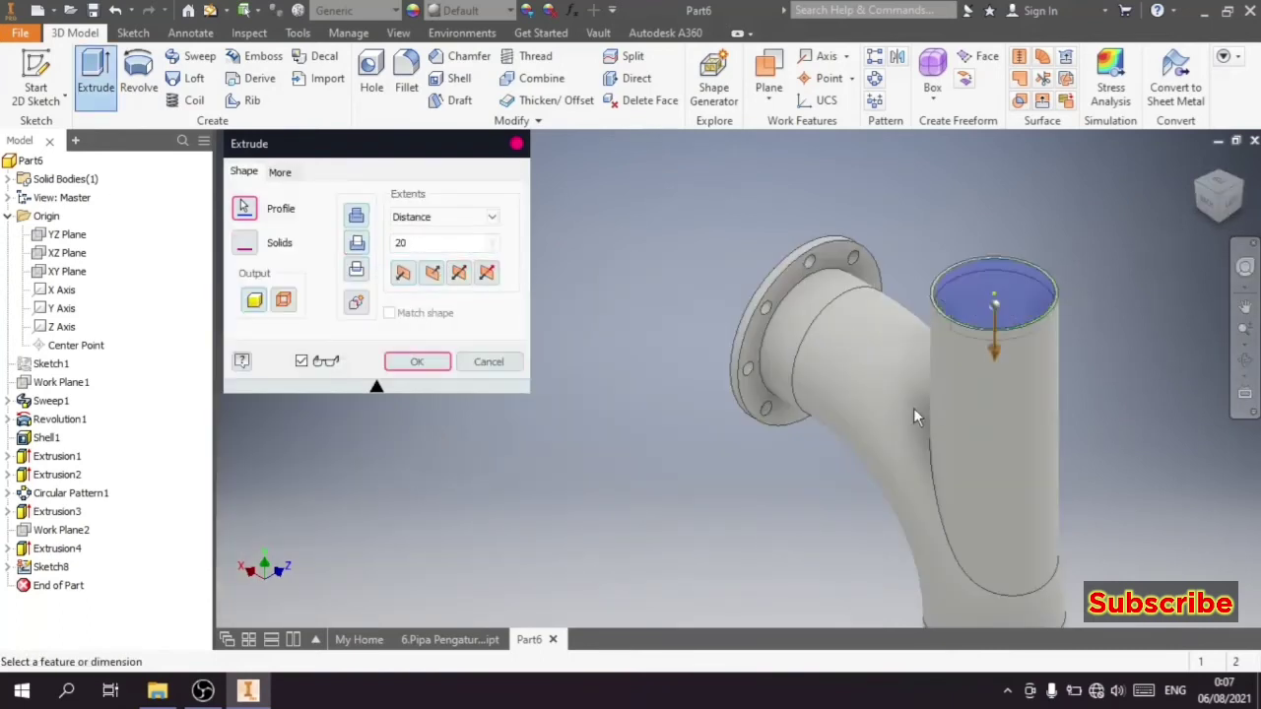
left_click(1218, 197)
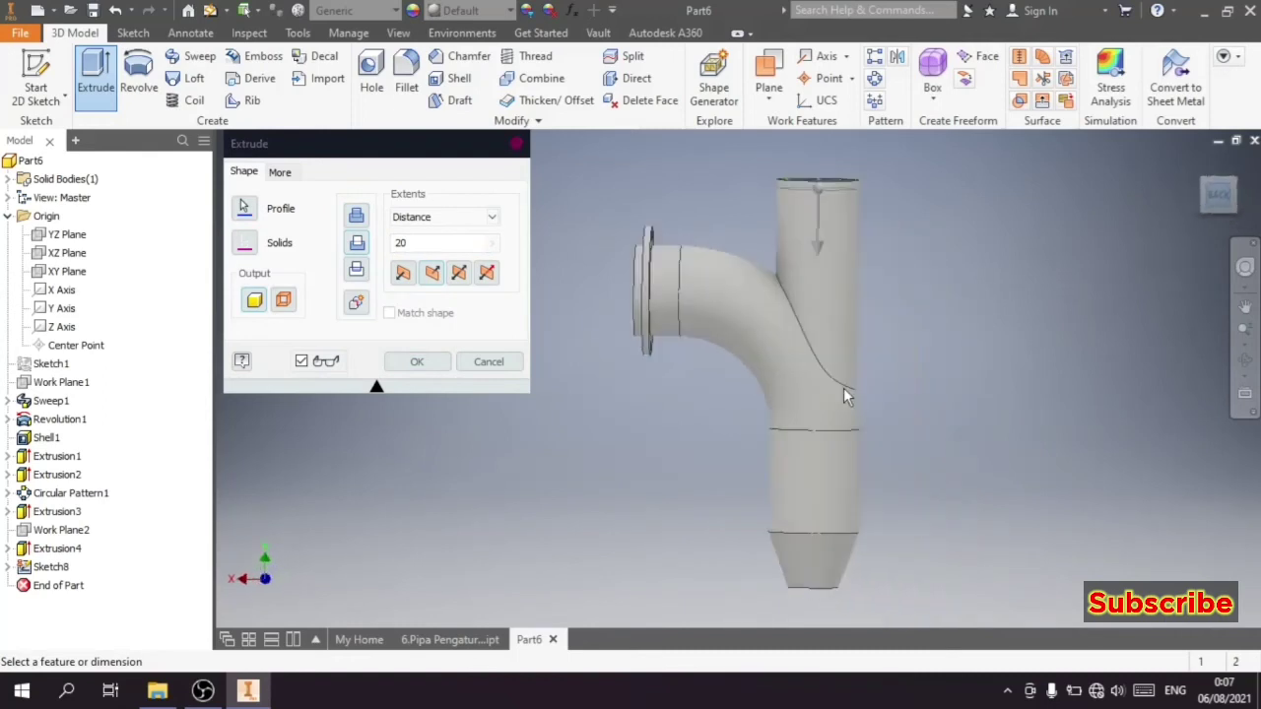
left_click_drag(801, 240, 799, 461)
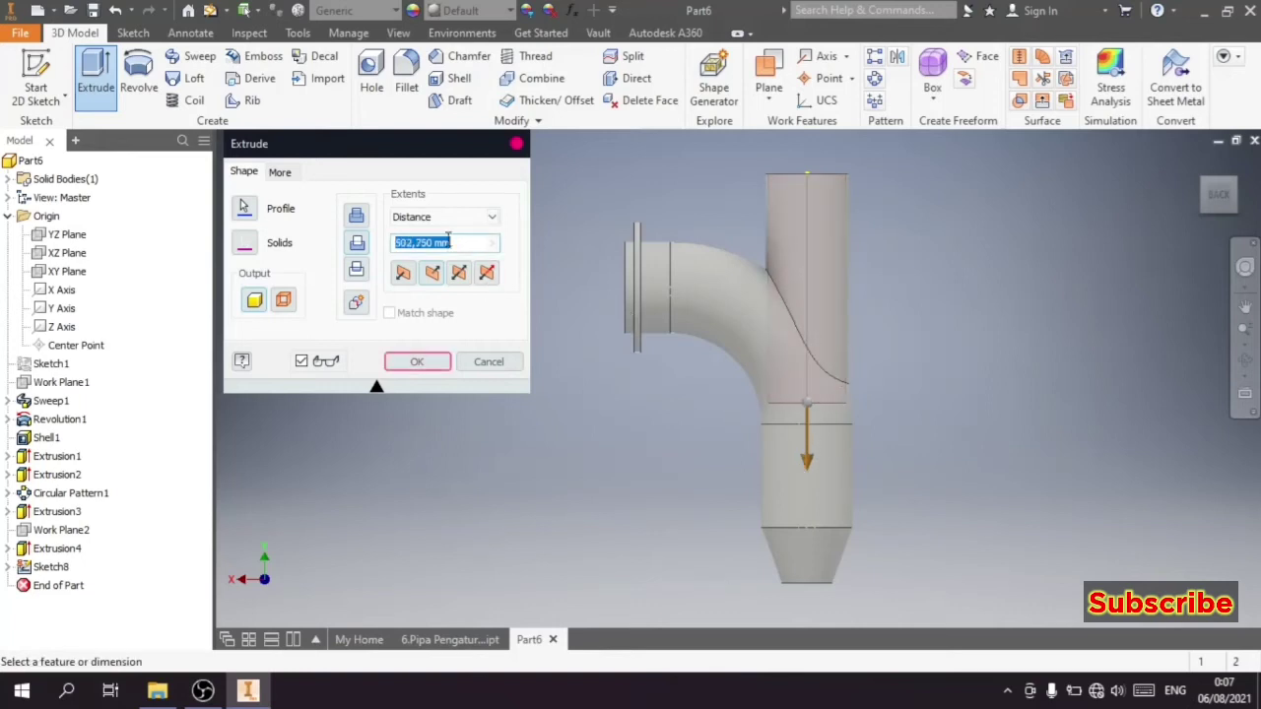
type("00")
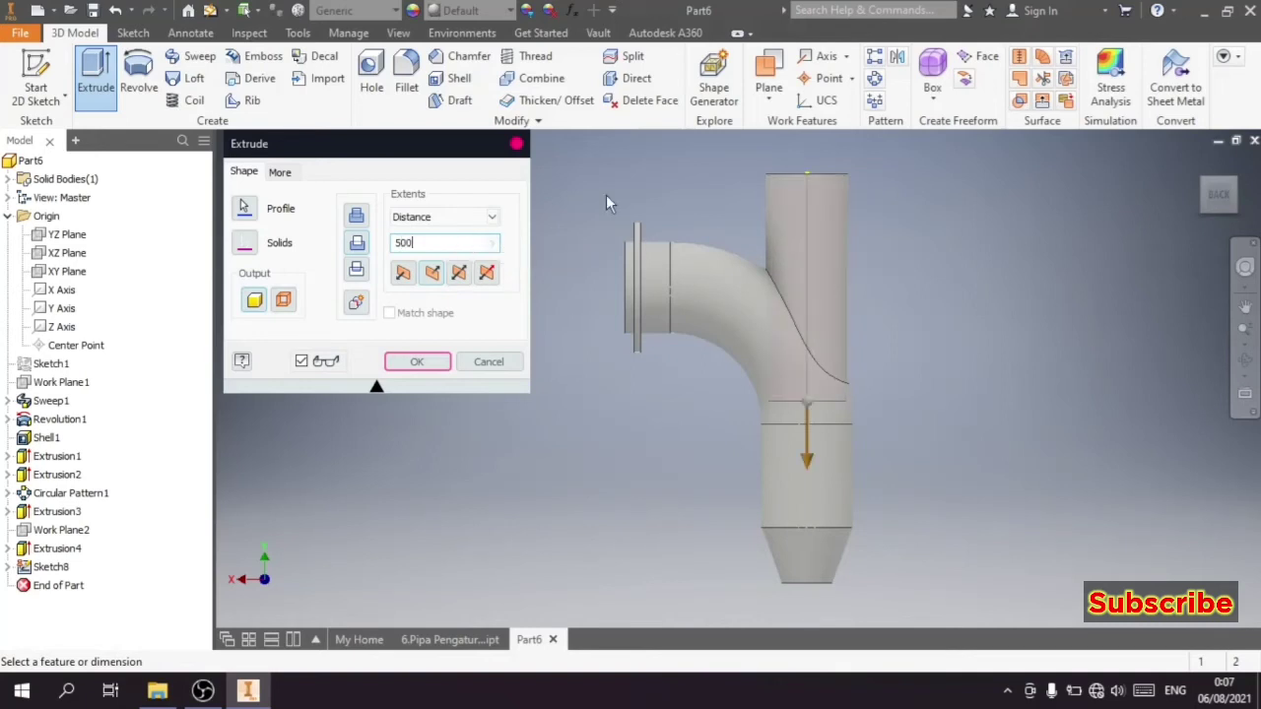
scroll(842, 383, "down", 3)
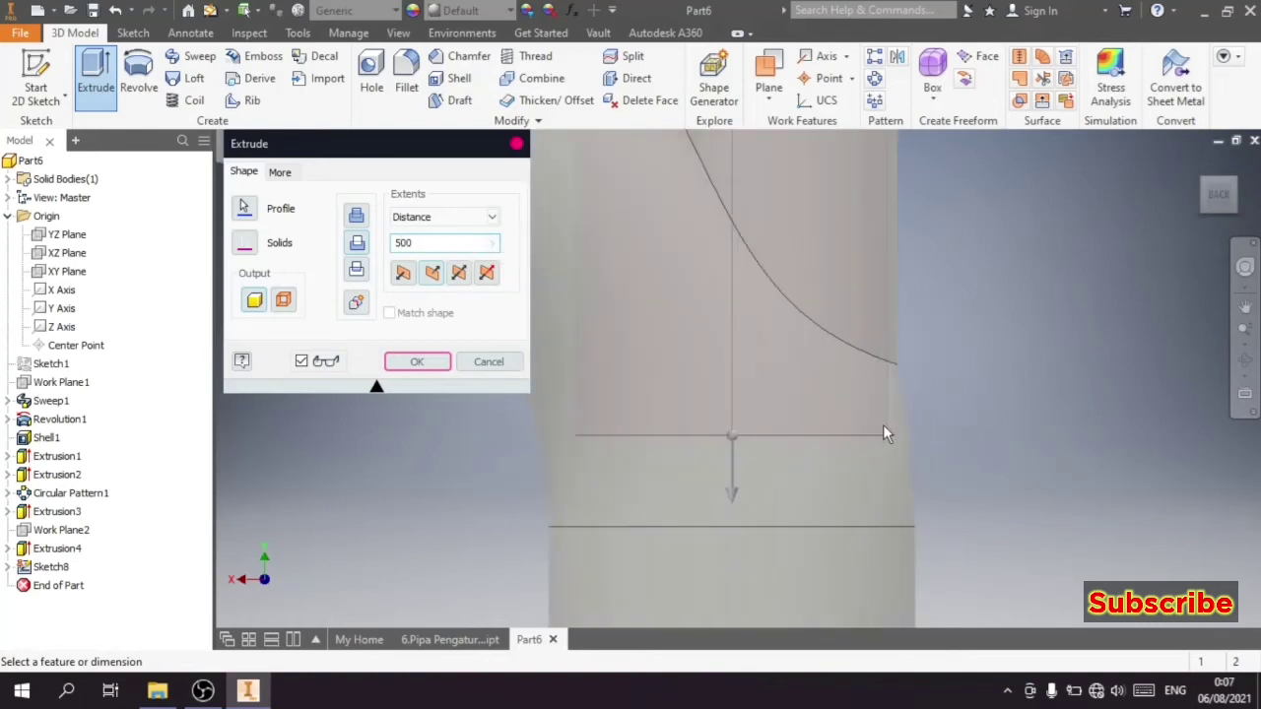
scroll(838, 413, "up", 2)
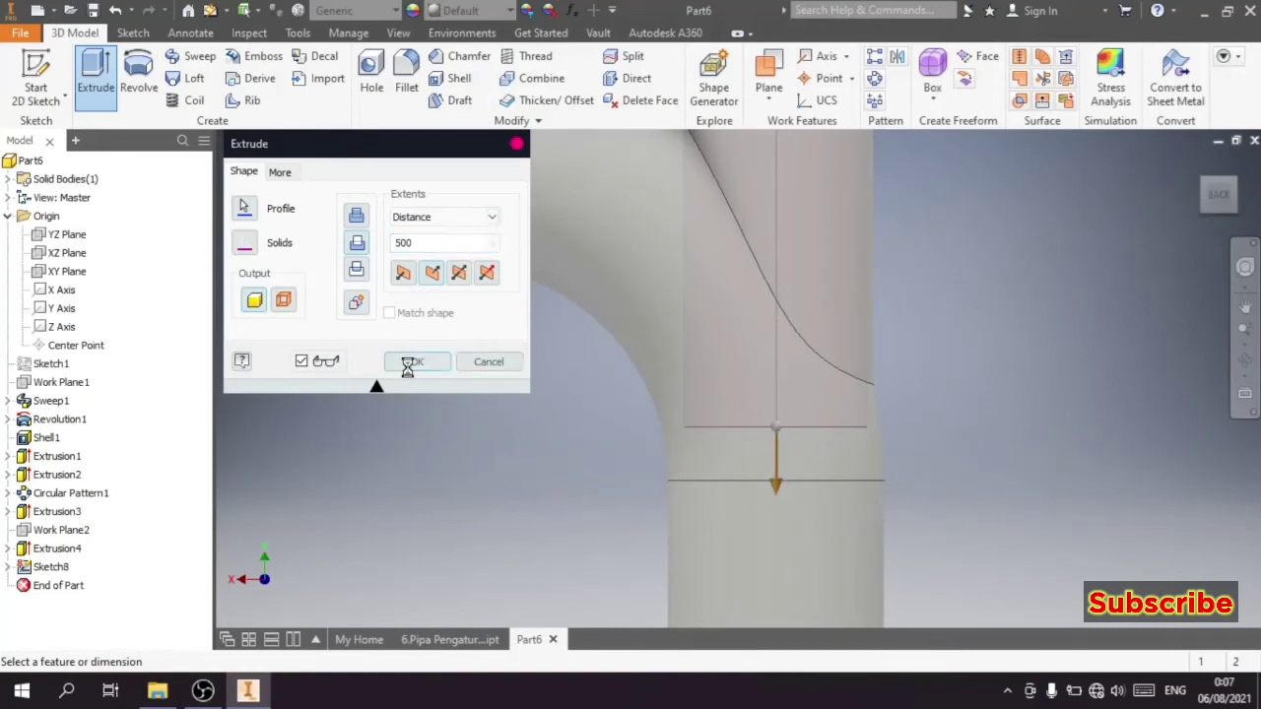
scroll(806, 361, "up", 3)
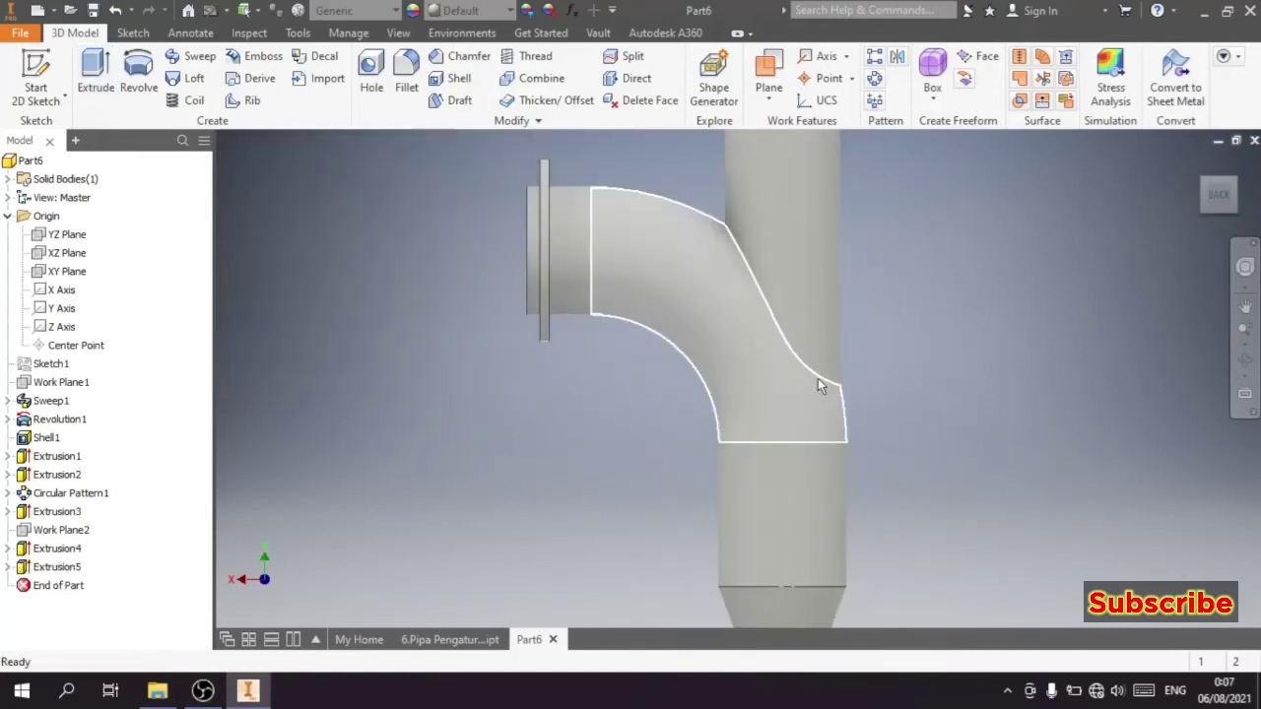
left_click(1207, 187)
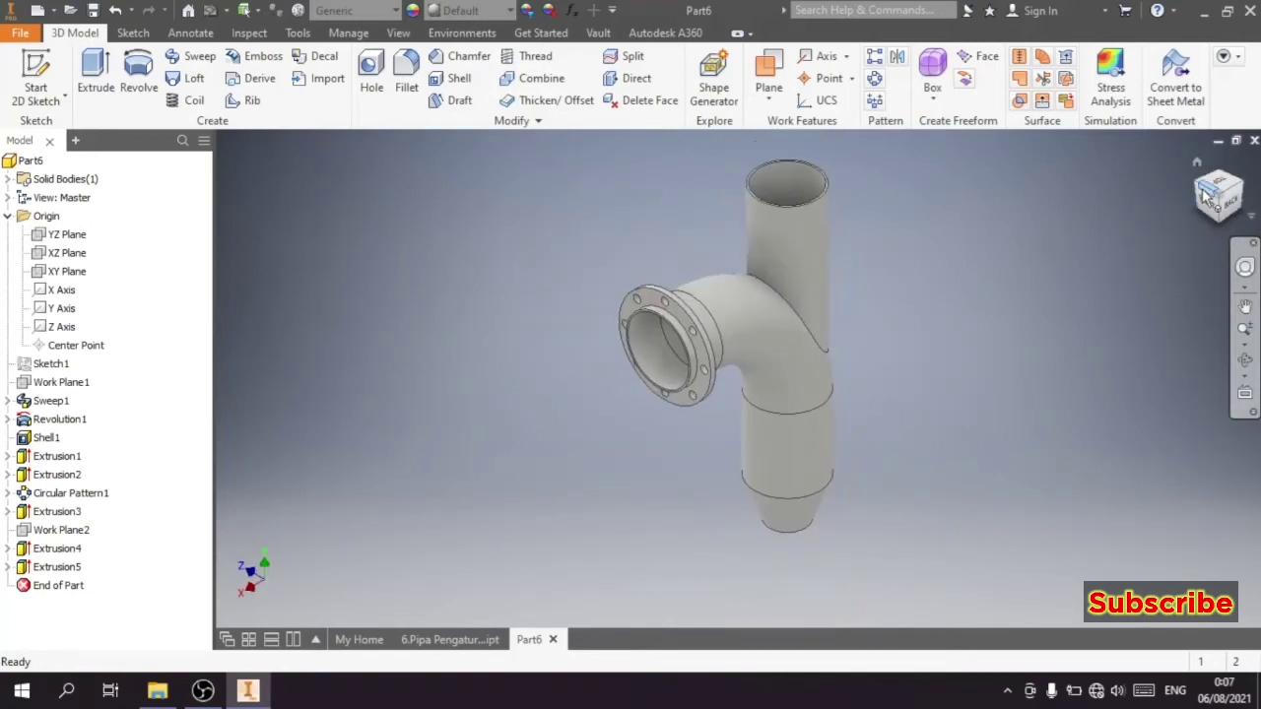
middle_click_drag(738, 379, 738, 379, "shift")
scroll(783, 328, "down", 5)
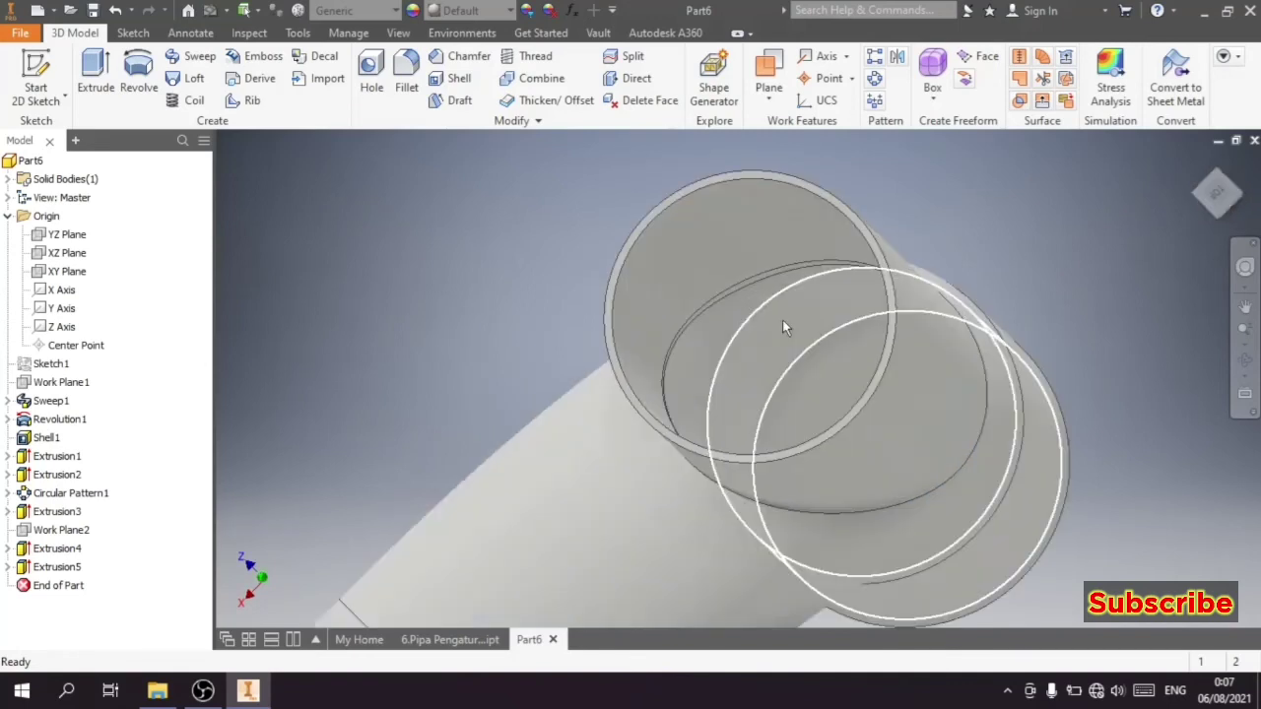
middle_click_drag(668, 576, 668, 576, "shift")
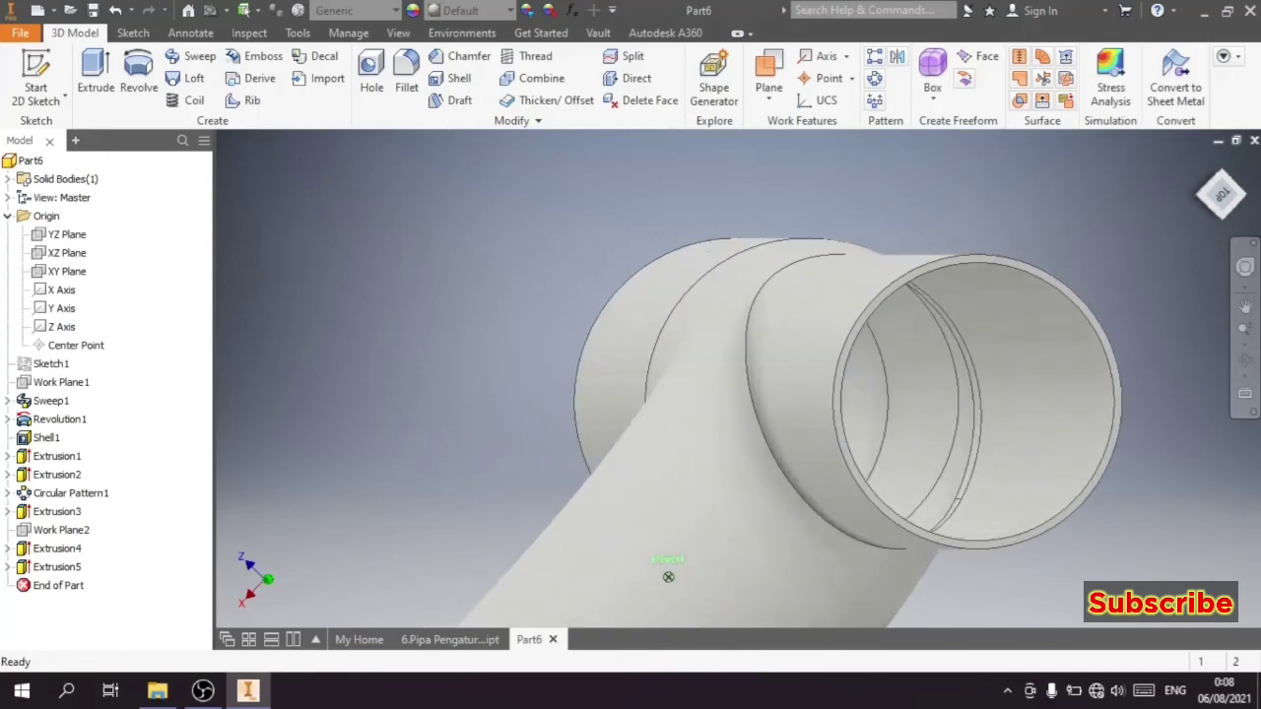
left_click_drag(1217, 193, 1198, 196)
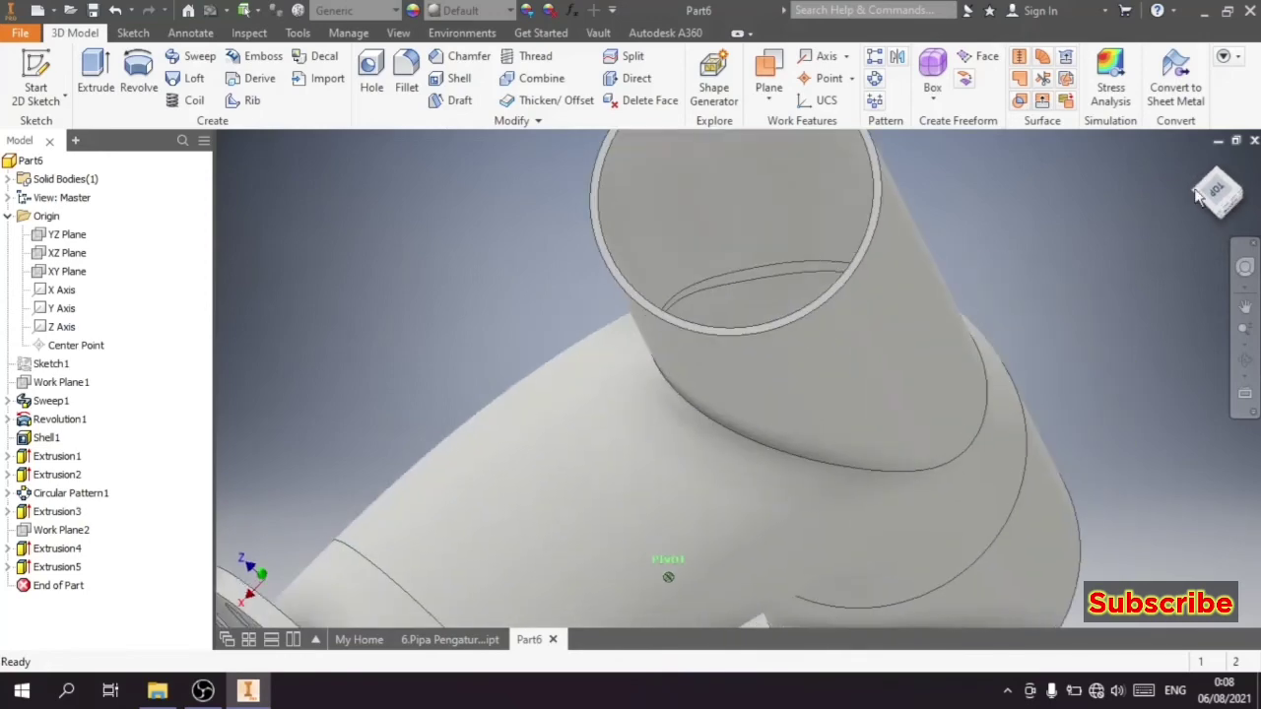
left_click(1219, 193)
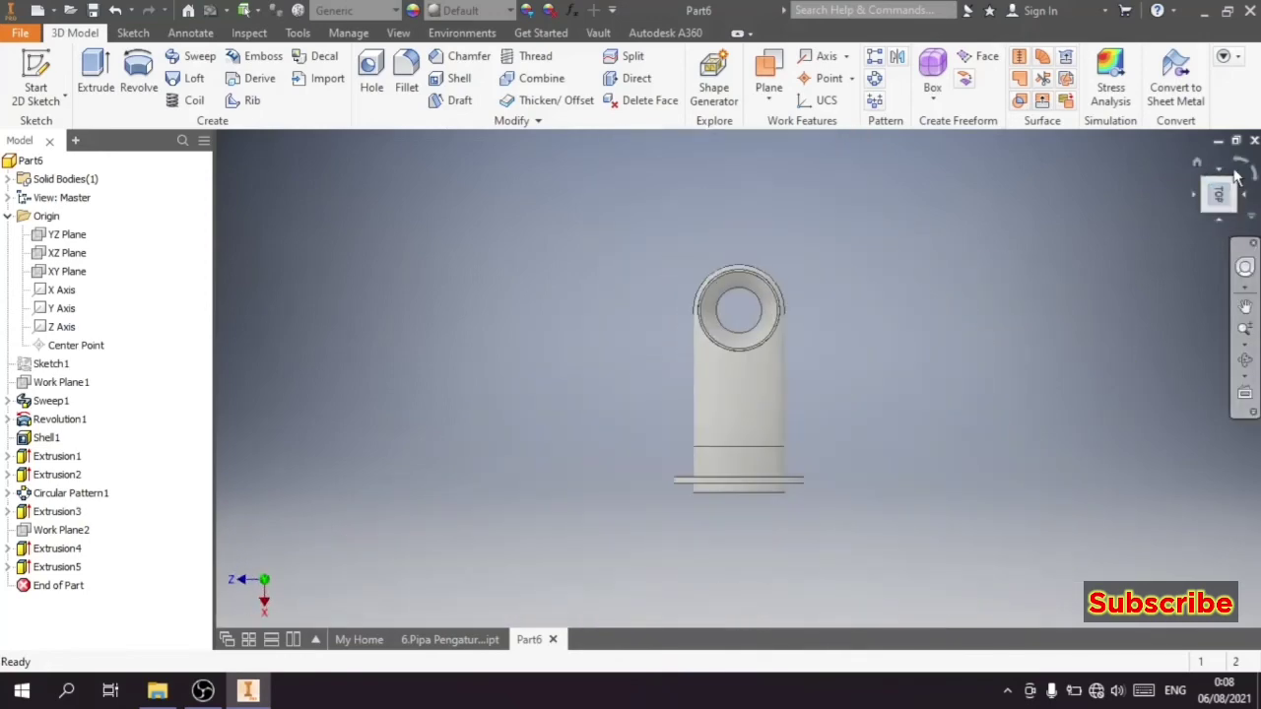
left_click(1239, 169)
left_click(1239, 202)
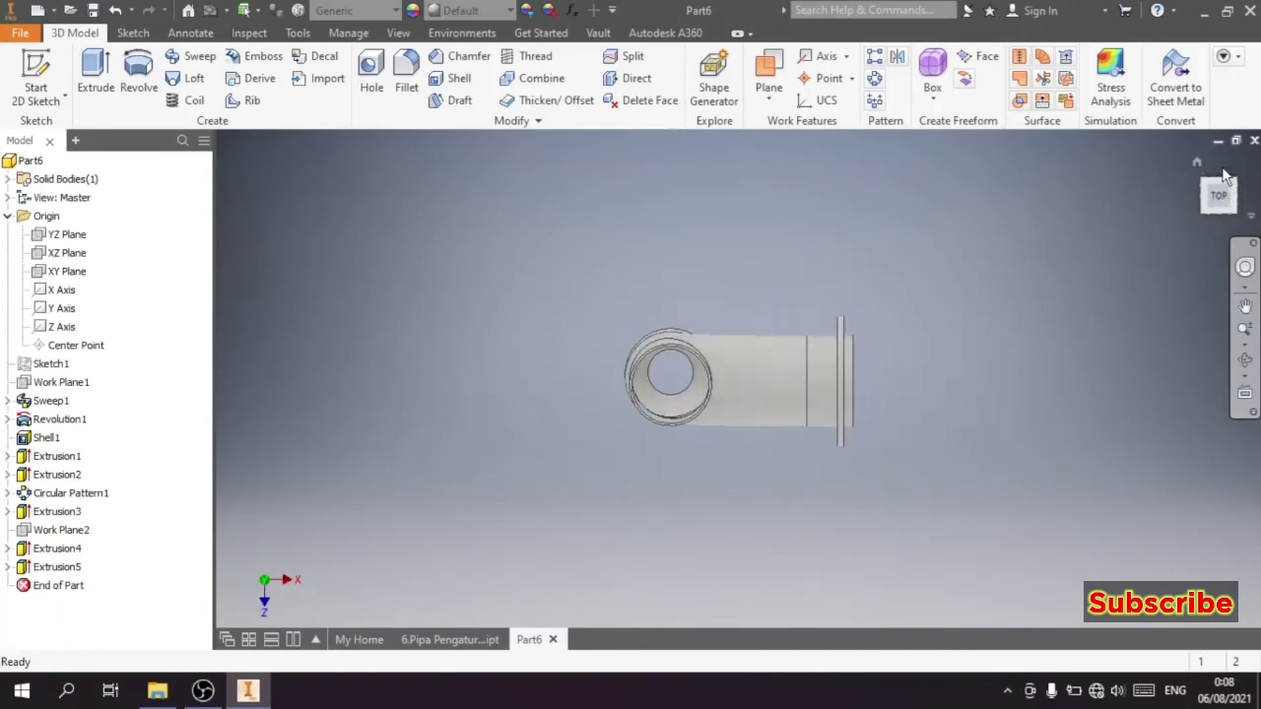
left_click(1221, 227)
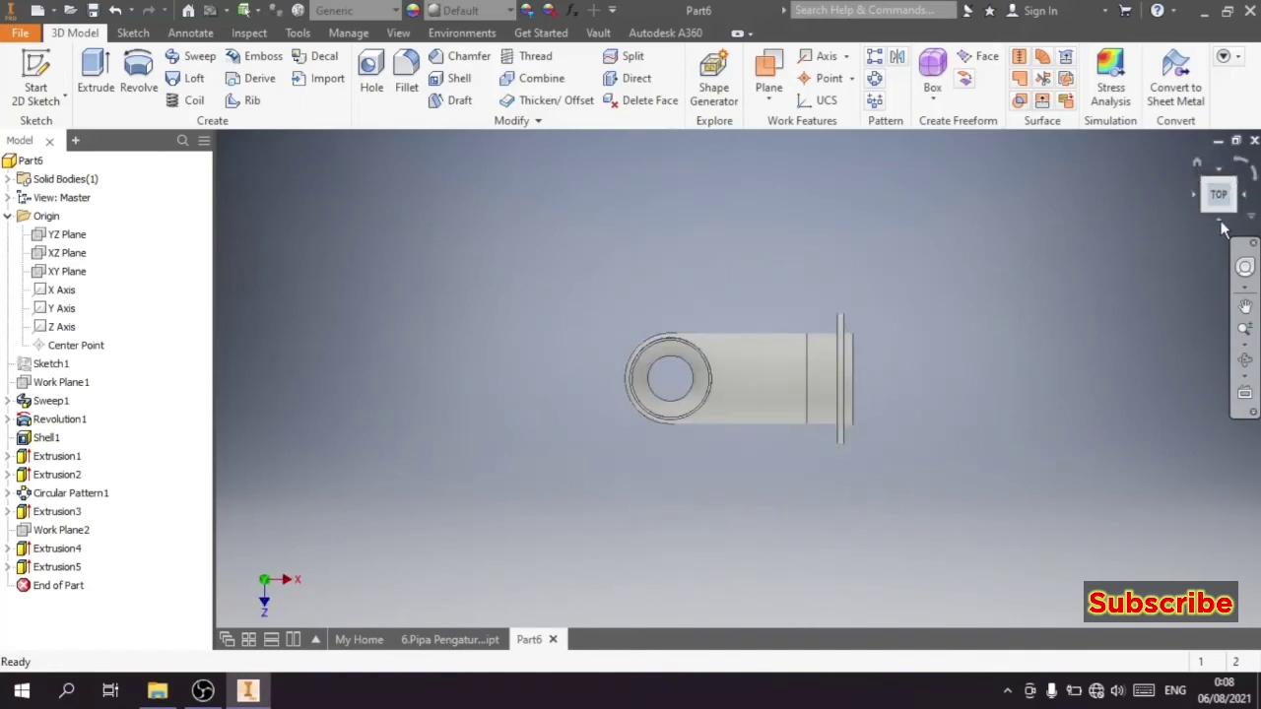
left_click(1222, 229)
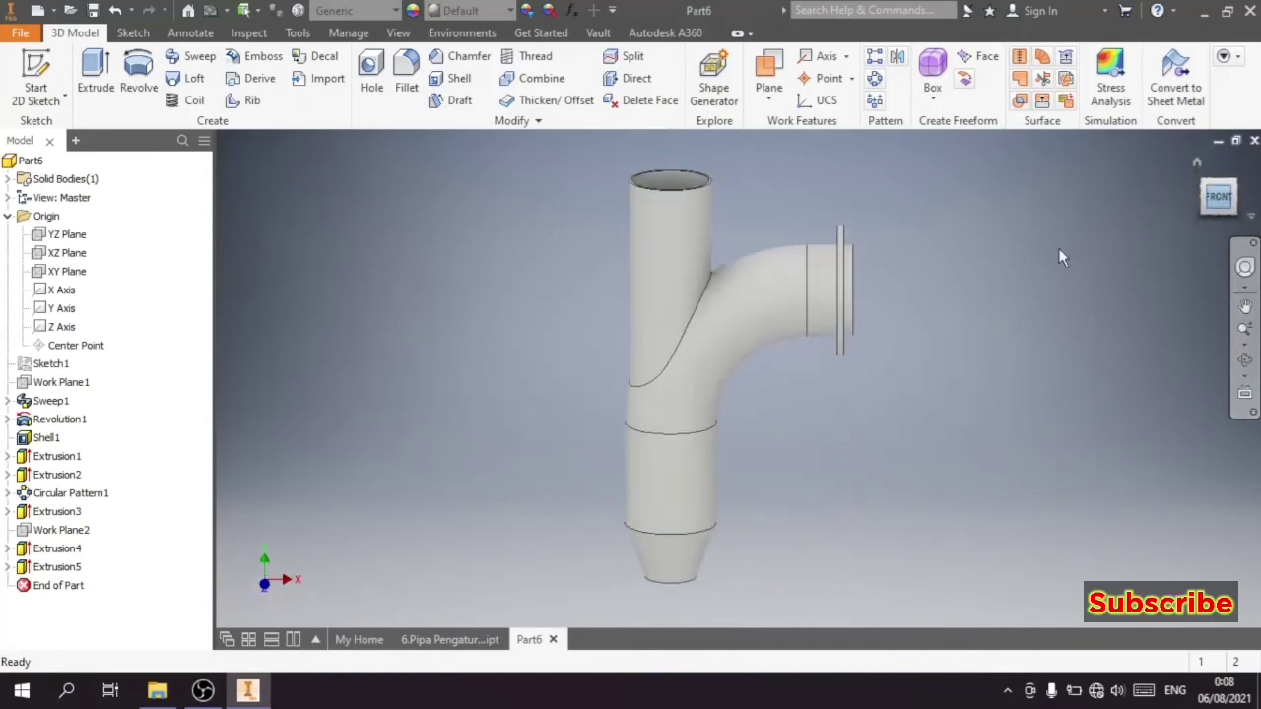
left_click(1236, 180)
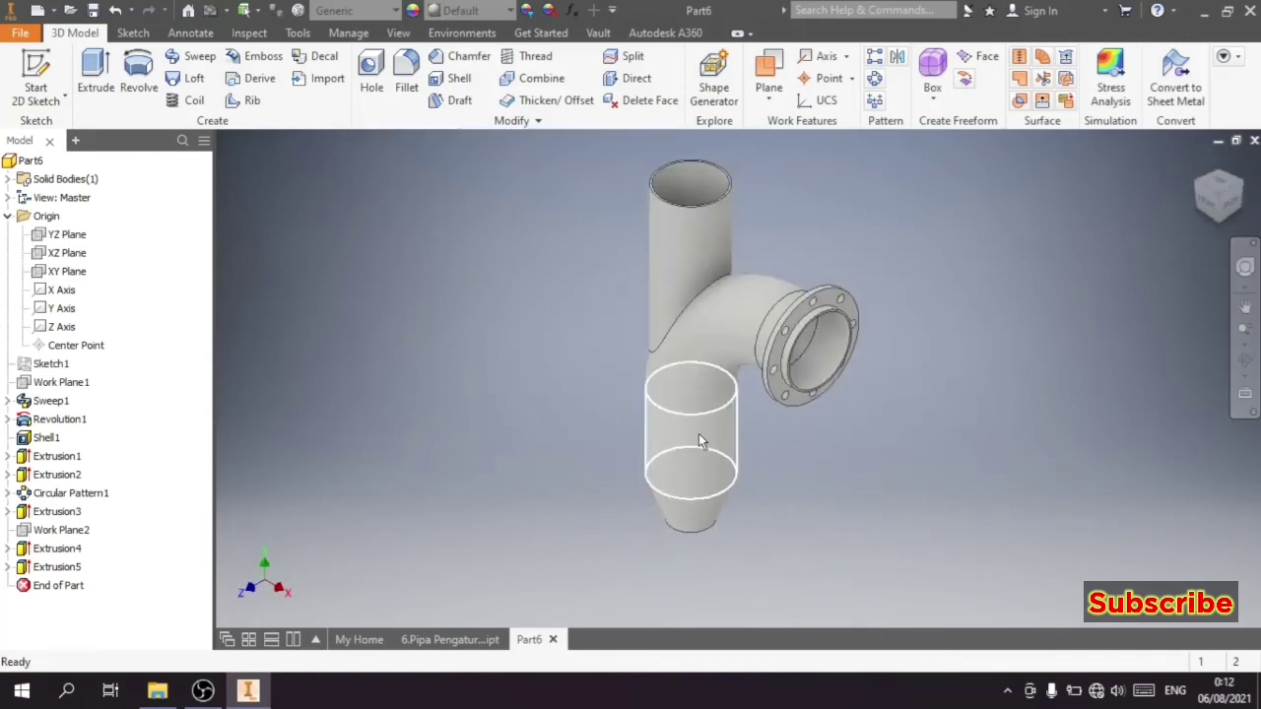
scroll(671, 420, "down", 2)
scroll(687, 382, "up", 3)
scroll(650, 414, "up", 1)
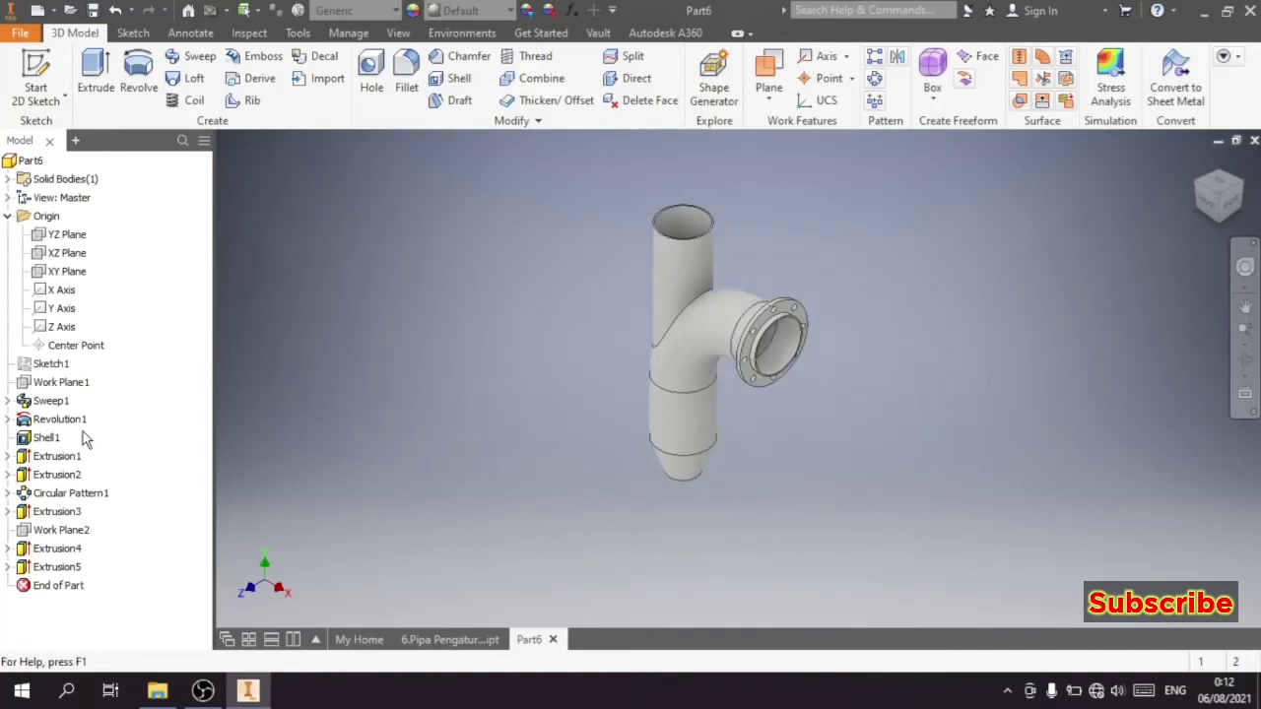
double_click(39, 538)
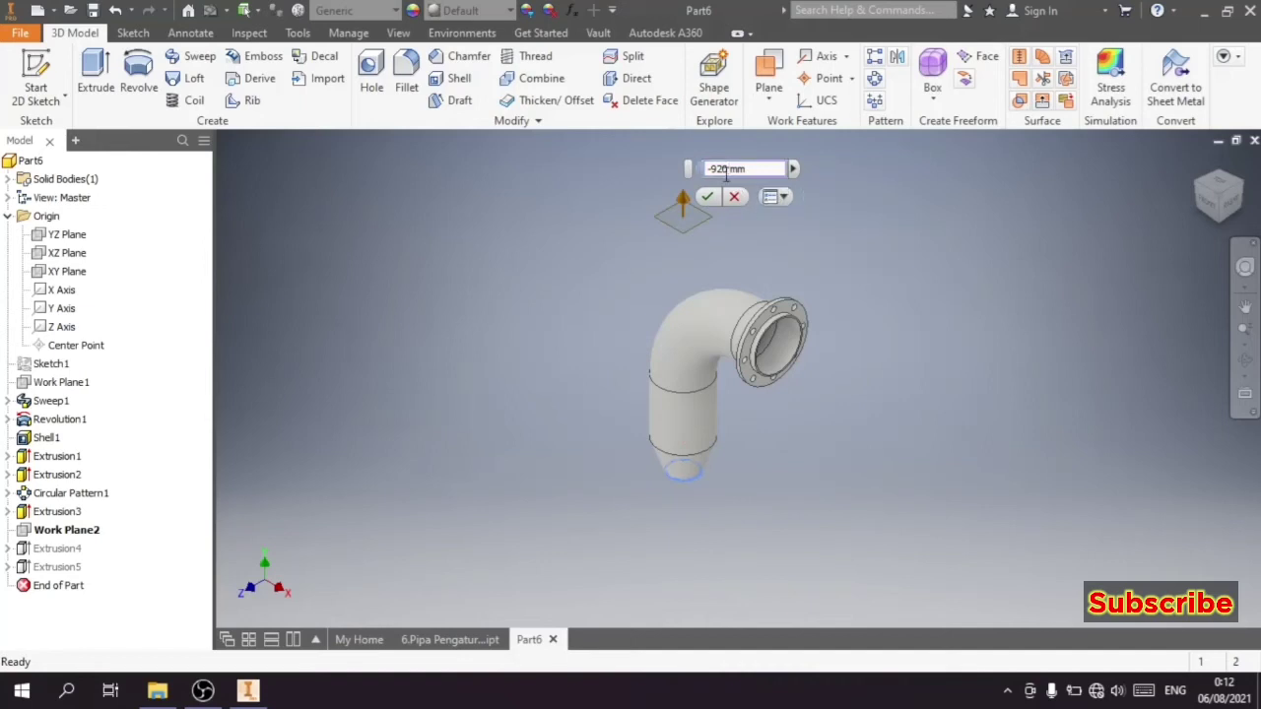
left_click(708, 196)
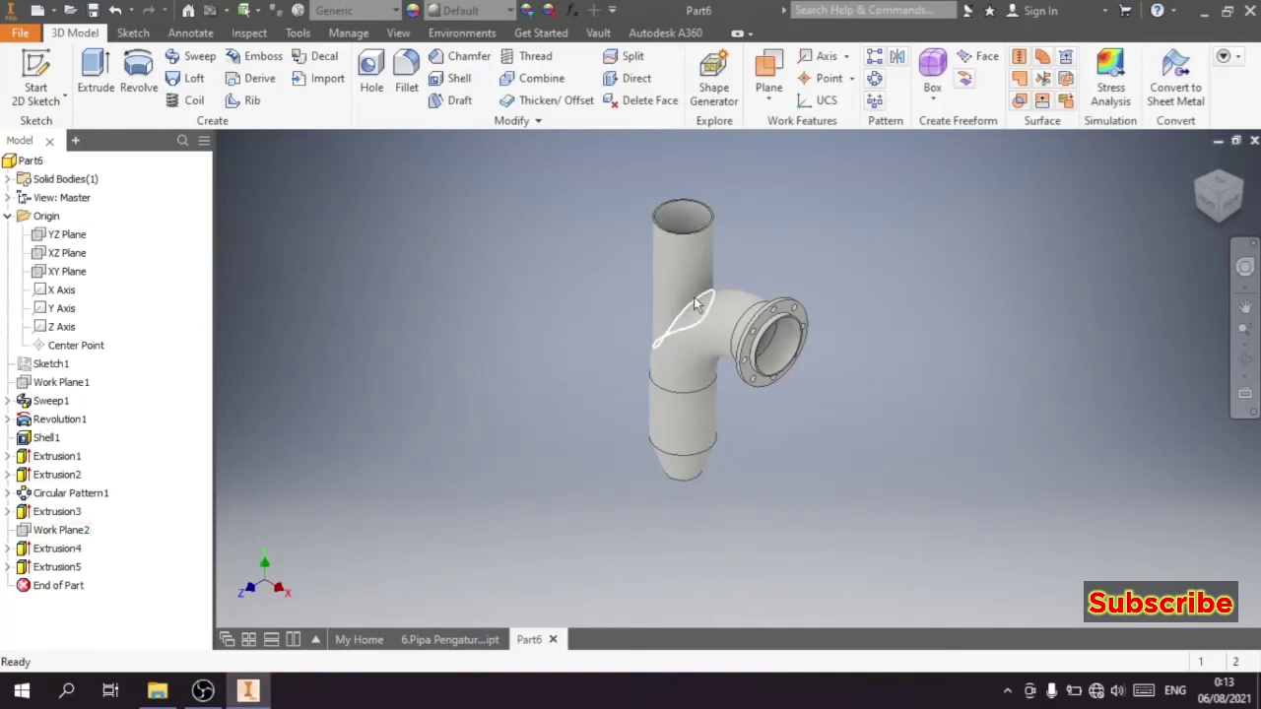
mouse_move(1219, 194)
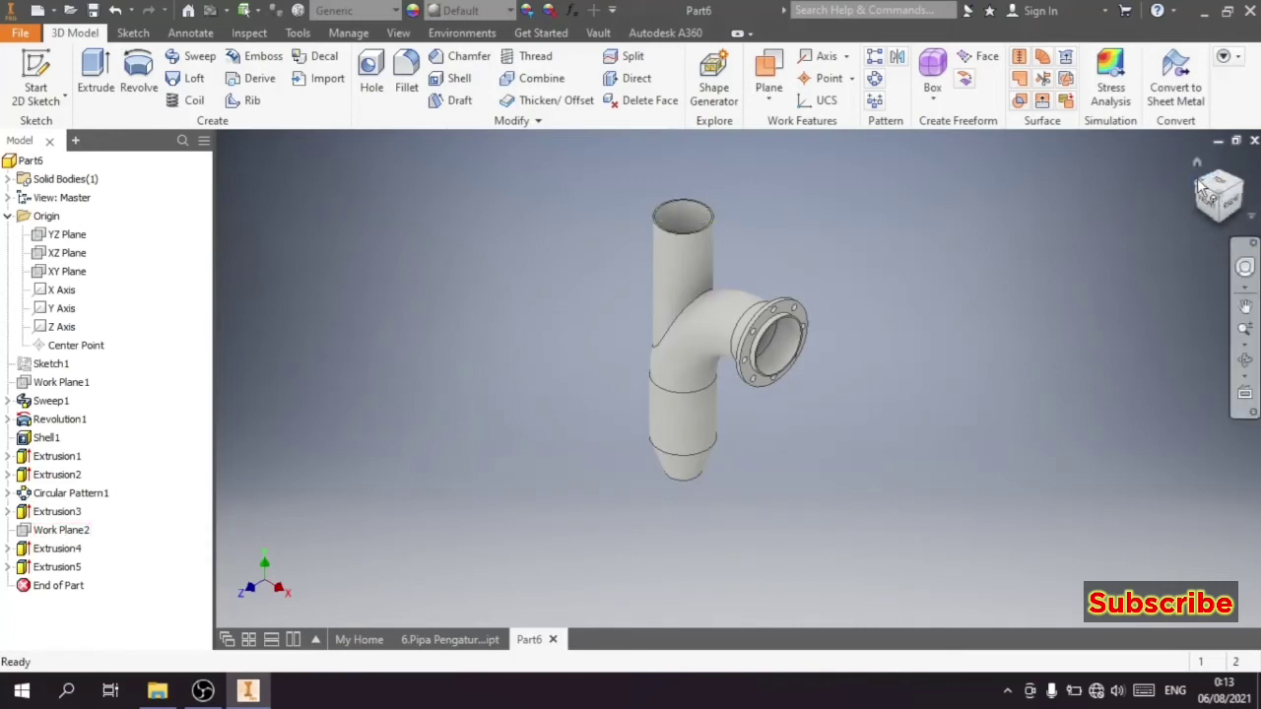
left_click(1200, 188)
Step: Create Work Plane3 offset -20 mm from the top pipe rim and select it
scroll(699, 219, "down", 5)
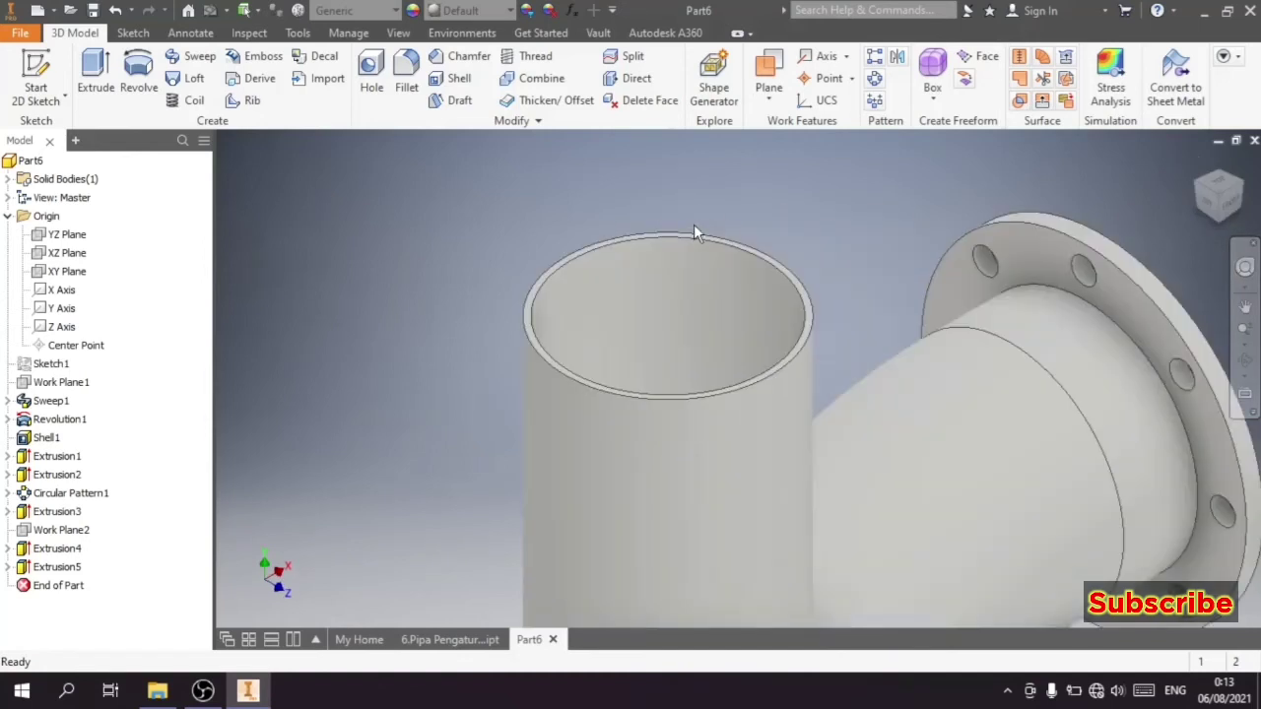
scroll(694, 230, "down", 2)
scroll(706, 236, "up", 1)
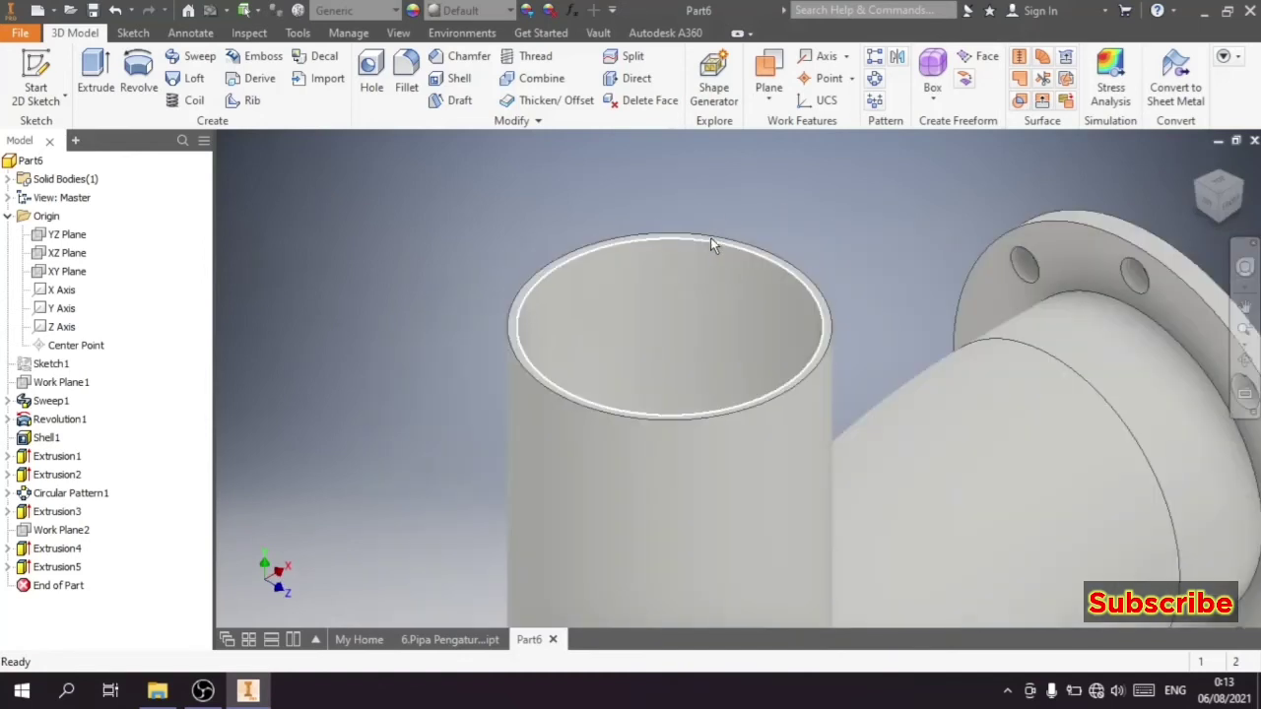
scroll(711, 238, "up", 2)
scroll(713, 236, "down", 2)
scroll(714, 237, "up", 2)
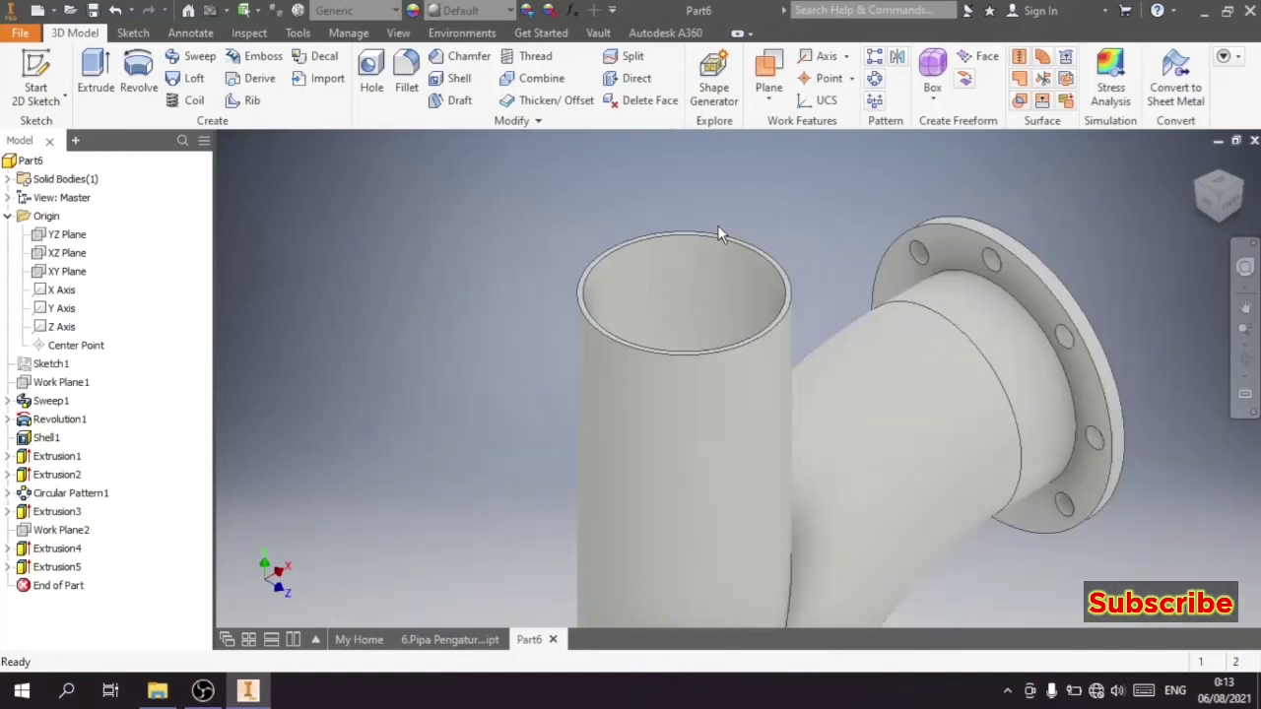
left_click(767, 72)
scroll(763, 343, "down", 2)
scroll(800, 380, "down", 2)
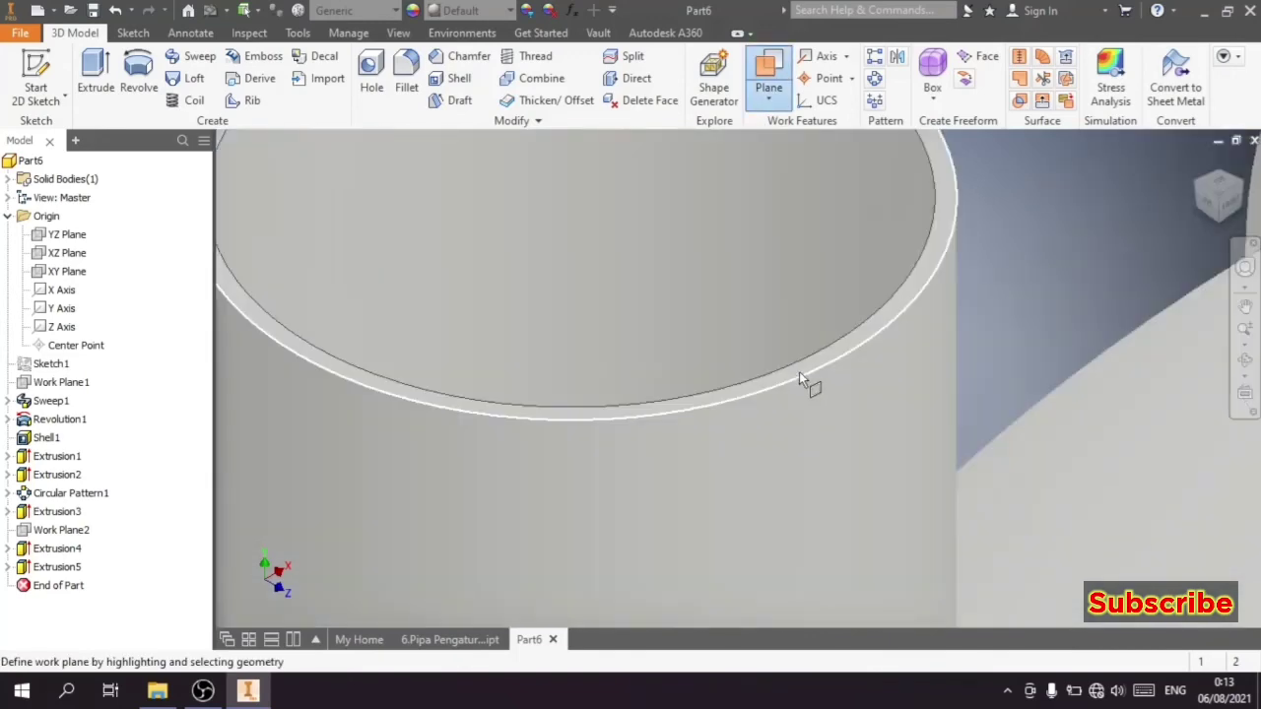
left_click_drag(798, 375, 807, 425)
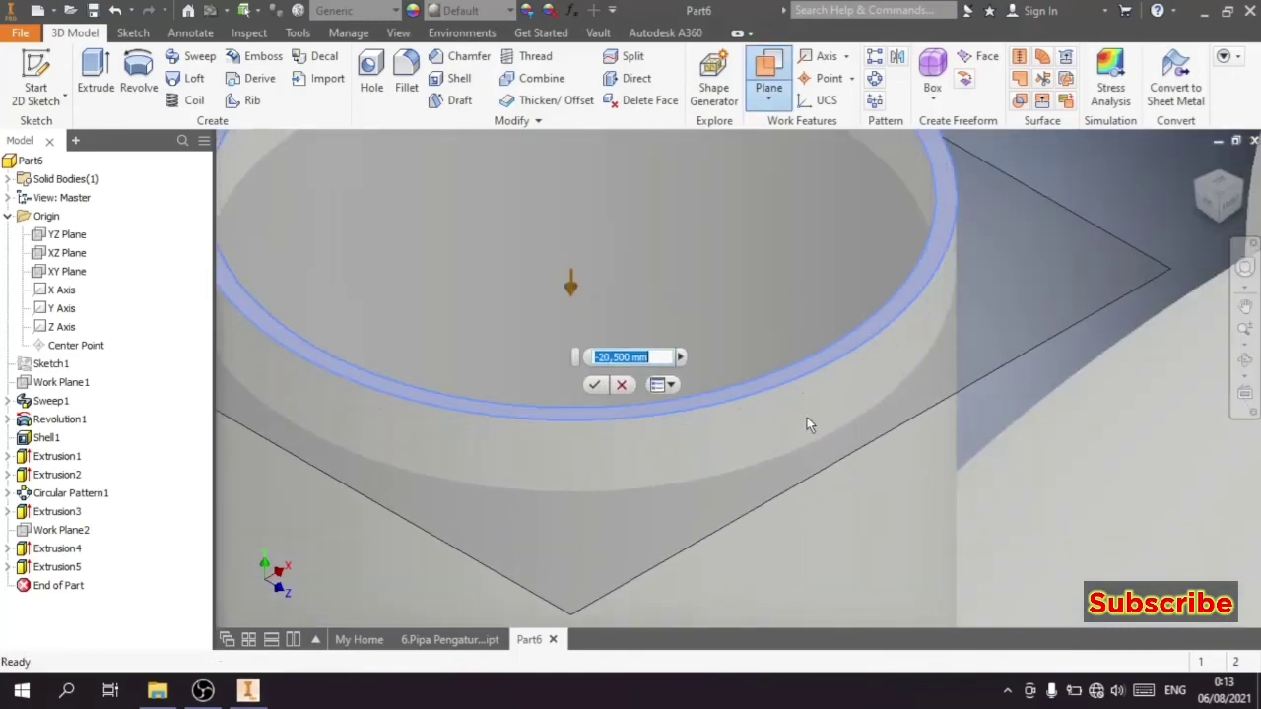
scroll(717, 259, "up", 1)
scroll(717, 257, "up", 2)
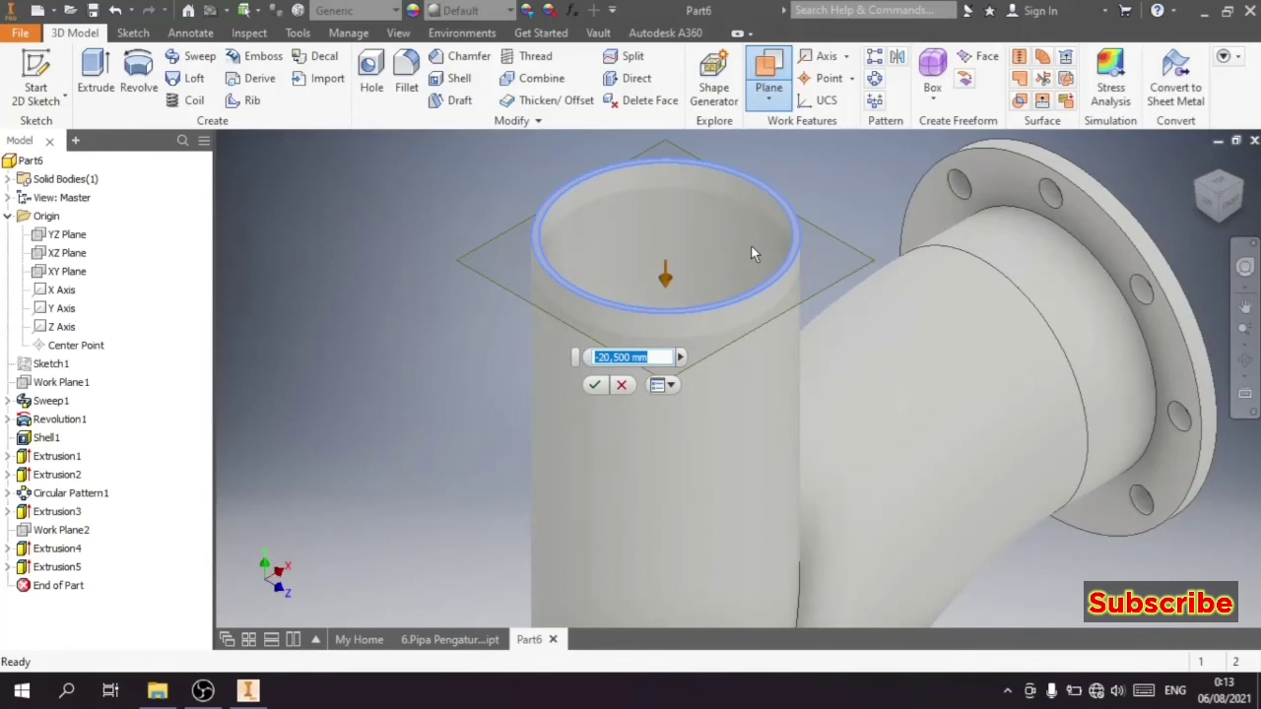
type("-20")
left_click(594, 384)
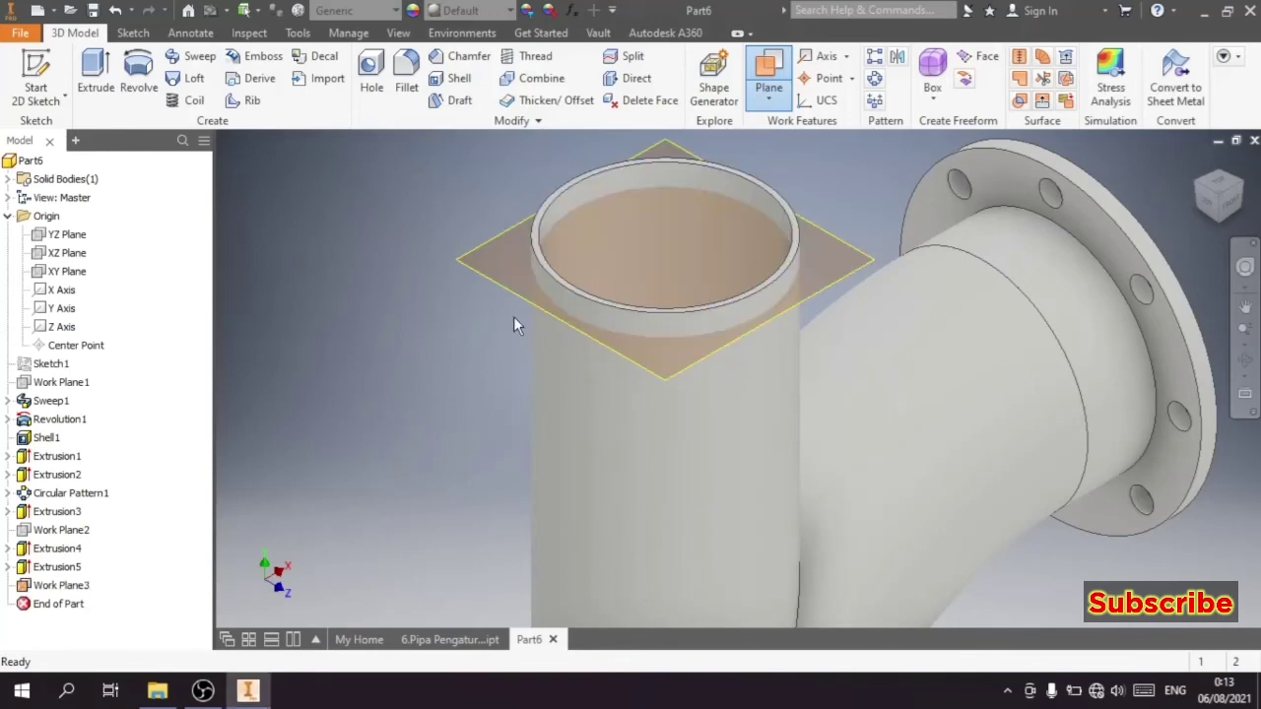
left_click(479, 273)
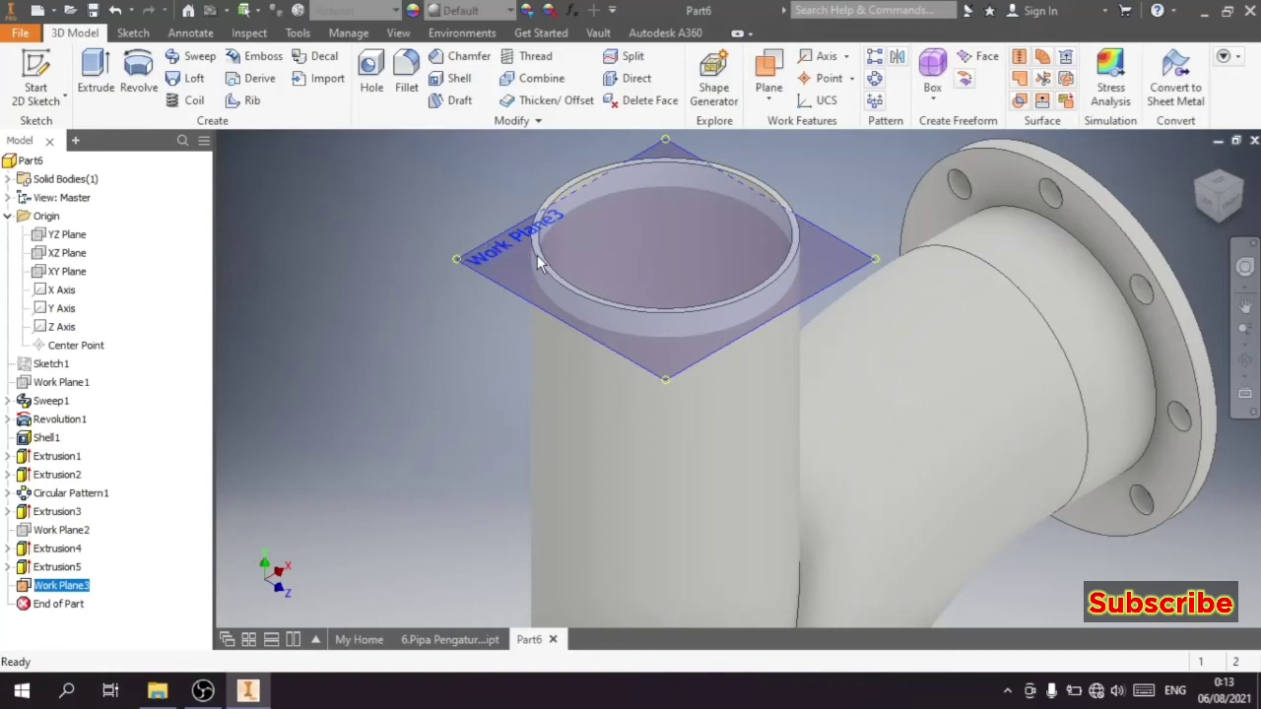
Step: Sketch a 270 mm diameter circle centred on Work Plane3 and finish the sketch
key("s")
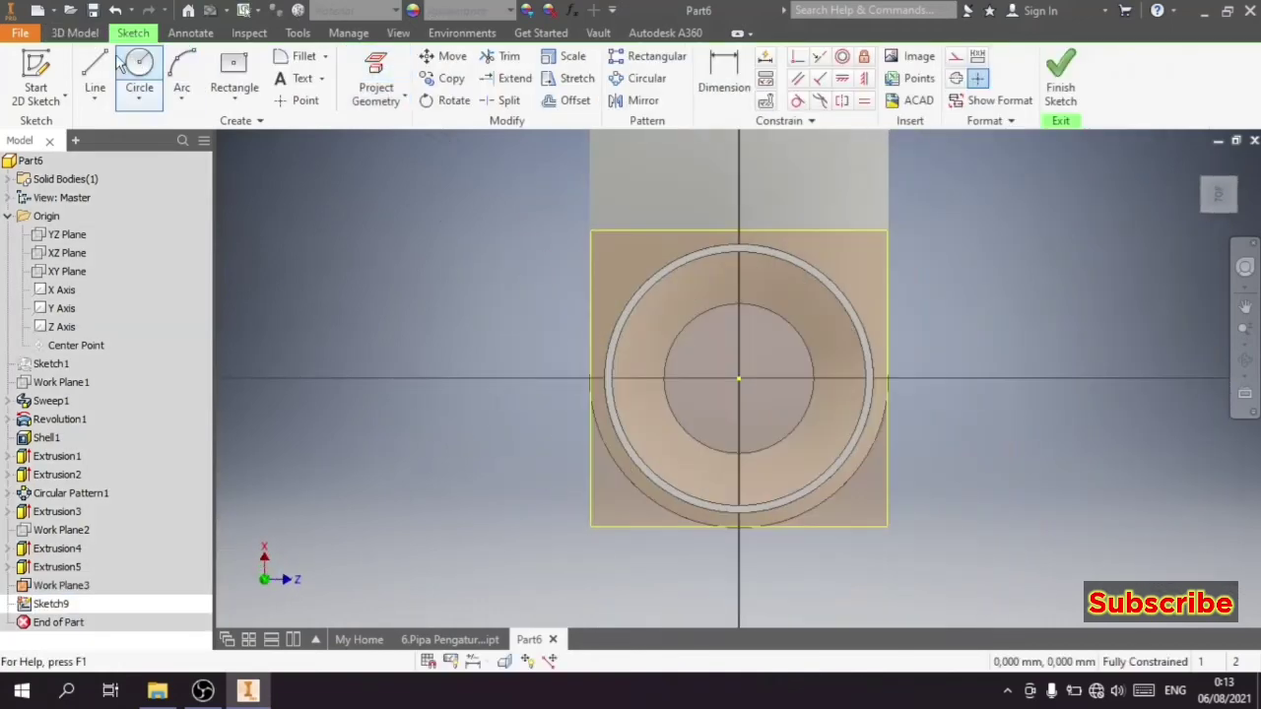
left_click(122, 63)
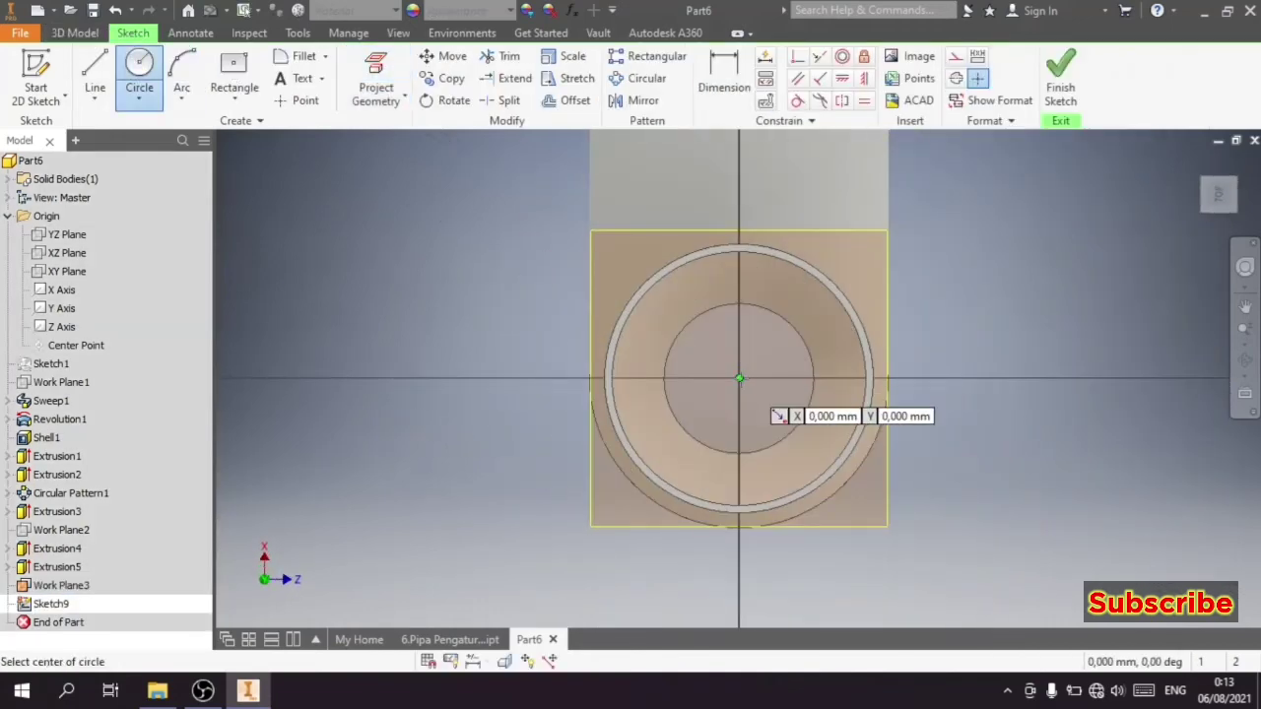
left_click(739, 378)
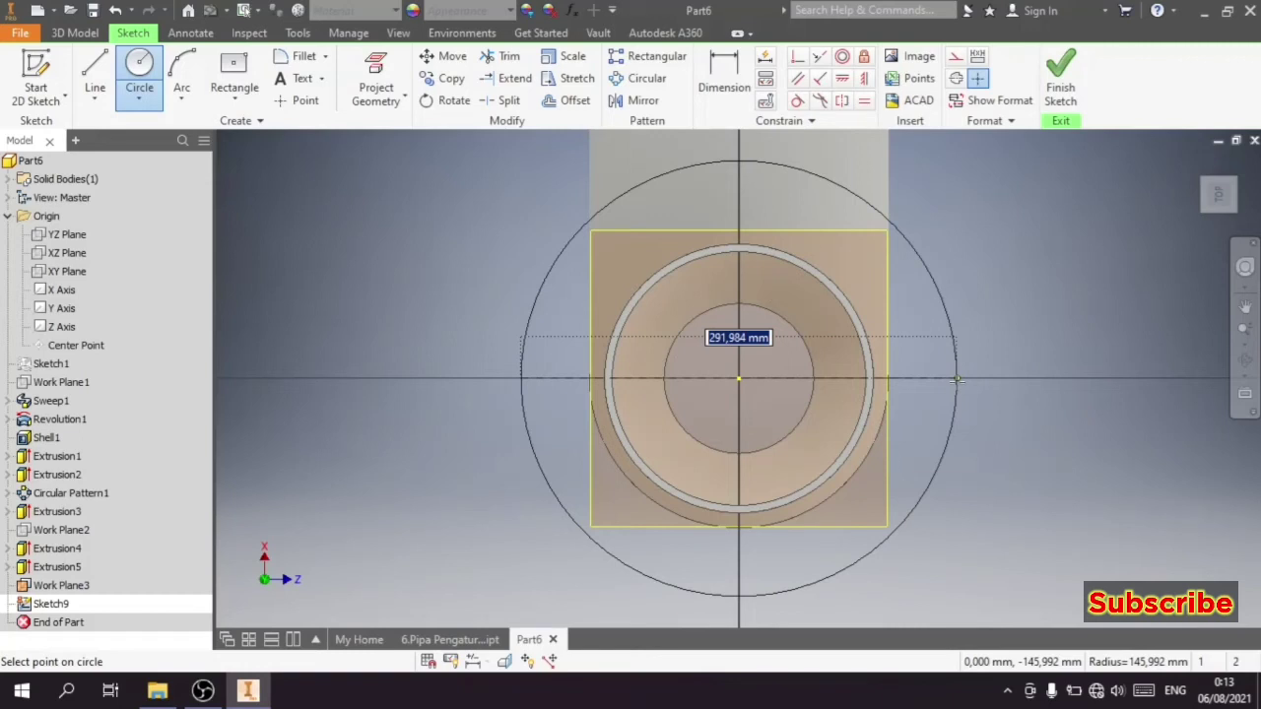
type("270")
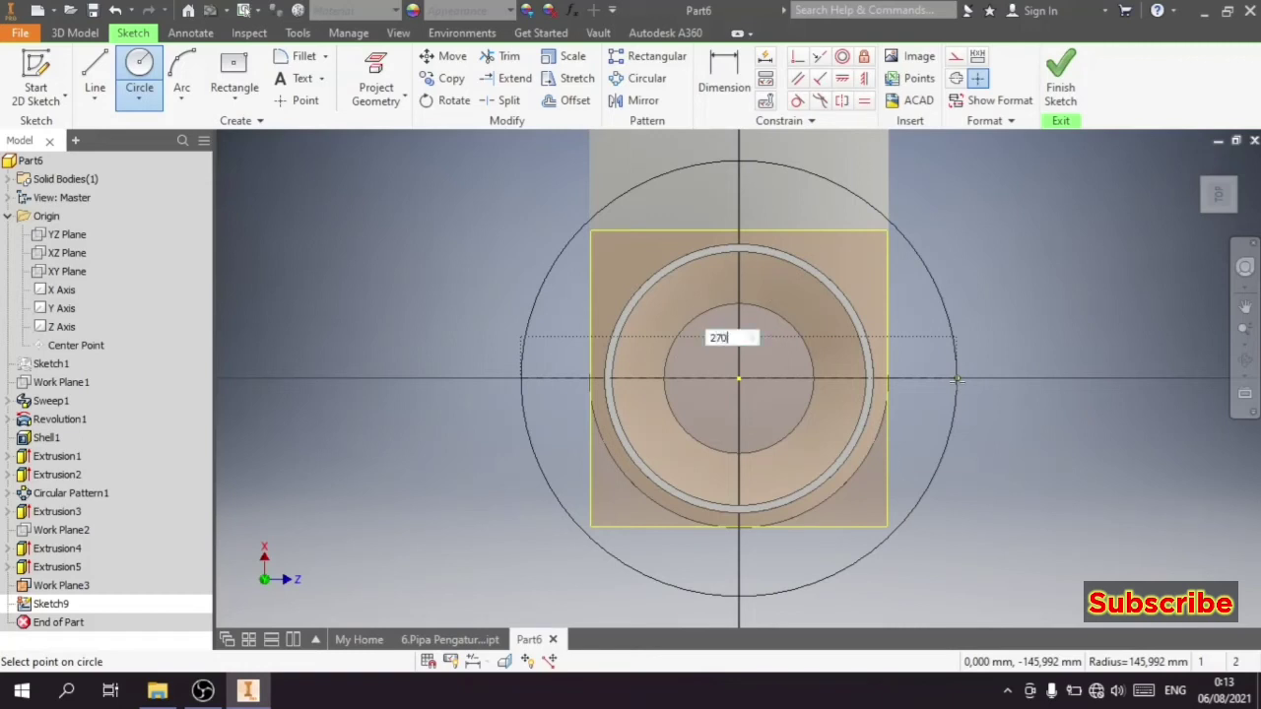
key("Return")
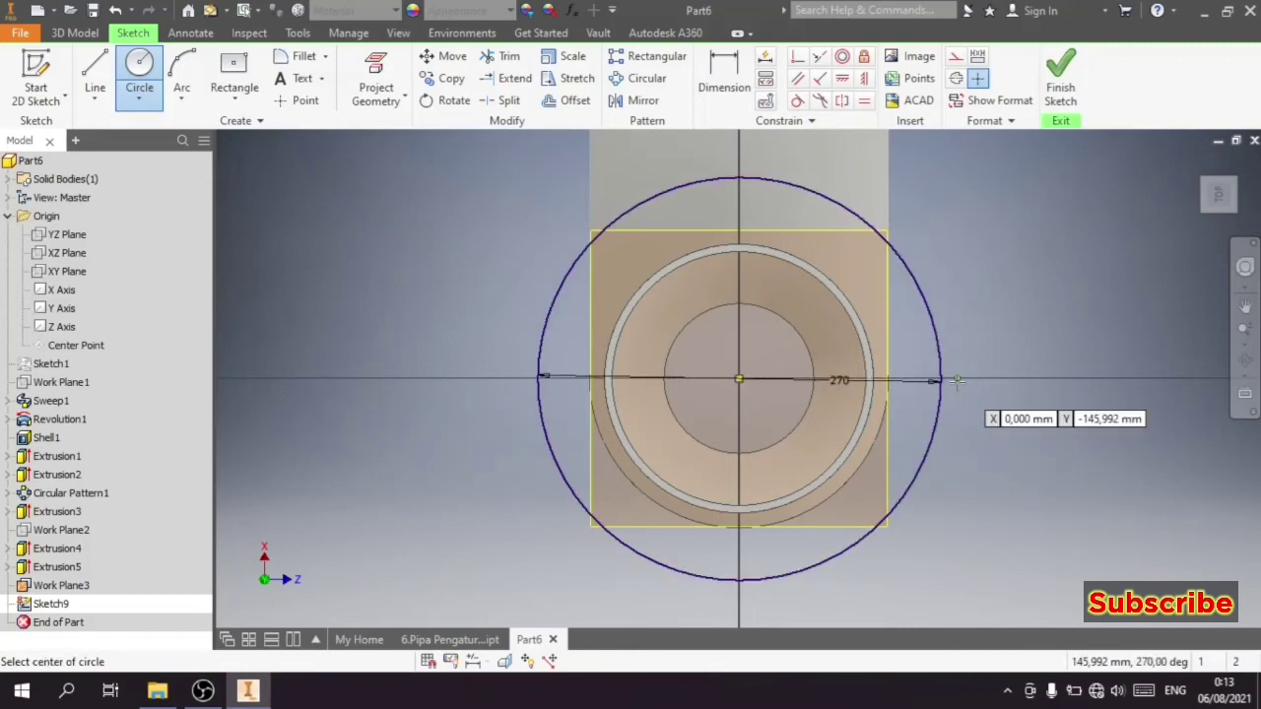
left_click(375, 86)
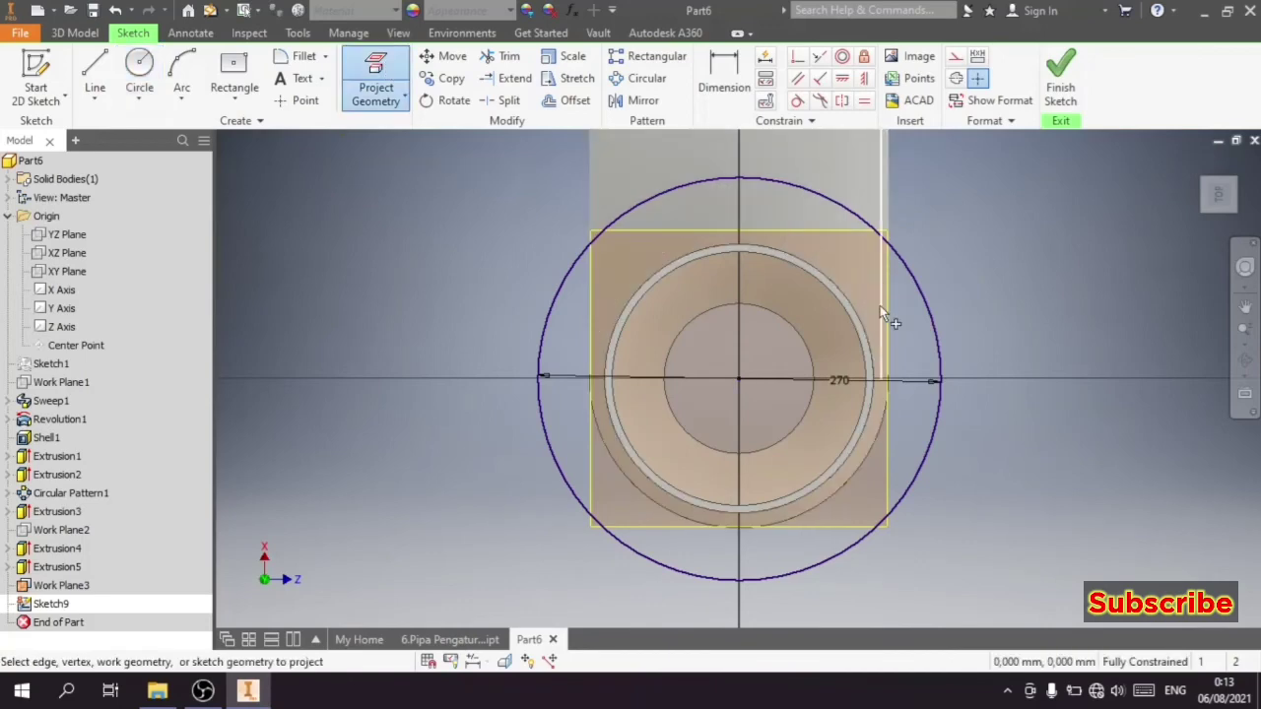
right_click(1024, 268)
left_click(1062, 279)
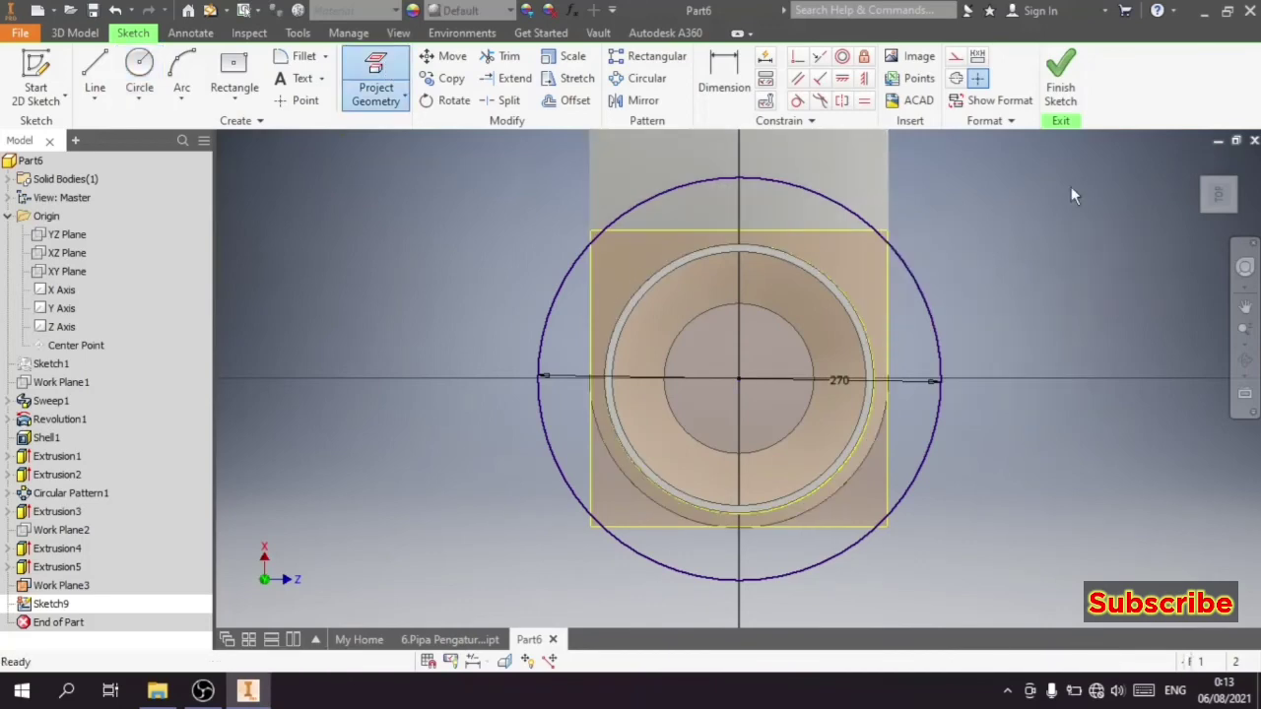
left_click(1063, 89)
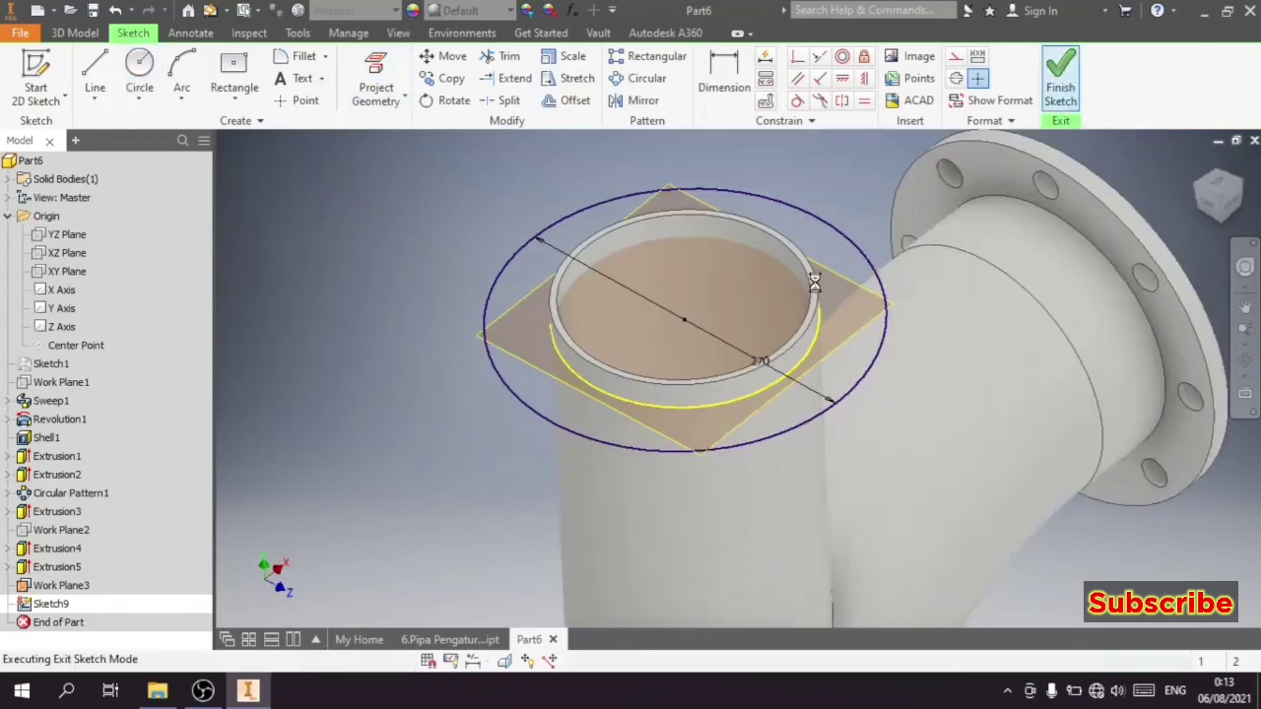
Step: Extrude the ring profile 15 mm to form the top flange, then select Work Plane3
left_click(98, 89)
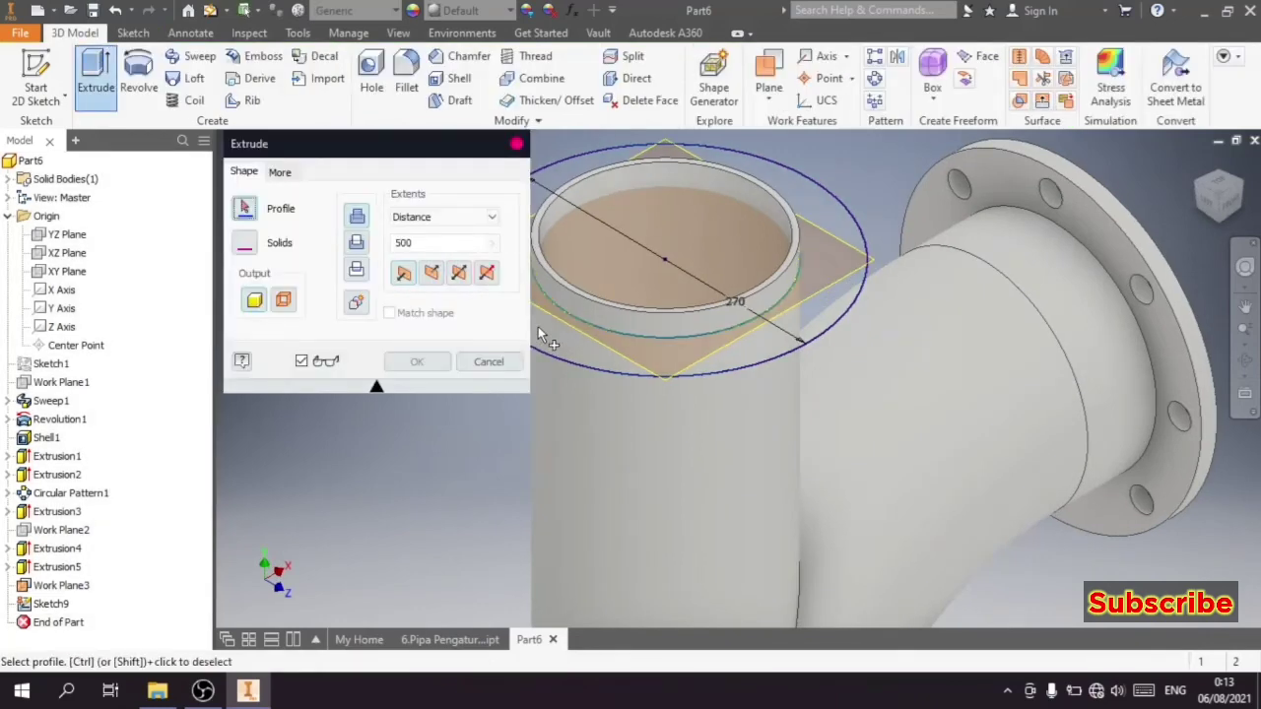
left_click(553, 343)
left_click(424, 242)
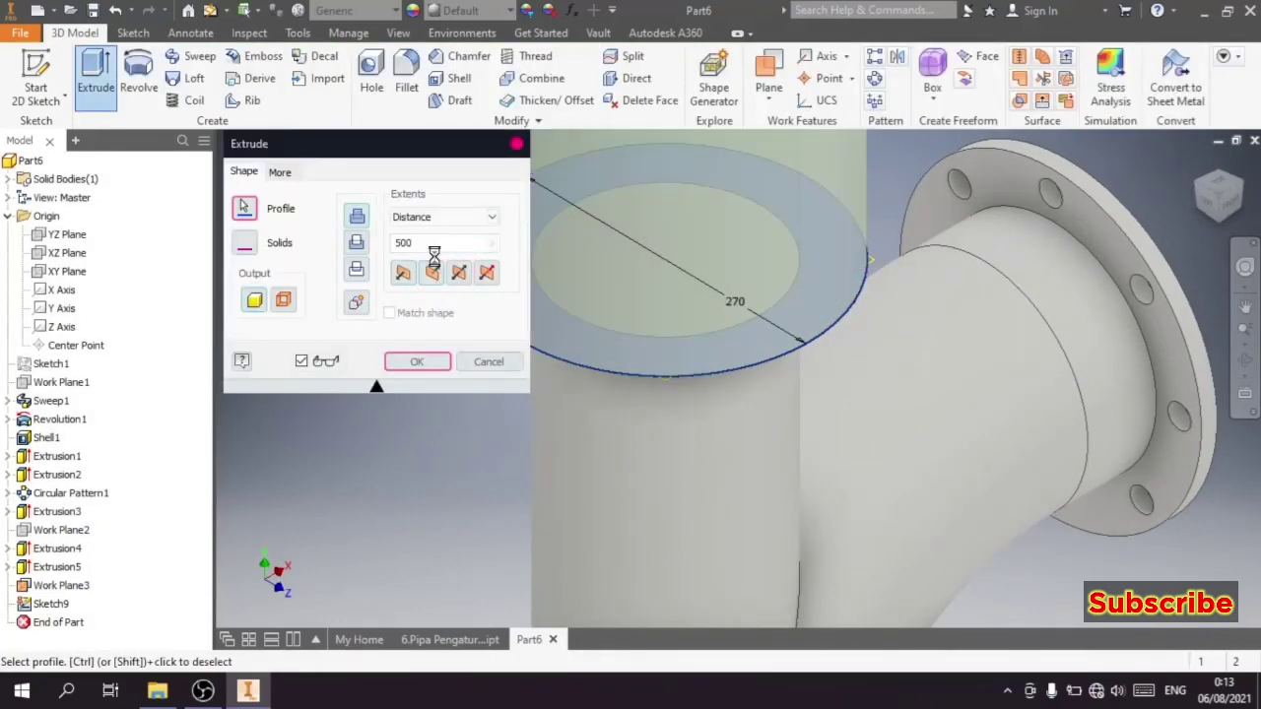
double_click(424, 242)
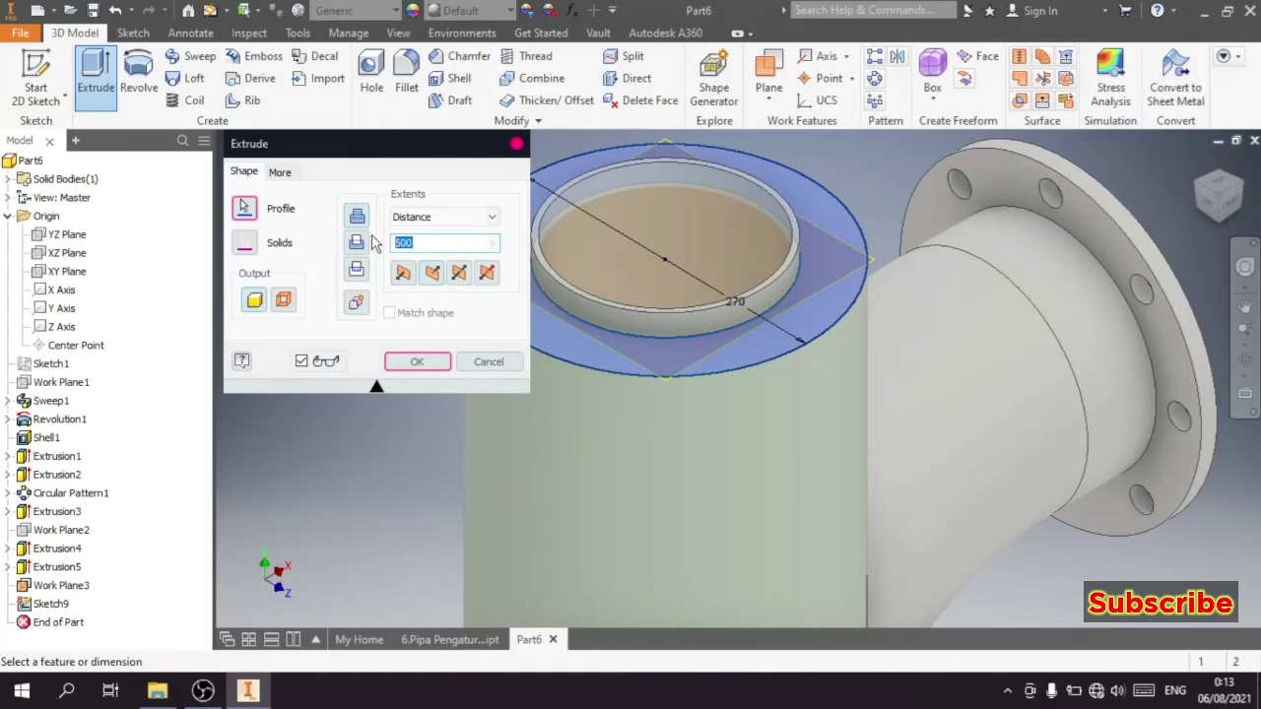
type("15")
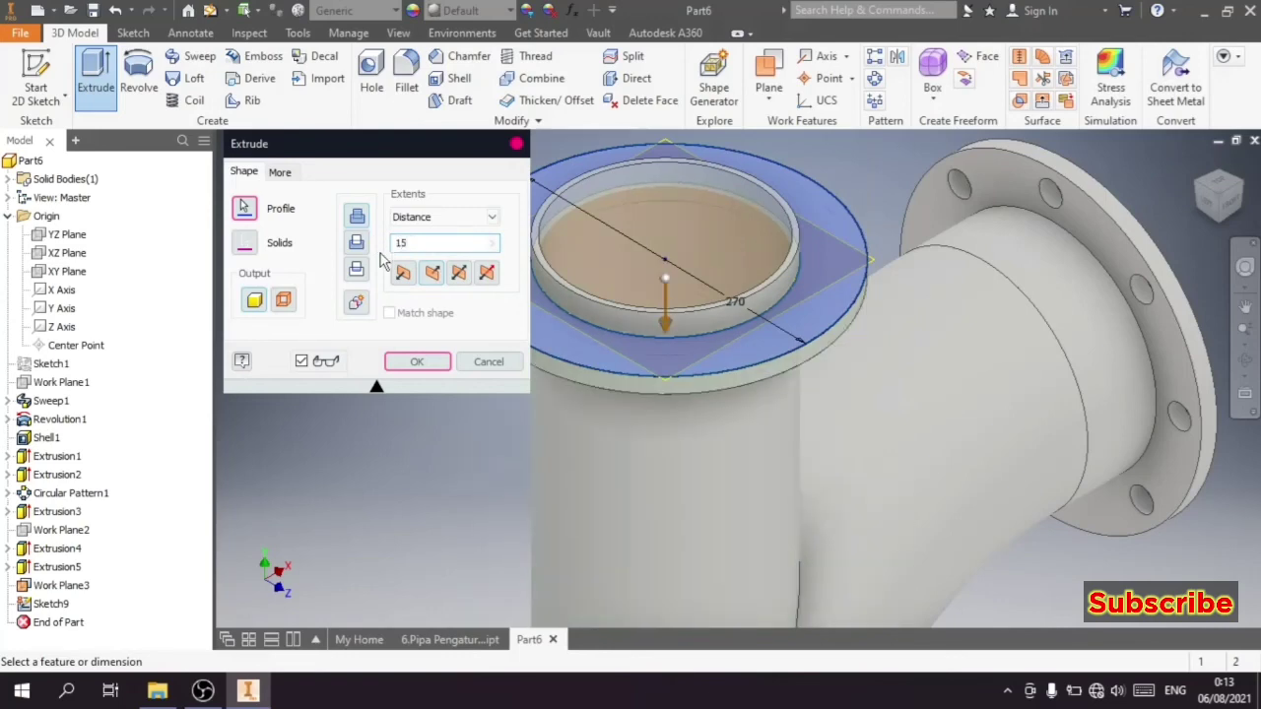
left_click(419, 363)
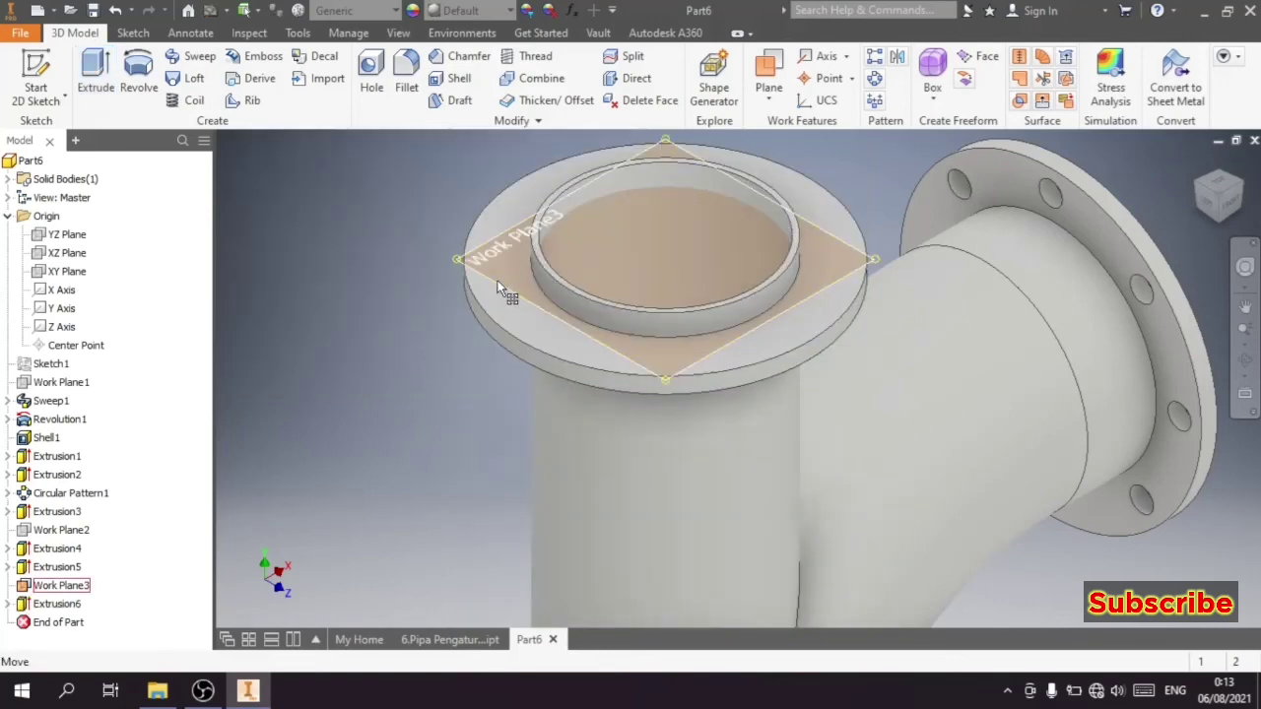
left_click(504, 229)
right_click(505, 219)
Step: Hide Work Plane3 and start a sketch on the top flange face
left_click(540, 242)
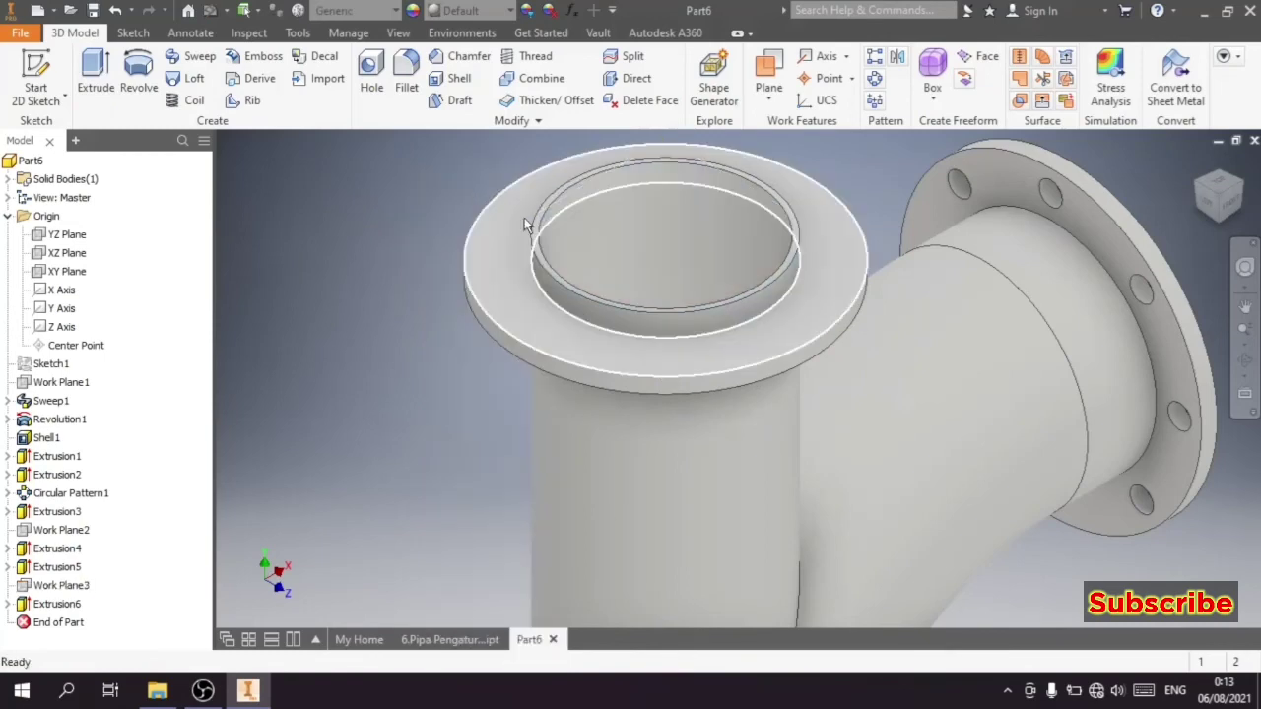
scroll(689, 252, "down", 4)
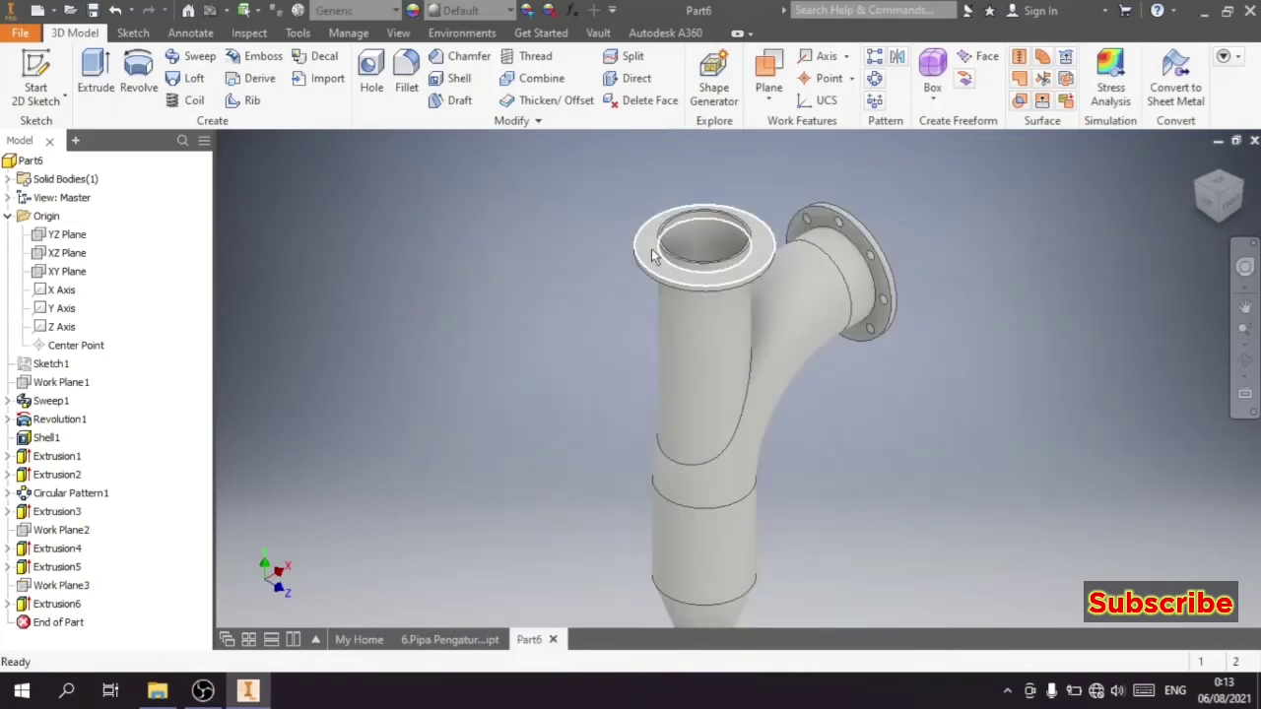
left_click(759, 239)
key("s")
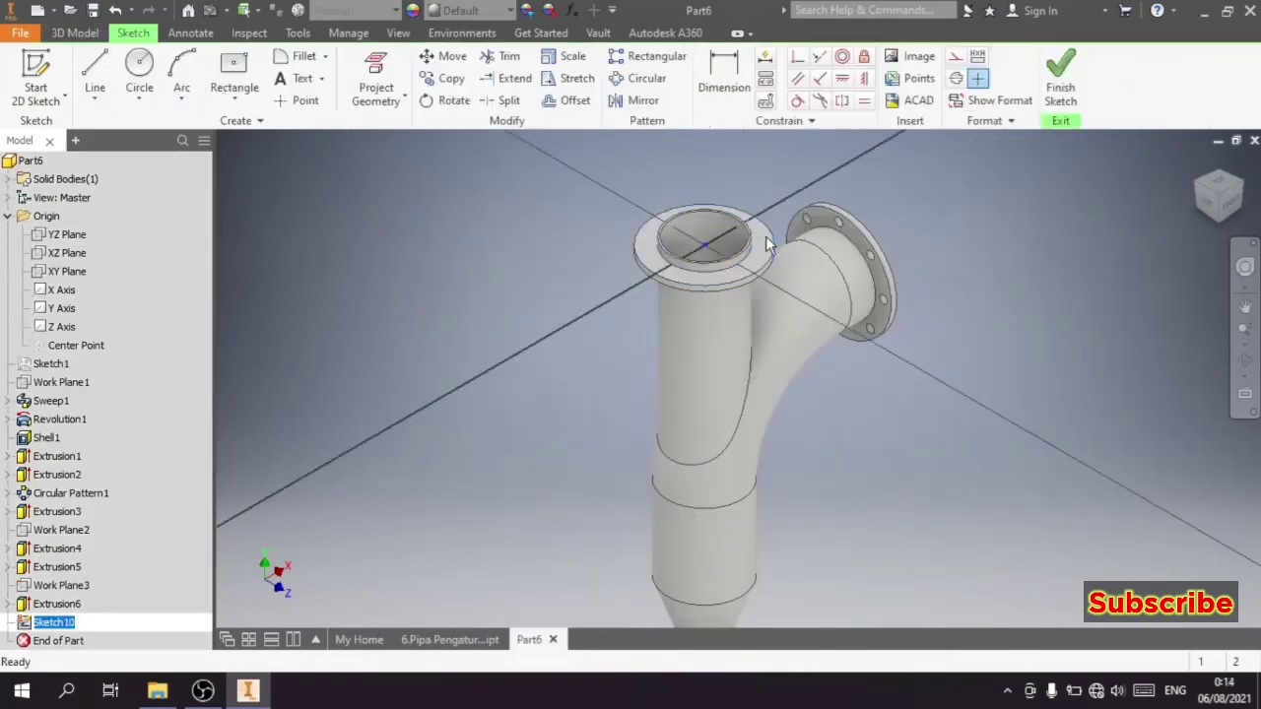
scroll(754, 429, "up", 3)
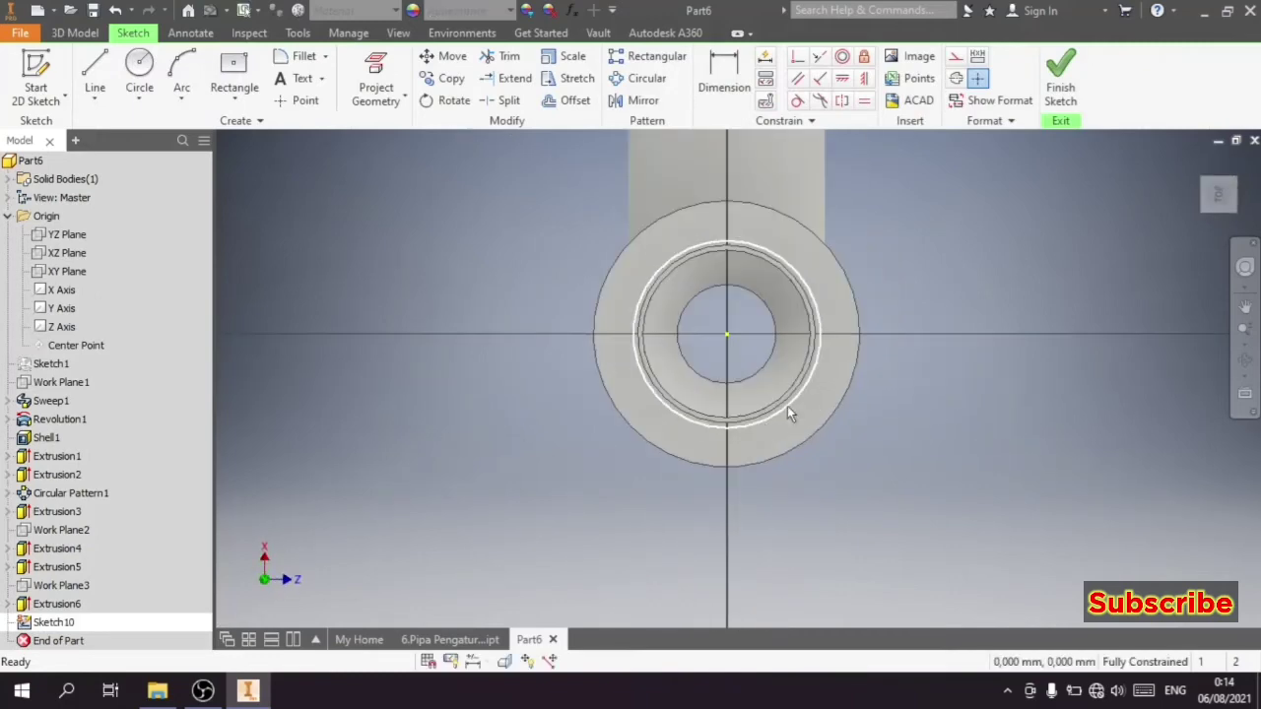
left_click(1249, 170)
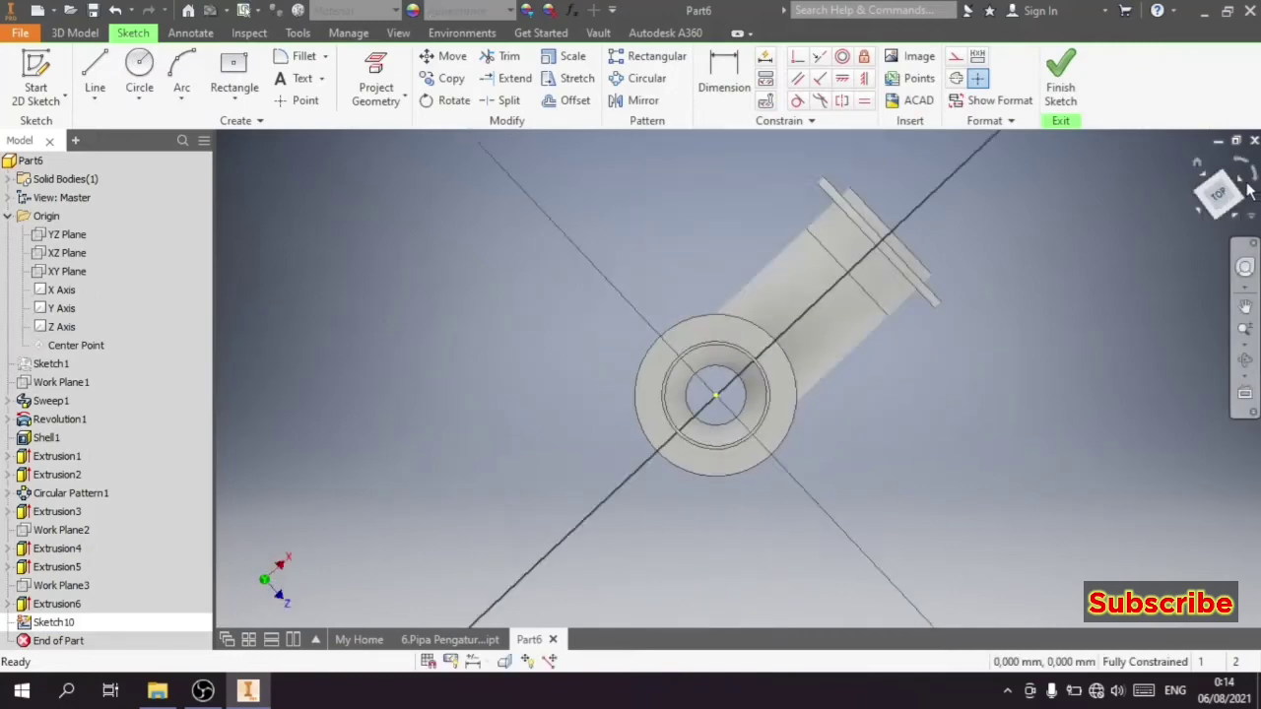
scroll(626, 371, "up", 2)
scroll(613, 399, "down", 1)
scroll(605, 434, "up", 3)
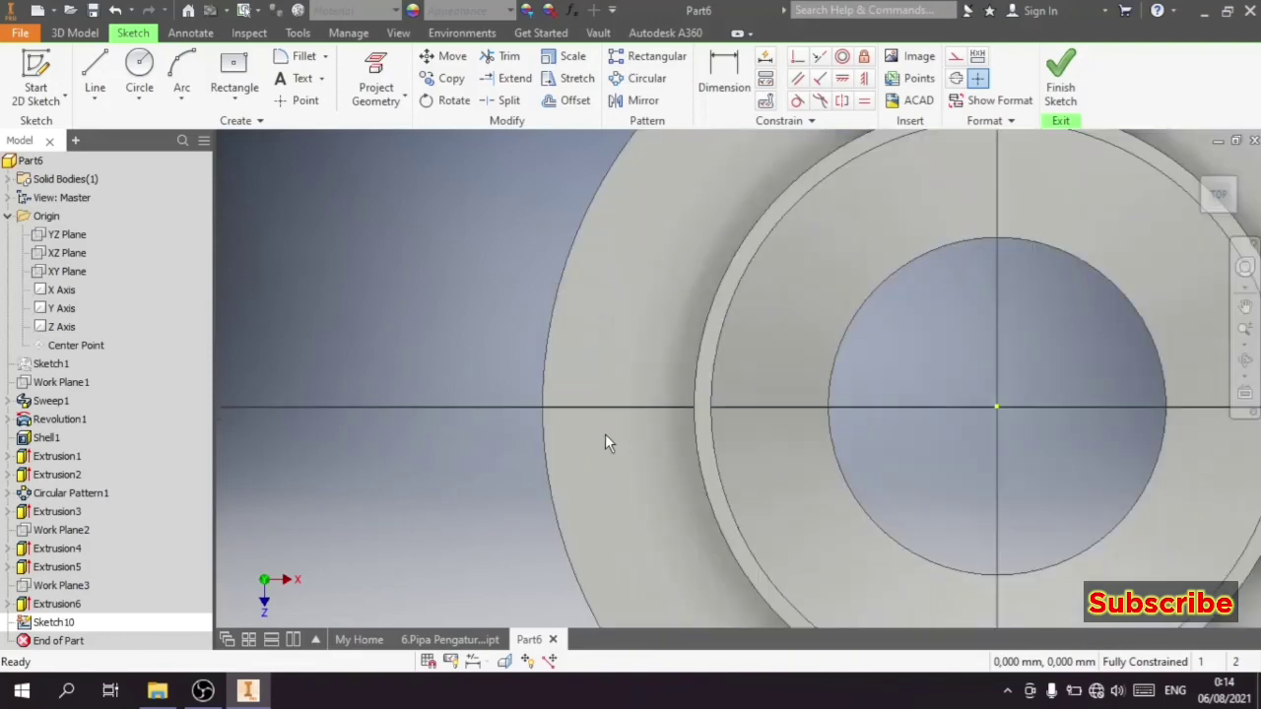
scroll(576, 385, "down", 2)
Step: Draw a 14 mm circle on the flange's horizontal axis
left_click(139, 69)
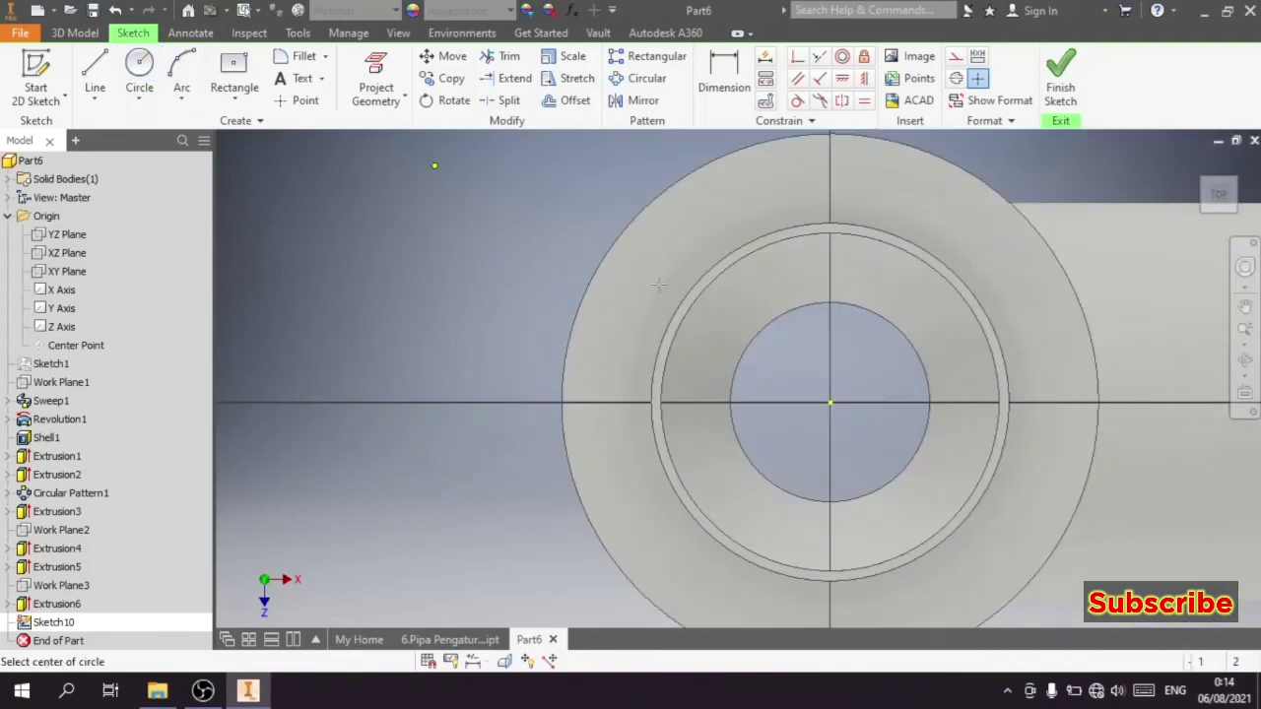
left_click(604, 402)
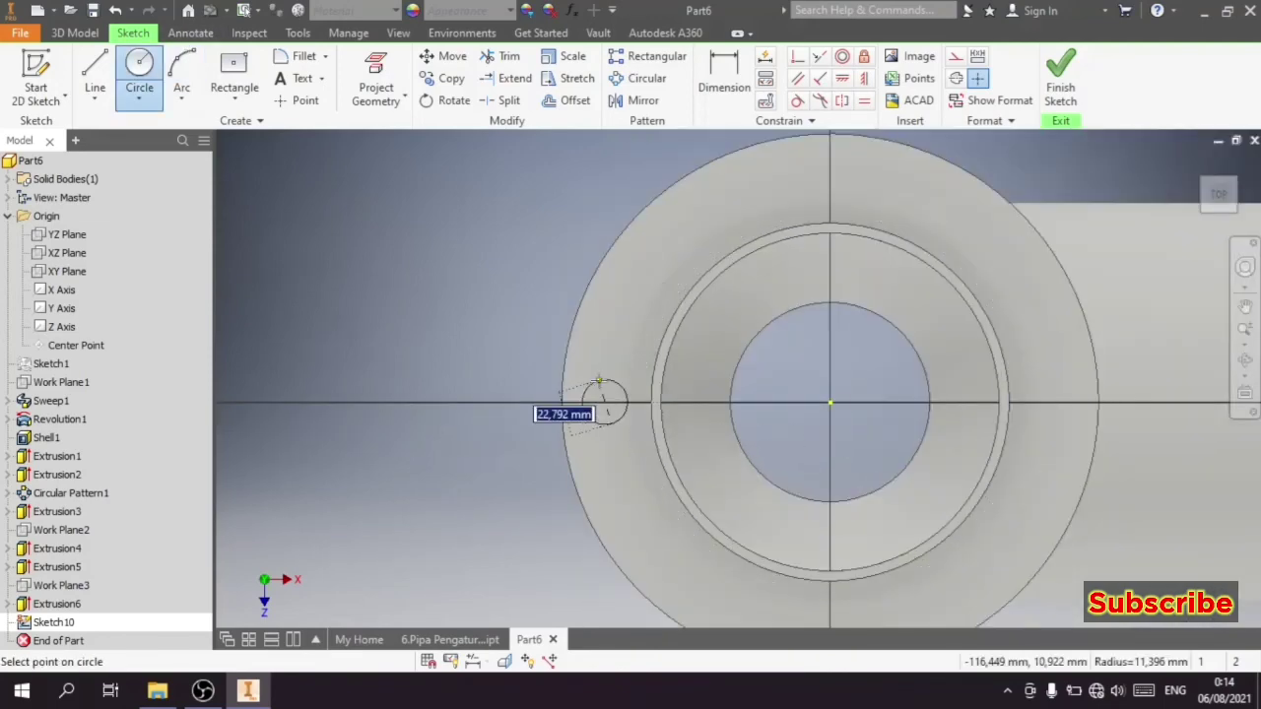
type("14")
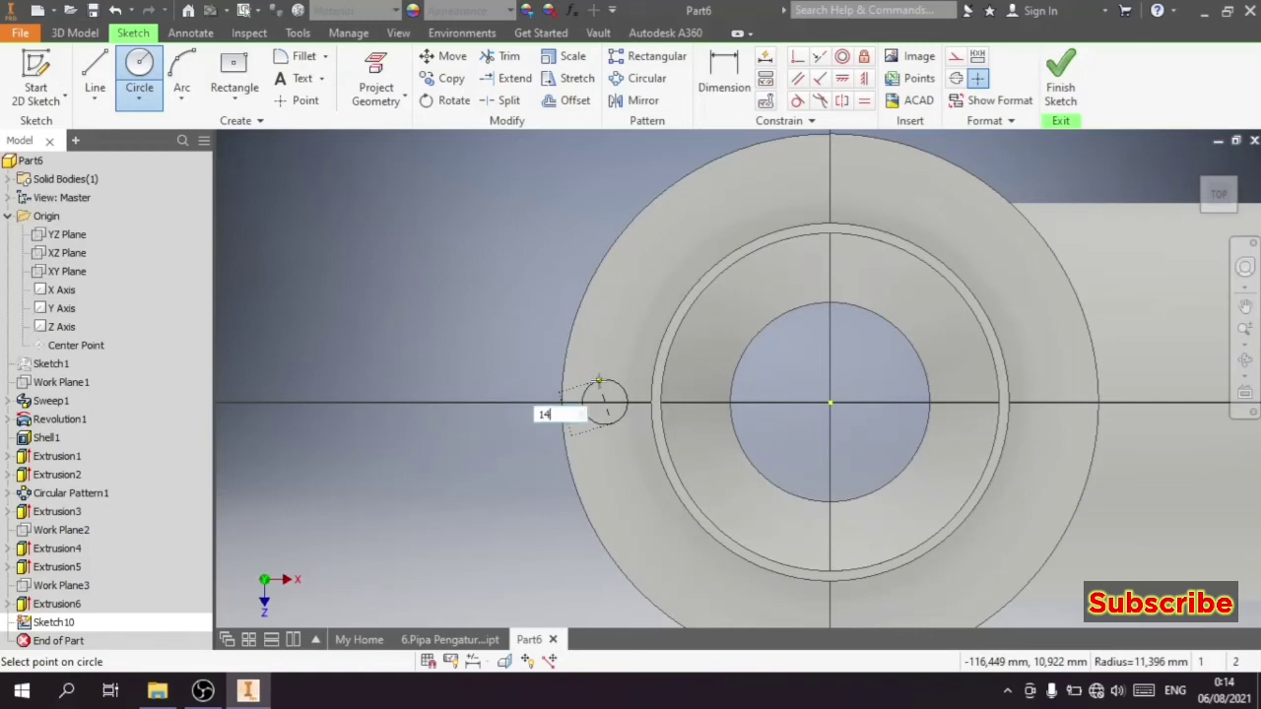
key("Return")
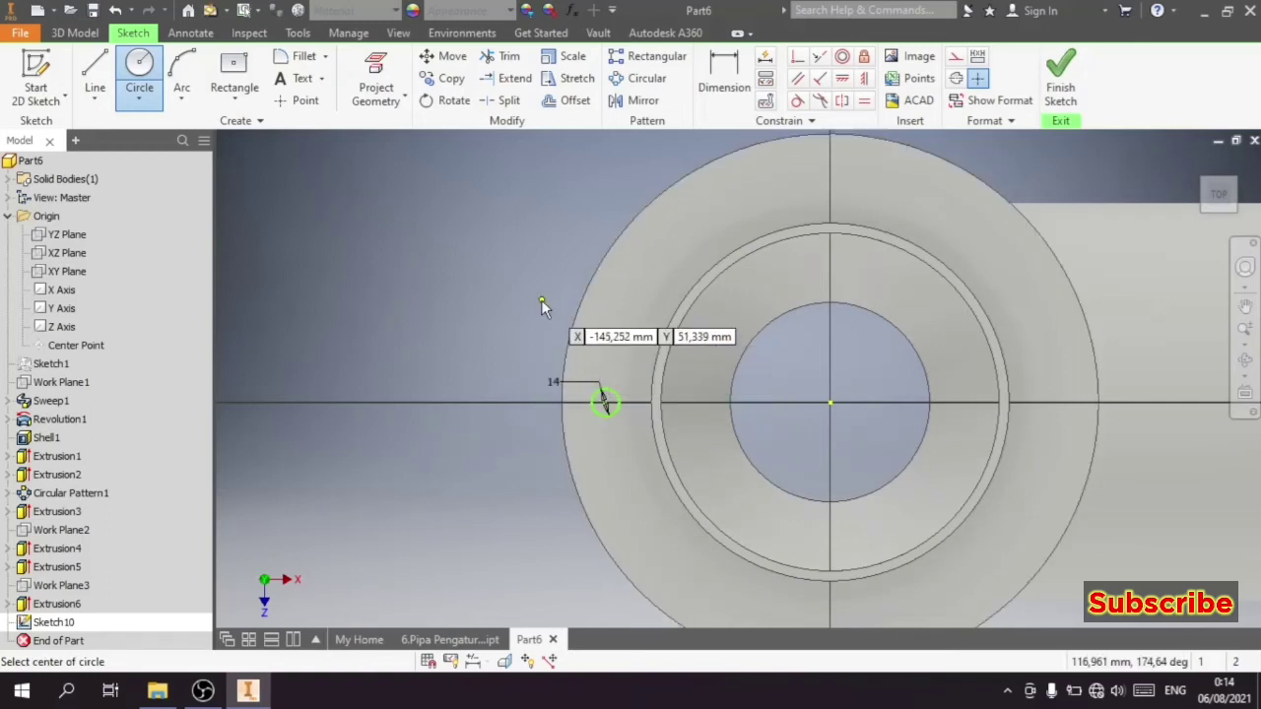
right_click(542, 301)
left_click(595, 302)
key("d")
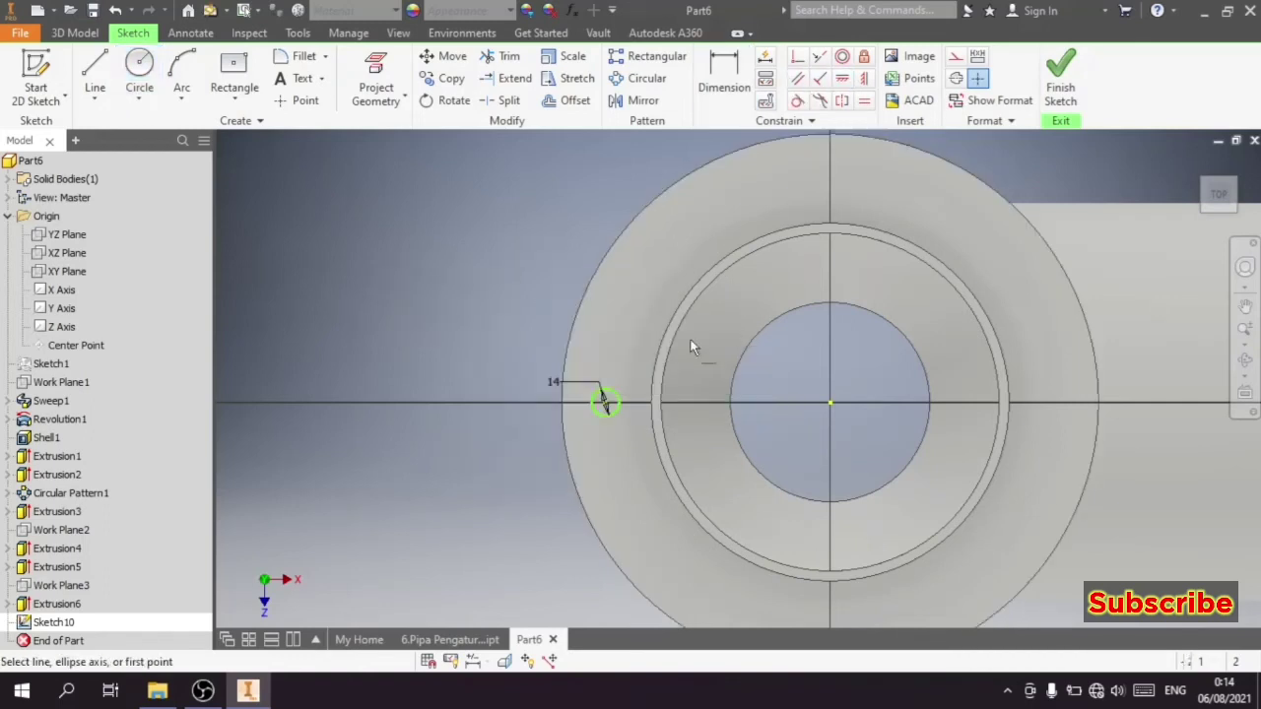
Step: Dimension the small circle 115 mm from the flange centre and finish the sketch
left_click(605, 404)
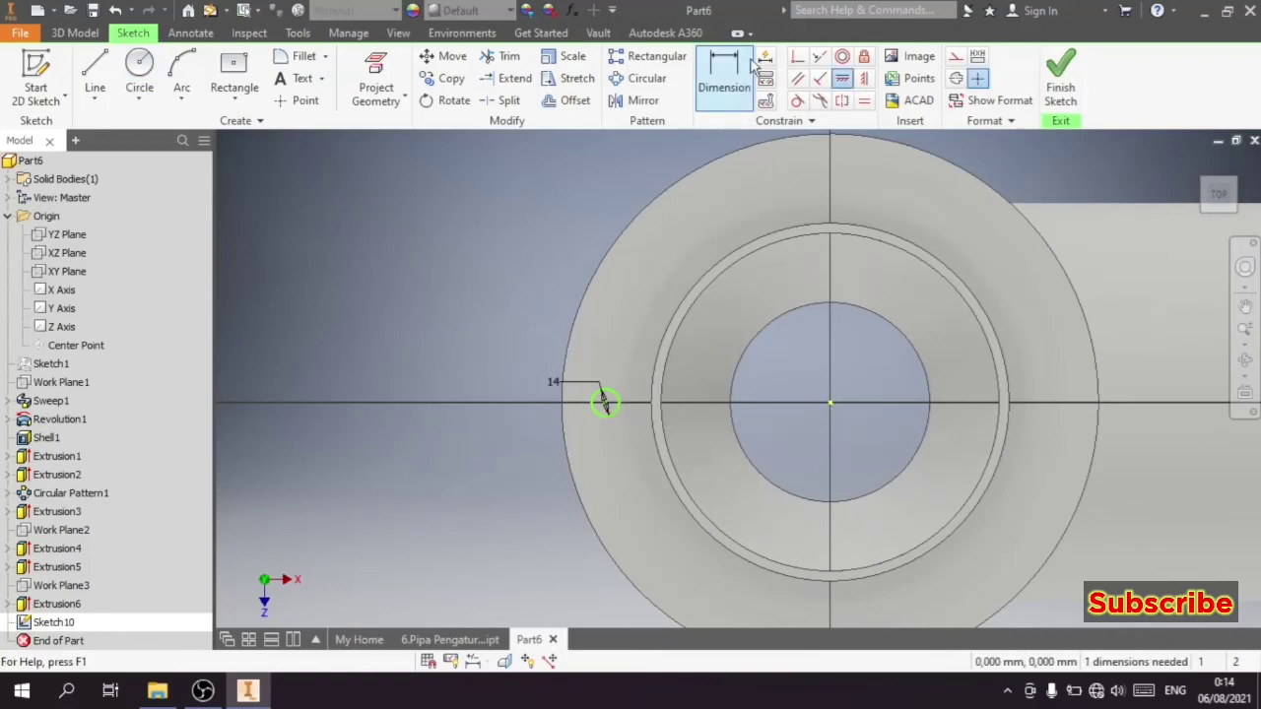
left_click(724, 78)
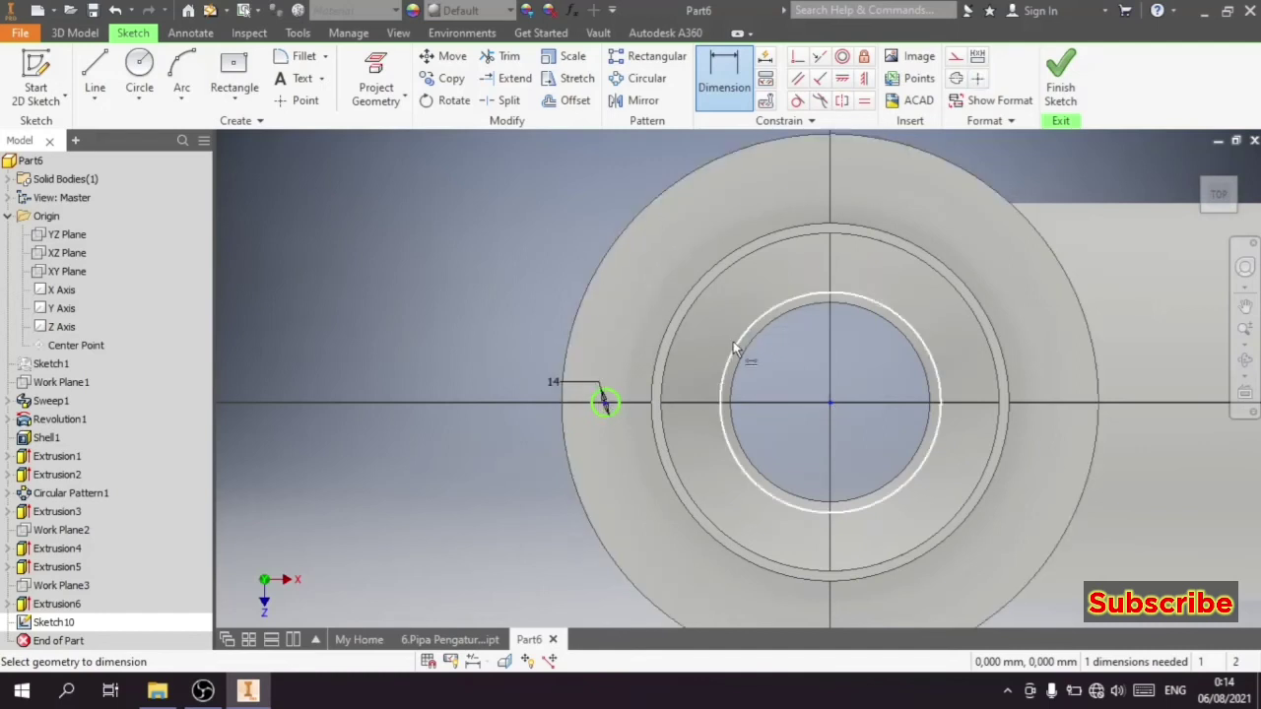
left_click(705, 285)
scroll(702, 296, "up", 5)
scroll(699, 302, "down", 4)
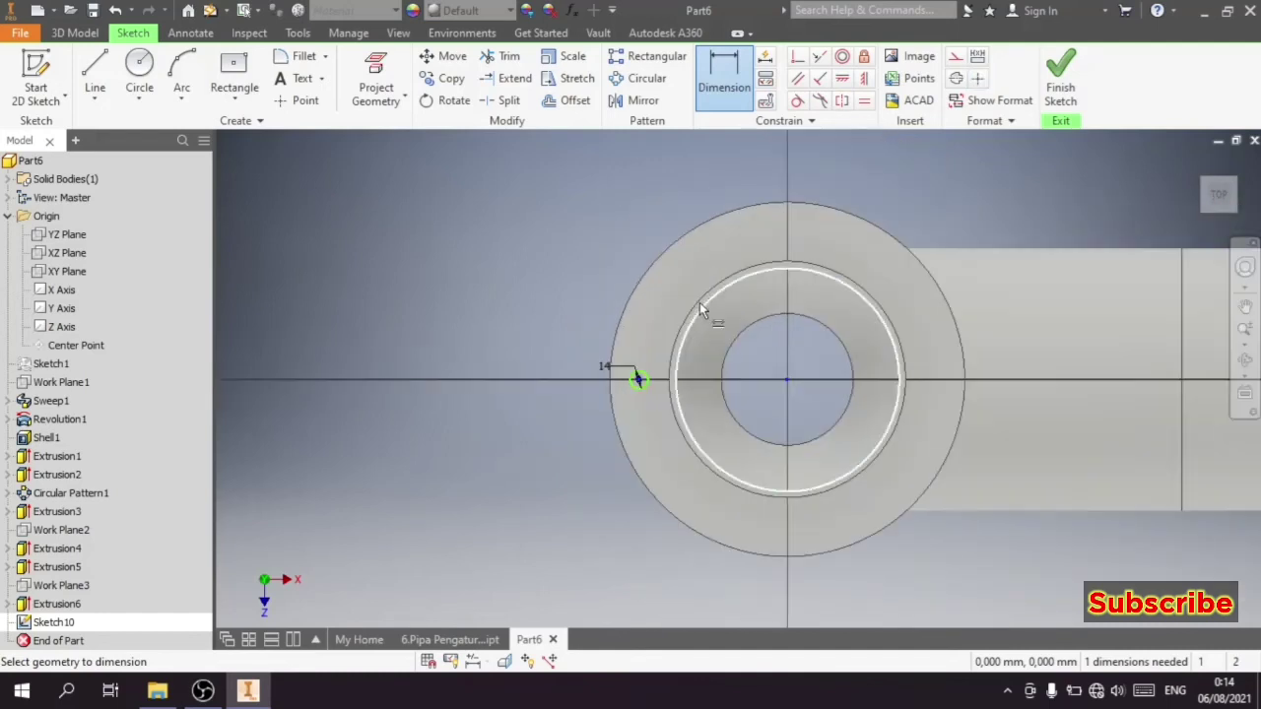
left_click(702, 193)
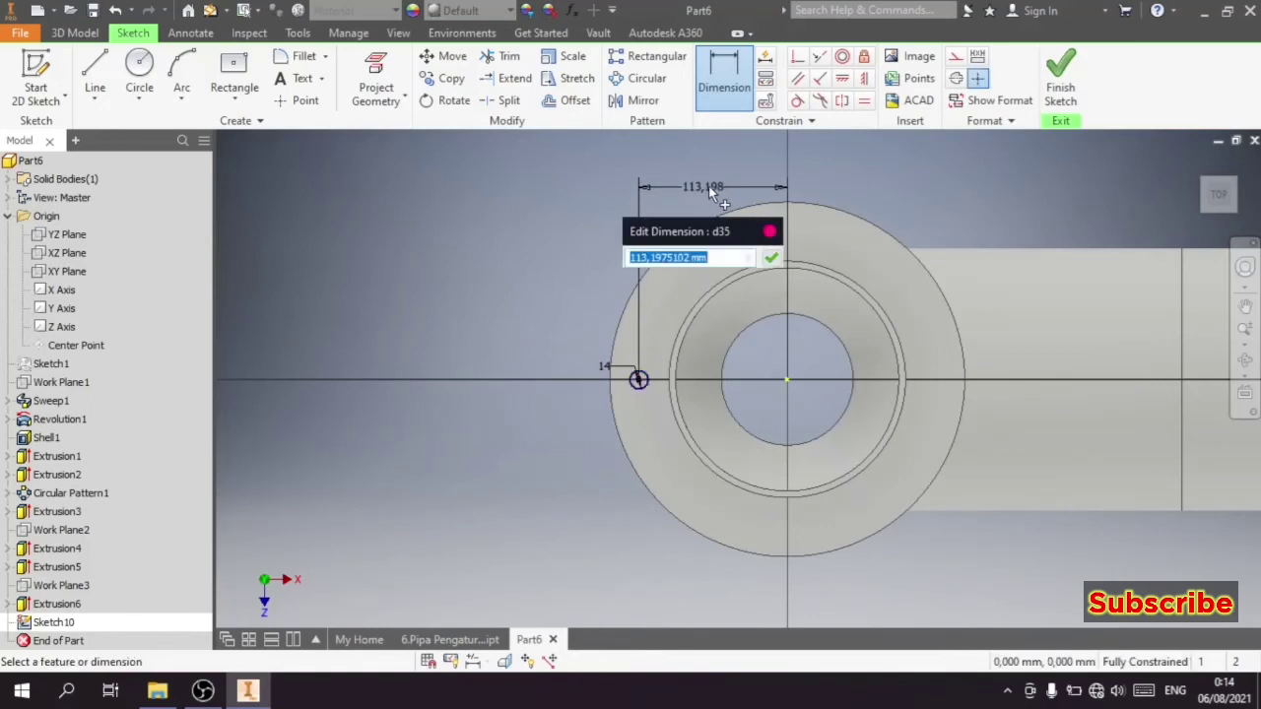
type("115")
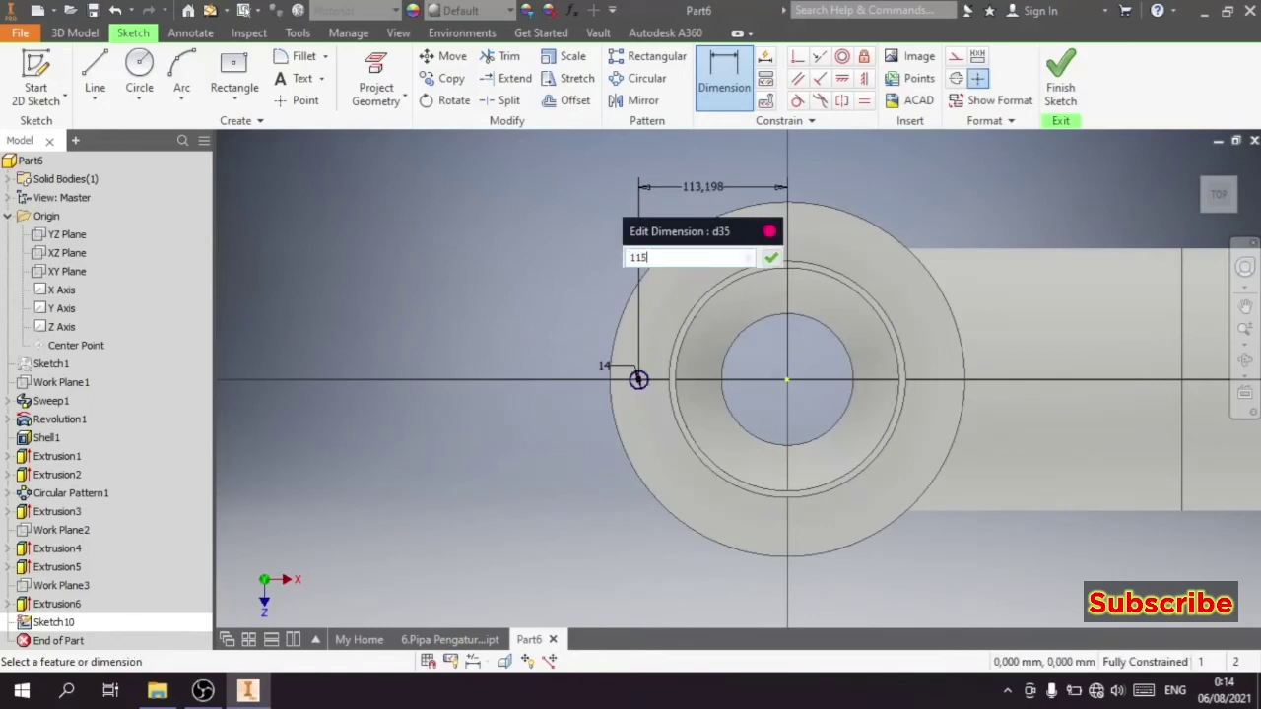
key("Return")
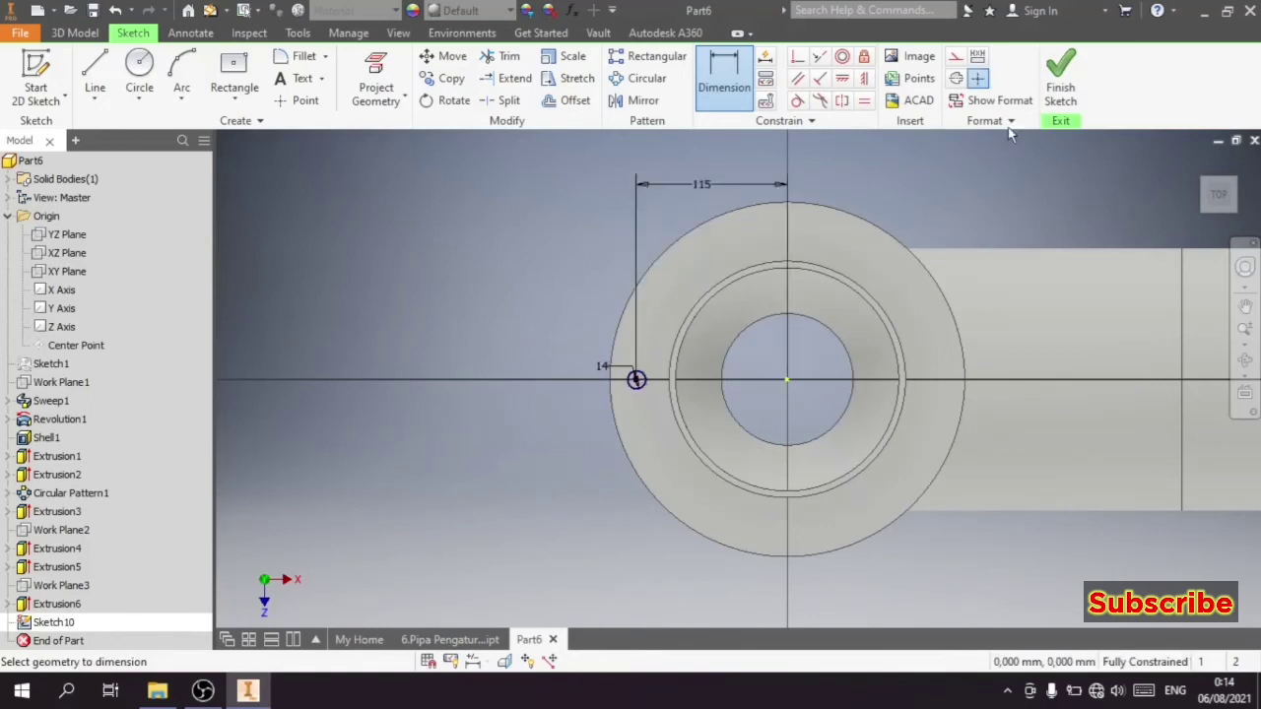
left_click(1060, 84)
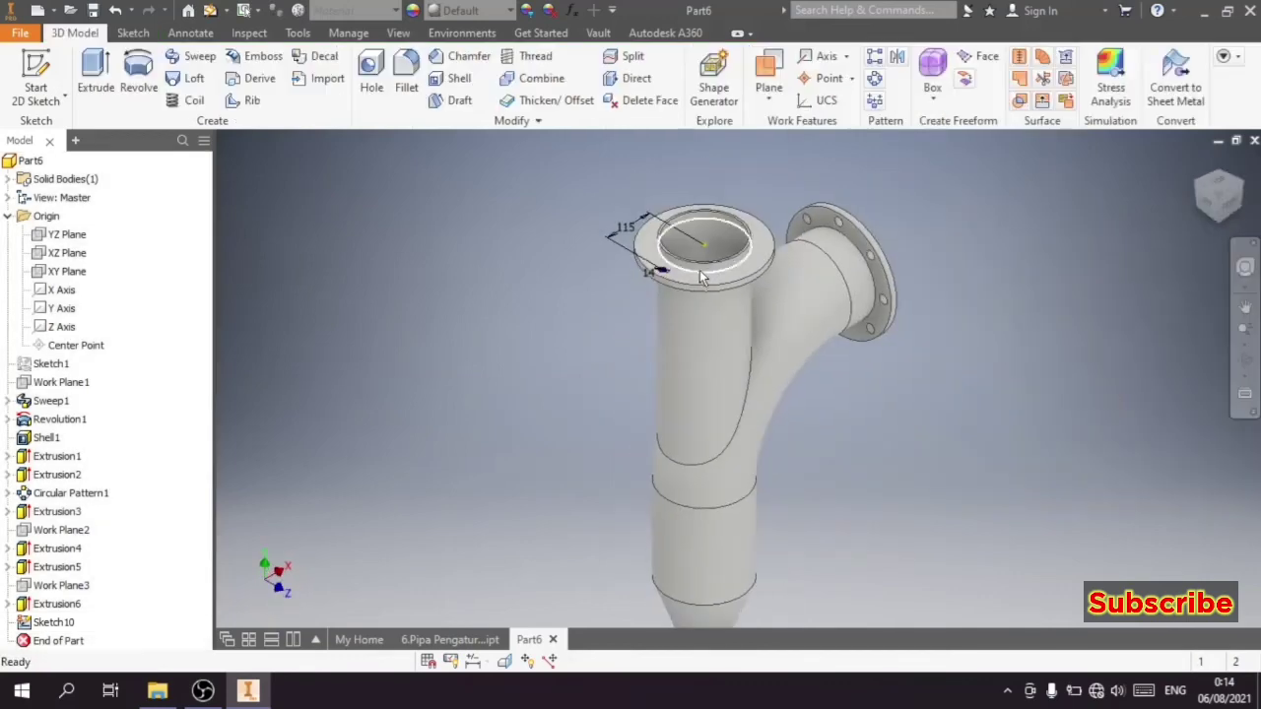
Step: Cut the 14 mm circle 15 mm down through the flange and select Extrusion7
scroll(702, 277, "up", 4)
left_click(96, 79)
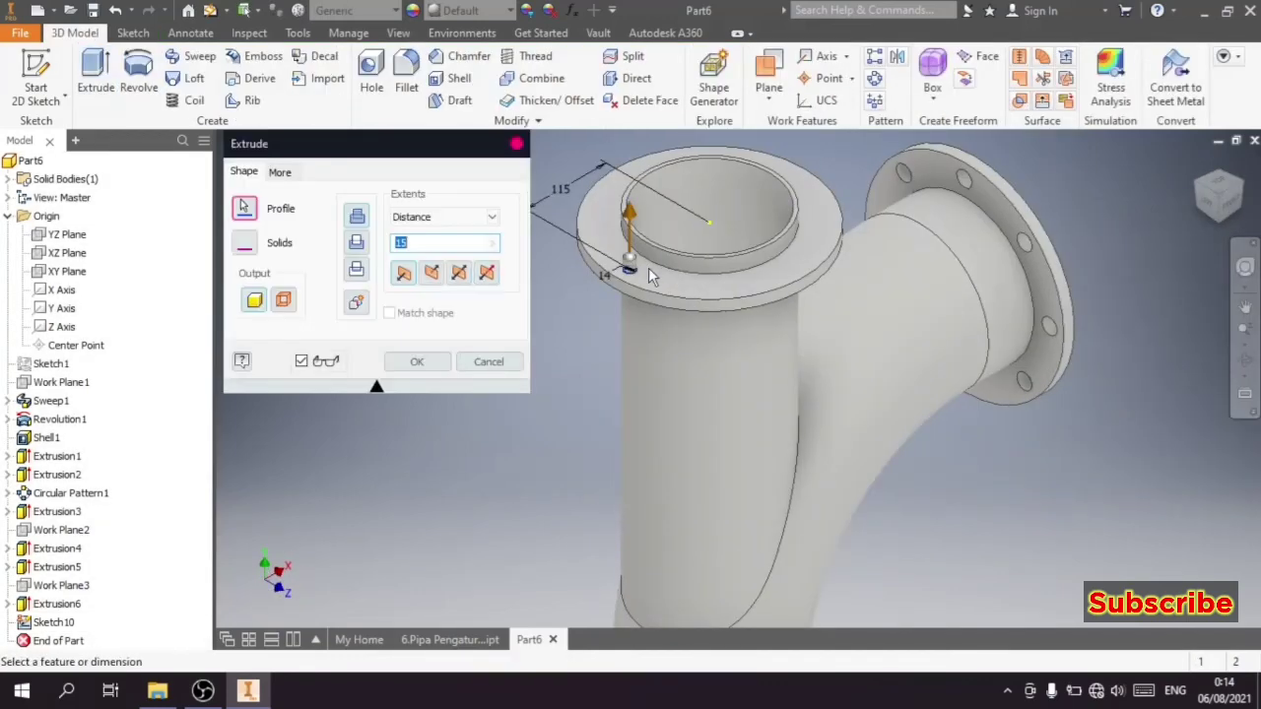
left_click(432, 273)
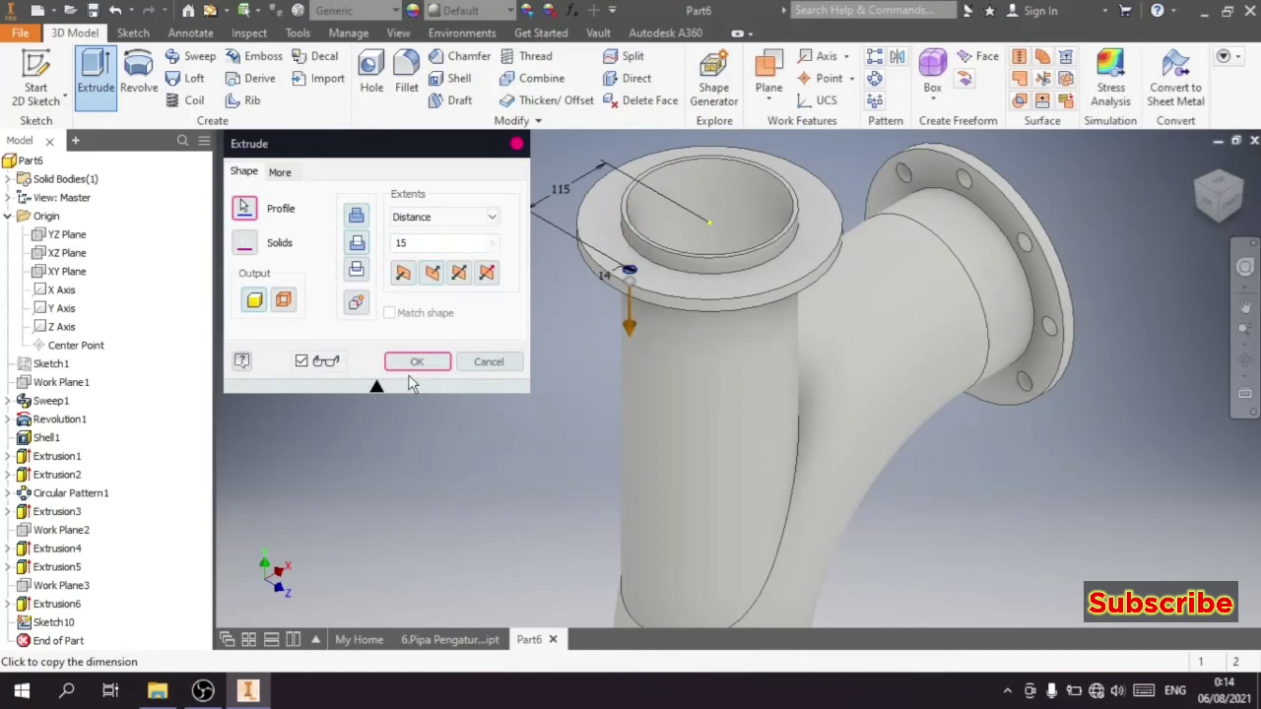
left_click(416, 361)
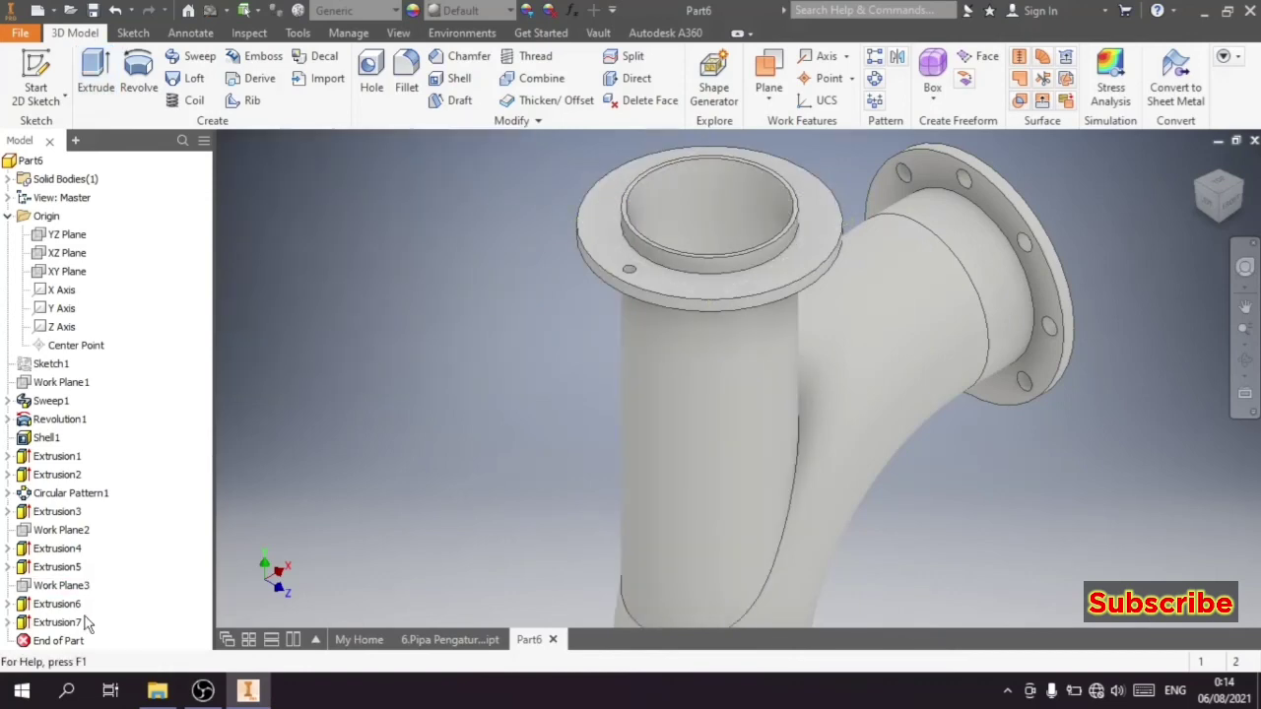
left_click(57, 623)
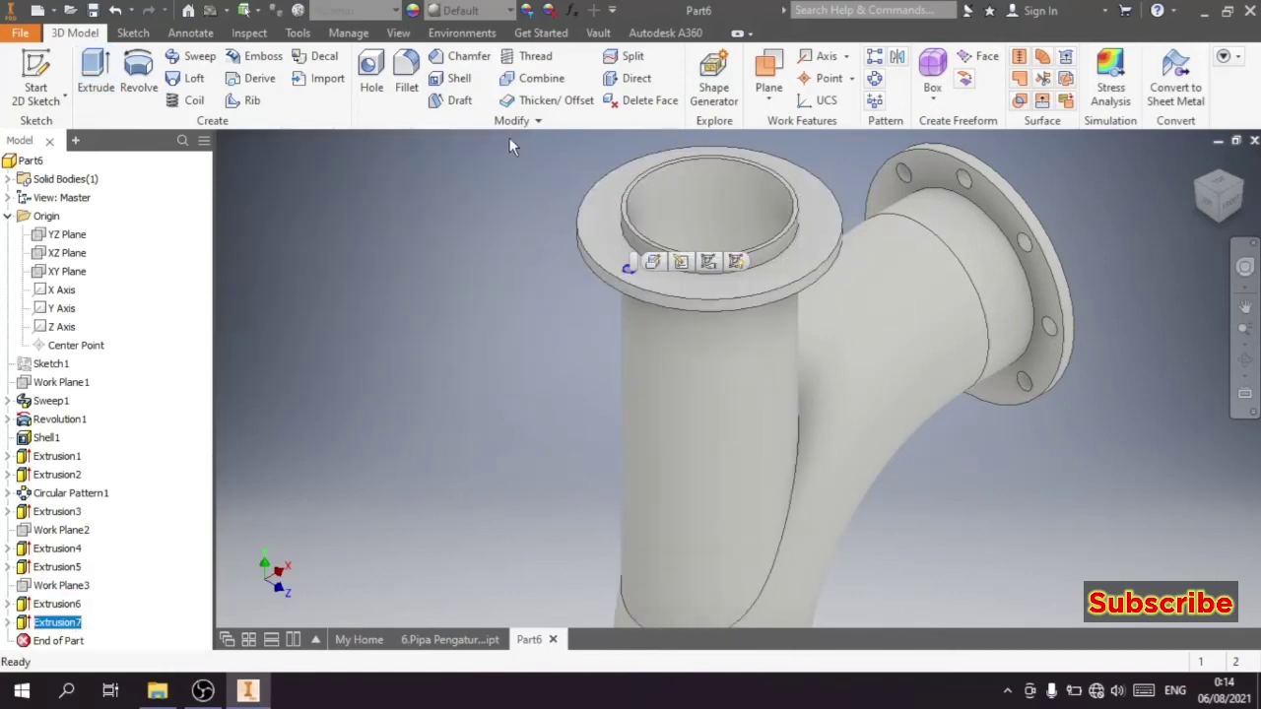
left_click(877, 80)
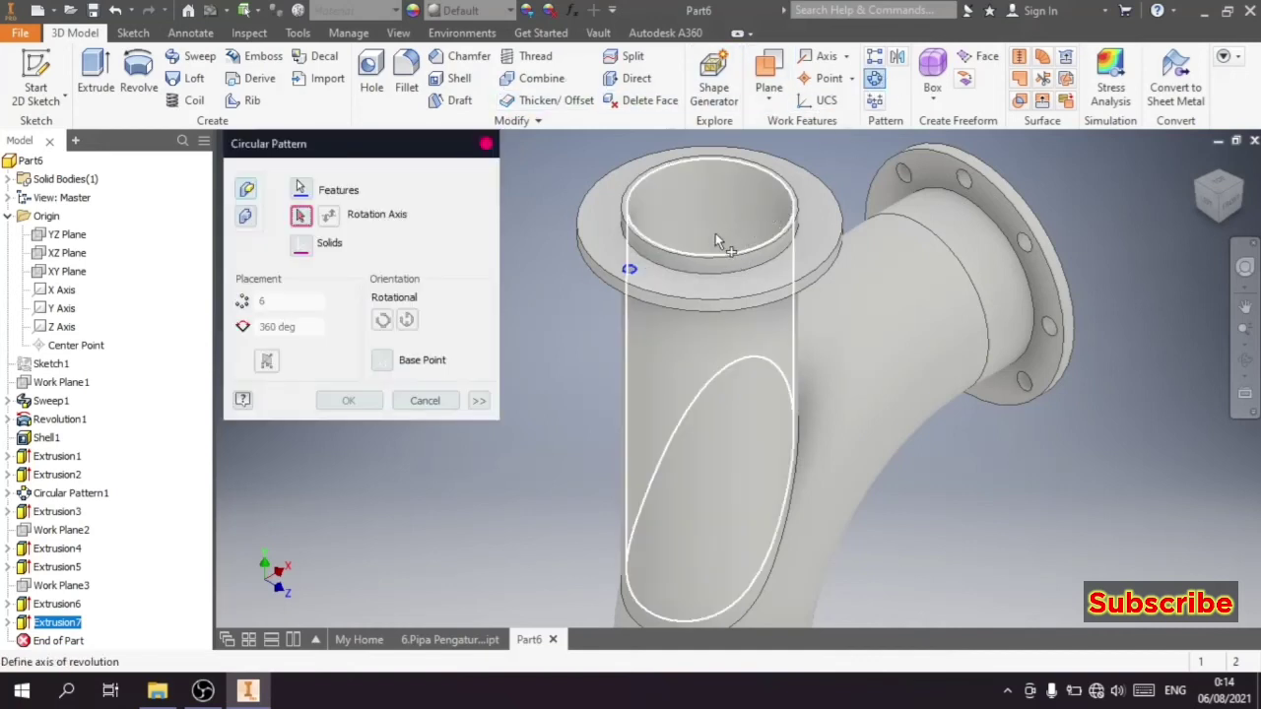
left_click(606, 283)
left_click(295, 305)
type("8")
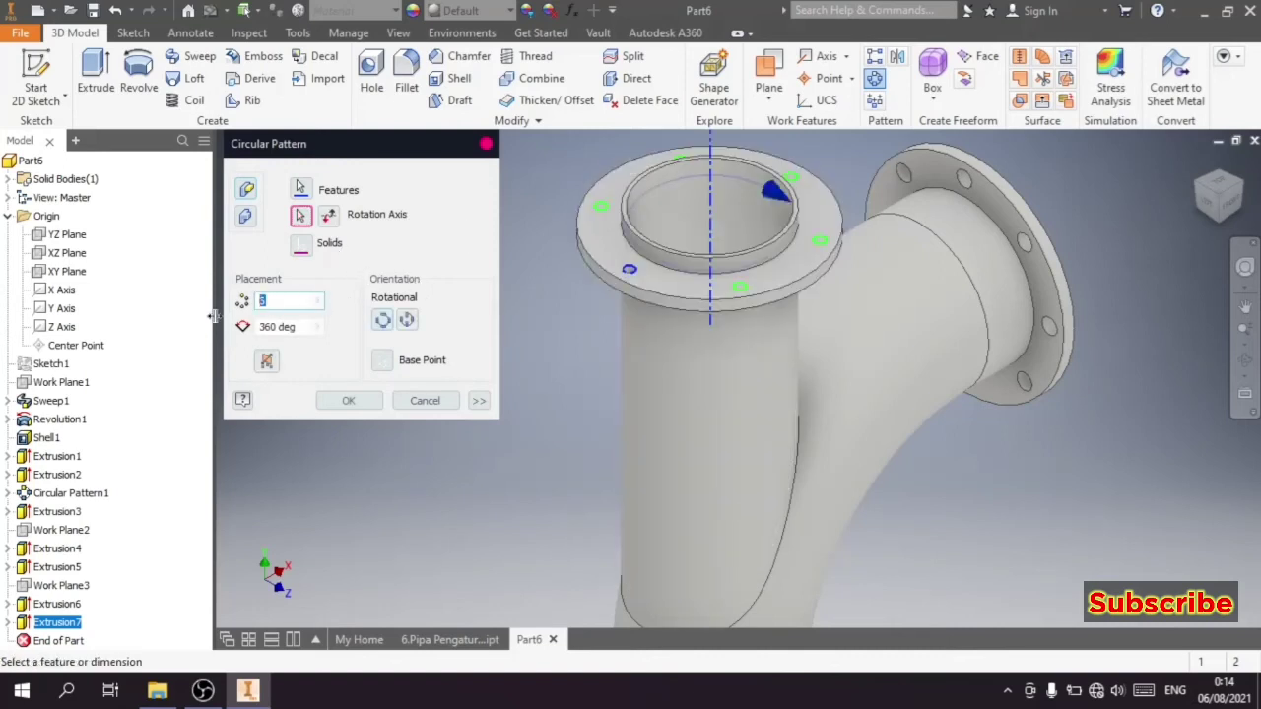
left_click(345, 400)
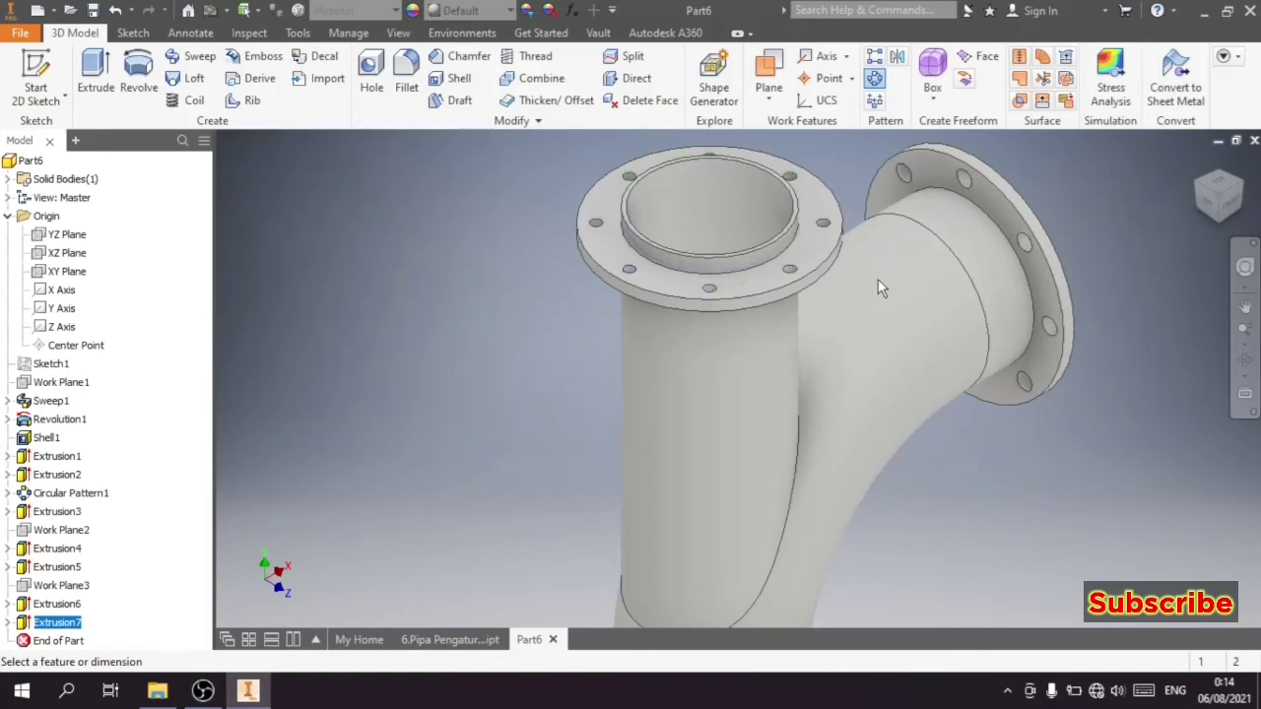
left_click(1190, 185)
Step: Orbit and zoom the pipe model to view its narrow bottom opening from above
mouse_move(1195, 187)
left_mouse_down()
mouse_move(1183, 199)
mouse_move(1243, 197)
left_mouse_up()
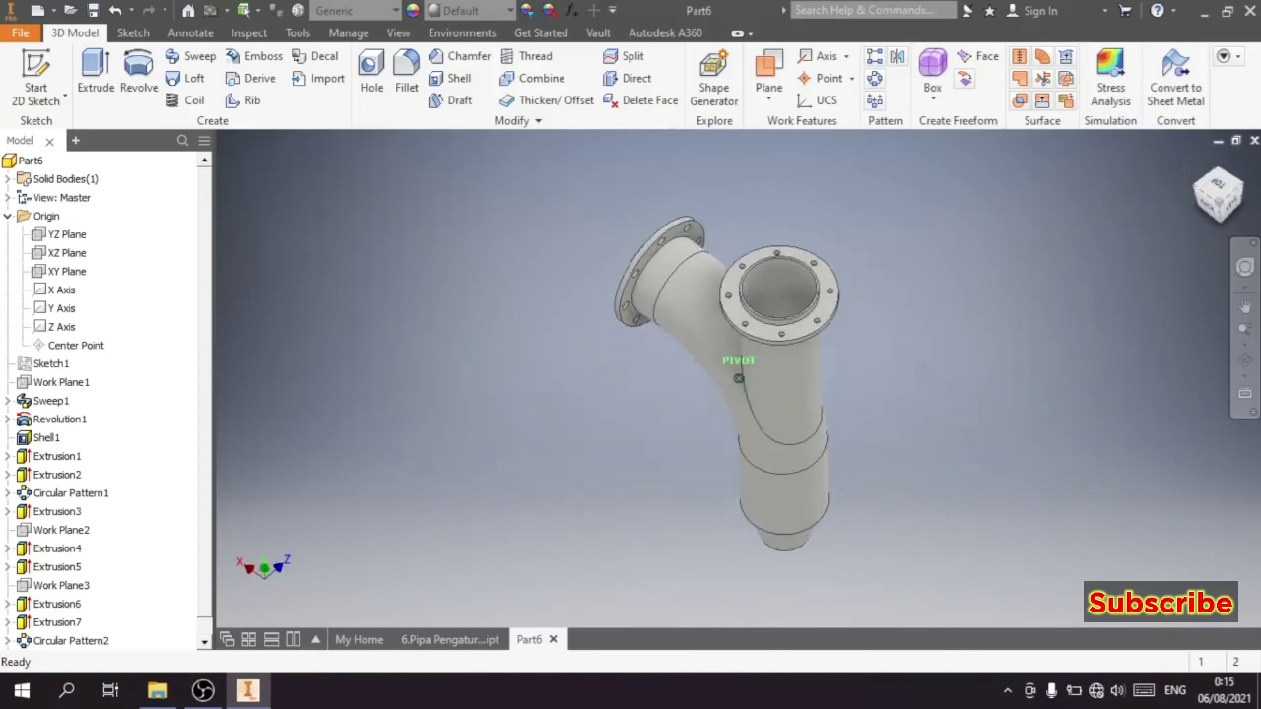
left_click(1242, 190)
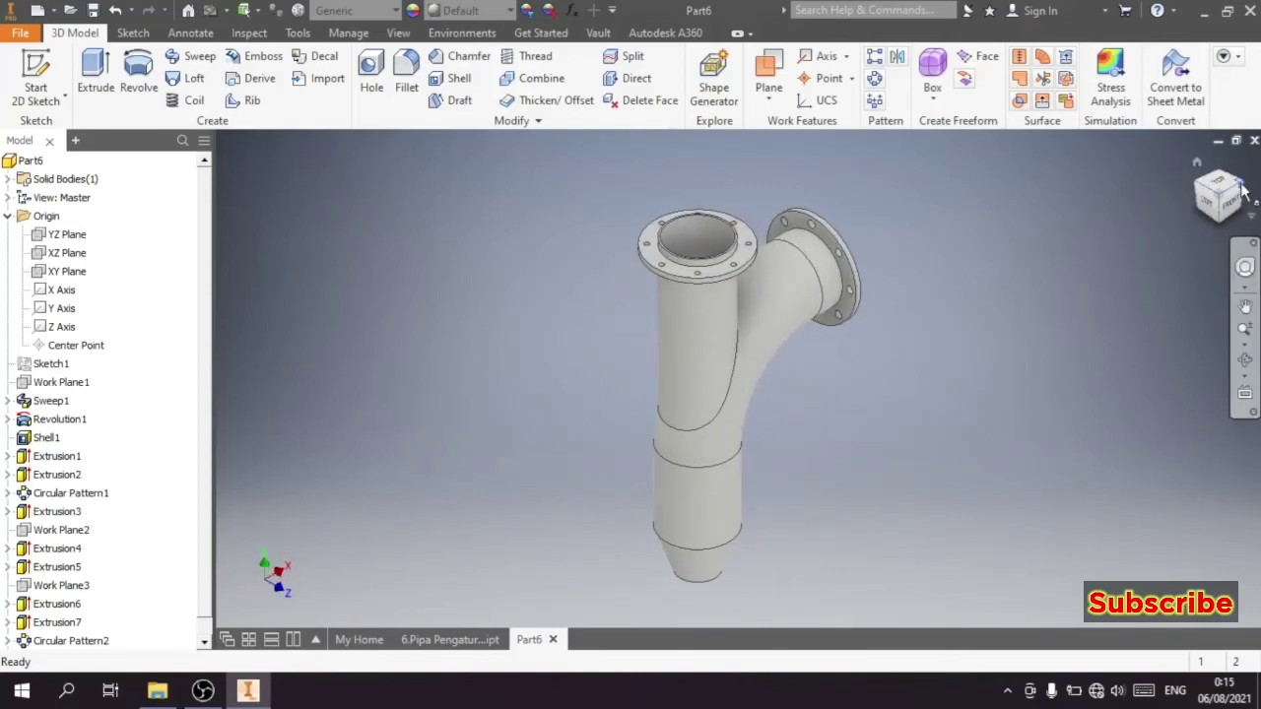
left_click(1243, 190)
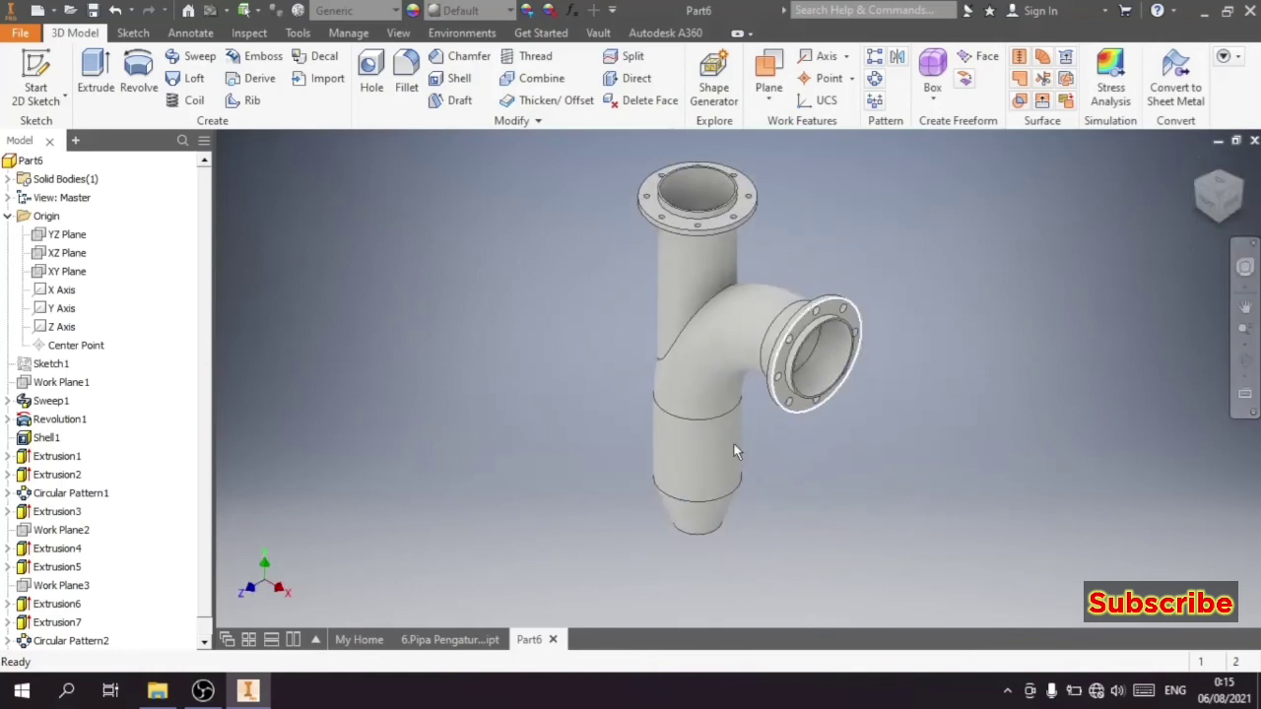
scroll(726, 436, "down", 2)
scroll(727, 435, "up", 3)
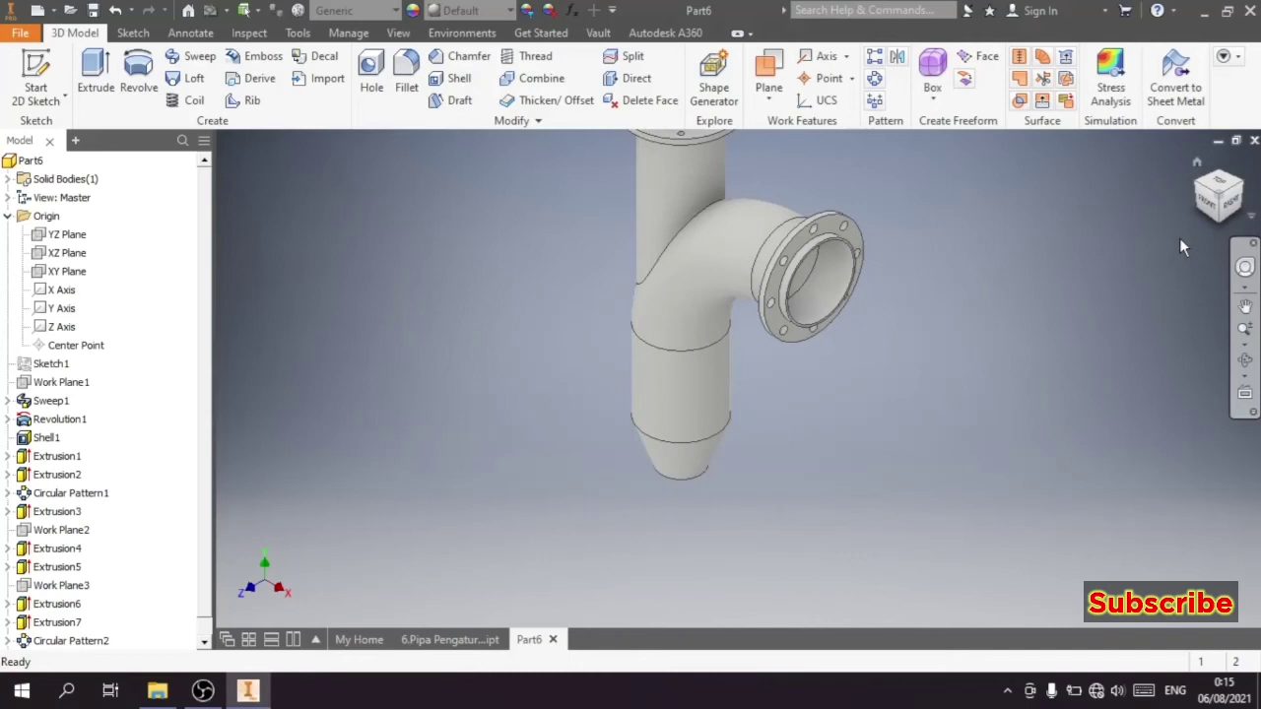
mouse_move(1218, 194)
middle_click_drag(1225, 229, 741, 683, "shift")
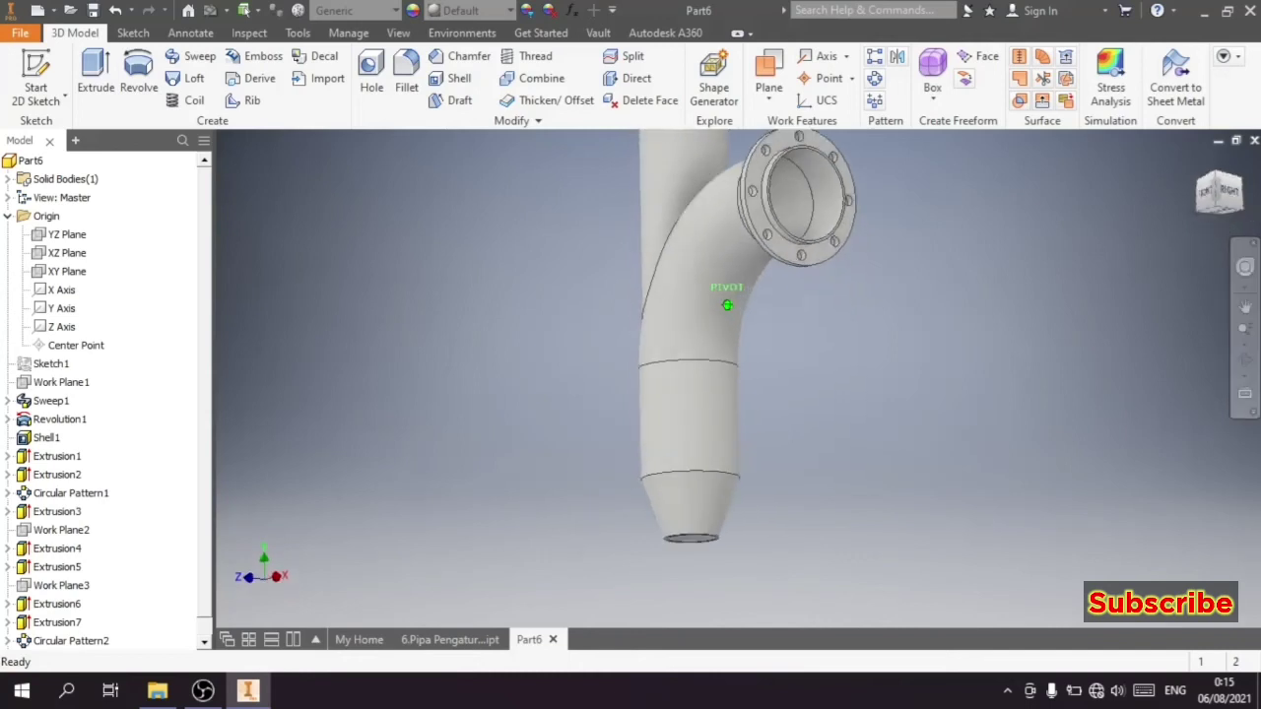
scroll(690, 576, "up", 3)
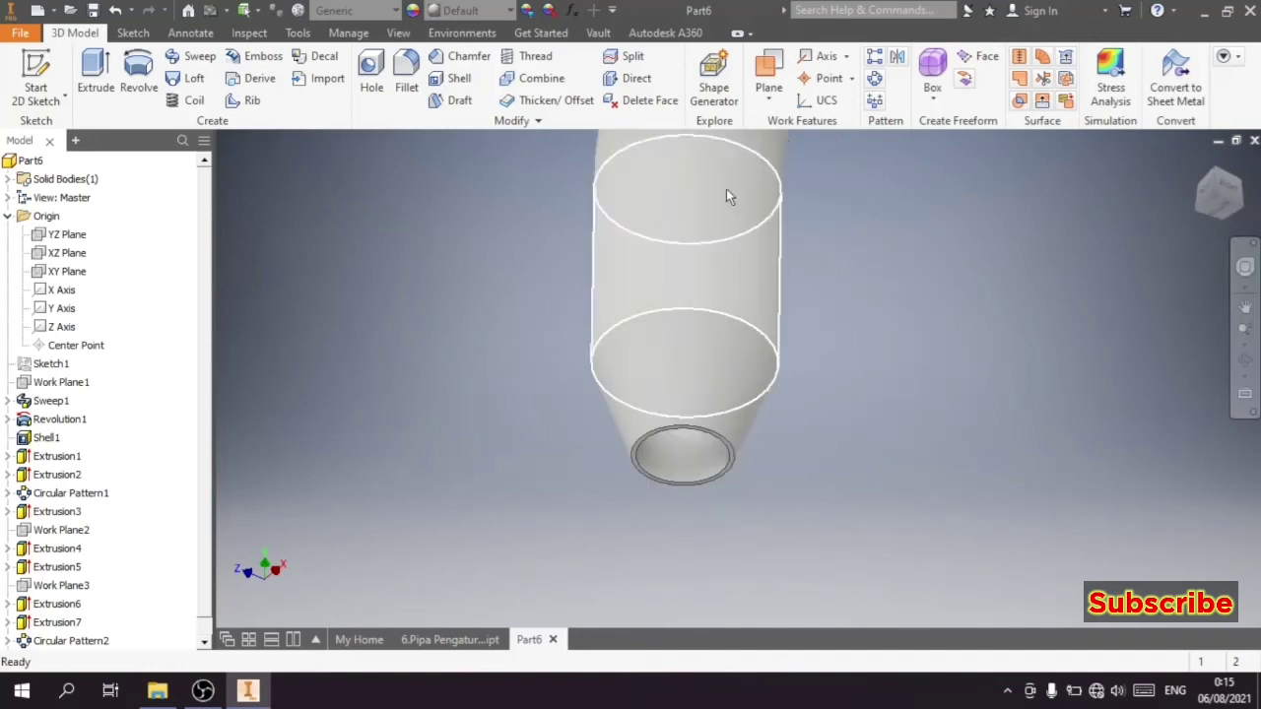
Step: Preview a new work plane offset -50 mm from the bottom opening's circular edge
left_click(769, 67)
scroll(639, 442, "up", 3)
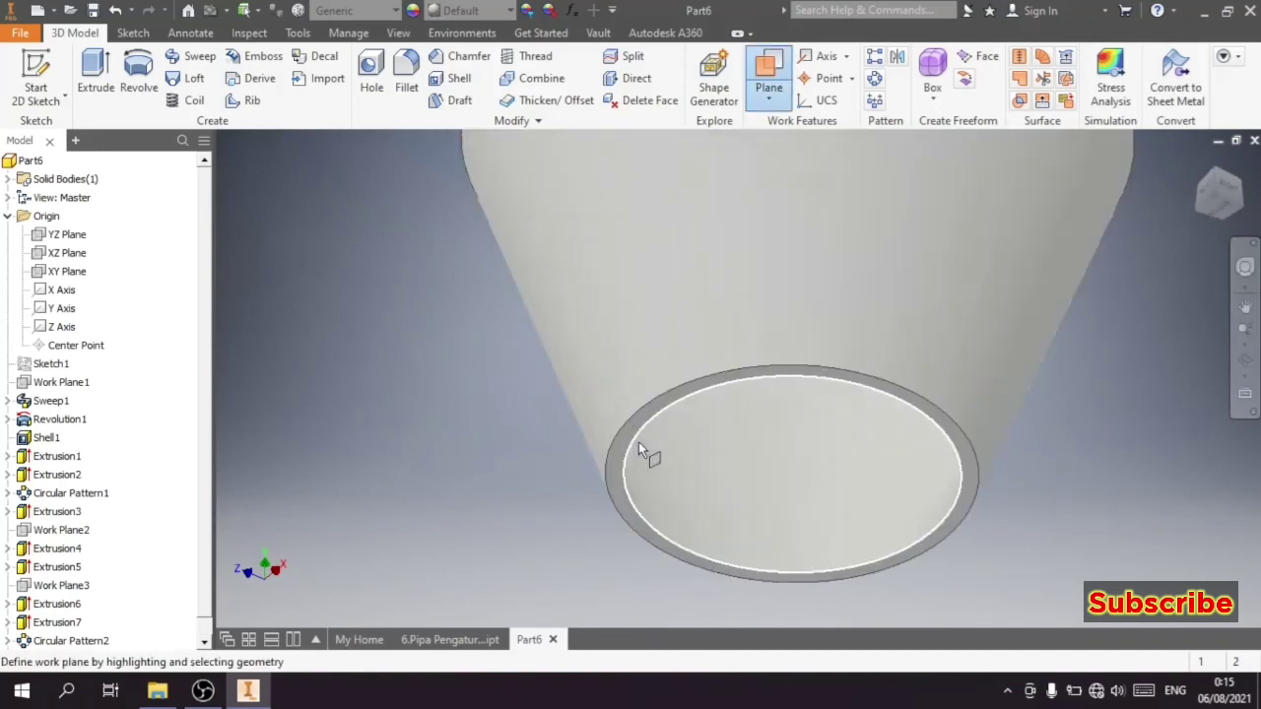
left_click(638, 442)
left_click_drag(600, 380, 591, 317)
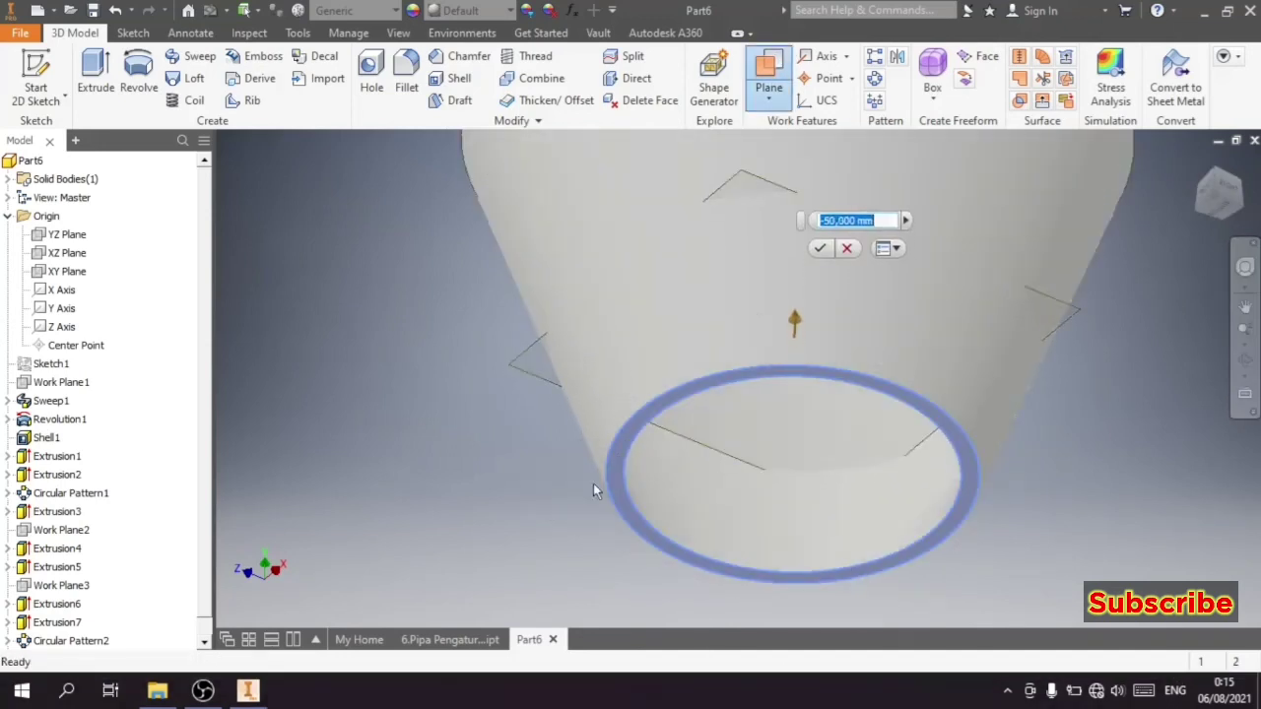
Step: Set the work plane's offset to -272.5 mm and create the plane
type("-")
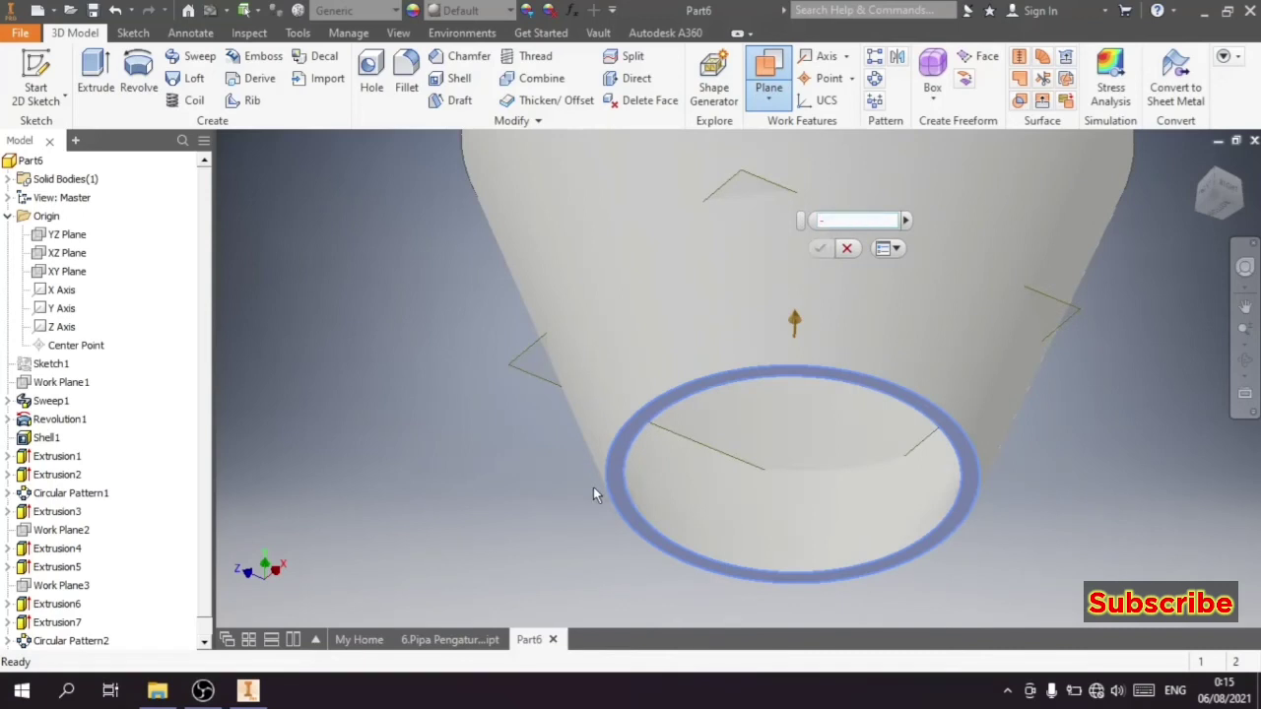
type("272.500")
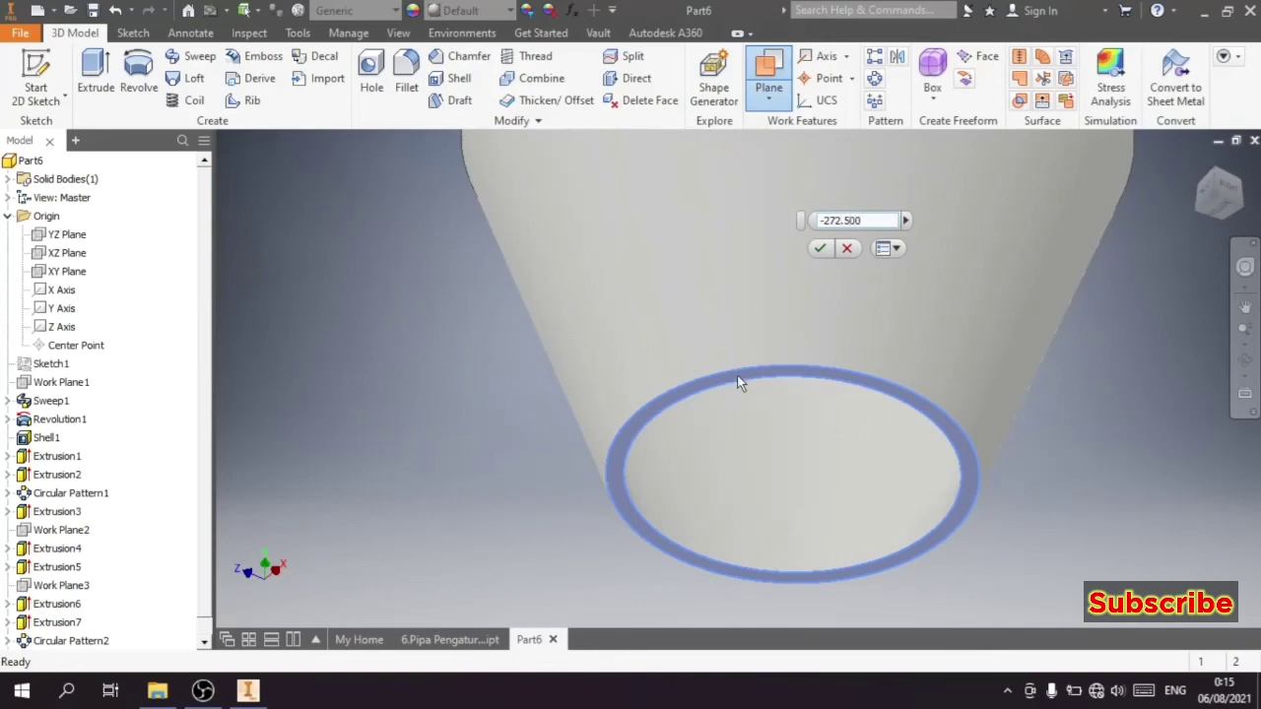
scroll(737, 375, "up", 3)
scroll(769, 430, "up", 2)
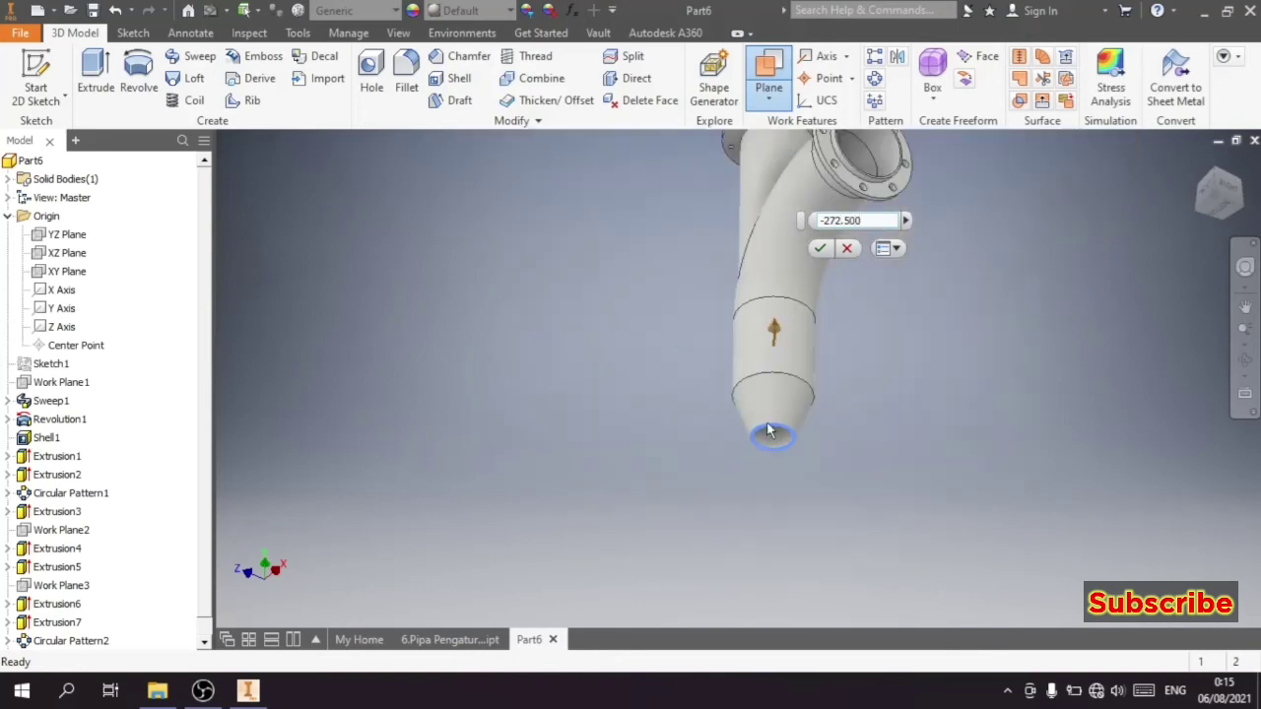
left_click(821, 248)
scroll(770, 335, "down", 2)
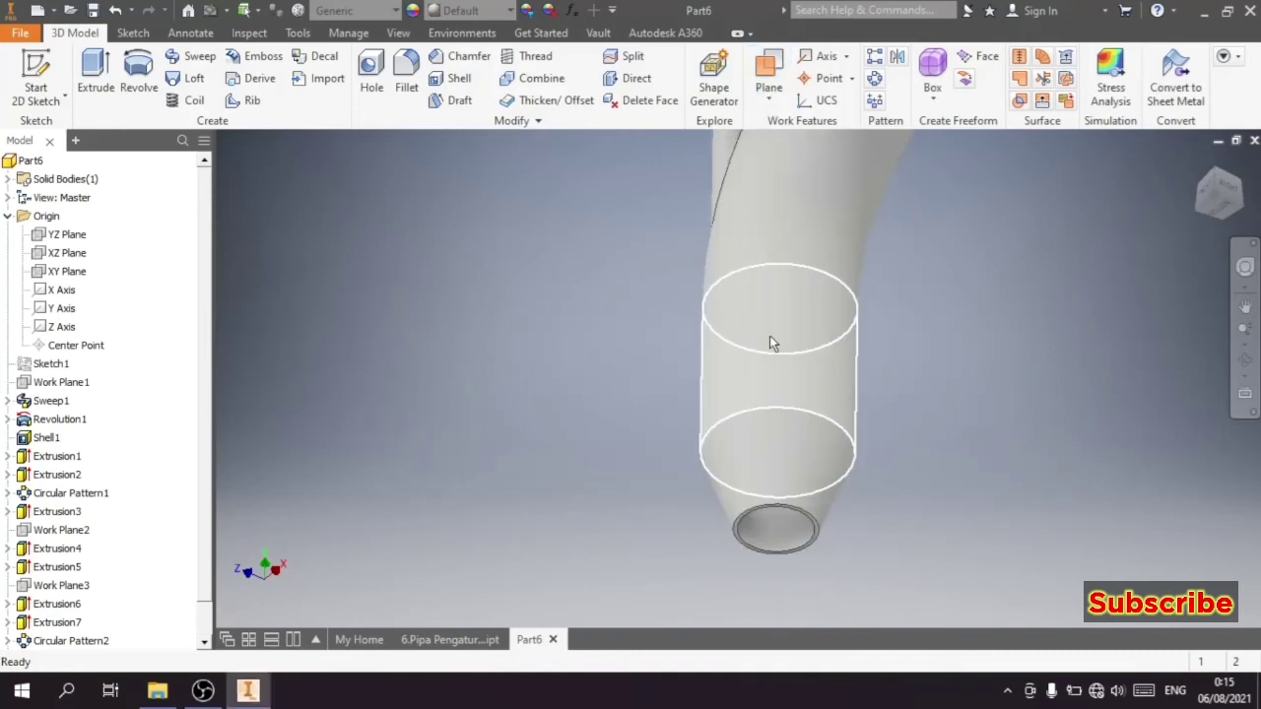
Step: Start a 2D sketch on the new work plane, oriented for drawing
left_click(786, 335)
left_click(838, 315)
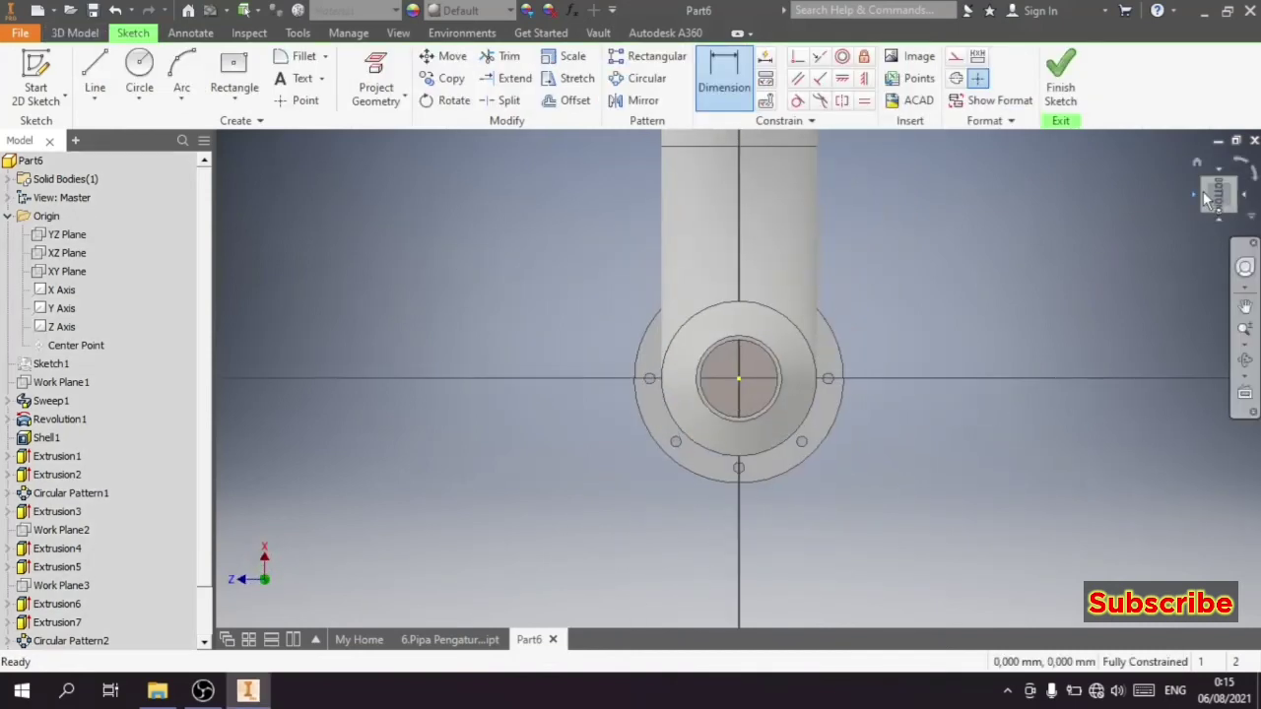
key("Escape")
left_click(1239, 162)
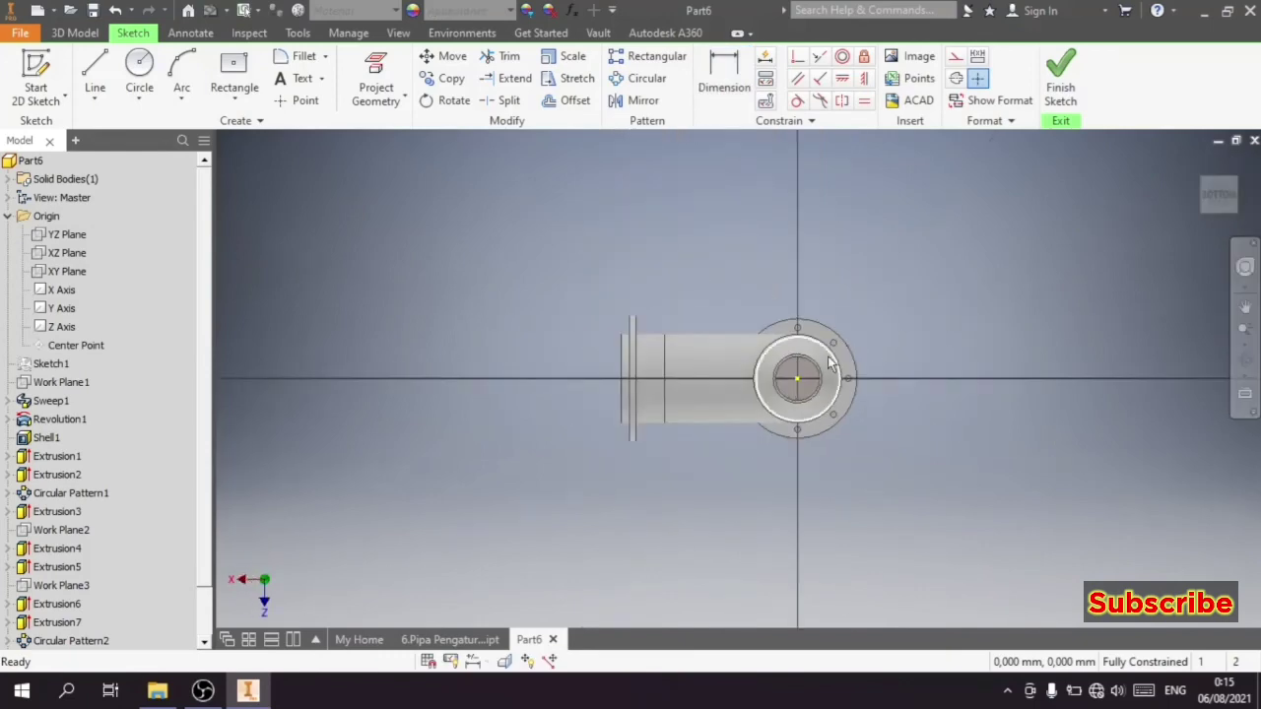
Step: Draw a 285 mm circle at the pipe centre and project the inner flange circle
left_click(139, 71)
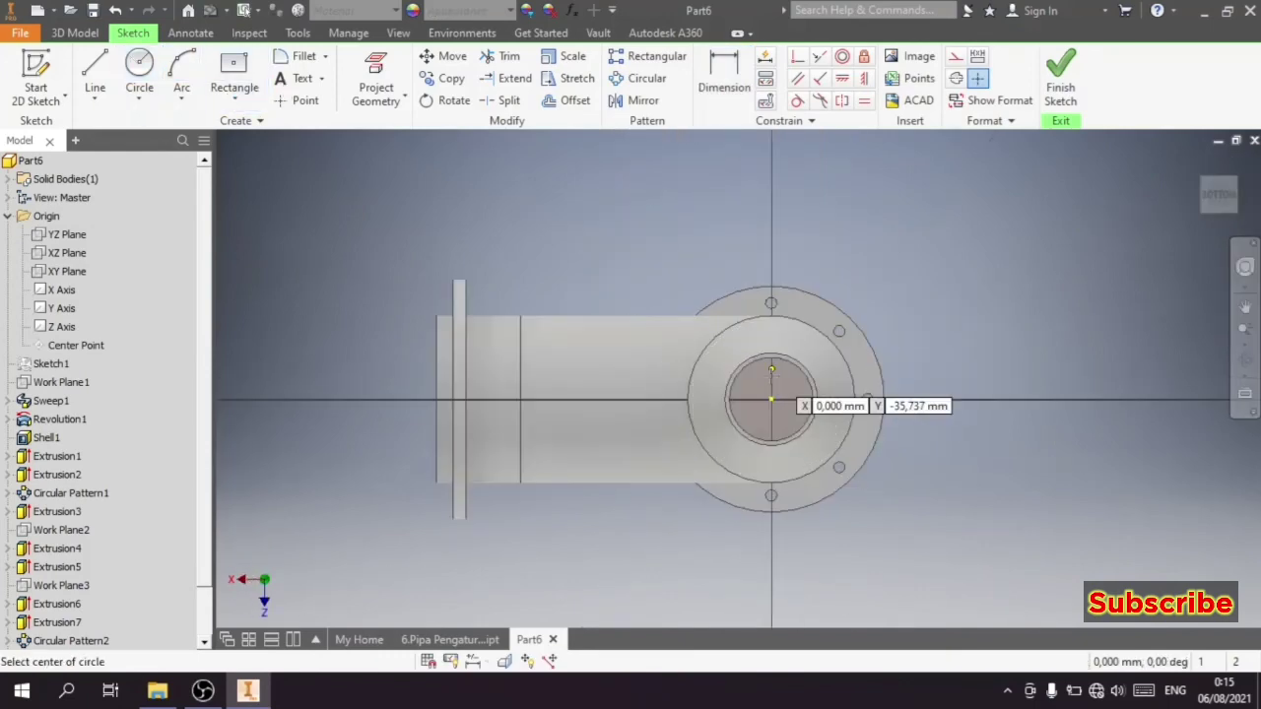
left_click(771, 399)
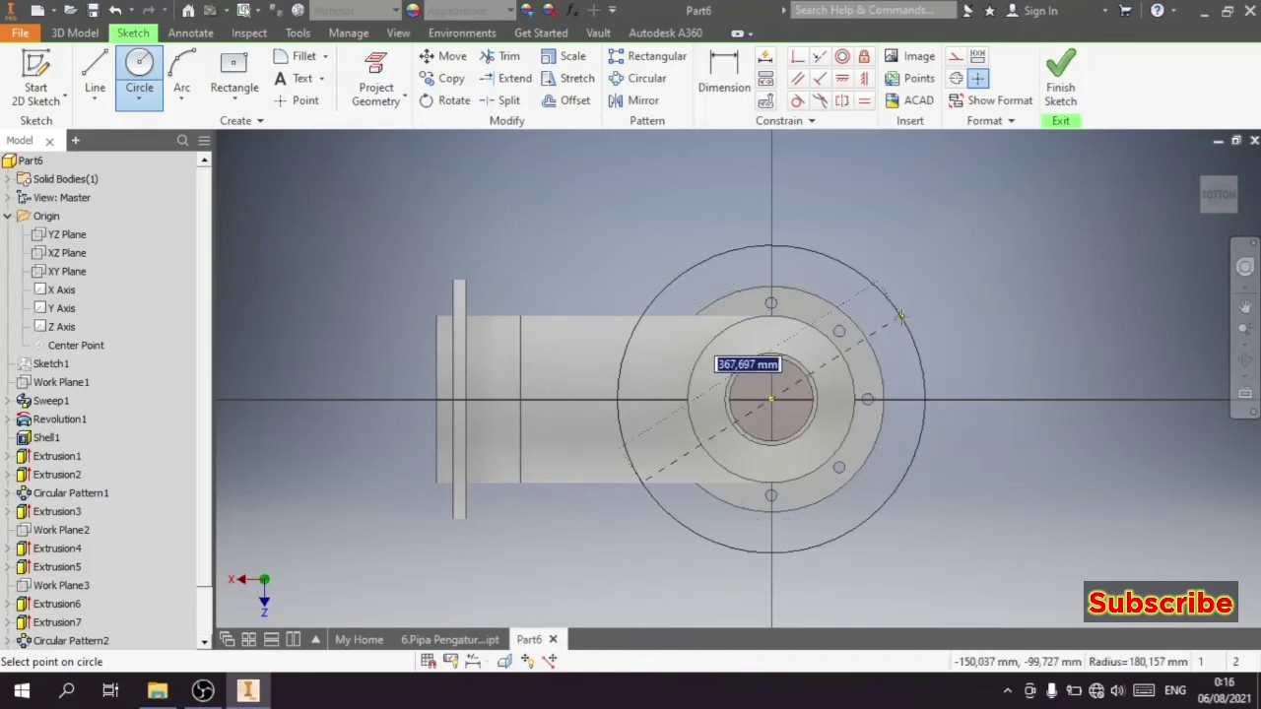
type("285")
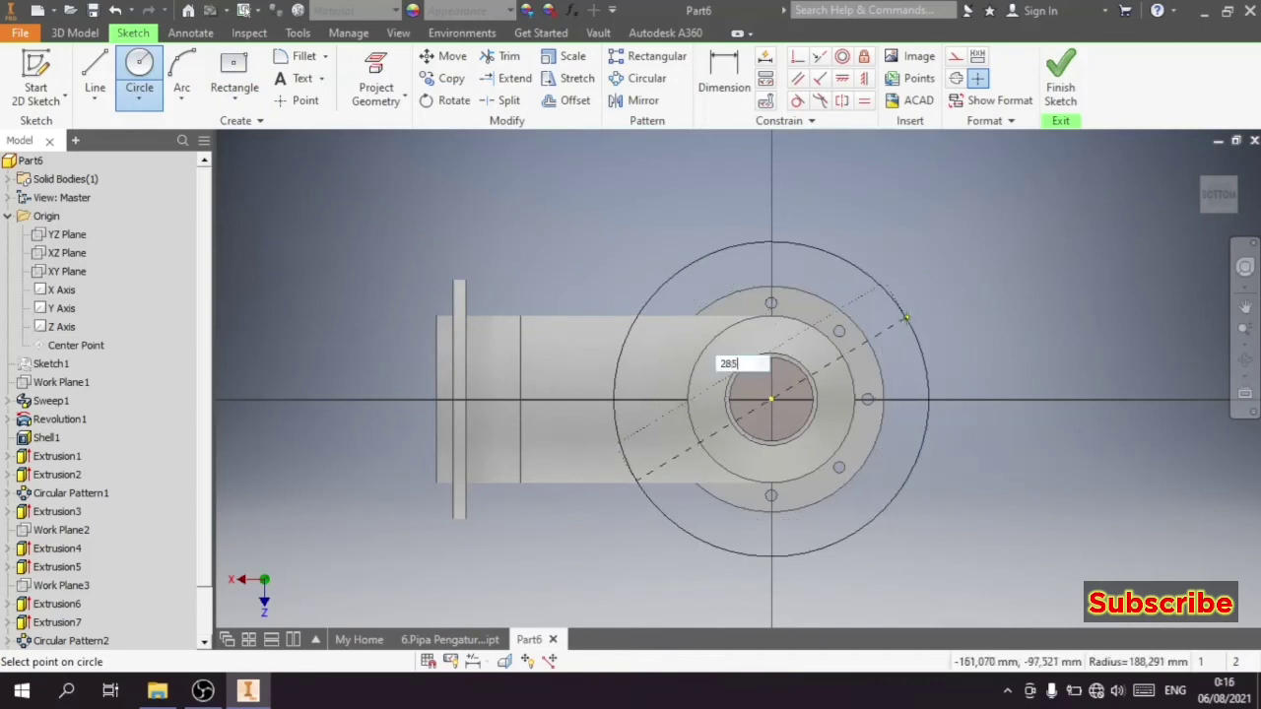
key("Return")
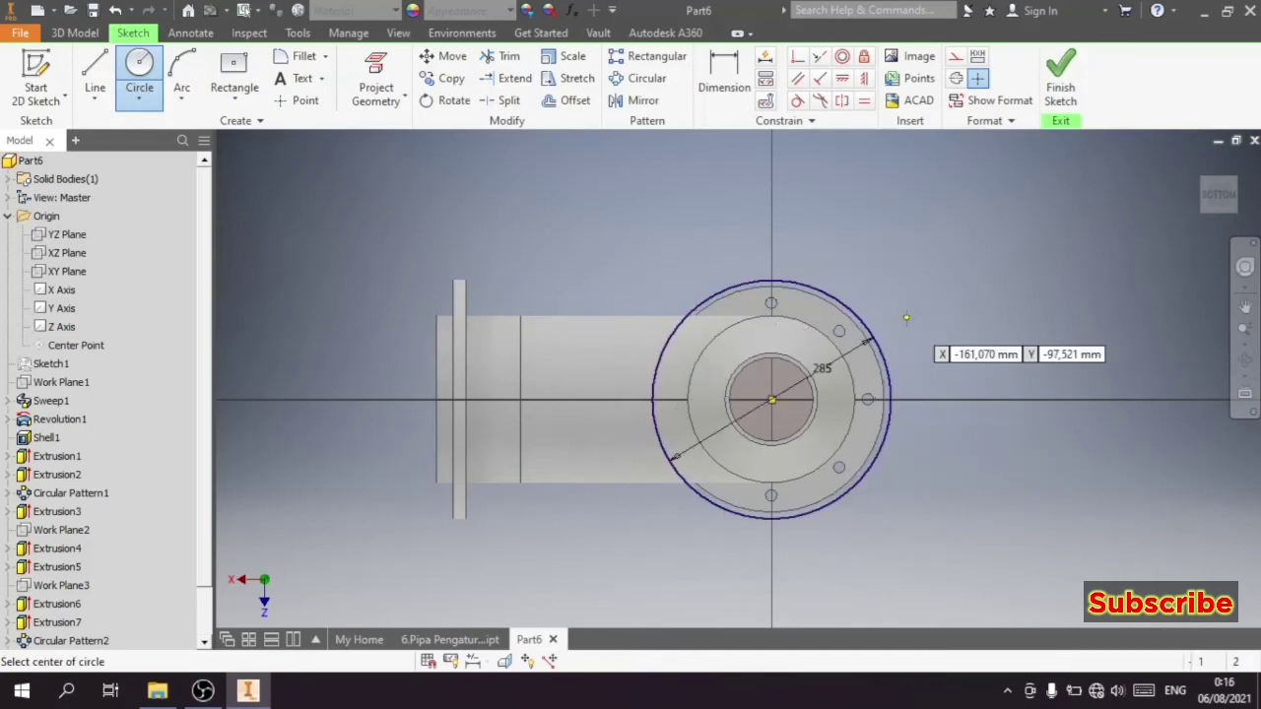
right_click(909, 296)
left_click(965, 297)
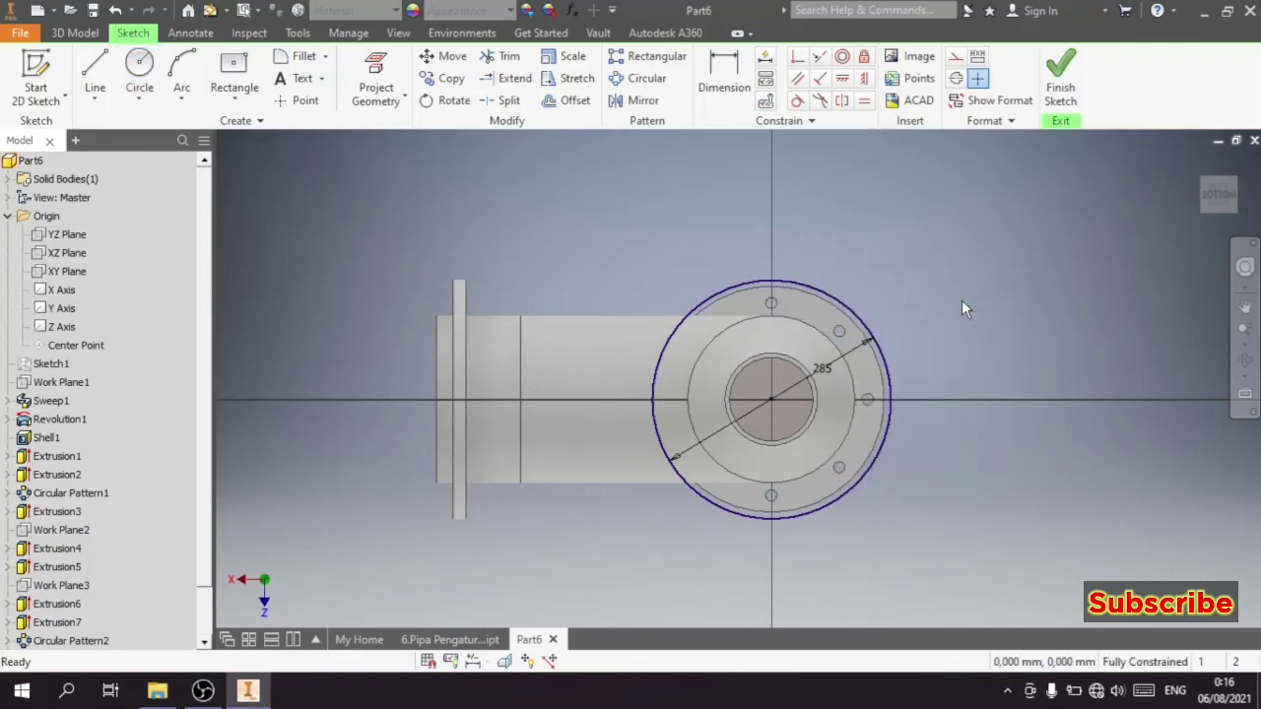
left_click(505, 661)
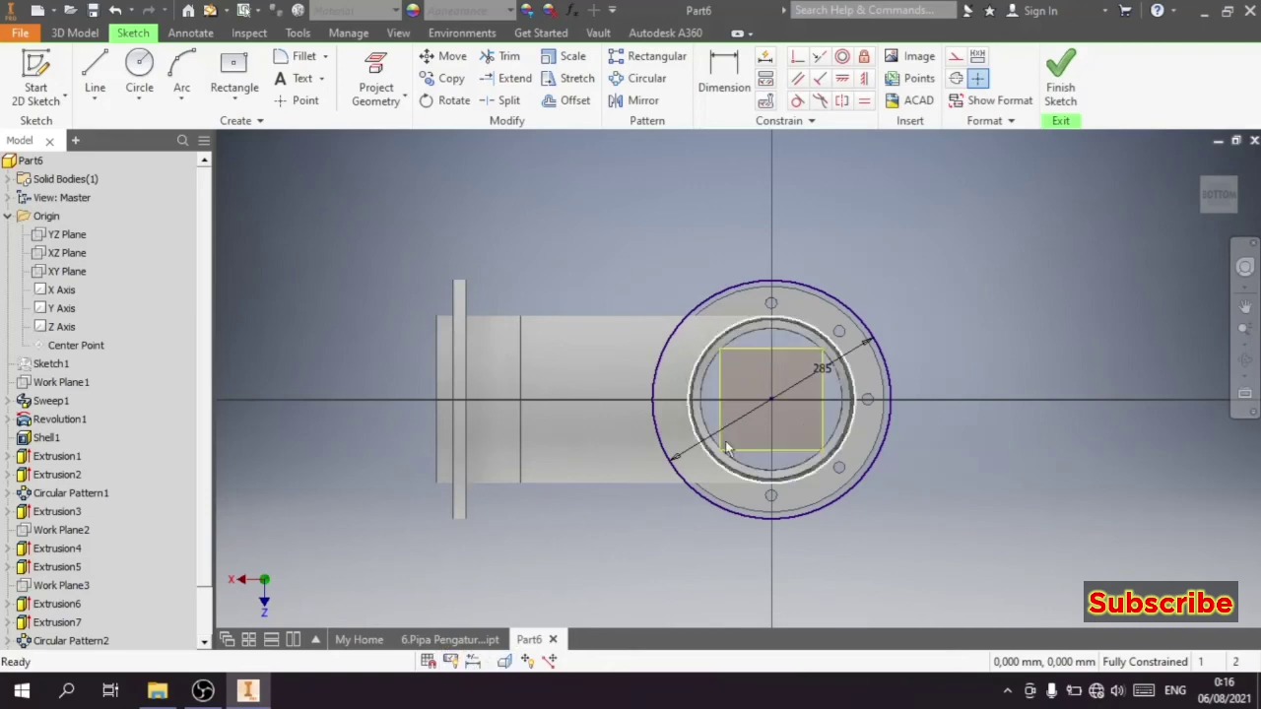
scroll(841, 313, "down", 3)
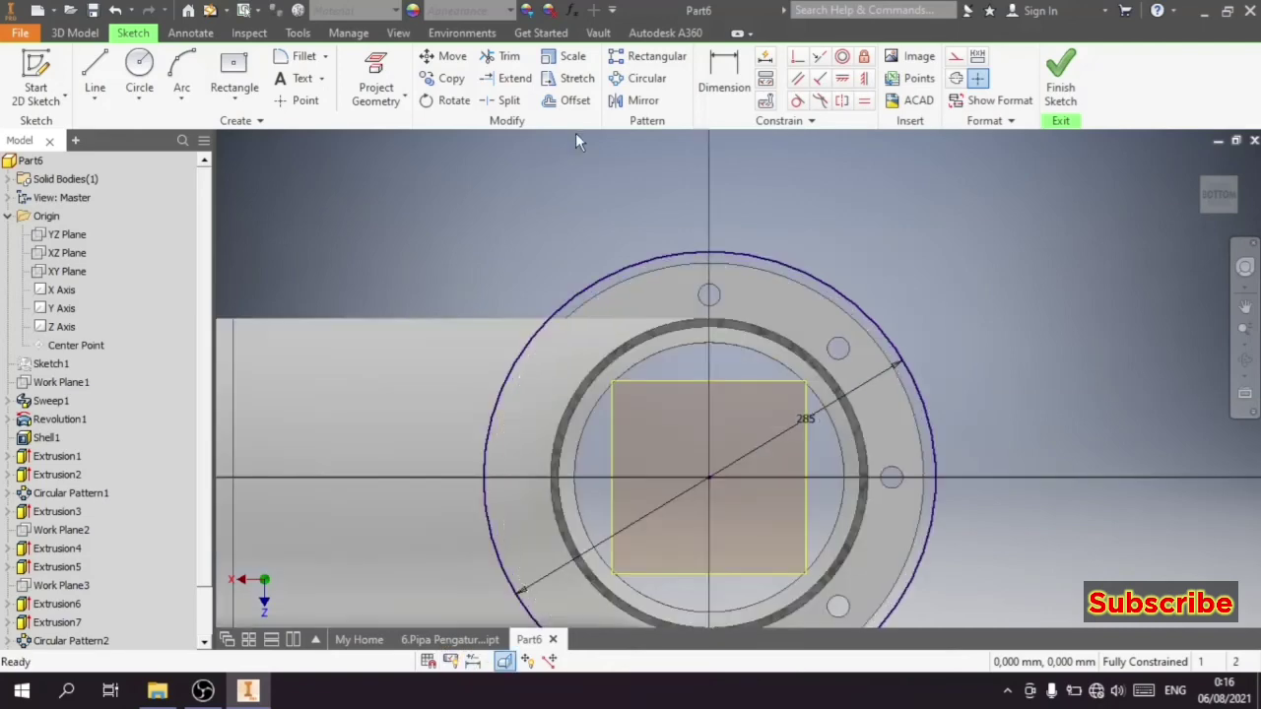
left_click(374, 65)
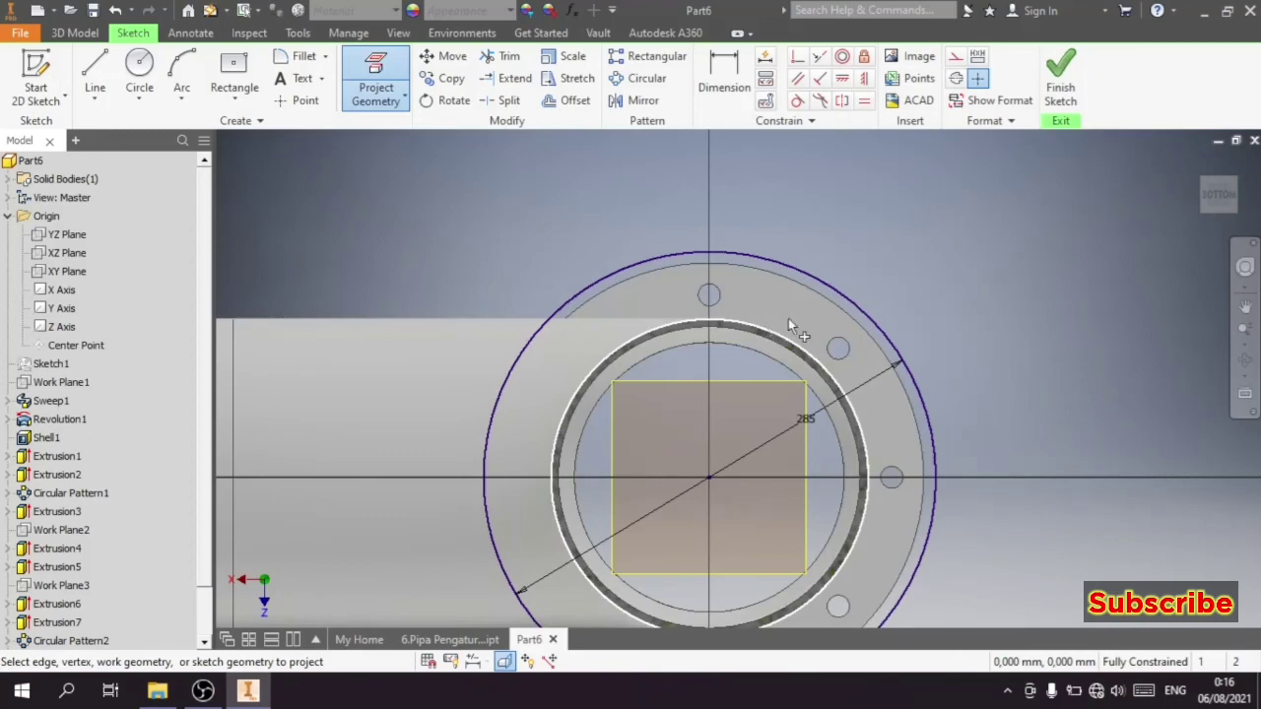
left_click(788, 320)
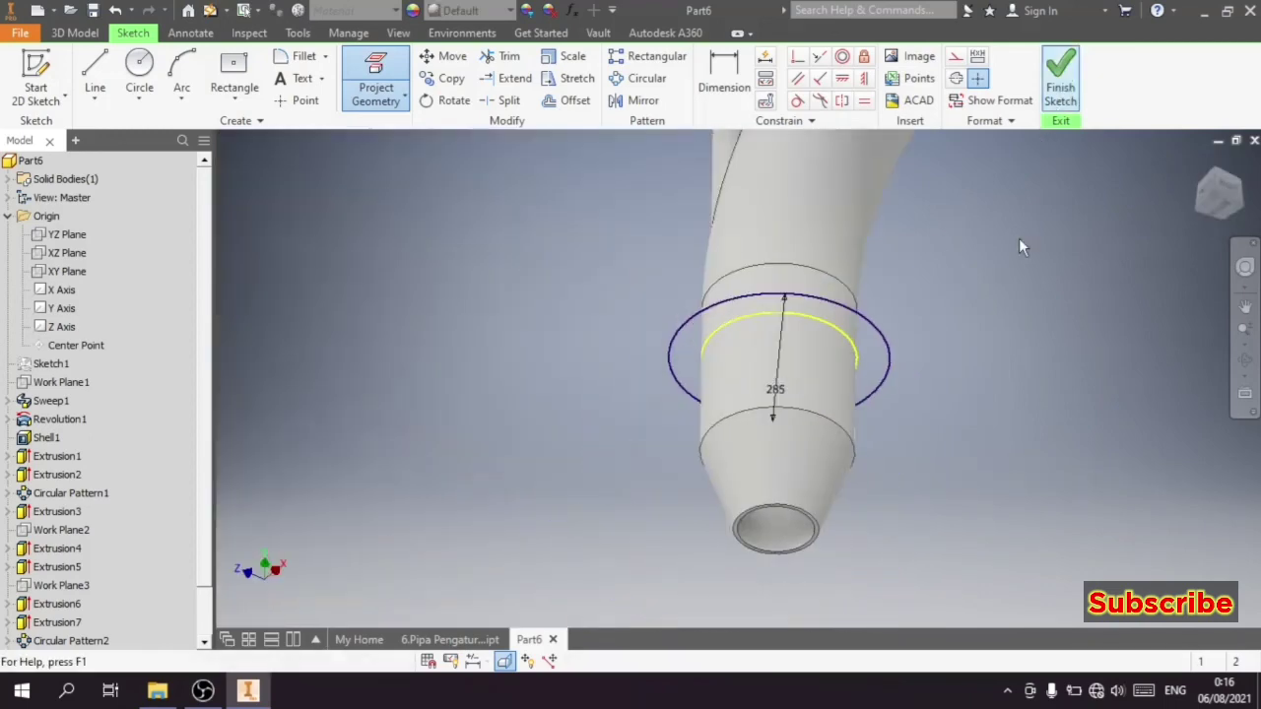
Step: Extrude the ring between the circles into a 15 mm flange and select its top face
left_click(96, 79)
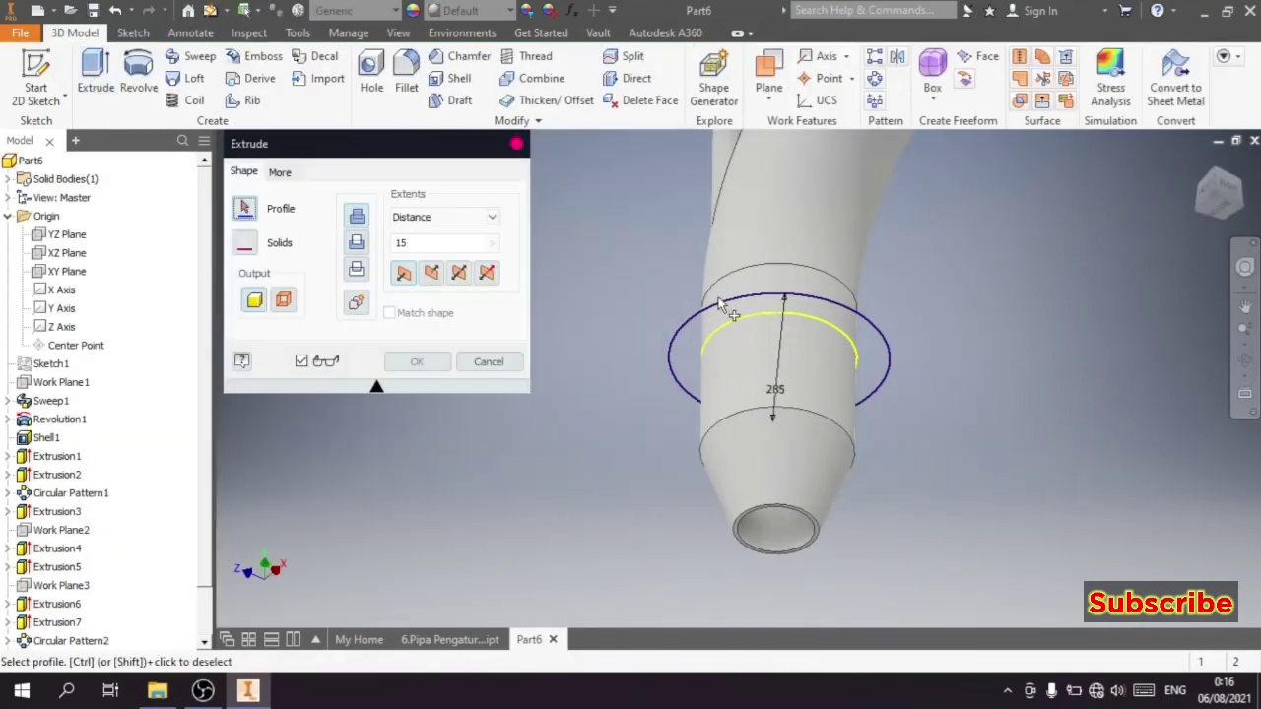
left_click(756, 311)
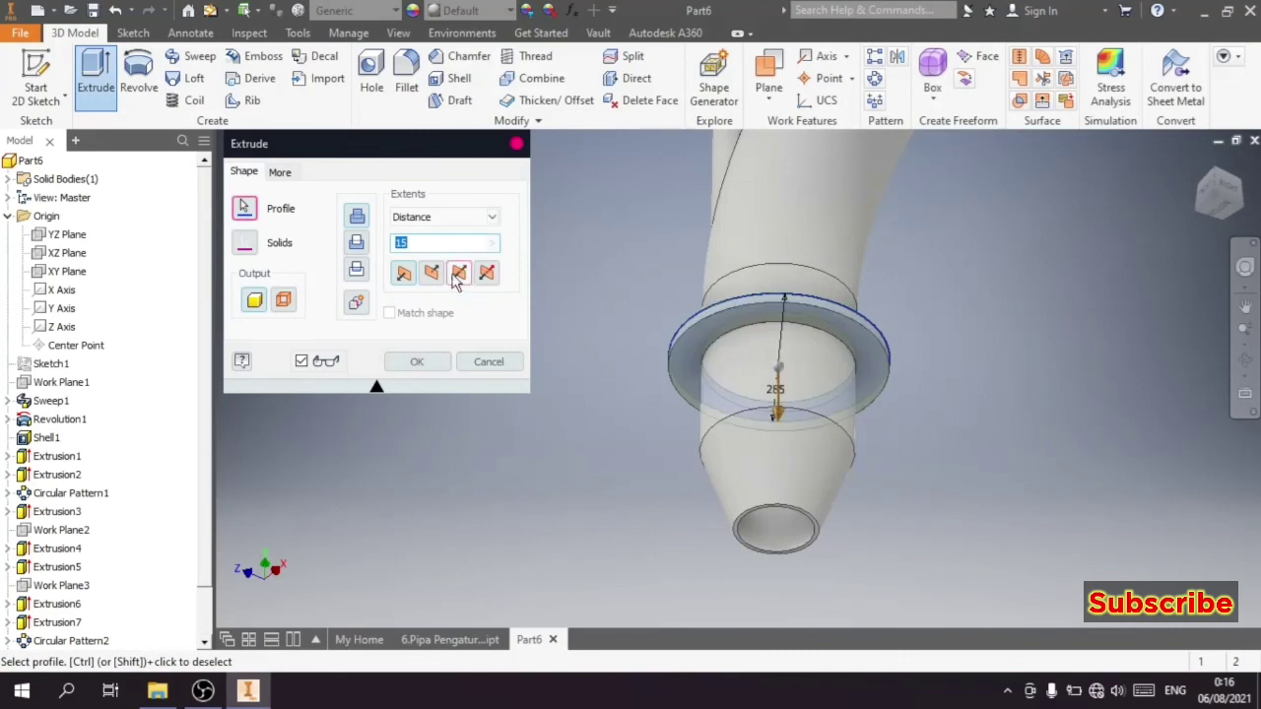
left_click(422, 361)
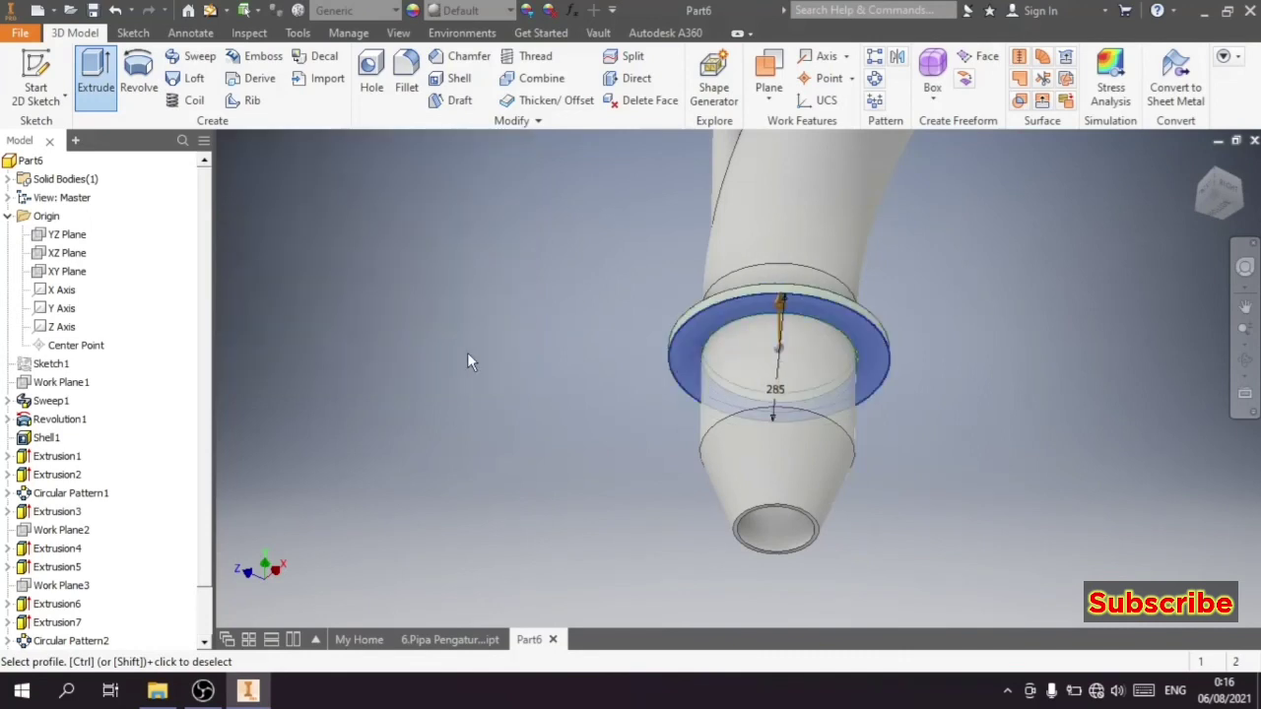
left_click(1219, 180)
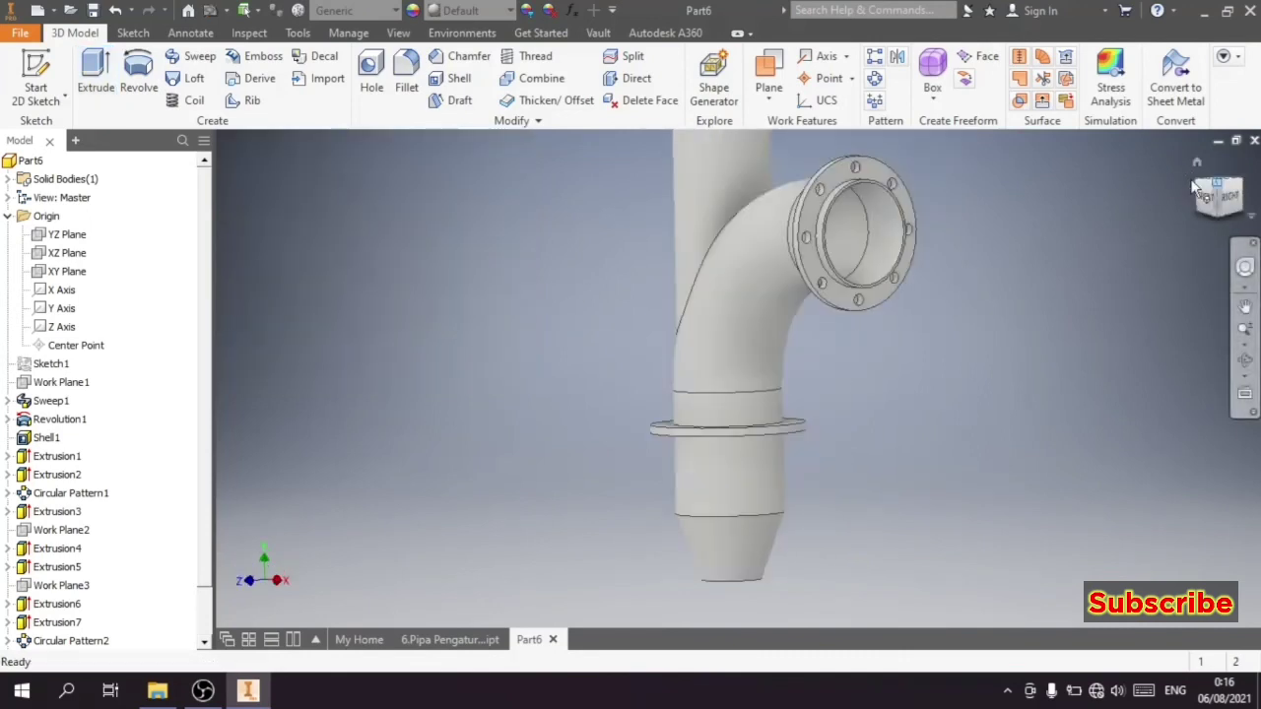
scroll(727, 463, "up", 5)
scroll(727, 463, "down", 5)
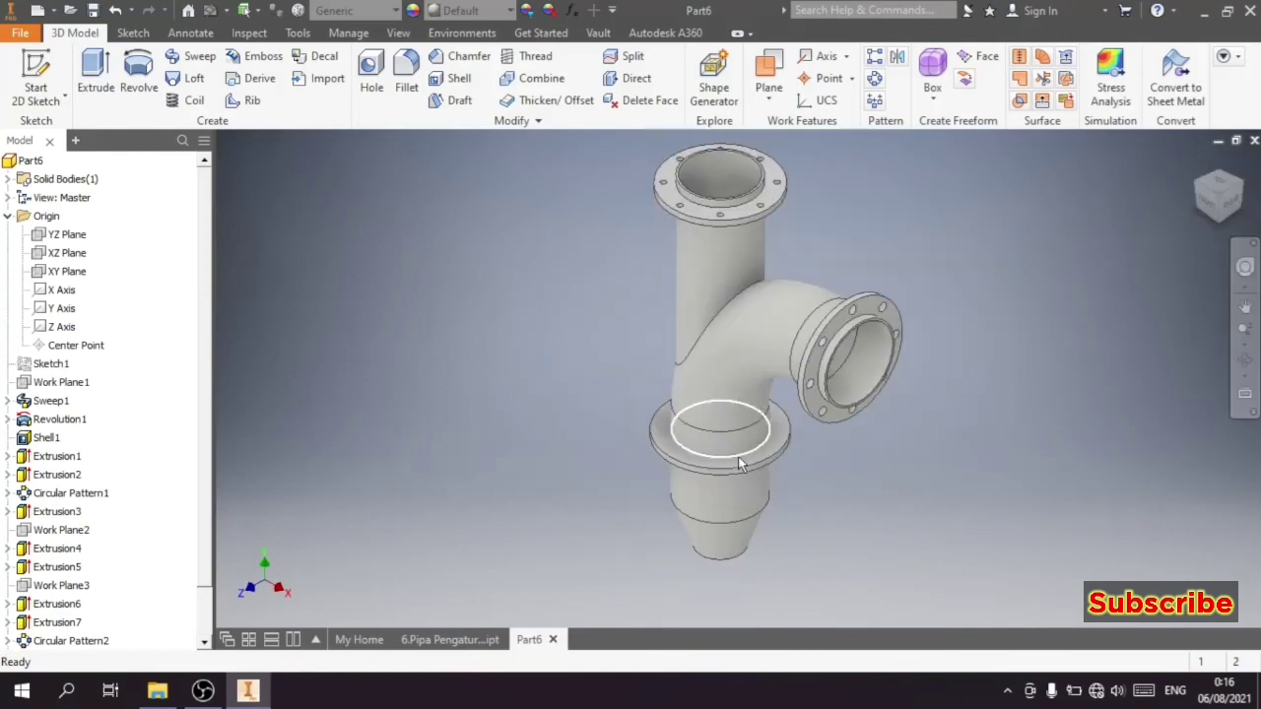
left_click(738, 456)
scroll(666, 437, "up", 6)
Step: Sketch a 20 mm circle on the lower flange face
left_click(743, 422)
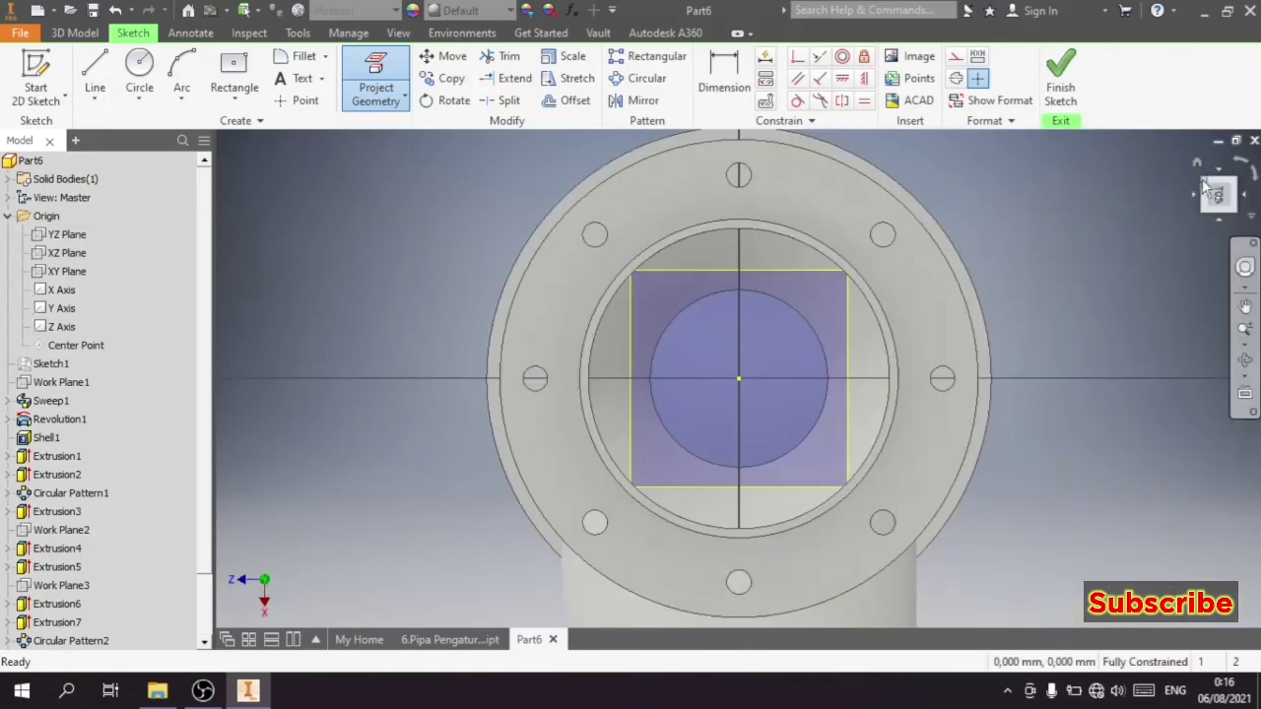
left_click(1238, 170)
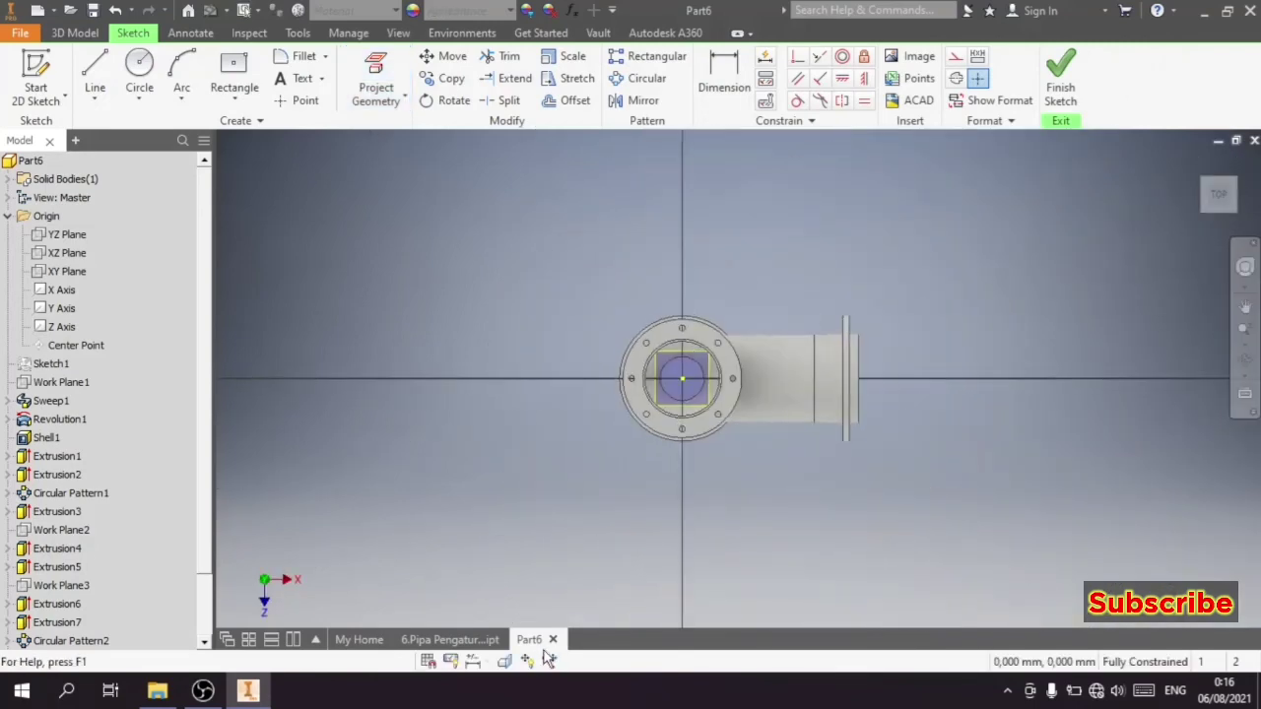
scroll(624, 374, "up", 5)
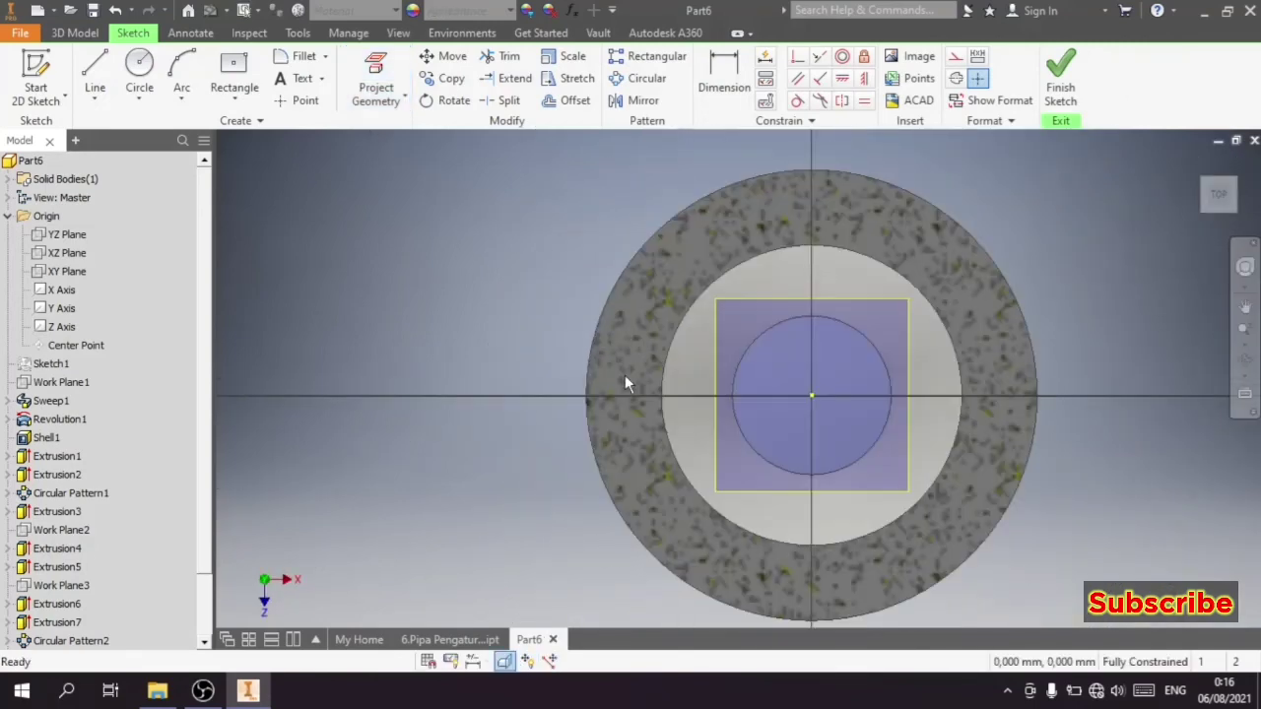
left_click(139, 67)
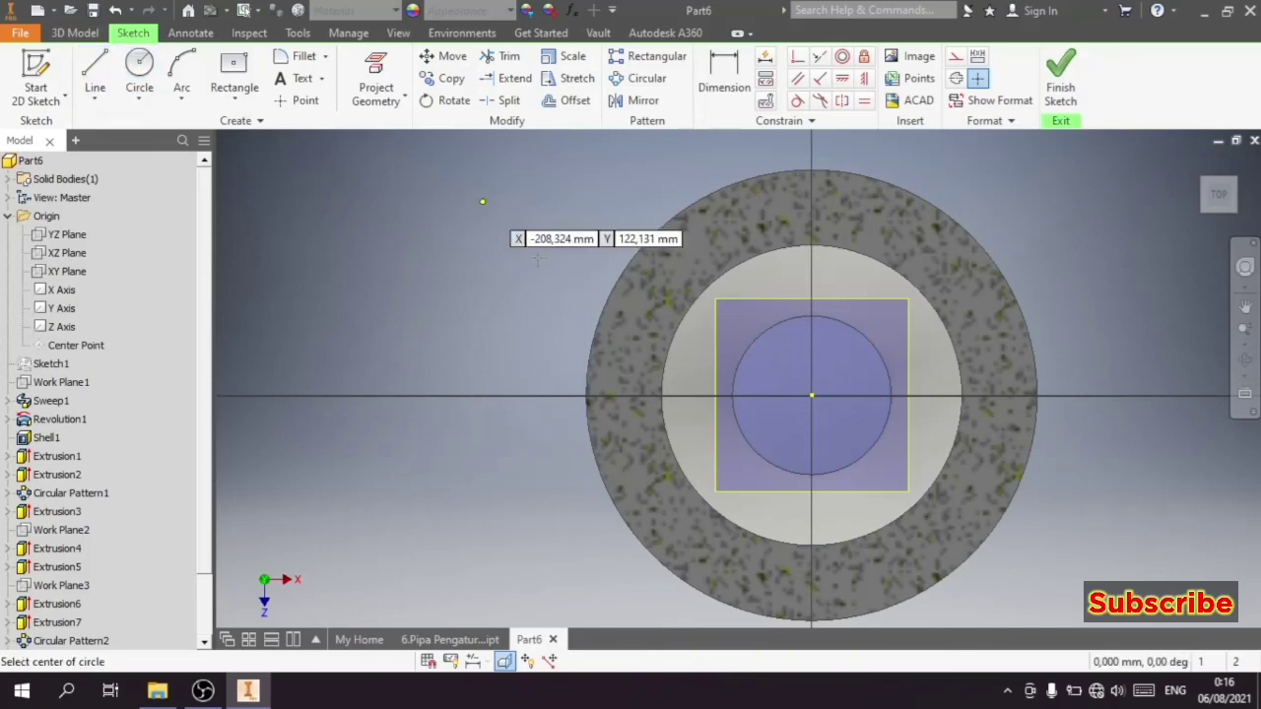
left_click(626, 395)
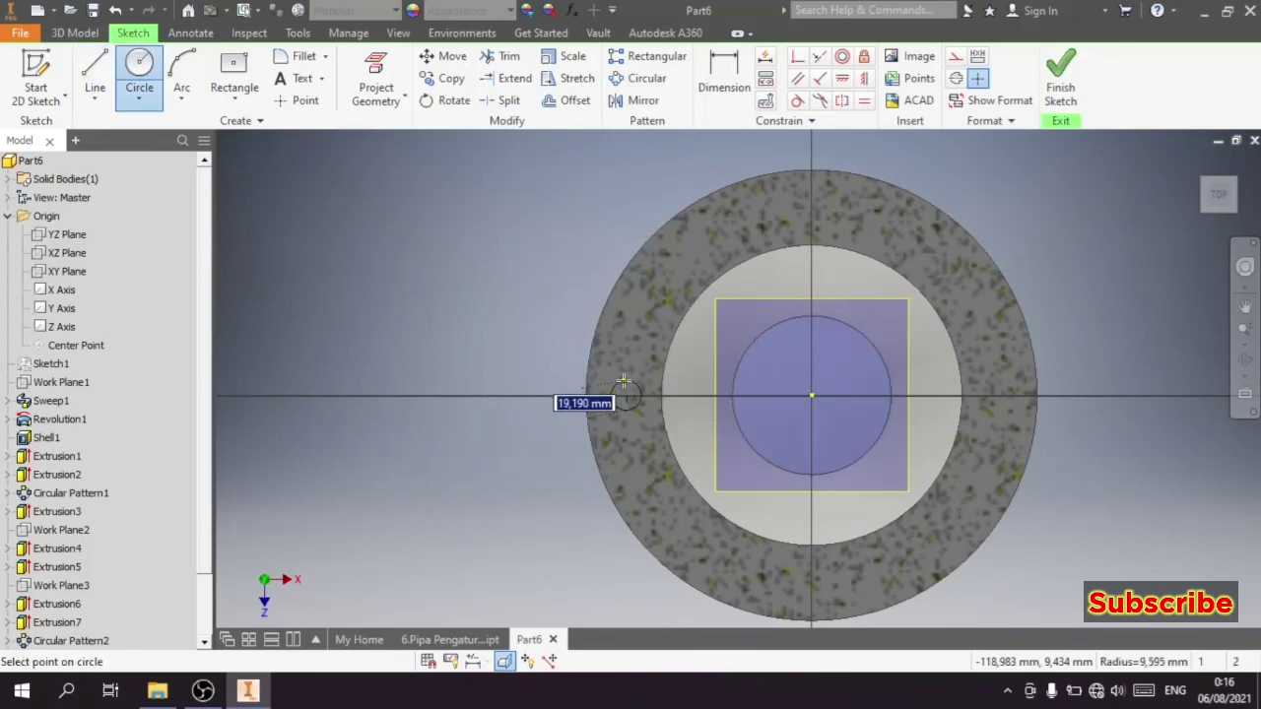
type("20")
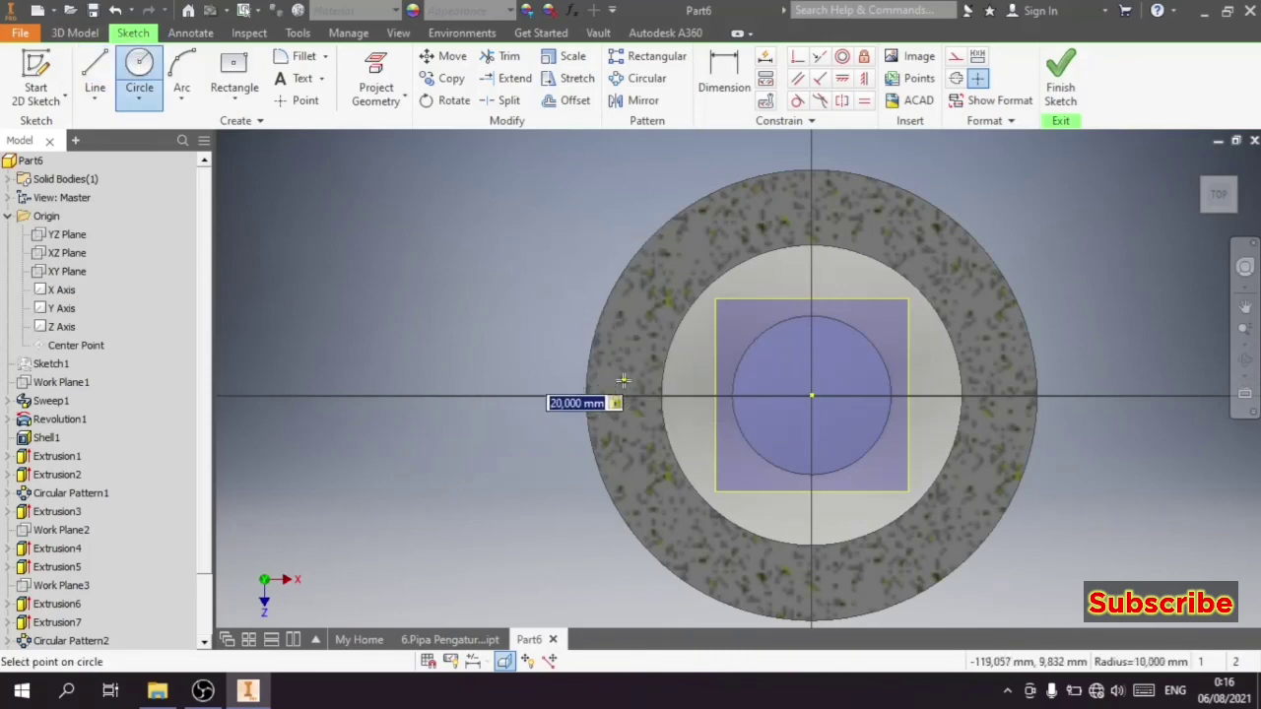
key("Return")
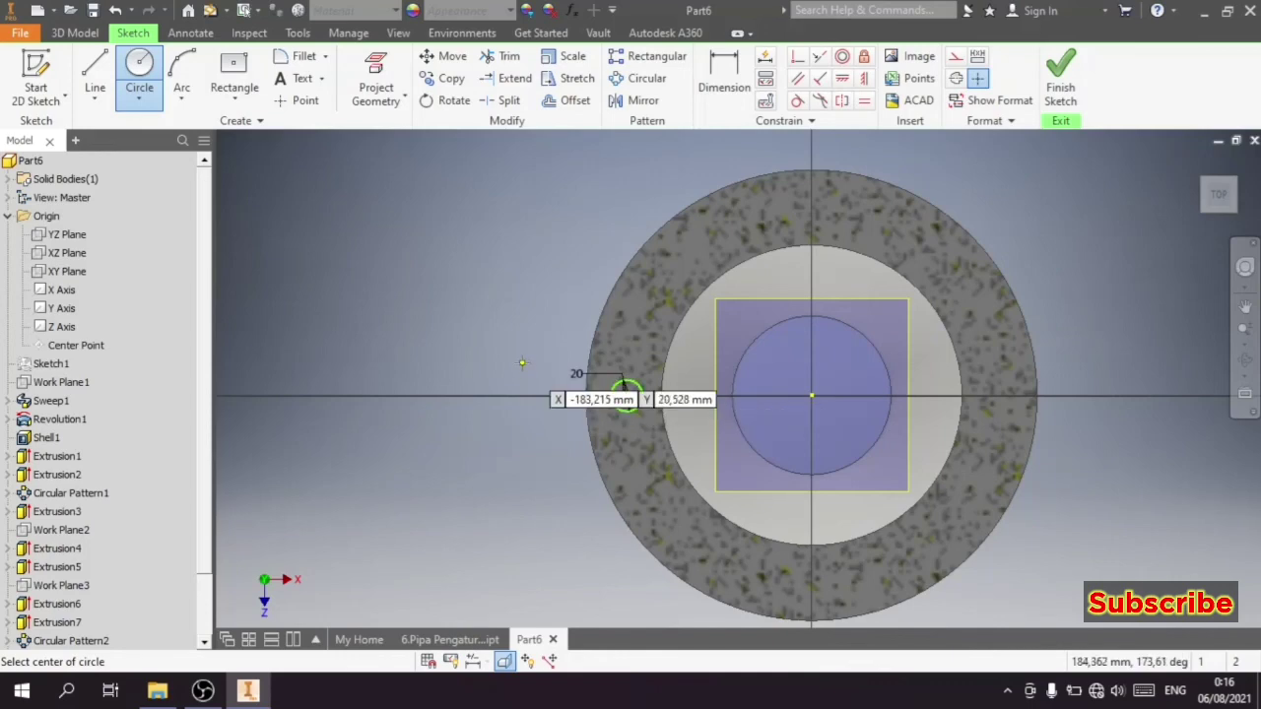
Step: Align the circle horizontally with the pipe centre, dimension it 122 mm away, and finish
left_click(844, 81)
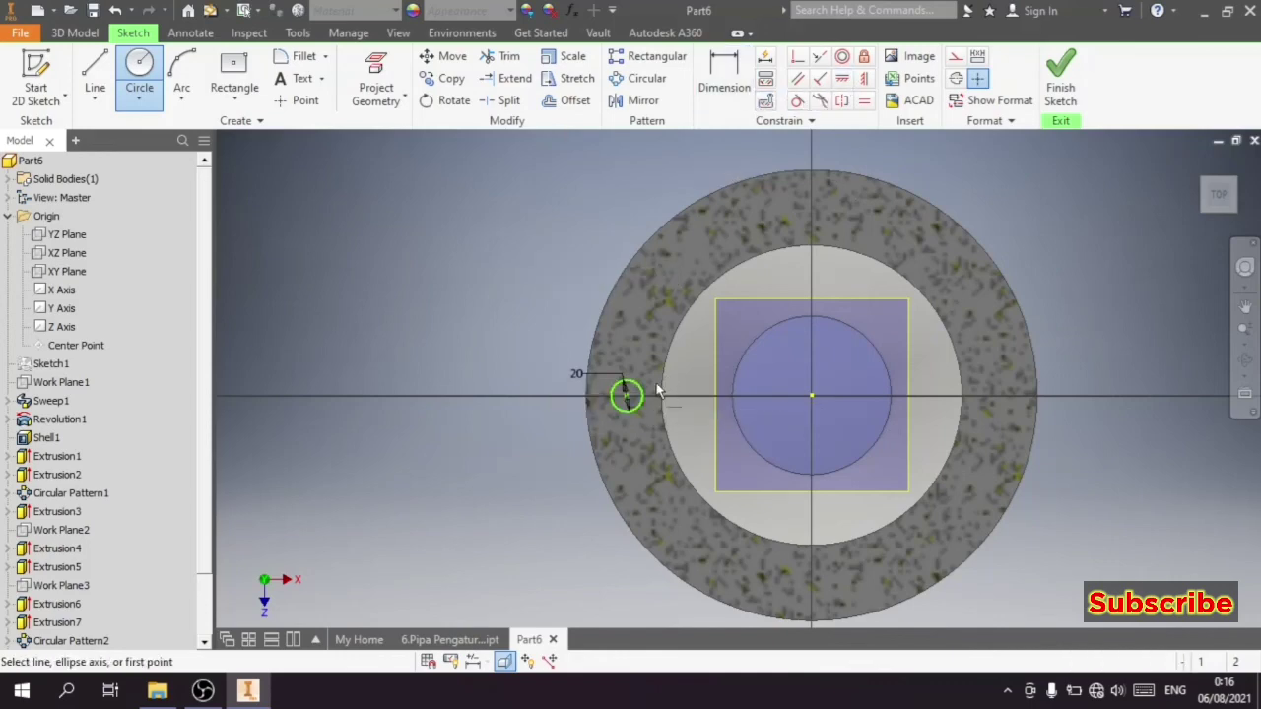
left_click(626, 395)
left_click(813, 395)
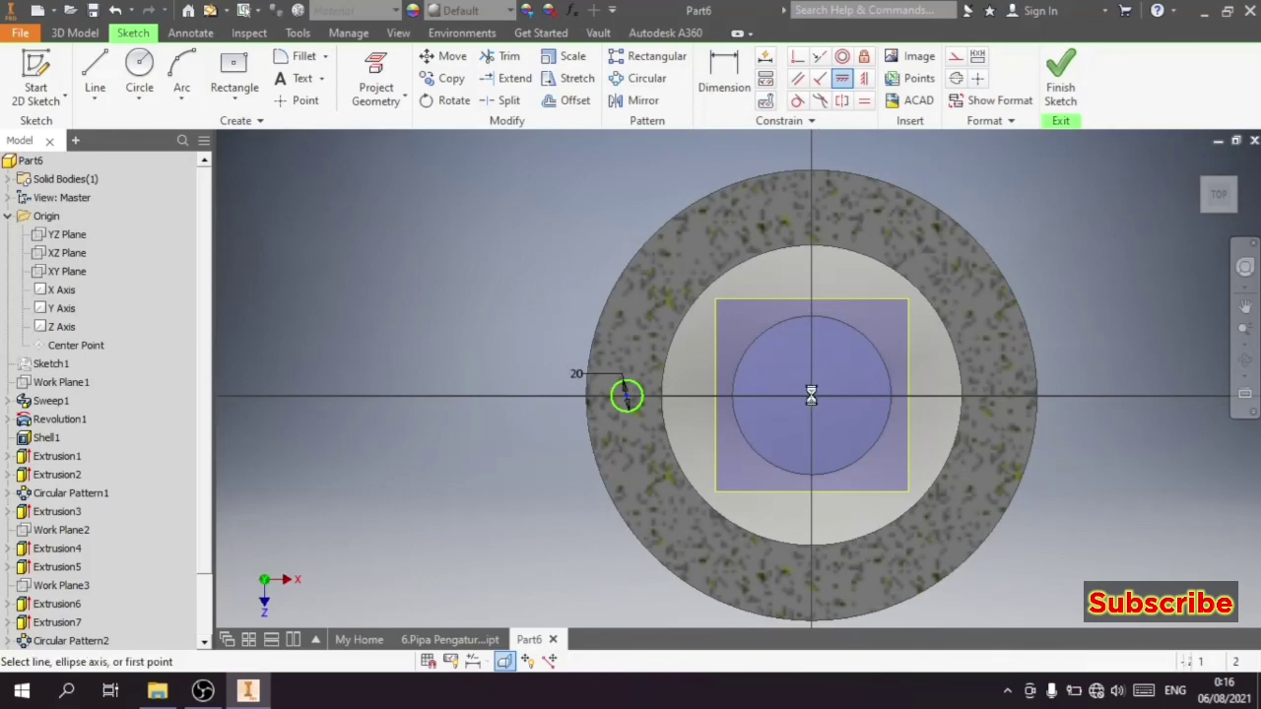
key("Escape")
left_click(744, 94)
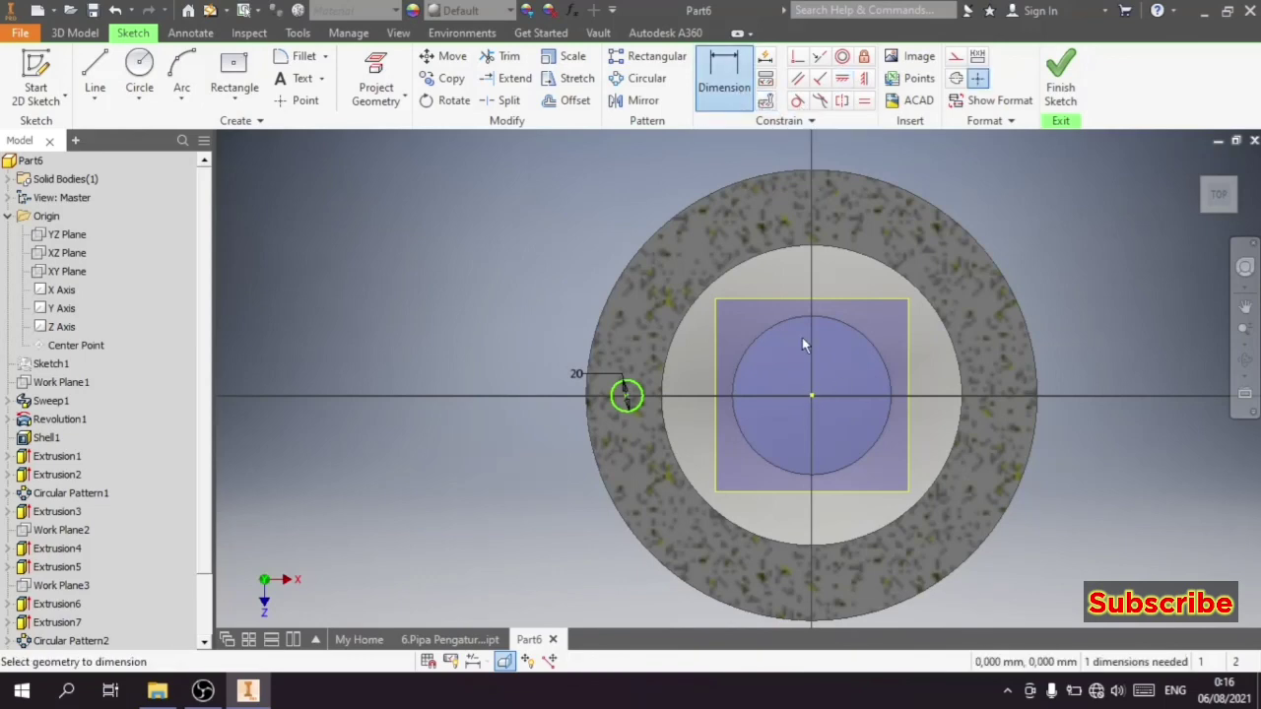
left_click(812, 396)
left_click(627, 395)
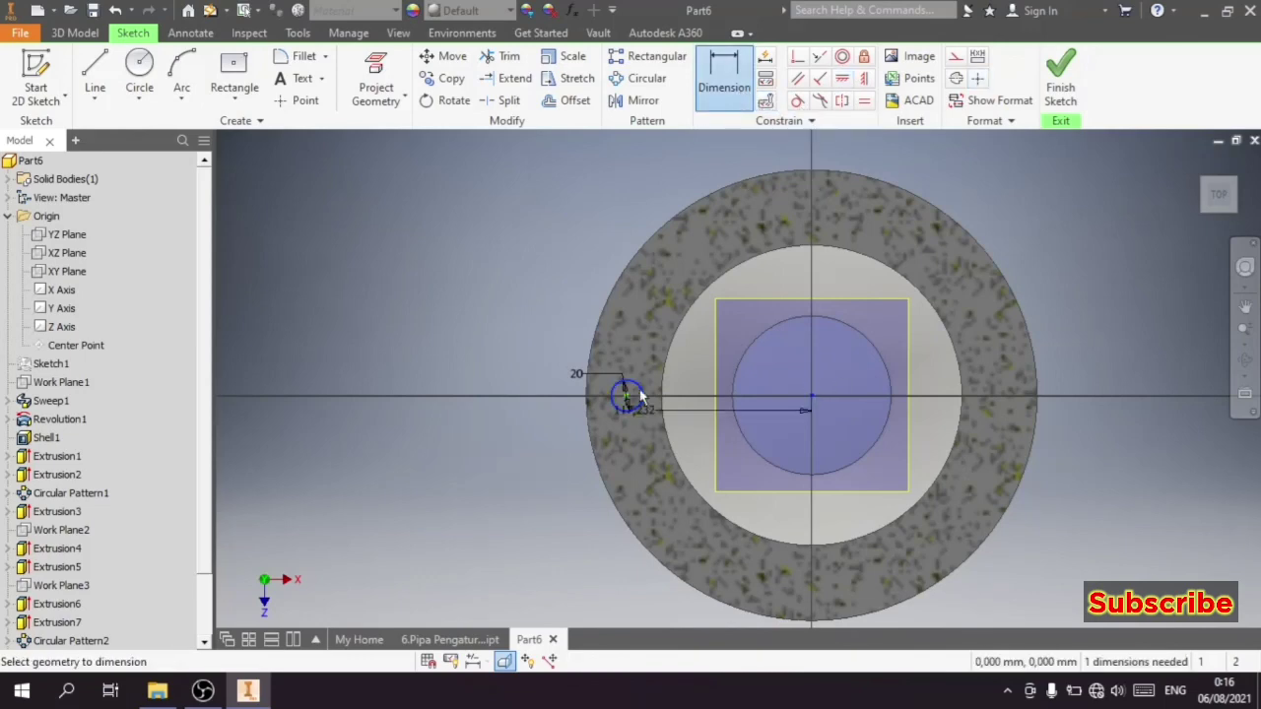
left_click(702, 150)
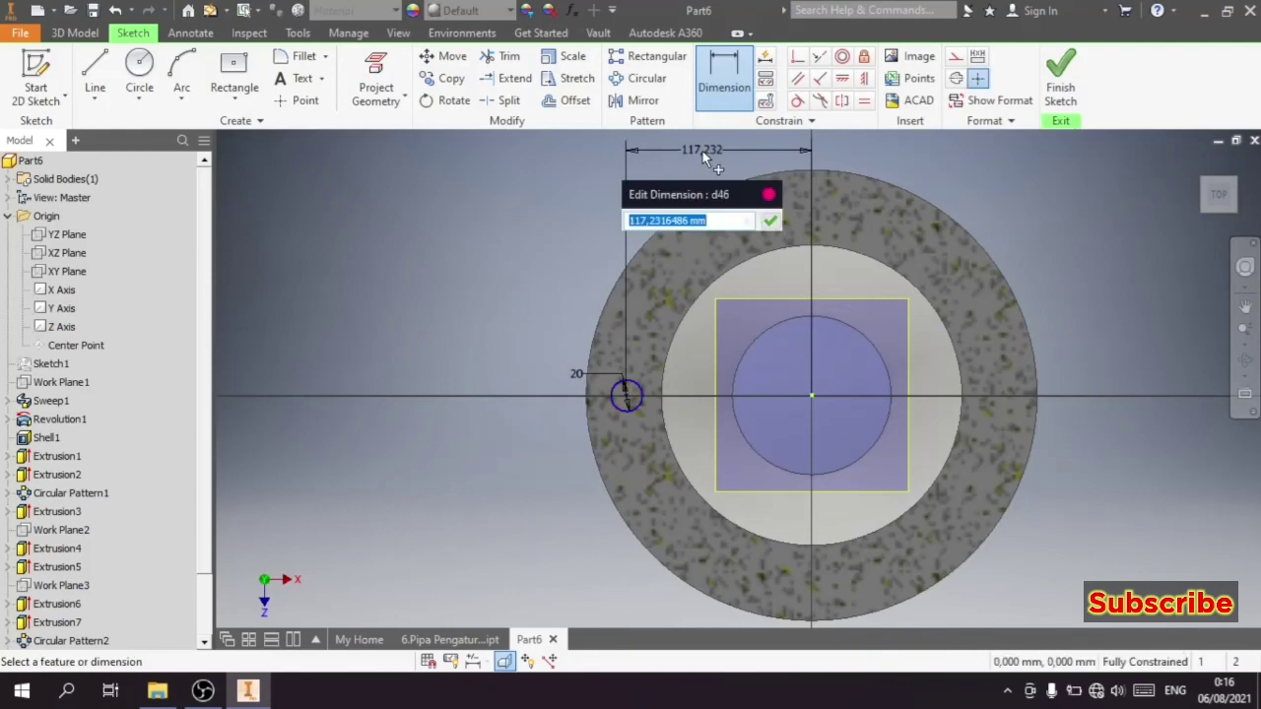
type("122")
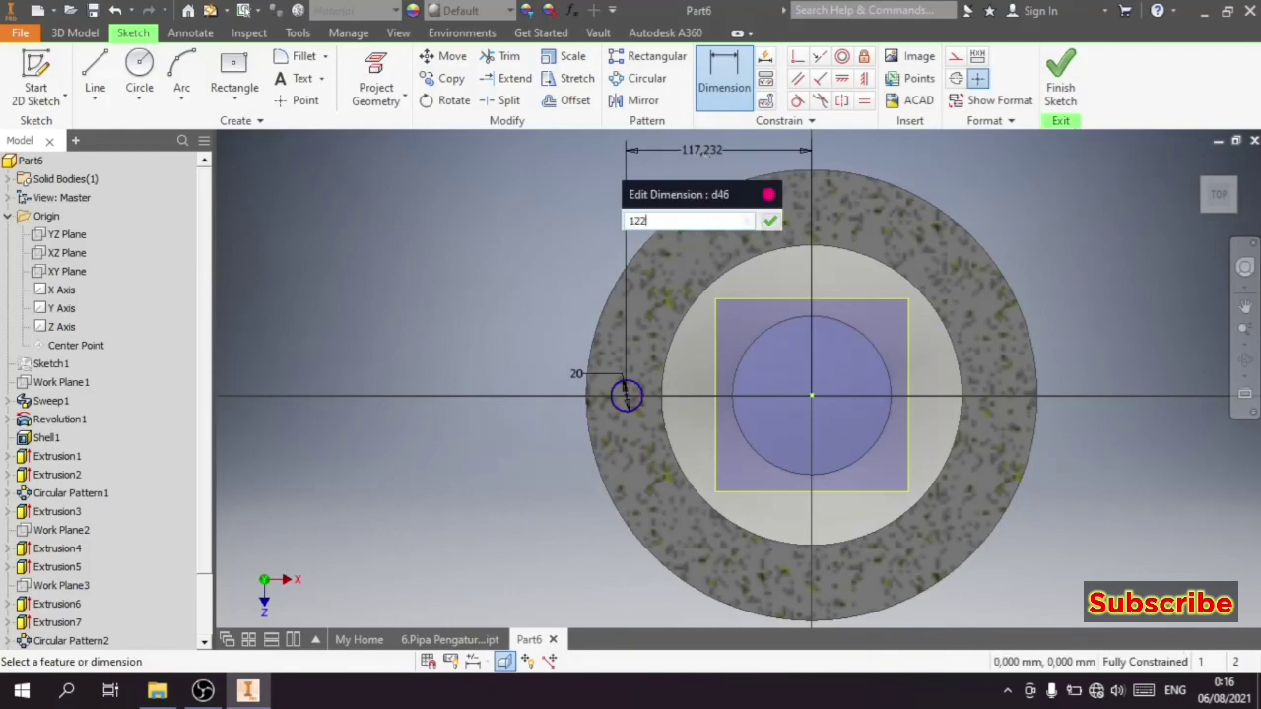
key("Return")
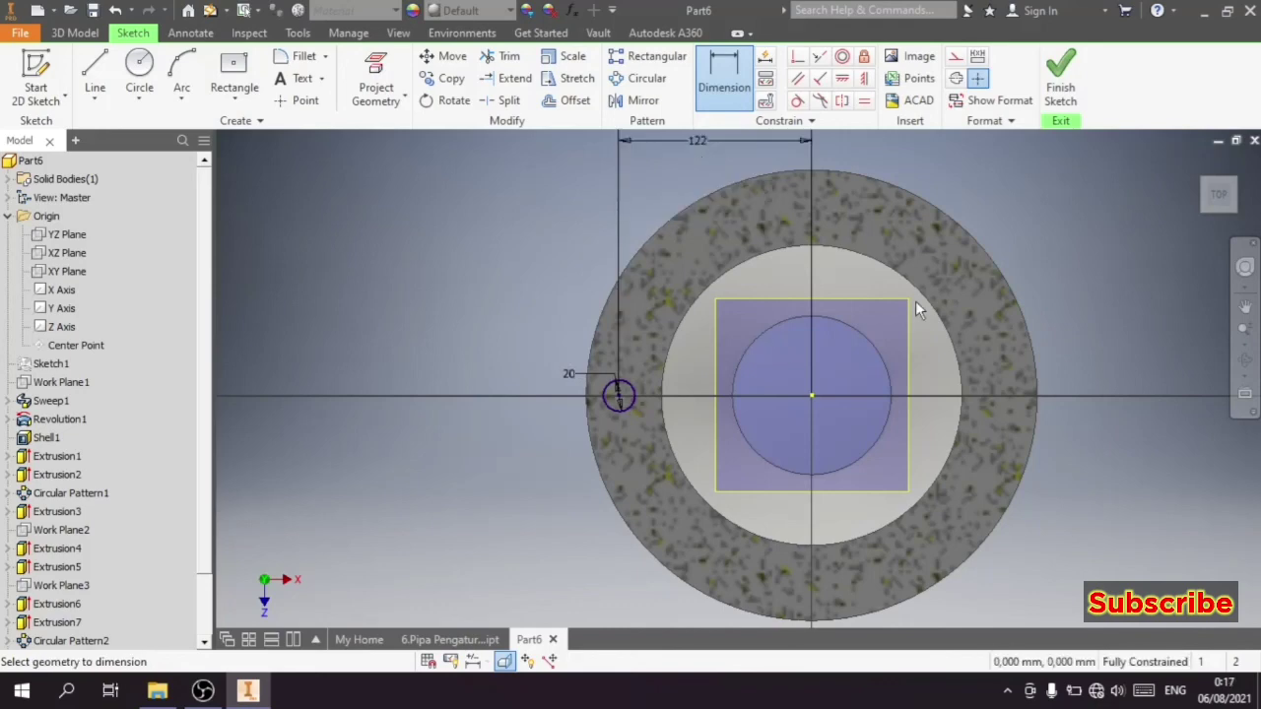
left_click(1061, 77)
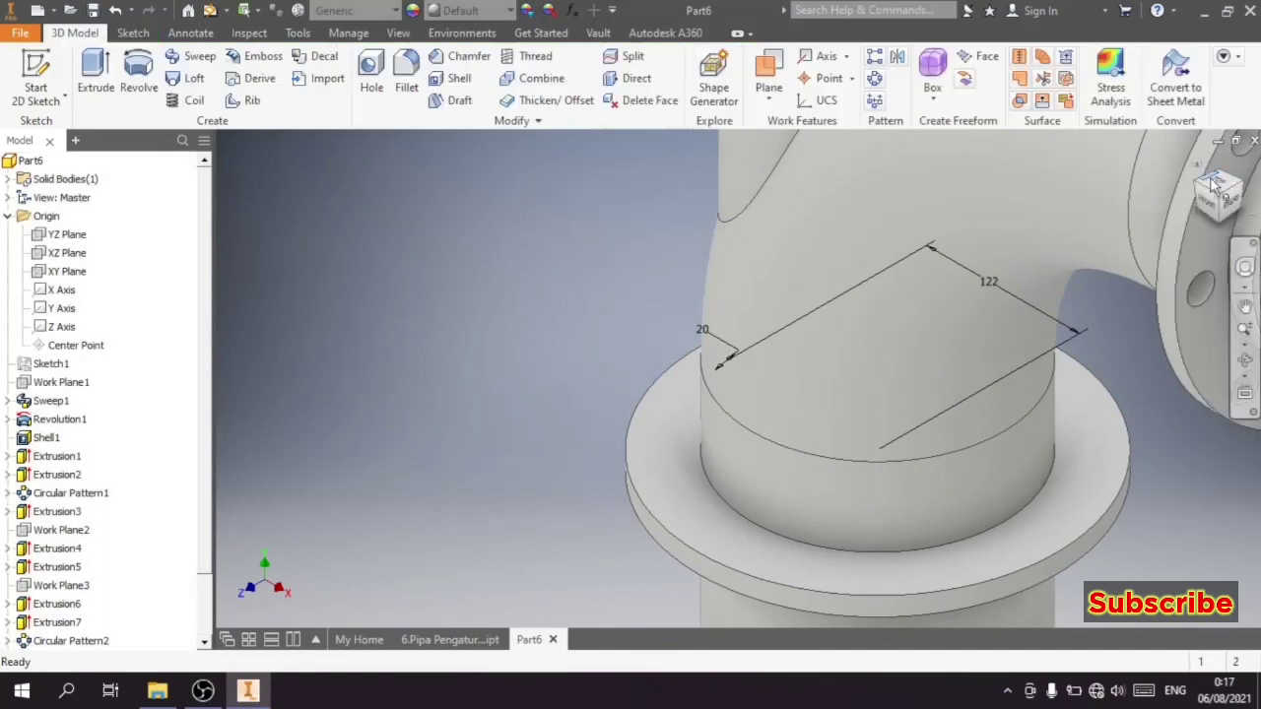
Step: Cut the 20 mm circle through the lower flange as a single bolt hole (Extrusion9)
left_click(1193, 185)
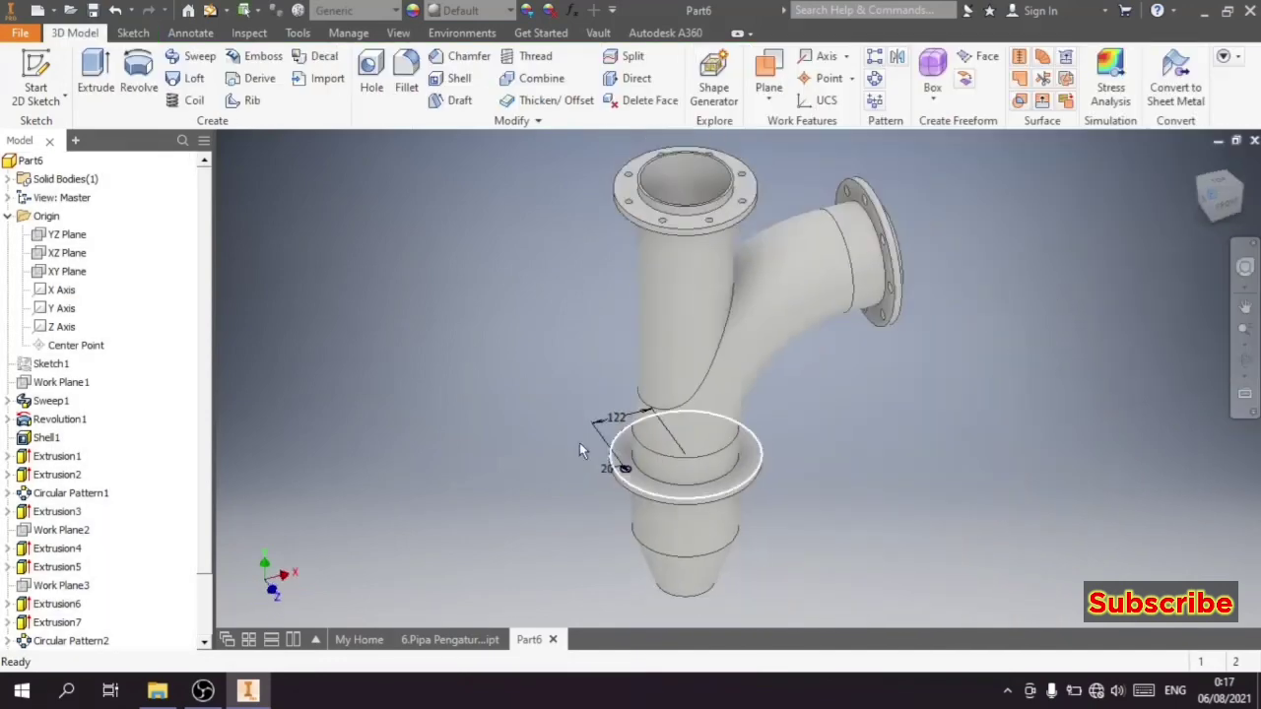
scroll(679, 483, "down", 5)
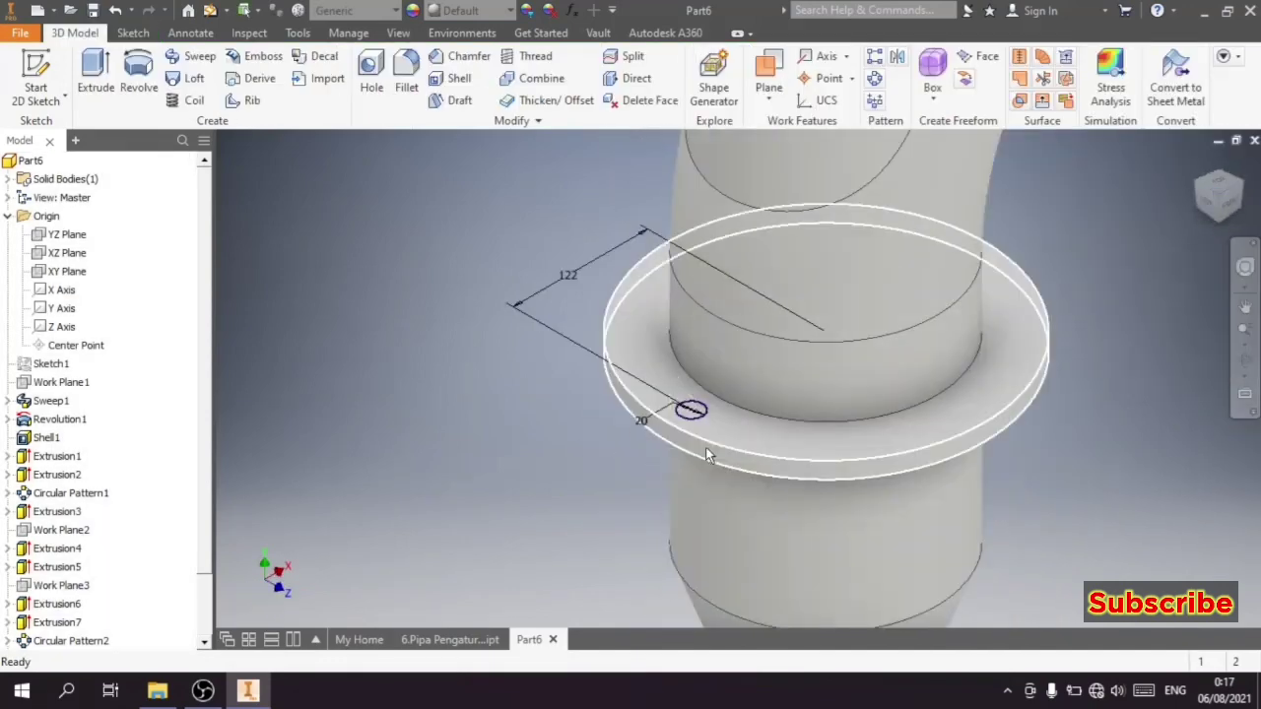
left_click(96, 77)
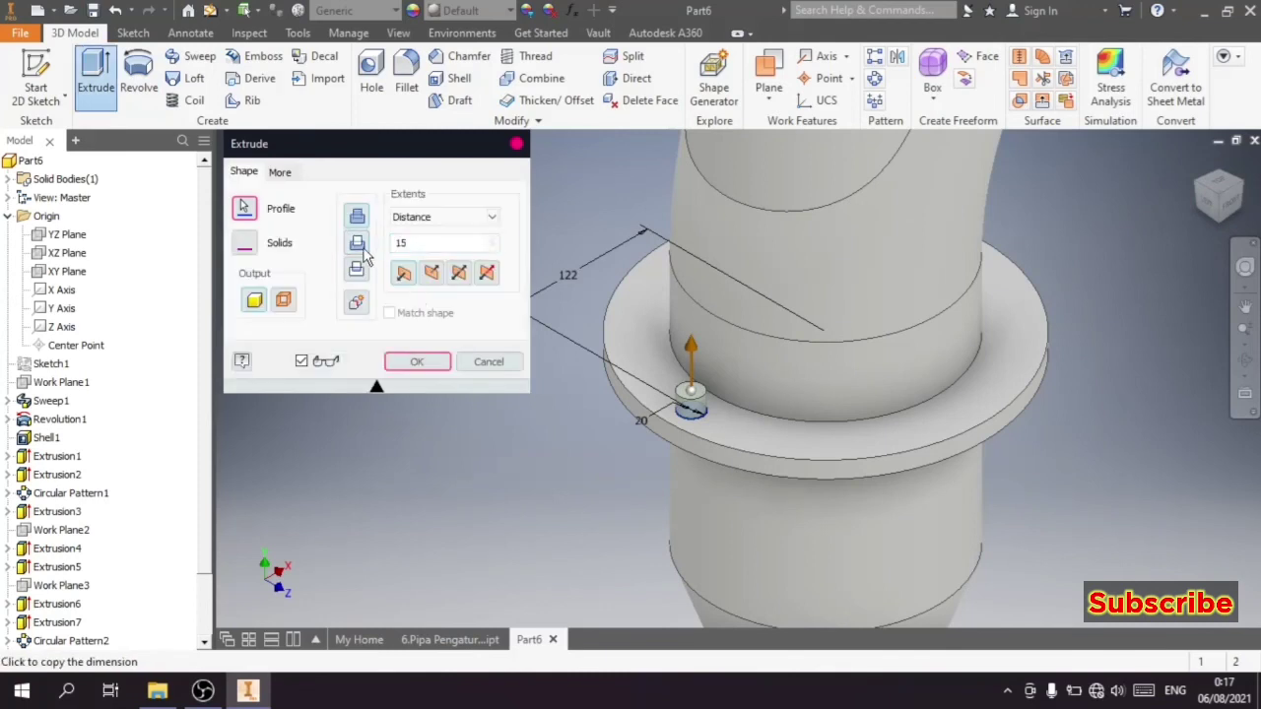
left_click(431, 272)
left_click(416, 362)
scroll(108, 483, "down", 3)
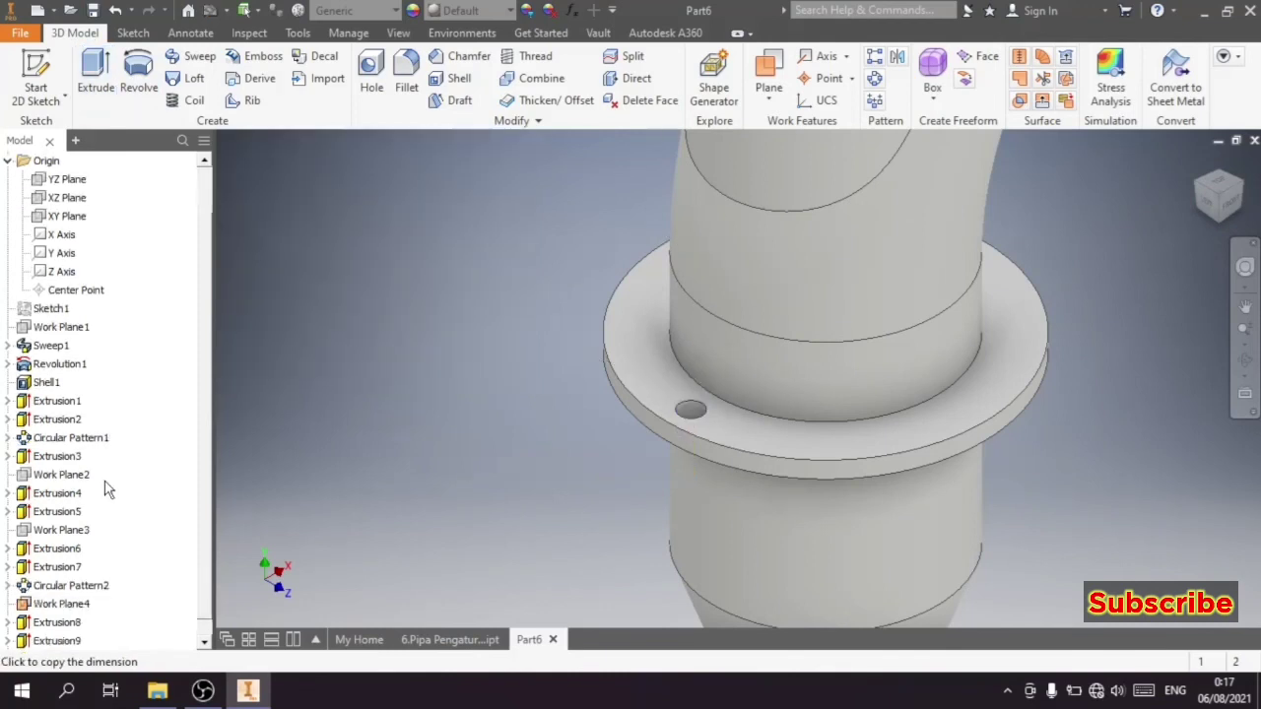
left_click(69, 625)
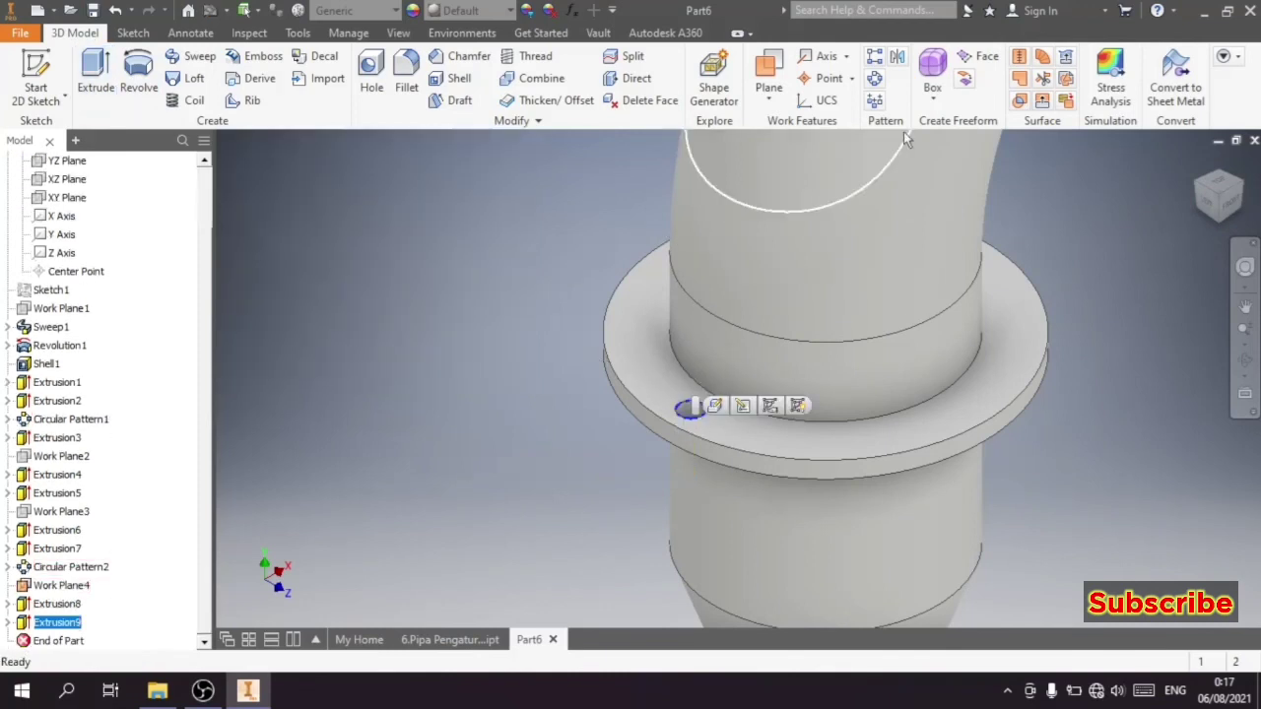
Step: Circular-pattern the bolt hole around the pipe axis to complete the bolt circle
left_click(875, 78)
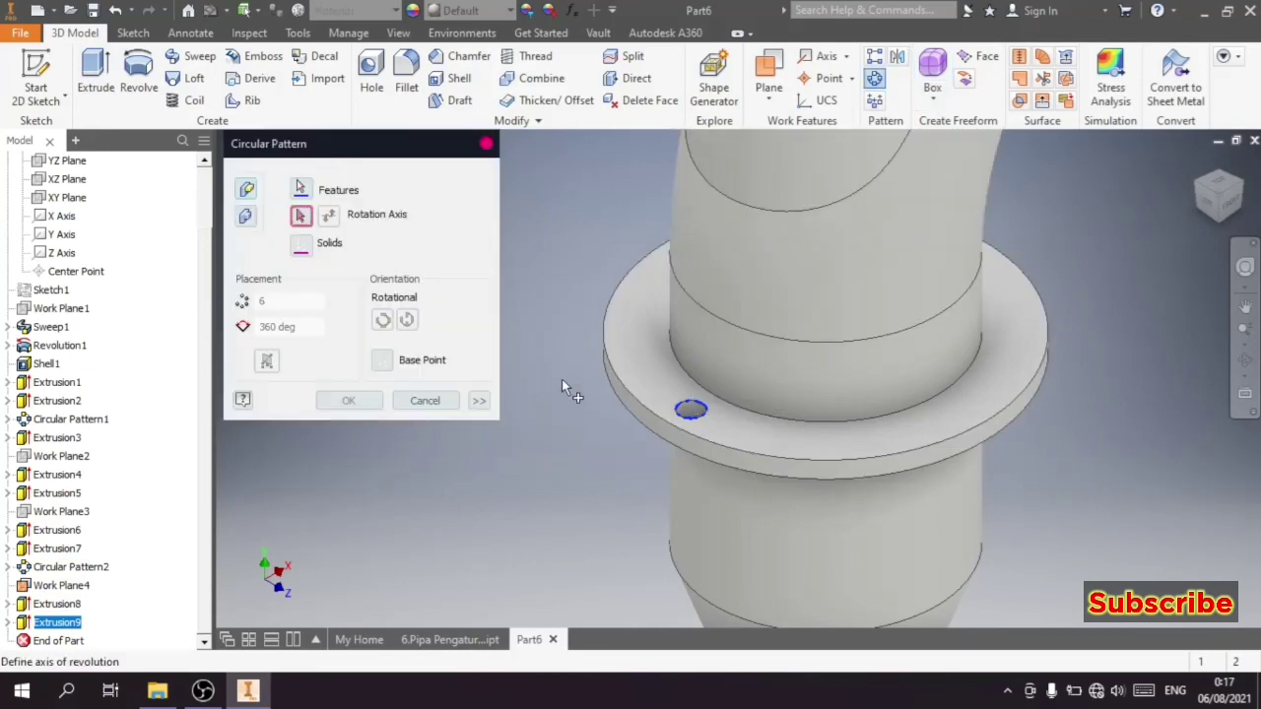
left_click(685, 418)
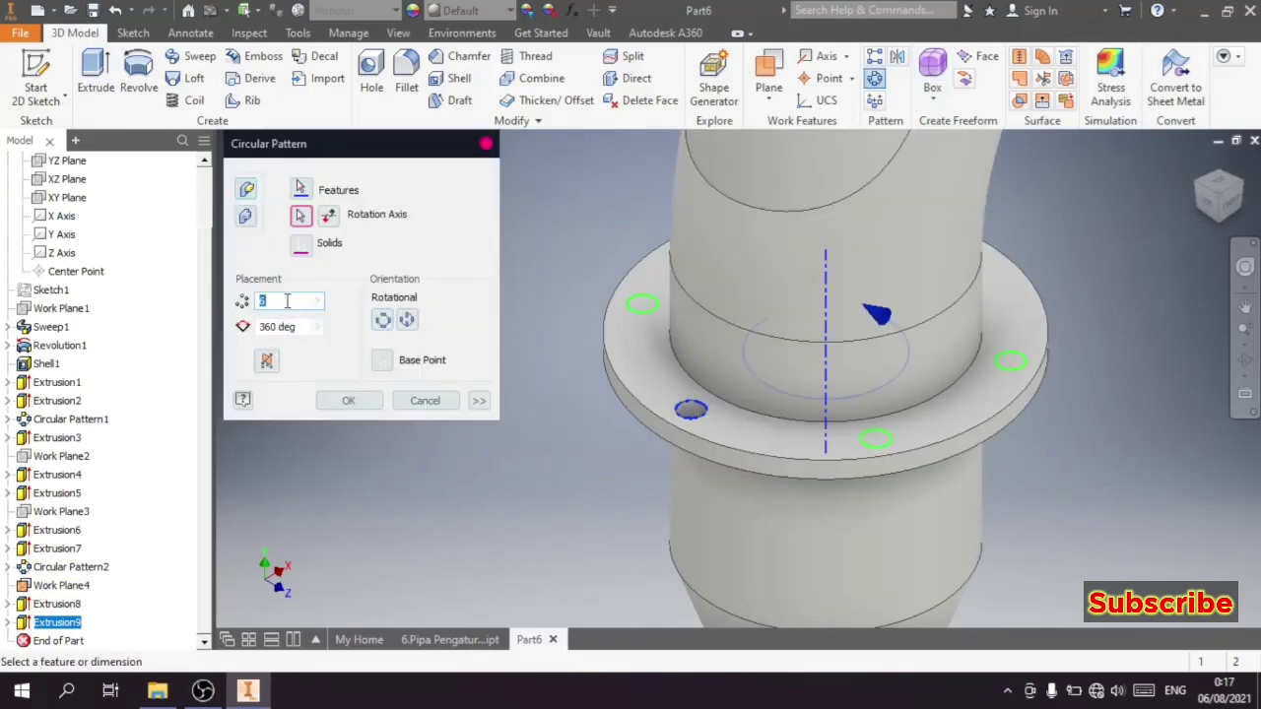
left_click(290, 300)
type("8")
left_click(348, 400)
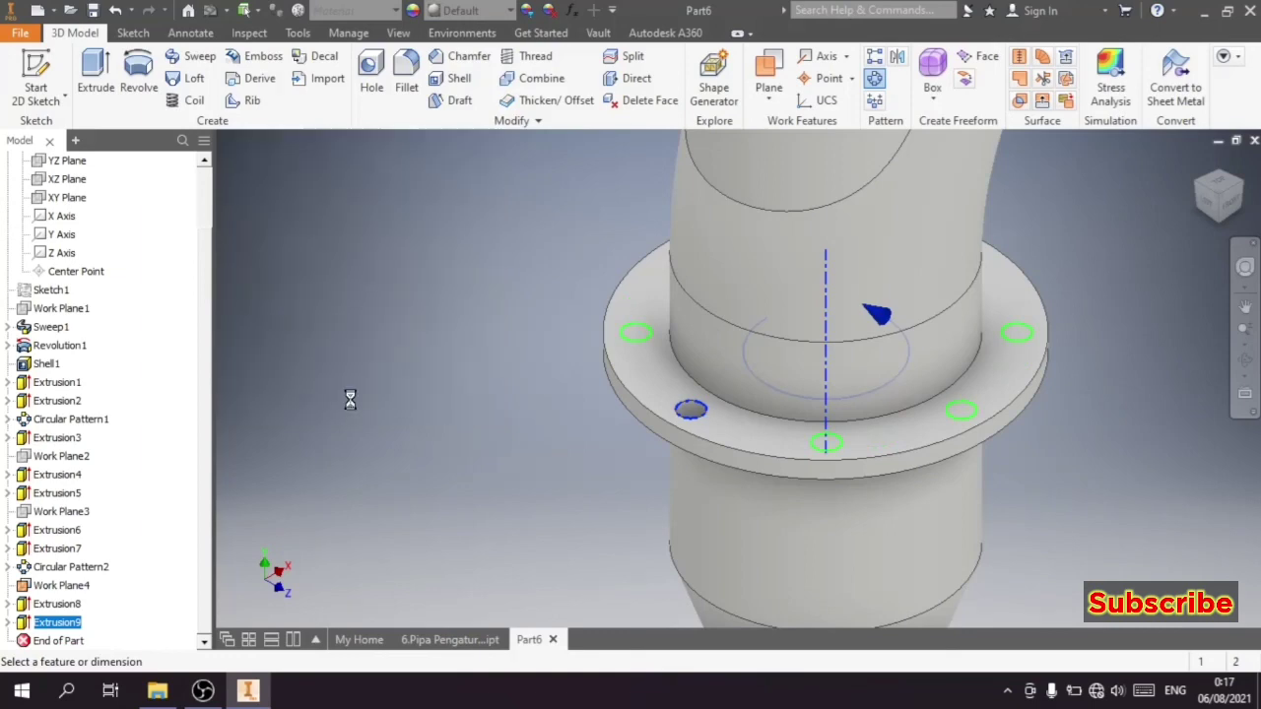
scroll(587, 383, "down", 3)
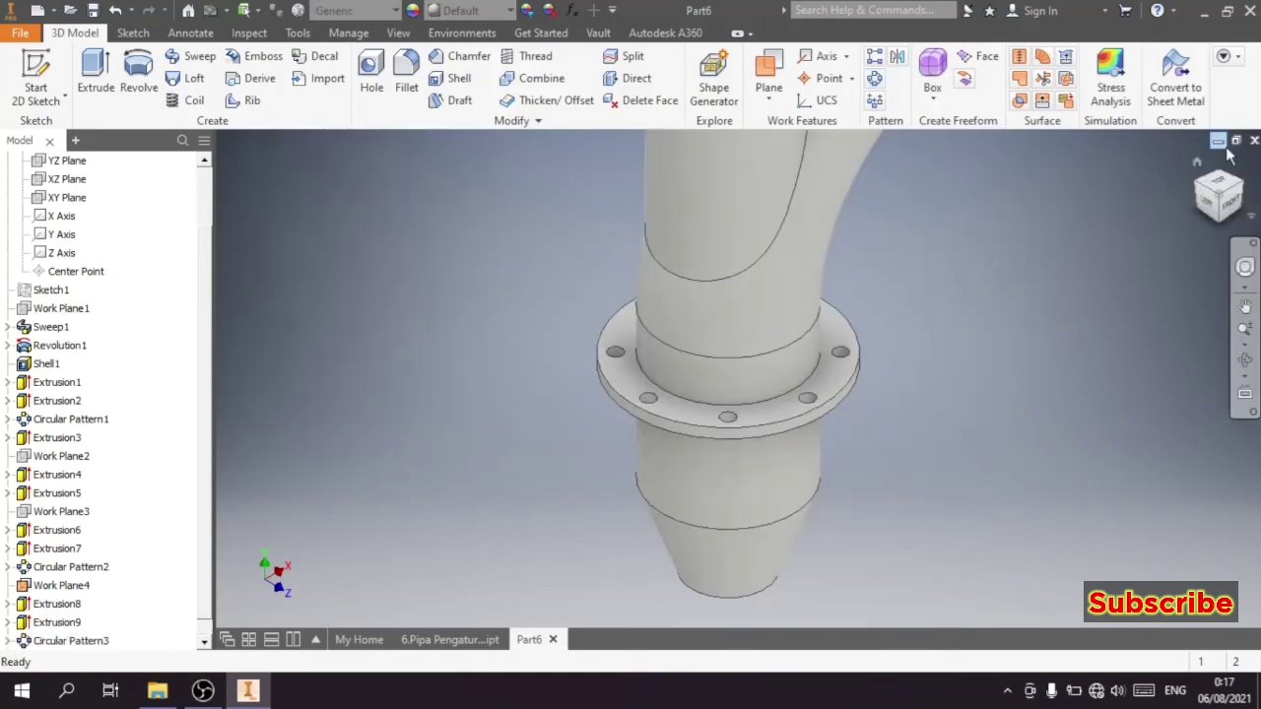
left_click(1247, 190)
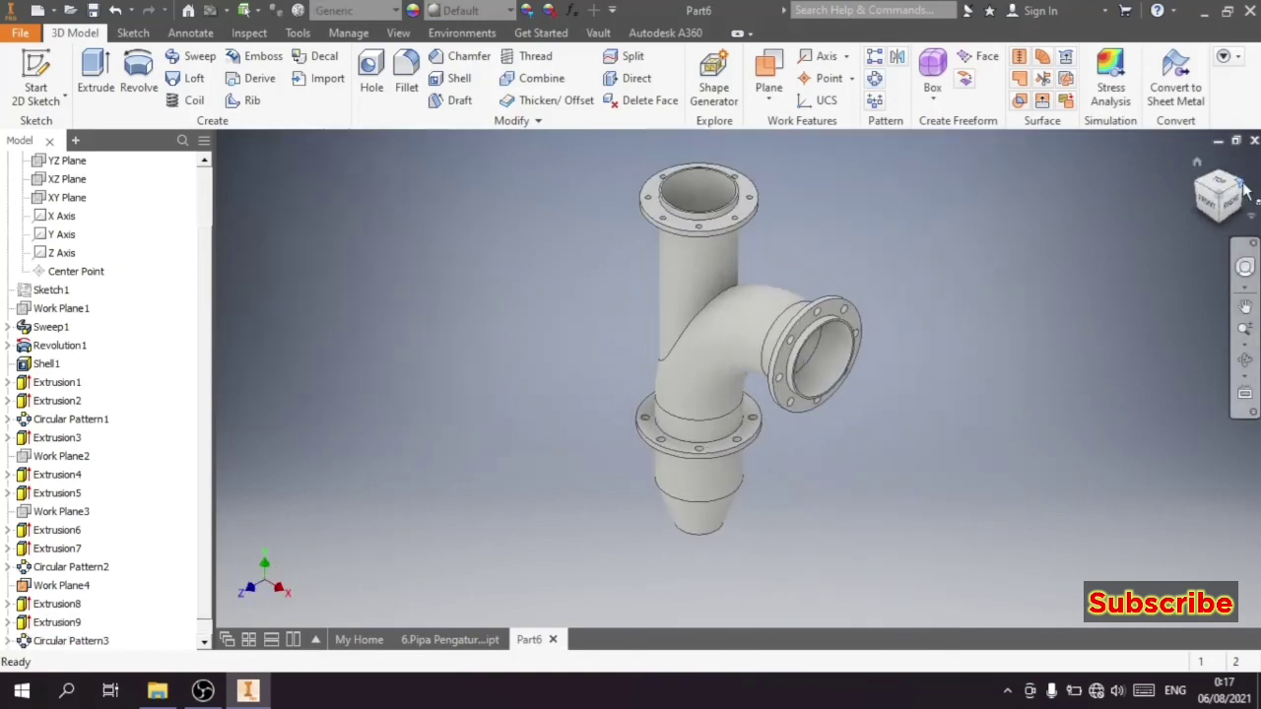
left_click(1195, 185)
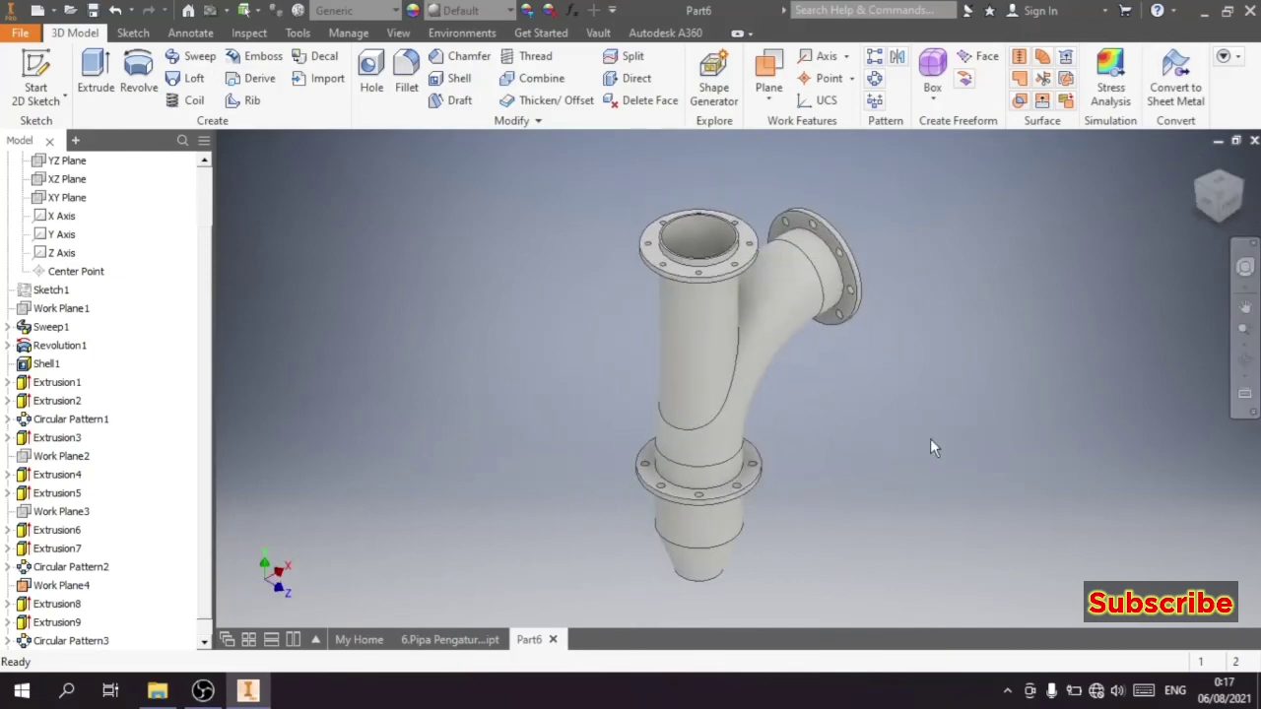
left_click_drag(1219, 195, 1143, 294)
scroll(866, 345, "down", 3)
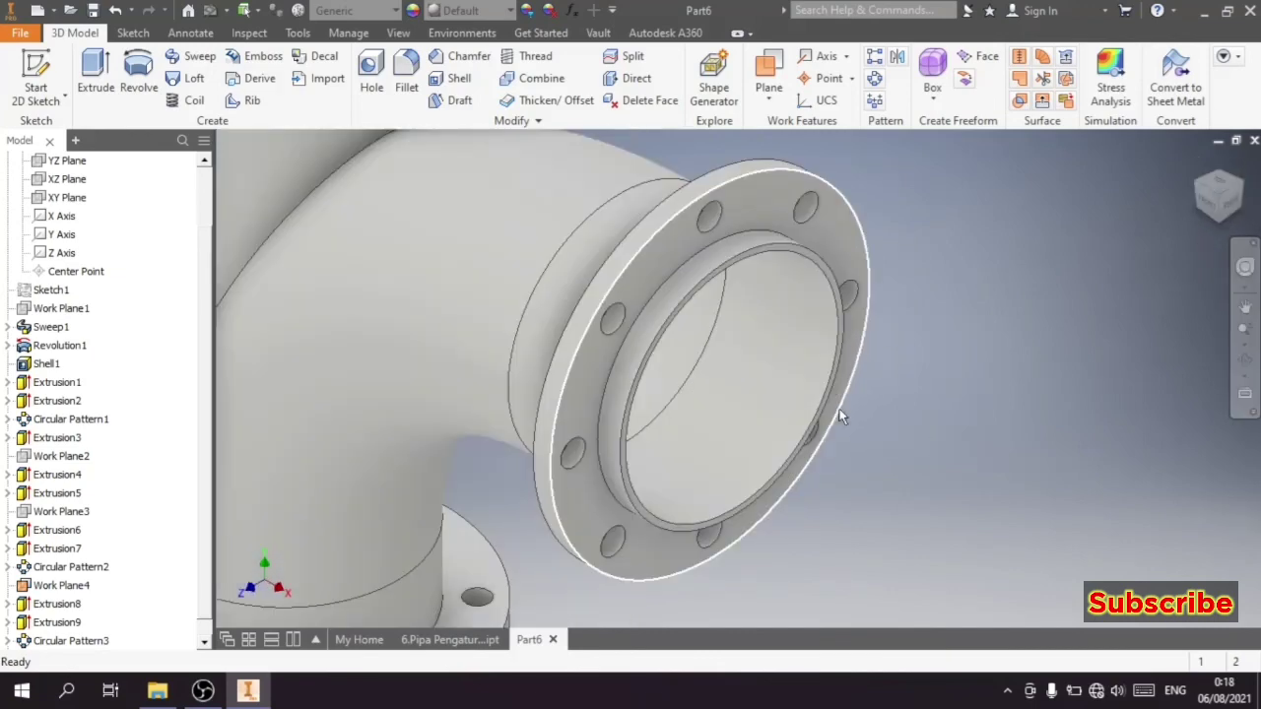
scroll(829, 411, "down", 3)
scroll(789, 385, "down", 2)
scroll(774, 372, "up", 4)
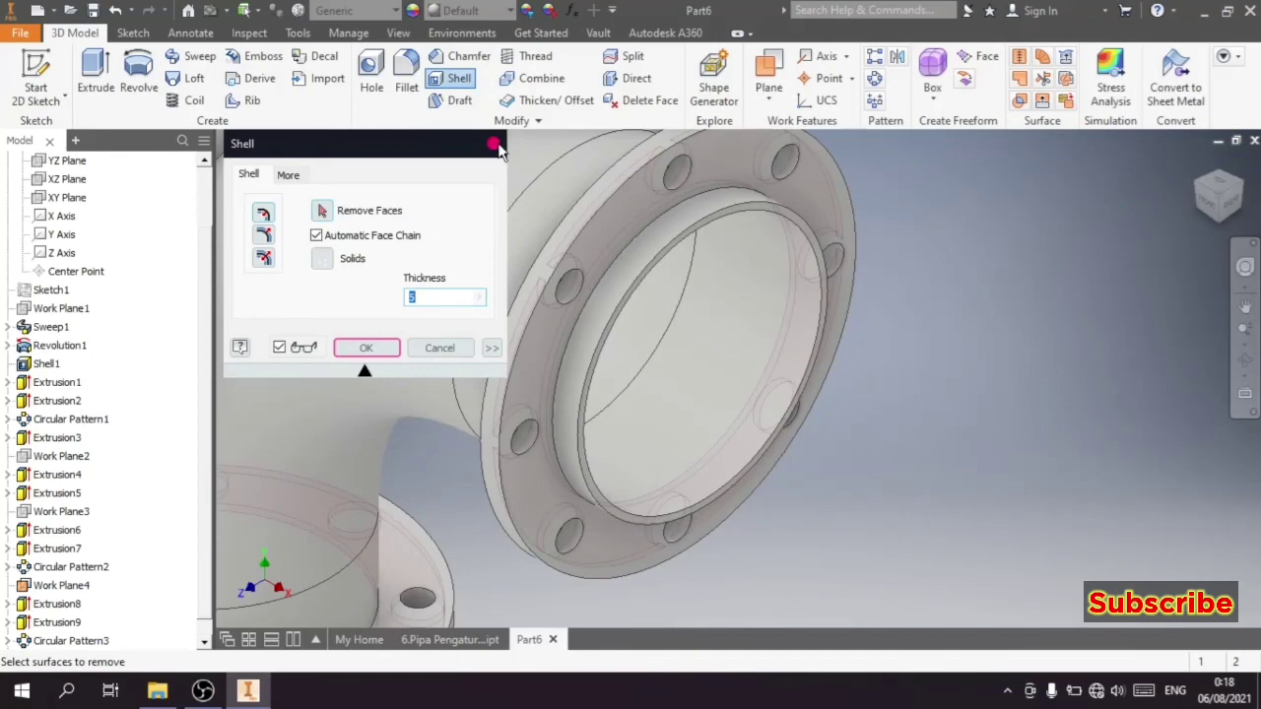
Step: Cancel Shell and bevel the flange bore's inner circular edge with a 4 mm chamfer
left_click(492, 145)
left_click(461, 56)
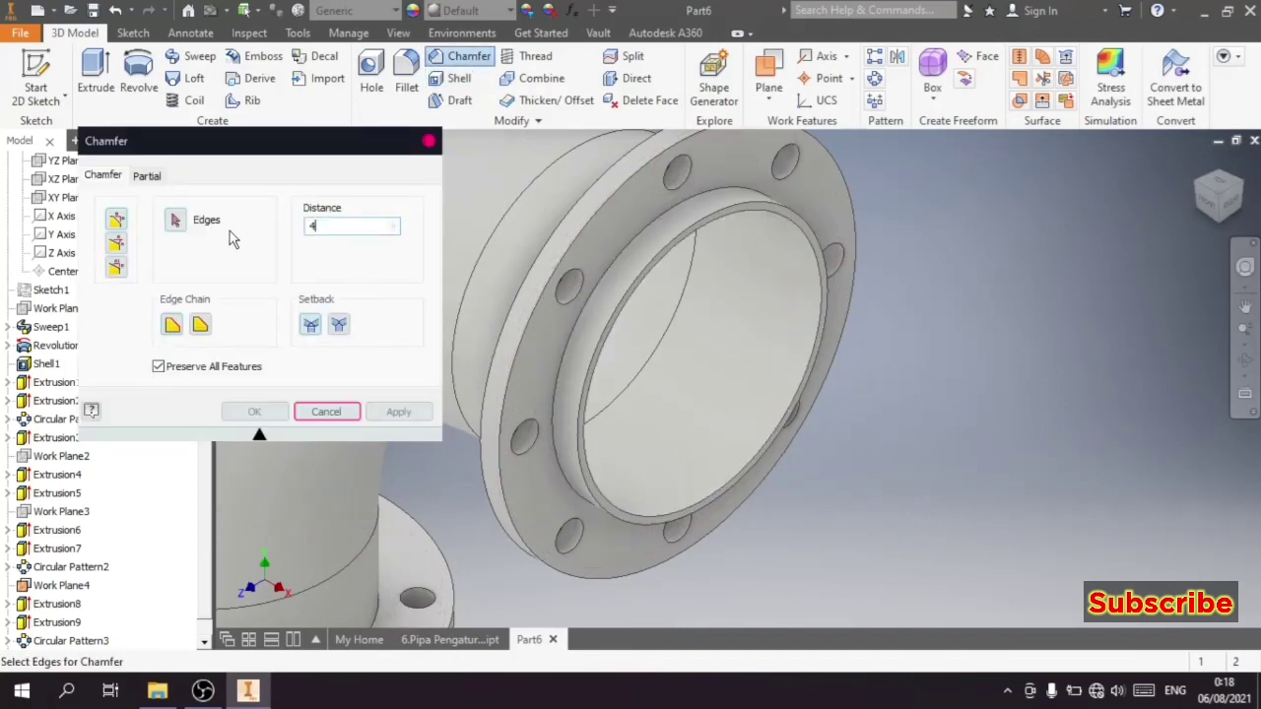
left_click(641, 513)
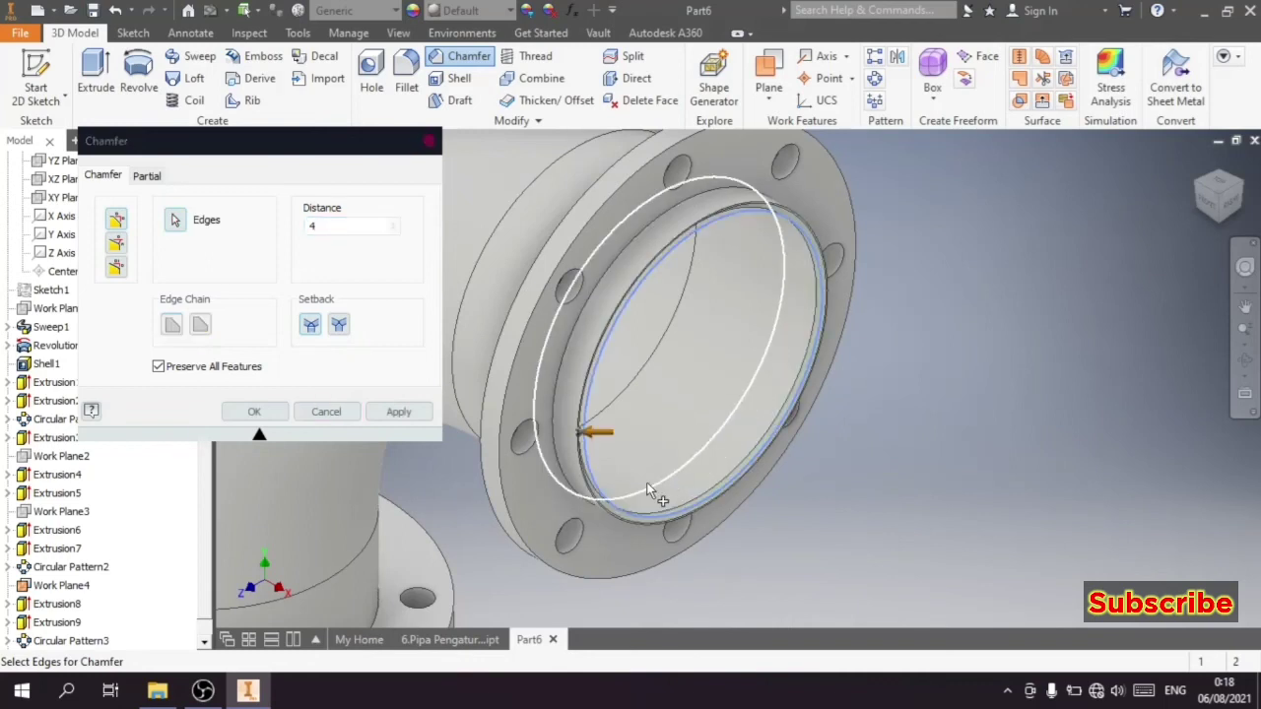
left_click(398, 412)
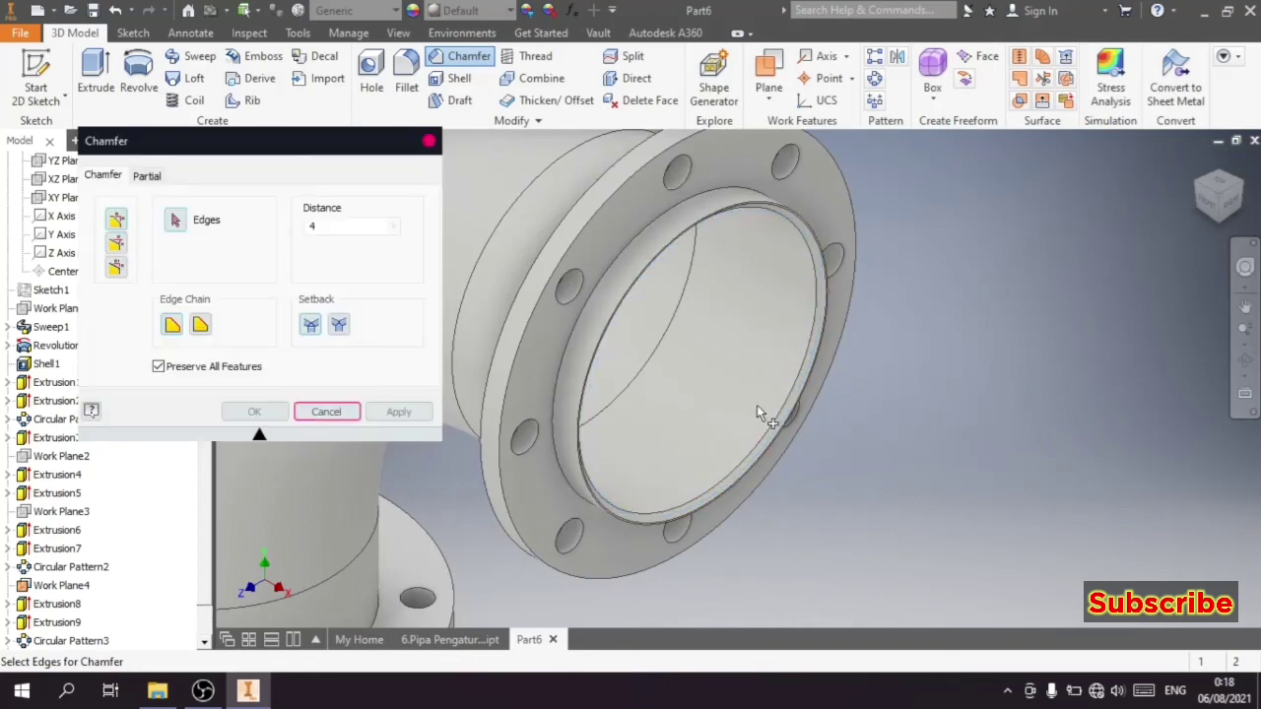
left_click(429, 141)
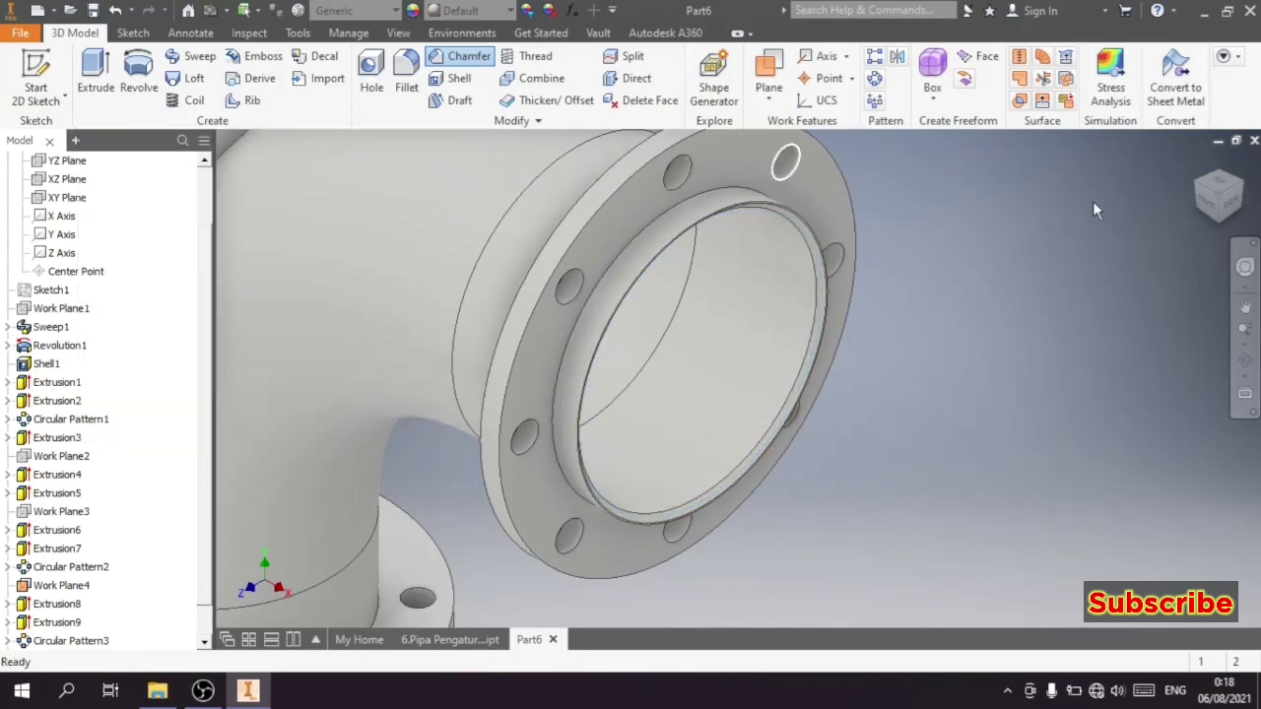
middle_click_drag(358, 434, 362, 442, "shift")
scroll(1204, 218, "down", 3)
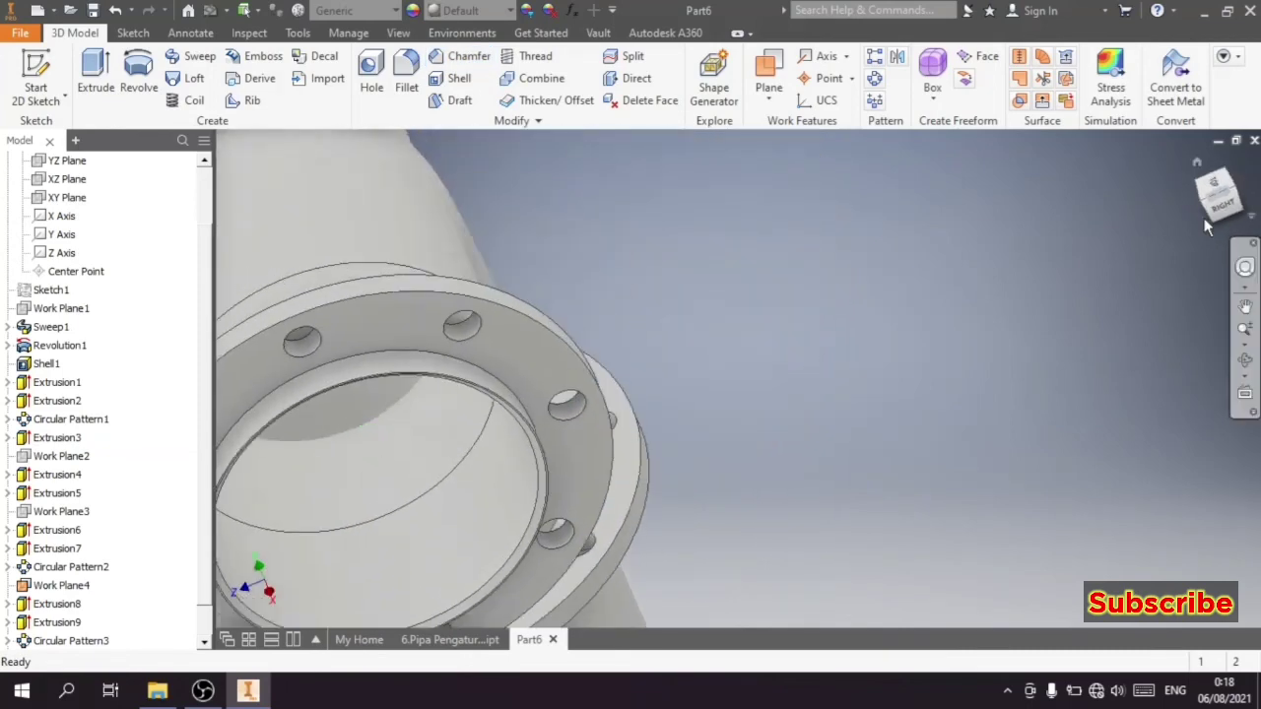
scroll(1204, 218, "down", 3)
left_click(1216, 215)
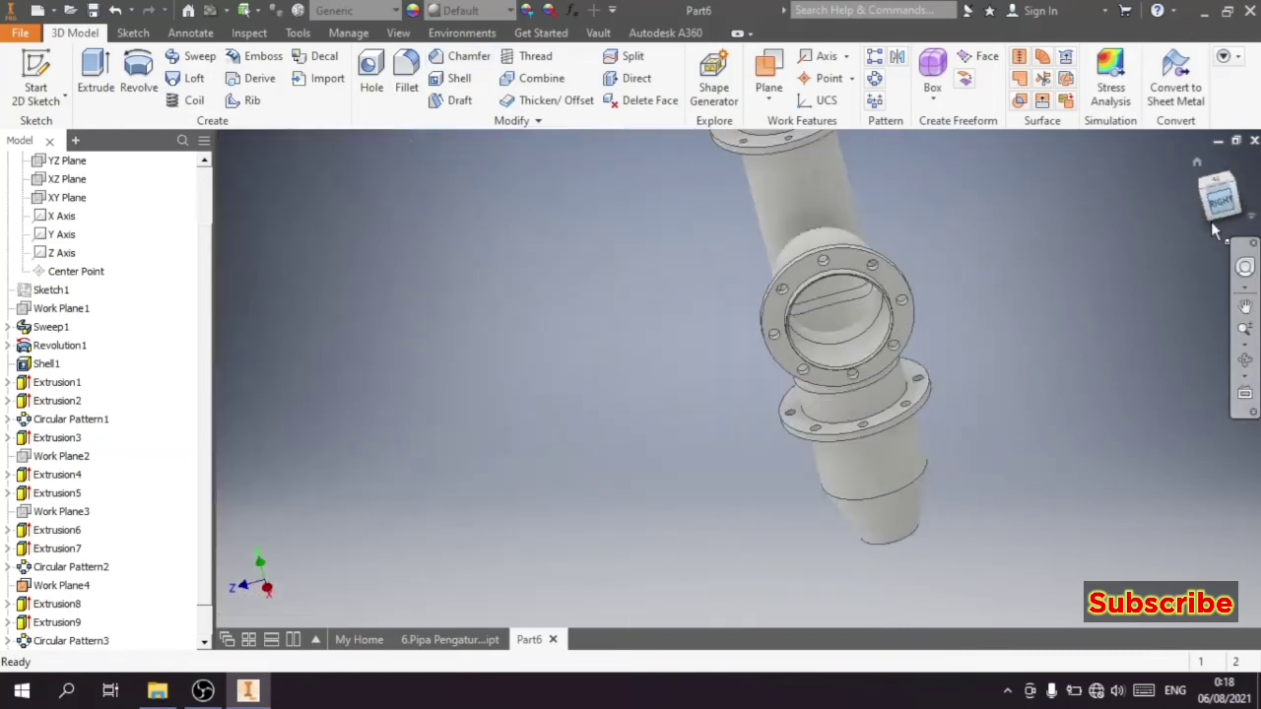
middle_click_drag(962, 306, 864, 309, "shift")
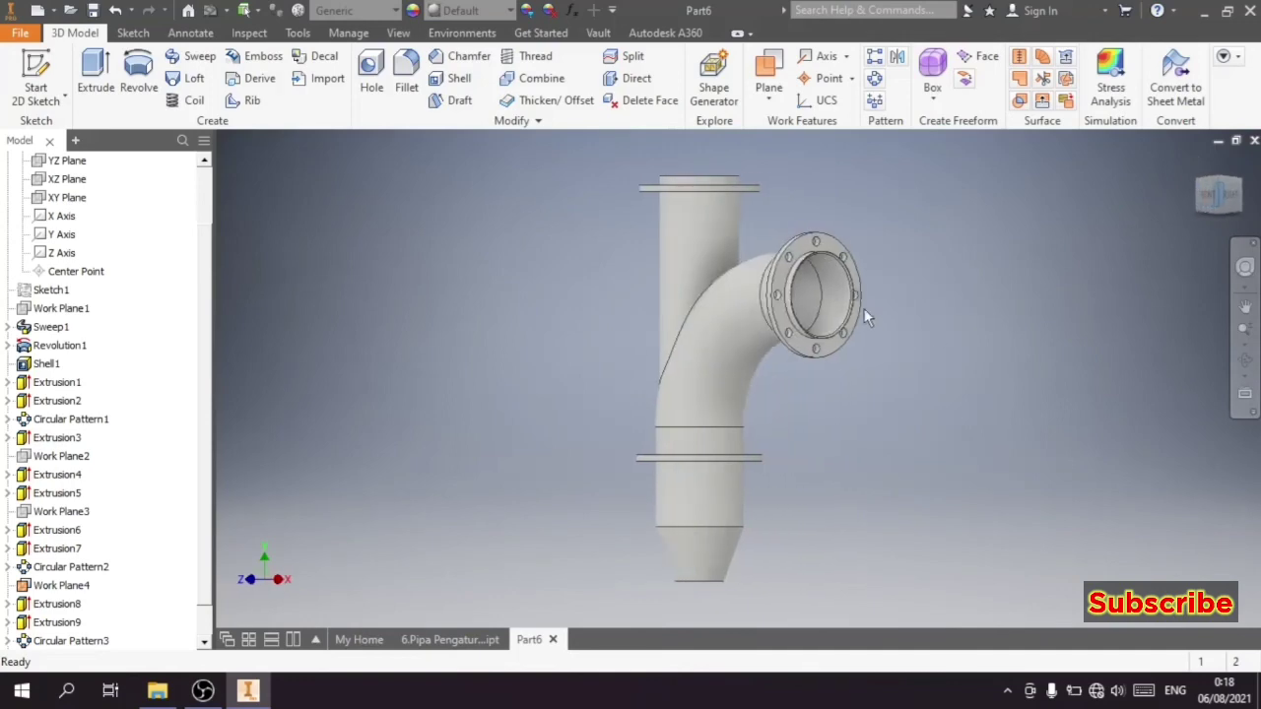
scroll(864, 308, "up", 5)
scroll(888, 335, "up", 2)
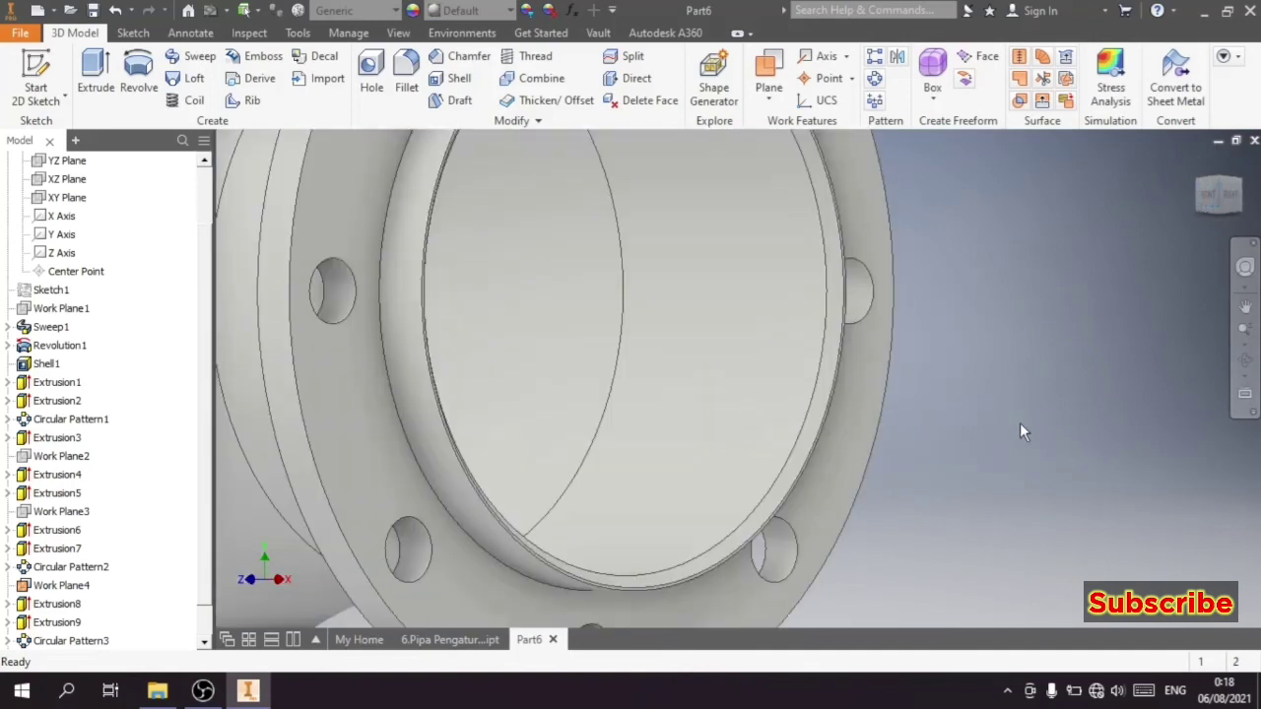
scroll(888, 436, "down", 5)
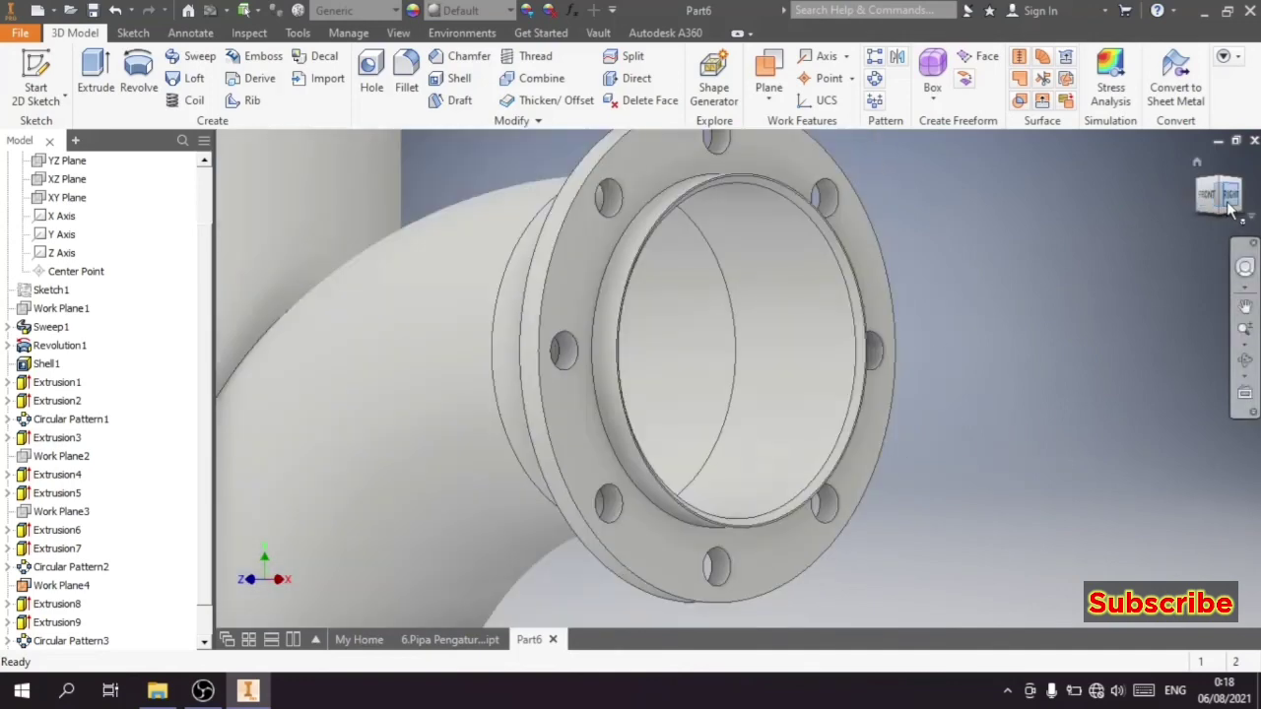
left_click(1231, 202)
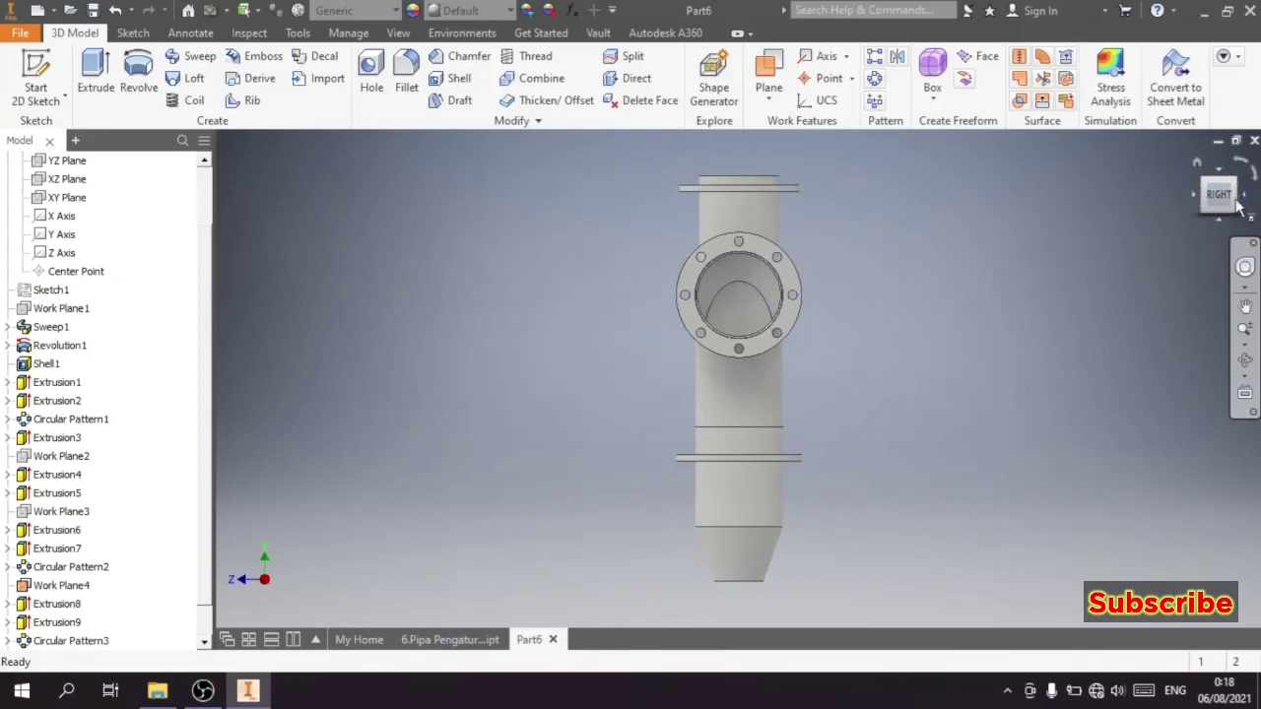
left_click(1232, 186)
scroll(636, 376, "up", 5)
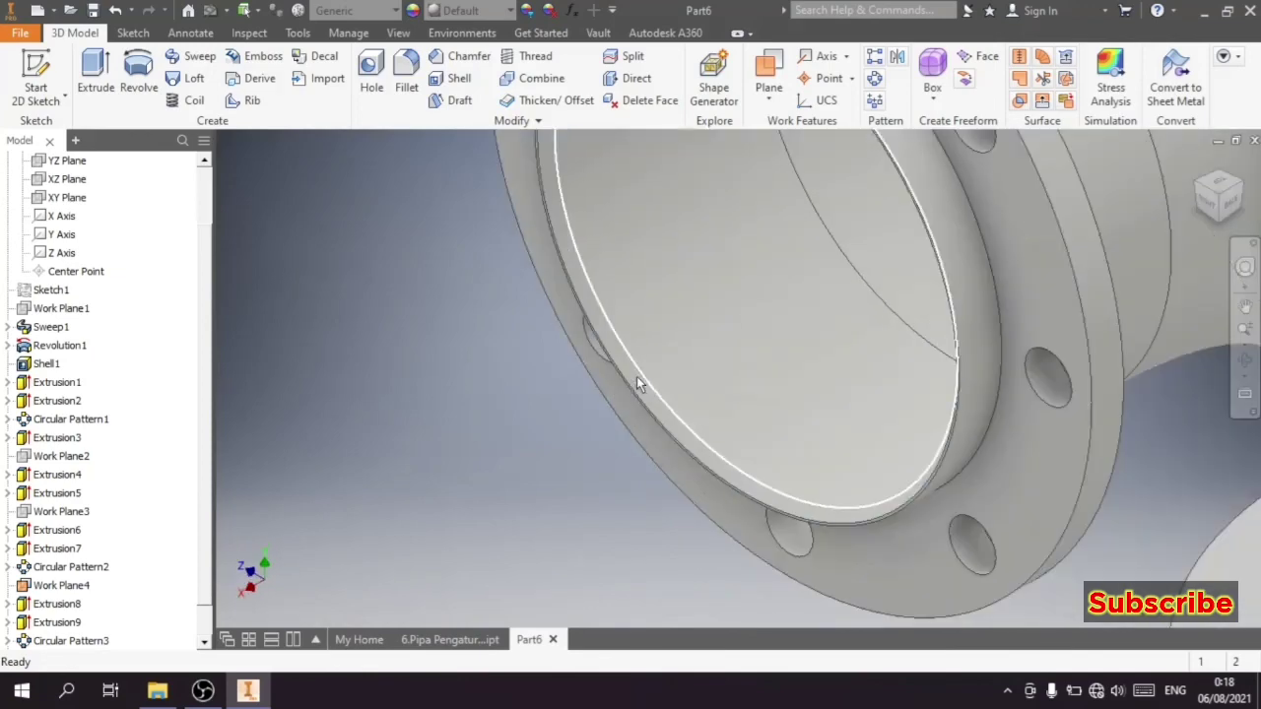
scroll(590, 488, "down", 5)
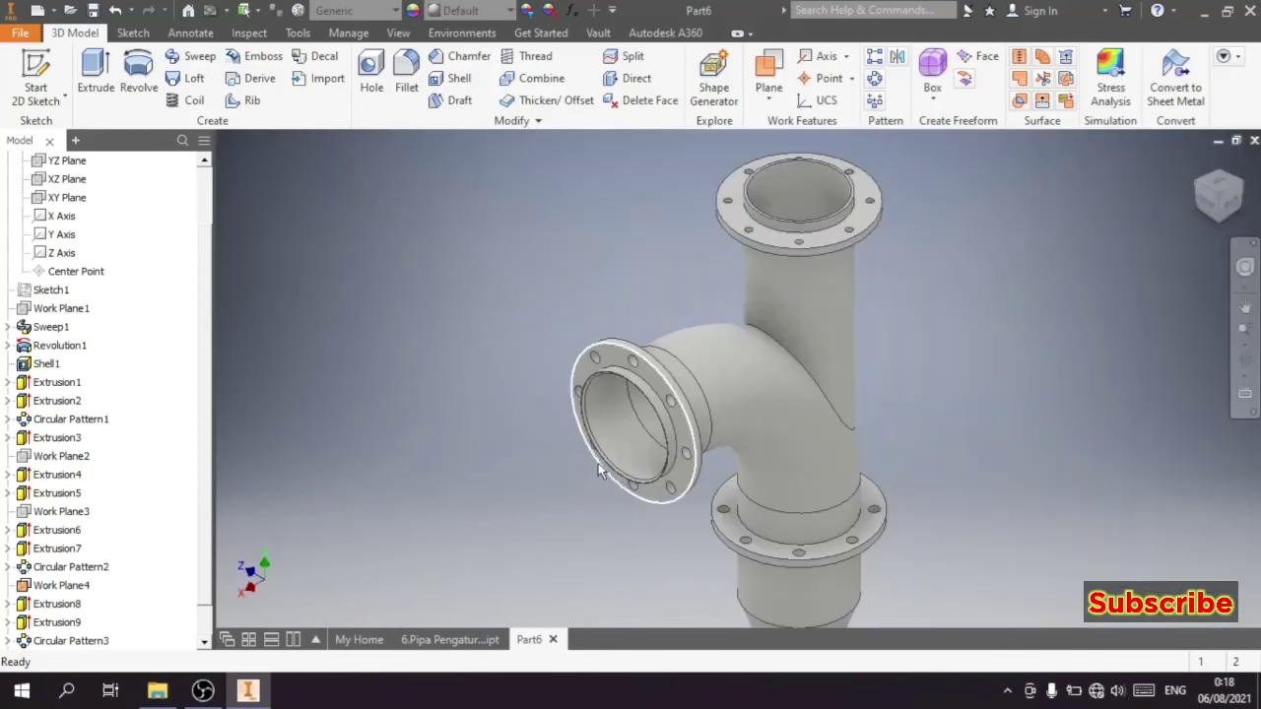
key("F6")
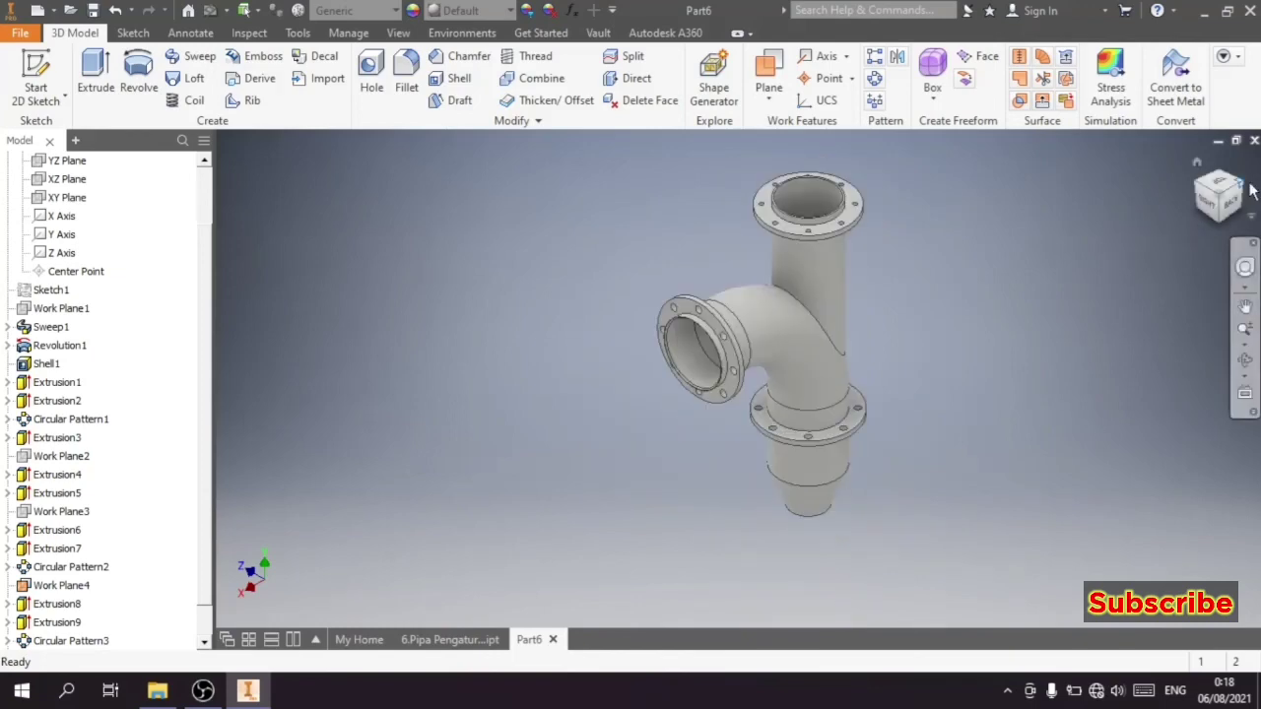
left_click(1252, 189)
left_click(1251, 189)
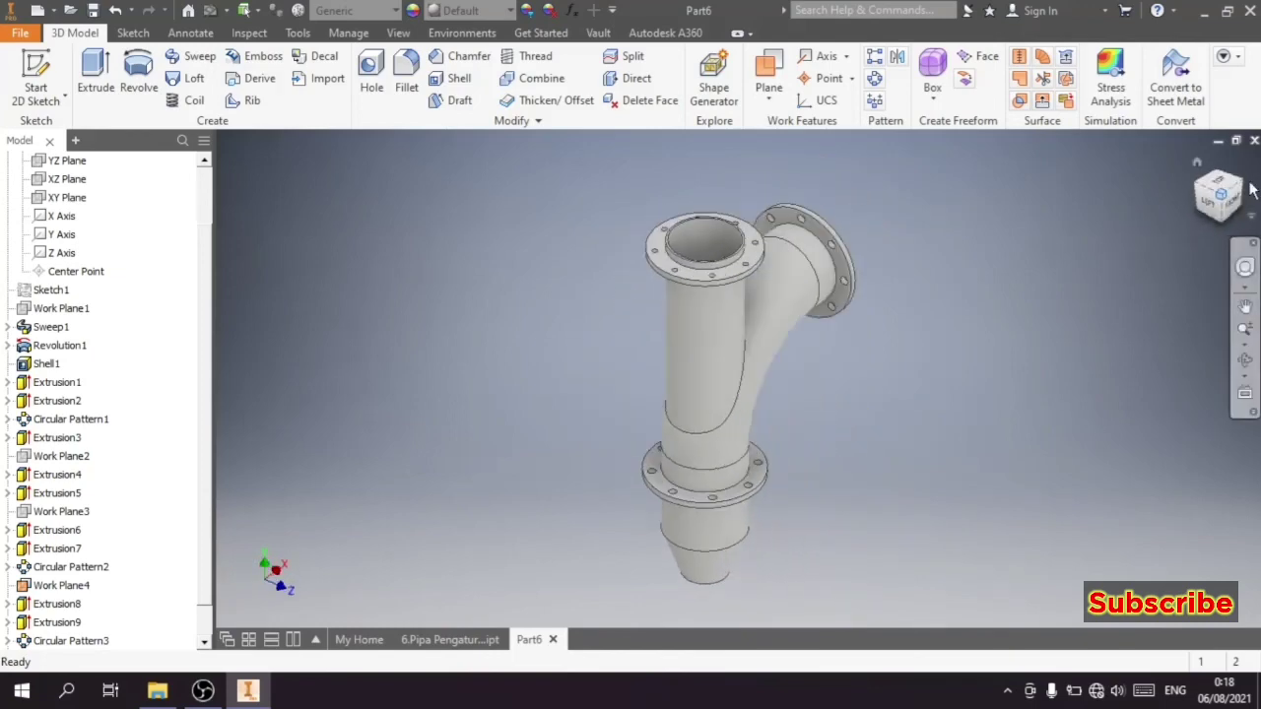
left_click(1252, 189)
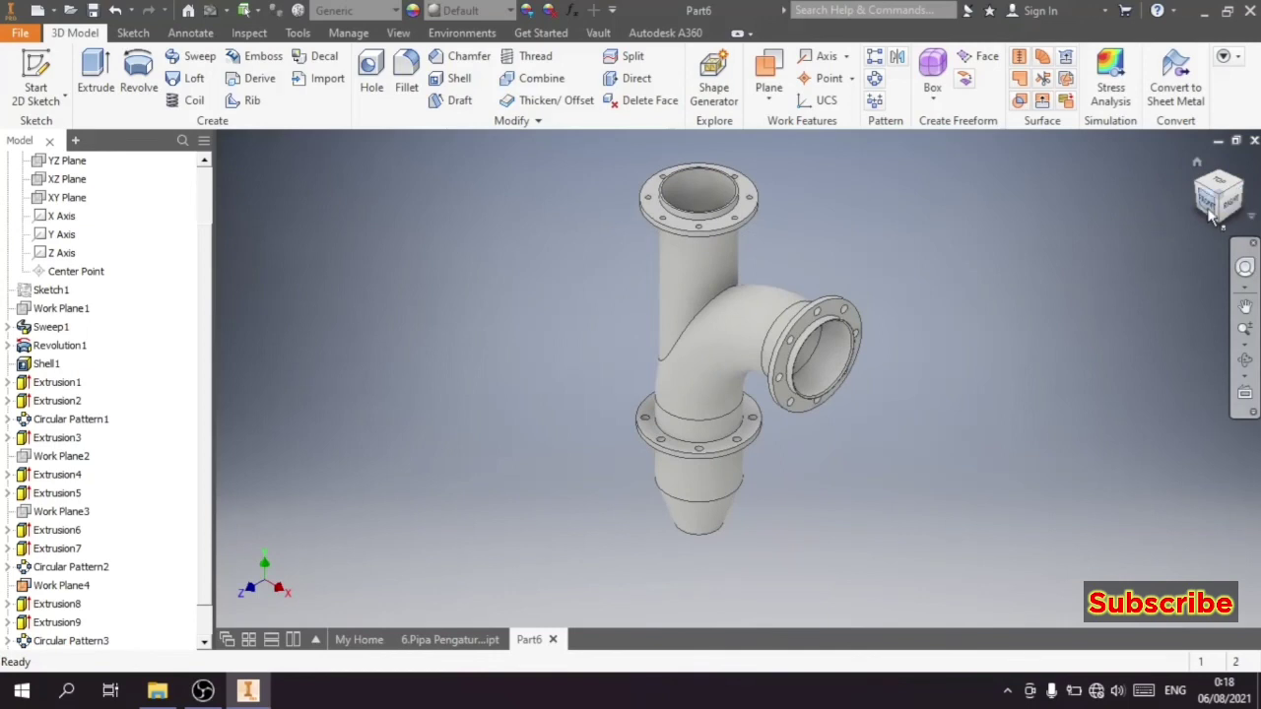
left_click(1245, 360)
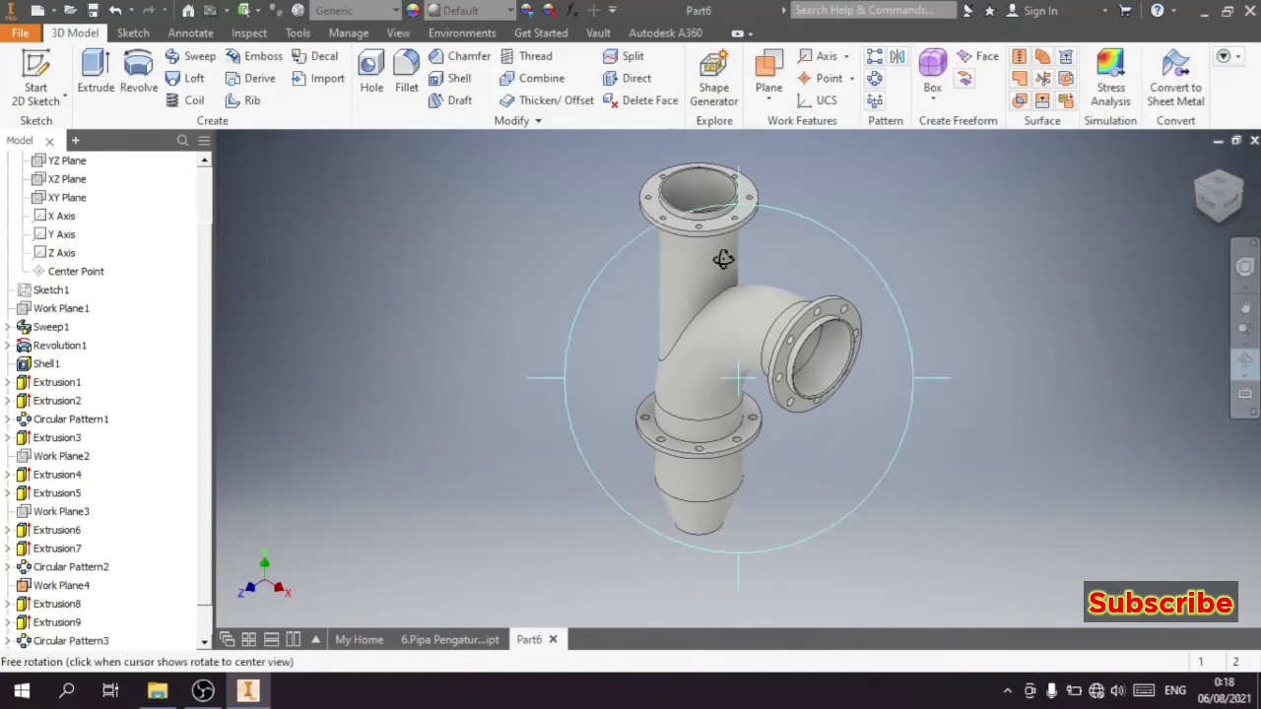
Step: Turn off Work Plane4's visibility from the model browser
mouse_move(723, 259)
left_mouse_down()
mouse_move(740, 300)
mouse_move(841, 279)
mouse_move(825, 276)
left_mouse_up()
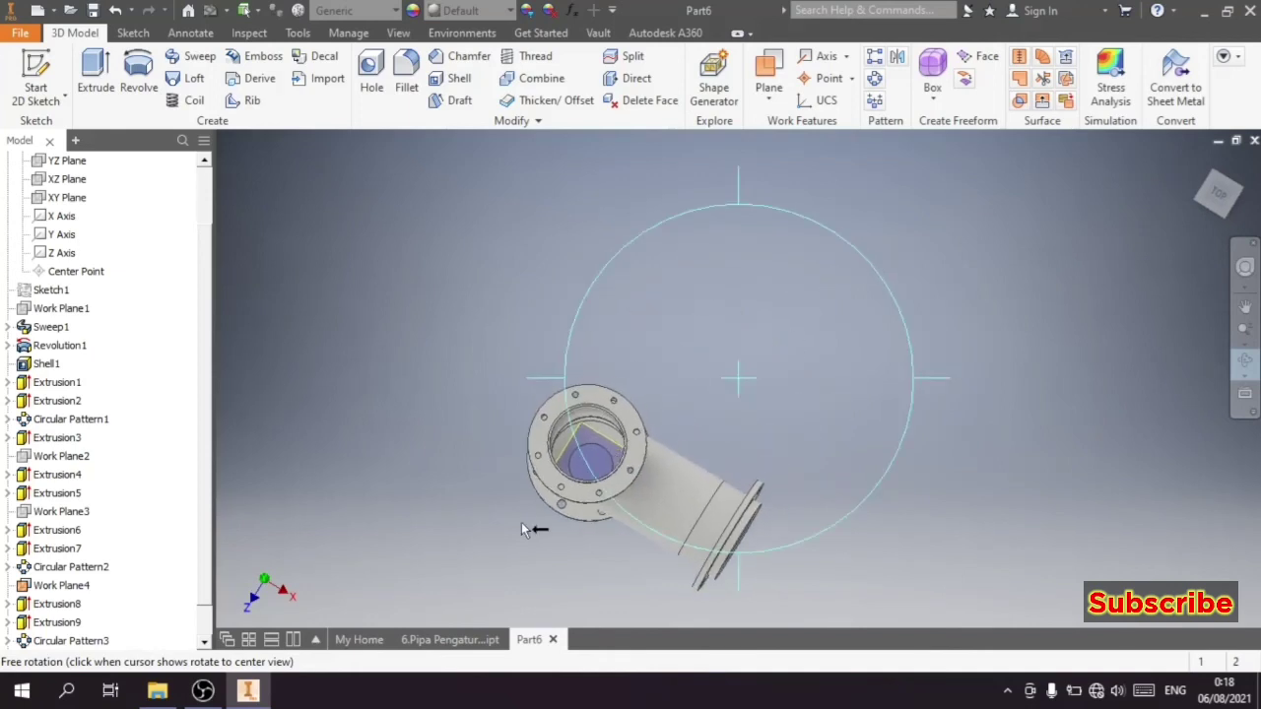
key("Escape")
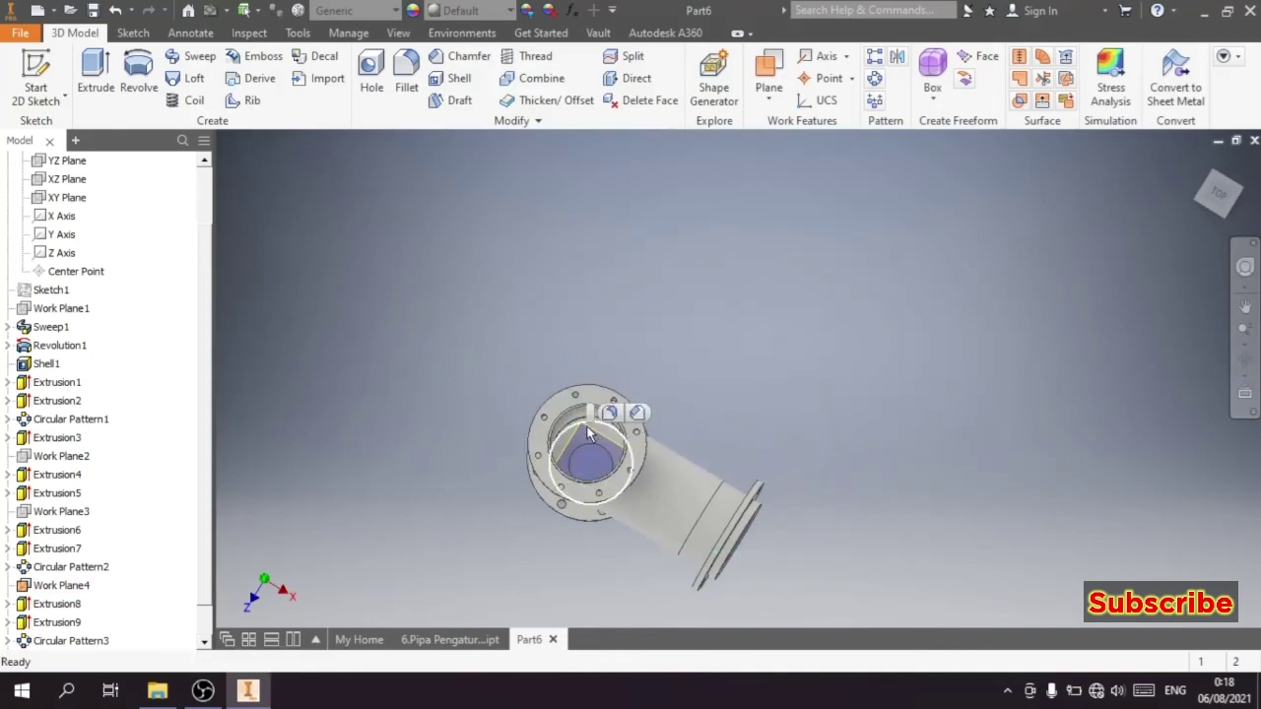
scroll(94, 512, "down", 2)
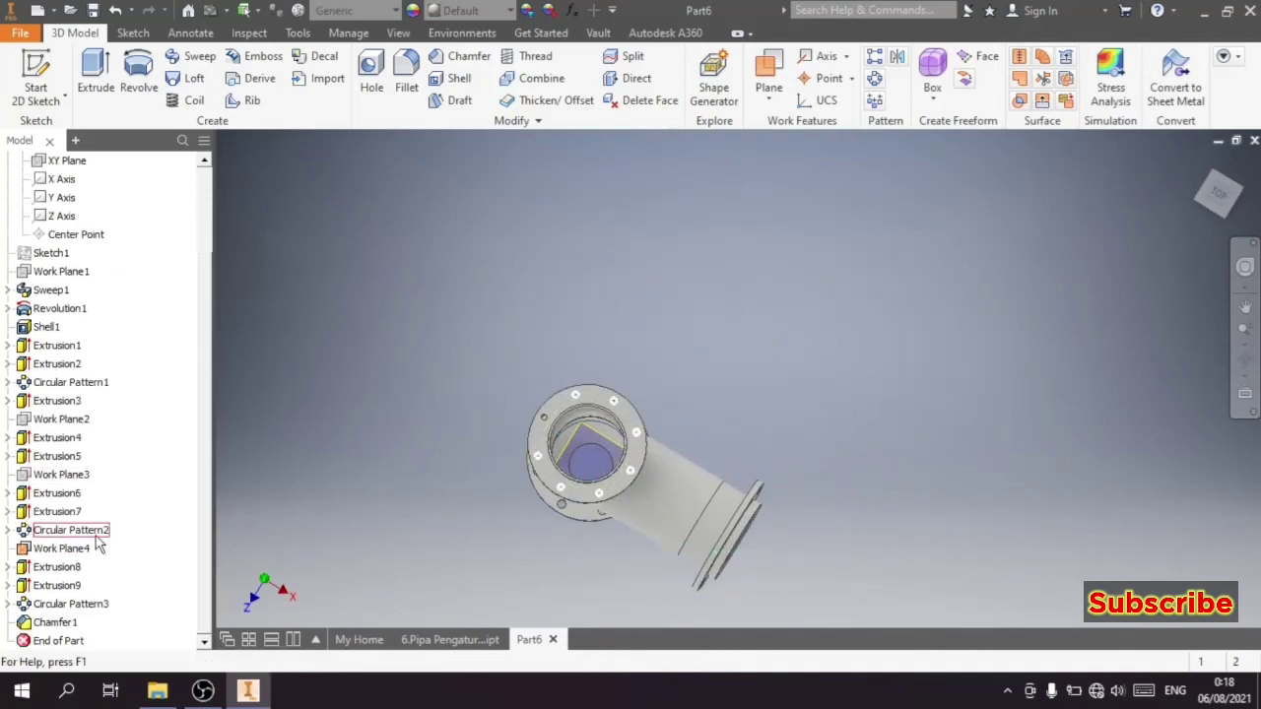
right_click(45, 549)
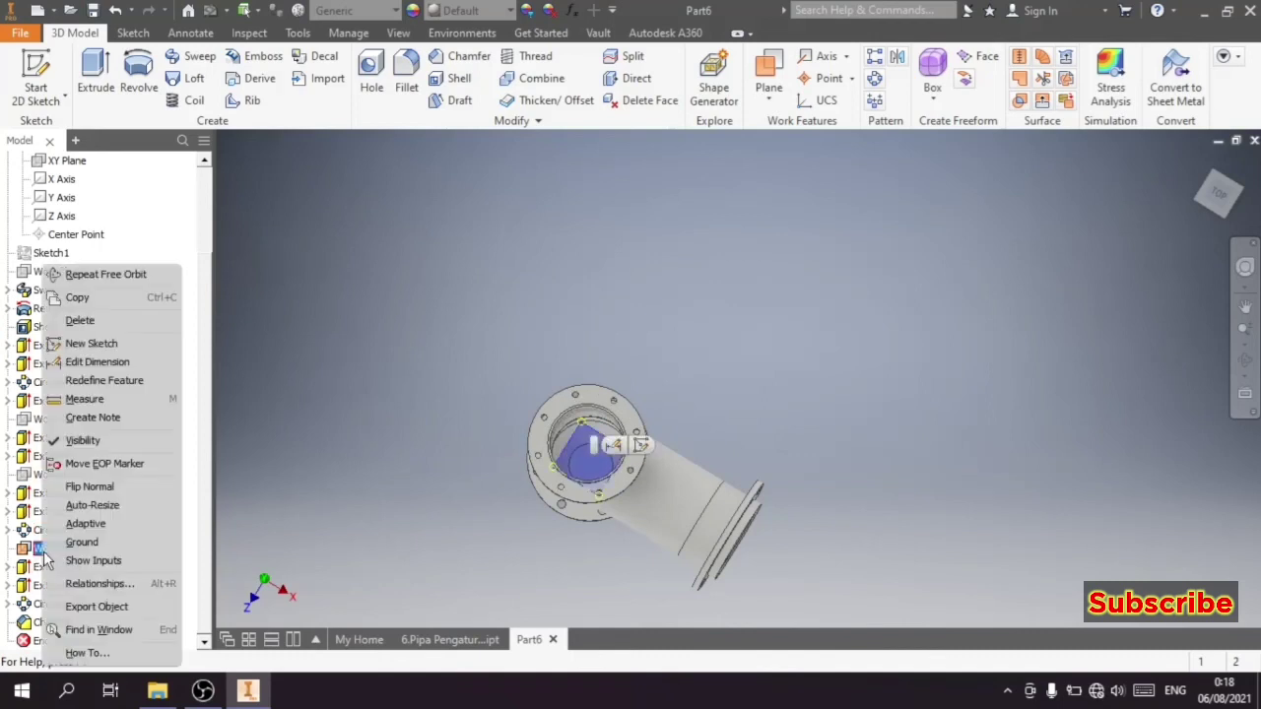
left_click(83, 442)
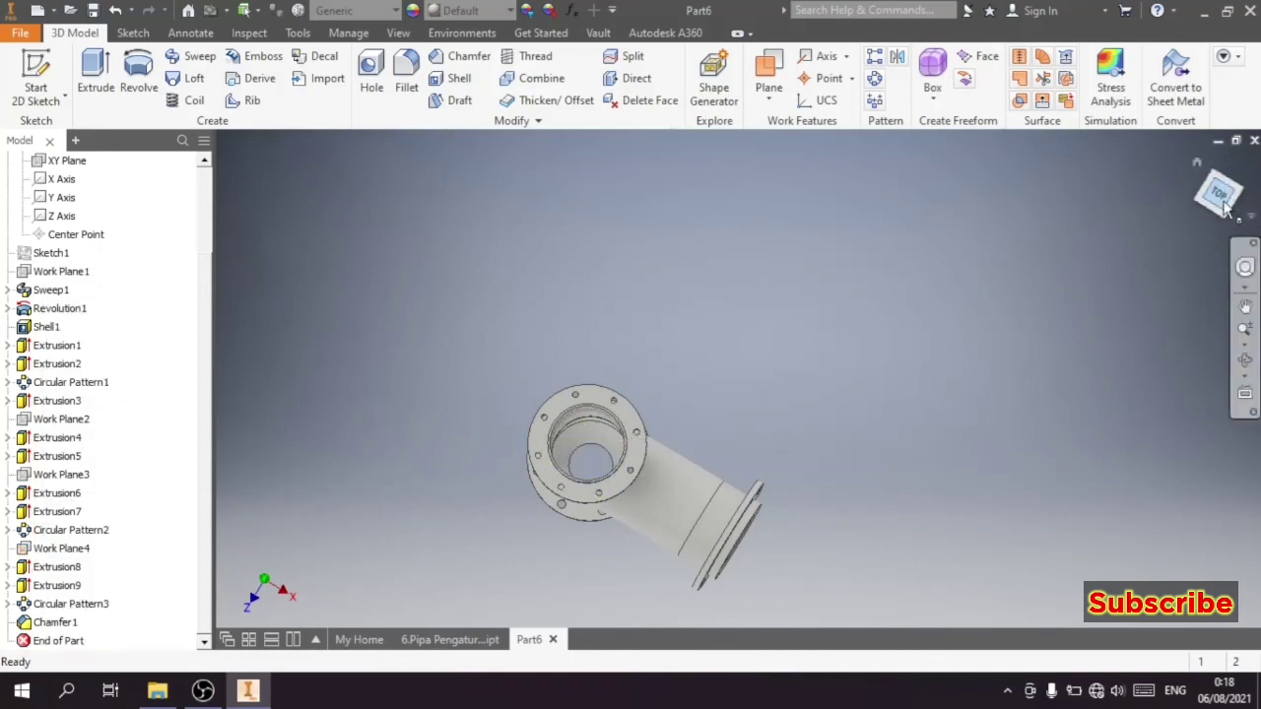
left_click(1244, 308)
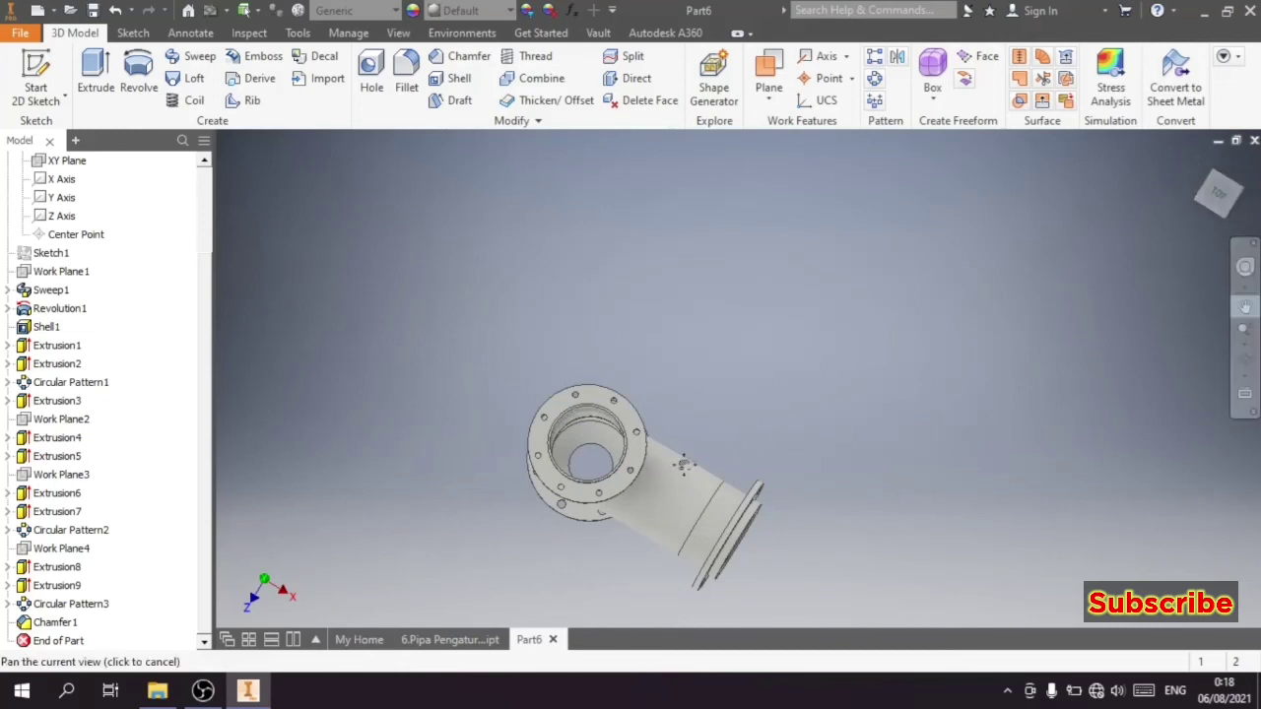
left_click_drag(648, 510, 761, 421)
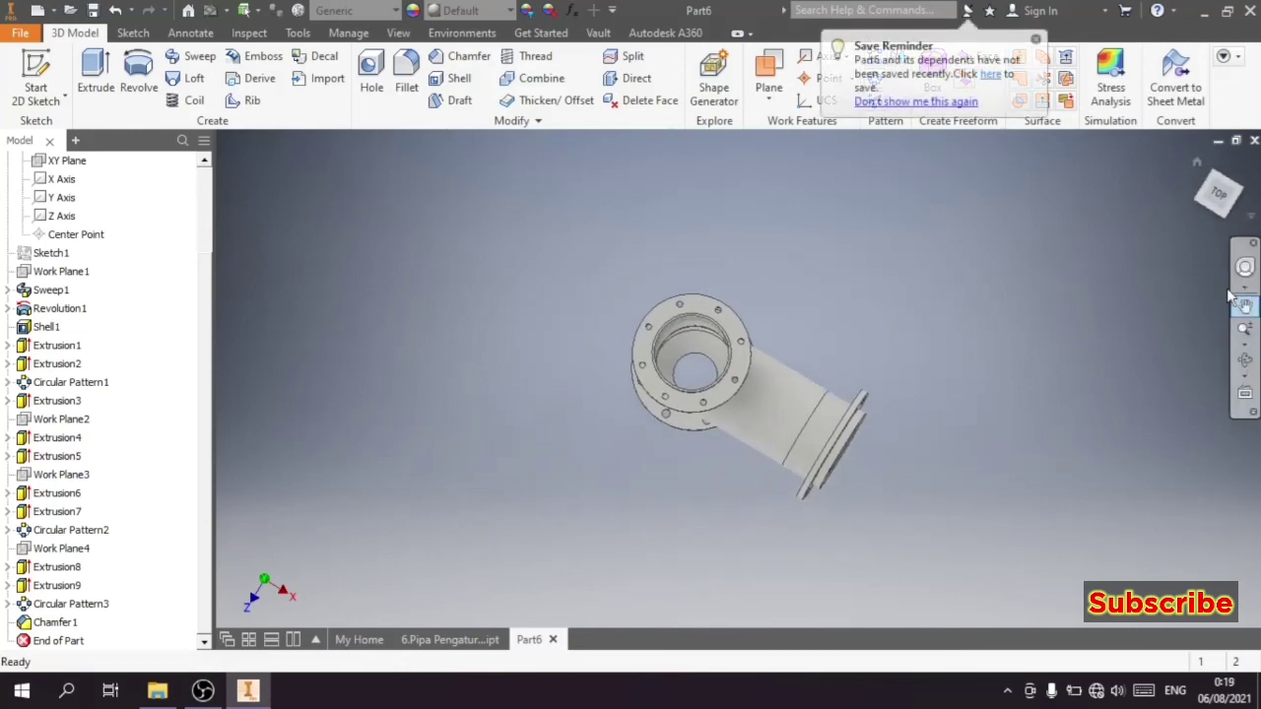
left_click(1219, 197)
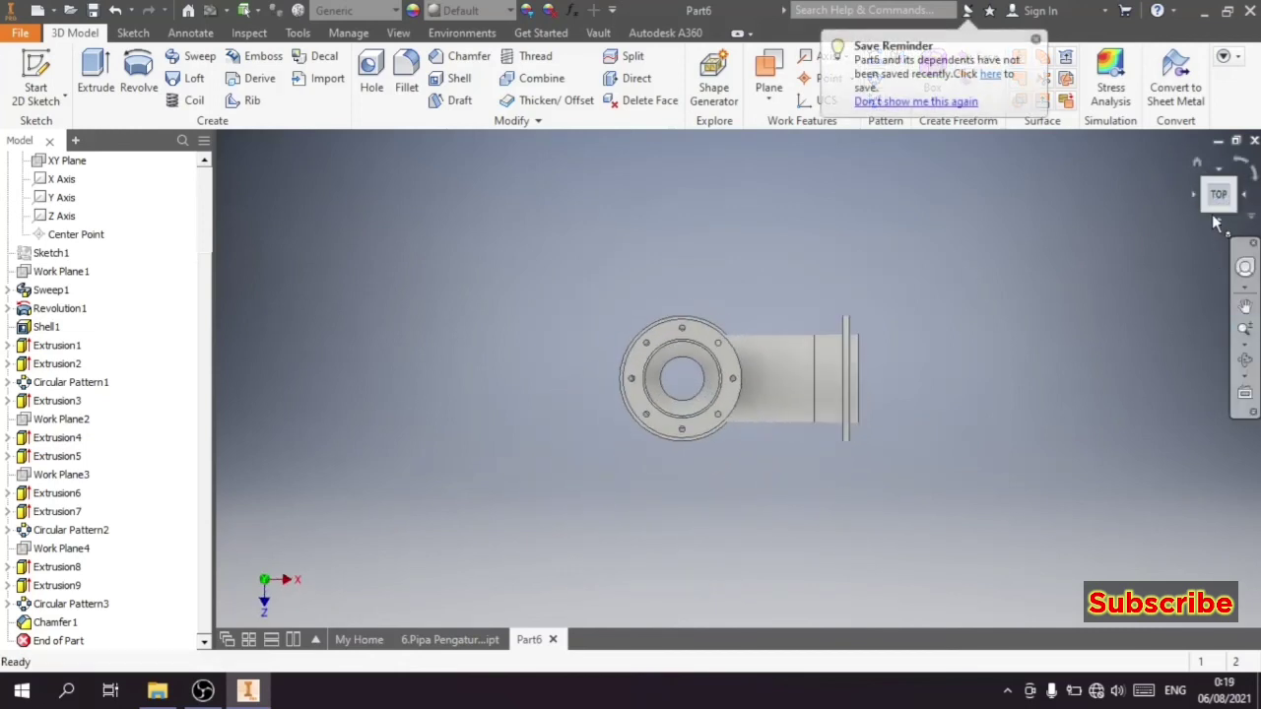
left_click(1208, 211)
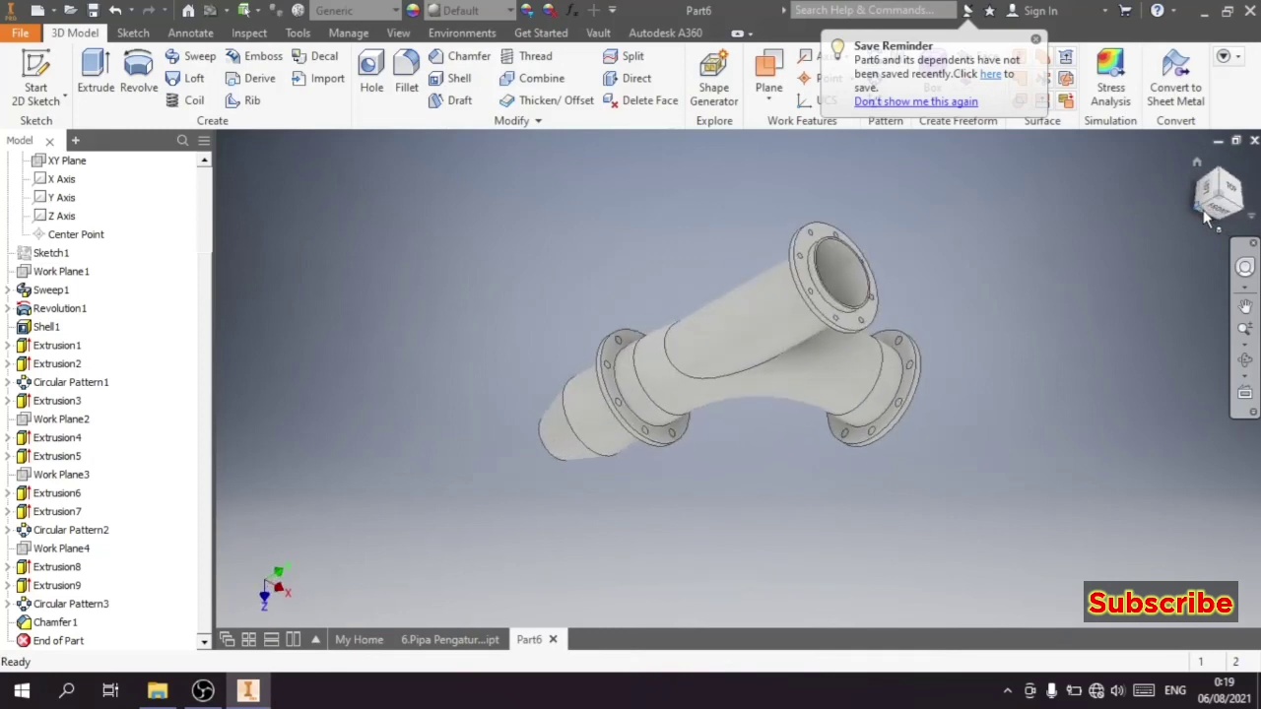
mouse_move(739, 379)
middle_mouse_down("shift")
mouse_move(689, 389)
mouse_move(749, 373)
middle_mouse_up("shift")
left_click(1219, 205)
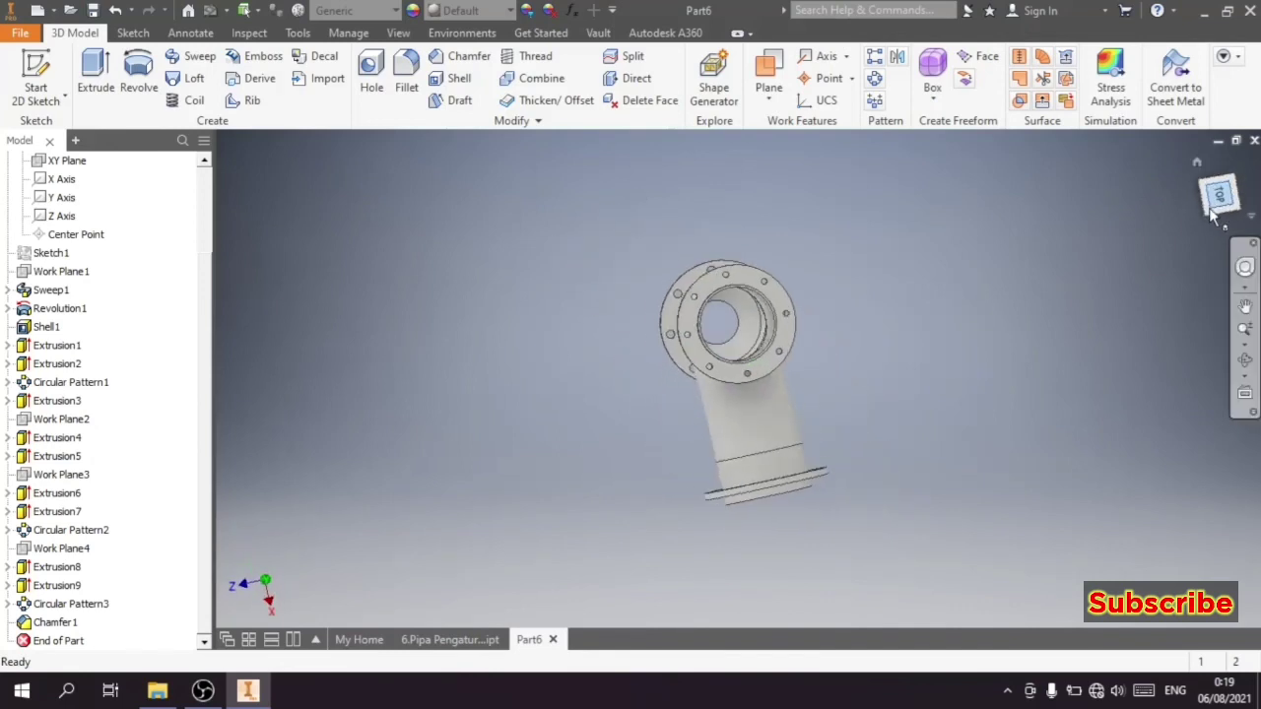
left_click(1238, 167)
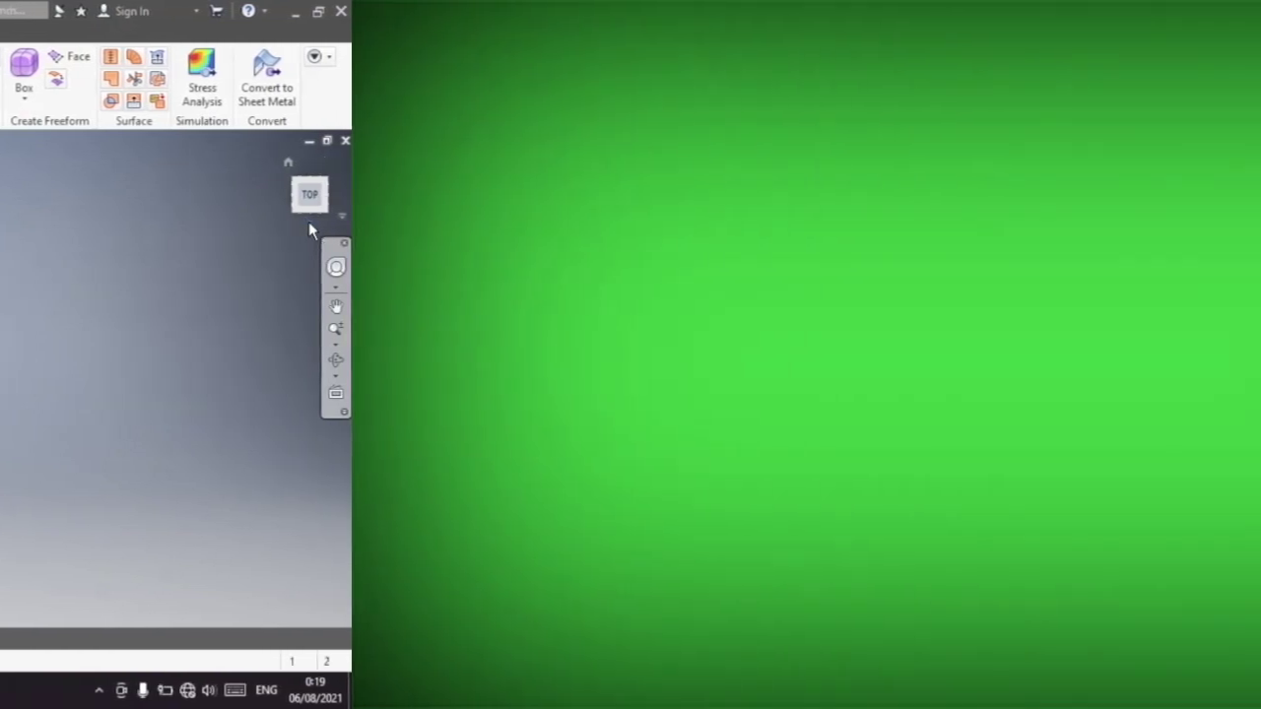